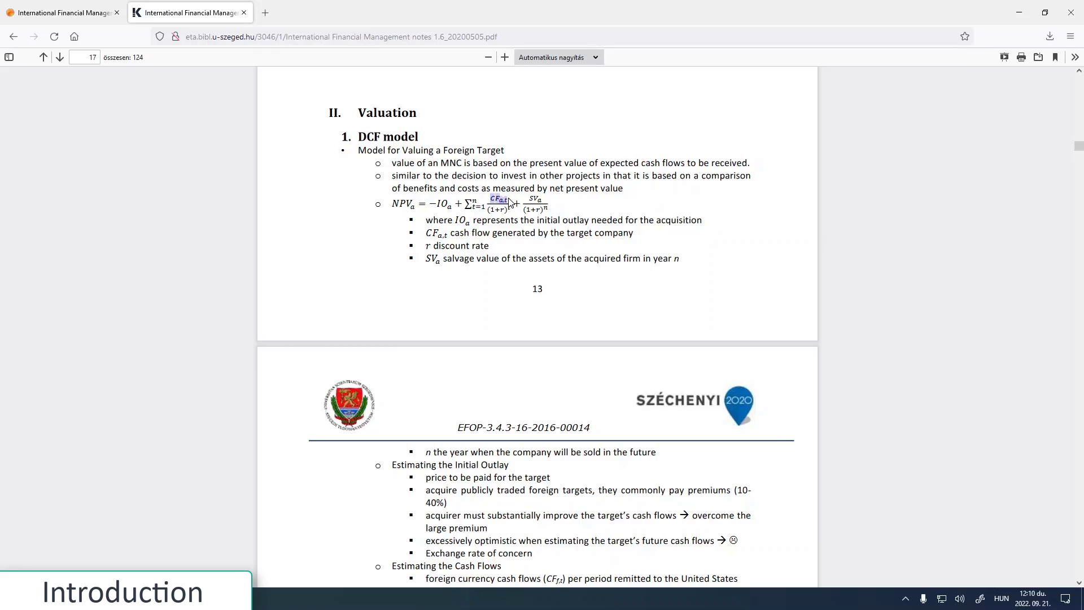
- Examine the NPV formula in the DCF model notes, including its cash-flow and salvage-value terms, and the discounted cash-flow calculation section
{"action": "left_click_drag", "start_coordinate": [488, 209], "coordinate": [504, 211]}
{"action": "left_click_drag", "start_coordinate": [530, 197], "coordinate": [564, 204]}
{"action": "left_click_drag", "start_coordinate": [525, 208], "coordinate": [549, 211]}
{"action": "left_click_drag", "start_coordinate": [433, 203], "coordinate": [449, 203]}
{"action": "left_click_drag", "start_coordinate": [454, 205], "coordinate": [431, 206]}
{"action": "scroll", "coordinate": [475, 452], "scroll_direction": "down", "scroll_amount": 7}
{"action": "scroll", "coordinate": [475, 451], "scroll_direction": "down", "scroll_amount": 3}
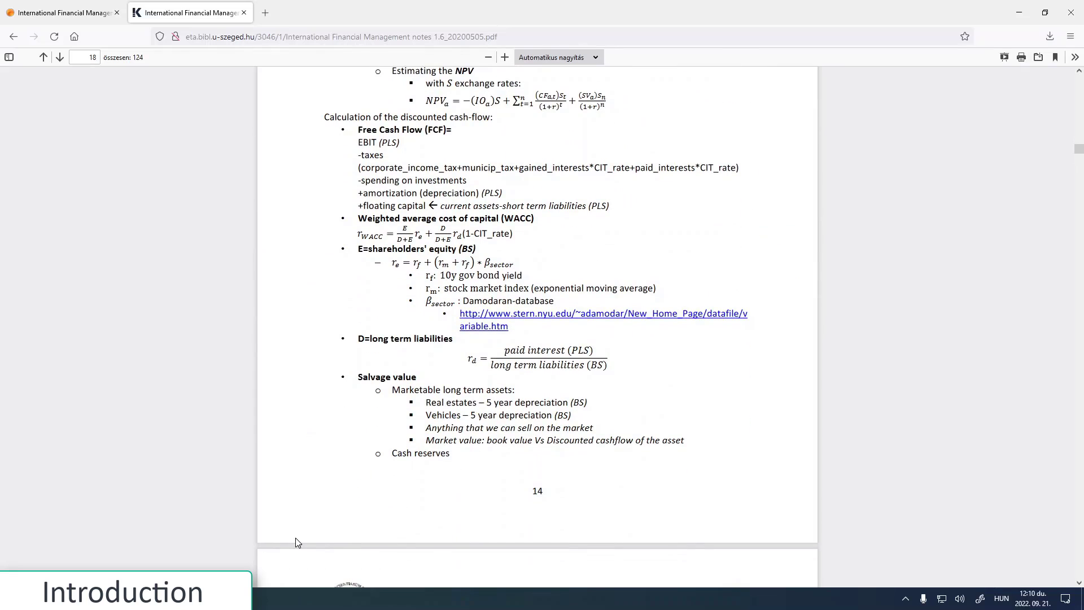
{"action": "key", "text": "ctrl+plus"}
{"action": "key", "text": "ctrl+plus"}
{"action": "key", "text": "ctrl+plus"}
{"action": "key", "text": "ctrl+plus"}
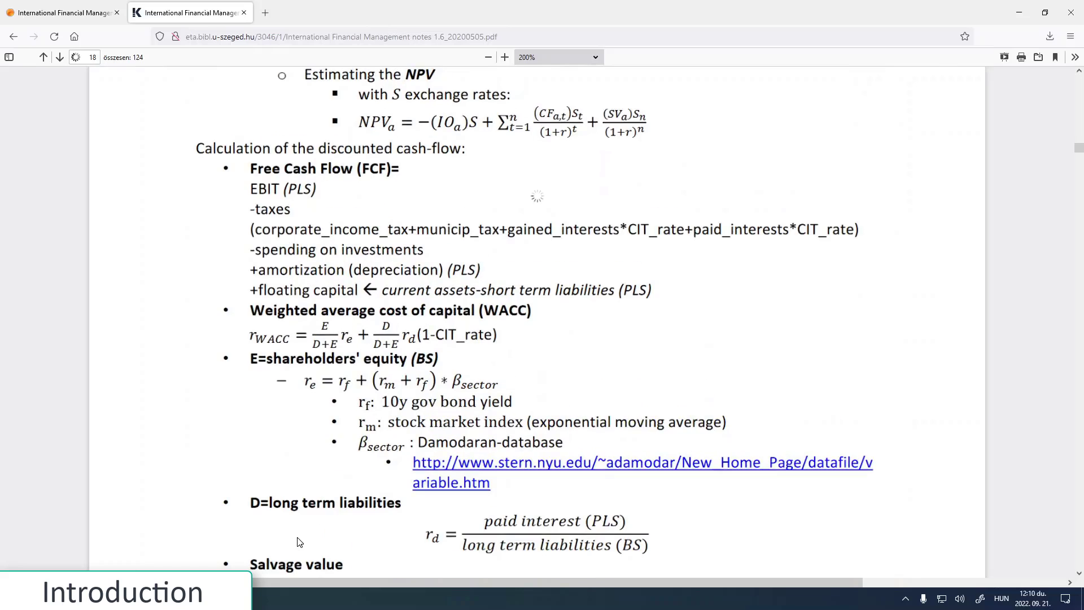
- Switch to Excel and merge and center cells A1:K1 on the 5_value sheet
{"action": "key", "text": "alt+Tab"}
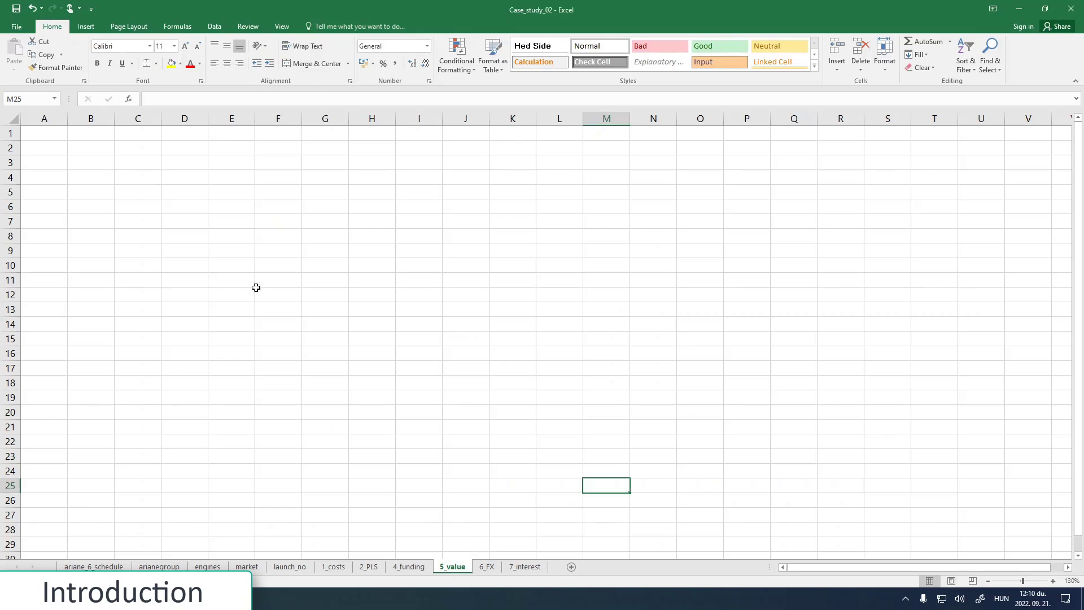
{"action": "left_click", "coordinate": [53, 139]}
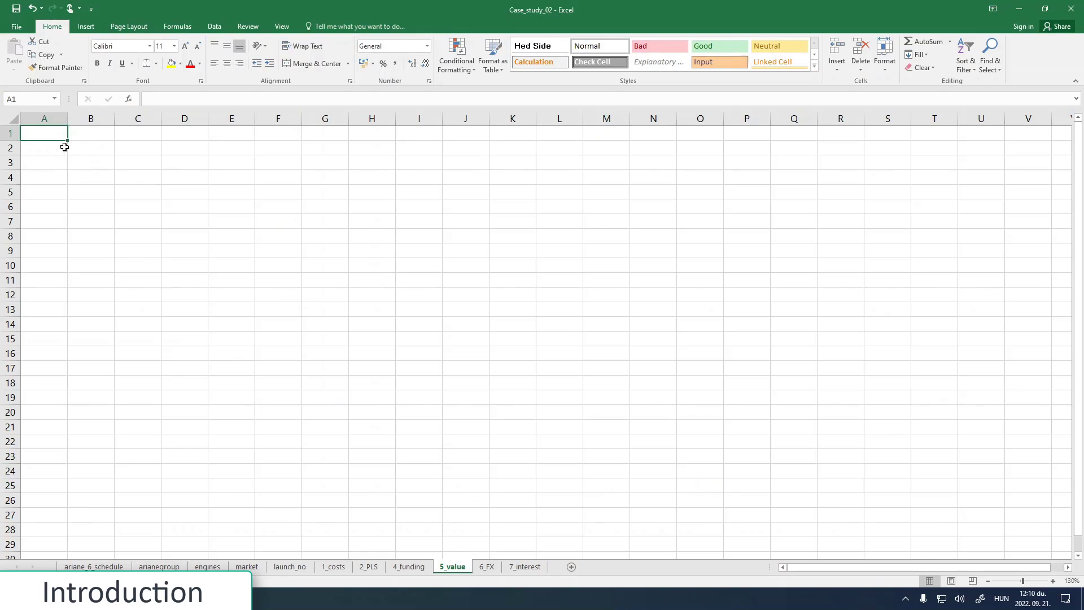
{"action": "left_click_drag", "start_coordinate": [53, 133], "coordinate": [499, 132]}
{"action": "left_click", "coordinate": [287, 62]}
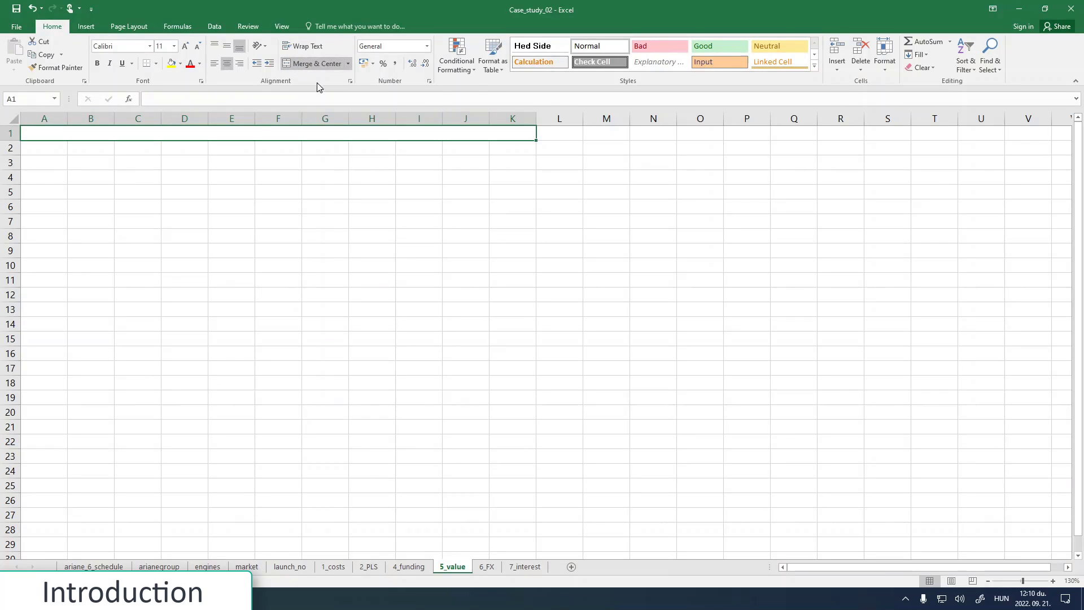
- Enter the heading "1. Present value of Cash-flow" in the merged cell A1 and make it bold
{"action": "left_click", "coordinate": [215, 98]}
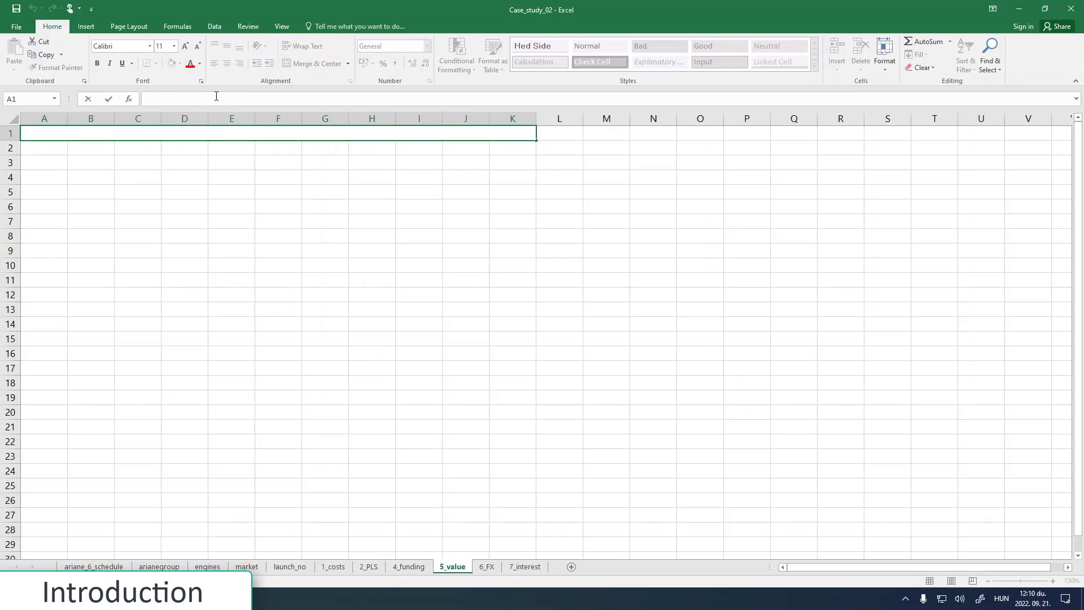
{"action": "key", "text": "alt+Tab"}
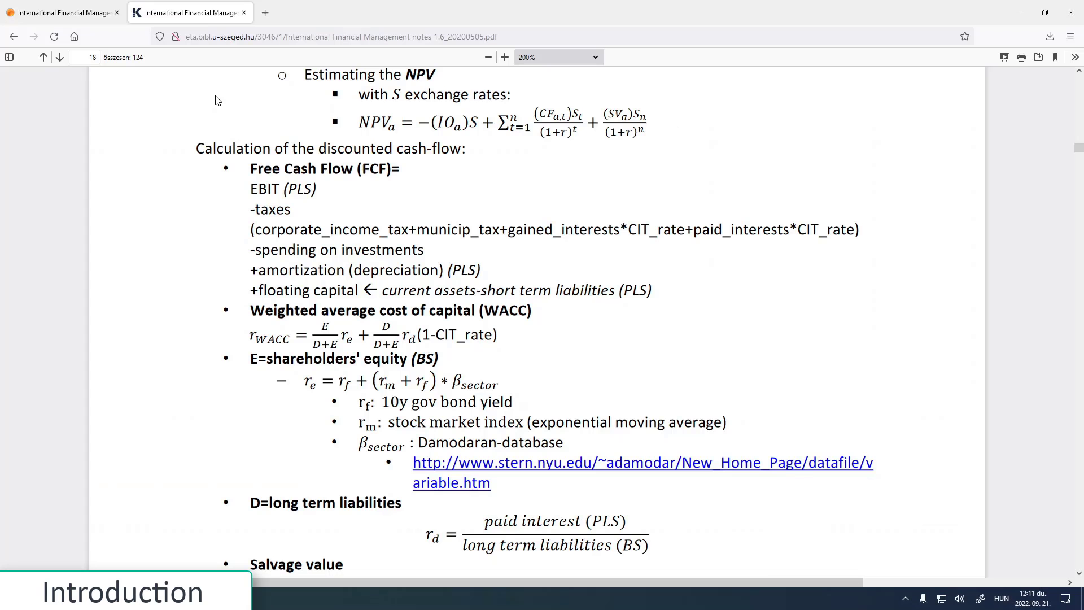
{"action": "key", "text": "alt+Tab"}
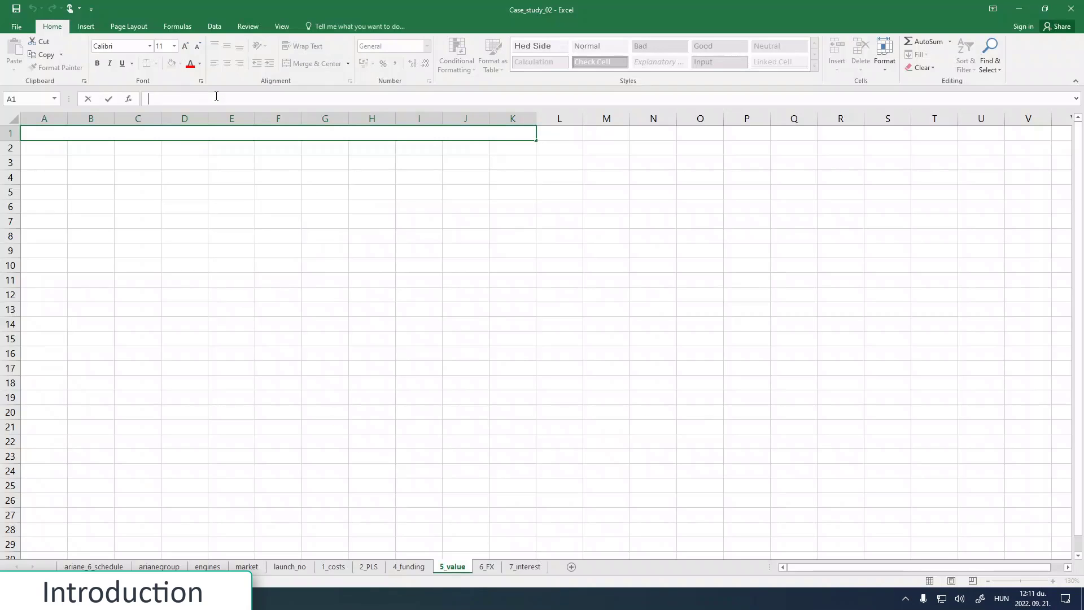
{"action": "type", "text": "Cash"}
{"action": "key", "text": "BackSpace"}
{"action": "key", "text": "BackSpace"}
{"action": "key", "text": "BackSpace"}
{"action": "key", "text": "BackSpace"}
{"action": "key", "text": "BackSpace"}
{"action": "type", "text": "1. Present value of C"}
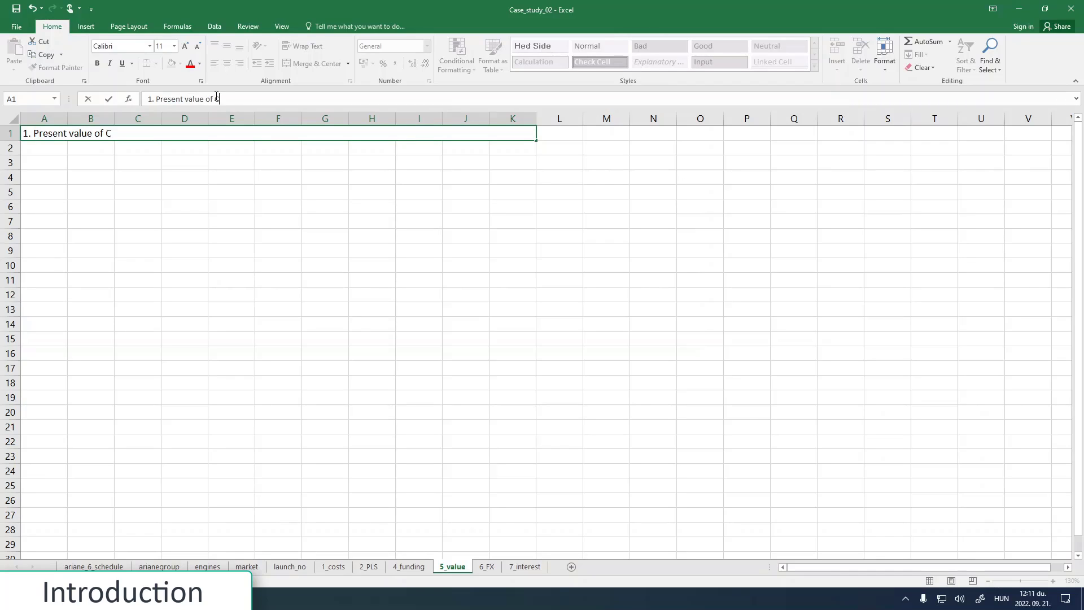
{"action": "type", "text": "ash-flow"}
{"action": "left_click", "coordinate": [190, 219]}
{"action": "left_click", "coordinate": [129, 139]}
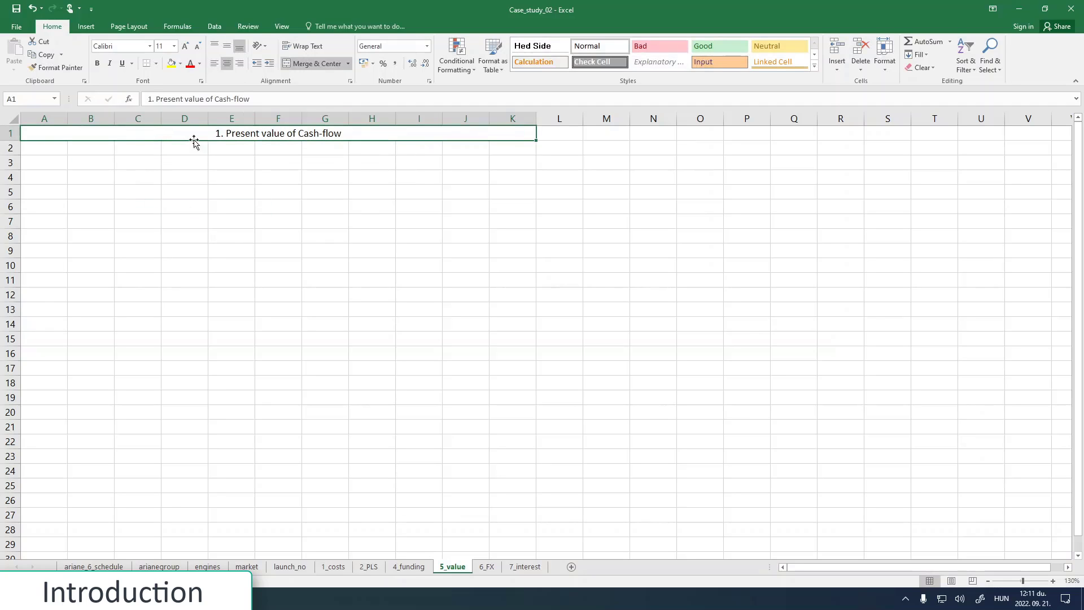
{"action": "left_click", "coordinate": [97, 63]}
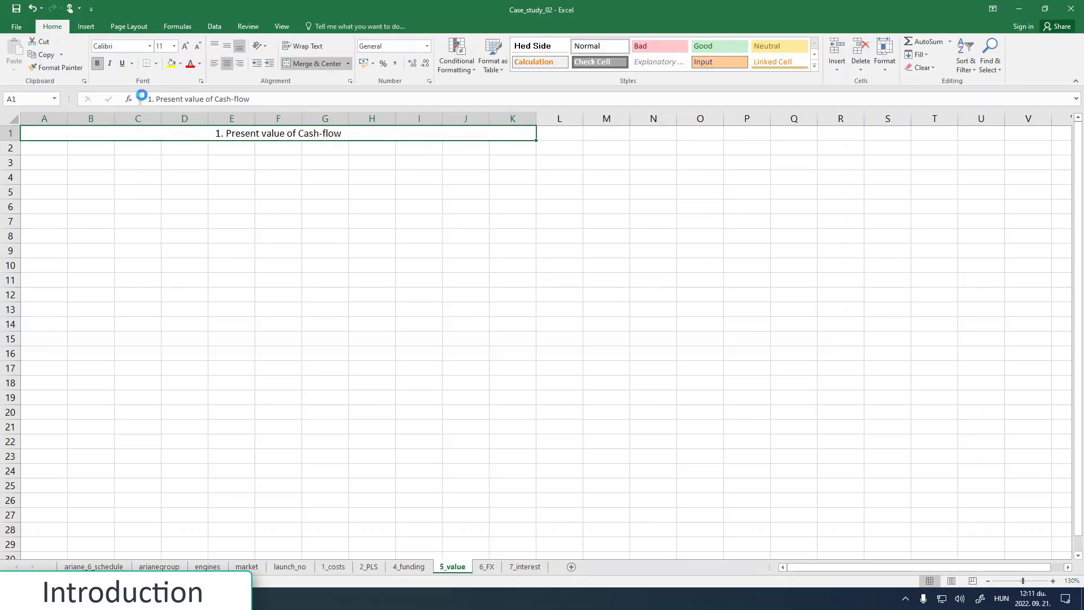
- Merge and center cells B2:K2 below the main heading
{"action": "left_click", "coordinate": [1053, 580]}
{"action": "left_click", "coordinate": [1053, 580]}
{"action": "left_click", "coordinate": [1053, 580]}
{"action": "left_click", "coordinate": [1053, 581]}
{"action": "left_click", "coordinate": [1053, 580]}
{"action": "left_click", "coordinate": [1053, 580]}
{"action": "left_click", "coordinate": [1053, 580]}
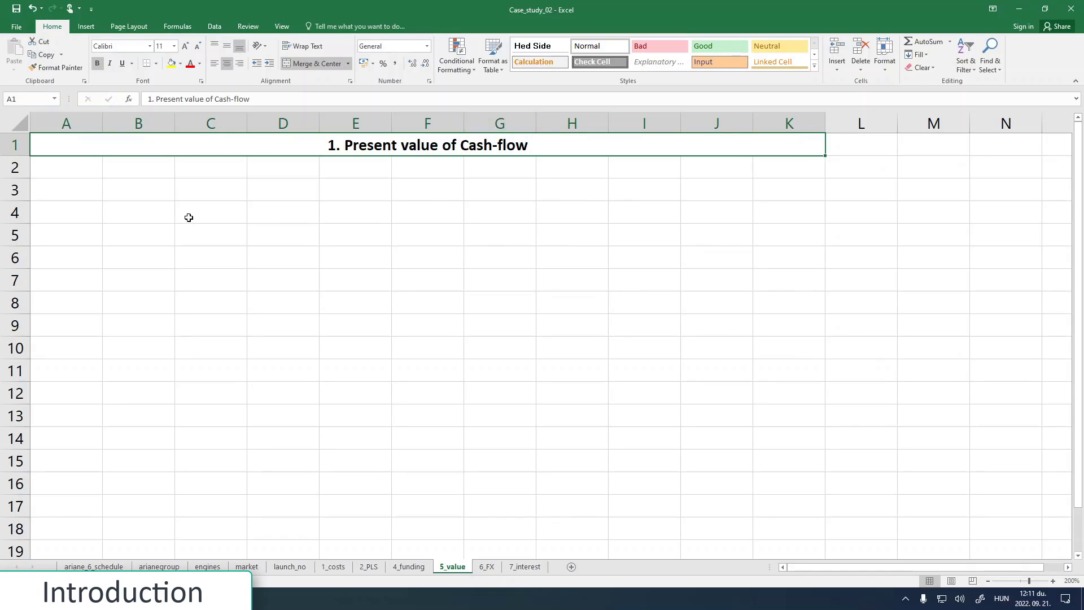
{"action": "left_click", "coordinate": [63, 167]}
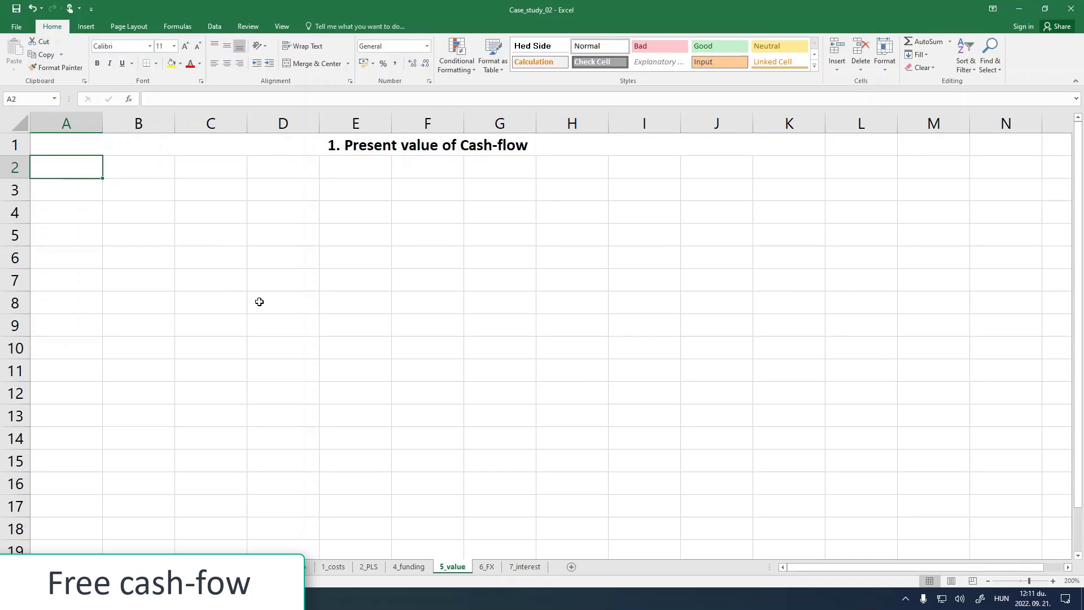
{"action": "left_click_drag", "start_coordinate": [119, 169], "coordinate": [804, 169]}
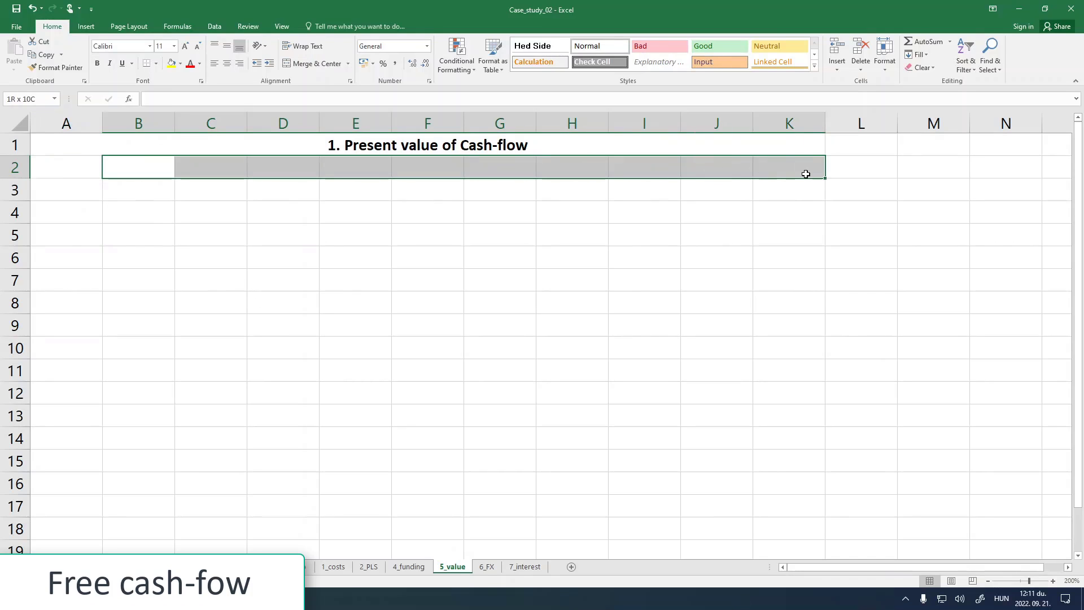
{"action": "left_click", "coordinate": [297, 65]}
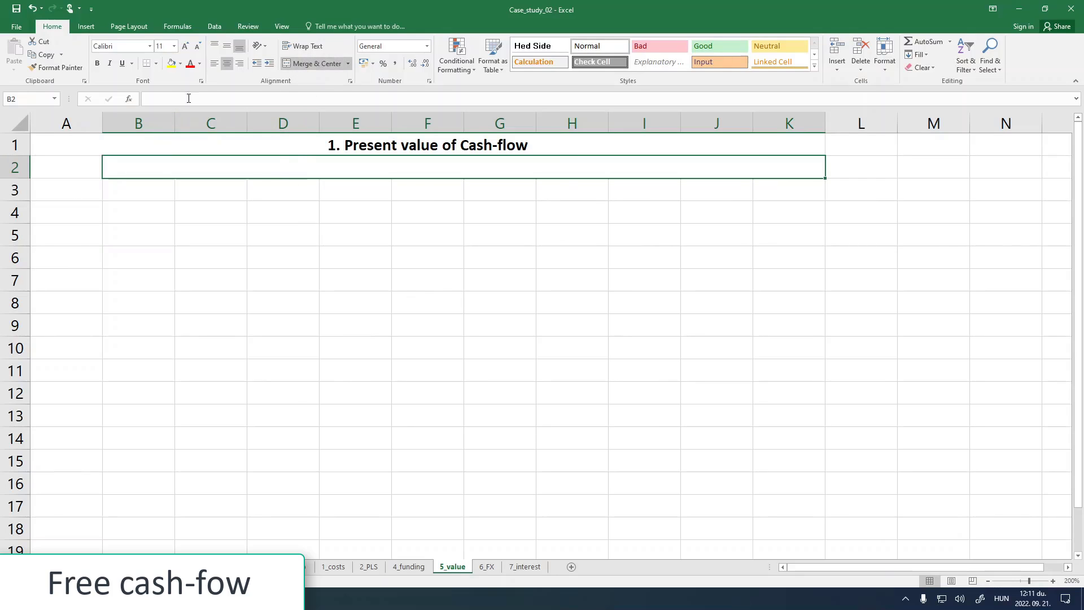
- Enter the subheading "1.a. Free-cash-flow" in the merged cell B2 and format it bold and italic
{"action": "type", "text": "1.a"}
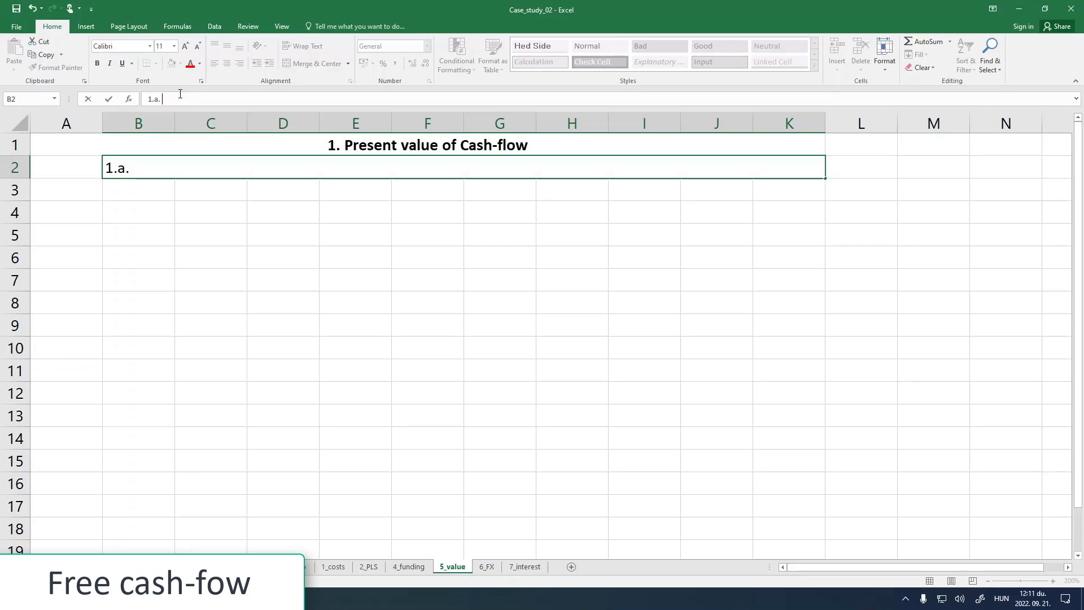
{"action": "type", "text": ". Free-cash-flow"}
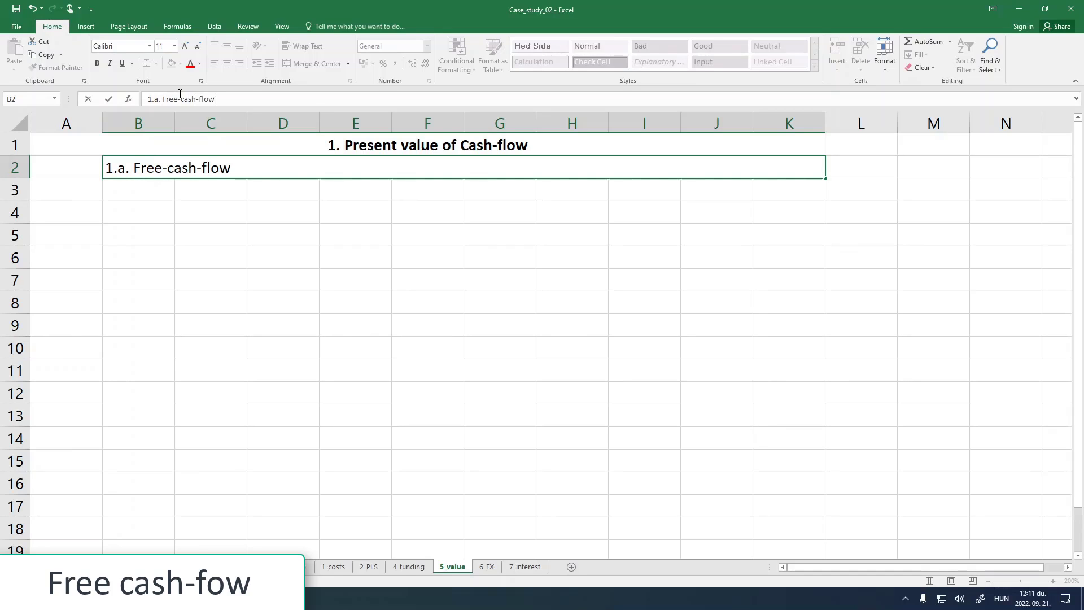
{"action": "key", "text": "Return"}
{"action": "left_click", "coordinate": [223, 161]}
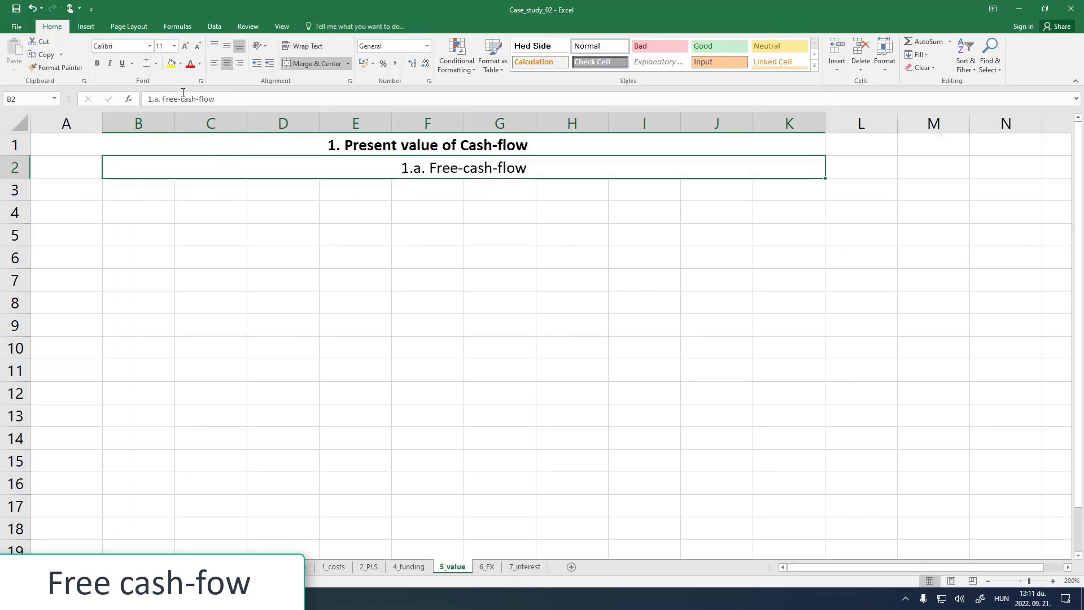
{"action": "left_click", "coordinate": [111, 69]}
{"action": "left_click", "coordinate": [97, 64]}
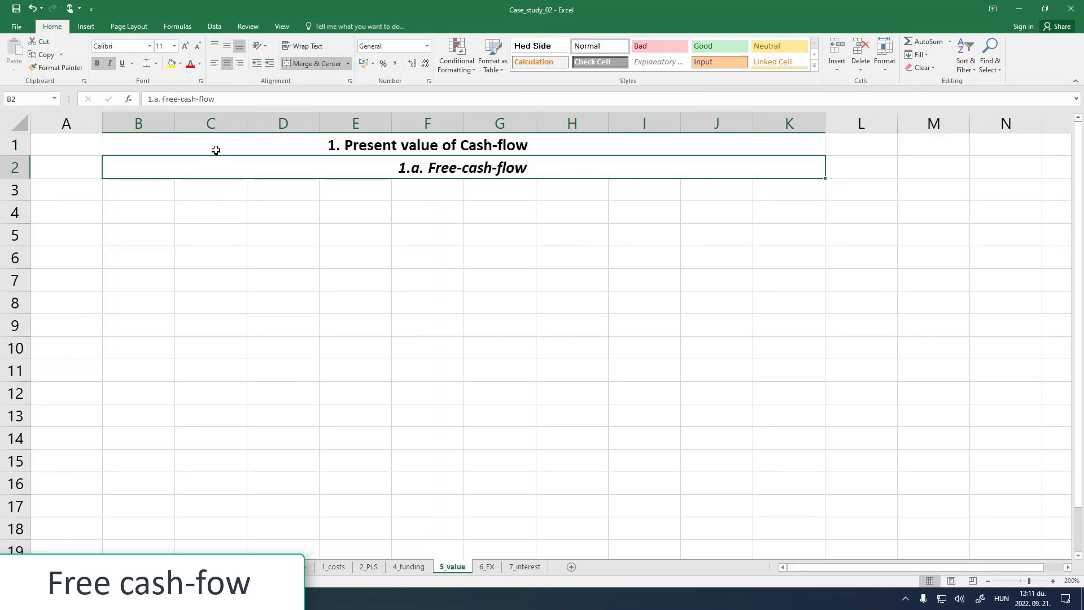
- Left-align both headings in rows 1 and 2, leaving cell B3 selected
{"action": "left_click", "coordinate": [215, 148]}
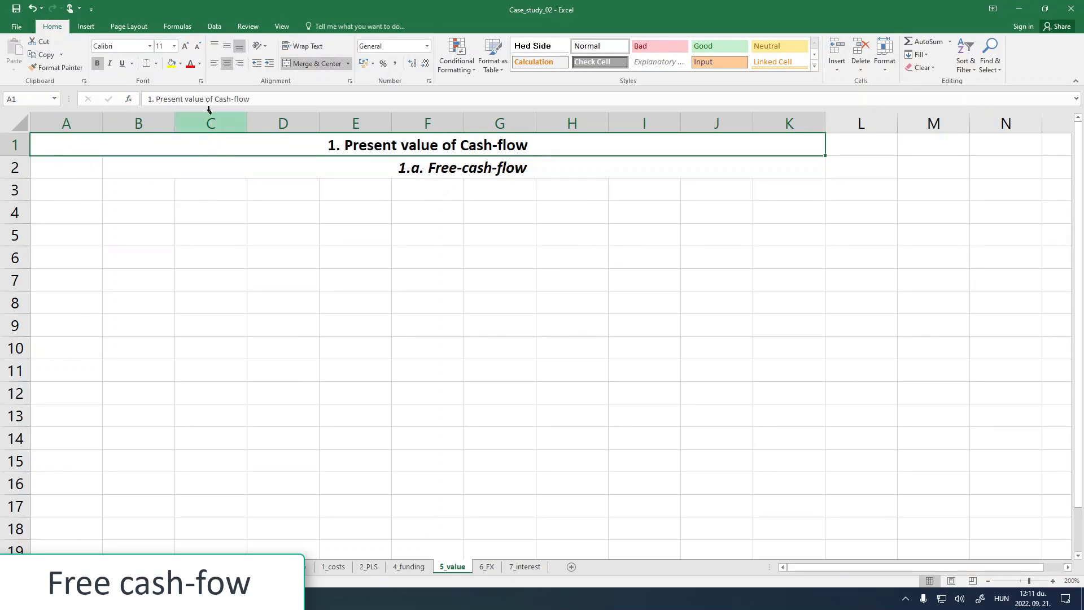
{"action": "left_click", "coordinate": [213, 177]}
{"action": "left_click", "coordinate": [213, 148]}
{"action": "left_click_drag", "start_coordinate": [213, 148], "coordinate": [218, 167]}
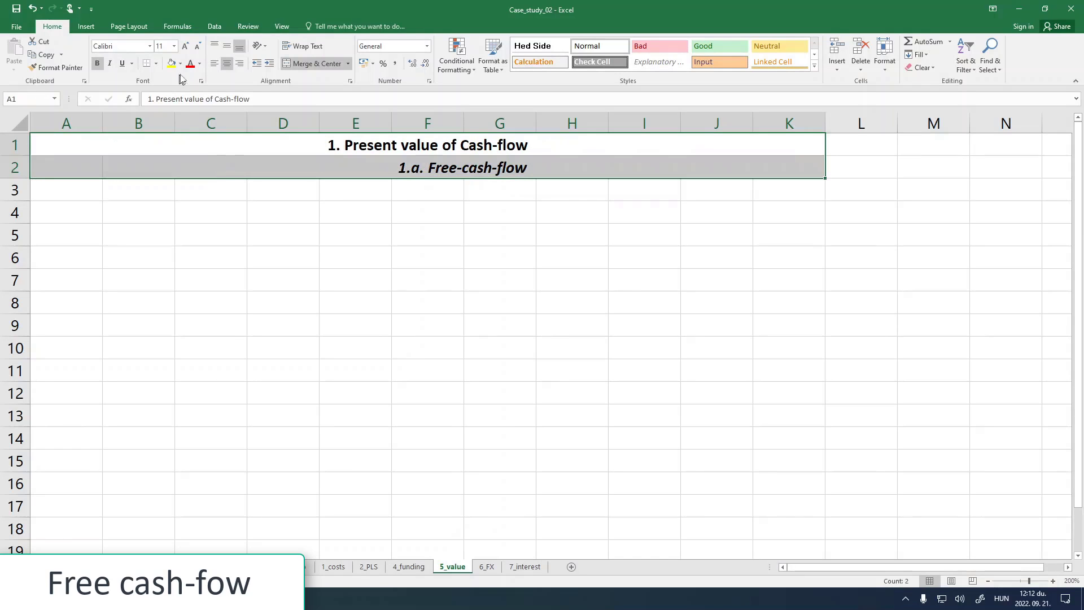
{"action": "left_click", "coordinate": [214, 63]}
{"action": "left_click", "coordinate": [147, 203]}
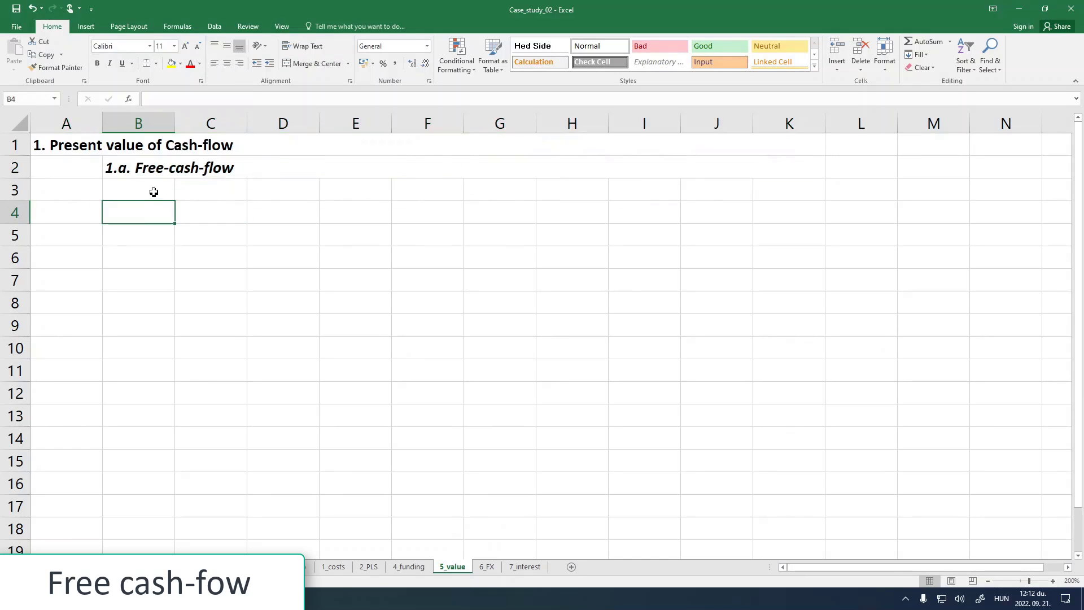
{"action": "left_click", "coordinate": [154, 190]}
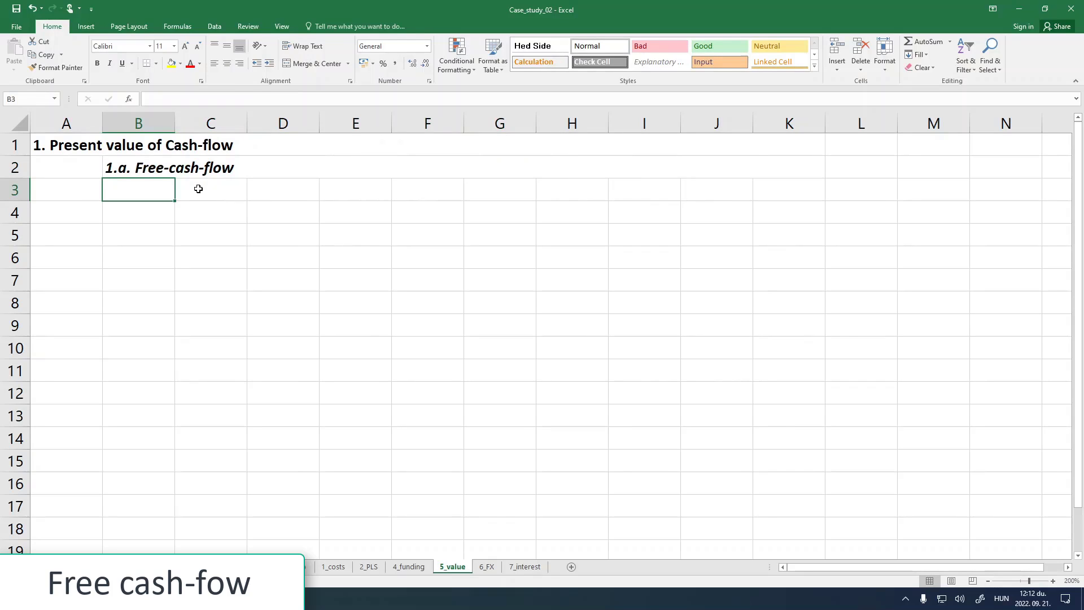
- Switch to the PDF notes in the browser and examine the components of the Free Cash Flow formula
{"action": "key", "text": "alt+Tab"}
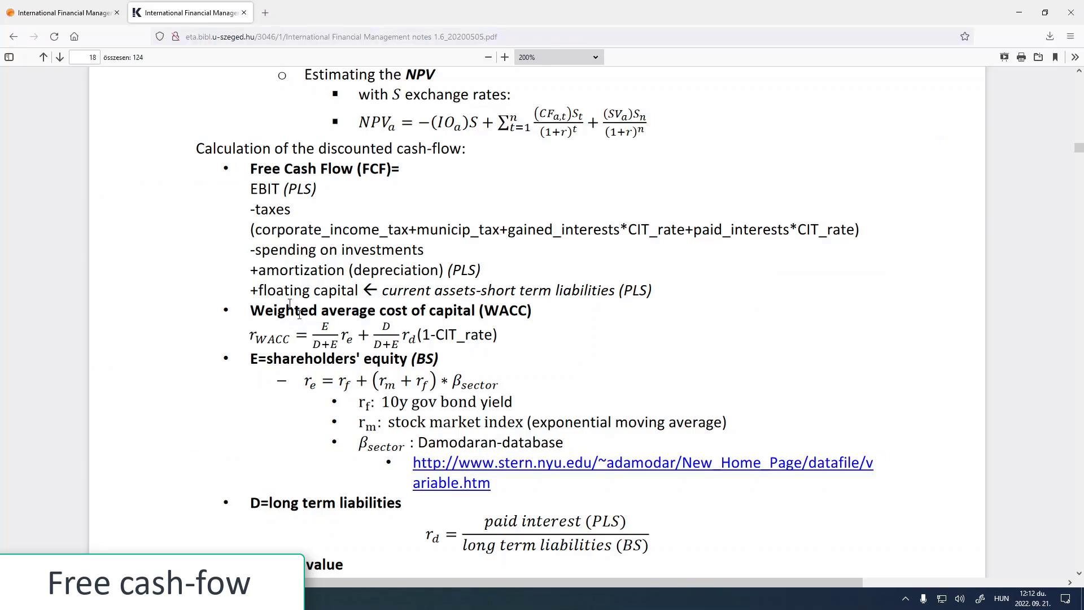
{"action": "left_click_drag", "start_coordinate": [250, 168], "coordinate": [393, 168]}
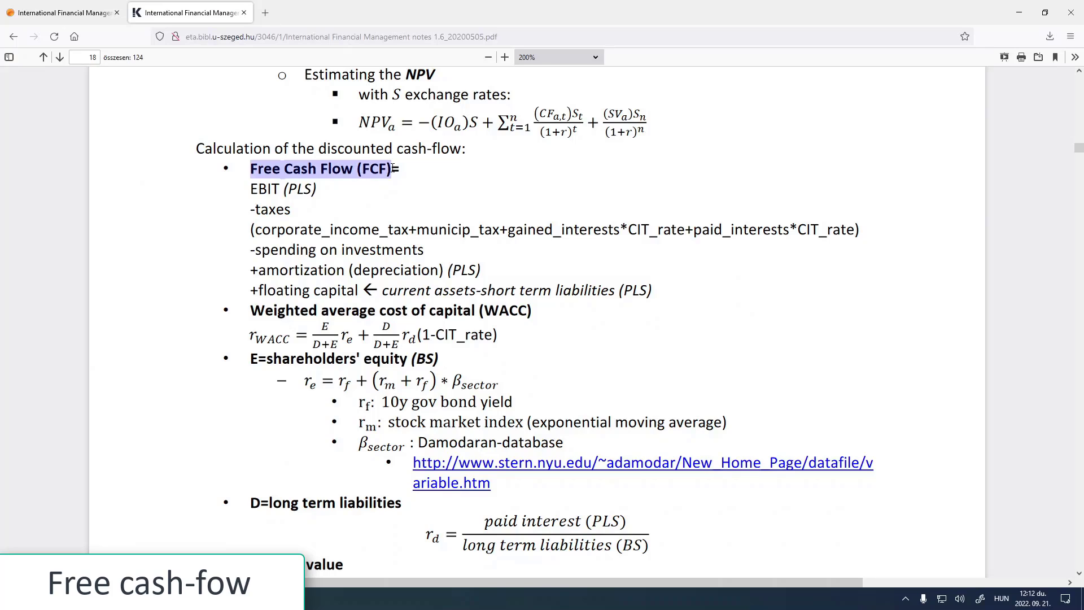
{"action": "left_click_drag", "start_coordinate": [250, 189], "coordinate": [317, 190]}
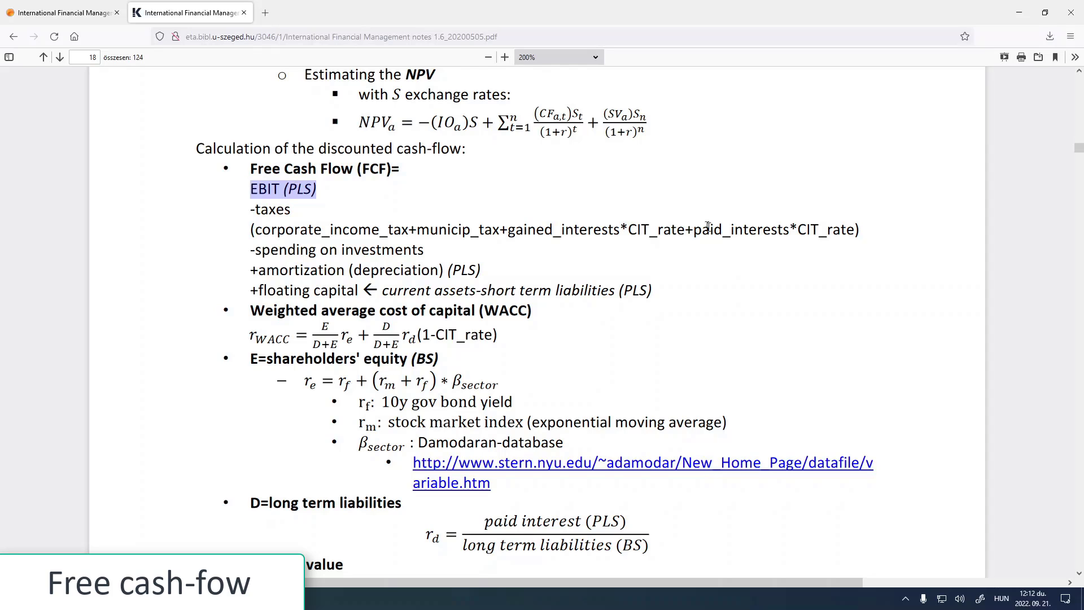
{"action": "left_click_drag", "start_coordinate": [575, 134], "coordinate": [275, 72]}
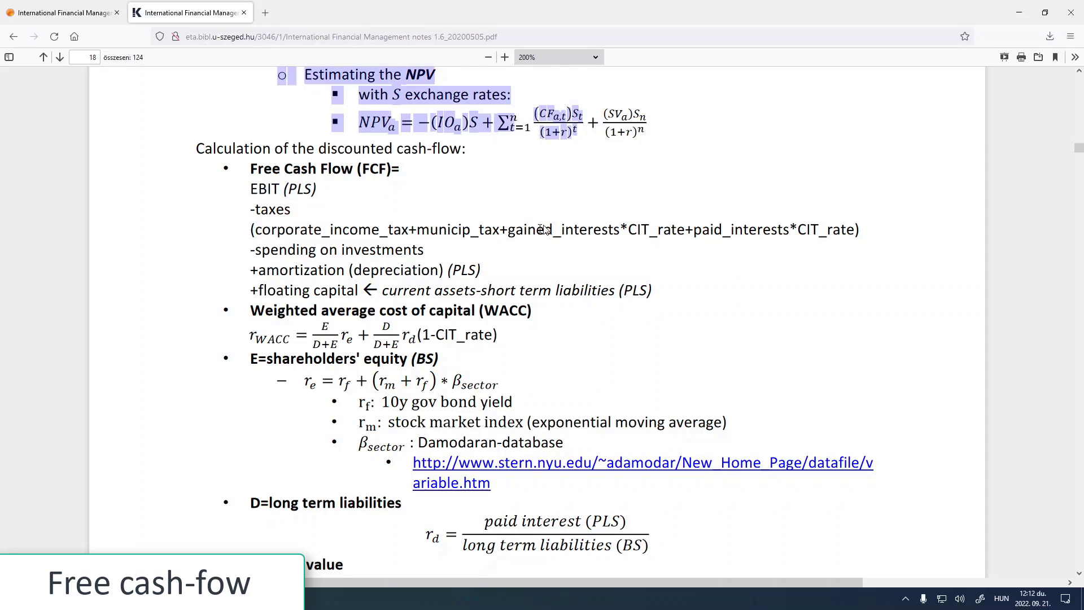
- Switch to Excel and move the 5_value sheet in front of the 4_funding sheet
{"action": "key", "text": "alt+Tab"}
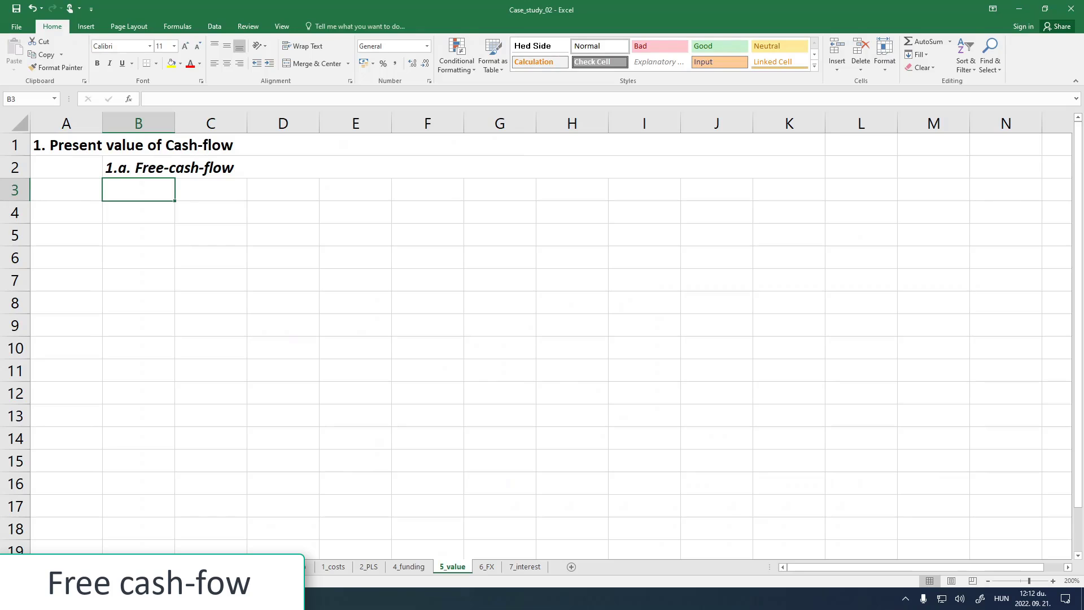
{"action": "left_click", "coordinate": [418, 572]}
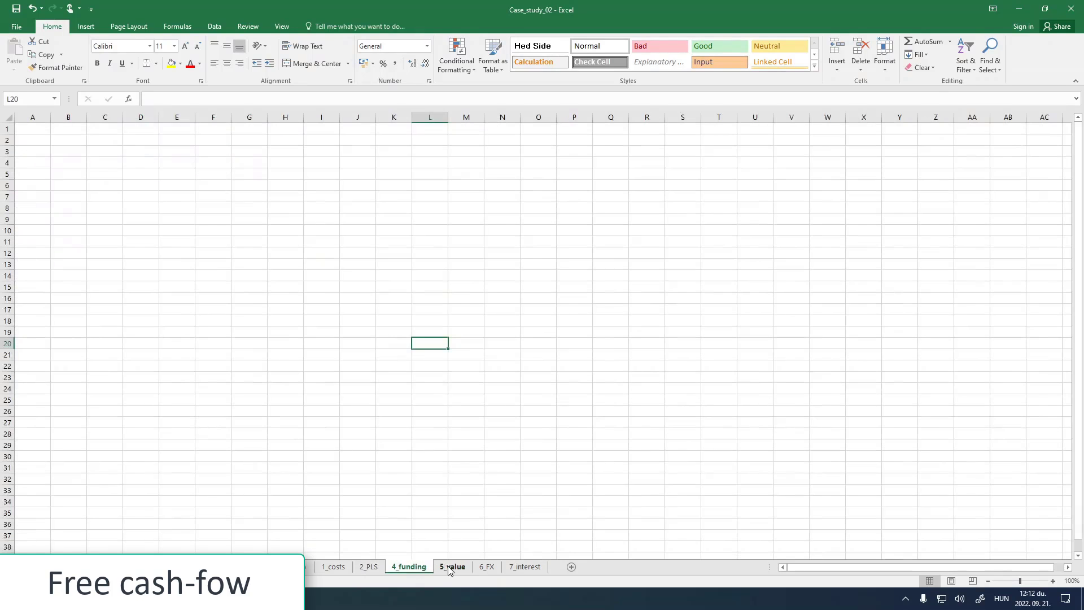
{"action": "left_click_drag", "start_coordinate": [448, 566], "coordinate": [384, 566]}
- Copy the year row with its label and years 1 to 5 from J3:O3 on the 2_PLS sheet to B3 on 5_value
{"action": "left_click", "coordinate": [366, 567]}
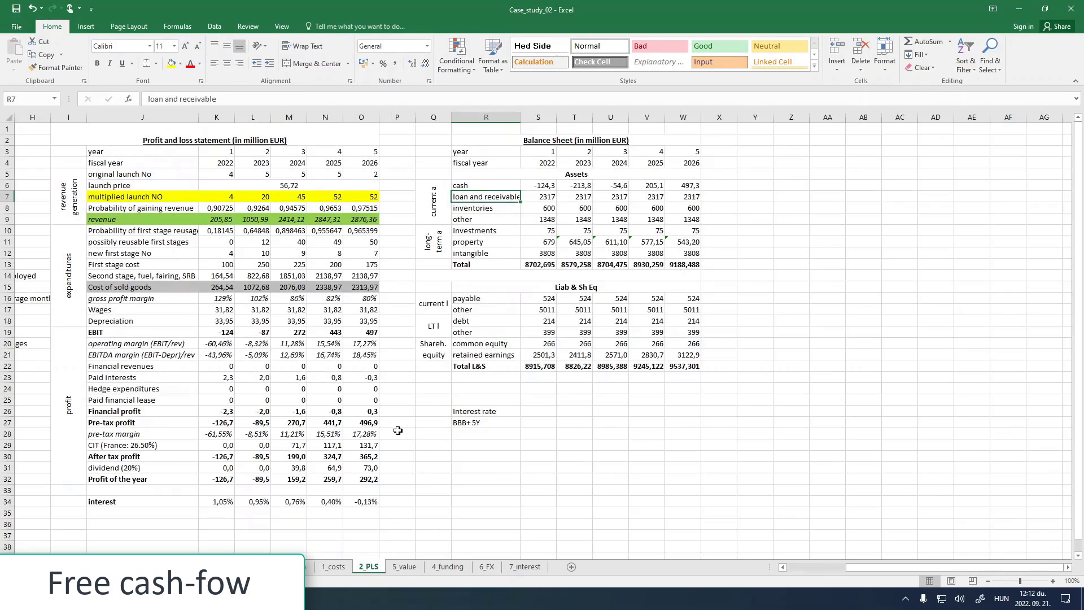
{"action": "left_click", "coordinate": [1053, 581]}
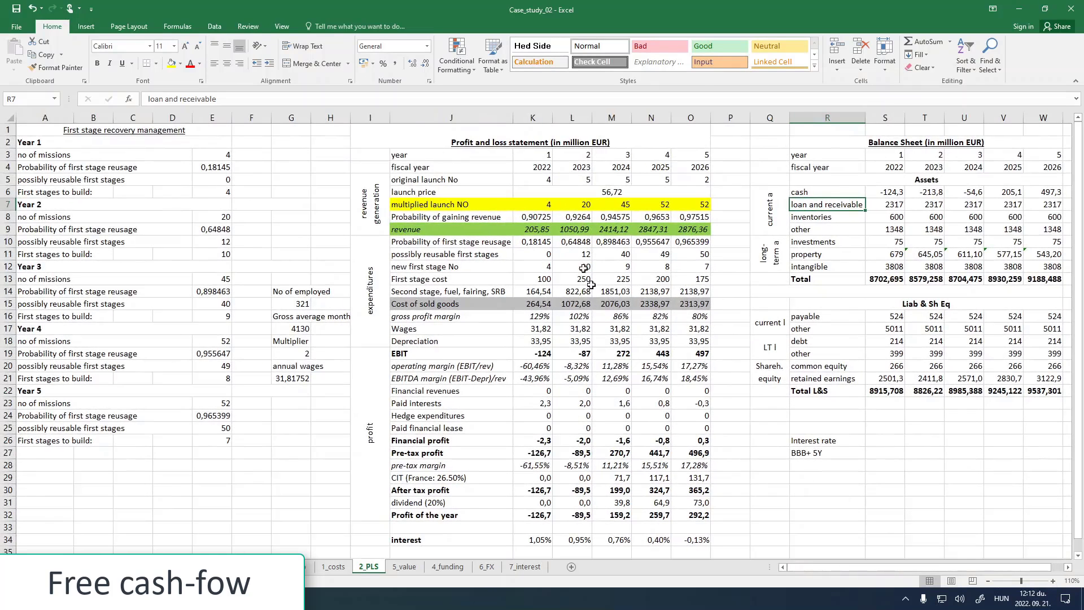
{"action": "left_click", "coordinate": [534, 157]}
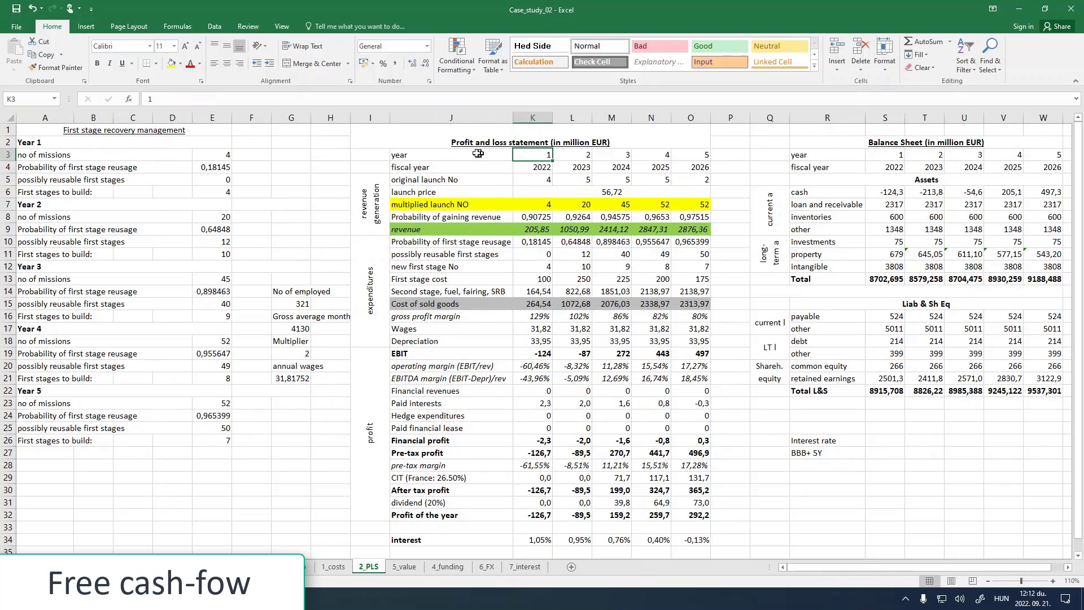
{"action": "left_click_drag", "start_coordinate": [425, 154], "coordinate": [683, 155]}
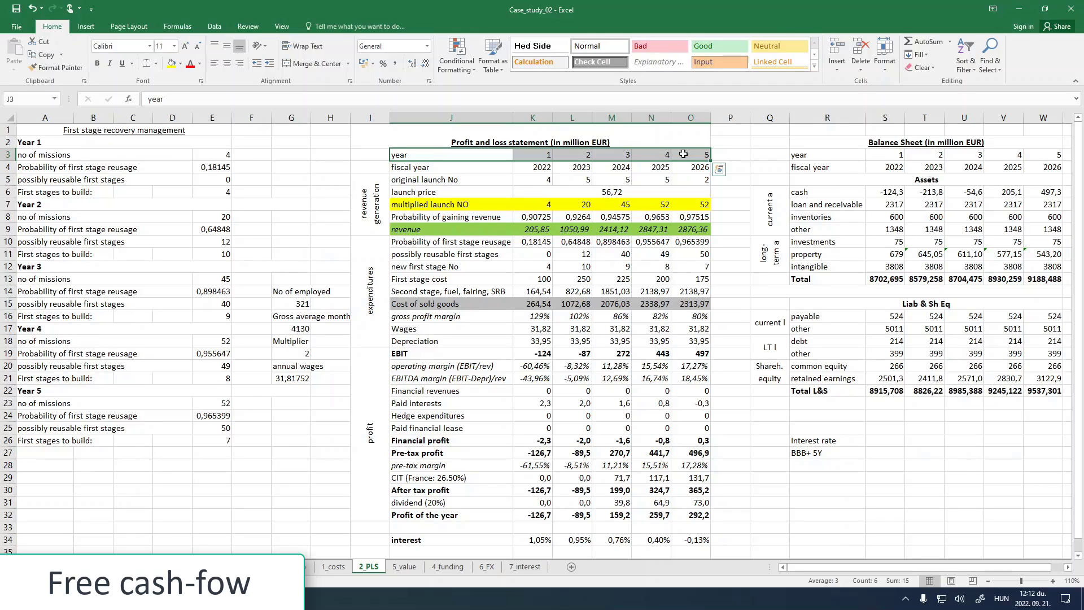
{"action": "key", "text": "ctrl+c"}
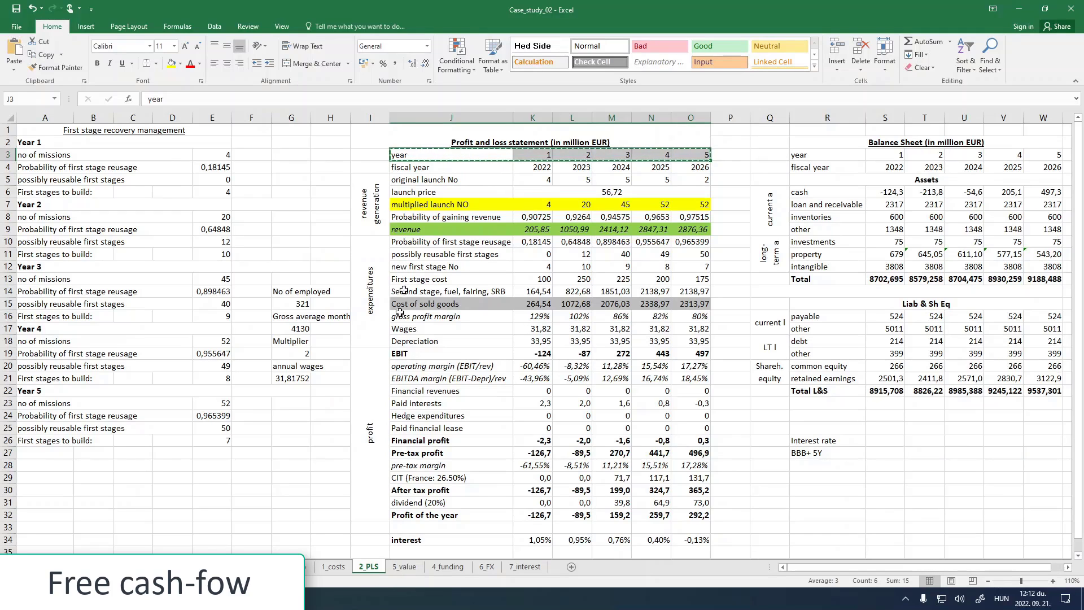
{"action": "left_click", "coordinate": [404, 567]}
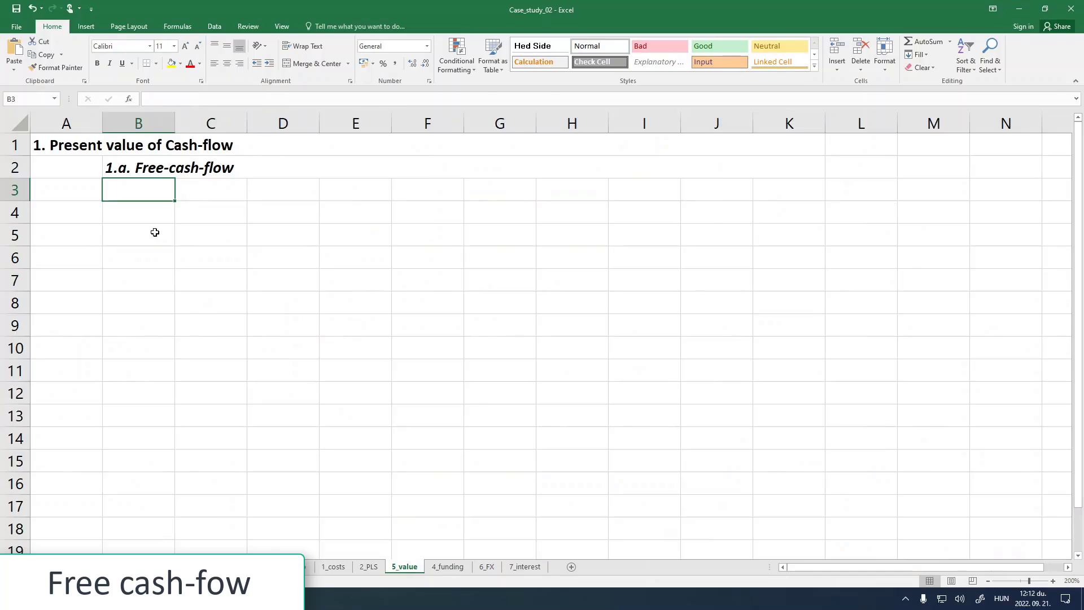
{"action": "key", "text": "ctrl+v"}
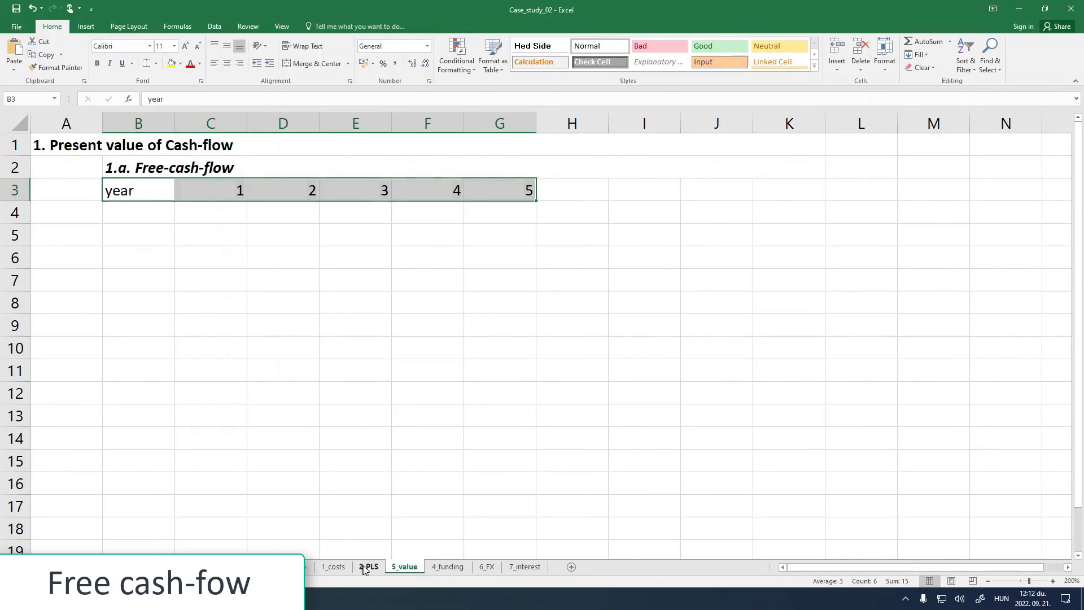
- Set the 2_PLS sheet's zoom to 200% and return to the 5_value sheet
{"action": "left_click", "coordinate": [364, 566]}
{"action": "left_click", "coordinate": [1053, 582]}
{"action": "left_click", "coordinate": [1053, 583]}
{"action": "left_click", "coordinate": [1054, 582]}
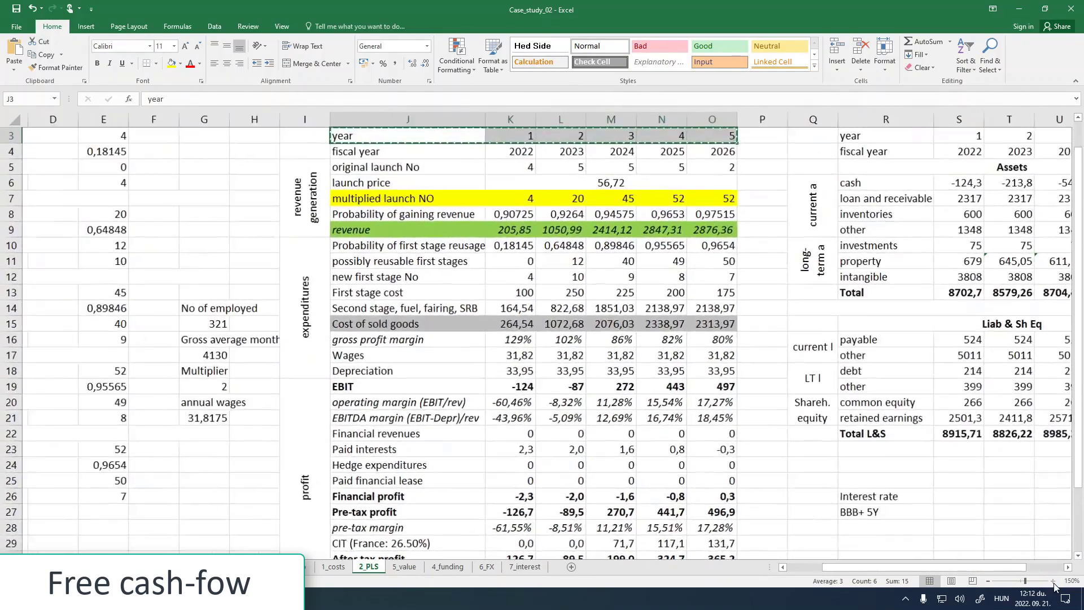
{"action": "left_click", "coordinate": [1053, 581]}
{"action": "left_click", "coordinate": [1054, 581]}
{"action": "left_click", "coordinate": [1053, 581]}
{"action": "left_click", "coordinate": [1053, 581]}
{"action": "left_click", "coordinate": [1054, 581]}
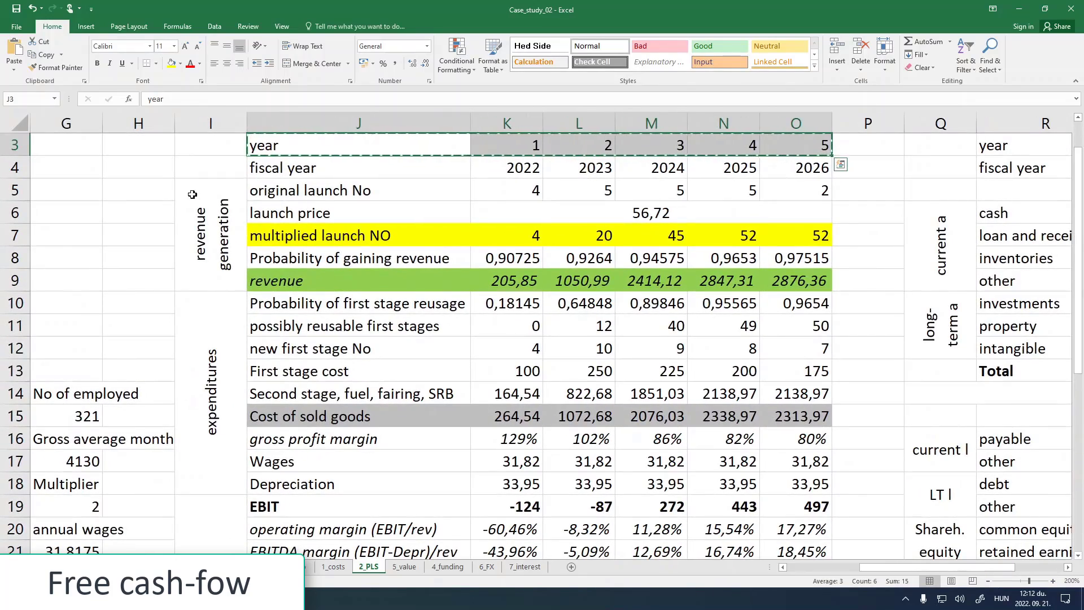
{"action": "left_click", "coordinate": [147, 213]}
{"action": "scroll", "coordinate": [147, 213], "scroll_direction": "up", "scroll_amount": 1}
{"action": "left_click", "coordinate": [406, 567]}
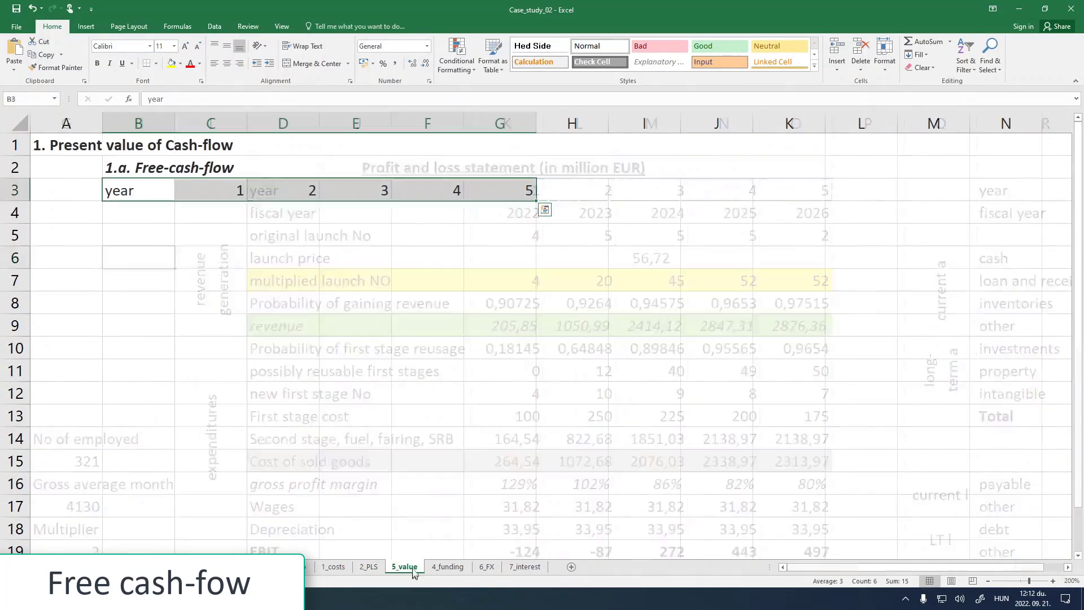
{"action": "left_click", "coordinate": [204, 193]}
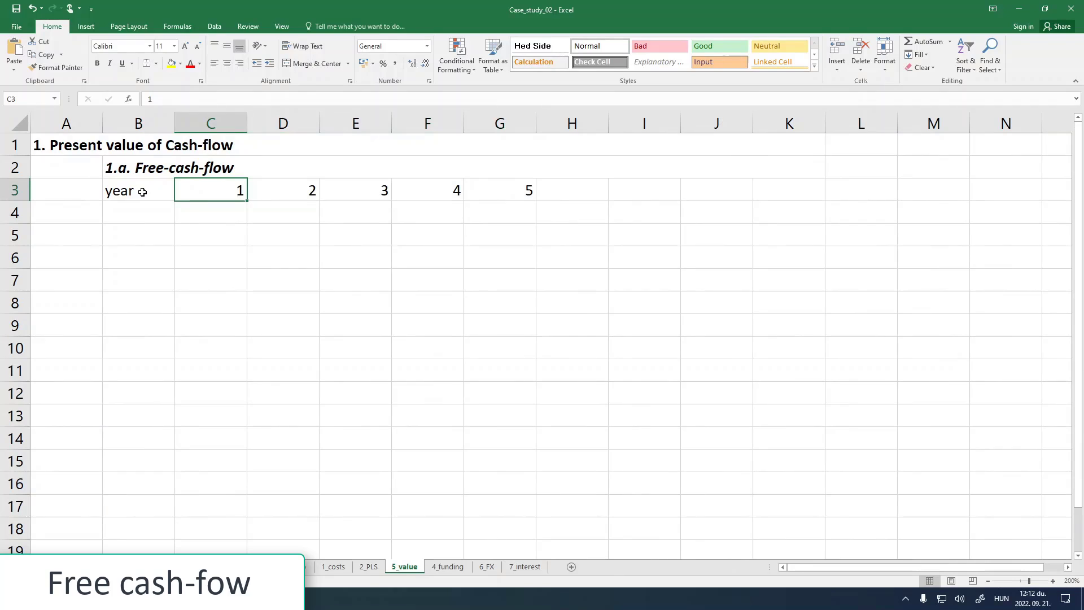
{"action": "left_click", "coordinate": [486, 191]}
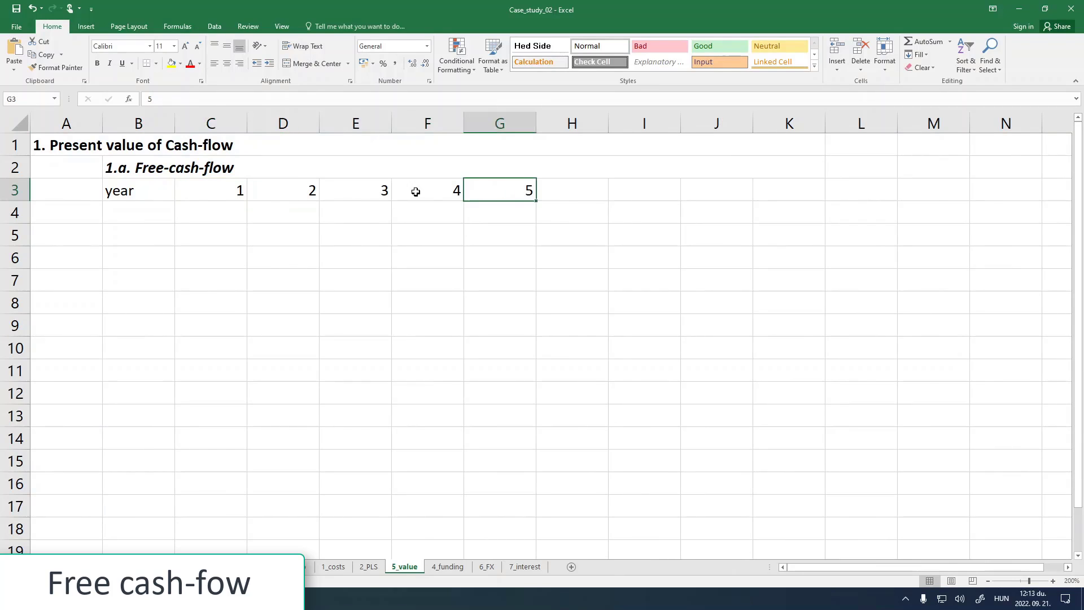
{"action": "left_click", "coordinate": [423, 188]}
{"action": "left_click", "coordinate": [344, 195]}
{"action": "left_click", "coordinate": [282, 191]}
{"action": "left_click", "coordinate": [215, 185]}
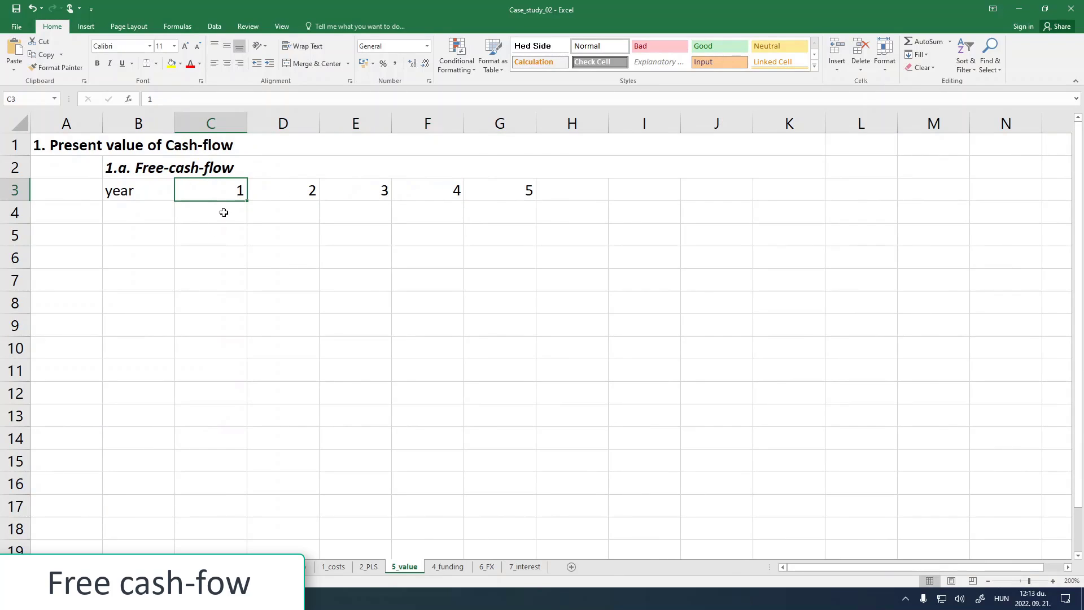
- With cell B4 selected, switch to the PDF notes in the browser and examine the EBIT and tax terms of the Free Cash Flow formula
{"action": "left_click", "coordinate": [145, 212]}
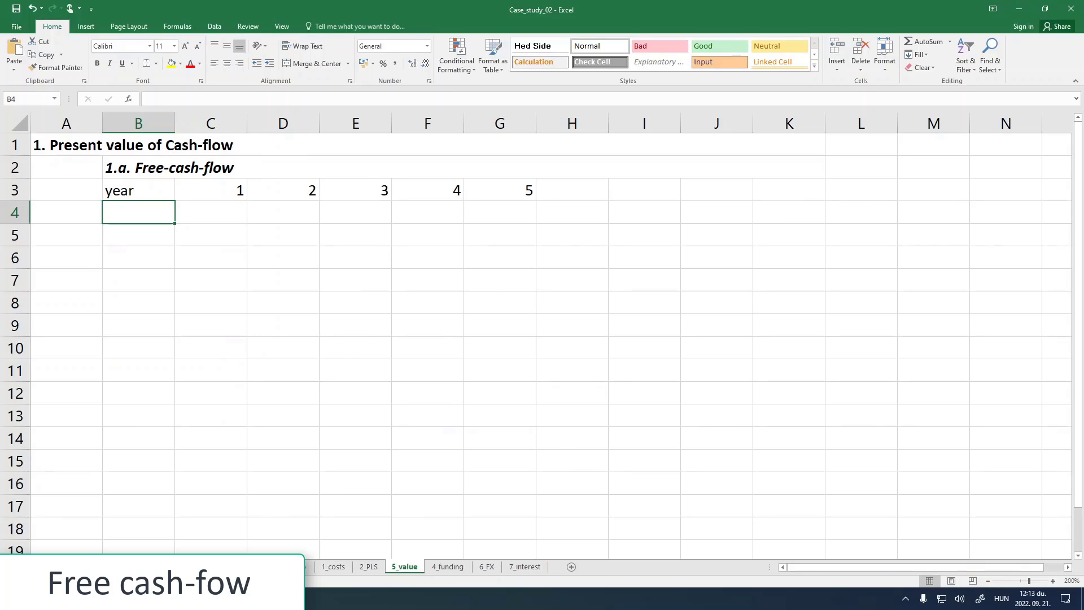
{"action": "key", "text": "alt+Tab"}
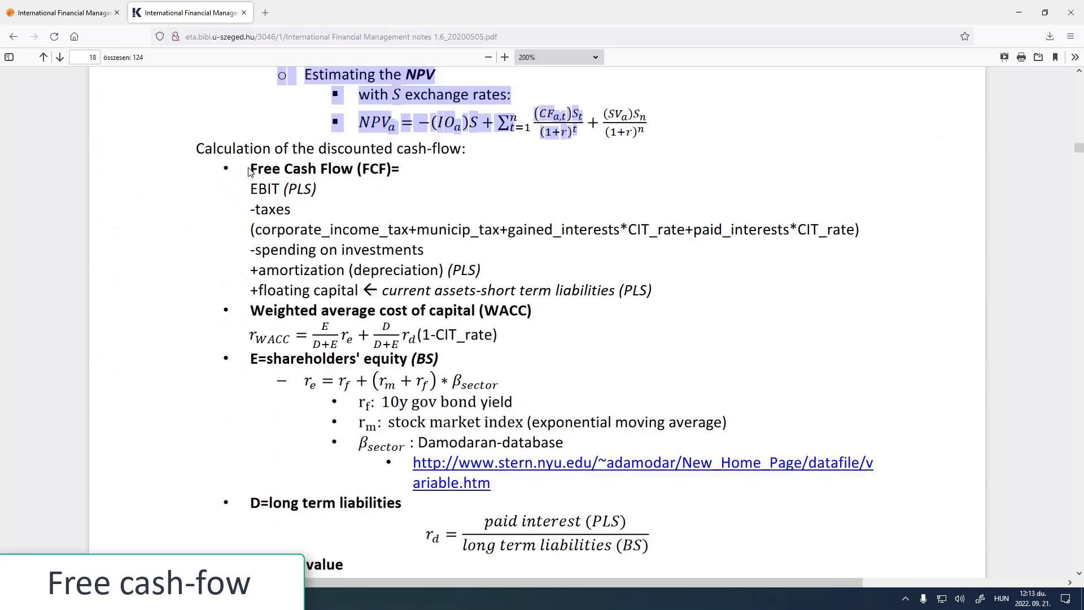
{"action": "left_click_drag", "start_coordinate": [251, 169], "coordinate": [403, 175]}
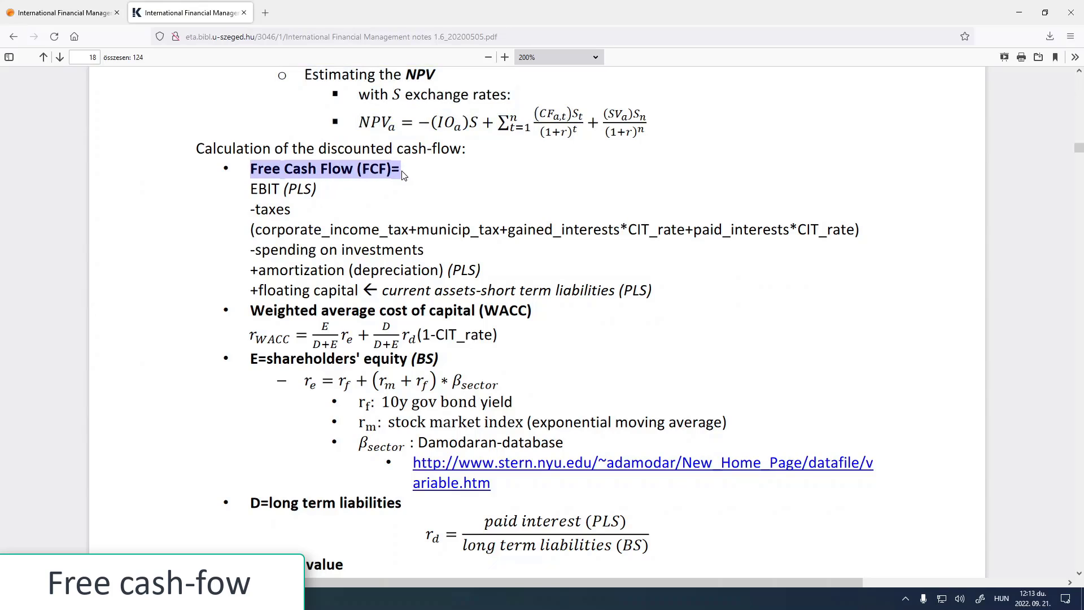
{"action": "left_click_drag", "start_coordinate": [250, 189], "coordinate": [319, 188]}
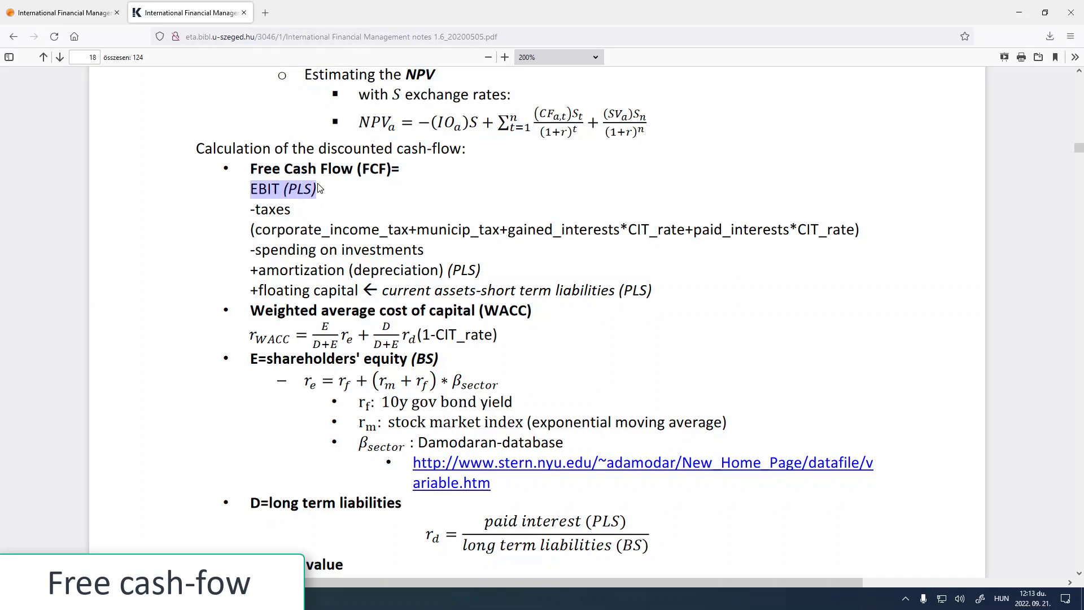
{"action": "left_click_drag", "start_coordinate": [256, 210], "coordinate": [294, 210]}
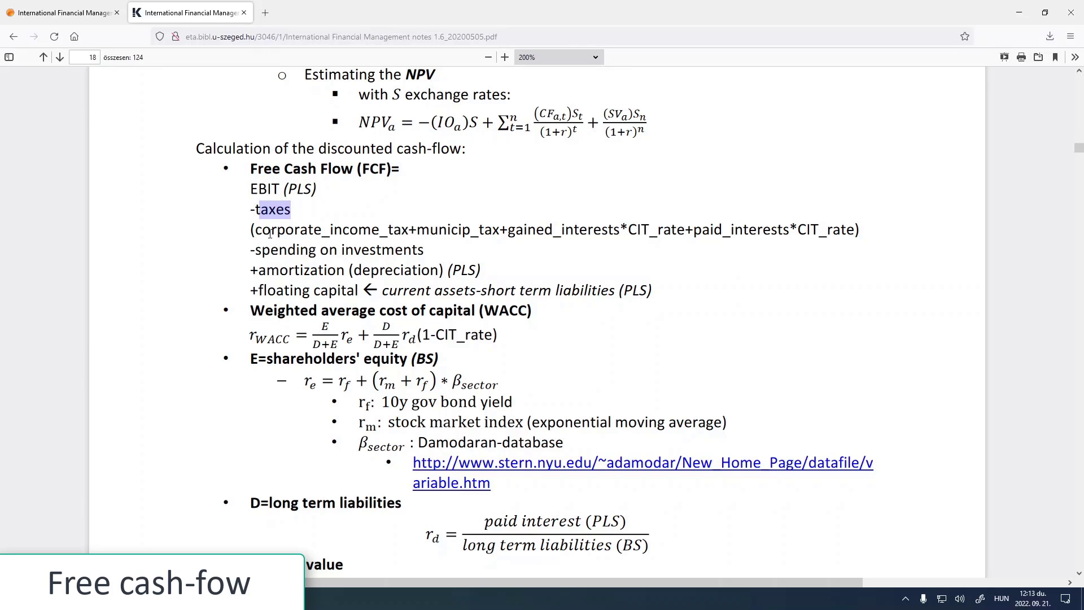
{"action": "left_click_drag", "start_coordinate": [264, 232], "coordinate": [370, 225]}
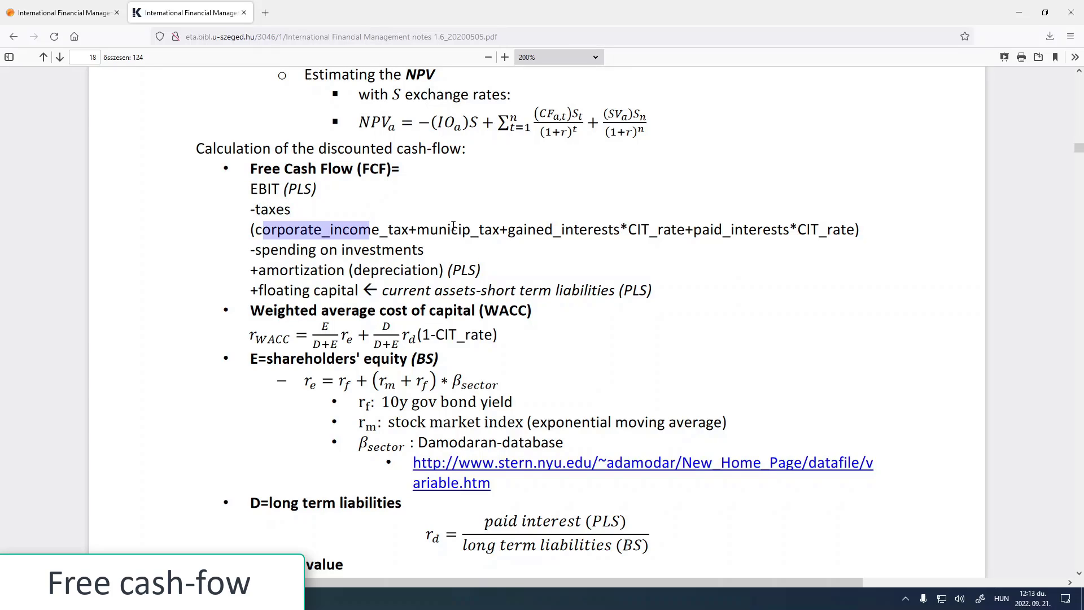
{"action": "left_click_drag", "start_coordinate": [446, 230], "coordinate": [488, 233]}
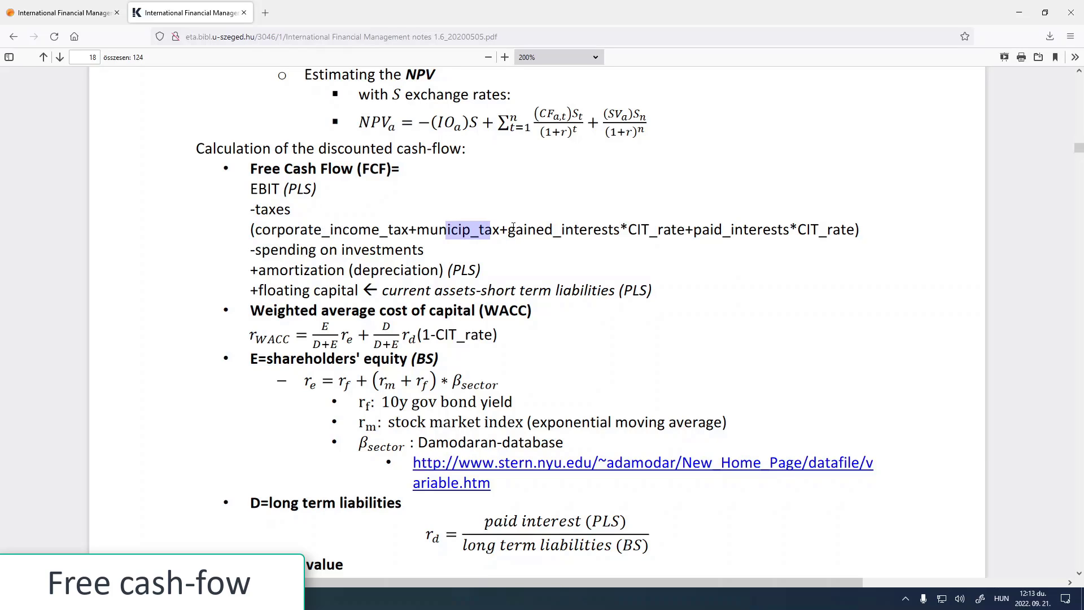
{"action": "left_click_drag", "start_coordinate": [514, 229], "coordinate": [820, 231]}
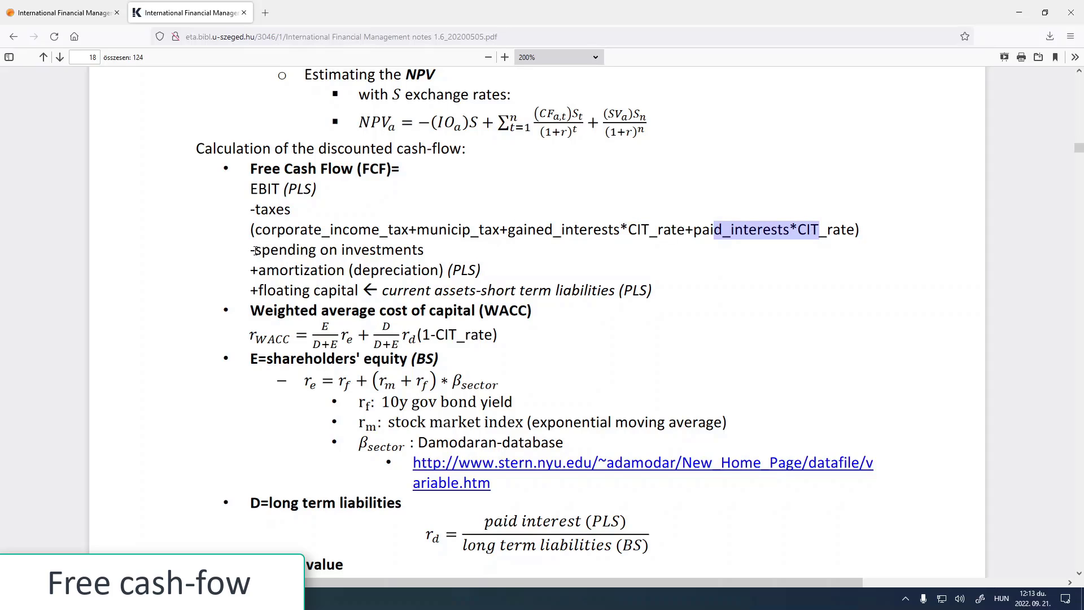
- Copy the term EBIT from the PDF notes, switch to Excel and insert it as unformatted text in cell B4
{"action": "left_click_drag", "start_coordinate": [252, 189], "coordinate": [284, 190]}
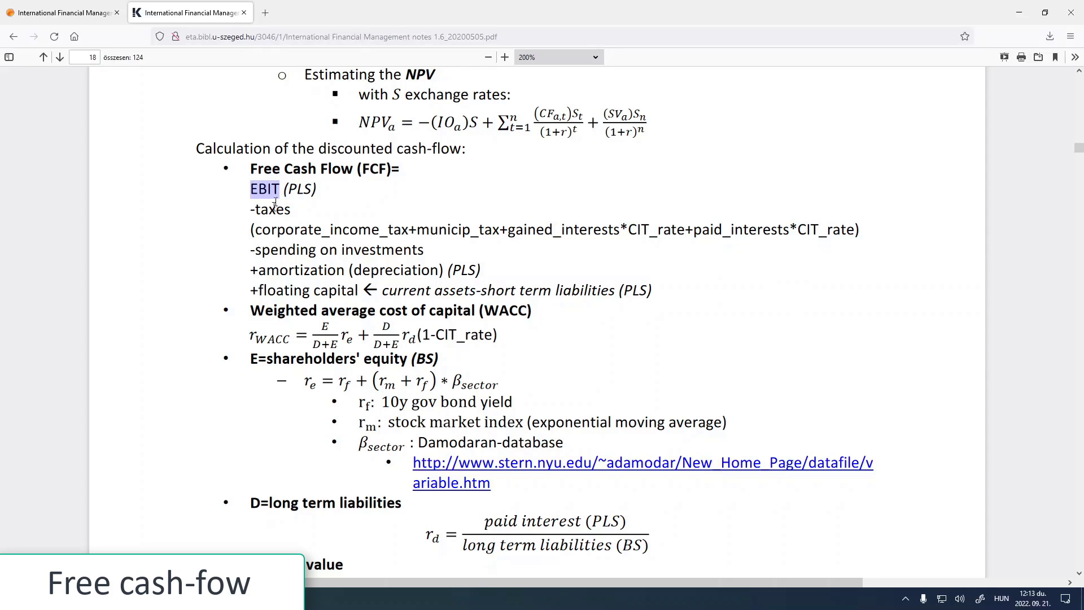
{"action": "key", "text": "alt+Tab"}
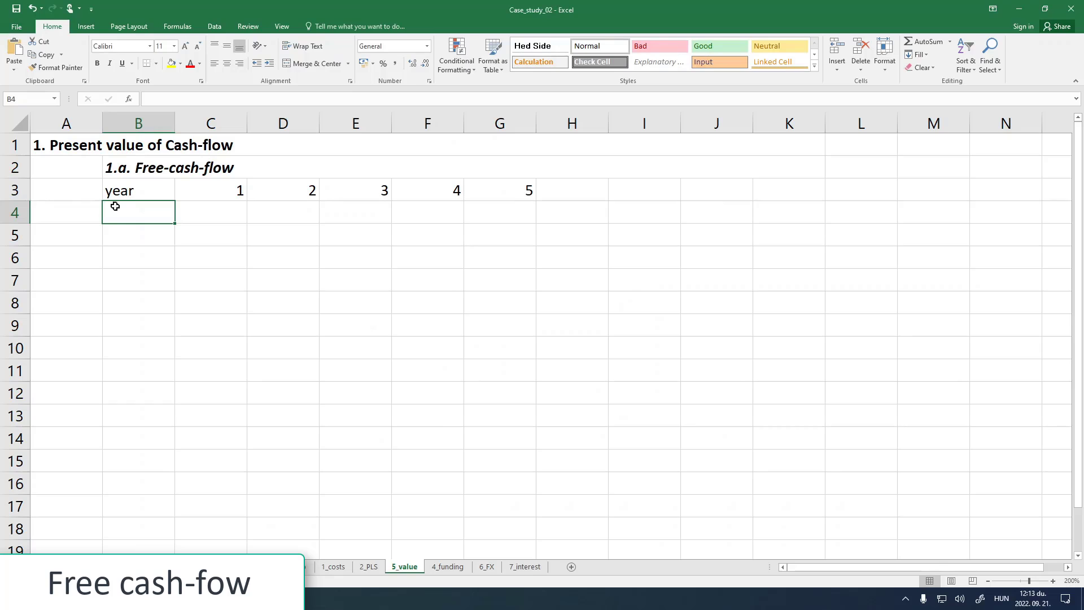
{"action": "key", "text": "ctrl+v"}
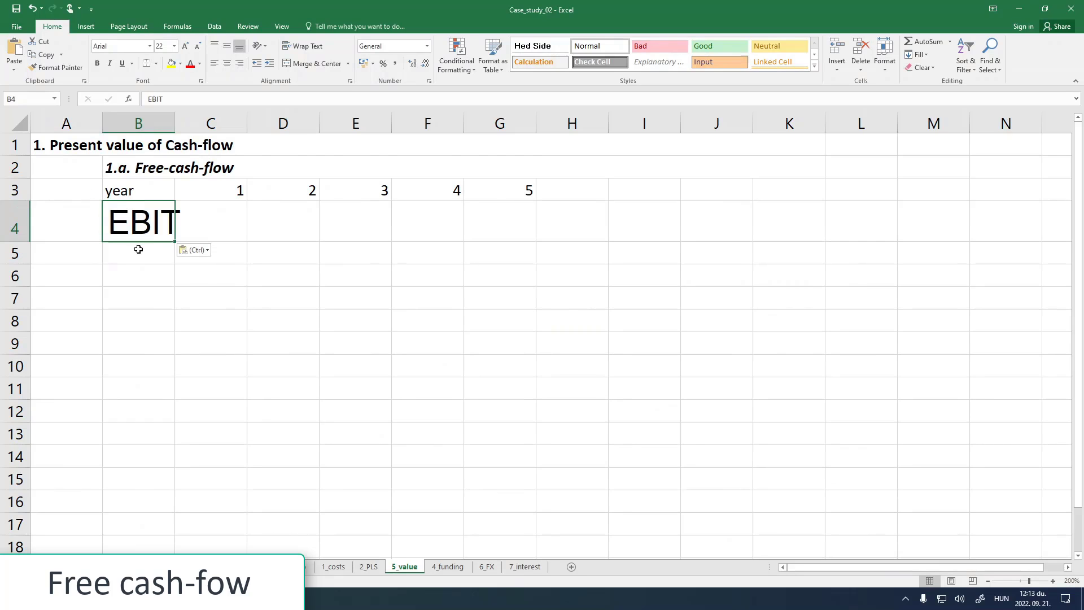
{"action": "key", "text": "ctrl+z"}
{"action": "left_click", "coordinate": [157, 99]}
{"action": "key", "text": "ctrl+v"}
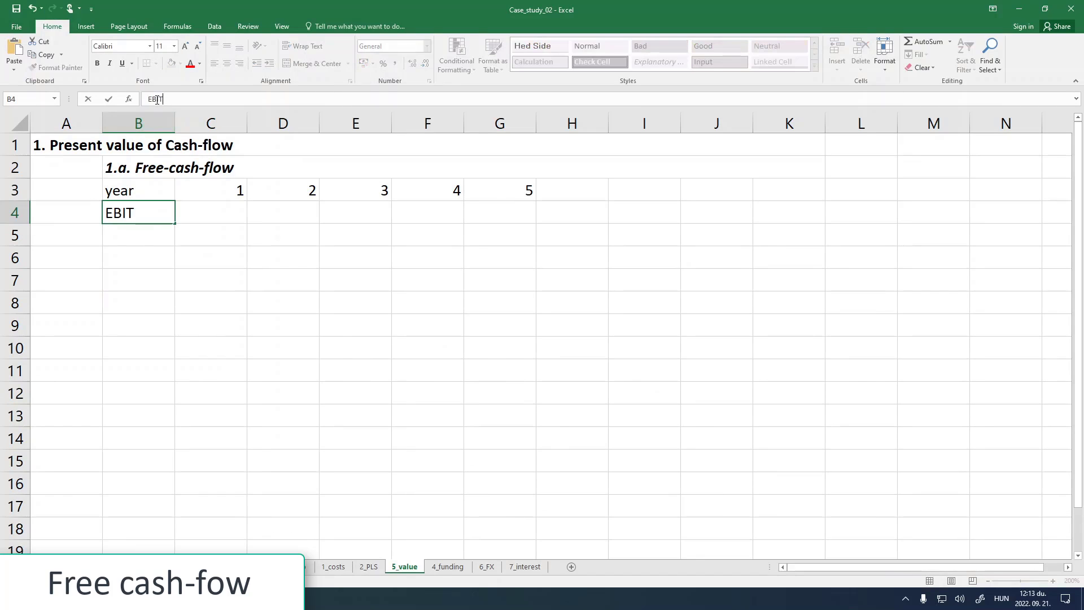
{"action": "key", "text": "Return"}
- Format the EBIT label and the label cells below it, B4:B10, as bold
{"action": "left_click", "coordinate": [150, 210]}
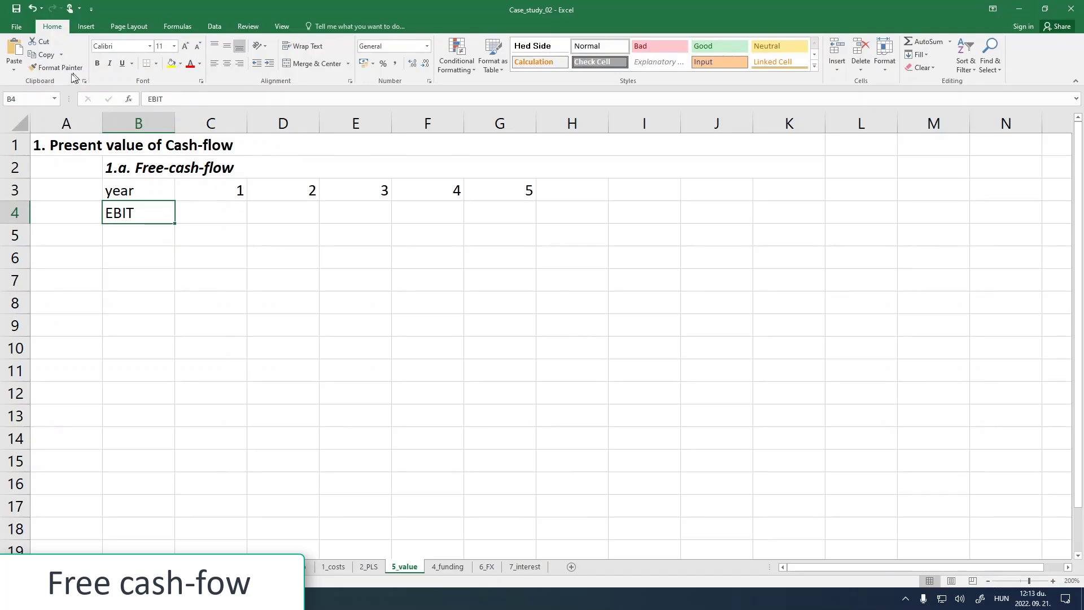
{"action": "left_click", "coordinate": [97, 63]}
{"action": "left_click_drag", "start_coordinate": [140, 210], "coordinate": [133, 343]}
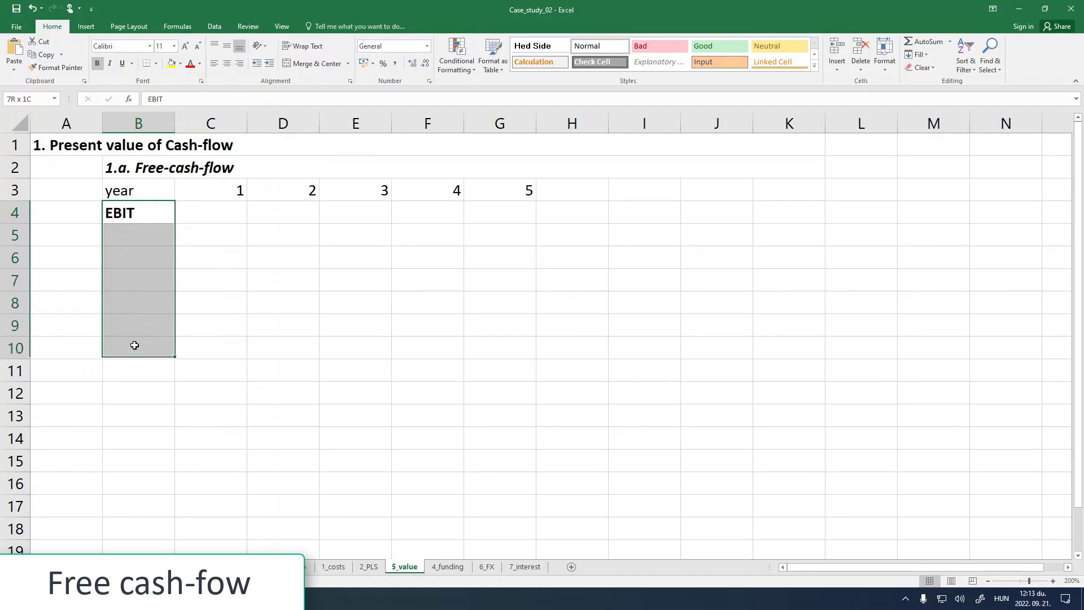
{"action": "left_click", "coordinate": [96, 63]}
{"action": "left_click", "coordinate": [96, 64]}
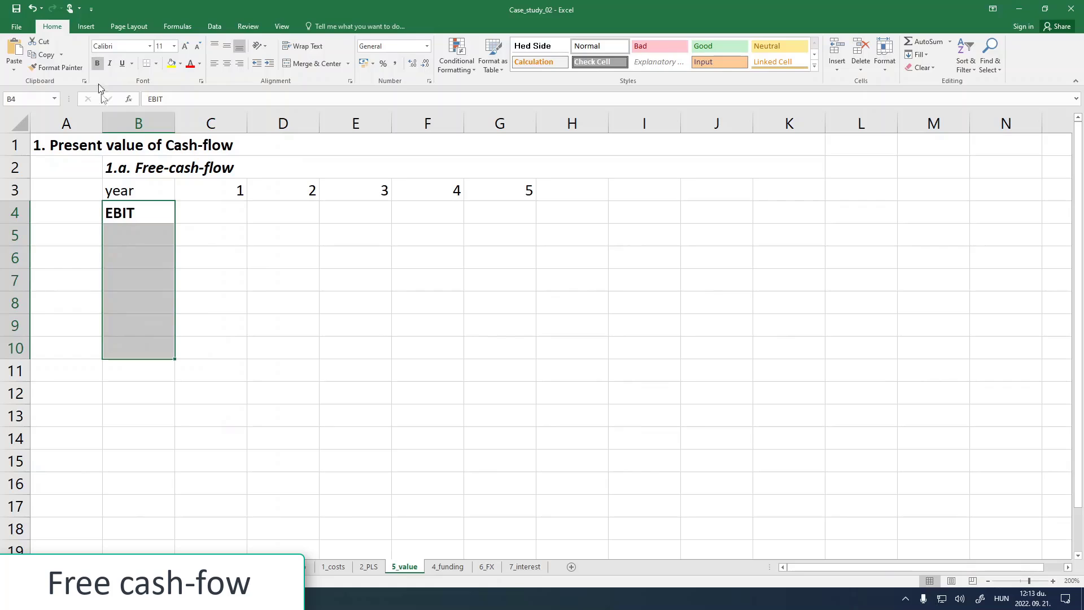
{"action": "left_click", "coordinate": [141, 279]}
{"action": "left_click", "coordinate": [157, 233]}
{"action": "left_click", "coordinate": [168, 218]}
- Link the year 1 EBIT in cell C4 to cell K19 of the 2_PLS sheet
{"action": "left_click", "coordinate": [202, 214]}
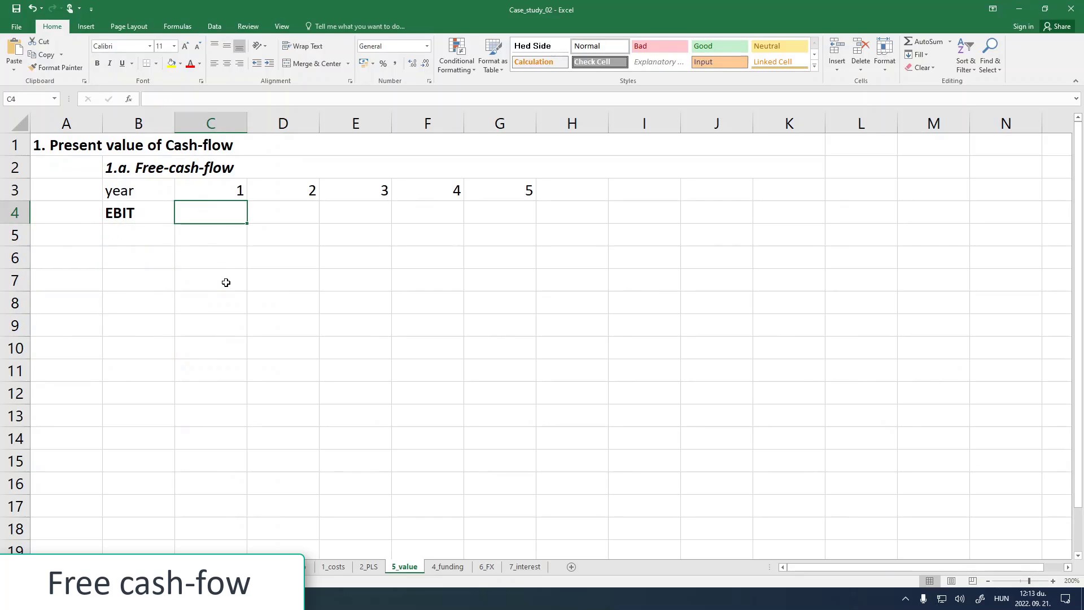
{"action": "type", "text": "="}
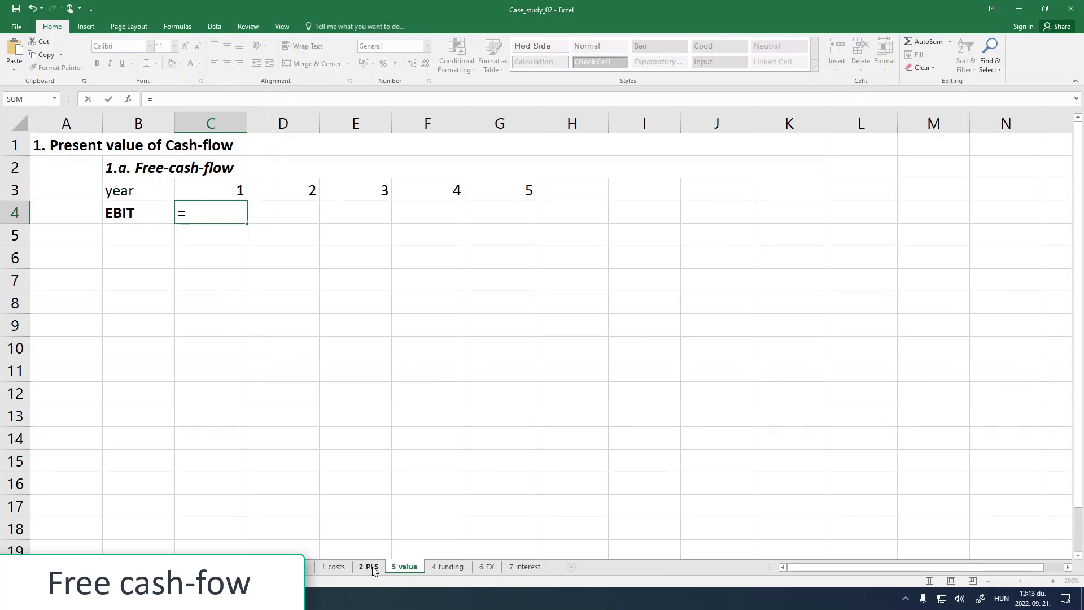
{"action": "left_click", "coordinate": [368, 567]}
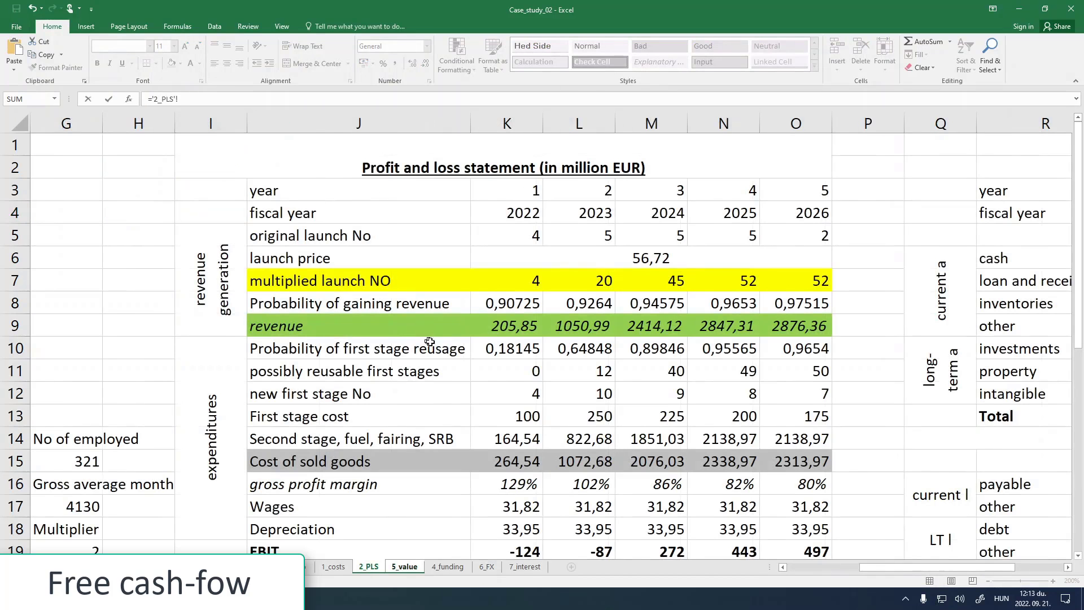
{"action": "scroll", "coordinate": [548, 417], "scroll_direction": "down", "scroll_amount": 2}
{"action": "left_click", "coordinate": [525, 412]}
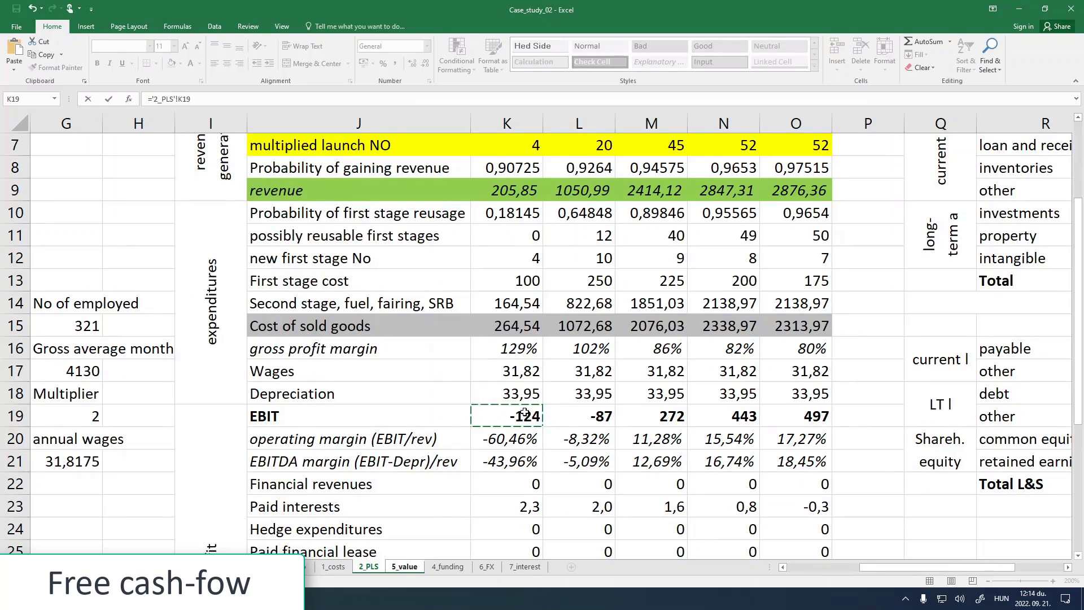
{"action": "key", "text": "Return"}
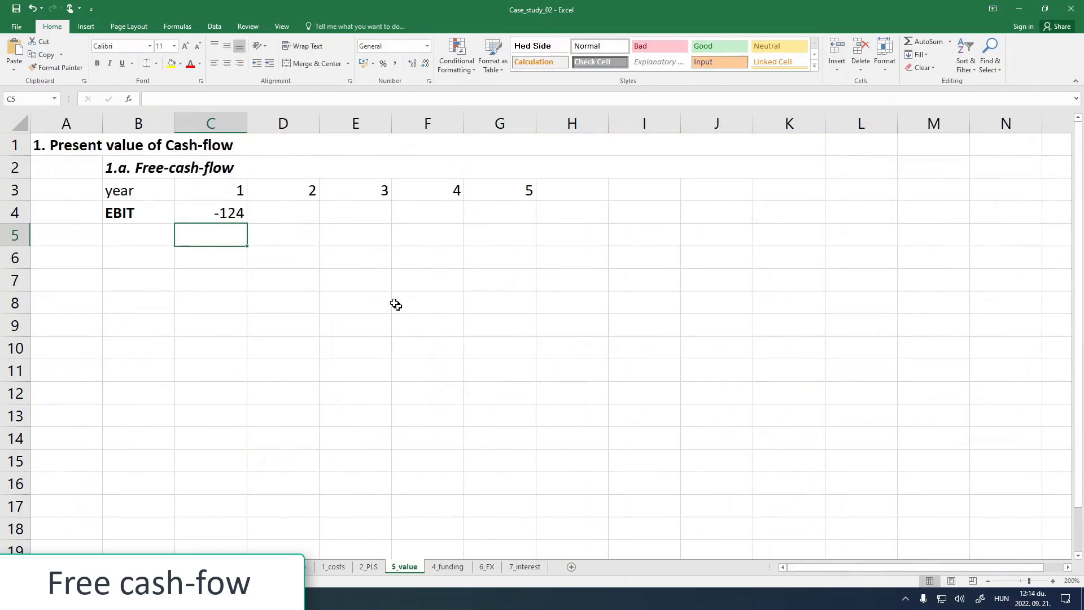
- Fill the EBIT formula from C4 across to G4 for years 2 to 5, then select cell B5
{"action": "left_click", "coordinate": [232, 213]}
{"action": "left_click_drag", "start_coordinate": [249, 224], "coordinate": [539, 224]}
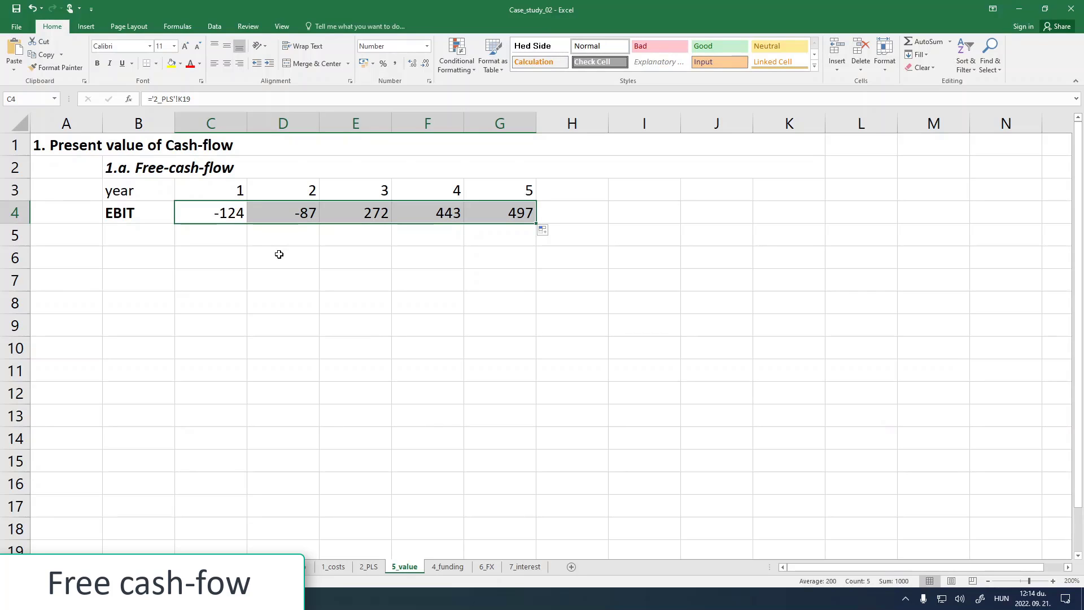
{"action": "left_click", "coordinate": [150, 235]}
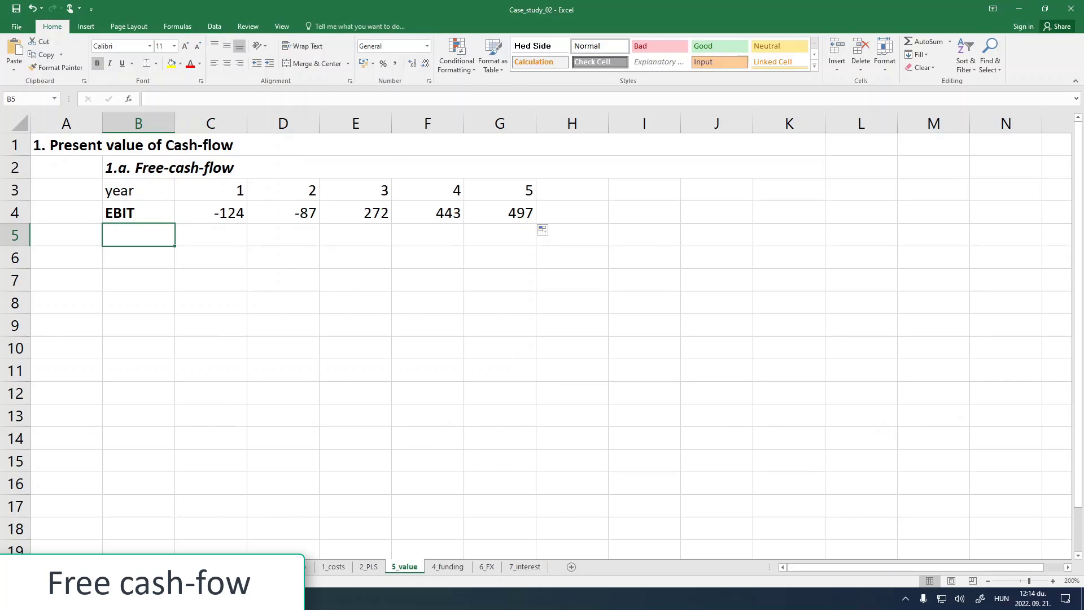
- Copy the term -taxes from the PDF notes and enter it in quotation marks in cell B5 of the Excel sheet
{"action": "key", "text": "alt+Tab"}
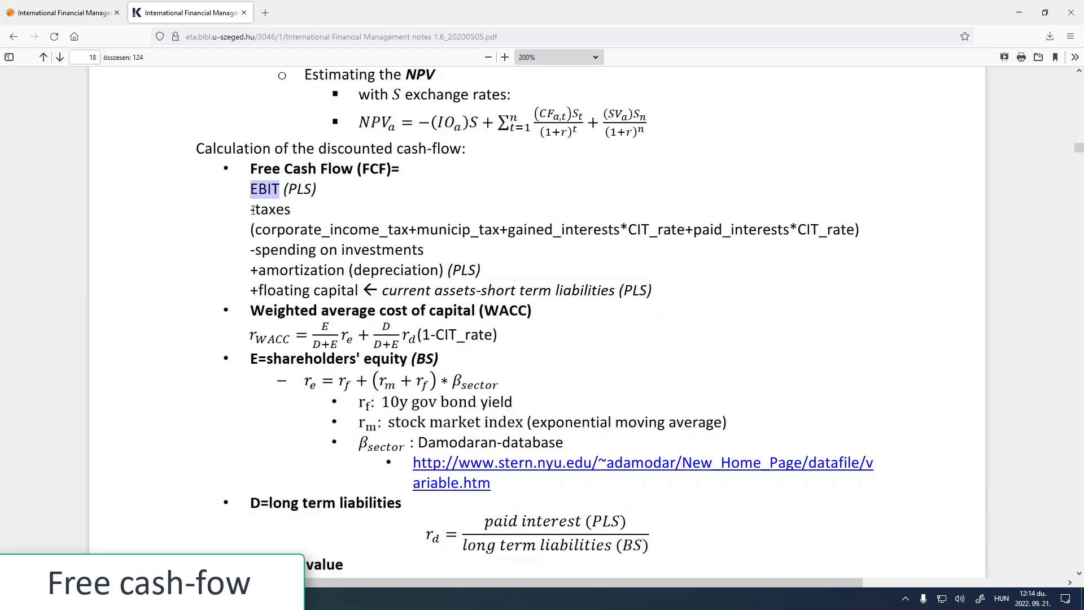
{"action": "left_click_drag", "start_coordinate": [252, 210], "coordinate": [302, 215]}
{"action": "key", "text": "ctrl+c"}
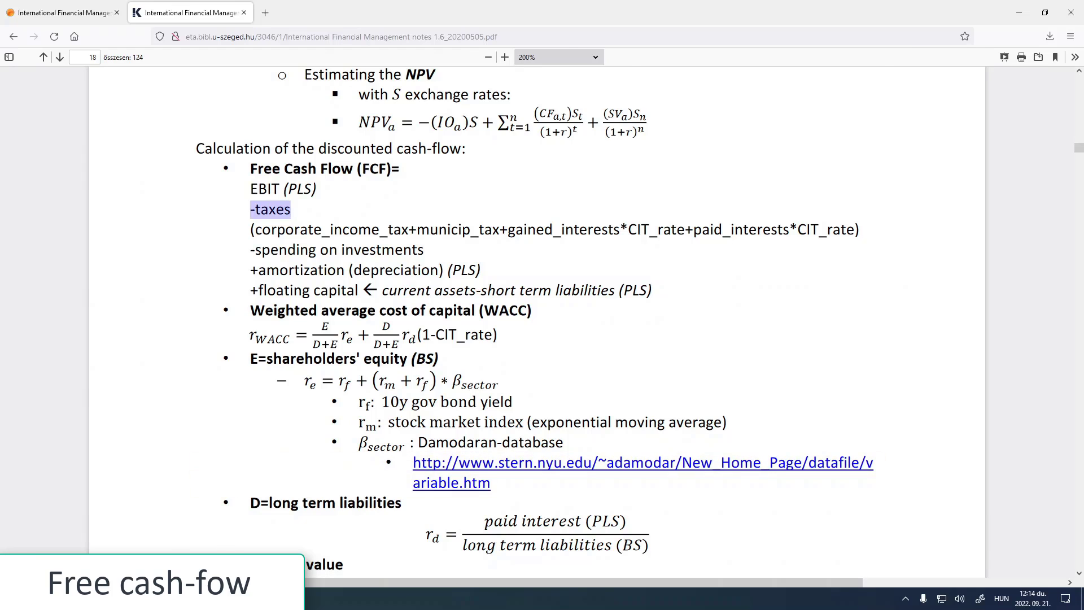
{"action": "left_click", "coordinate": [183, 598]}
{"action": "left_click", "coordinate": [162, 99]}
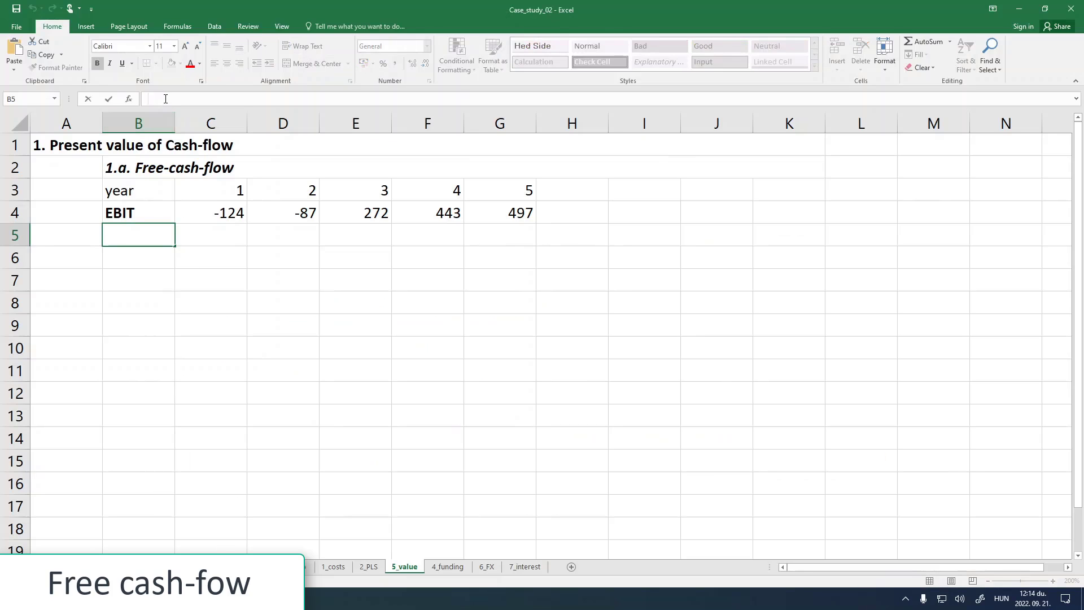
{"action": "key", "text": "ctrl+v"}
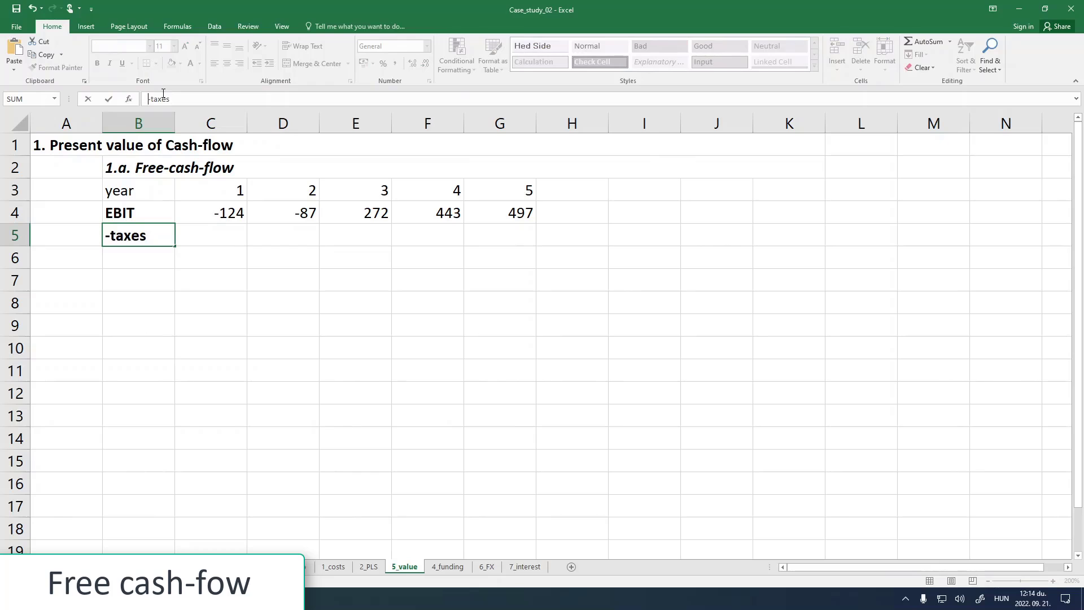
{"action": "key", "text": "Home"}
{"action": "type", "text": "\""}
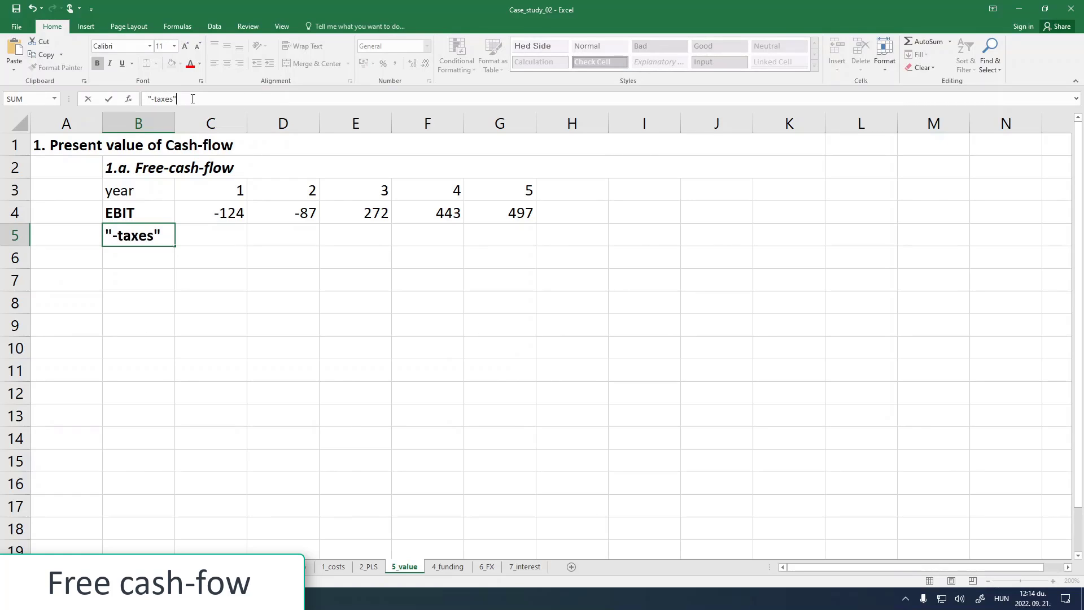
{"action": "key", "text": "Return"}
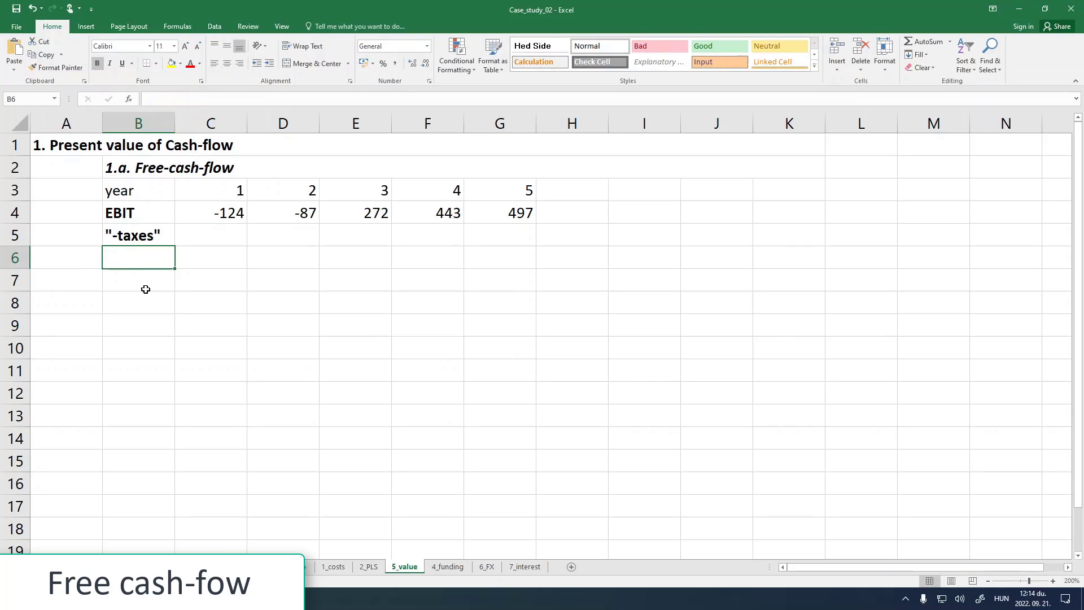
- Enter the label CIT in cell B6 and format it as italic without bold
{"action": "left_click", "coordinate": [209, 238]}
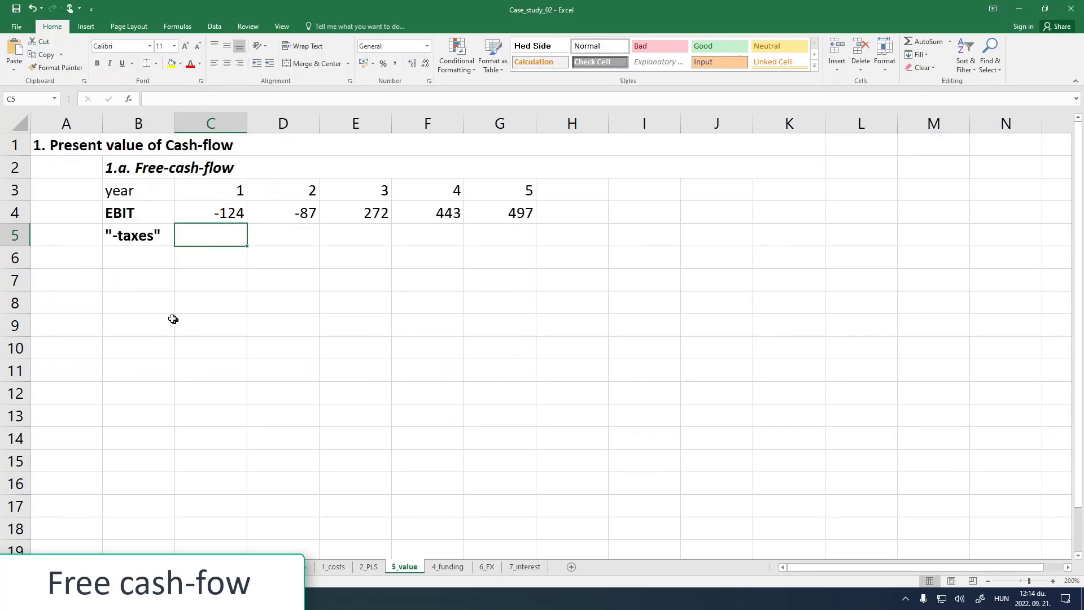
{"action": "left_click", "coordinate": [137, 265]}
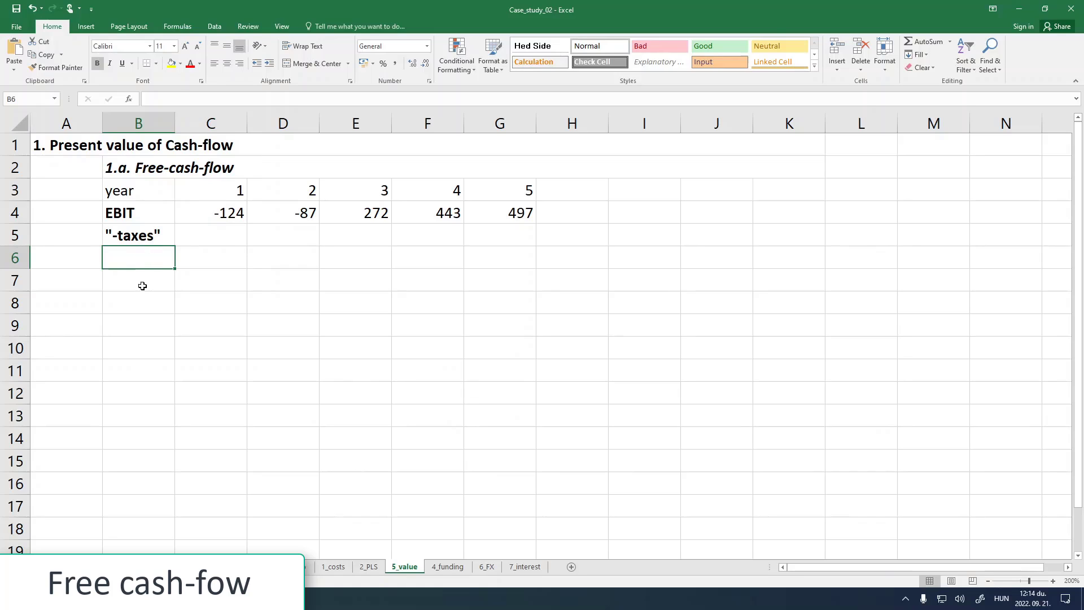
{"action": "type", "text": "CIT"}
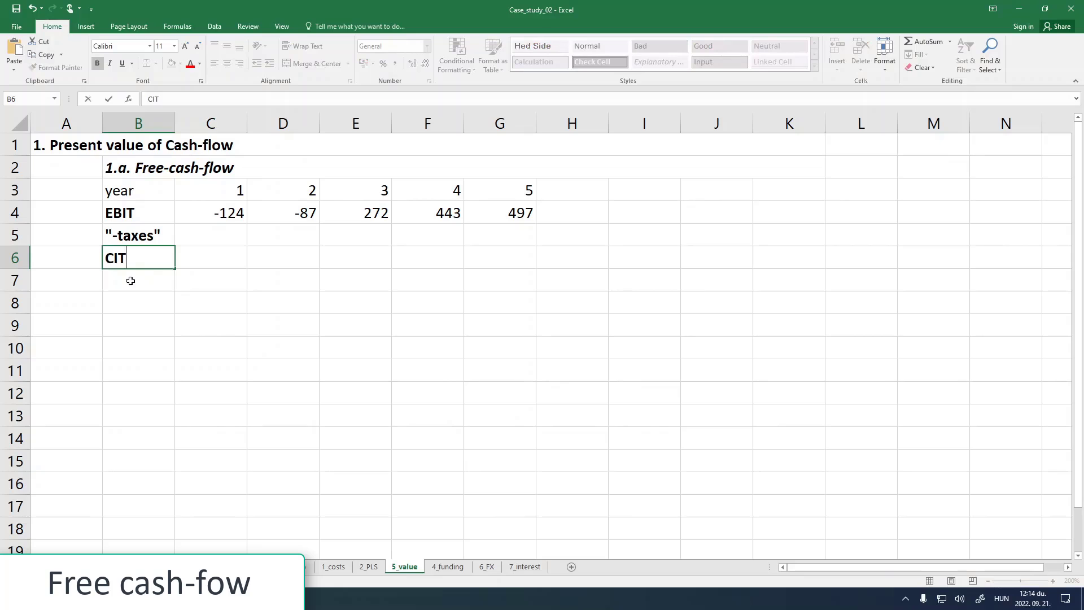
{"action": "key", "text": "Return"}
{"action": "left_click", "coordinate": [145, 257]}
{"action": "left_click", "coordinate": [110, 63]}
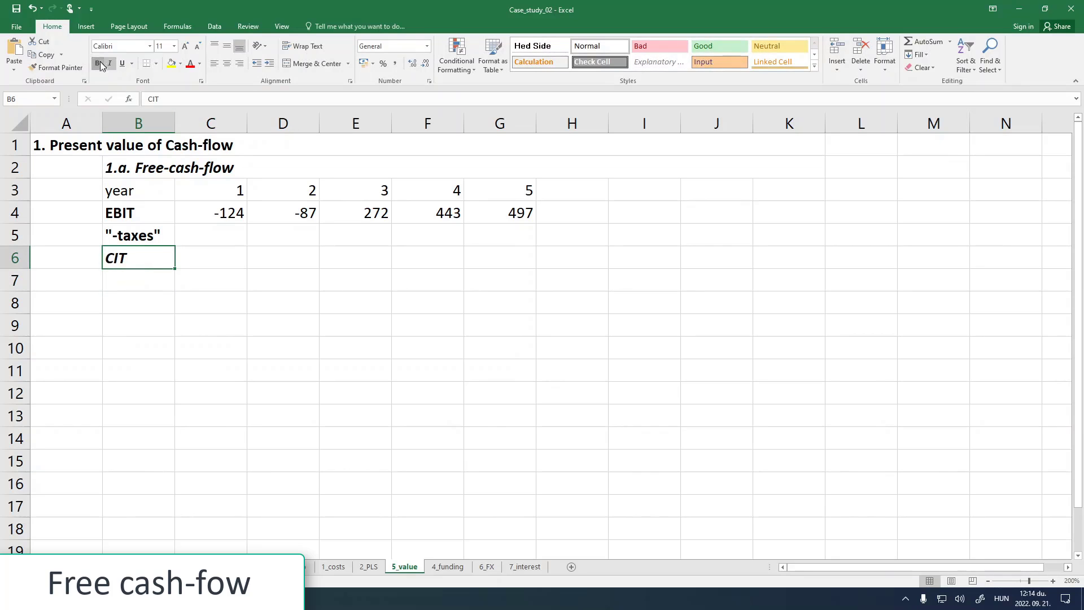
{"action": "left_click", "coordinate": [97, 64]}
{"action": "left_click", "coordinate": [157, 282]}
- Switch to the PDF notes and examine the corporate tax, interest and CIT_rate terms of the taxes formula
{"action": "key", "text": "alt+Tab"}
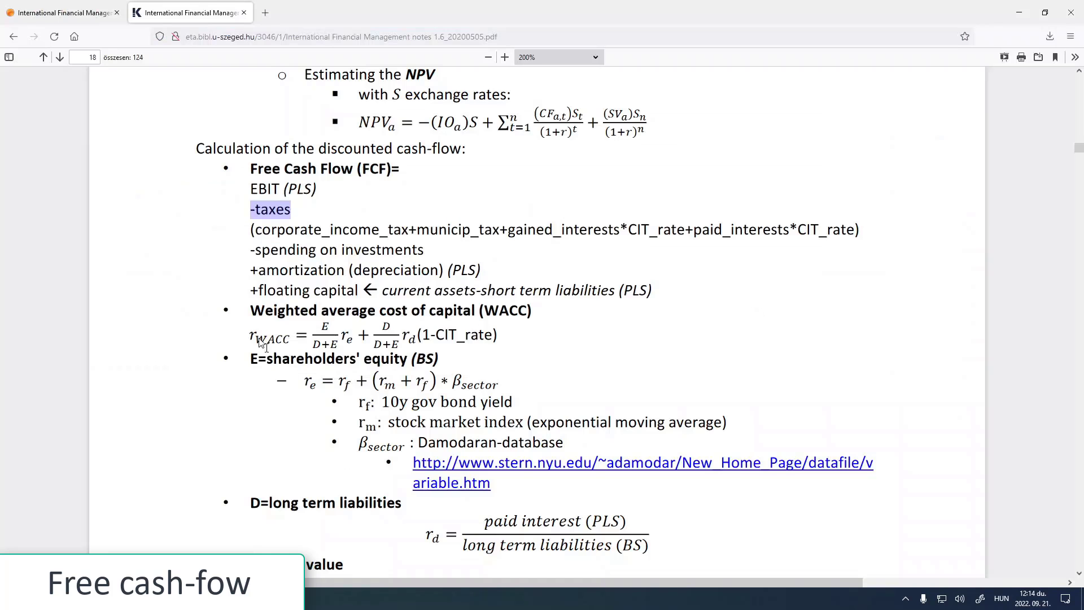
{"action": "left_click_drag", "start_coordinate": [263, 230], "coordinate": [400, 229]}
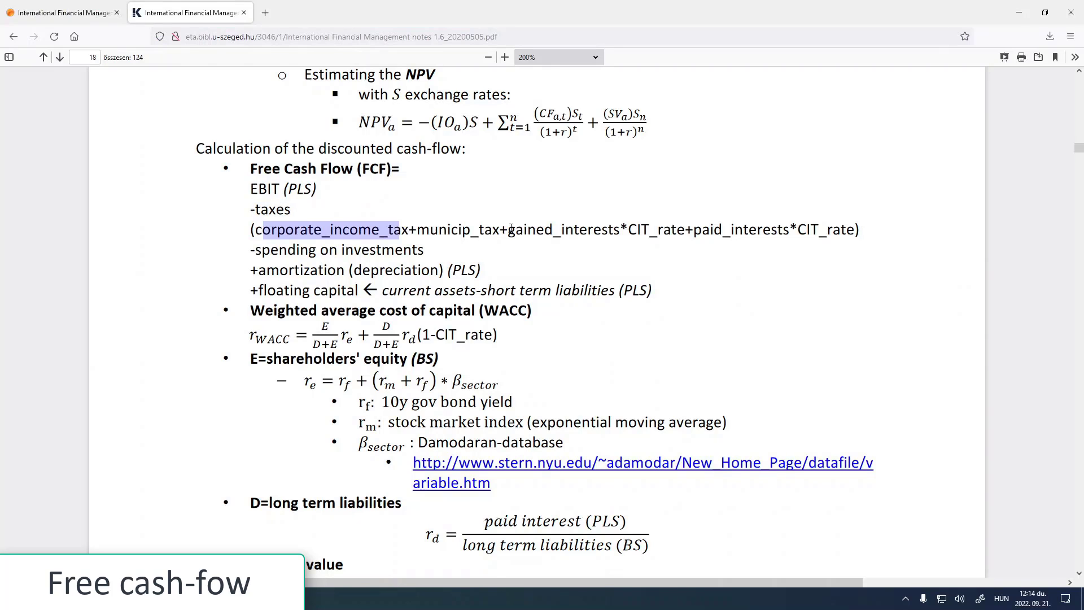
{"action": "left_click_drag", "start_coordinate": [507, 229], "coordinate": [621, 227]}
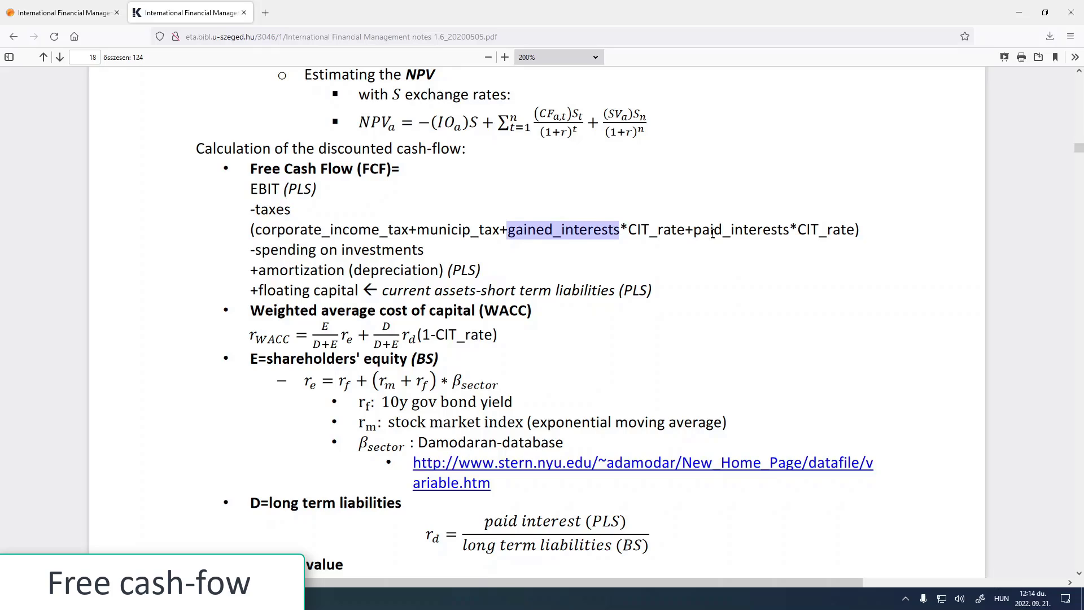
{"action": "left_click_drag", "start_coordinate": [694, 229], "coordinate": [789, 230]}
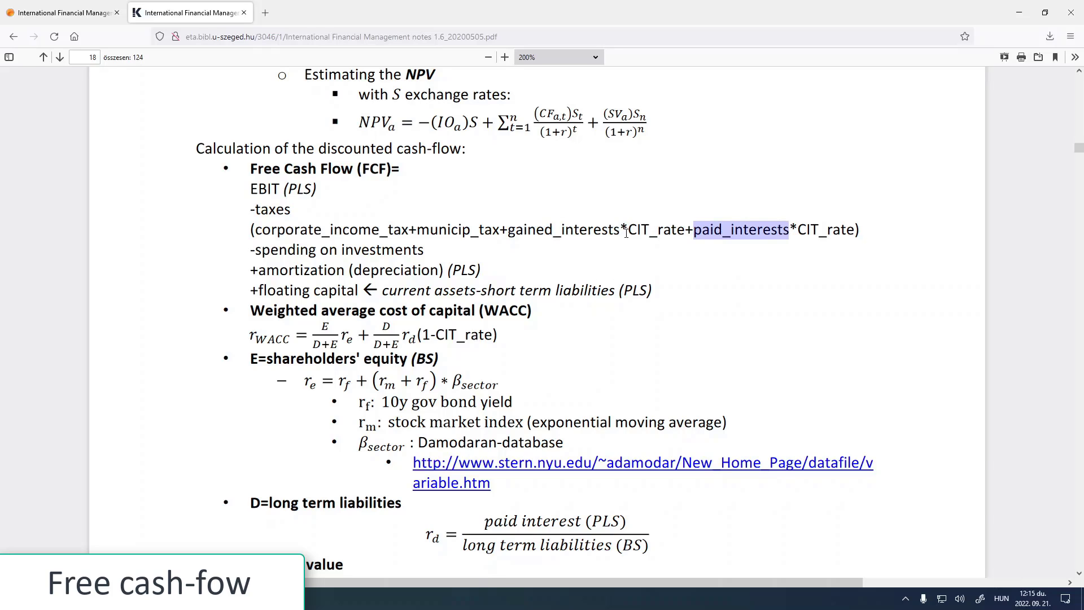
{"action": "left_click_drag", "start_coordinate": [626, 233], "coordinate": [685, 226]}
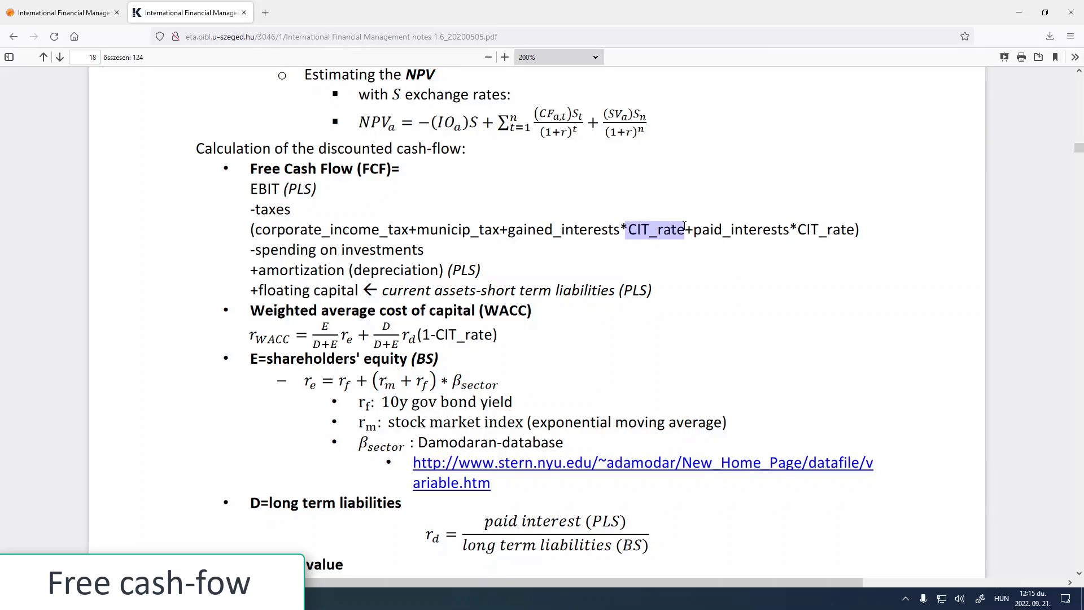
- Search the web in a new browser tab for "france corporate income tax rate kpmg" and accept Google's cookies
{"action": "left_click", "coordinate": [265, 12]}
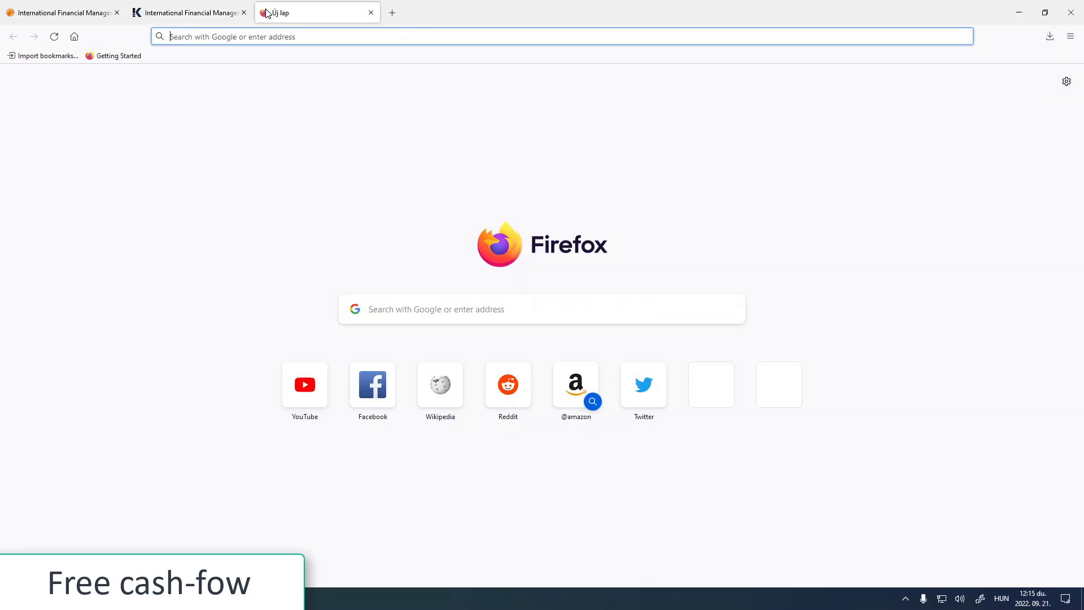
{"action": "type", "text": "france"}
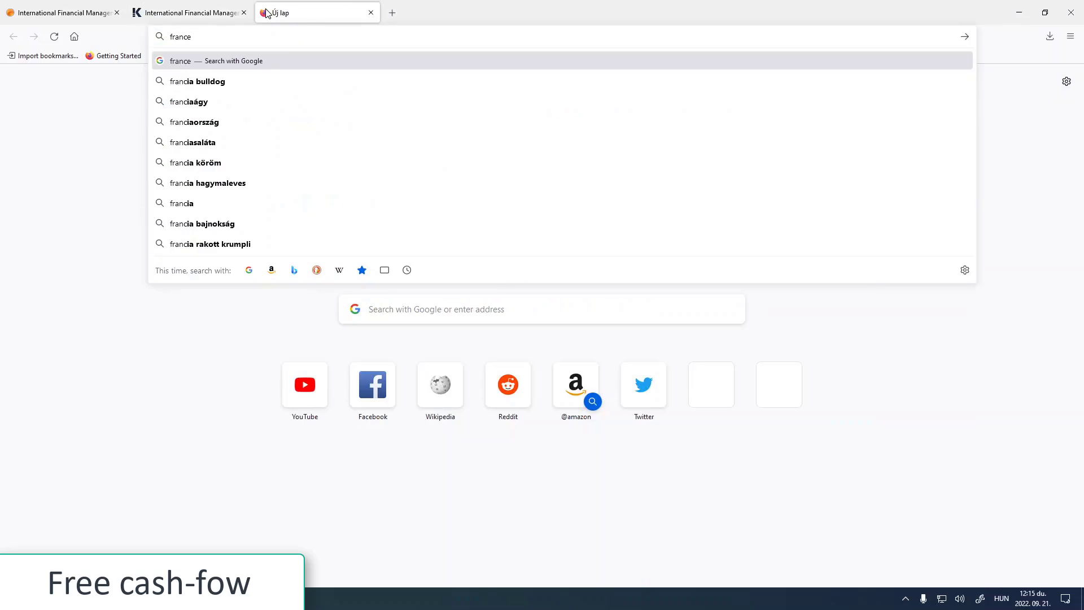
{"action": "type", "text": " corporate"}
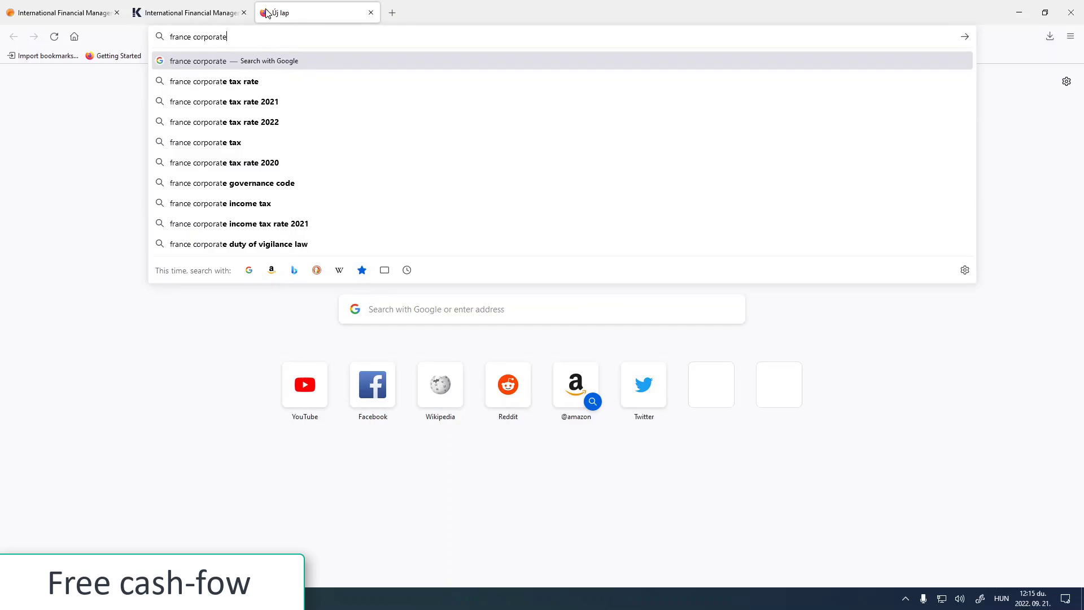
{"action": "type", "text": " income ta"}
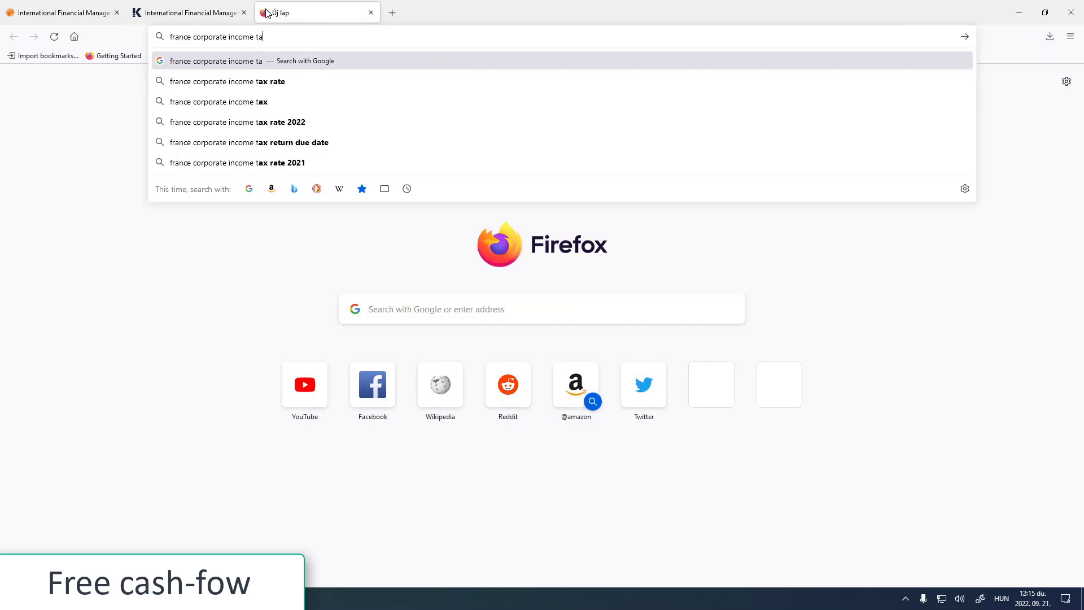
{"action": "type", "text": "x rate kpmg"}
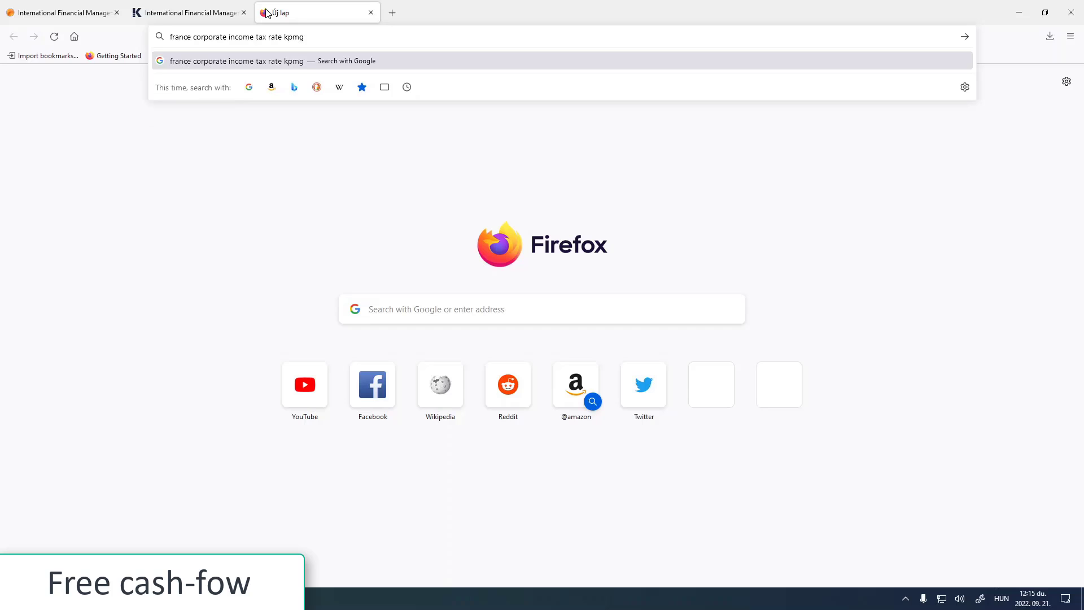
{"action": "key", "text": "Return"}
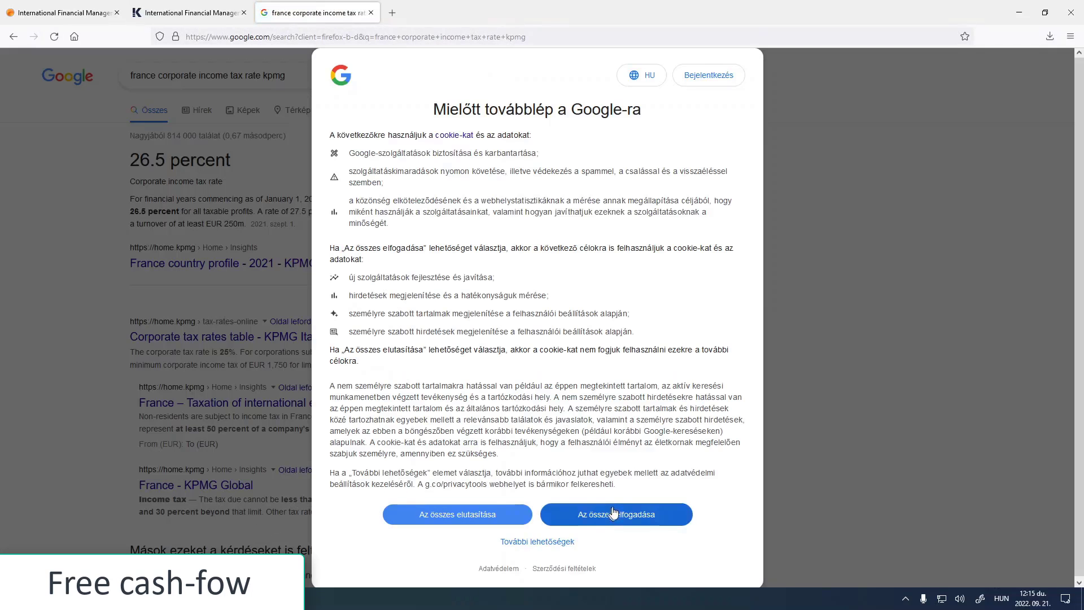
{"action": "left_click", "coordinate": [613, 513]}
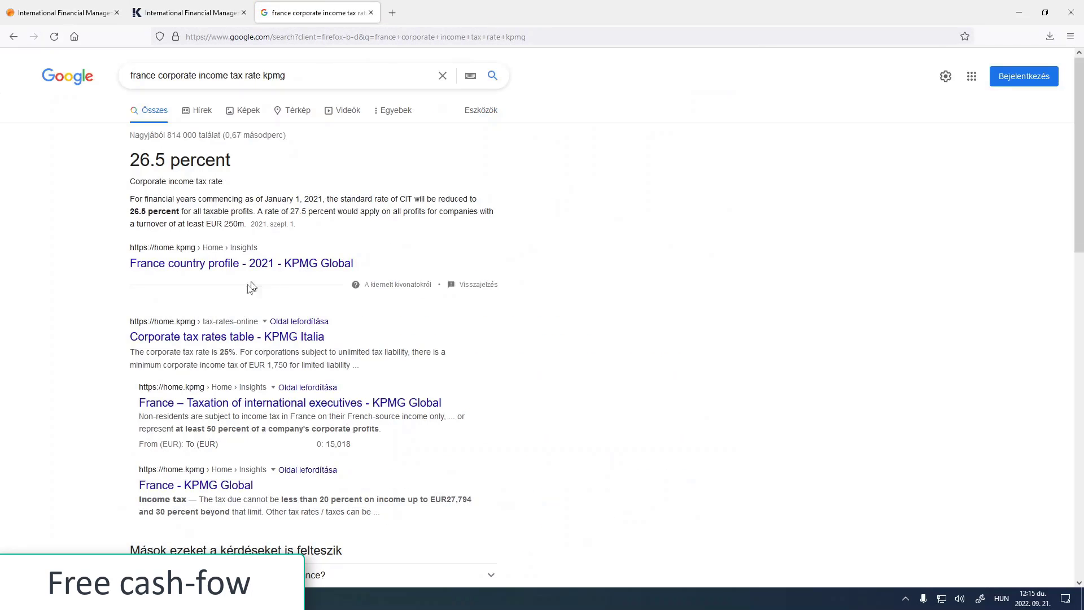
- Open KPMG's France country profile - 2021, accept all cookies, look through it for the corporate income tax rate and return to the search results
{"action": "left_click", "coordinate": [173, 266]}
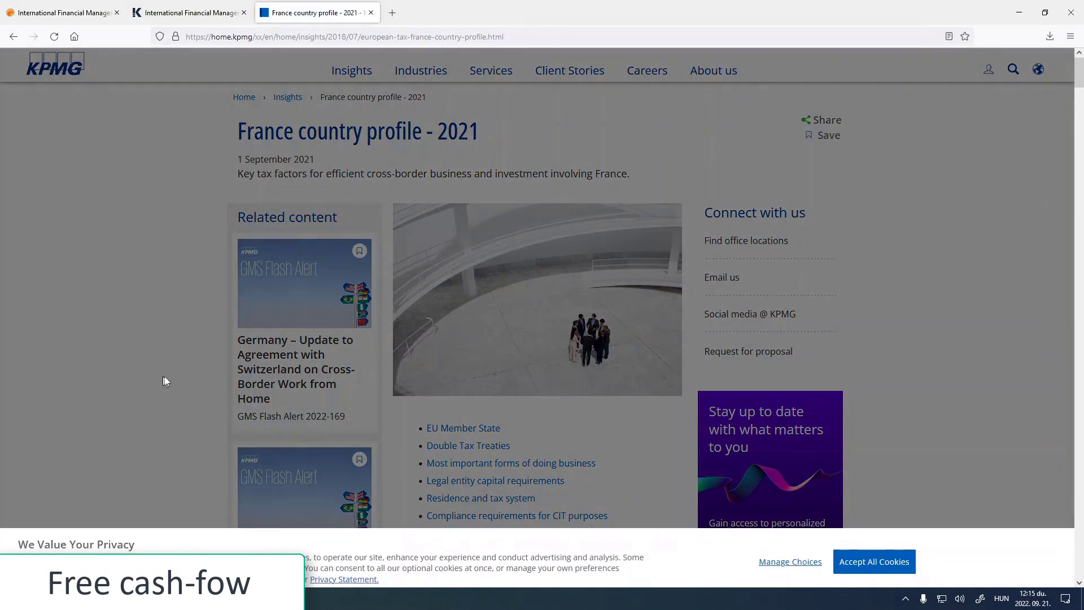
{"action": "left_click", "coordinate": [881, 562]}
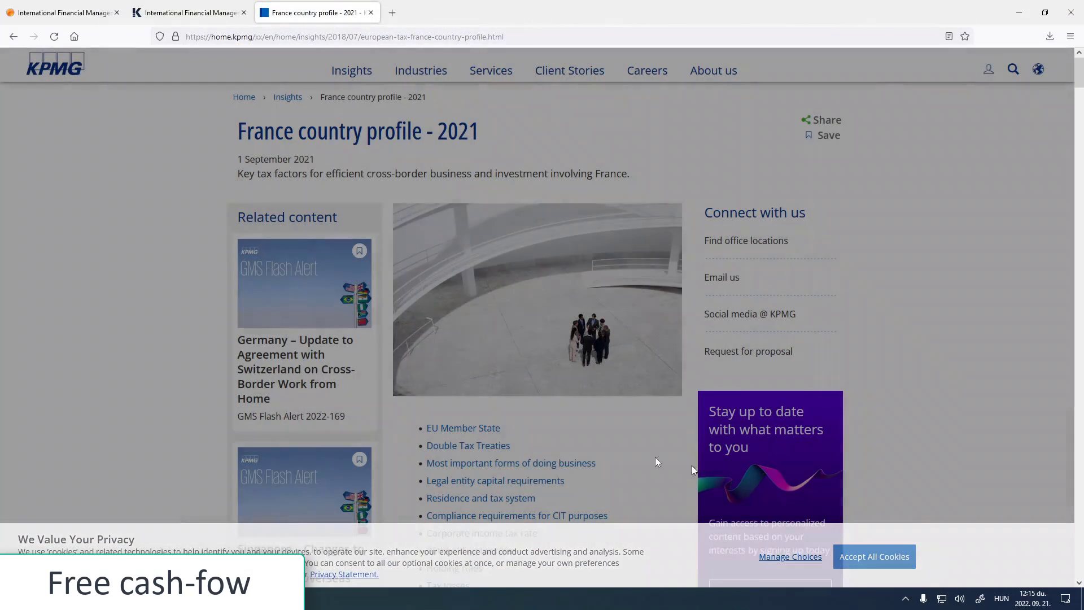
{"action": "scroll", "coordinate": [164, 403], "scroll_direction": "down", "scroll_amount": 15}
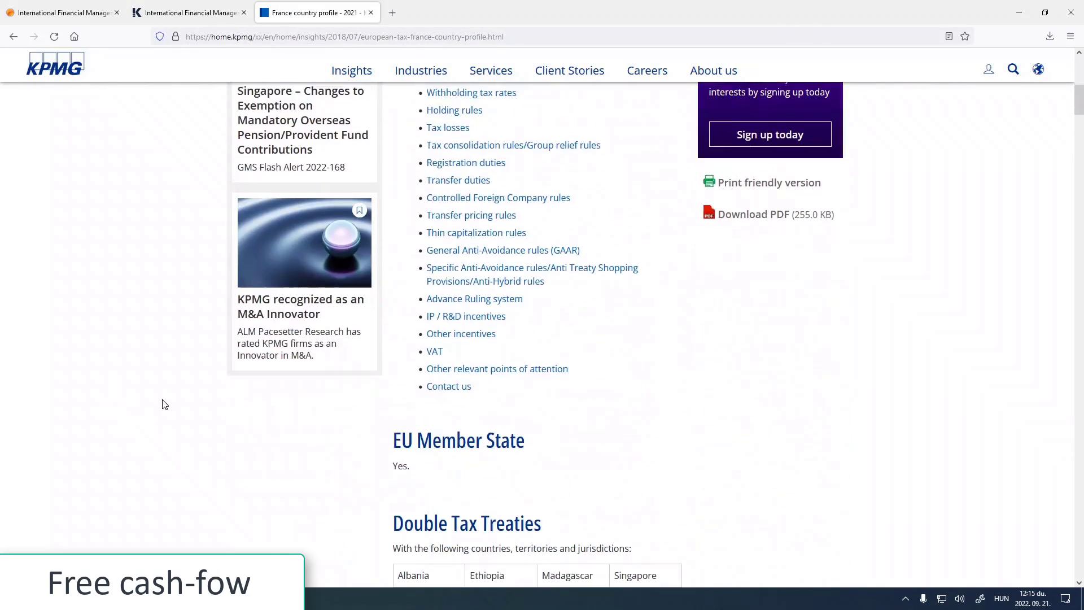
{"action": "scroll", "coordinate": [164, 405], "scroll_direction": "down", "scroll_amount": 4}
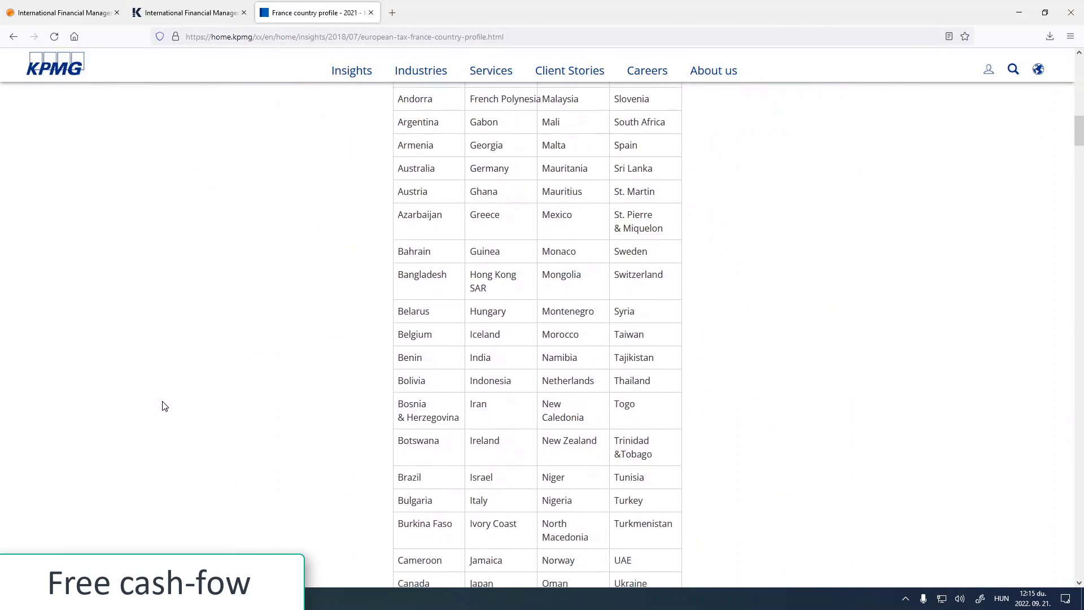
{"action": "scroll", "coordinate": [164, 405], "scroll_direction": "up", "scroll_amount": 3}
{"action": "scroll", "coordinate": [165, 406], "scroll_direction": "up", "scroll_amount": 8}
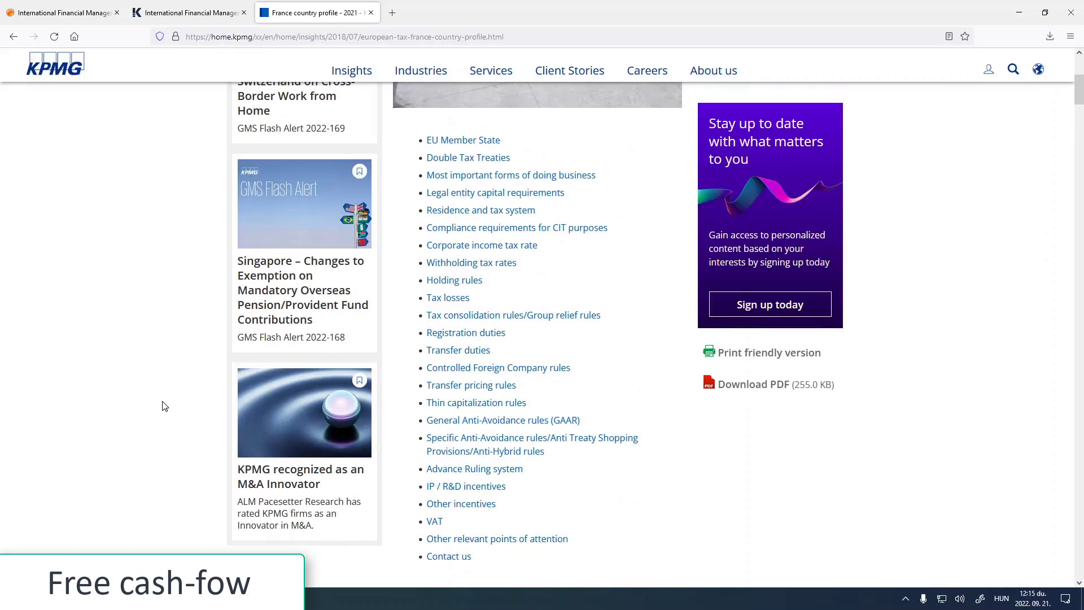
{"action": "scroll", "coordinate": [165, 406], "scroll_direction": "up", "scroll_amount": 5}
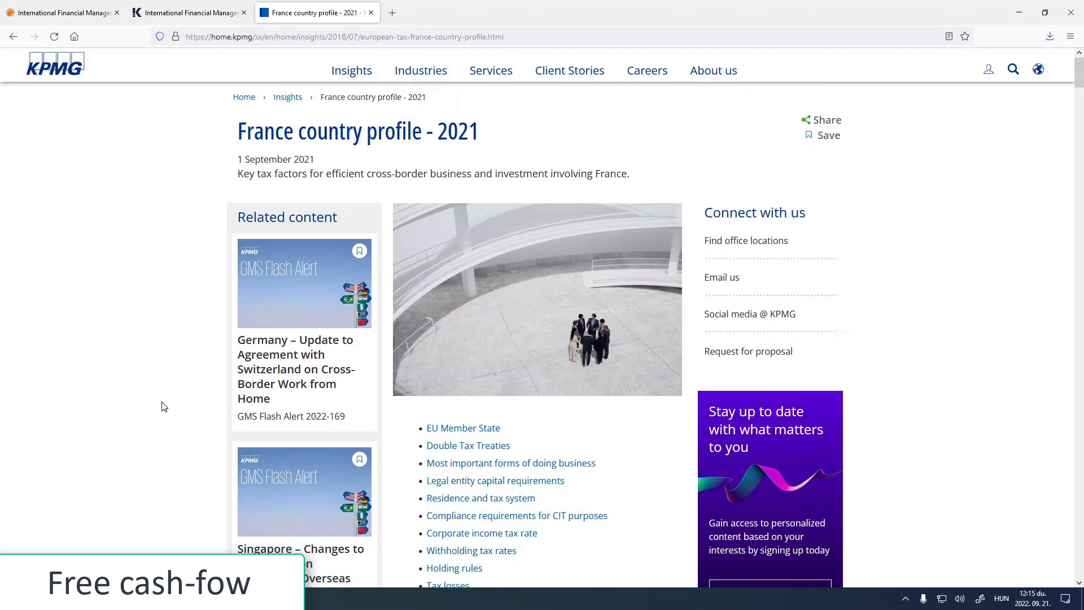
{"action": "scroll", "coordinate": [164, 407], "scroll_direction": "down", "scroll_amount": 12}
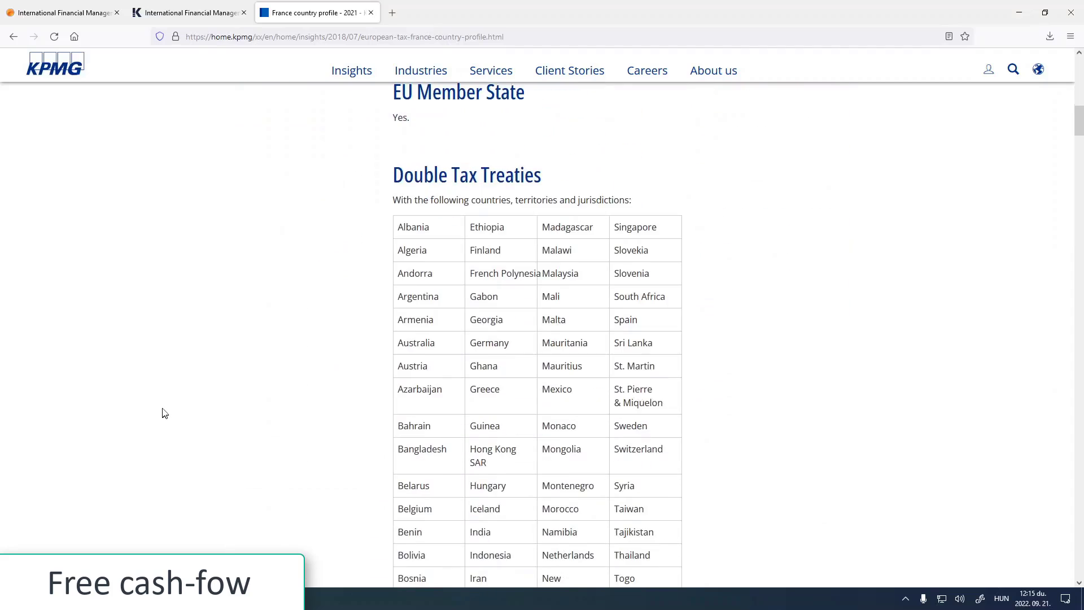
{"action": "scroll", "coordinate": [163, 414], "scroll_direction": "down", "scroll_amount": 12}
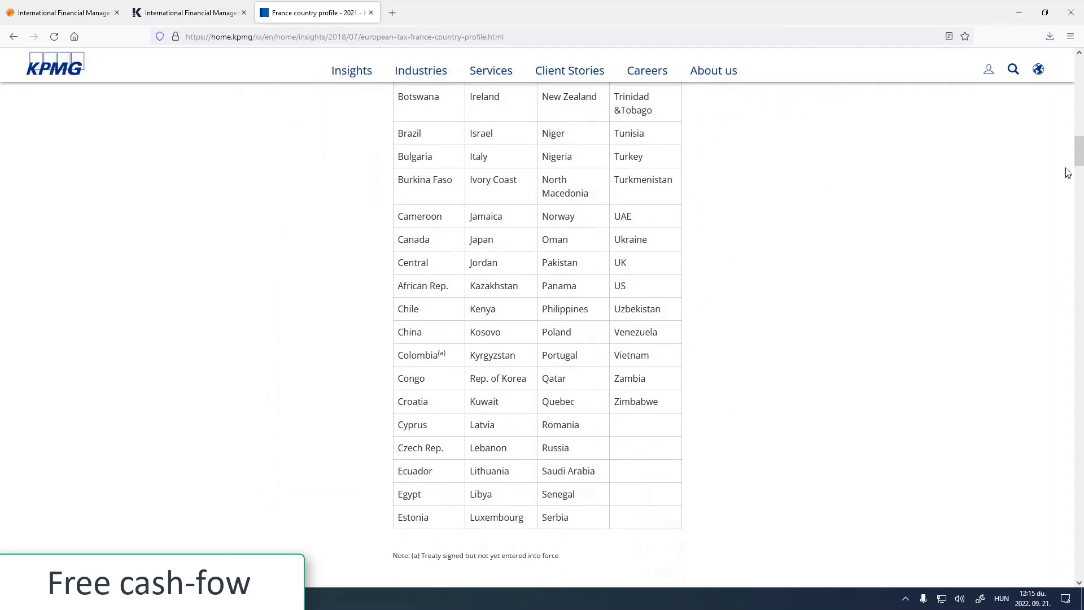
{"action": "scroll", "coordinate": [1067, 172], "scroll_direction": "up", "scroll_amount": 20}
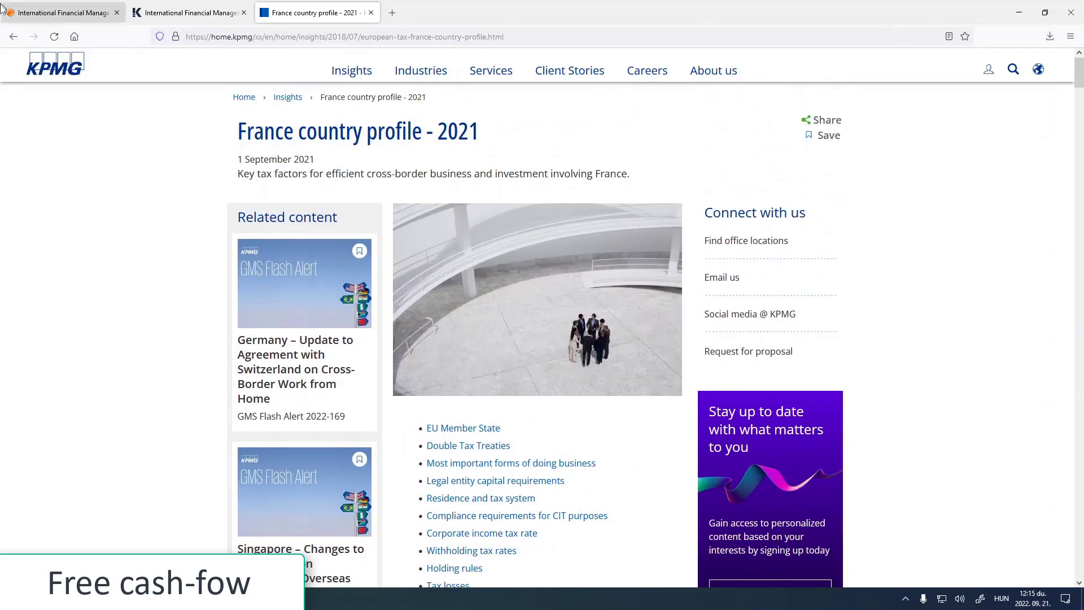
{"action": "left_click", "coordinate": [14, 36]}
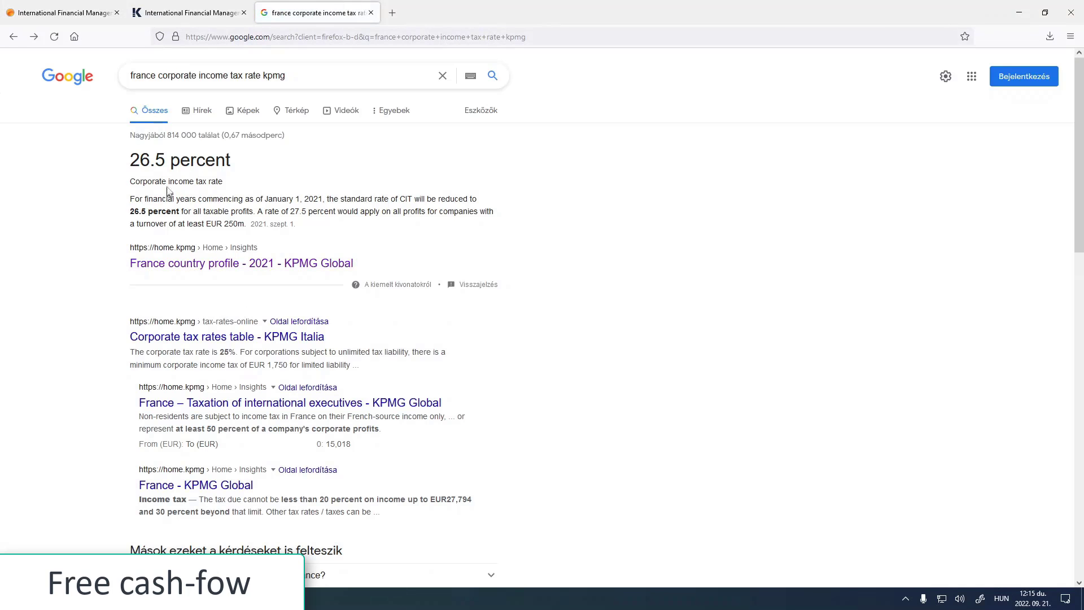
{"action": "left_click_drag", "start_coordinate": [134, 158], "coordinate": [164, 159]}
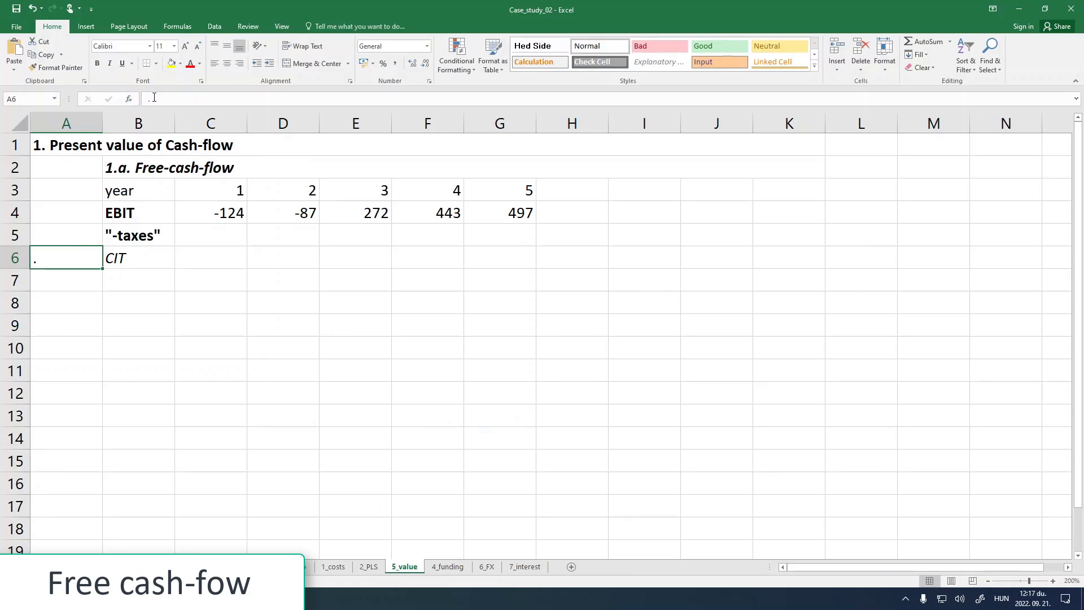
- In Excel, set cell A6 beside the CIT label to 0.25 as the tax rate
{"action": "left_click", "coordinate": [153, 98]}
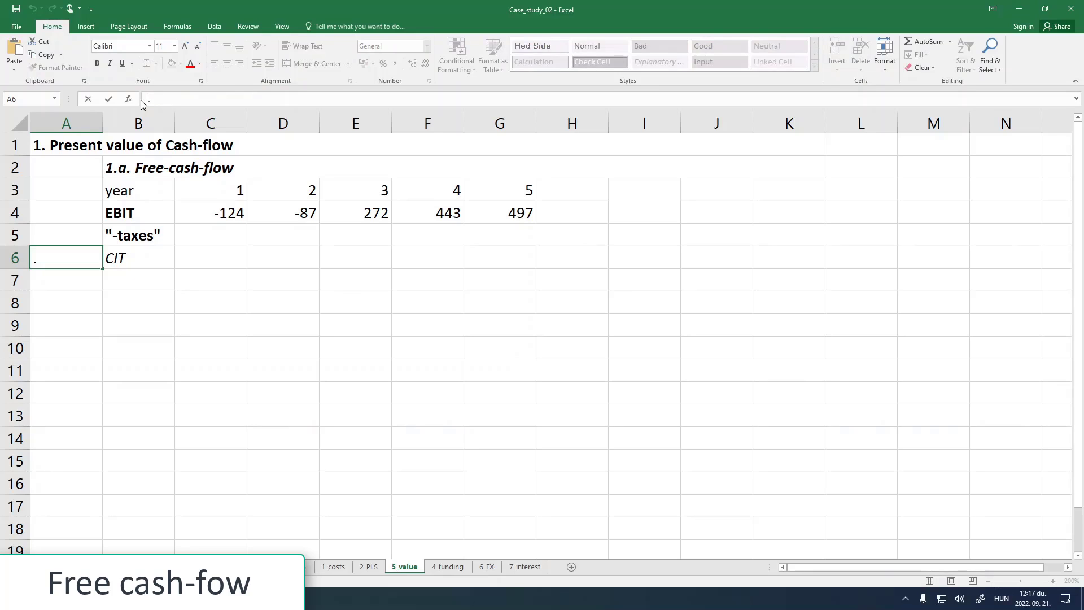
{"action": "type", "text": "0.25"}
{"action": "key", "text": "Return"}
{"action": "left_click", "coordinate": [74, 258]}
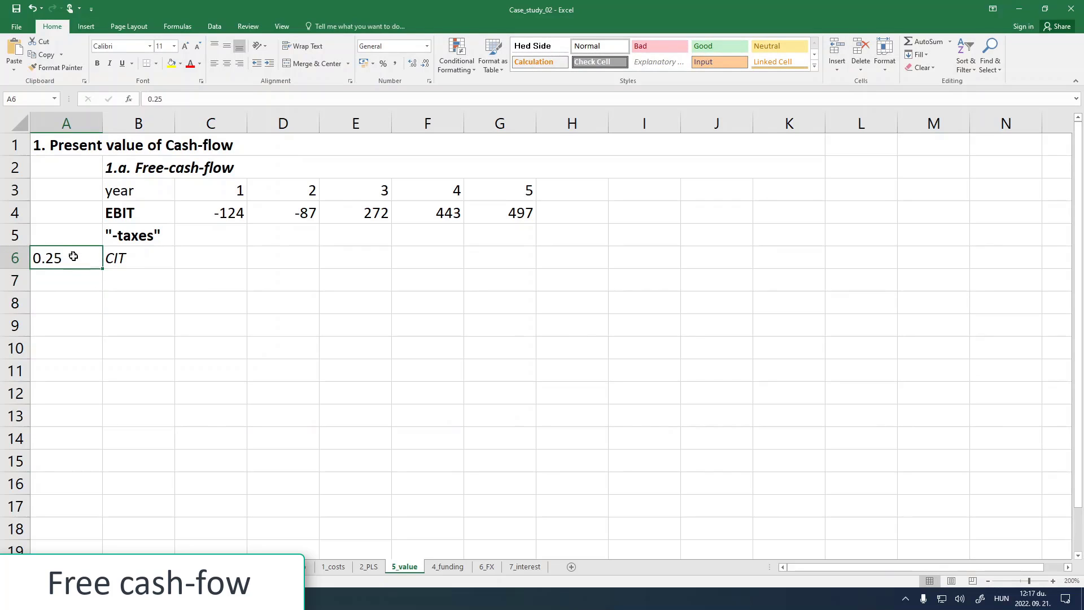
- On the 2_PLS sheet, change the corporate income tax label in J29 to "CIT (France: 25%)"
{"action": "left_click", "coordinate": [134, 295]}
{"action": "left_click", "coordinate": [211, 253]}
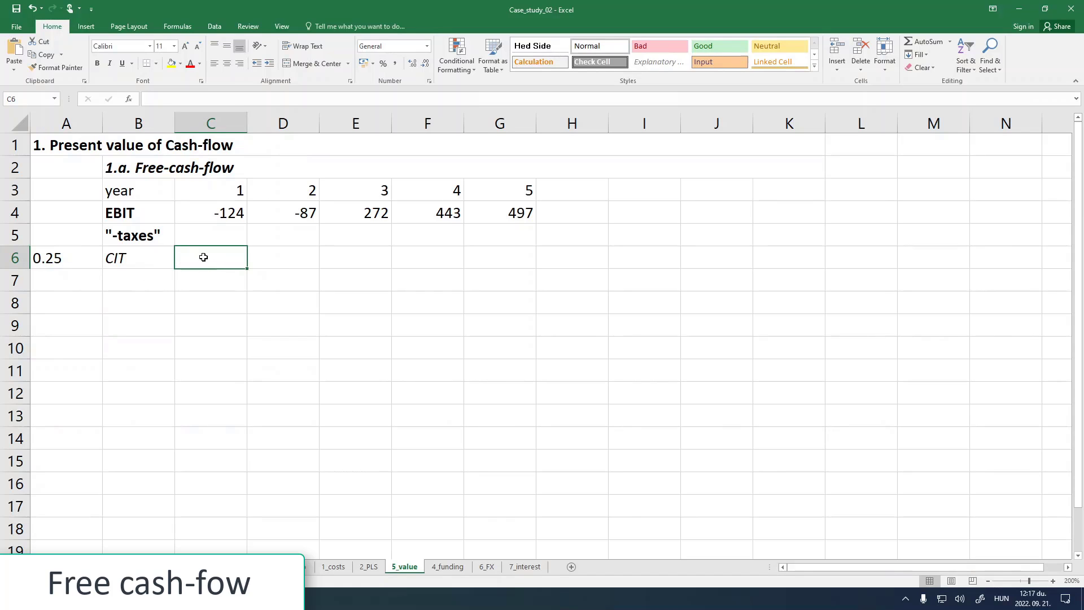
{"action": "left_click", "coordinate": [368, 567]}
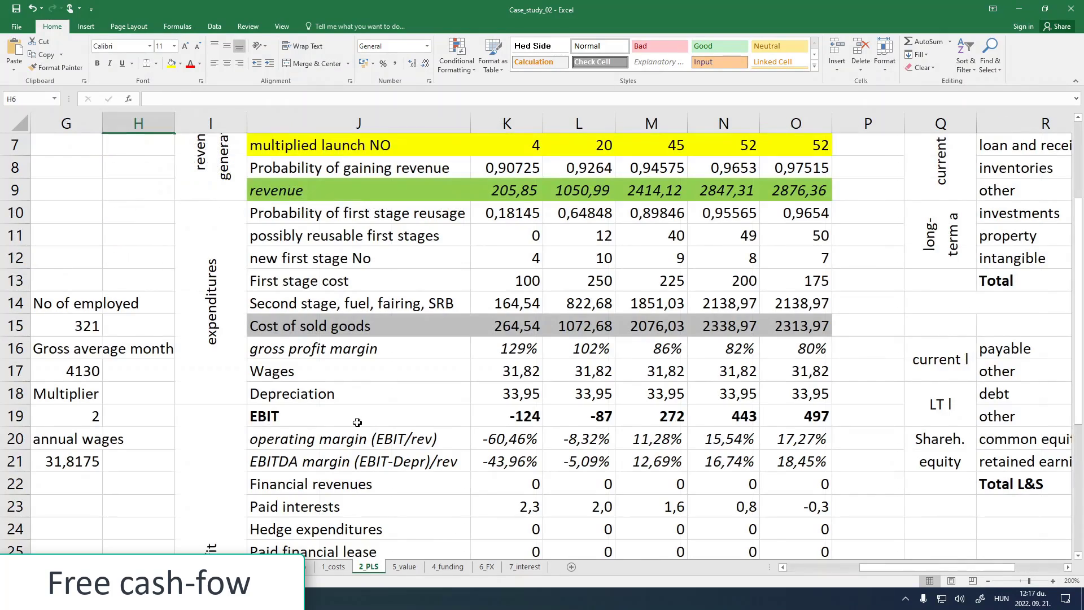
{"action": "scroll", "coordinate": [362, 421], "scroll_direction": "down", "scroll_amount": 4}
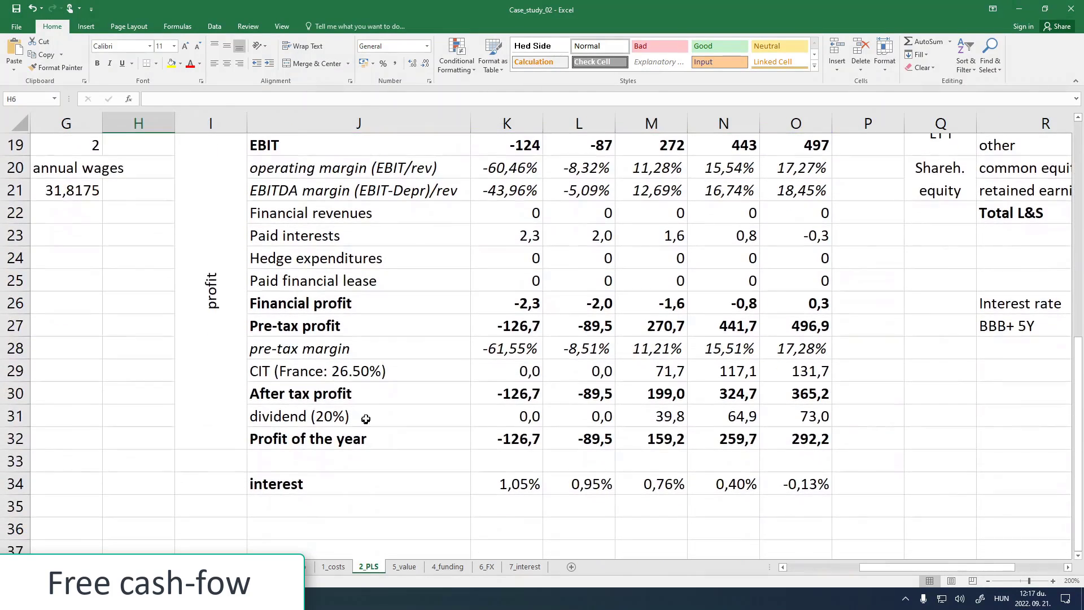
{"action": "left_click", "coordinate": [366, 377]}
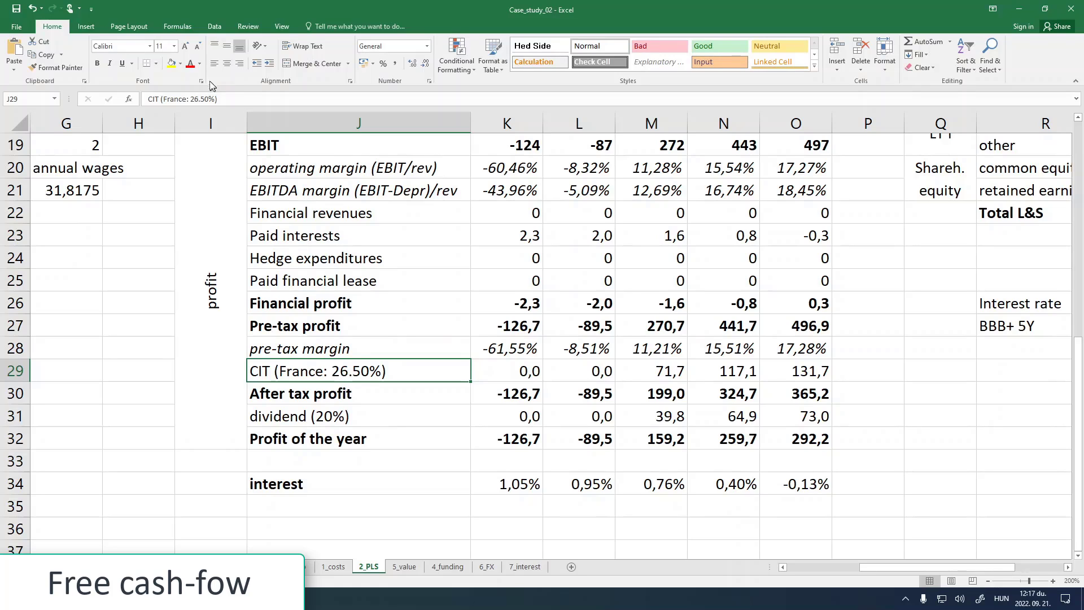
{"action": "left_click_drag", "start_coordinate": [197, 99], "coordinate": [204, 97]}
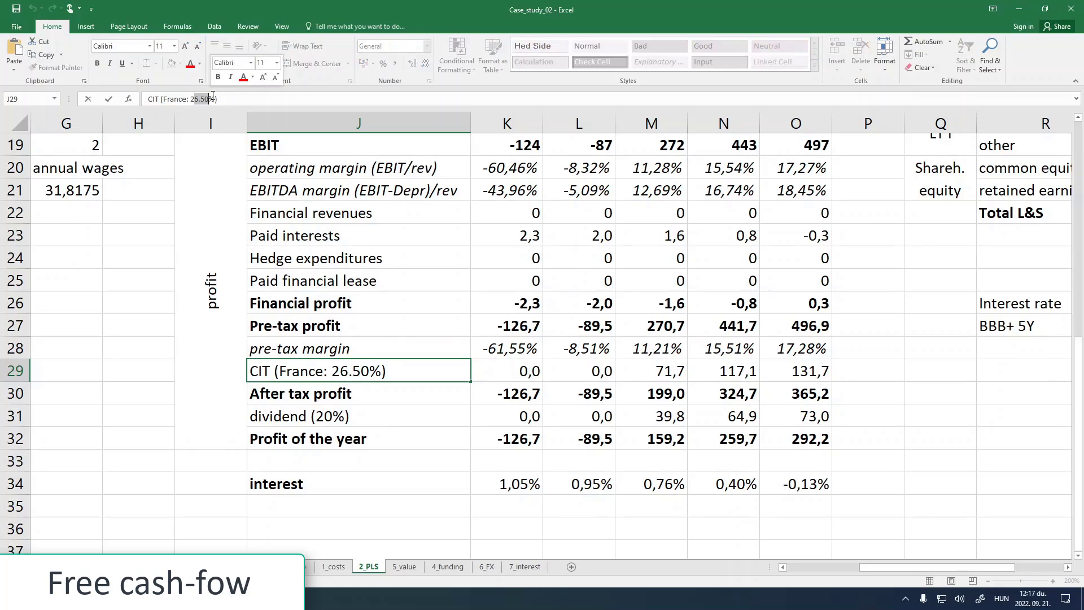
{"action": "type", "text": "5"}
{"action": "key", "text": "Return"}
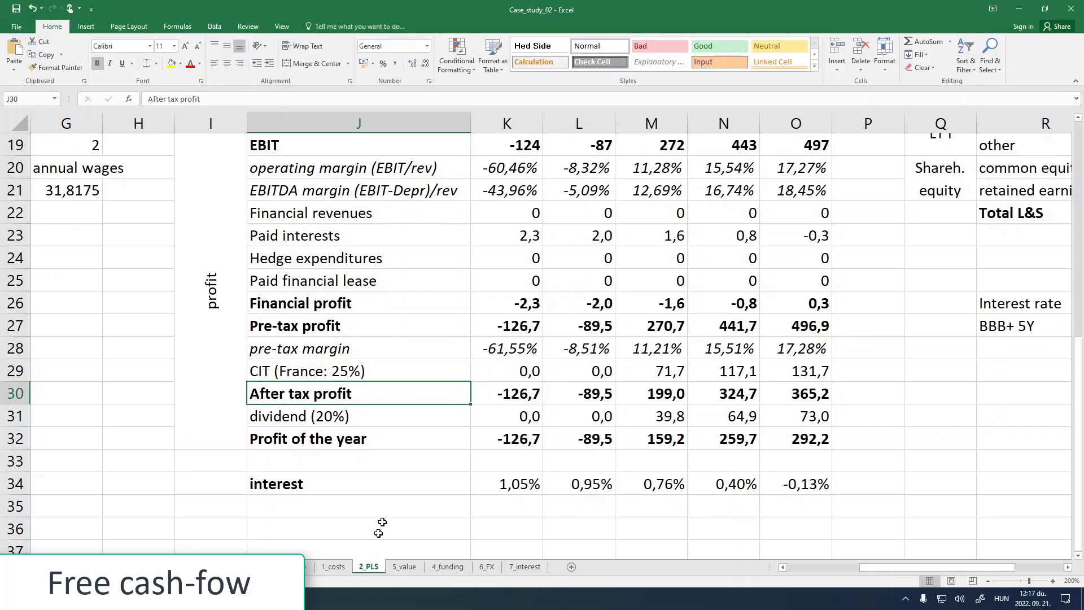
{"action": "left_click", "coordinate": [351, 373]}
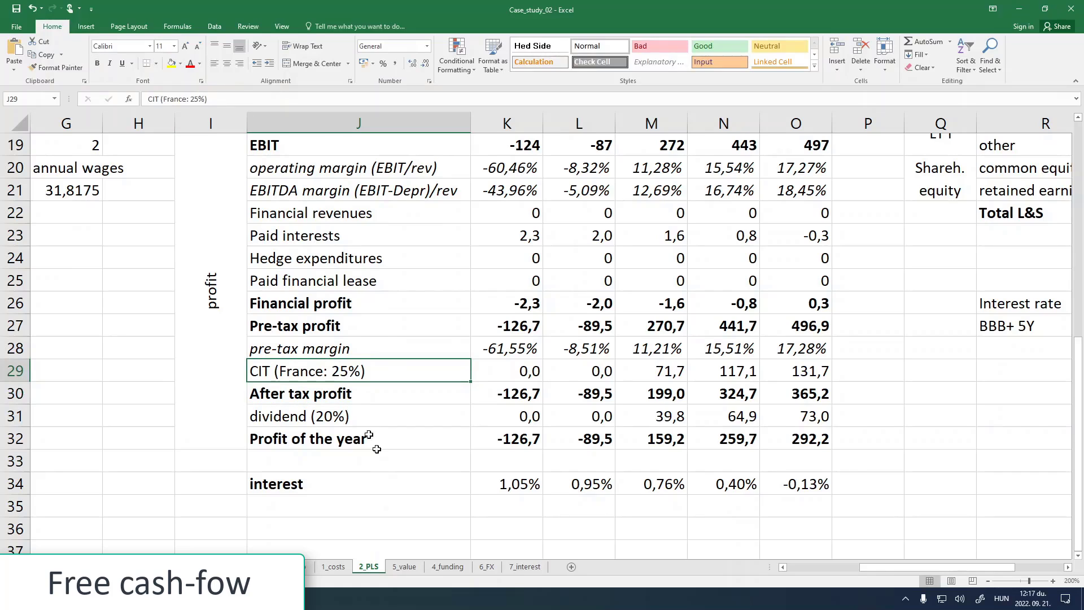
{"action": "left_click", "coordinate": [509, 373]}
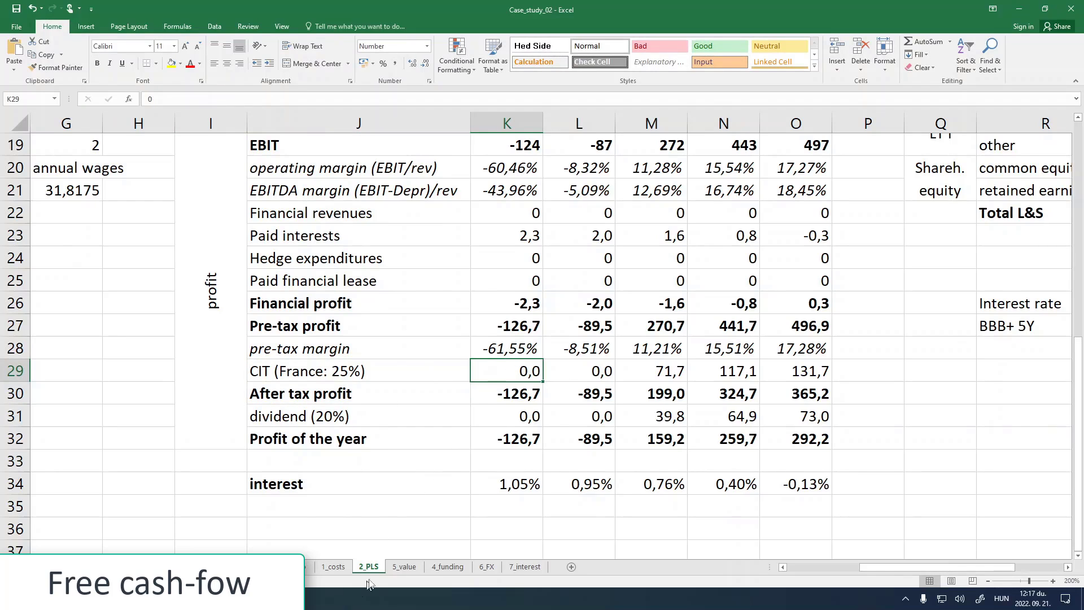
- On the 5_value sheet, link C6 in the CIT row to '2_PLS'!K29 and fill the formula across to G6
{"action": "left_click", "coordinate": [404, 567]}
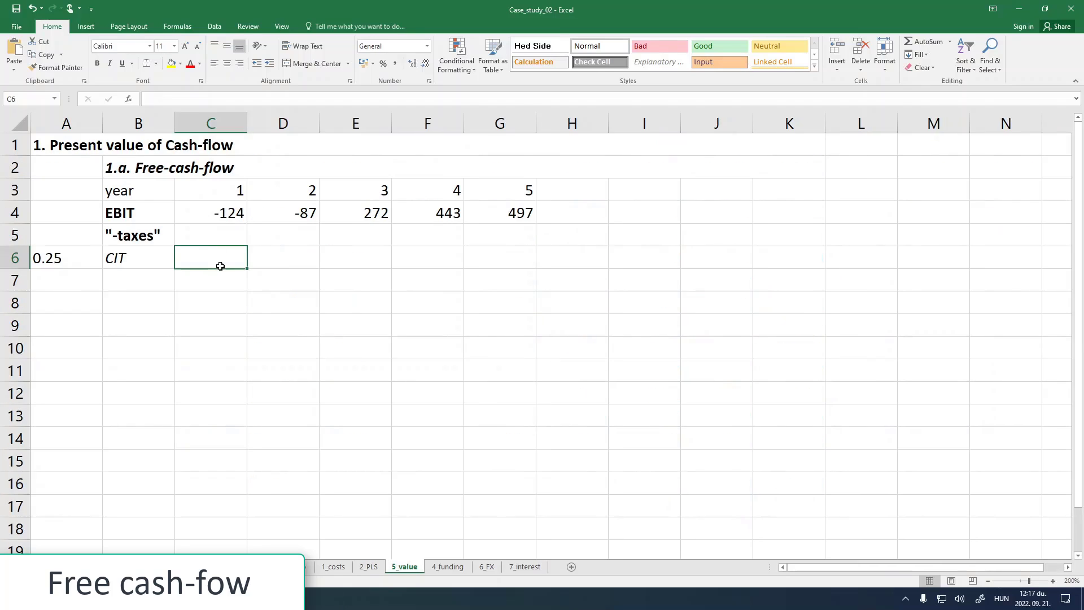
{"action": "type", "text": "="}
{"action": "left_click", "coordinate": [369, 567]}
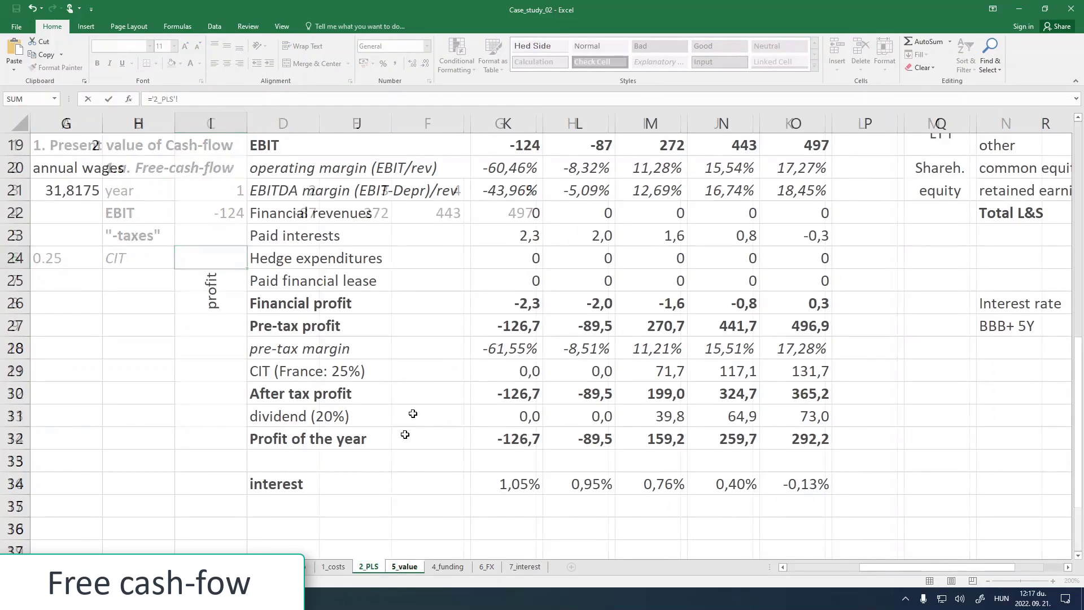
{"action": "left_click", "coordinate": [511, 371]}
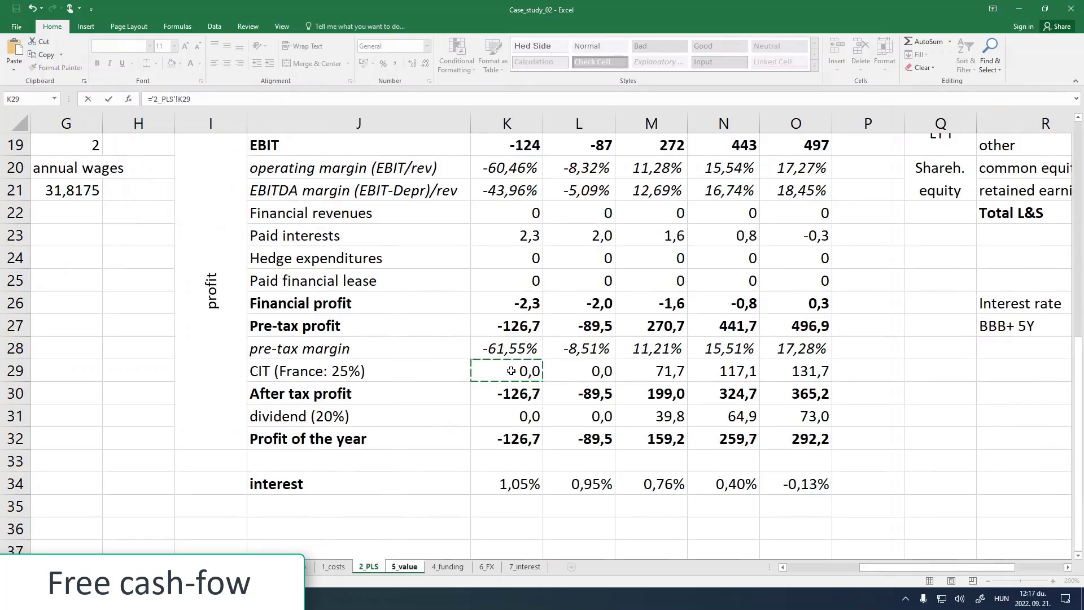
{"action": "key", "text": "Return"}
{"action": "left_click", "coordinate": [199, 256]}
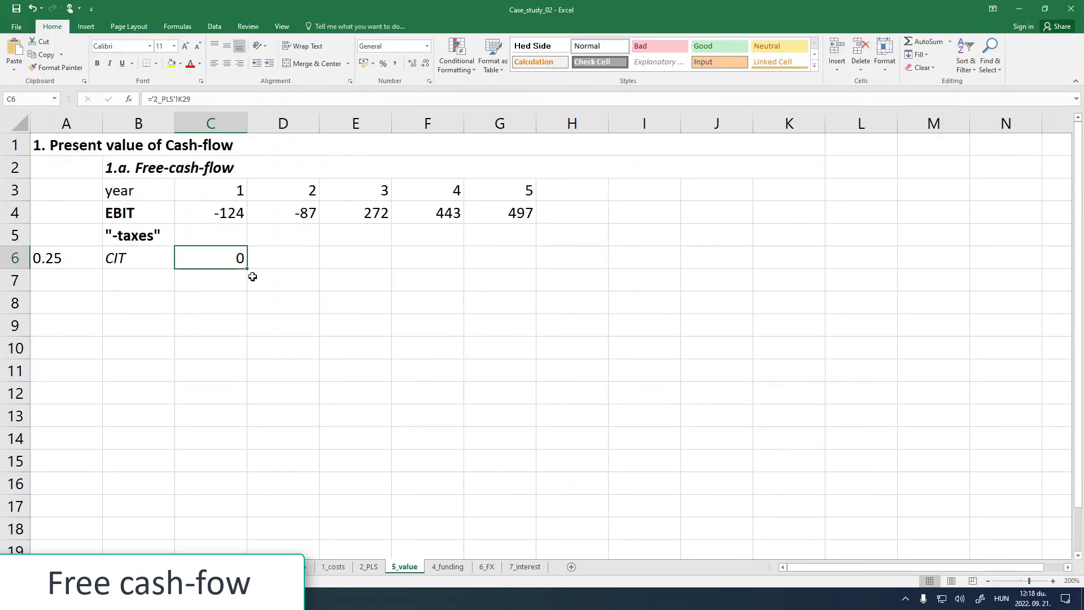
{"action": "left_click_drag", "start_coordinate": [247, 268], "coordinate": [523, 263]}
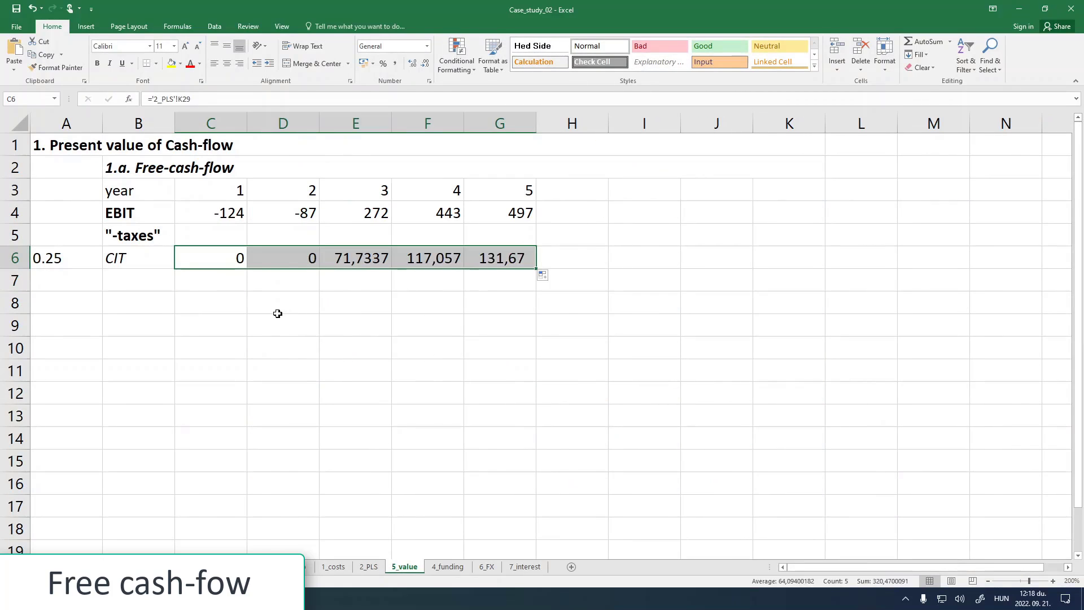
- Copy the term "gained_interests*CIT_rate" from the taxes formula in the PDF notes into cell B7 of the 5_value sheet
{"action": "left_click", "coordinate": [141, 276]}
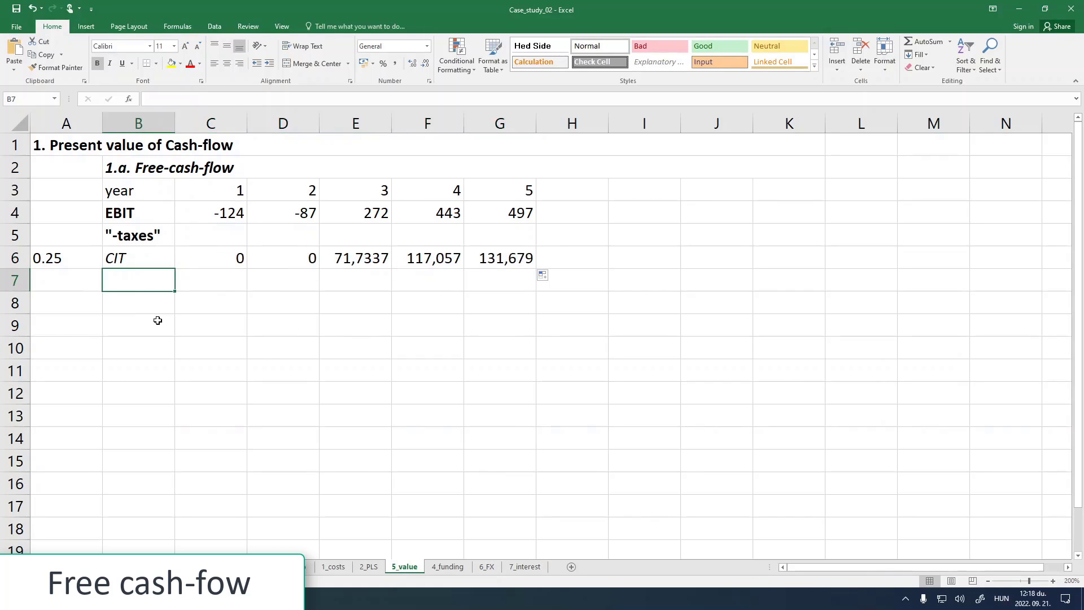
{"action": "type", "text": "="}
{"action": "key", "text": "BackSpace"}
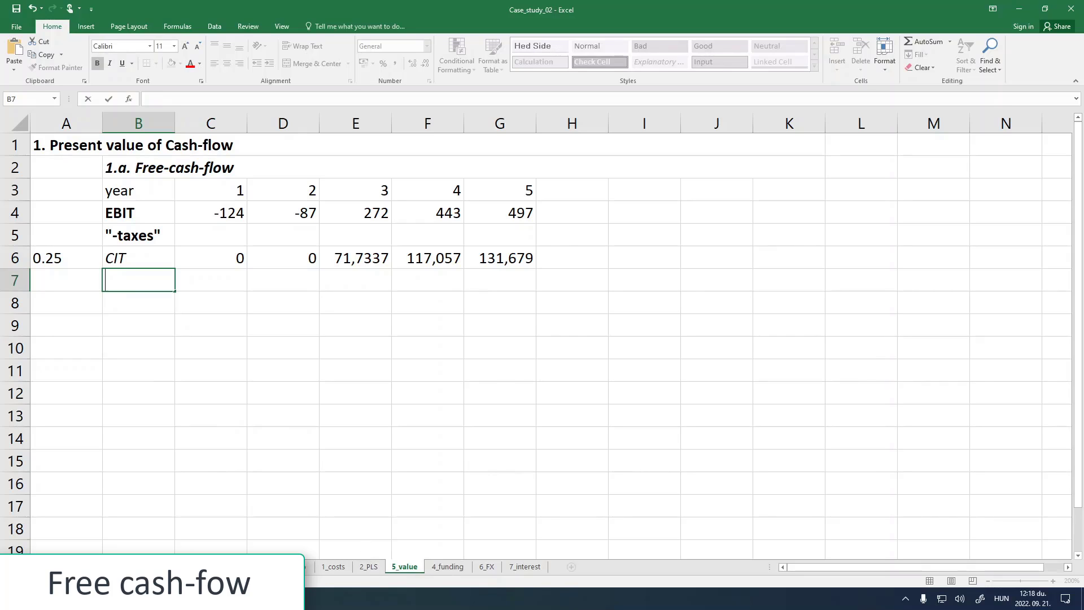
{"action": "key", "text": "alt+Tab"}
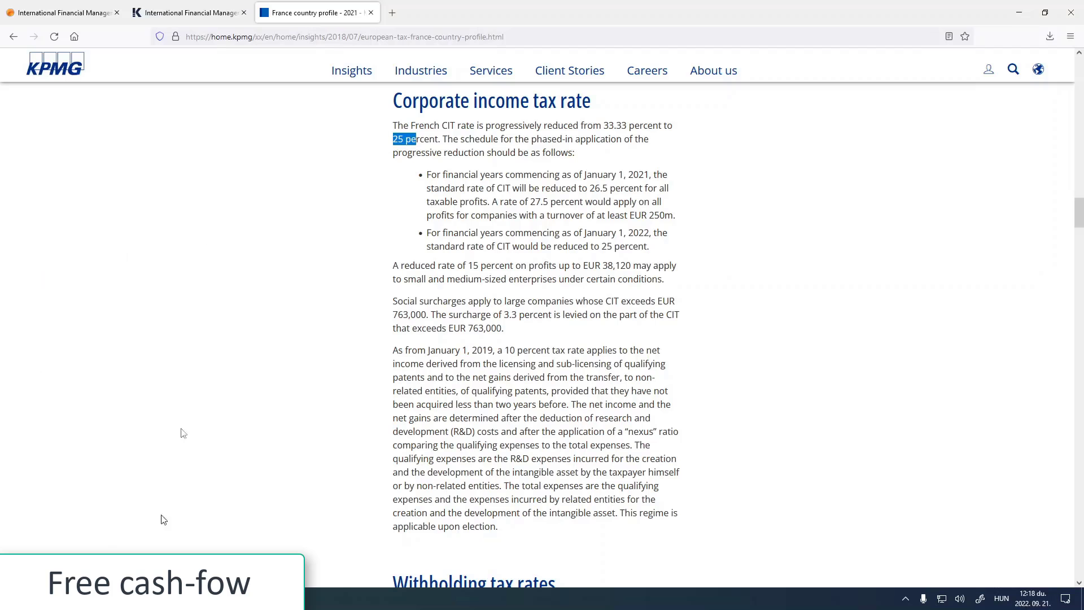
{"action": "left_click", "coordinate": [195, 11]}
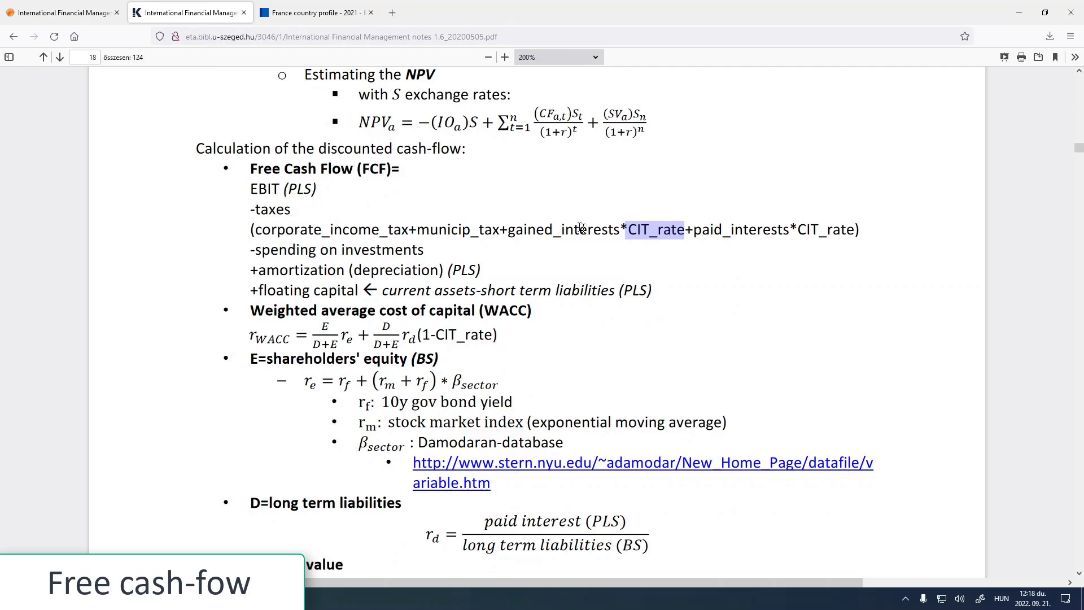
{"action": "left_click_drag", "start_coordinate": [507, 229], "coordinate": [684, 226]}
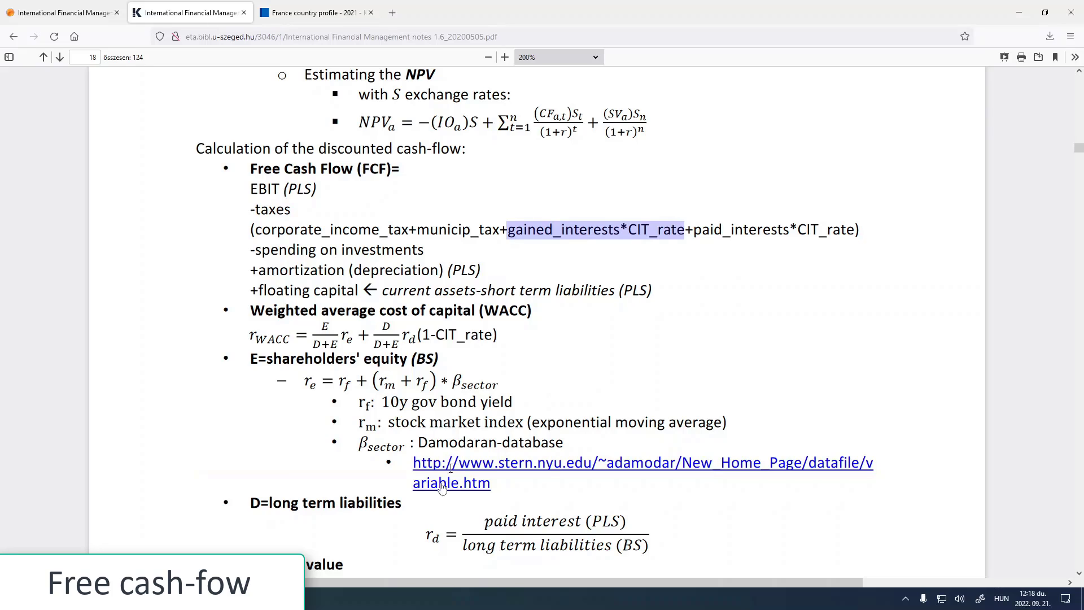
{"action": "key", "text": "alt+Tab"}
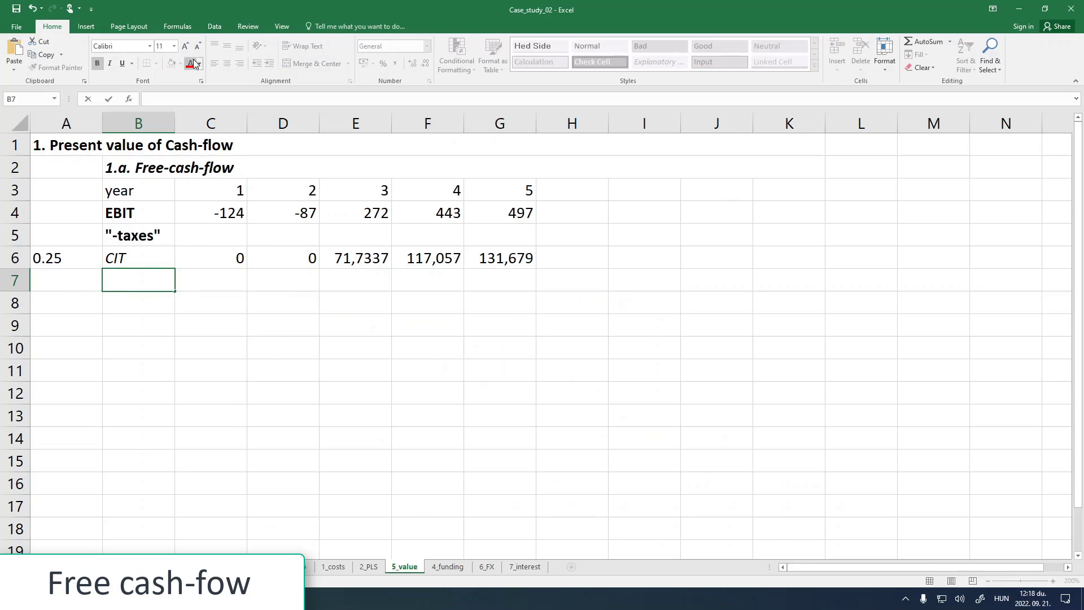
{"action": "key", "text": "ctrl+v"}
{"action": "key", "text": "Return"}
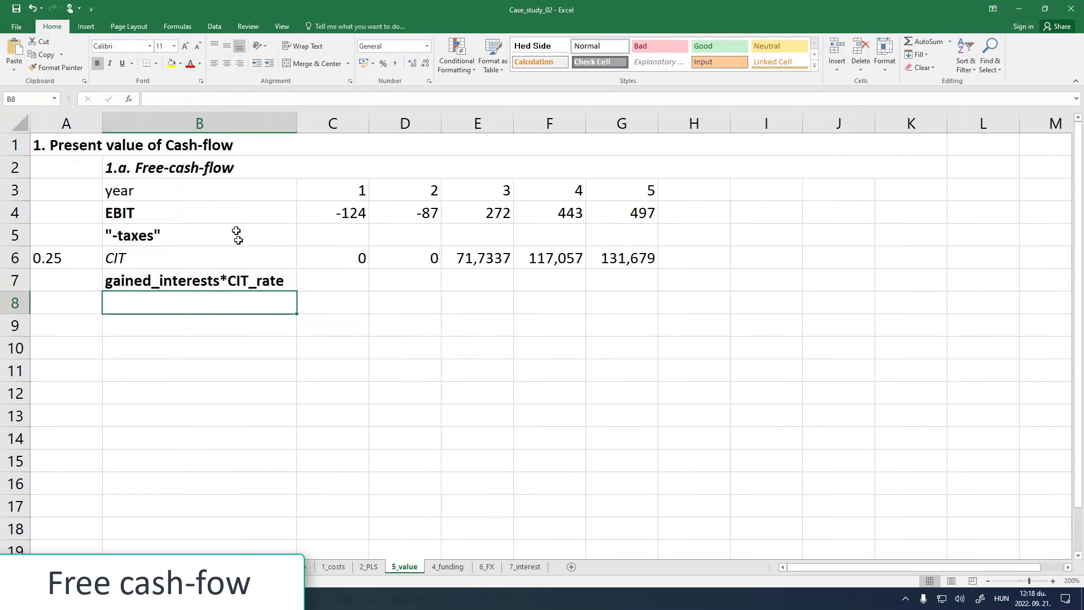
- Copy the term "paid_interests*CIT_rate" from the PDF notes into cell B8 of the 5_value sheet
{"action": "key", "text": "alt+Tab"}
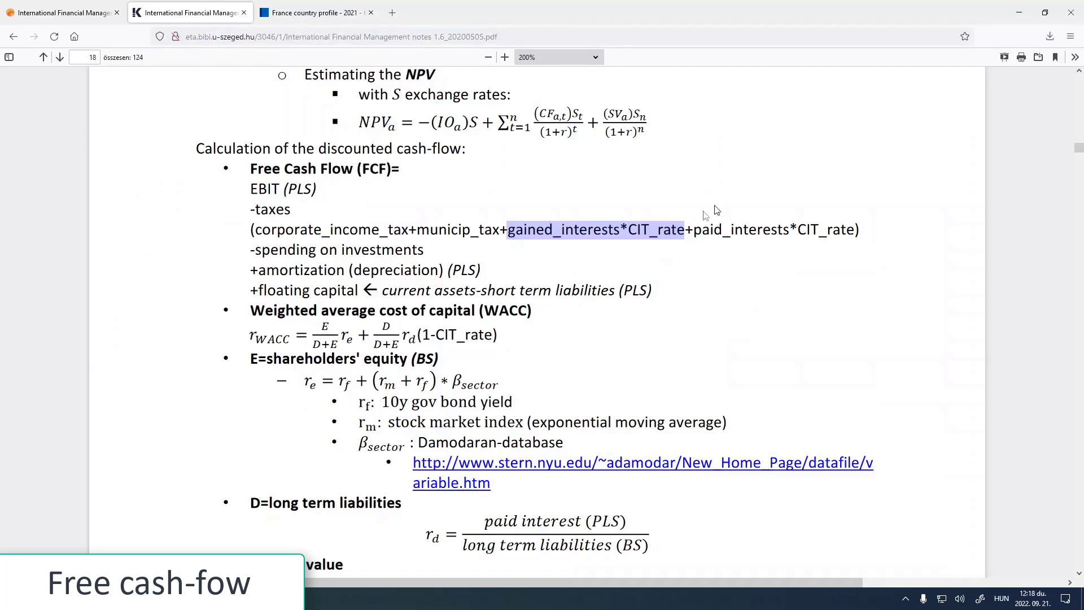
{"action": "left_click_drag", "start_coordinate": [693, 229], "coordinate": [855, 229]}
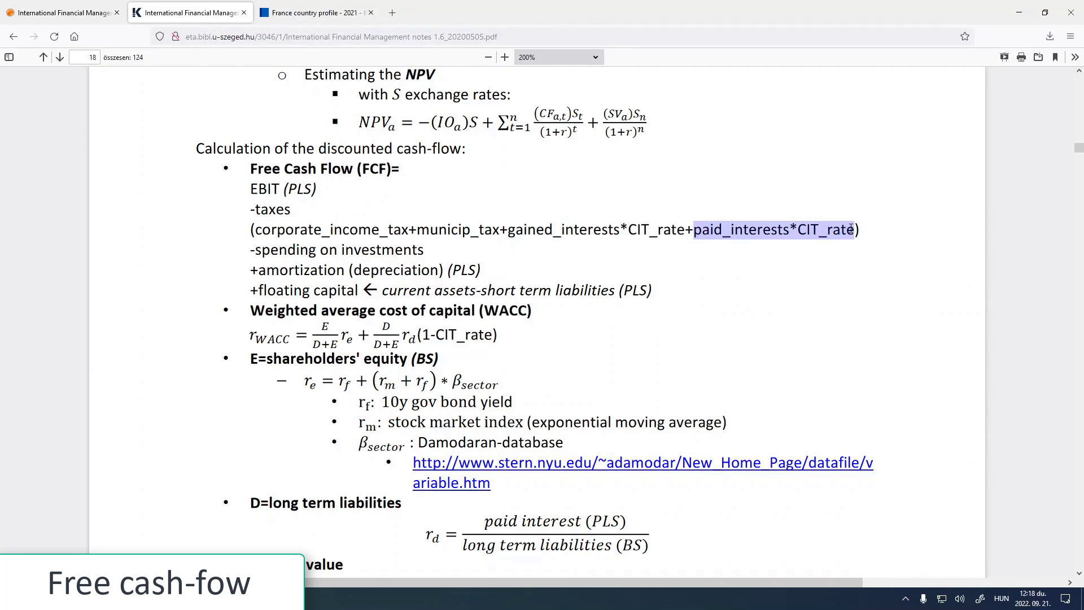
{"action": "key", "text": "alt+Tab"}
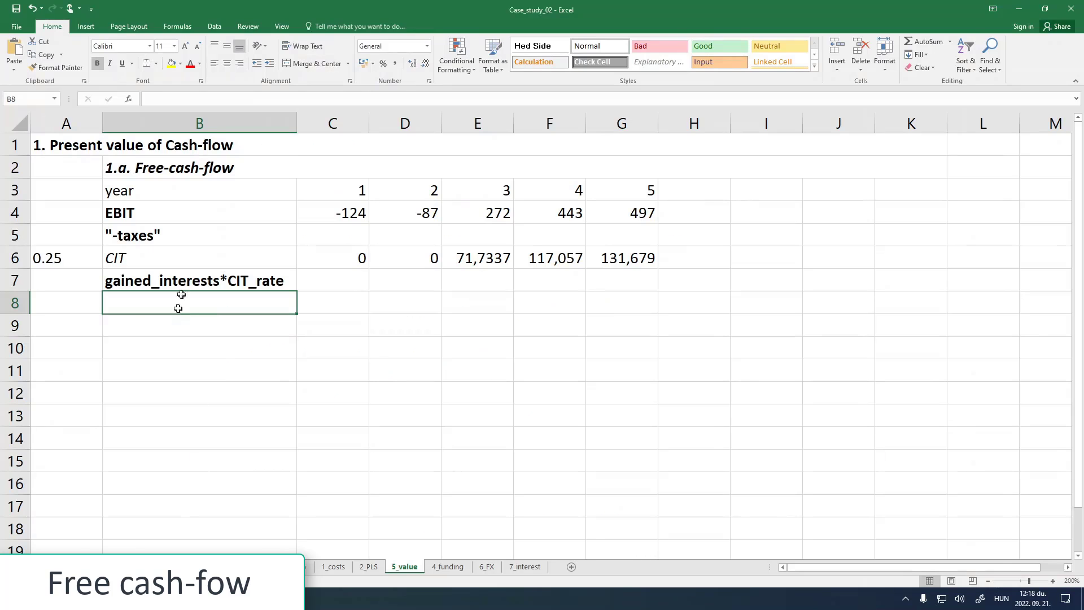
{"action": "left_click", "coordinate": [188, 97]}
{"action": "key", "text": "ctrl+v"}
{"action": "key", "text": "Return"}
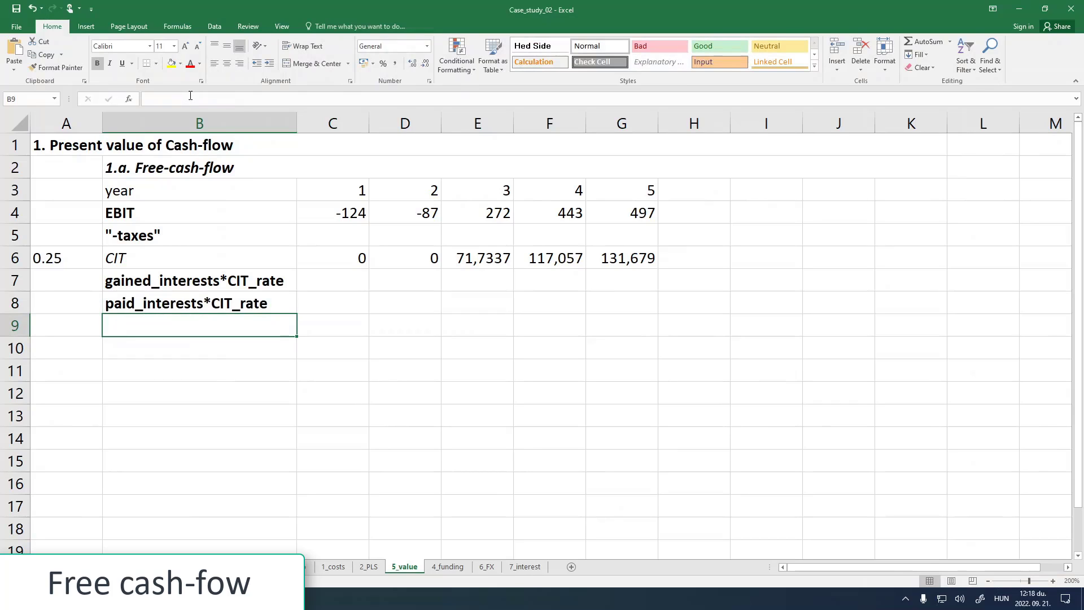
- Copy the italic formatting of the CIT label in B6 onto the two interest labels in B7:B8
{"action": "left_click", "coordinate": [158, 263]}
{"action": "left_click", "coordinate": [60, 67]}
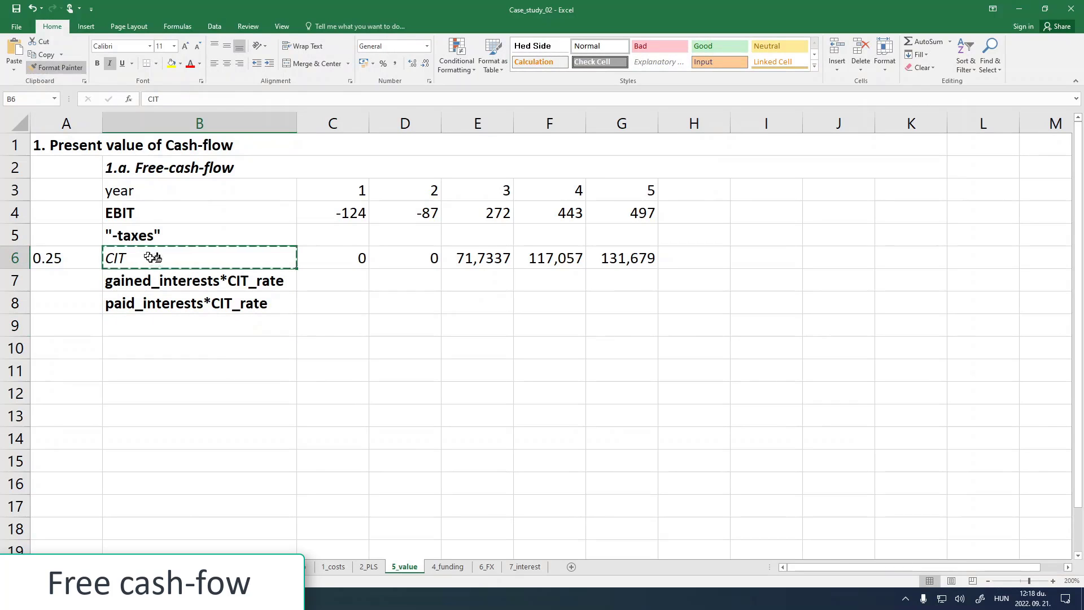
{"action": "left_click_drag", "start_coordinate": [126, 281], "coordinate": [151, 304]}
{"action": "left_click", "coordinate": [202, 349]}
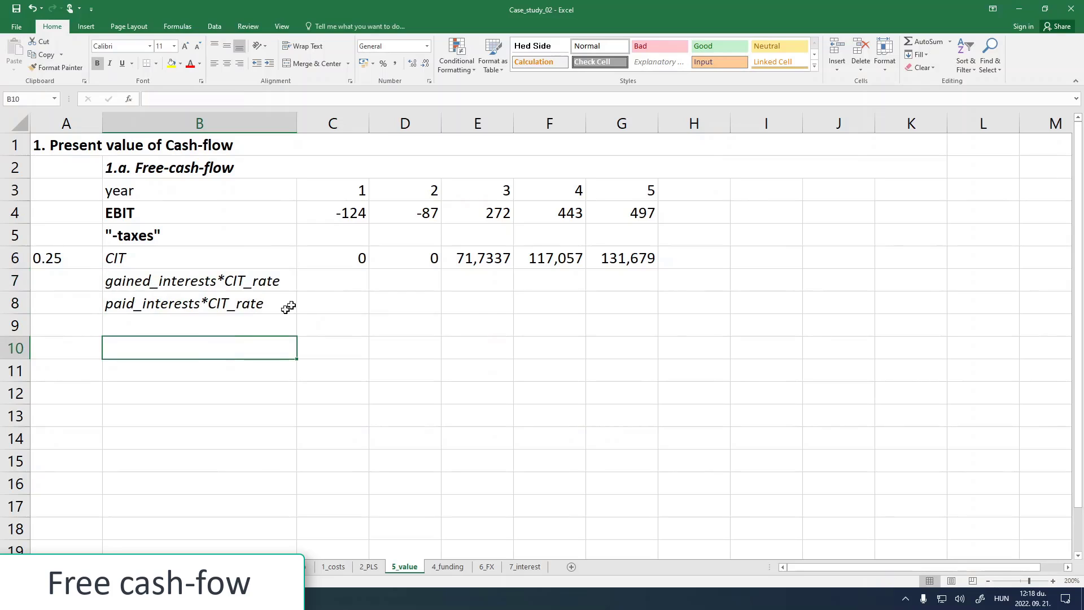
{"action": "left_click", "coordinate": [225, 264]}
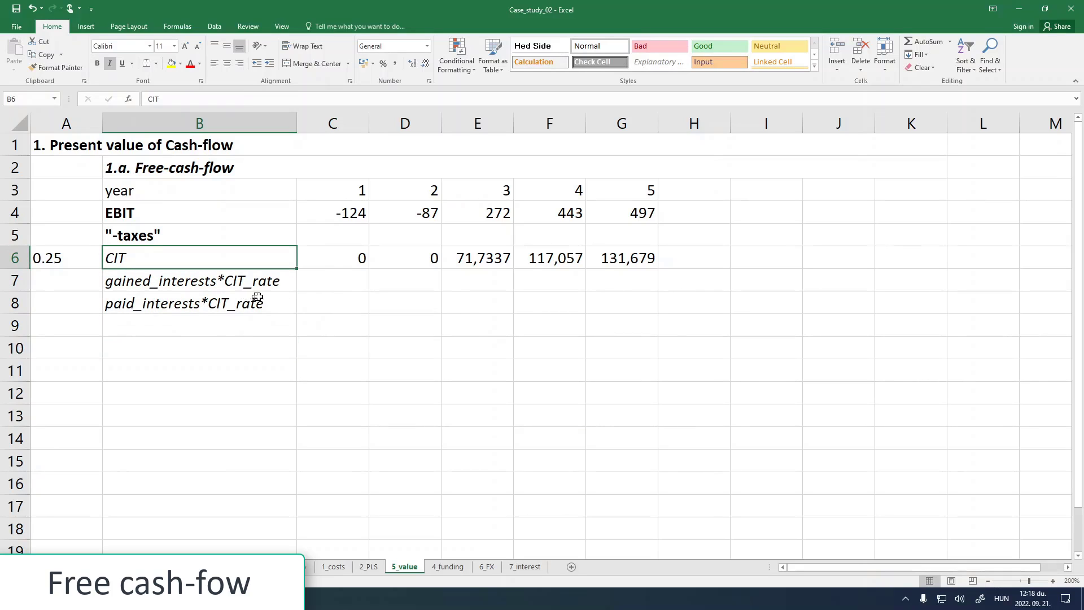
- Link C7 in the gained_interests*CIT_rate row to the financial revenues in '2_PLS'!K22 and fill it across to G7
{"action": "left_click", "coordinate": [310, 280]}
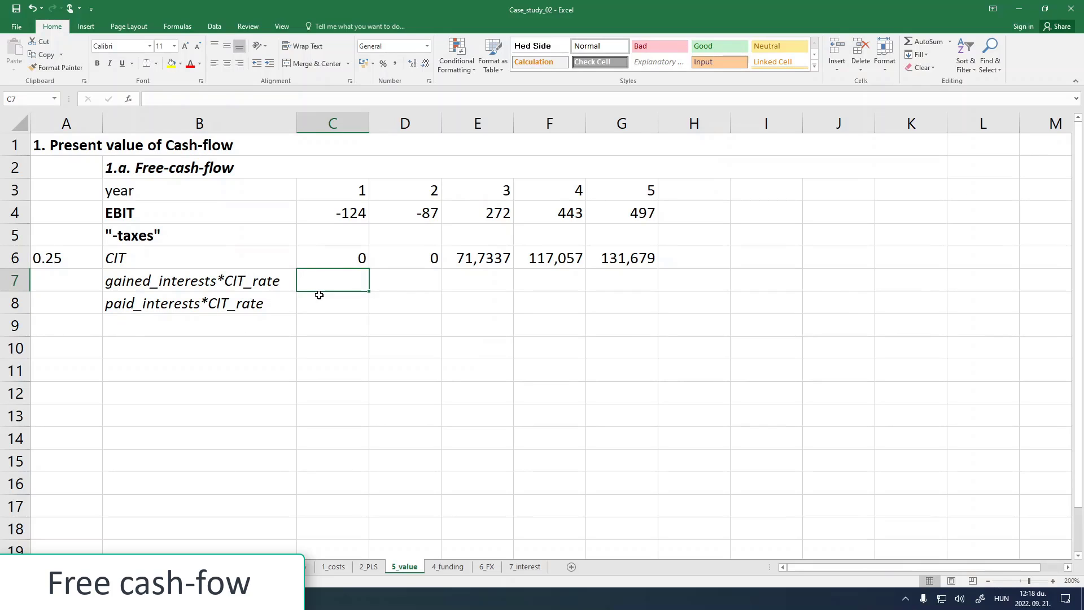
{"action": "type", "text": "="}
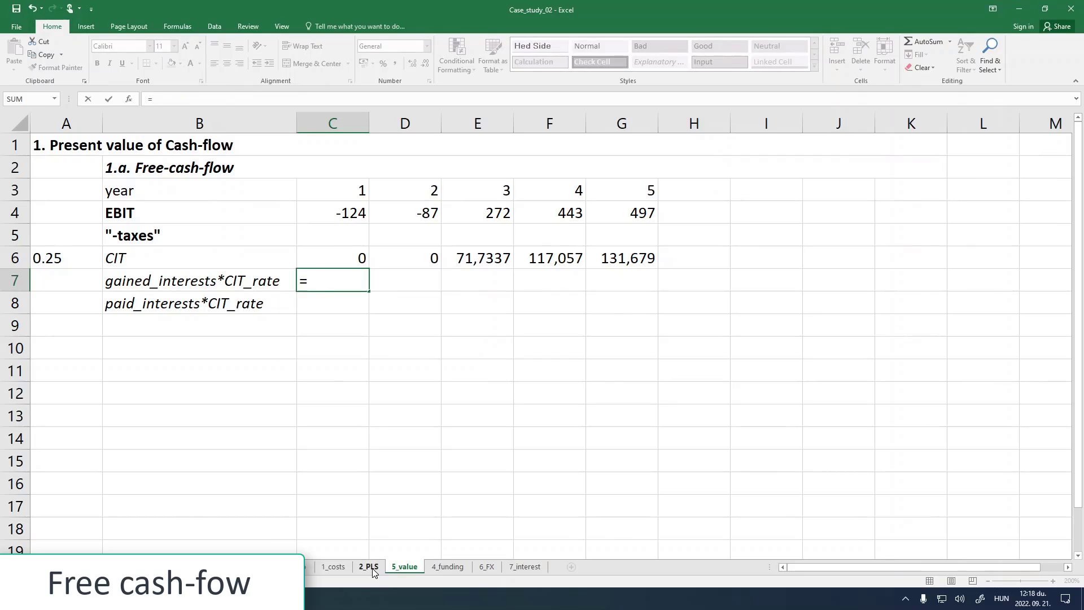
{"action": "left_click", "coordinate": [370, 567]}
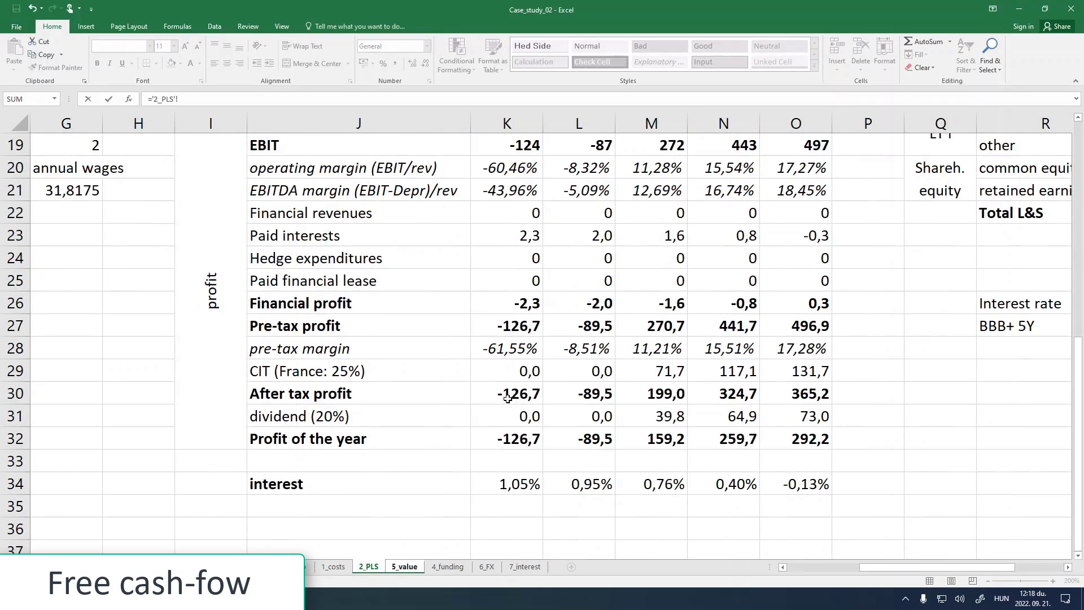
{"action": "scroll", "coordinate": [508, 398], "scroll_direction": "up", "scroll_amount": 1}
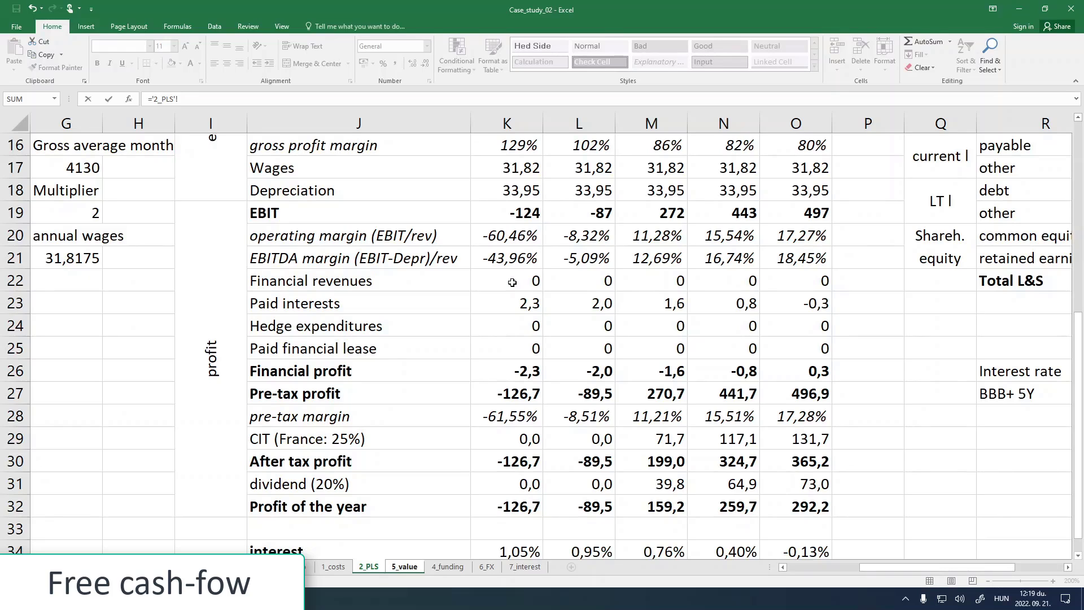
{"action": "left_click", "coordinate": [513, 282]}
{"action": "key", "text": "Escape"}
{"action": "left_click", "coordinate": [350, 279]}
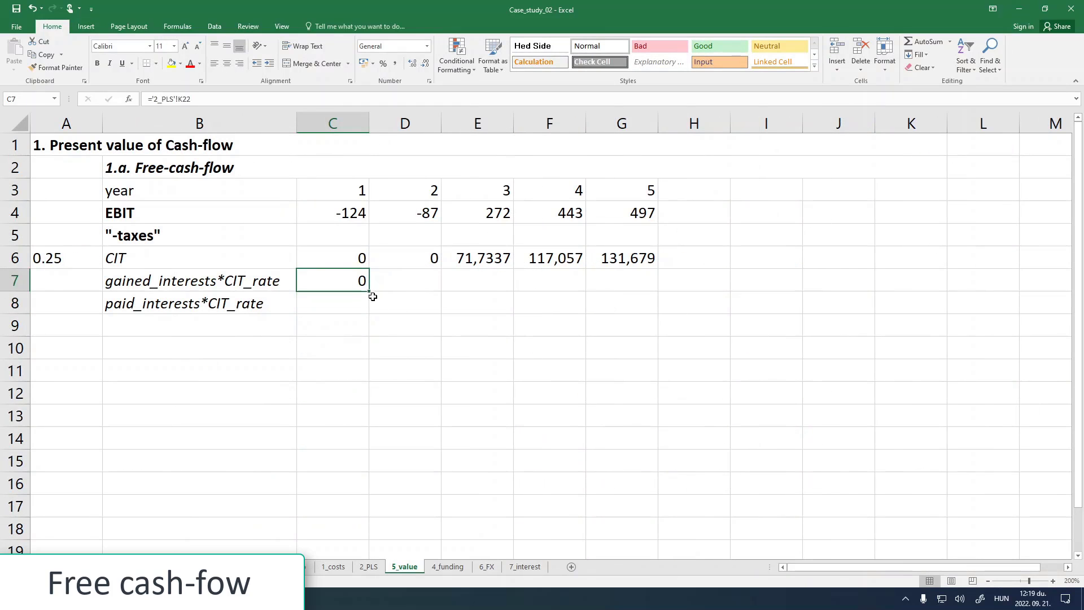
{"action": "left_click_drag", "start_coordinate": [370, 292], "coordinate": [672, 287]}
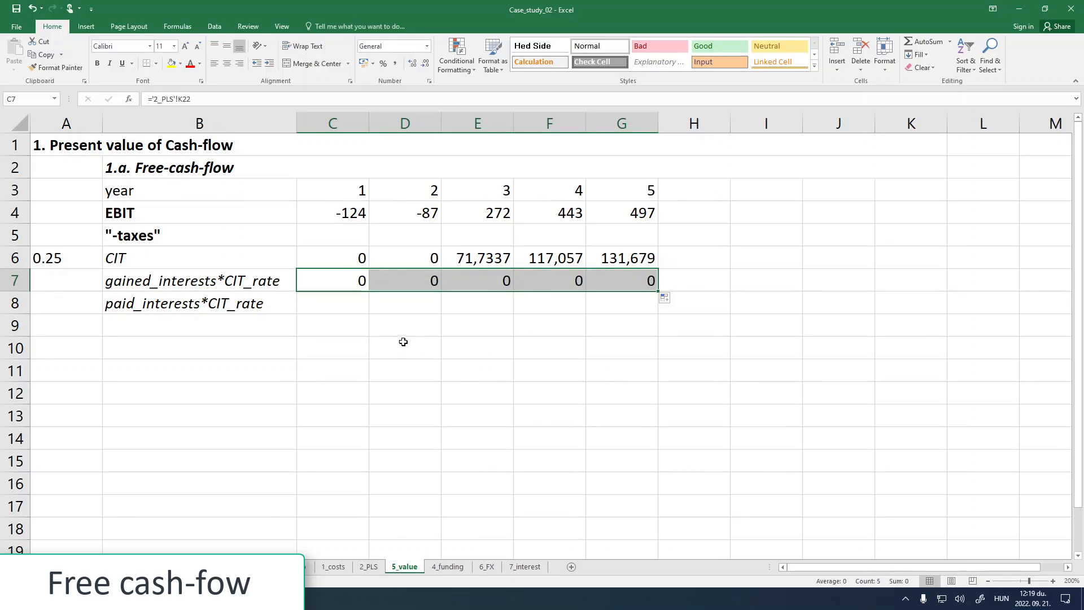
- Review the profit of the year and the financial revenues for years 3 to 5 on the 2_PLS sheet
{"action": "left_click", "coordinate": [324, 316]}
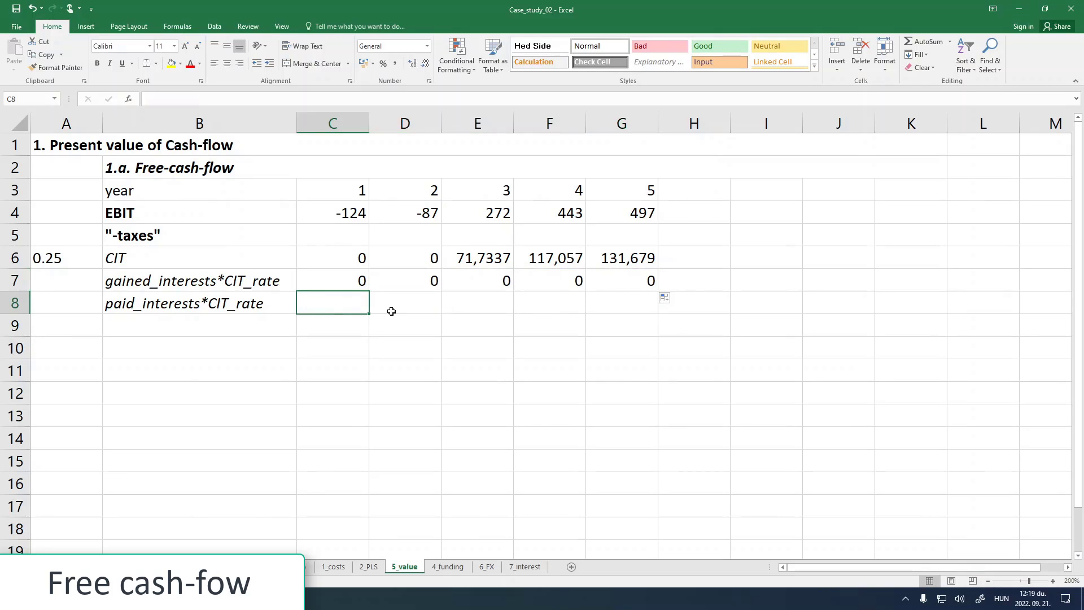
{"action": "left_click", "coordinate": [369, 566]}
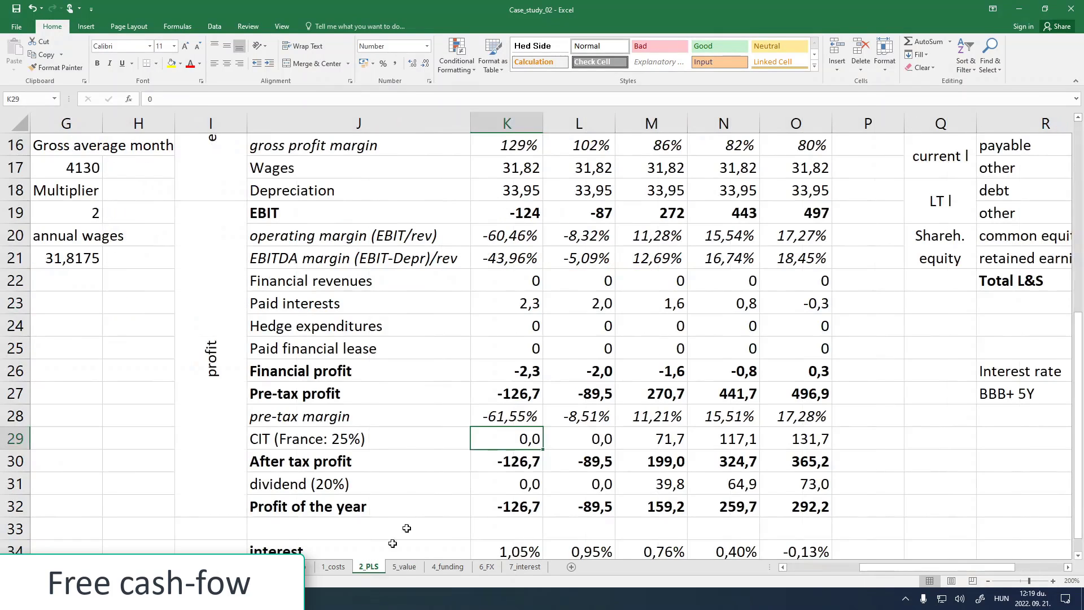
{"action": "scroll", "coordinate": [533, 429], "scroll_direction": "down", "scroll_amount": 1}
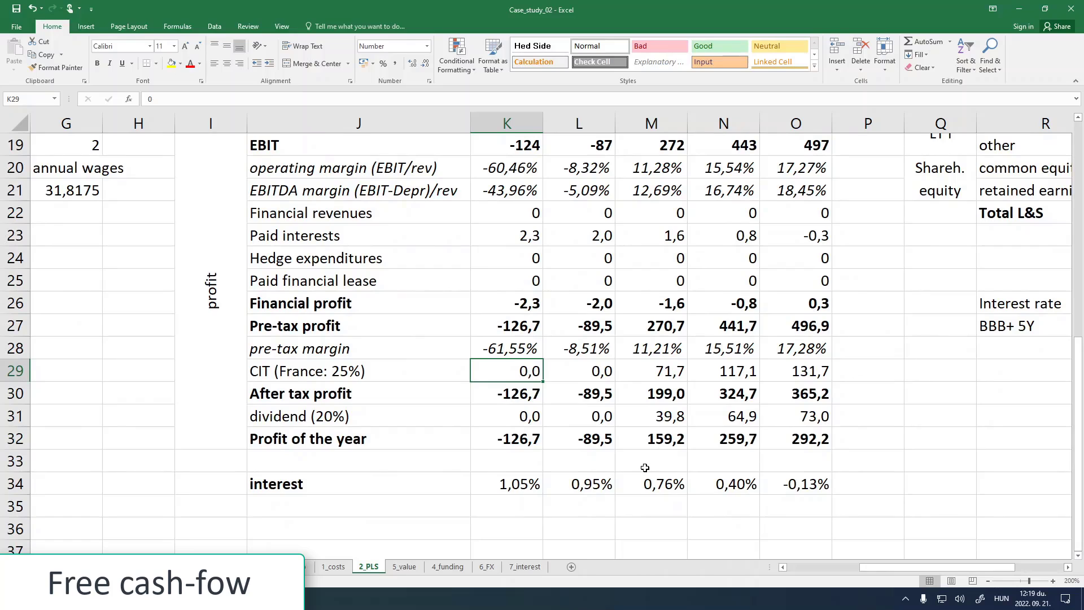
{"action": "left_click", "coordinate": [652, 438]}
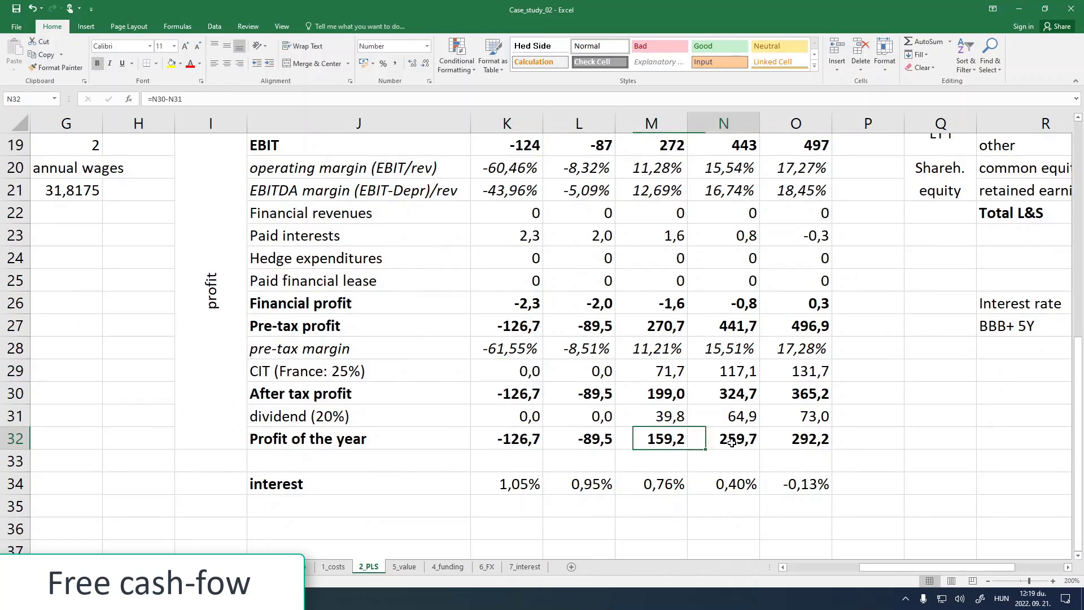
{"action": "left_click", "coordinate": [726, 439]}
{"action": "left_click", "coordinate": [805, 439]}
{"action": "left_click", "coordinate": [662, 441]}
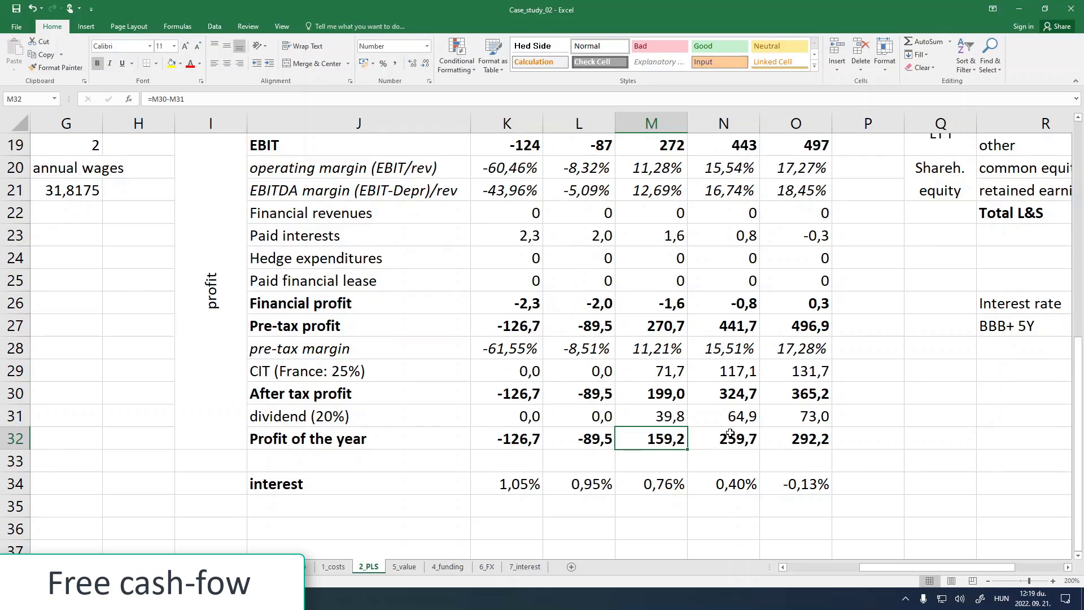
{"action": "scroll", "coordinate": [730, 433], "scroll_direction": "up", "scroll_amount": 2}
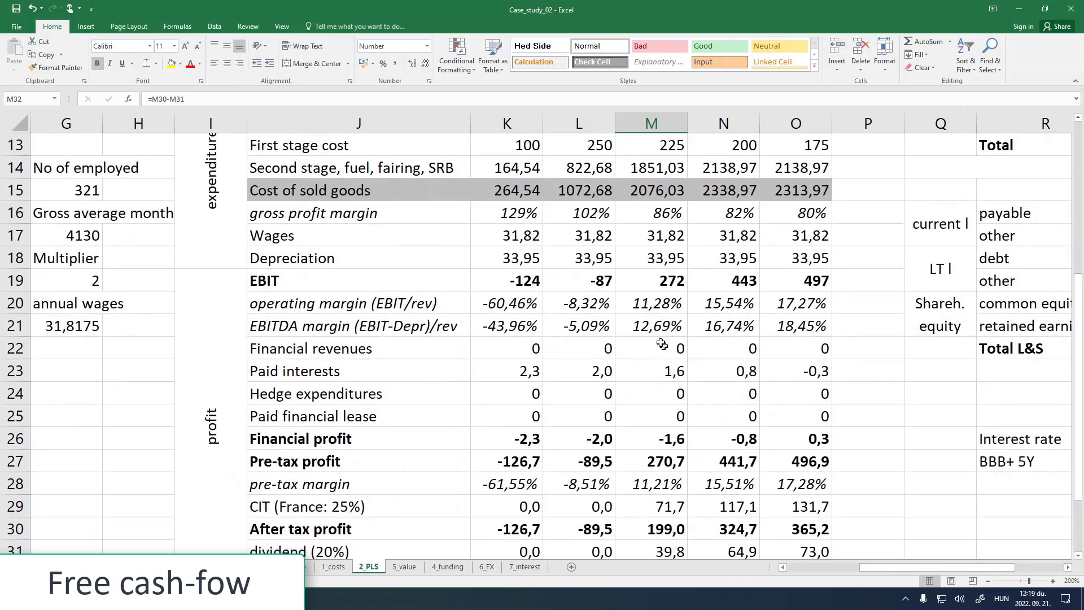
{"action": "left_click", "coordinate": [660, 347]}
{"action": "left_click", "coordinate": [729, 348]}
{"action": "left_click", "coordinate": [807, 348]}
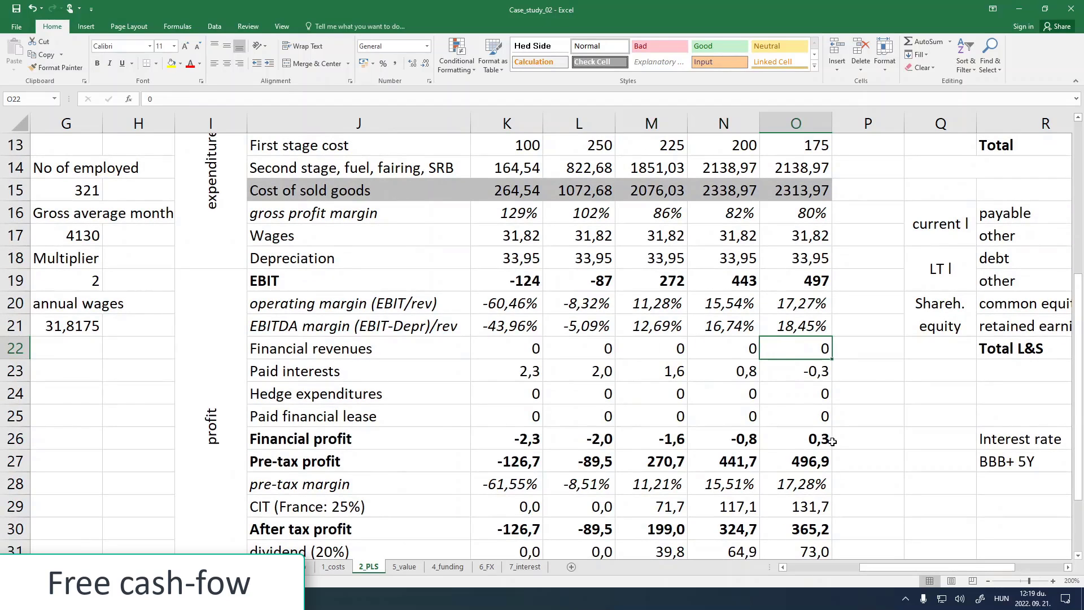
- Examine the year 4 and 5 cash balances in the Balance Sheet and compare them with the profit rows on 2_PLS
{"action": "left_click_drag", "start_coordinate": [916, 568], "coordinate": [977, 562]}
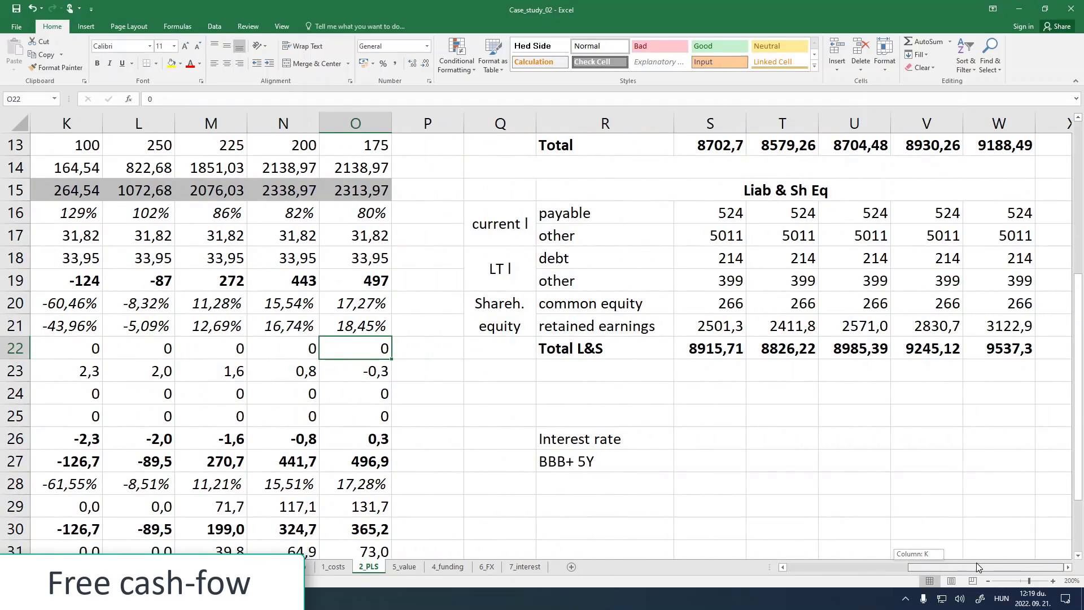
{"action": "scroll", "coordinate": [785, 347], "scroll_direction": "up", "scroll_amount": 2}
{"action": "scroll", "coordinate": [785, 347], "scroll_direction": "up", "scroll_amount": 2}
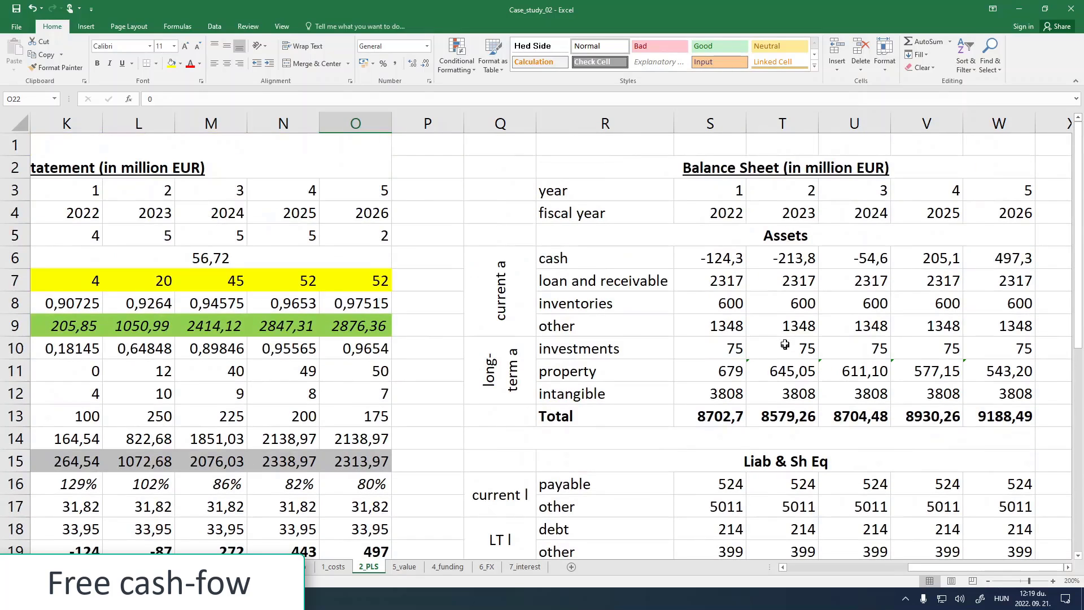
{"action": "left_click", "coordinate": [932, 259]}
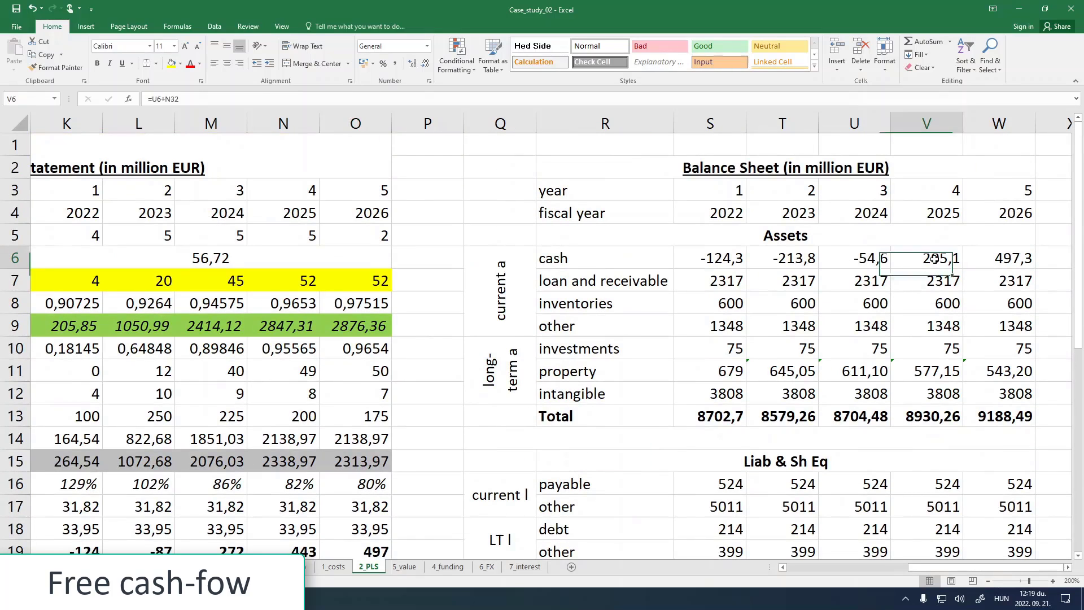
{"action": "left_click", "coordinate": [996, 255]}
{"action": "left_click", "coordinate": [924, 253]}
{"action": "left_click", "coordinate": [1004, 261]}
{"action": "left_click", "coordinate": [959, 265]}
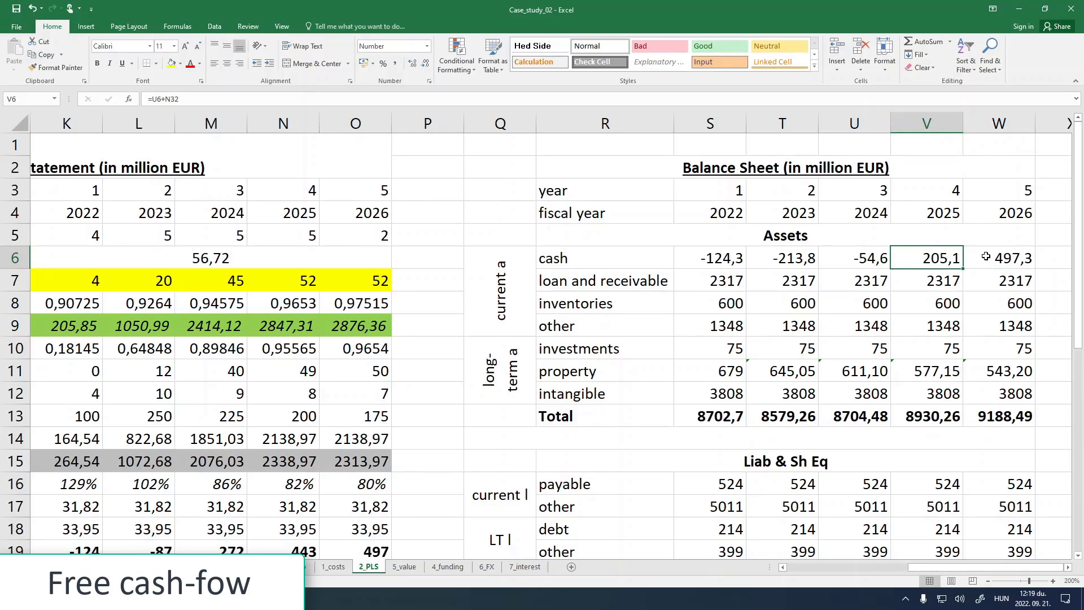
{"action": "left_click", "coordinate": [966, 260]}
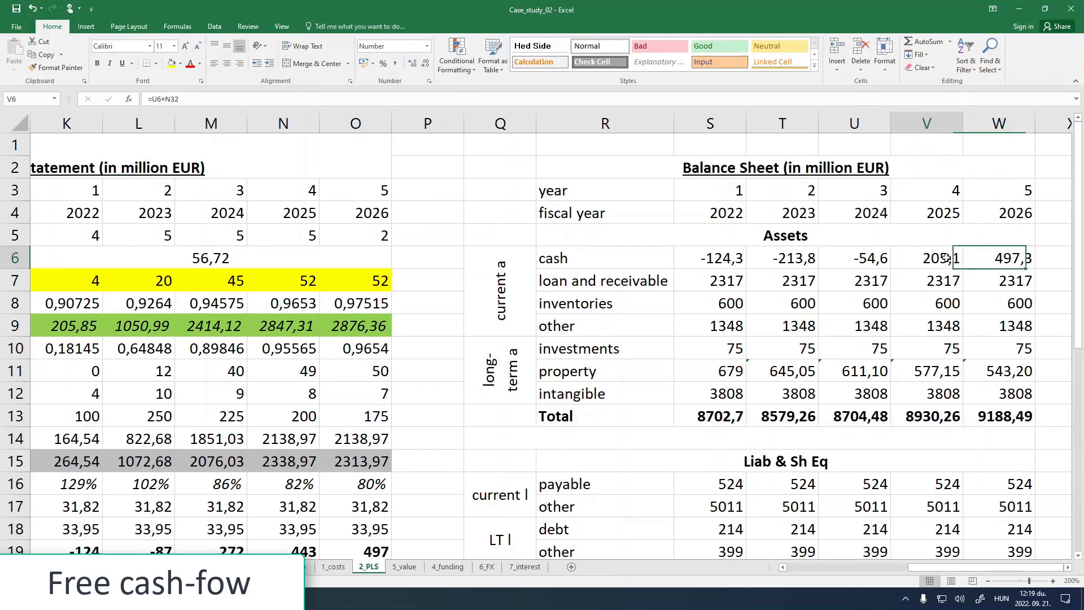
{"action": "left_click", "coordinate": [954, 261]}
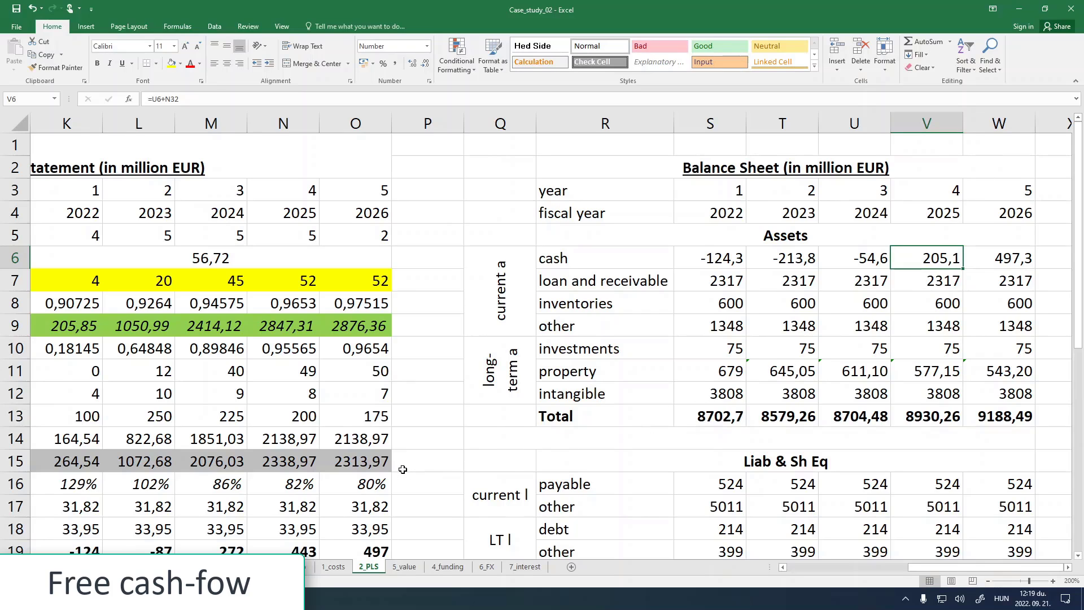
{"action": "scroll", "coordinate": [404, 466], "scroll_direction": "down", "scroll_amount": 3}
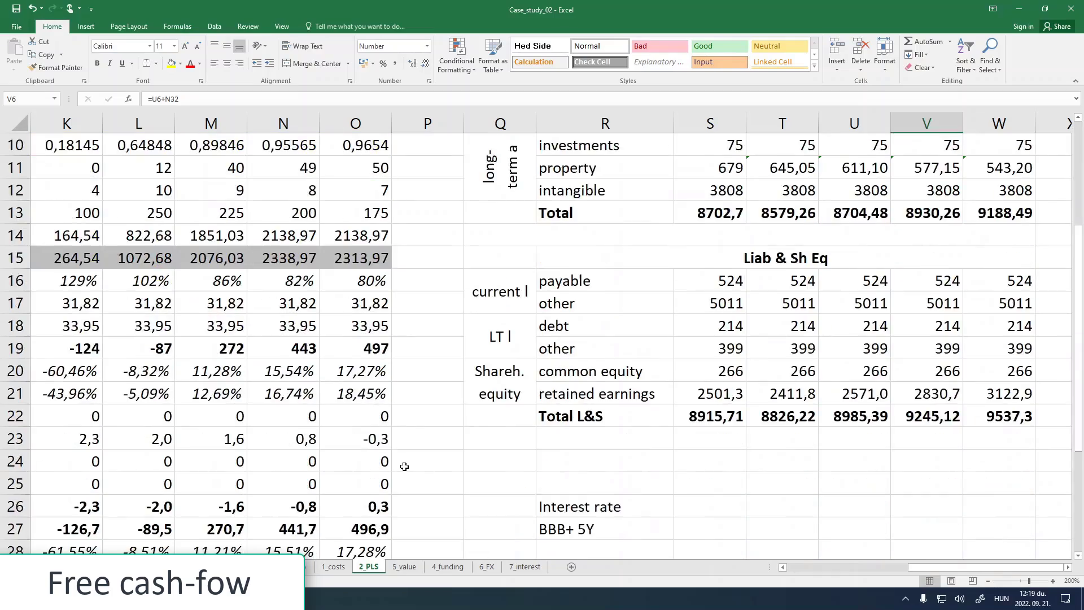
{"action": "scroll", "coordinate": [405, 463], "scroll_direction": "up", "scroll_amount": 3}
{"action": "scroll", "coordinate": [405, 460], "scroll_direction": "down", "scroll_amount": 5}
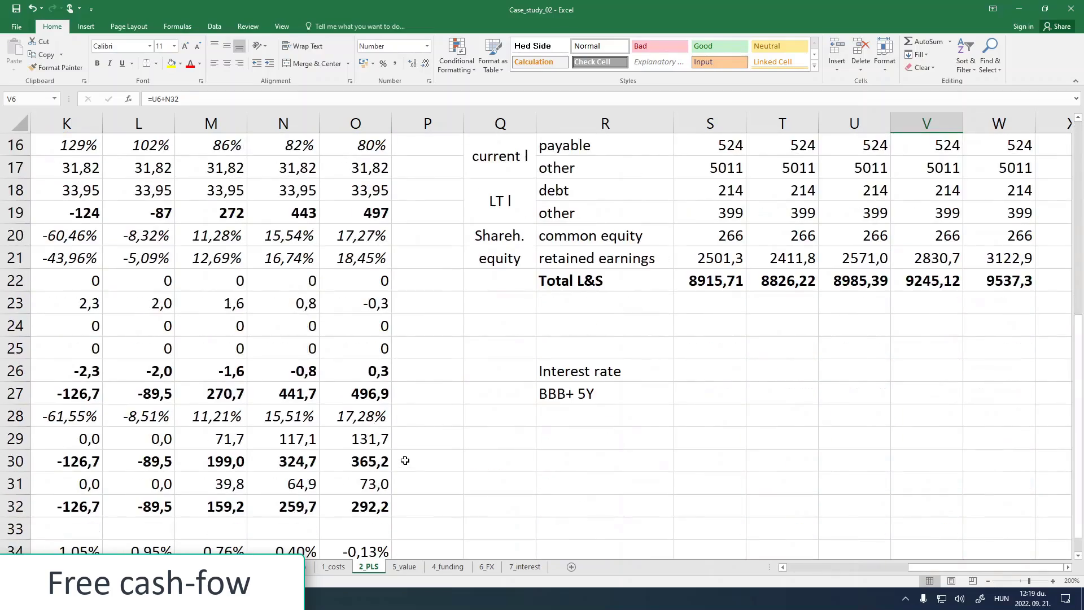
{"action": "scroll", "coordinate": [406, 457], "scroll_direction": "up", "scroll_amount": 5}
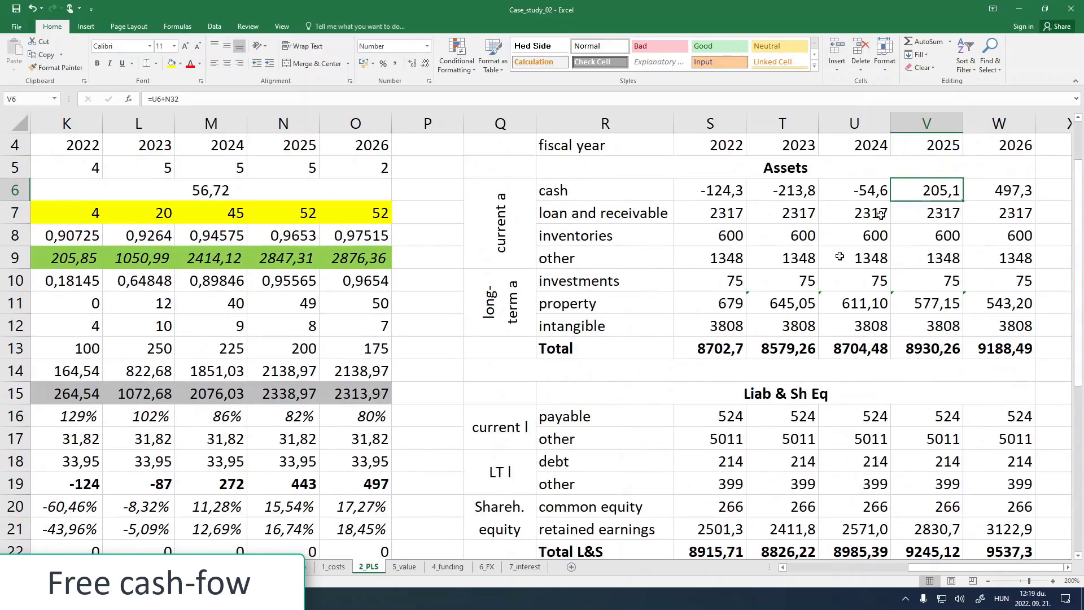
{"action": "scroll", "coordinate": [540, 443], "scroll_direction": "down", "scroll_amount": 6}
{"action": "scroll", "coordinate": [540, 443], "scroll_direction": "up", "scroll_amount": 1}
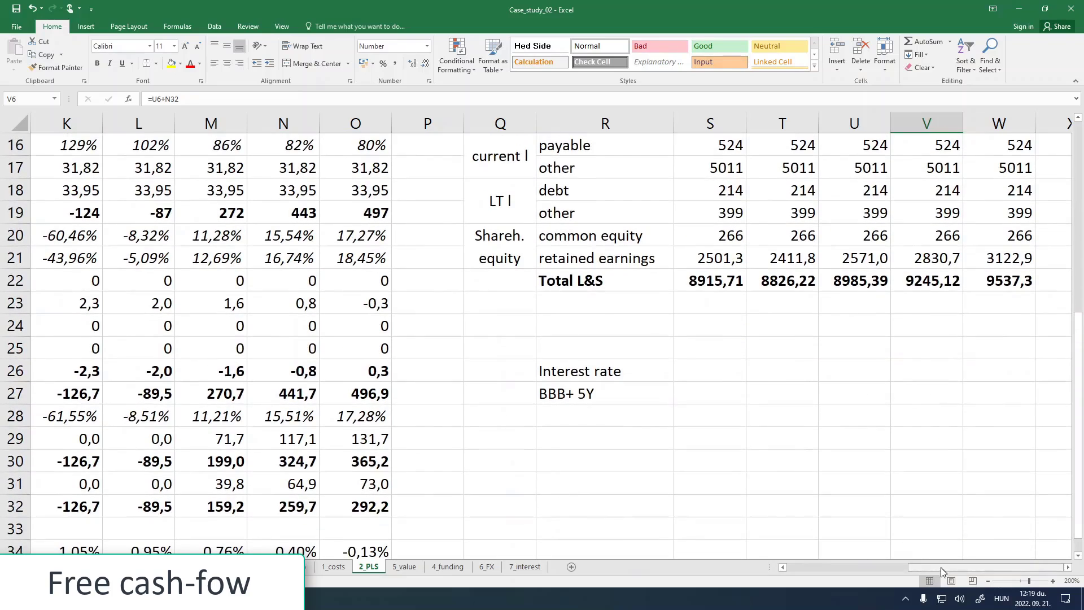
- Enter =V6*N35 as the year 4 financial revenues in N22, multiplying the year's cash by the cell below the interest rate
{"action": "left_click_drag", "start_coordinate": [939, 568], "coordinate": [891, 574]}
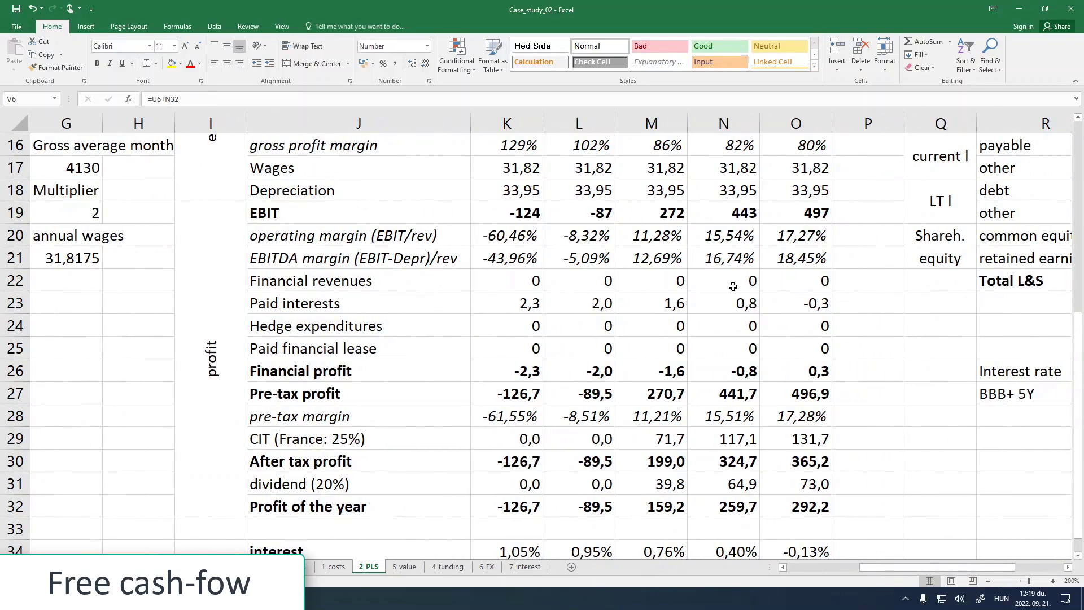
{"action": "left_click", "coordinate": [733, 286]}
{"action": "type", "text": "="}
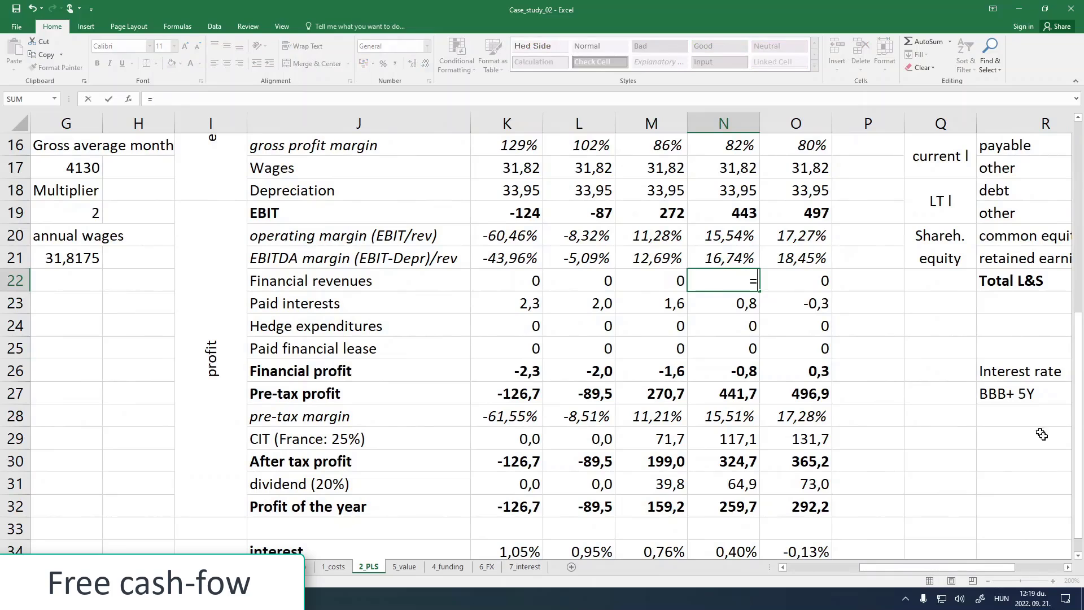
{"action": "left_click_drag", "start_coordinate": [1004, 566], "coordinate": [1053, 568]}
{"action": "scroll", "coordinate": [315, 285], "scroll_direction": "up", "scroll_amount": 5}
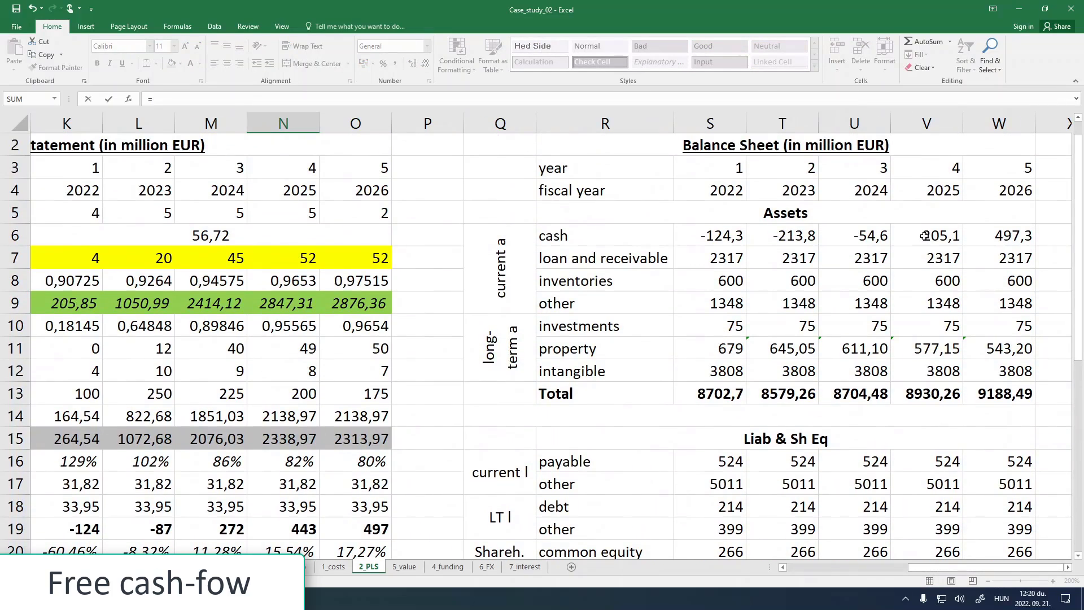
{"action": "left_click", "coordinate": [925, 236]}
{"action": "type", "text": "*"}
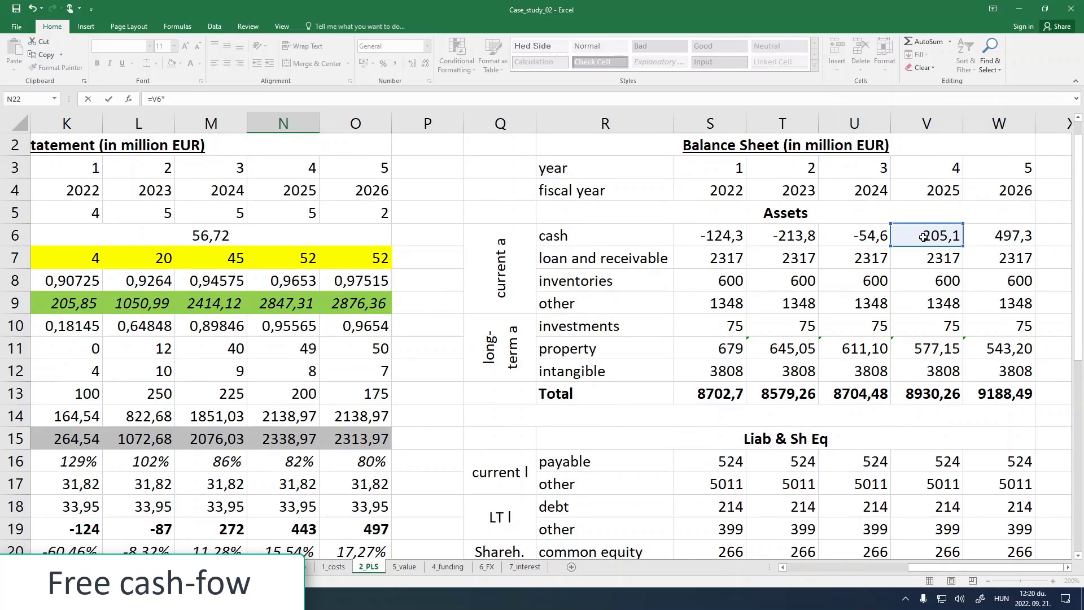
{"action": "scroll", "coordinate": [923, 237], "scroll_direction": "down", "scroll_amount": 5}
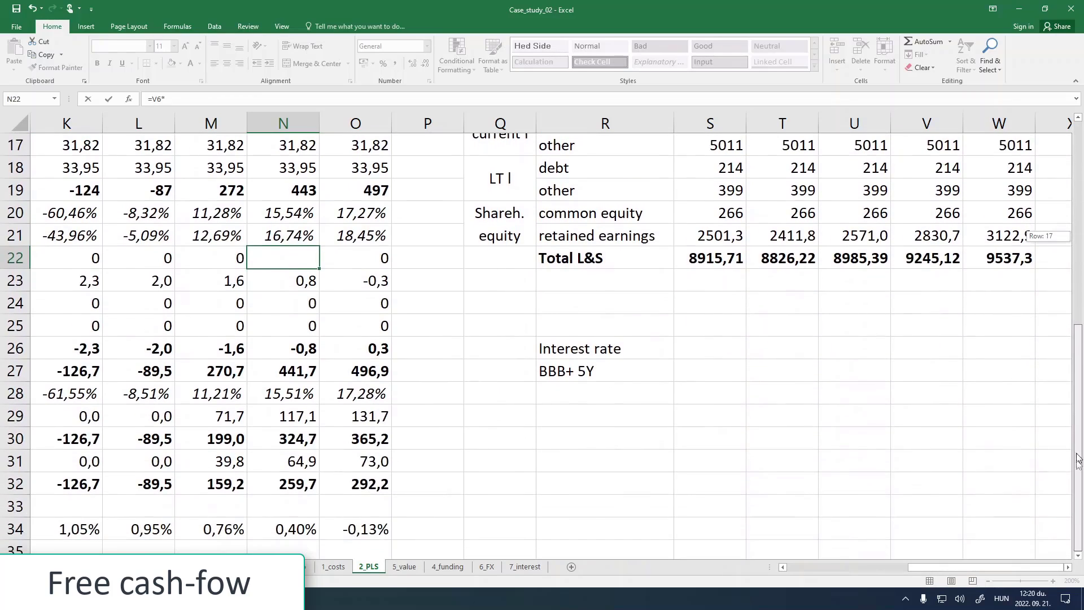
{"action": "left_click_drag", "start_coordinate": [986, 569], "coordinate": [918, 590]}
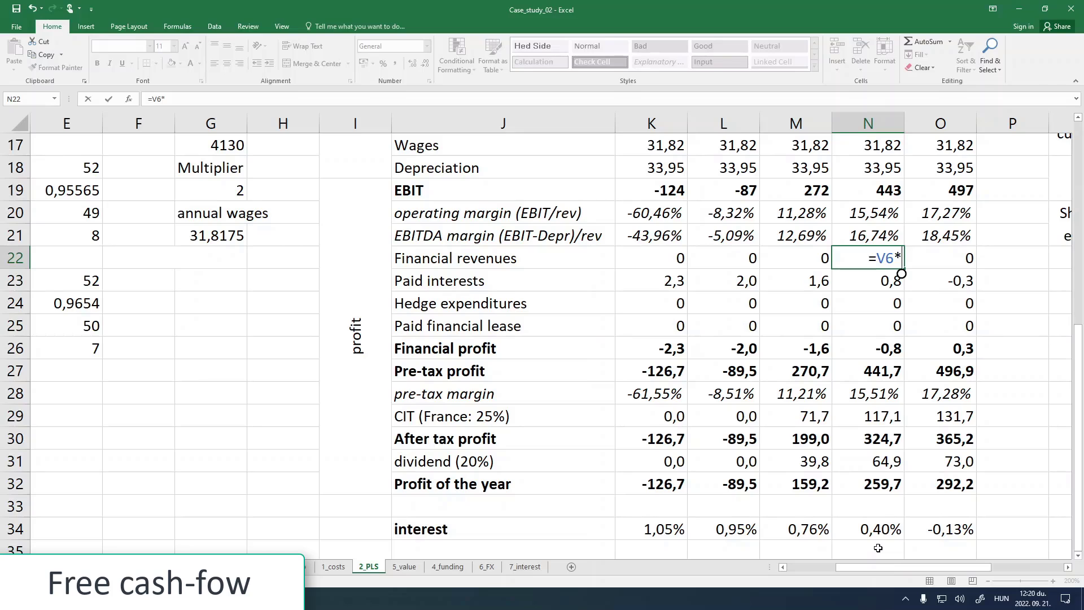
{"action": "left_click", "coordinate": [877, 548]}
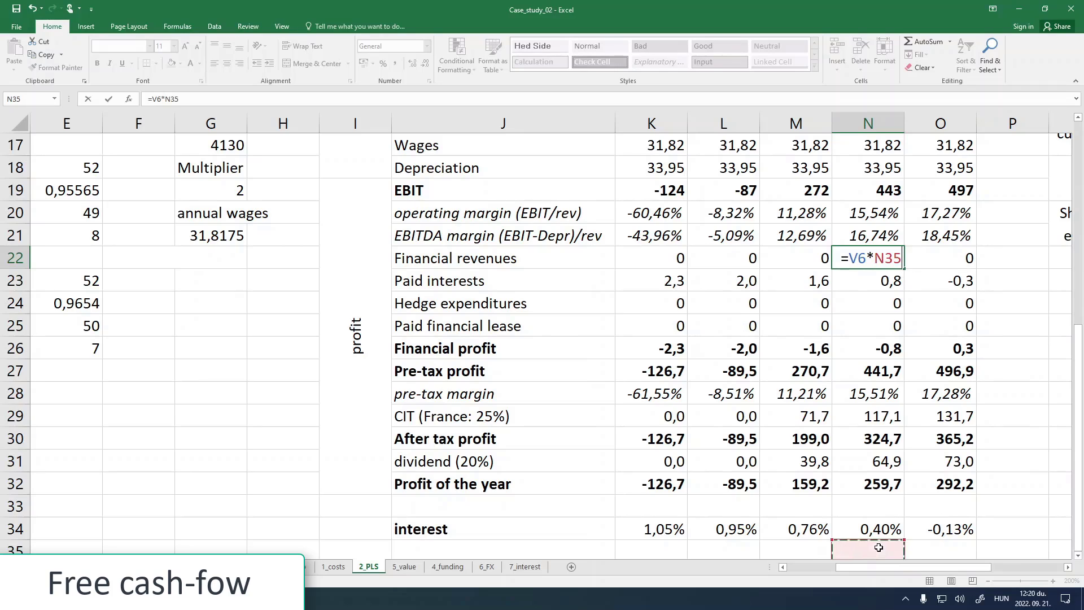
{"action": "key", "text": "Return"}
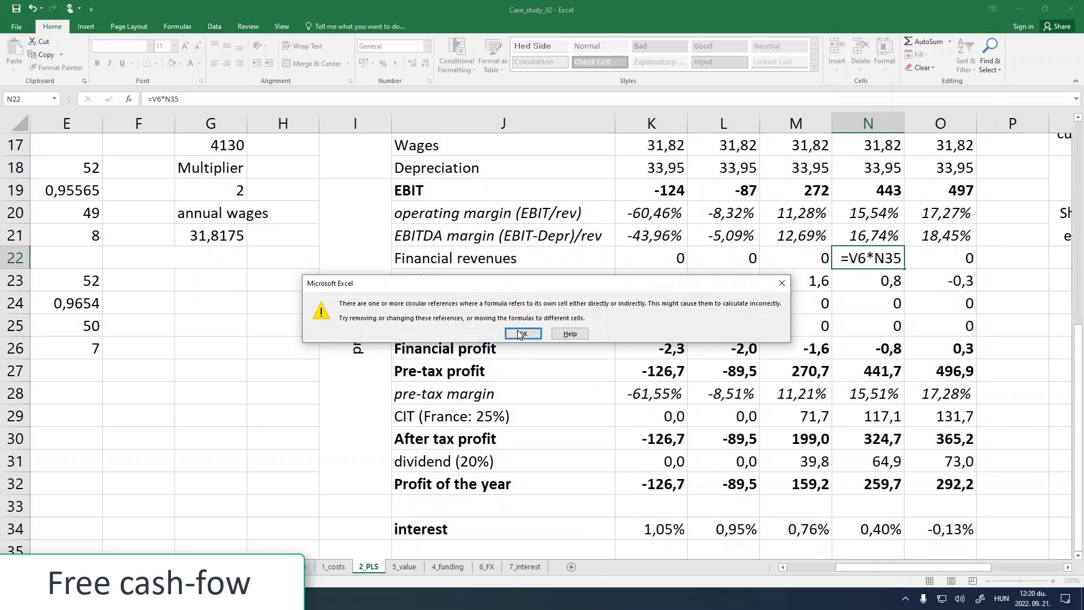
{"action": "left_click", "coordinate": [523, 336]}
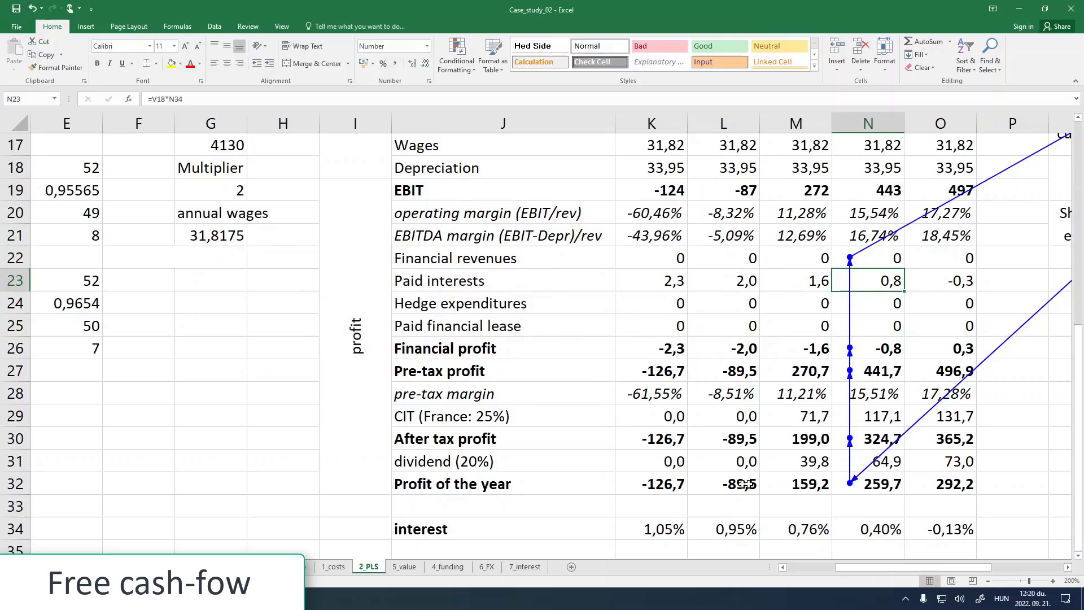
- Enter 0.3 in cell N35, below the year 4 interest rate, as the multiplier used by N22
{"action": "left_click", "coordinate": [879, 546]}
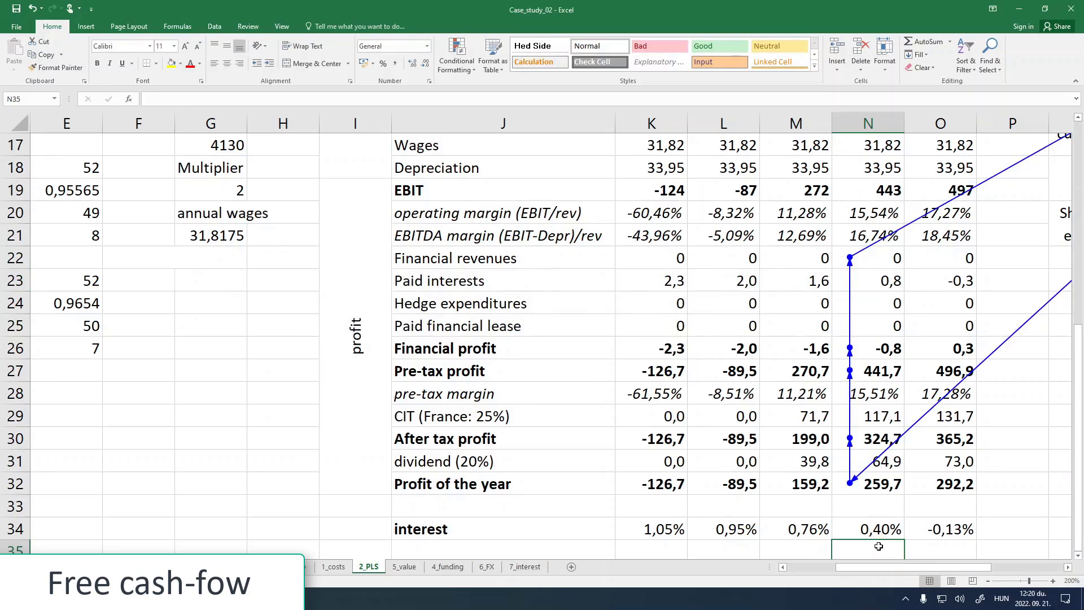
{"action": "left_click", "coordinate": [879, 266]}
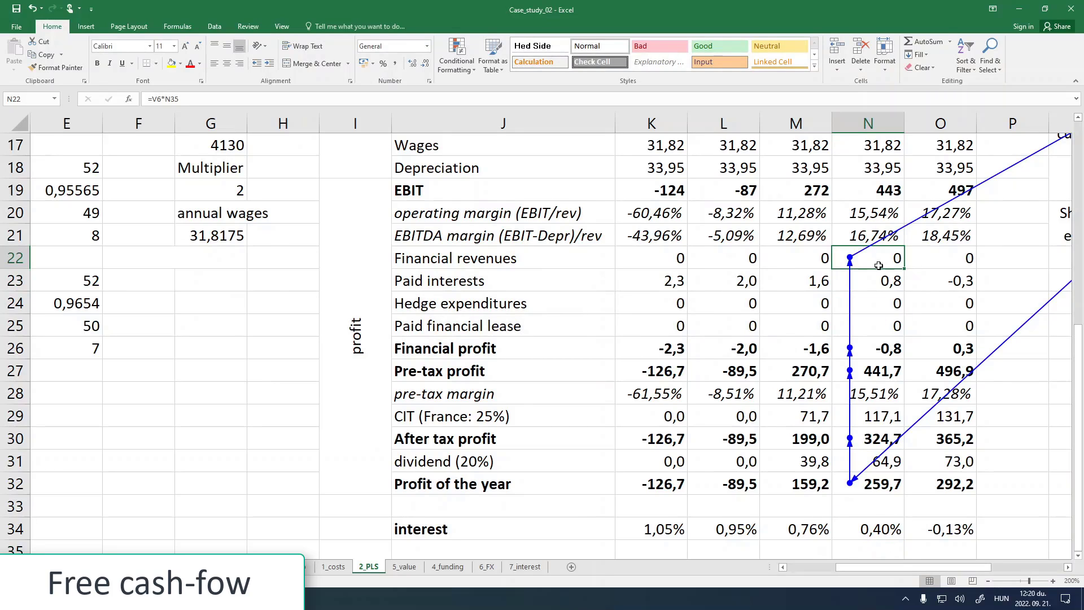
{"action": "left_click", "coordinate": [872, 549]}
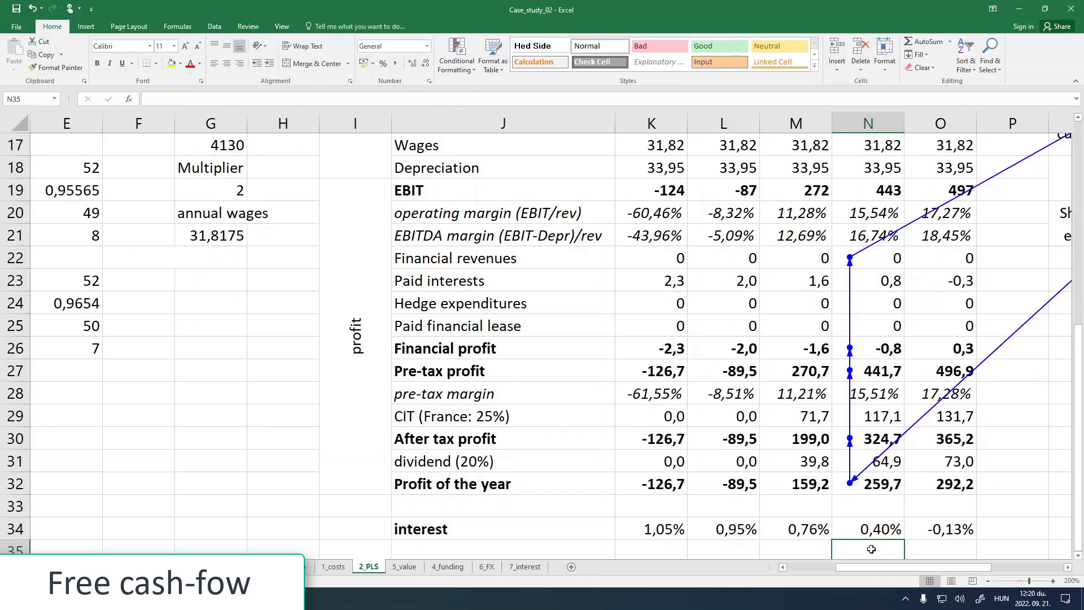
{"action": "type", "text": "0."}
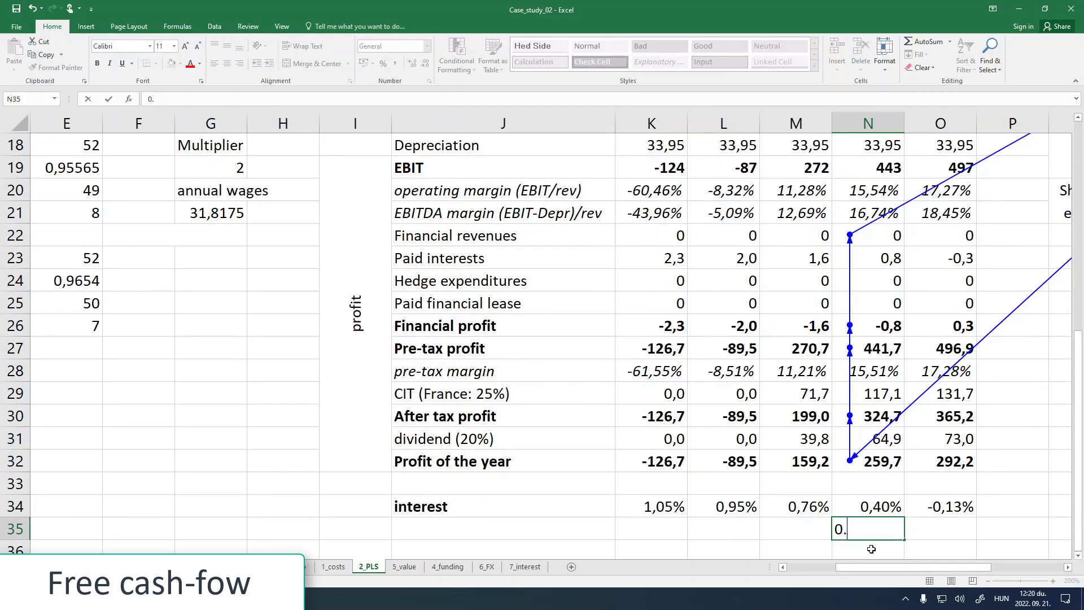
{"action": "type", "text": "3"}
{"action": "key", "text": "Return"}
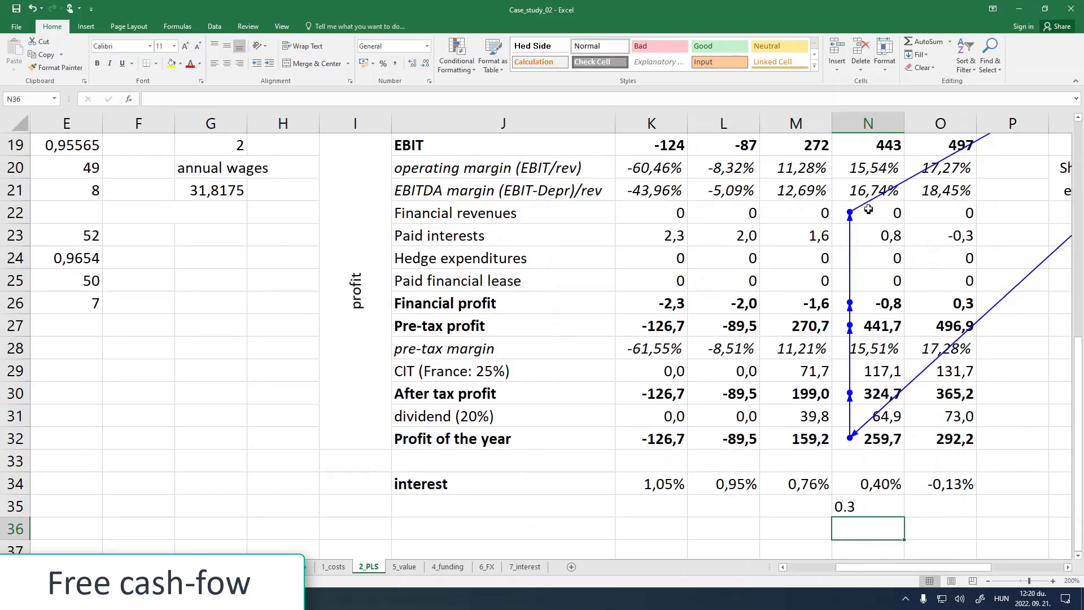
- Replace the N35 reference in the N22 financial revenues formula by picking cell N35 again
{"action": "left_click", "coordinate": [868, 210]}
{"action": "left_click", "coordinate": [224, 99]}
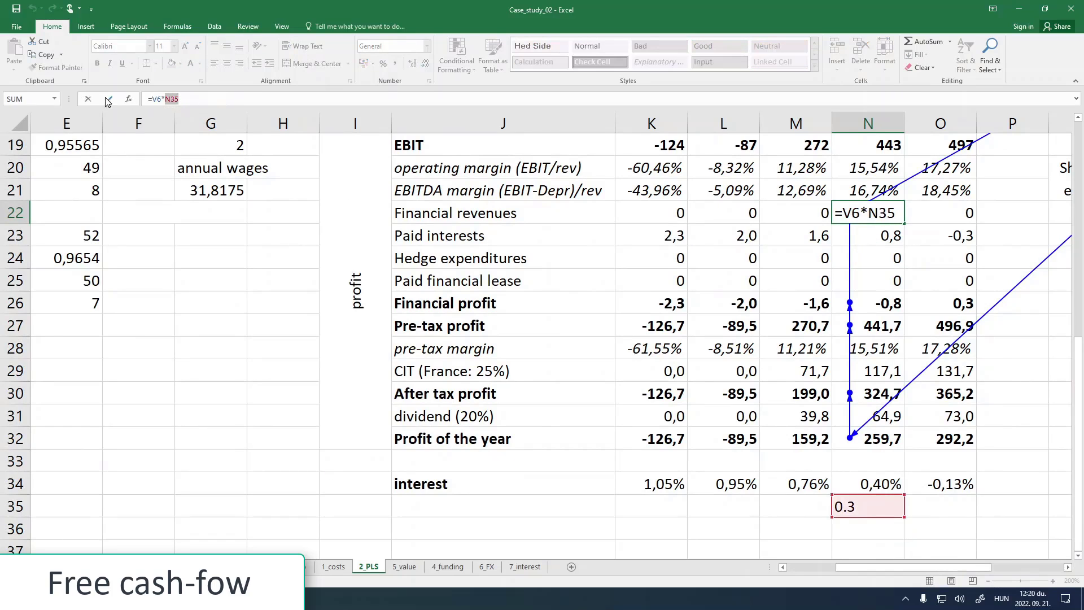
{"action": "key", "text": "BackSpace"}
{"action": "key", "text": "BackSpace"}
{"action": "key", "text": "BackSpace"}
{"action": "left_click", "coordinate": [861, 504]}
{"action": "left_click", "coordinate": [108, 98]}
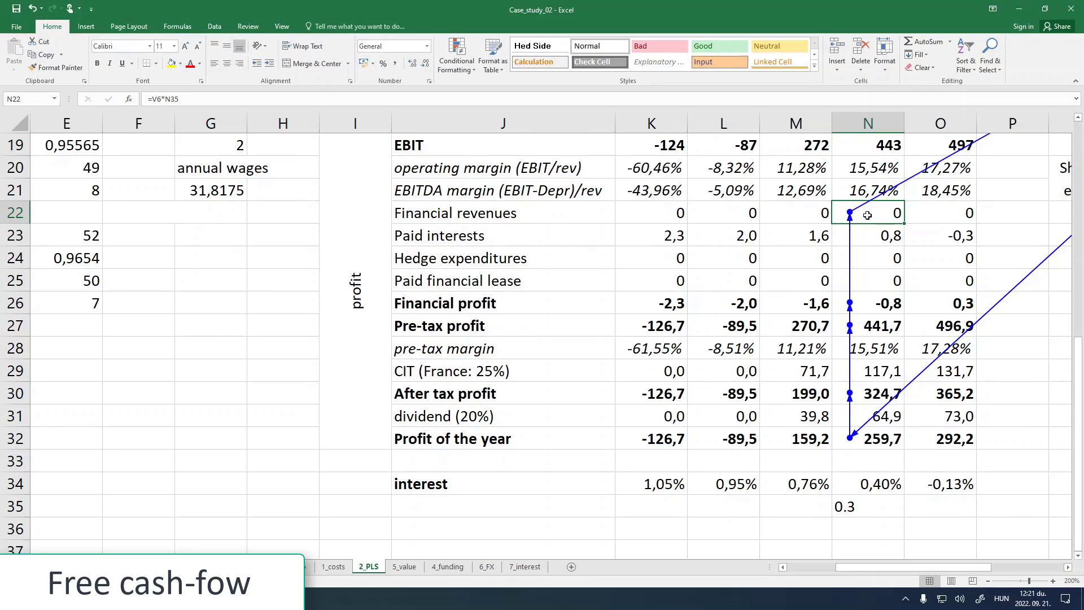
- Correct the multiplier in N35 to 0,3, using a decimal comma so that it is stored as a number
{"action": "left_click", "coordinate": [876, 496]}
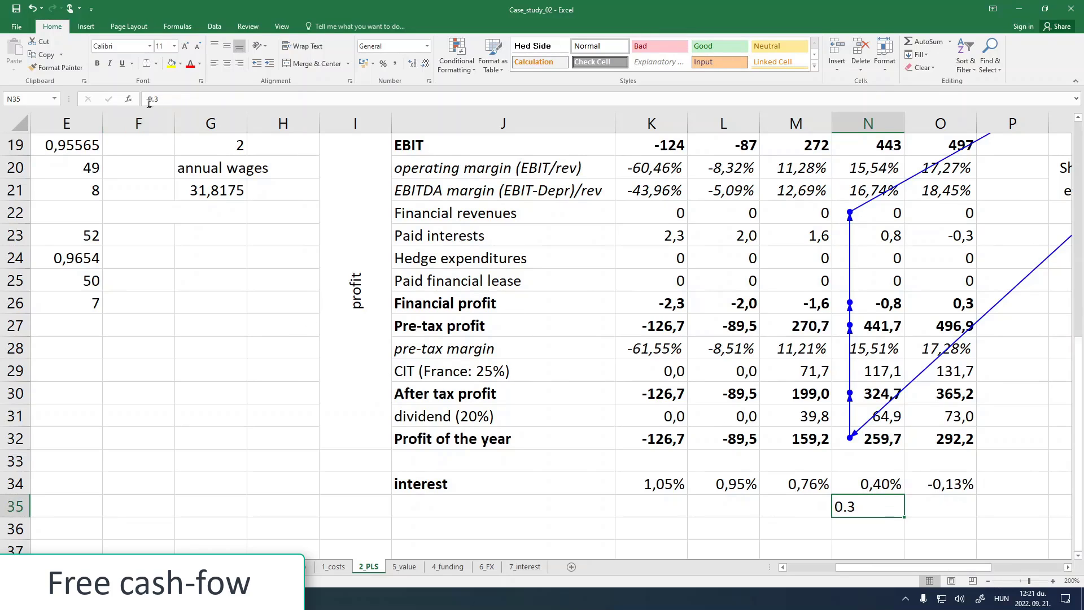
{"action": "left_click_drag", "start_coordinate": [156, 99], "coordinate": [164, 99]}
{"action": "type", "text": ","}
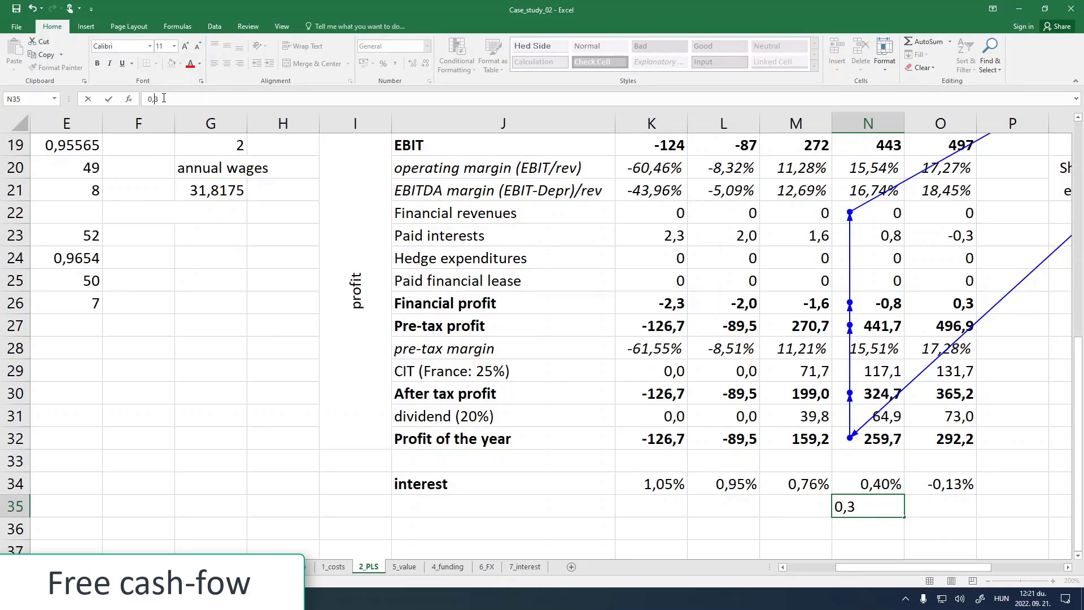
{"action": "key", "text": "Return"}
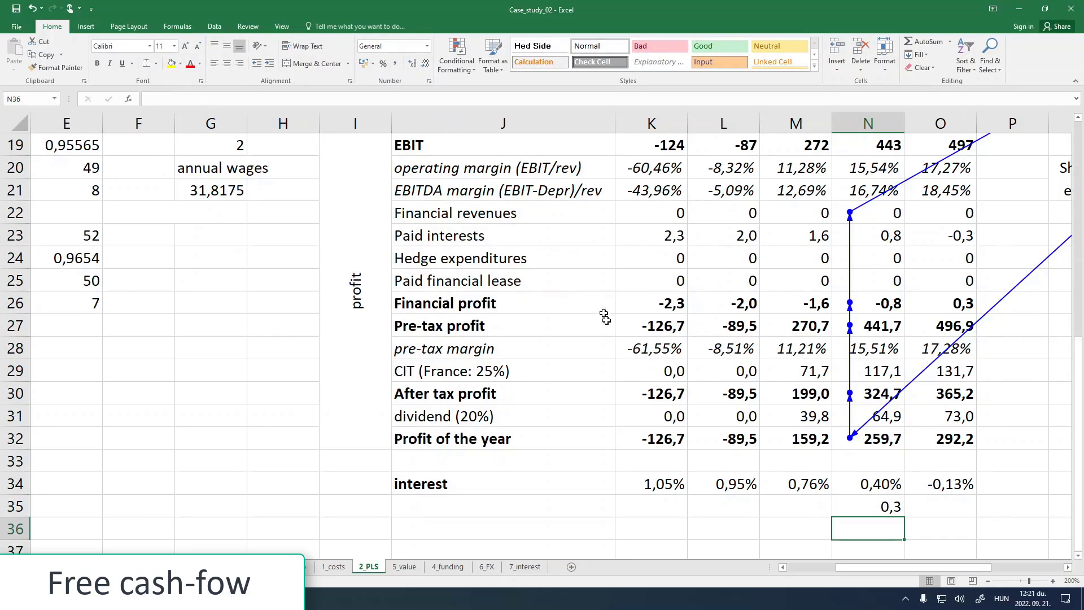
{"action": "left_click", "coordinate": [881, 507]}
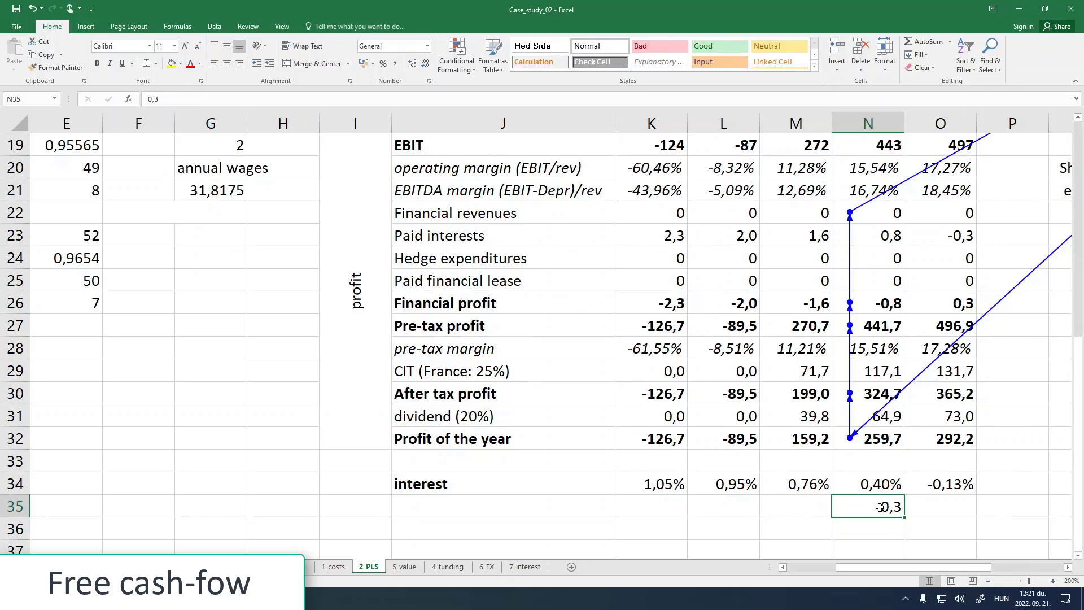
- Examine the year 4 financial revenues formula in N22 and trace its cash reference in the Balance Sheet
{"action": "left_click", "coordinate": [863, 216]}
{"action": "left_click", "coordinate": [165, 99]}
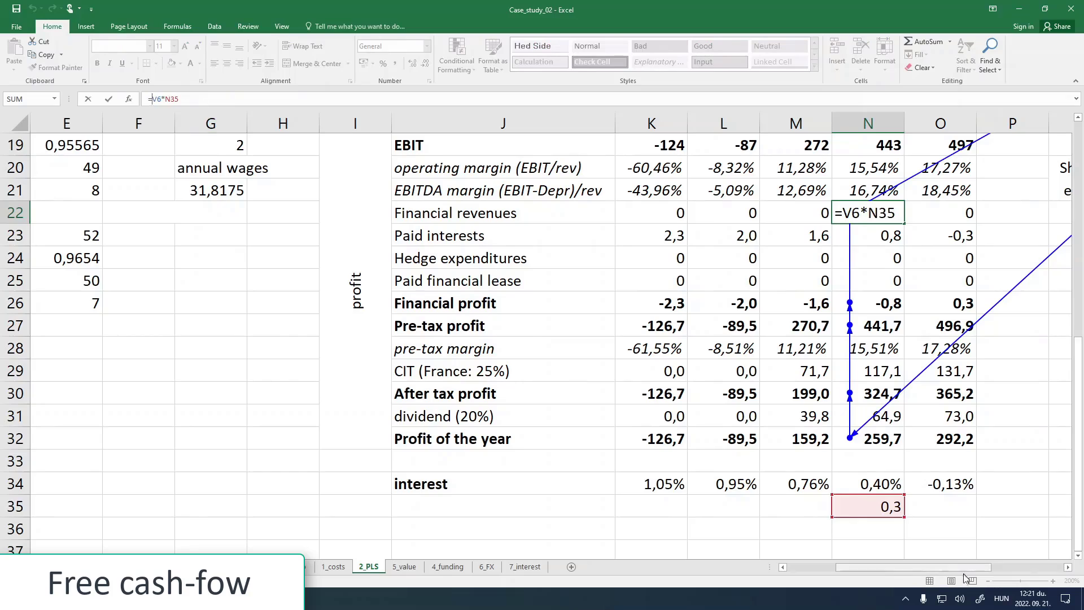
{"action": "left_click_drag", "start_coordinate": [956, 568], "coordinate": [1017, 570]}
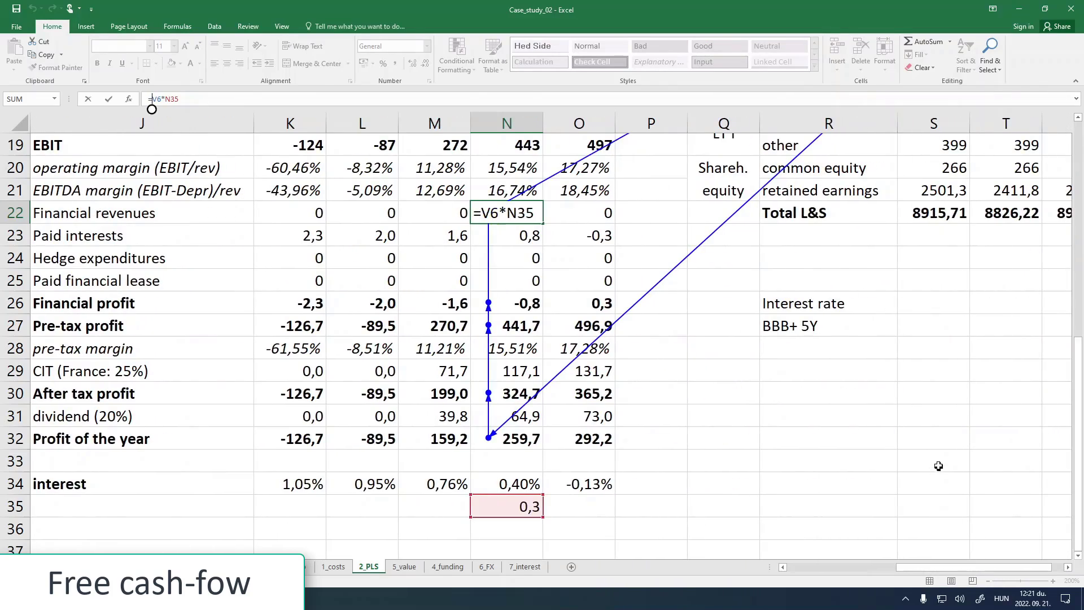
{"action": "left_click_drag", "start_coordinate": [1078, 379], "coordinate": [1075, 203]}
{"action": "mouse_move", "coordinate": [1043, 567]}
{"action": "left_mouse_down"}
{"action": "mouse_move", "coordinate": [1055, 567]}
{"action": "mouse_move", "coordinate": [1042, 569]}
{"action": "left_mouse_up"}
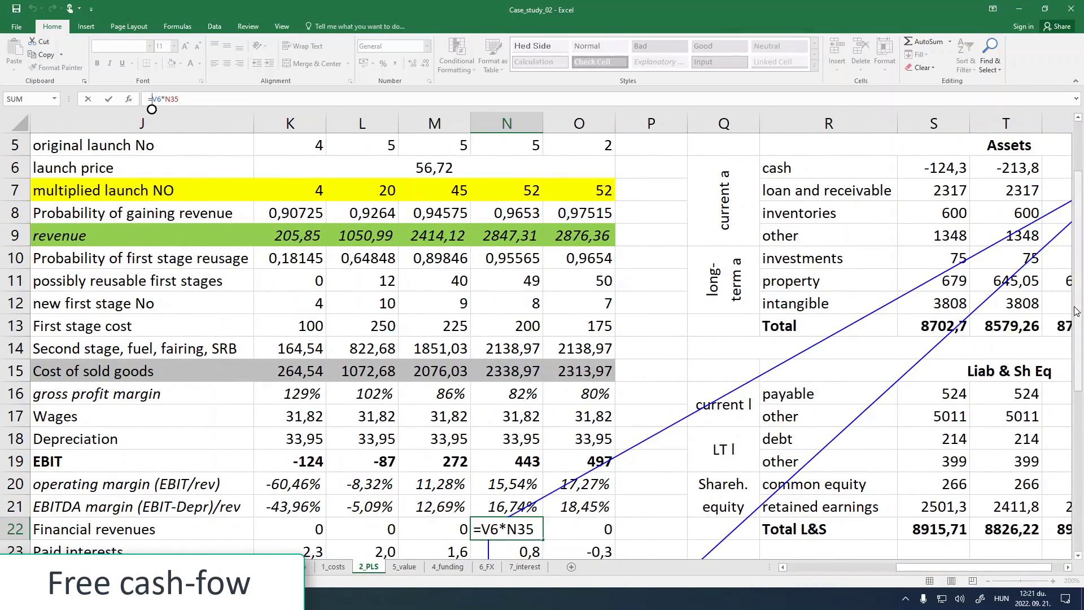
{"action": "left_click_drag", "start_coordinate": [1075, 310], "coordinate": [1078, 467]}
{"action": "left_click_drag", "start_coordinate": [1077, 491], "coordinate": [1077, 492]}
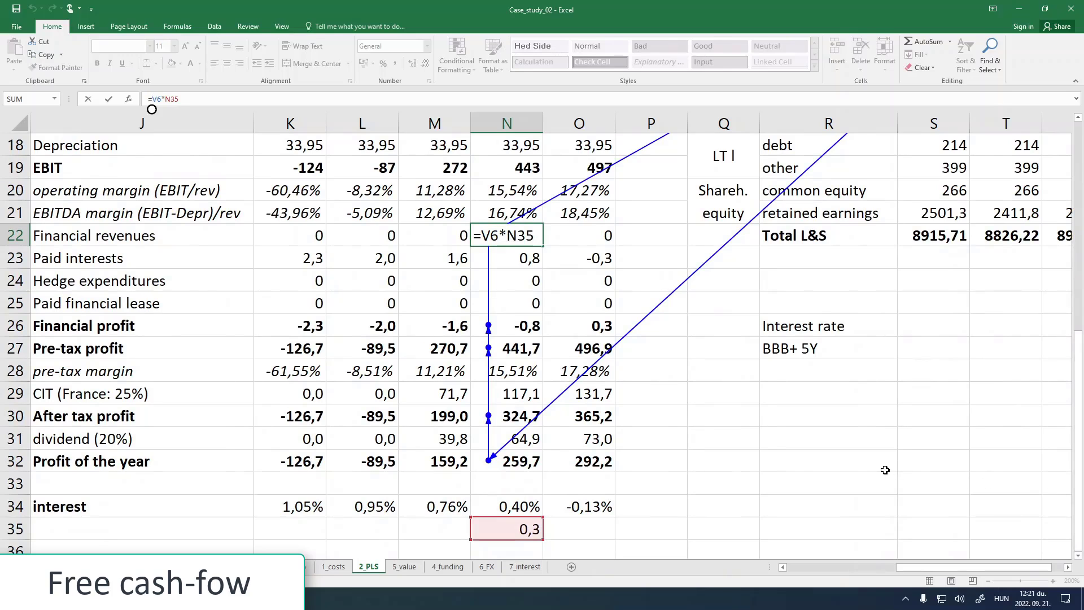
{"action": "left_click", "coordinate": [88, 99]}
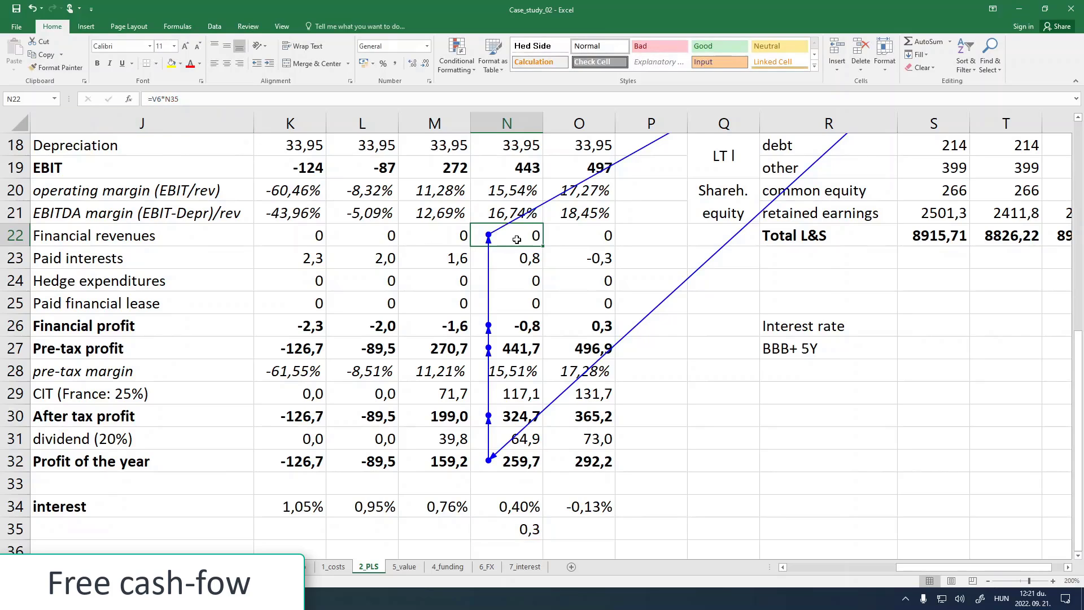
- Replace the year 4 financial revenues formula in N22 with 0
{"action": "key", "text": "Delete"}
{"action": "type", "text": "0"}
{"action": "left_click", "coordinate": [571, 242]}
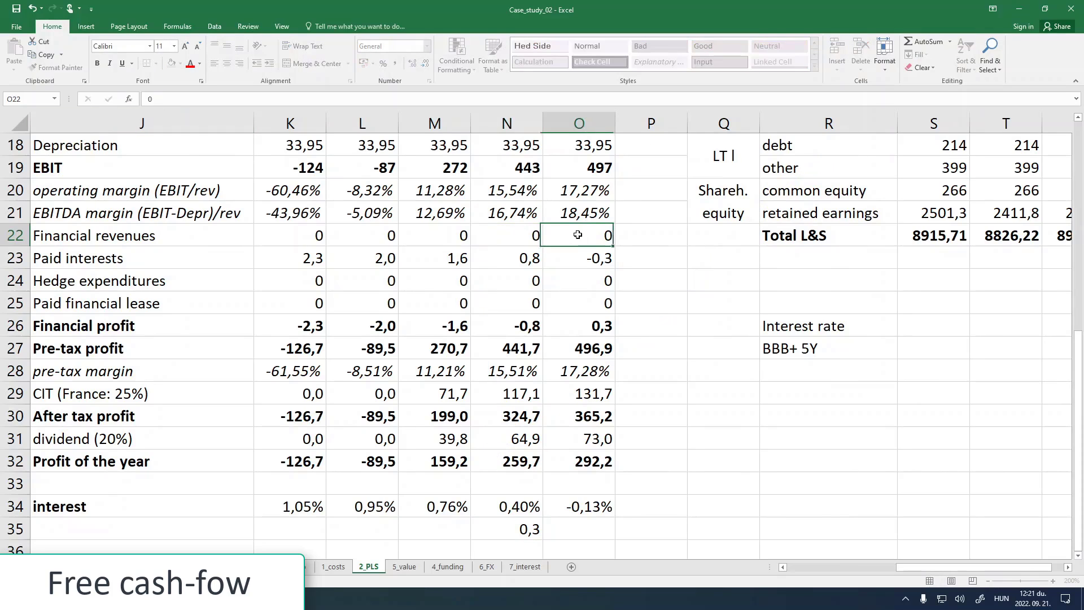
- Enter =V6*O35 as the year 5 financial revenues in O22, multiplying the 2025 cash by the cell below the year 5 interest rate
{"action": "type", "text": "="}
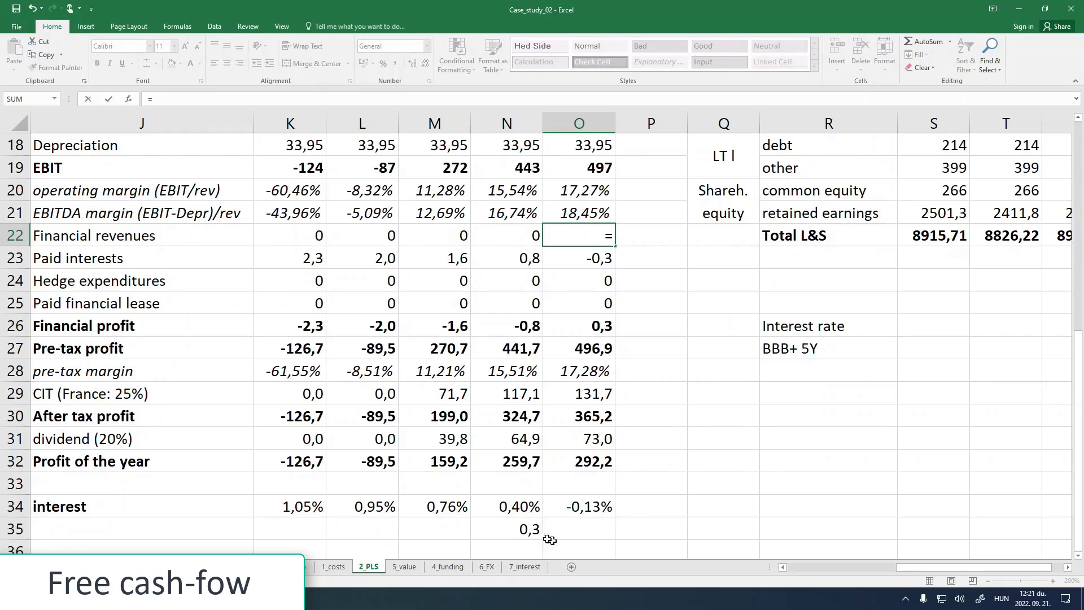
{"action": "left_click_drag", "start_coordinate": [1078, 391], "coordinate": [1081, 219]}
{"action": "left_click_drag", "start_coordinate": [999, 570], "coordinate": [1012, 571]}
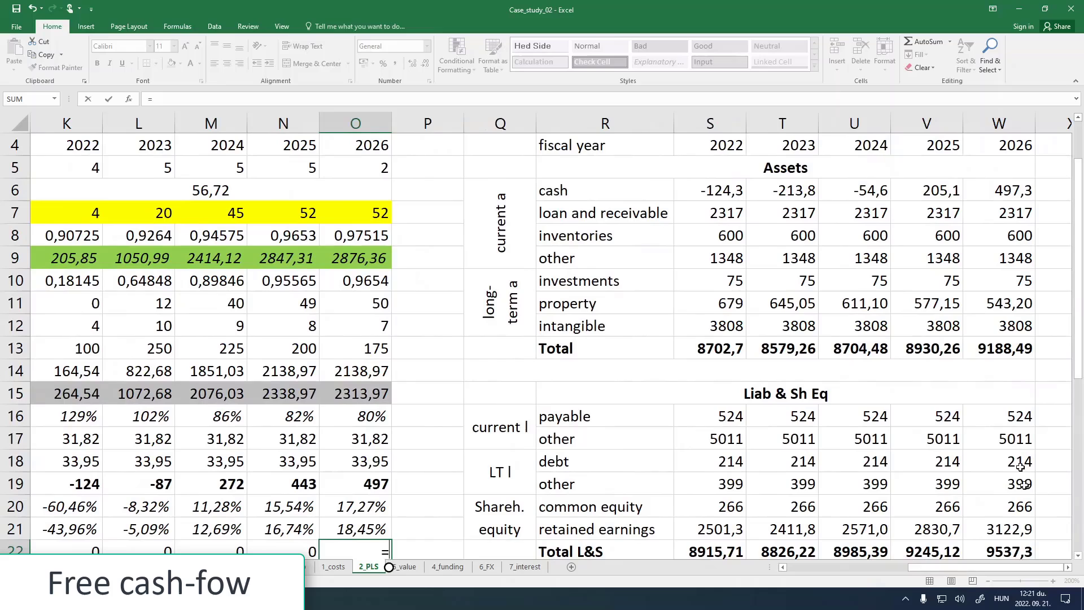
{"action": "left_click", "coordinate": [926, 193]}
{"action": "left_click_drag", "start_coordinate": [1082, 237], "coordinate": [1077, 436]}
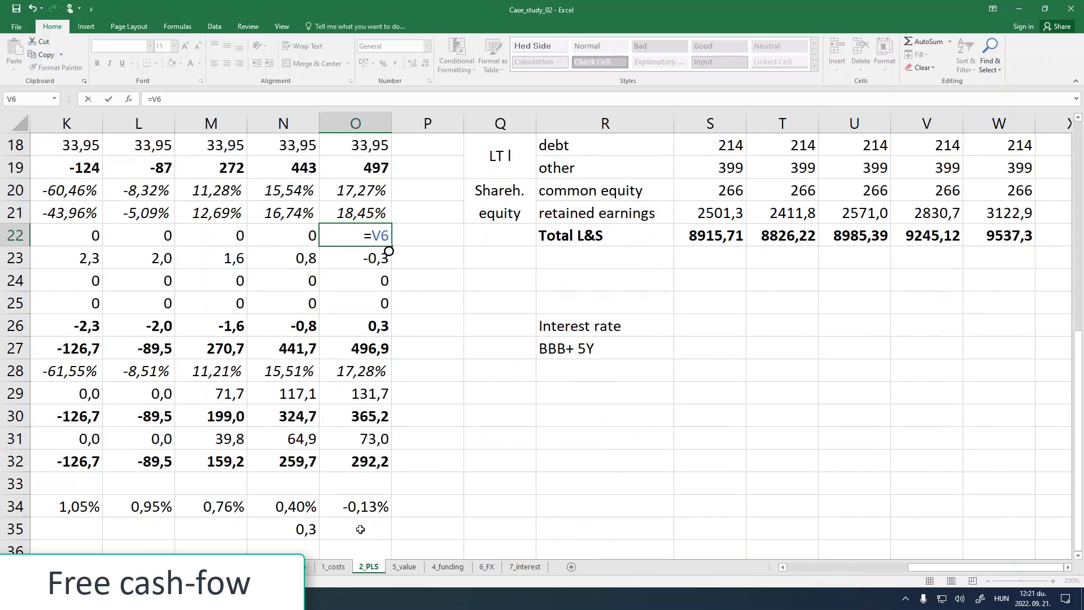
{"action": "type", "text": "*"}
{"action": "left_click", "coordinate": [360, 529]}
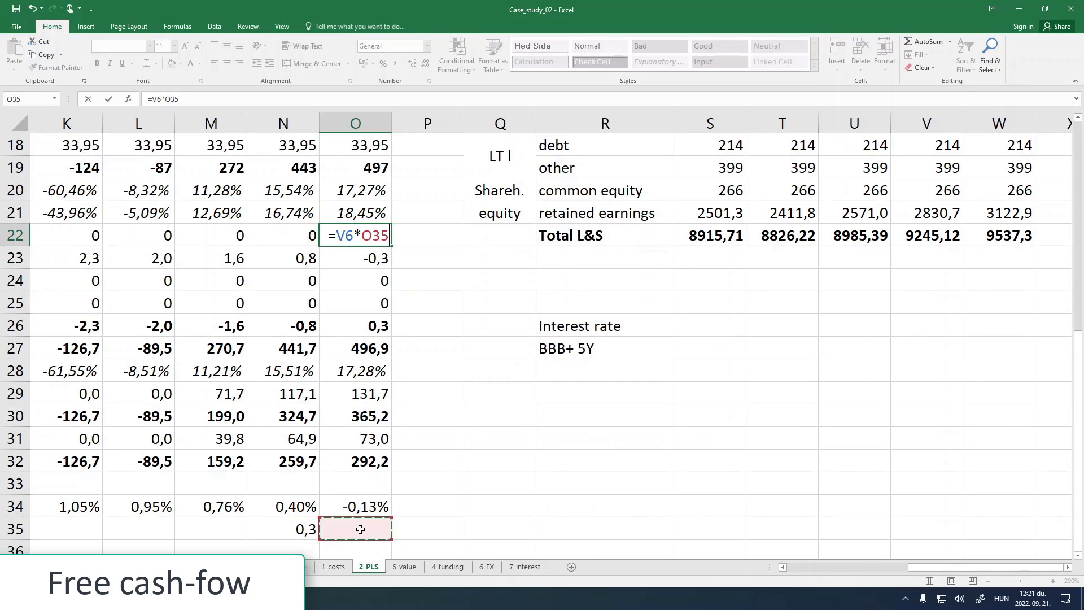
{"action": "key", "text": "Return"}
- Enter 0,3 in O35 as the multiplier for the year 5 financial revenues
{"action": "left_click", "coordinate": [363, 528]}
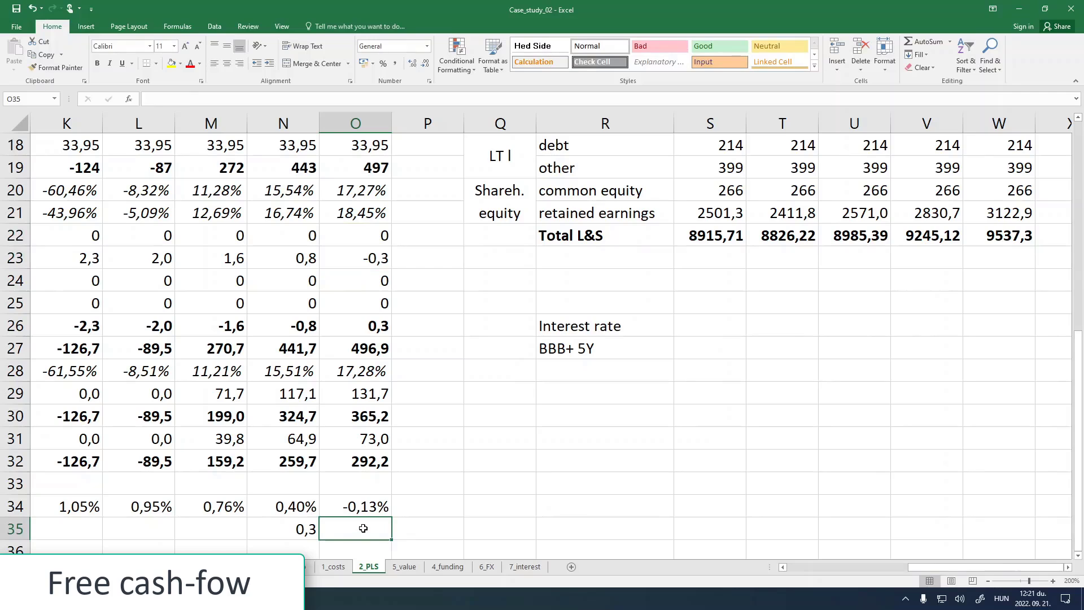
{"action": "type", "text": "0,3"}
{"action": "key", "text": "Return"}
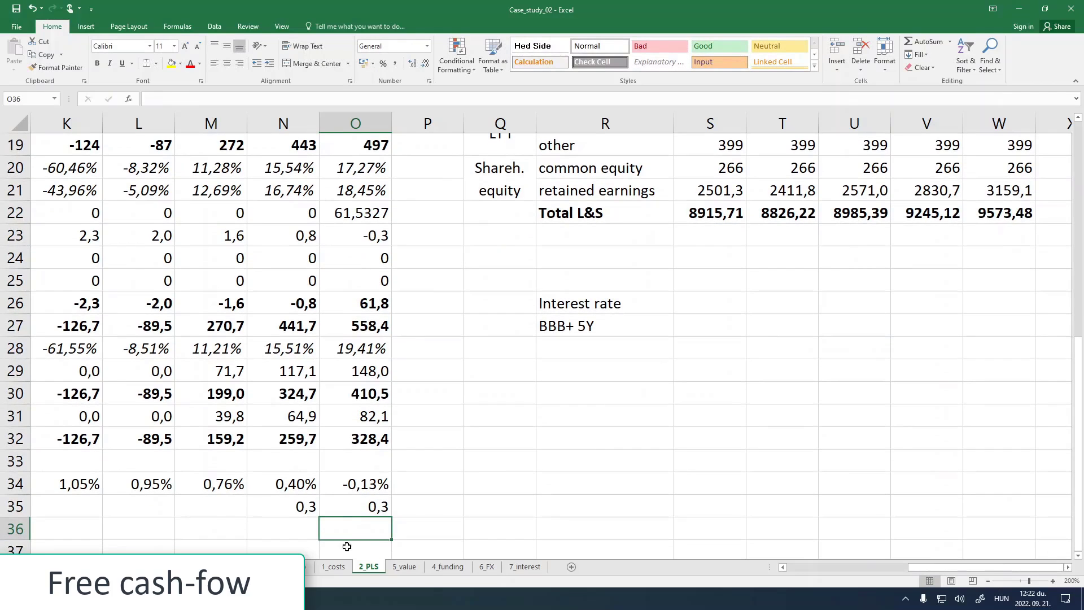
- Clear the unused multiplier in N35 and change the year 5 multiplier in O35 to 0,03
{"action": "left_click", "coordinate": [304, 514]}
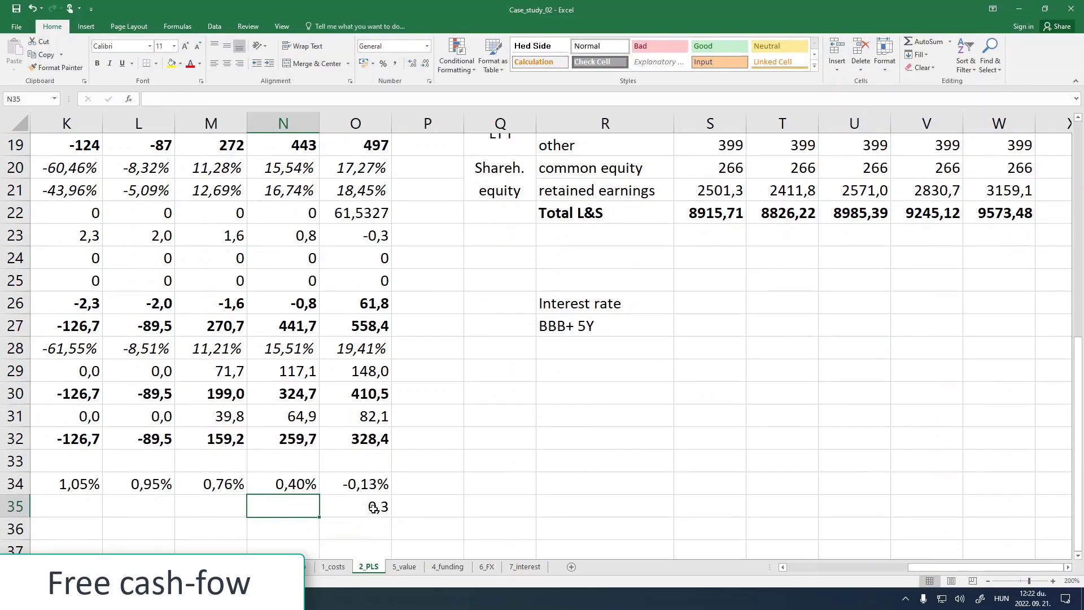
{"action": "left_click", "coordinate": [350, 511]}
{"action": "left_click", "coordinate": [154, 99]}
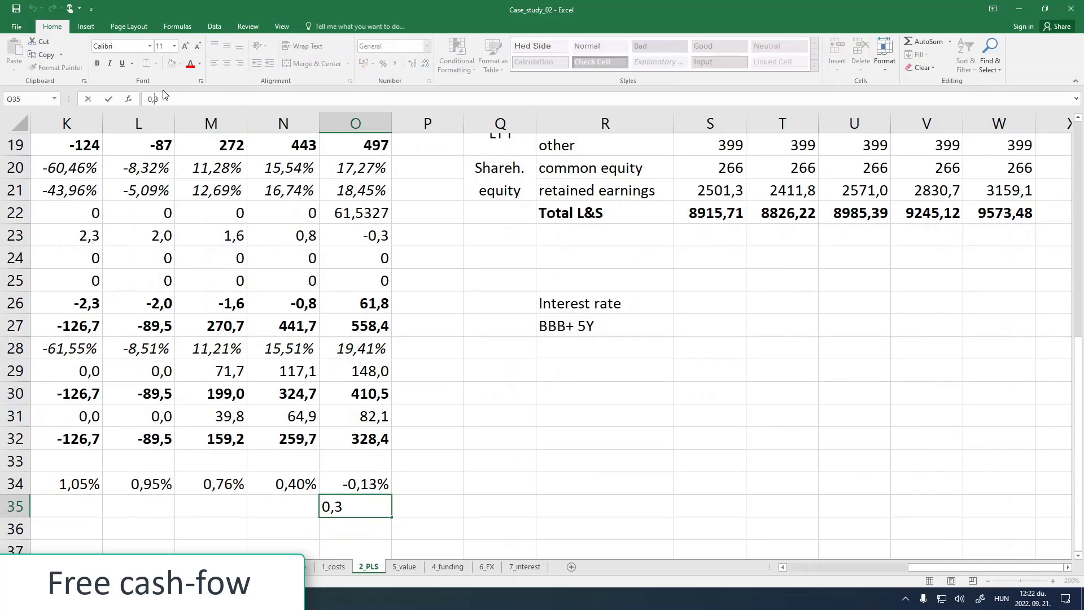
{"action": "type", "text": "0"}
{"action": "key", "text": "Return"}
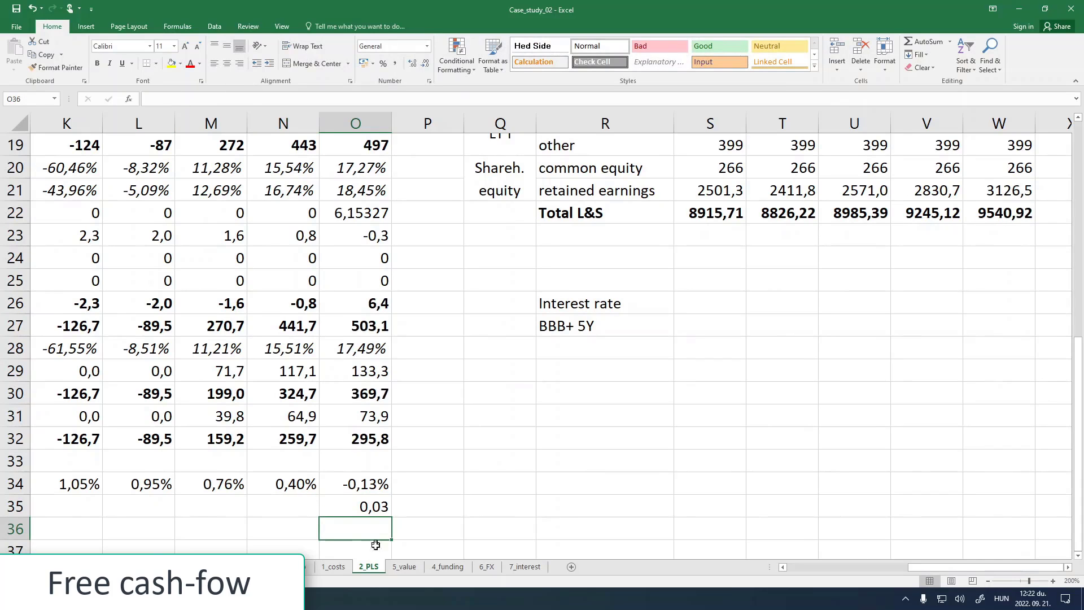
- Check the year 5 financial revenues in O22 and copy the percentage format of O34 to the rate in O35
{"action": "left_click", "coordinate": [362, 504]}
{"action": "scroll", "coordinate": [425, 478], "scroll_direction": "up", "scroll_amount": 2}
{"action": "left_click", "coordinate": [353, 350]}
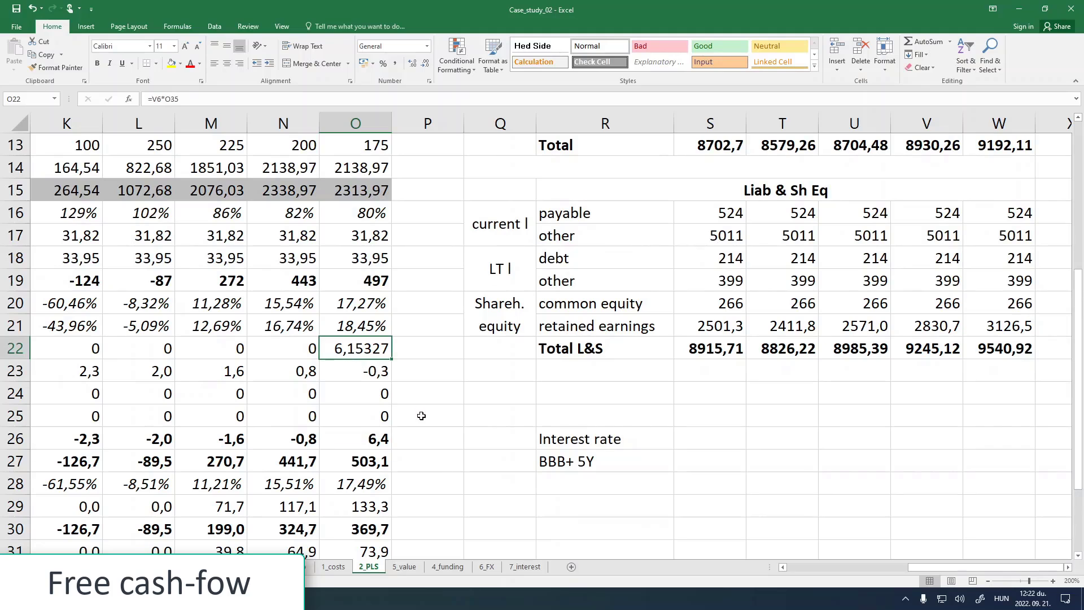
{"action": "scroll", "coordinate": [421, 415], "scroll_direction": "down", "scroll_amount": 1}
{"action": "scroll", "coordinate": [407, 446], "scroll_direction": "down", "scroll_amount": 1}
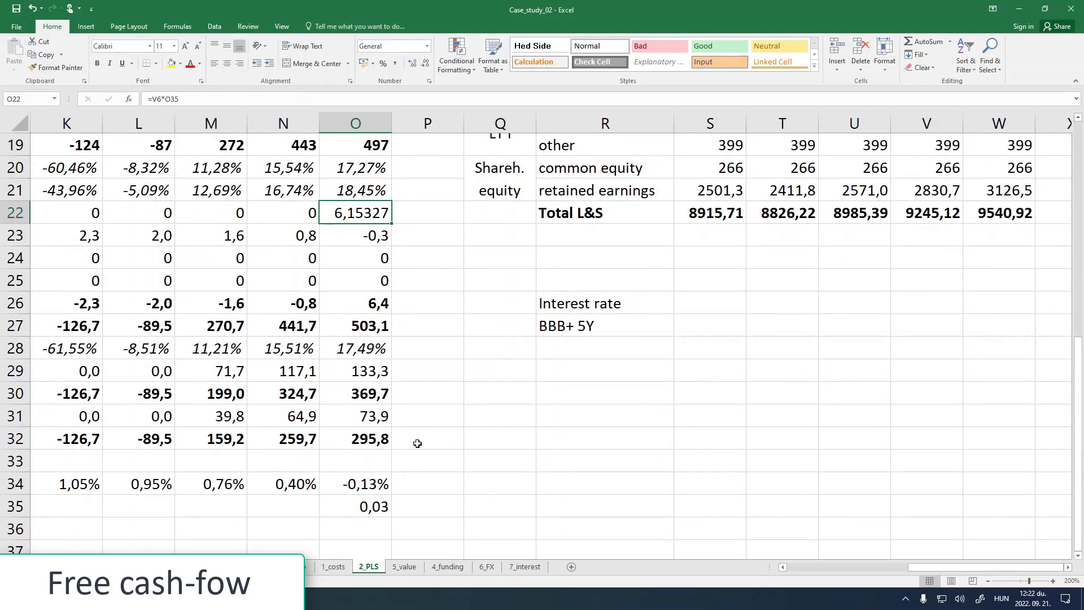
{"action": "left_click", "coordinate": [376, 509]}
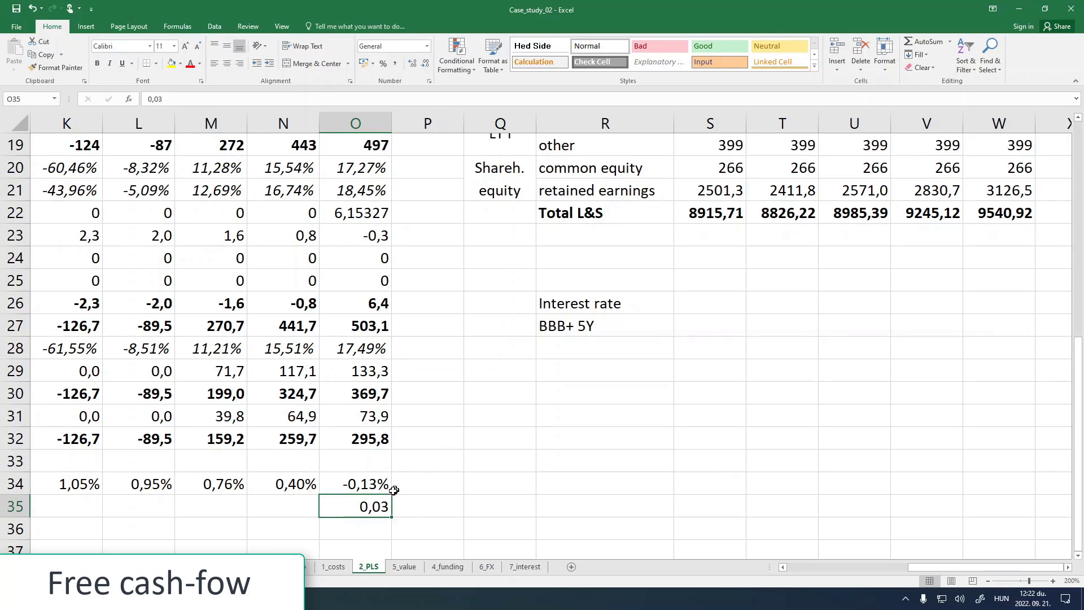
{"action": "left_click", "coordinate": [364, 489]}
{"action": "left_click", "coordinate": [49, 68]}
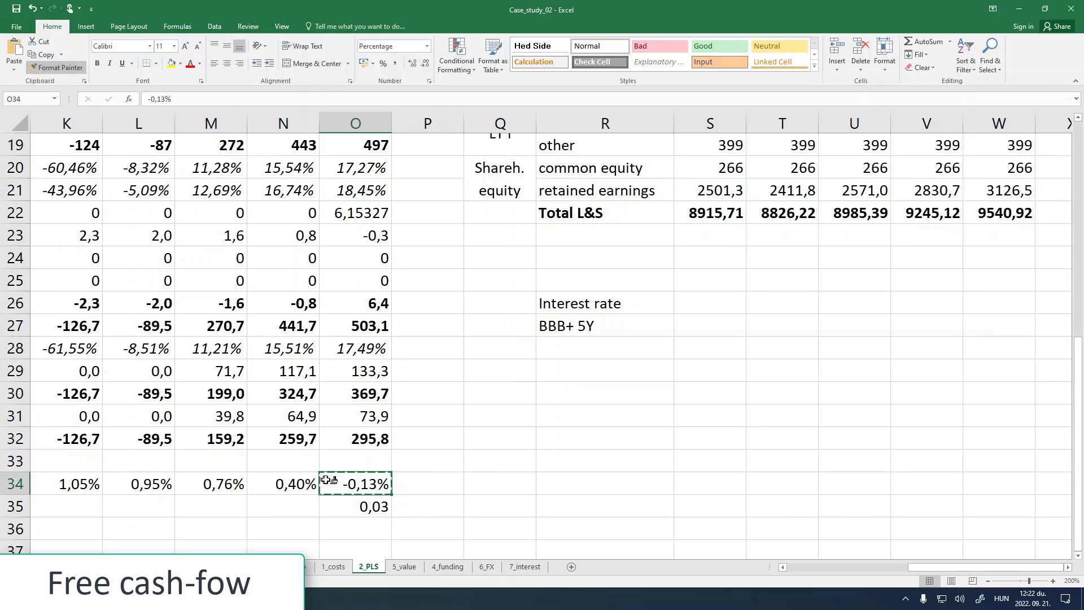
{"action": "left_click", "coordinate": [364, 507]}
{"action": "left_click", "coordinate": [432, 461]}
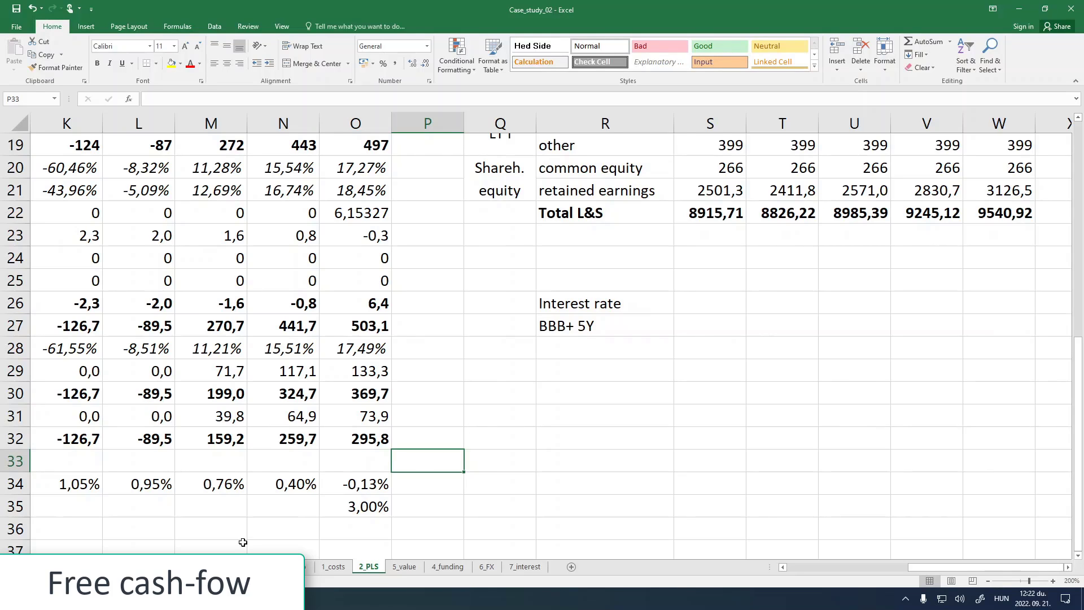
- Switch to the browser and open the Q&A forum of the International Financial Management course in CooSpace
{"action": "left_click", "coordinate": [243, 598]}
{"action": "left_click", "coordinate": [81, 19]}
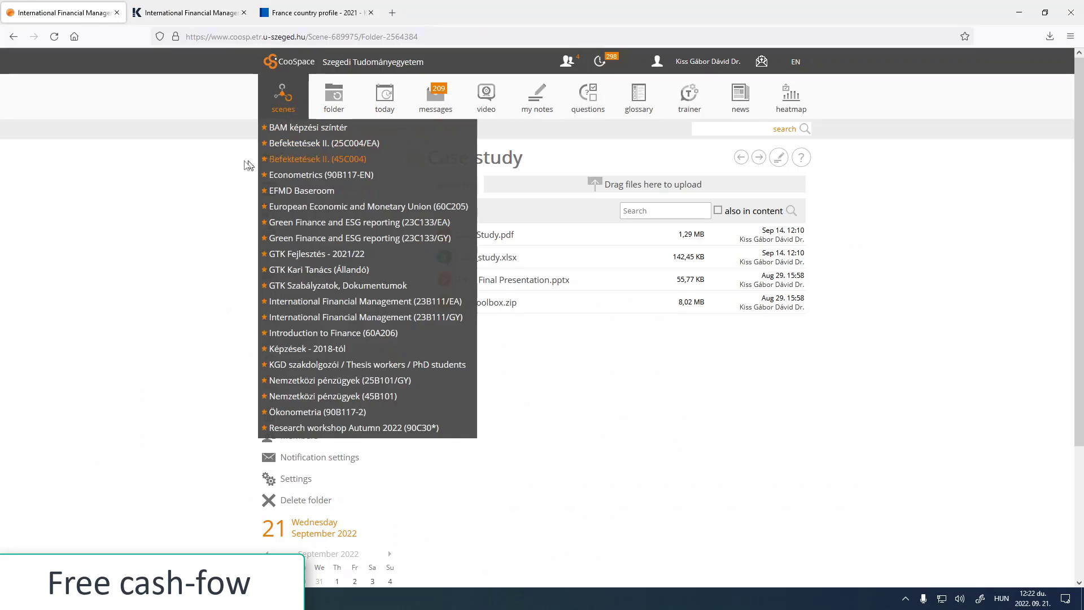
{"action": "left_click", "coordinate": [285, 159]}
{"action": "scroll", "coordinate": [460, 447], "scroll_direction": "down", "scroll_amount": 6}
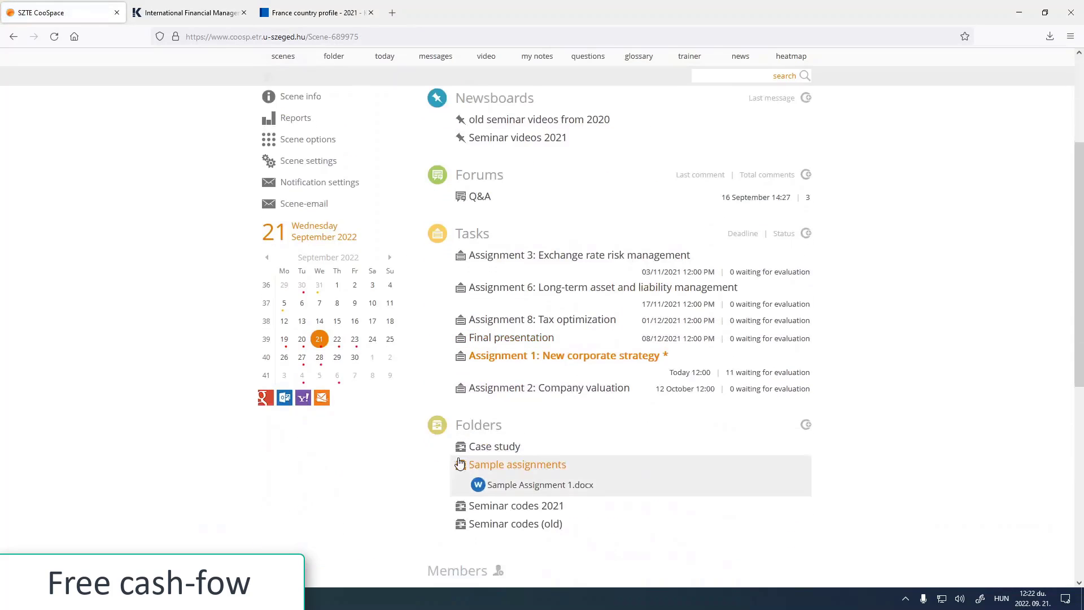
{"action": "scroll", "coordinate": [460, 456], "scroll_direction": "up", "scroll_amount": 2}
{"action": "left_click", "coordinate": [489, 144]}
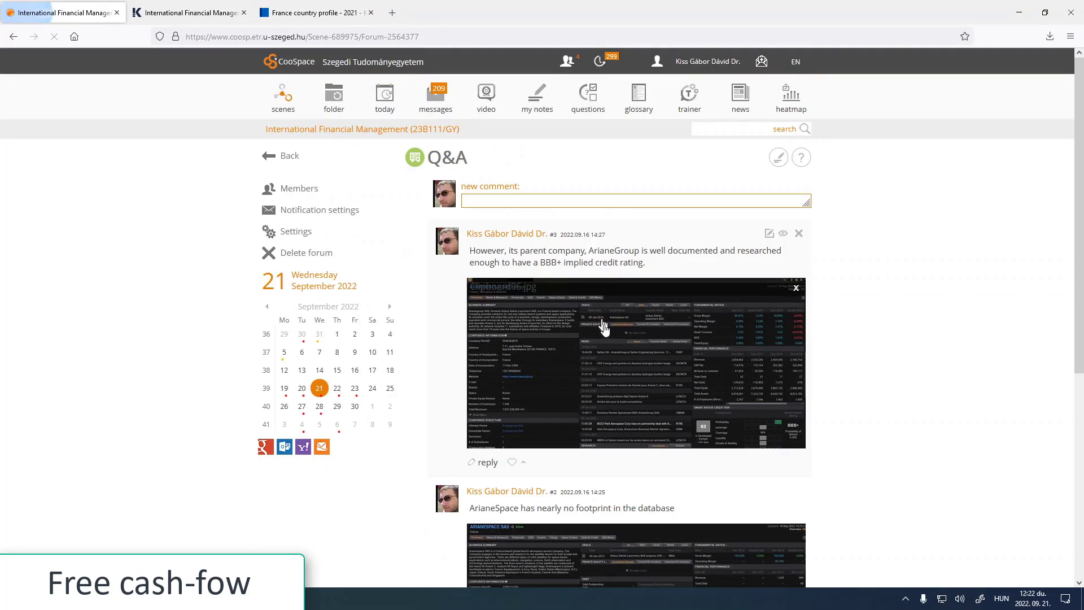
- Find the French corporate bond yield curves in the forum's first post and read the 5Y yields in the enlarged image
{"action": "scroll", "coordinate": [601, 324], "scroll_direction": "down", "scroll_amount": 3}
{"action": "scroll", "coordinate": [772, 397], "scroll_direction": "down", "scroll_amount": 3}
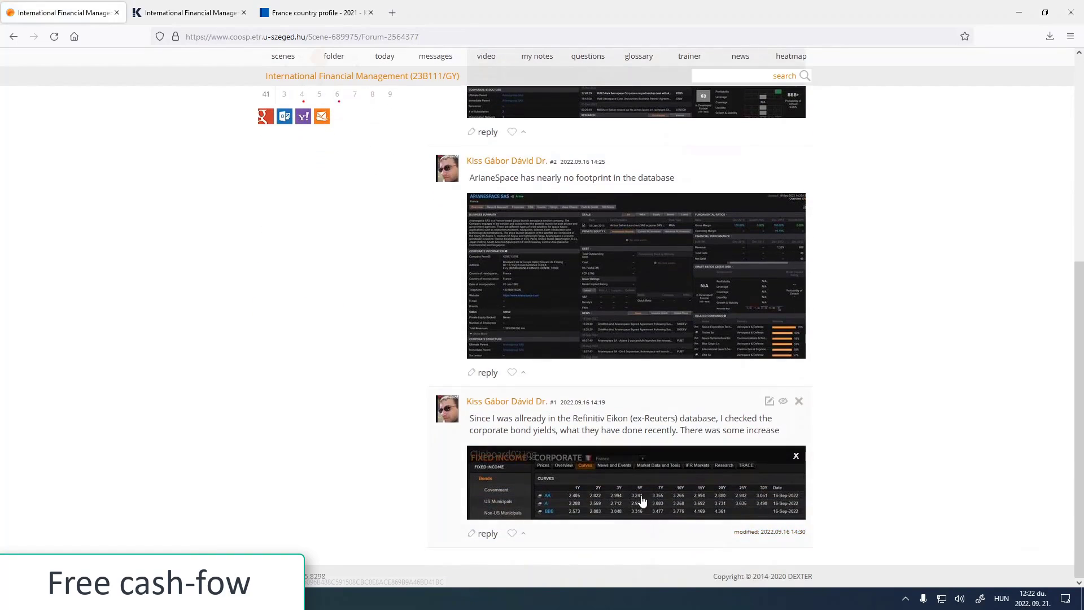
{"action": "left_click", "coordinate": [635, 500]}
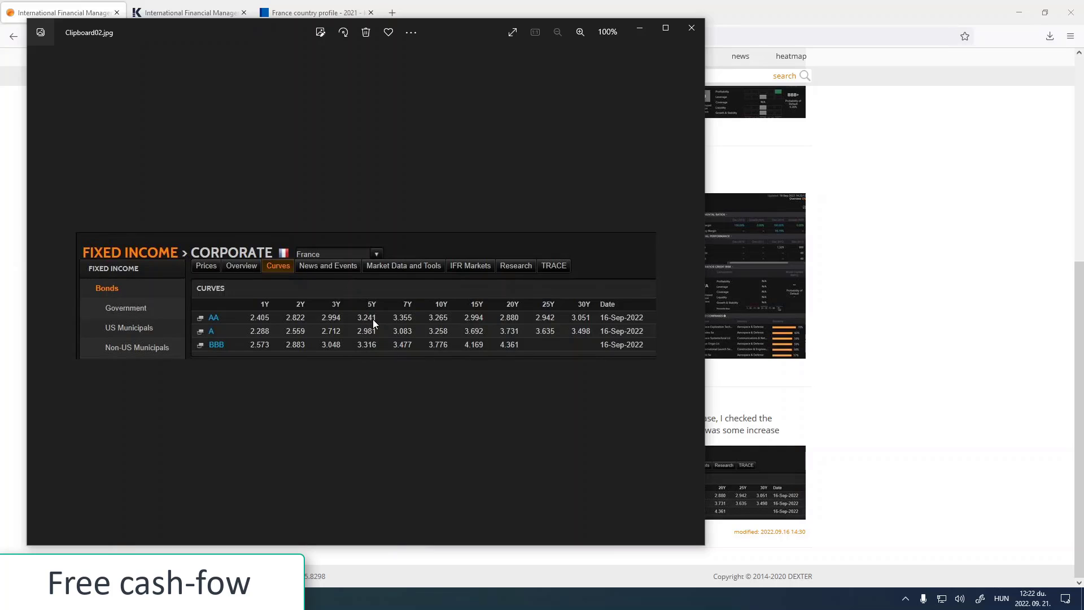
{"action": "left_click", "coordinate": [639, 32]}
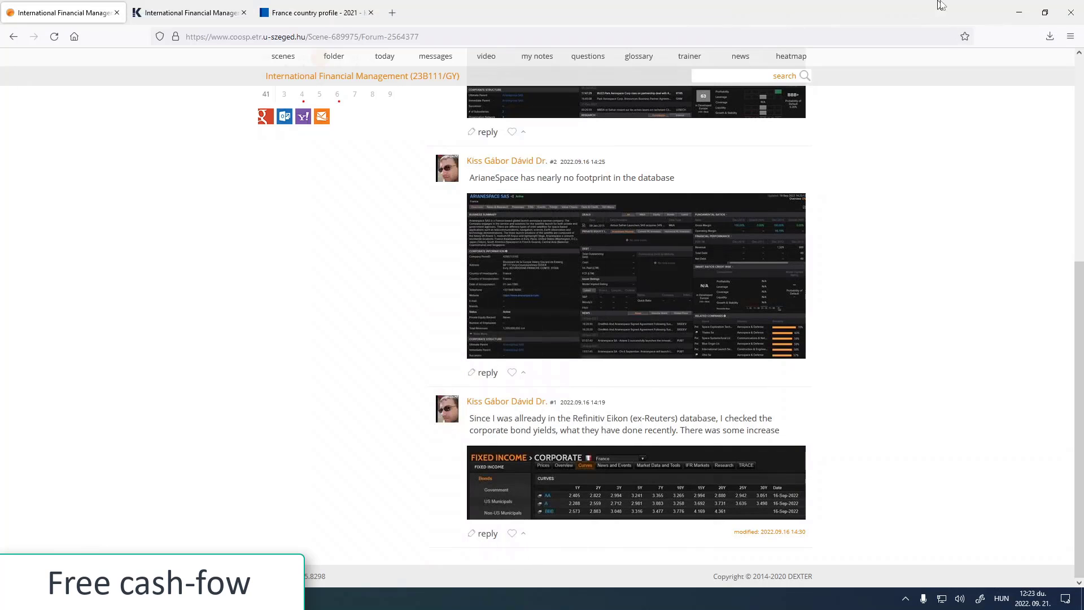
{"action": "left_click", "coordinate": [1019, 12]}
- Set the year 5 rate in O35 to 3,24%, check the O22 formula and return to the 5_value sheet
{"action": "left_click", "coordinate": [344, 508]}
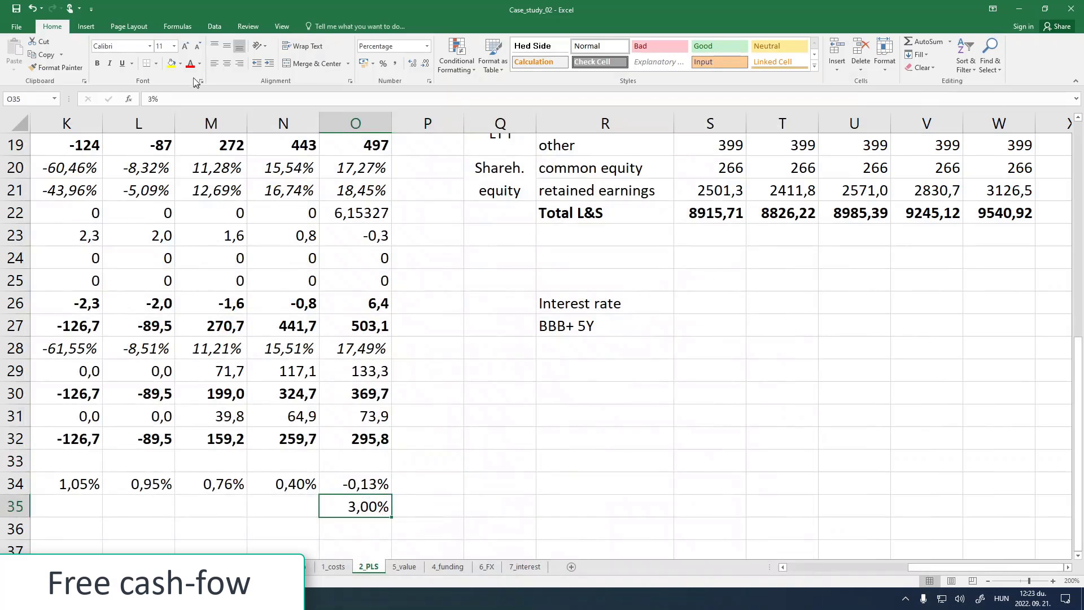
{"action": "left_click", "coordinate": [163, 96]}
{"action": "type", "text": "3,24"}
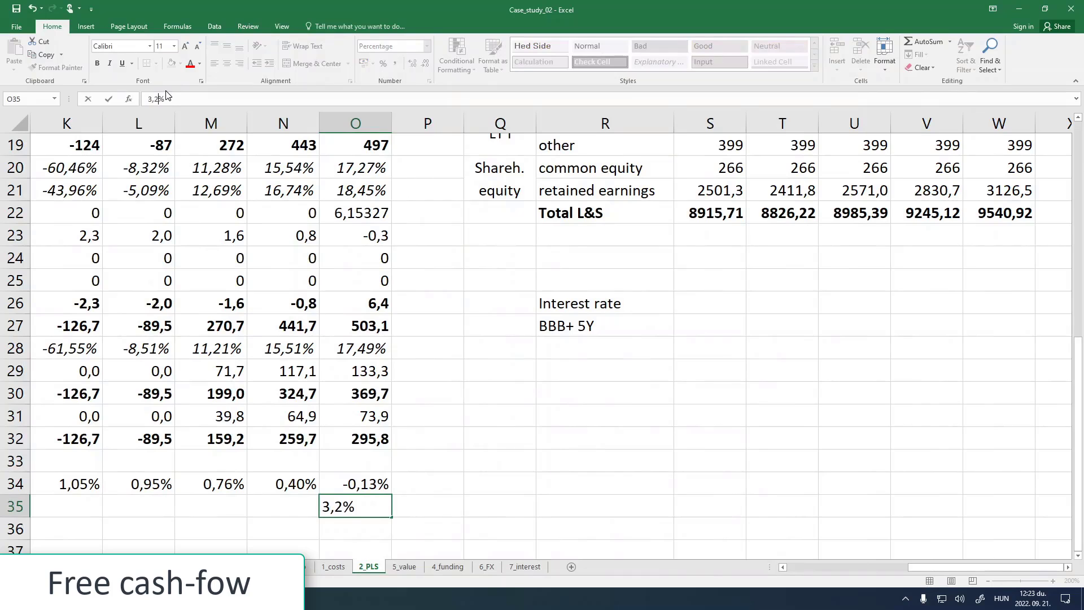
{"action": "key", "text": "Return"}
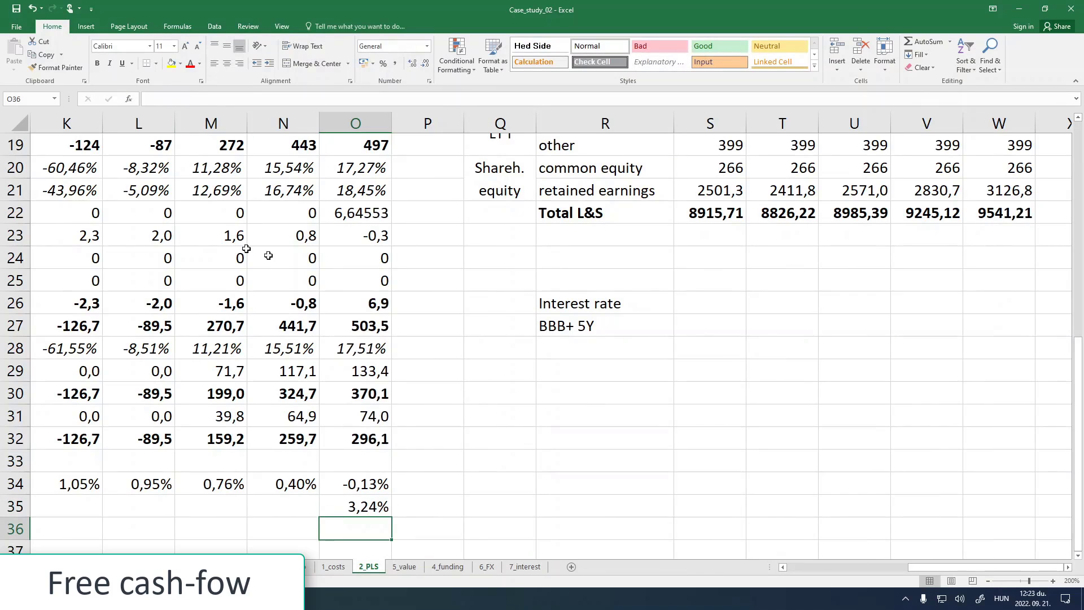
{"action": "left_click", "coordinate": [355, 213]}
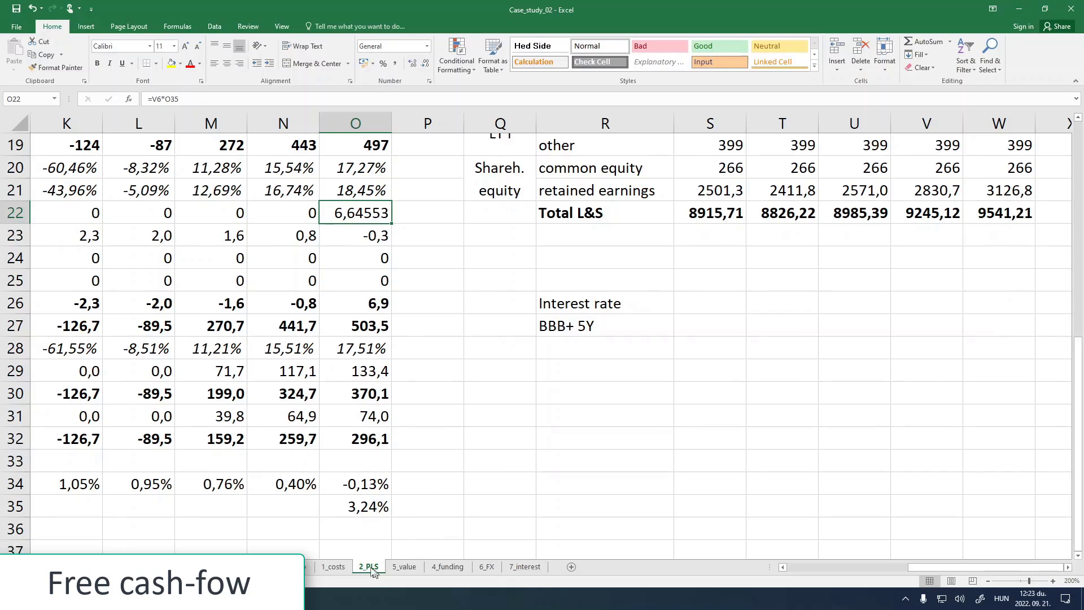
{"action": "left_click", "coordinate": [404, 567]}
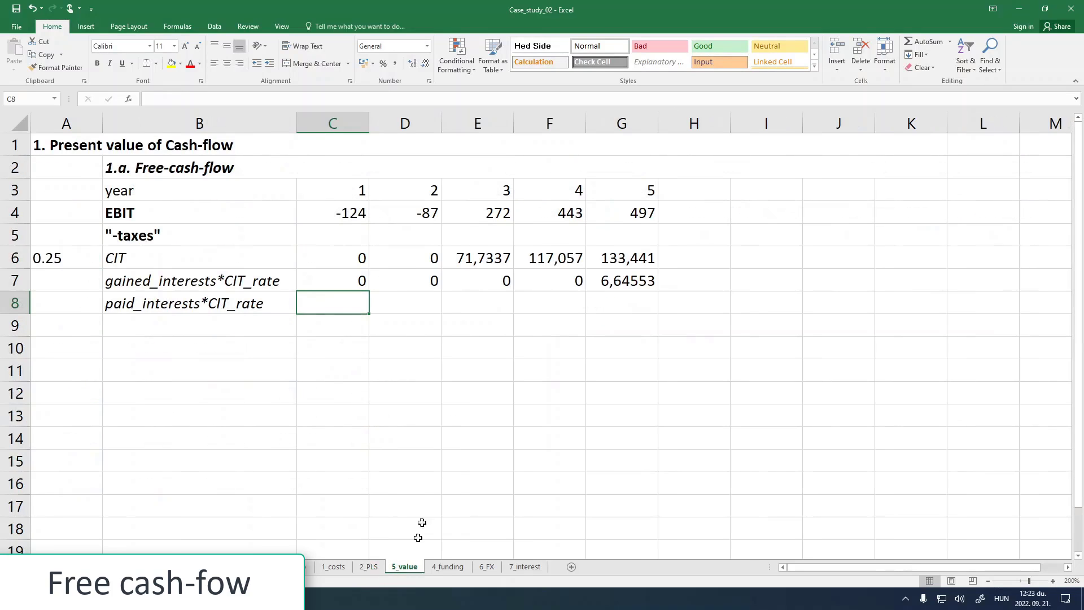
{"action": "left_click", "coordinate": [608, 279]}
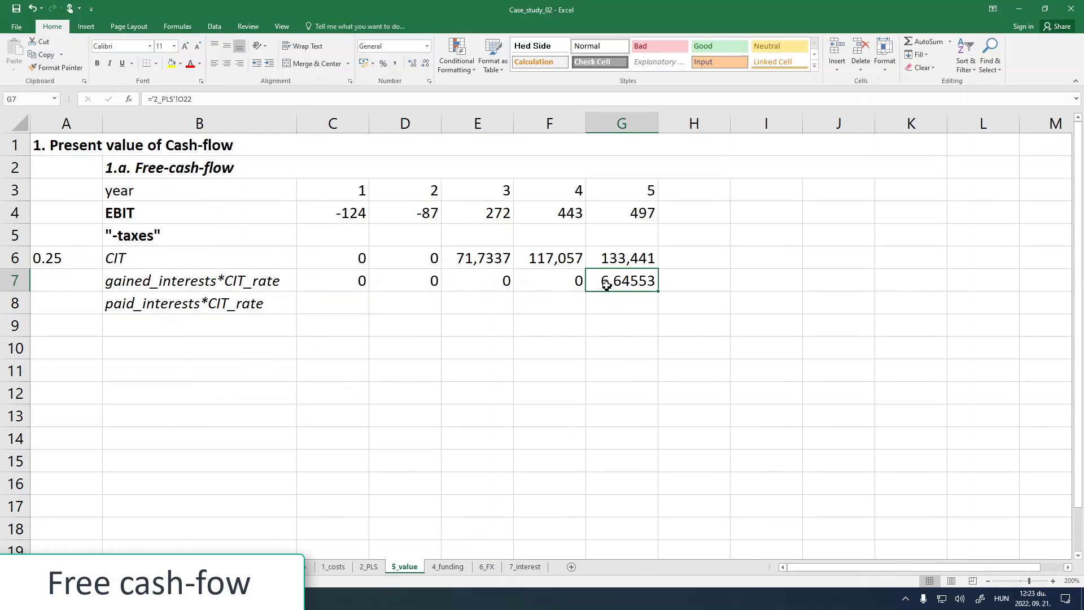
{"action": "left_click", "coordinate": [203, 102]}
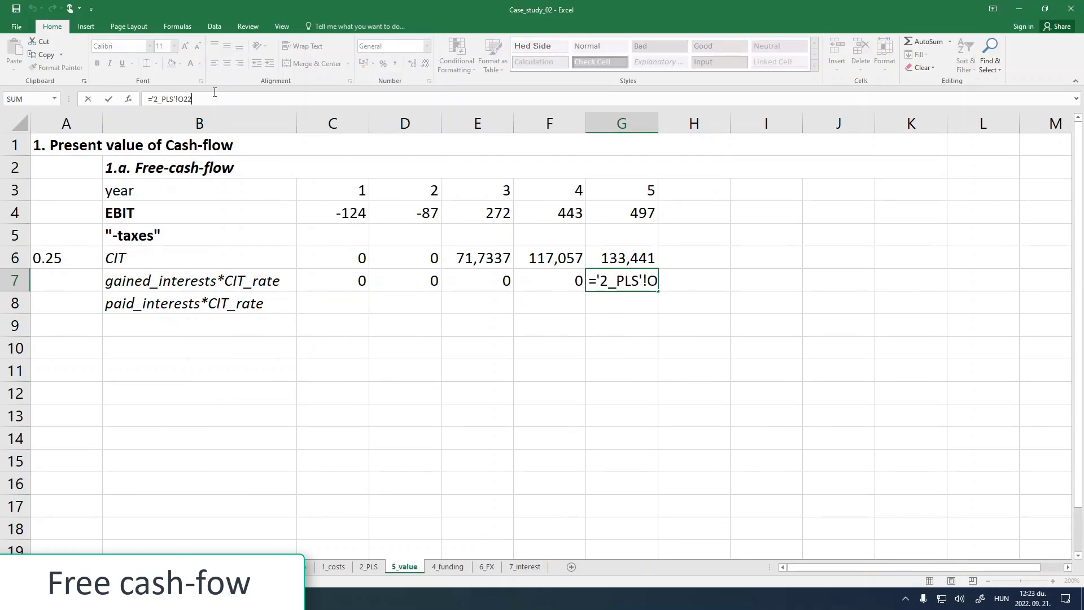
{"action": "left_click", "coordinate": [88, 100]}
- Correct the CIT rate in A6 to 0,25 with a decimal comma
{"action": "left_click", "coordinate": [66, 258]}
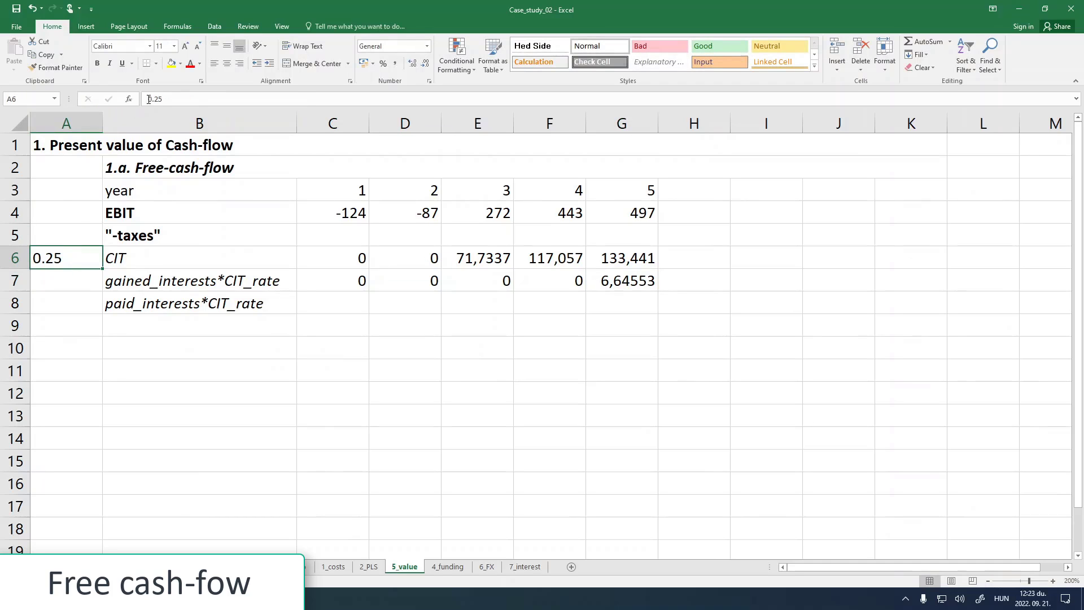
{"action": "left_click_drag", "start_coordinate": [152, 99], "coordinate": [156, 99]}
{"action": "type", "text": ","}
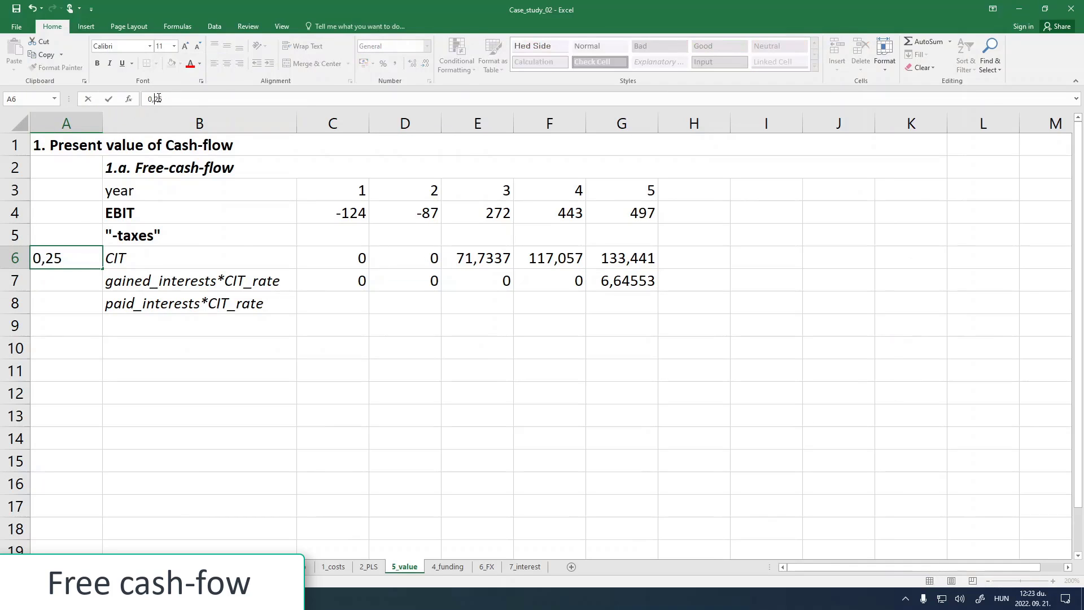
{"action": "key", "text": "Return"}
{"action": "left_click", "coordinate": [93, 254]}
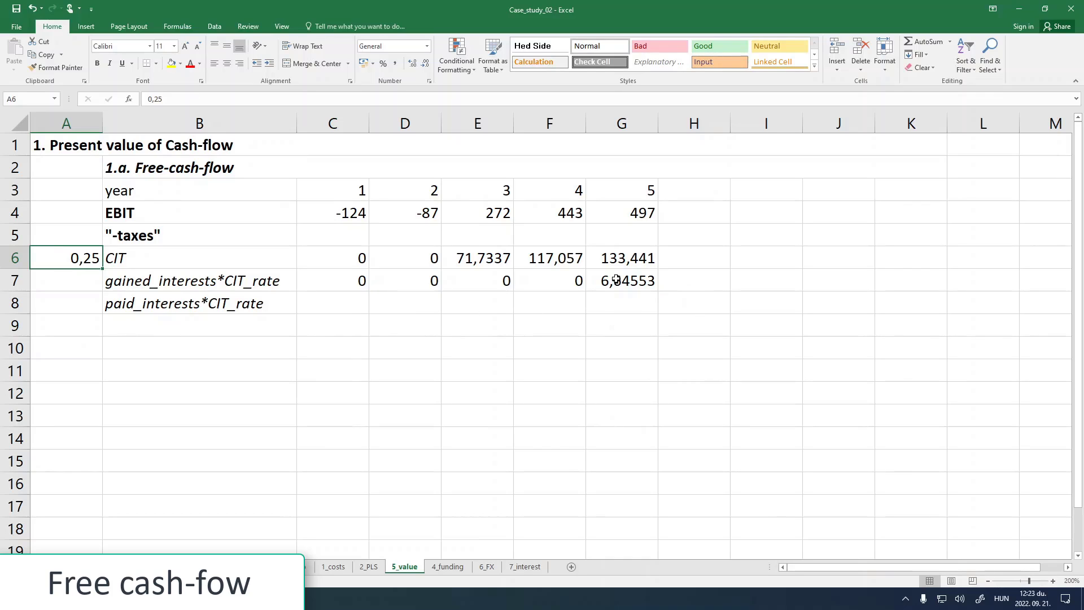
- Format the CIT rate in A6 as a percentage
{"action": "right_click", "coordinate": [72, 257]}
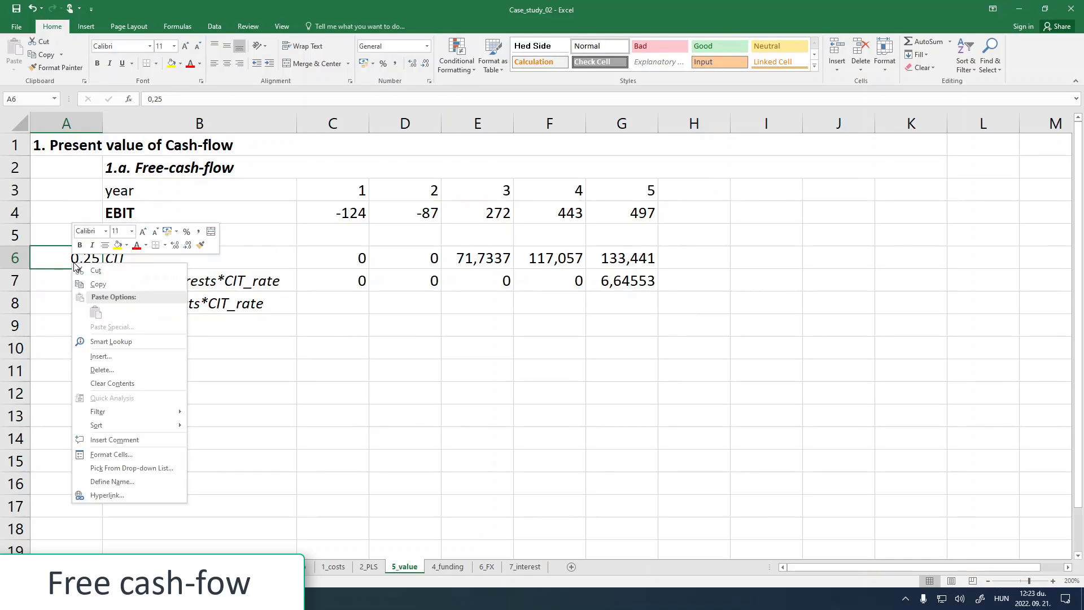
{"action": "left_click", "coordinate": [150, 458]}
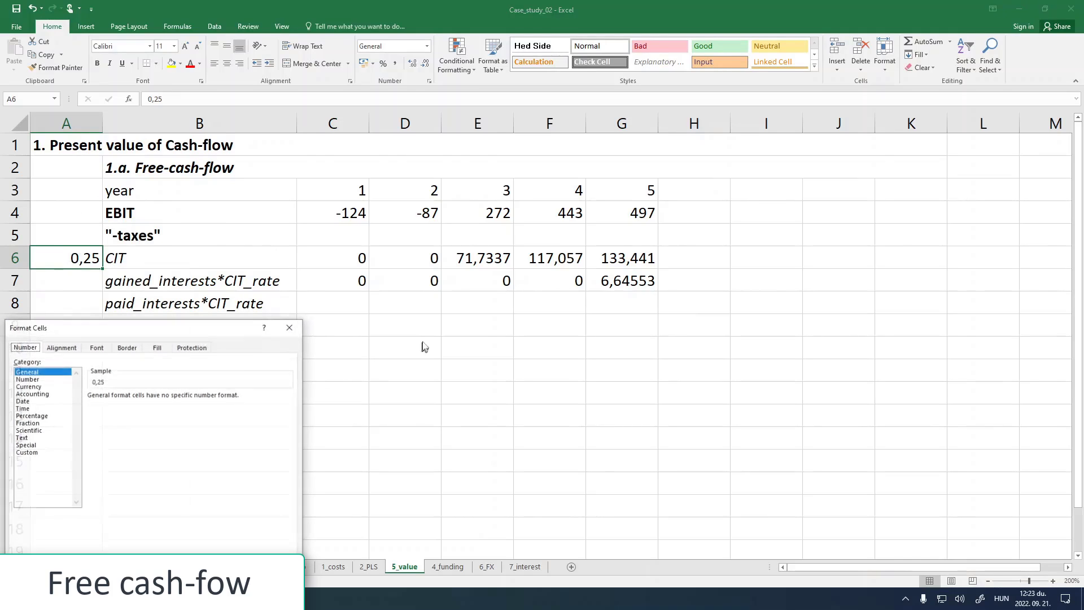
{"action": "left_click", "coordinate": [40, 379]}
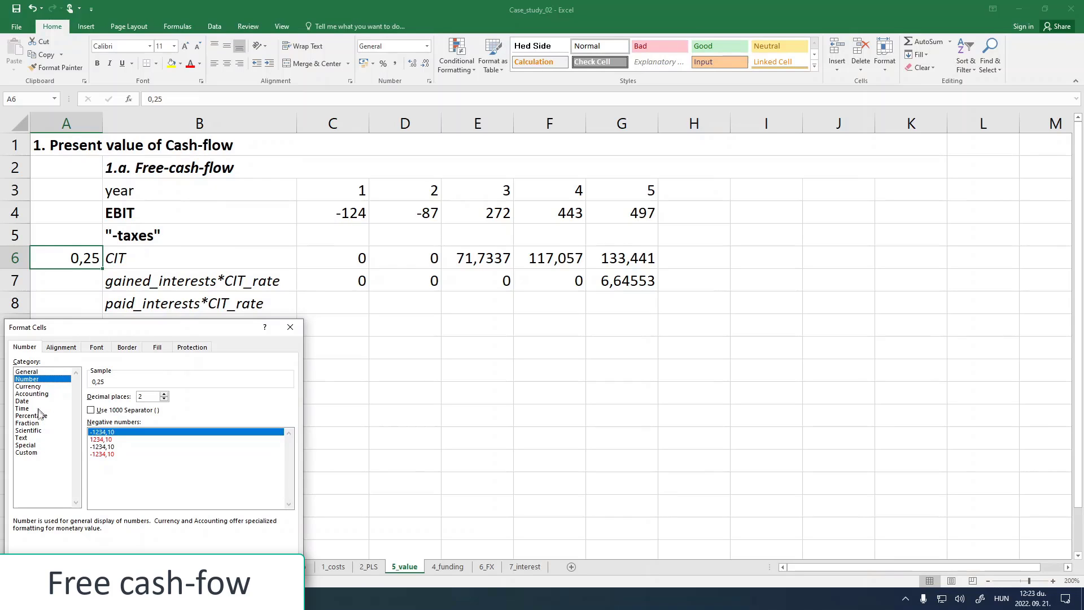
{"action": "left_click", "coordinate": [40, 415]}
{"action": "key", "text": "Return"}
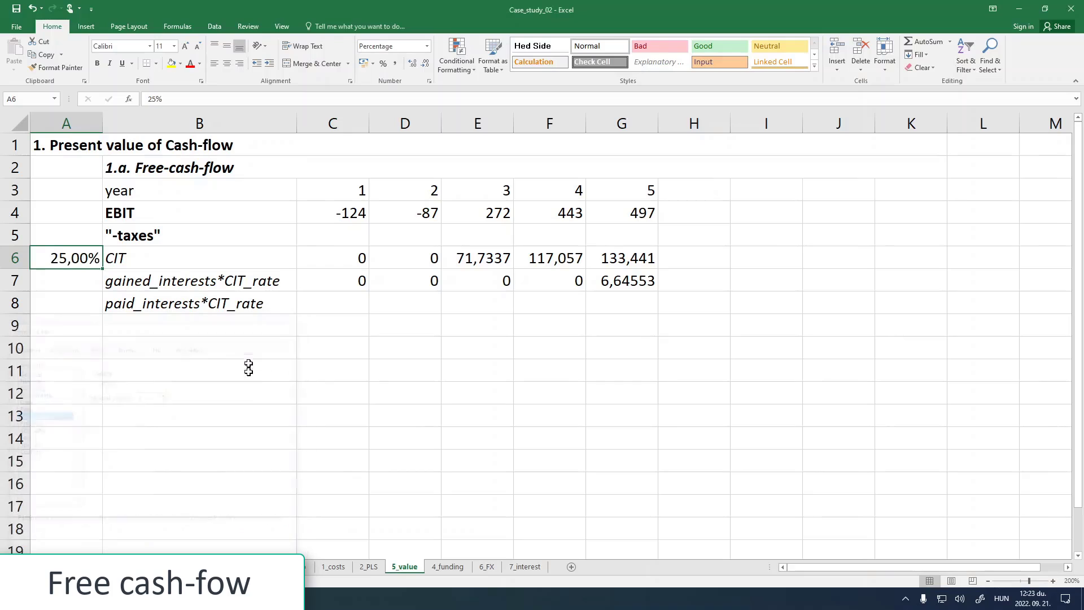
- Multiply the year 5 gained interests formula in G7 by the CIT rate in A6
{"action": "left_click", "coordinate": [612, 281]}
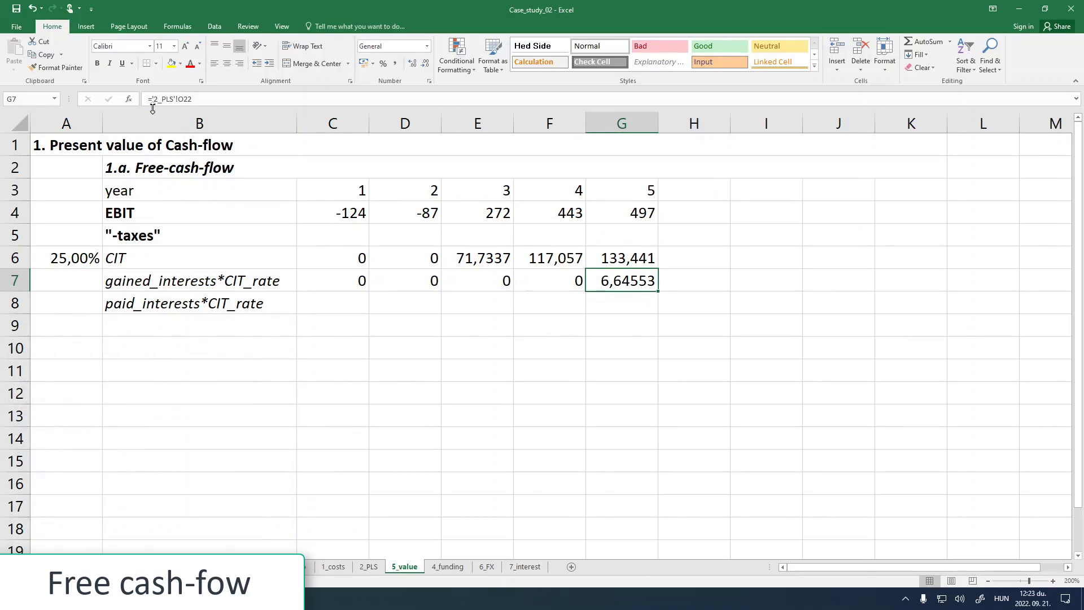
{"action": "left_click", "coordinate": [209, 100]}
{"action": "type", "text": "*"}
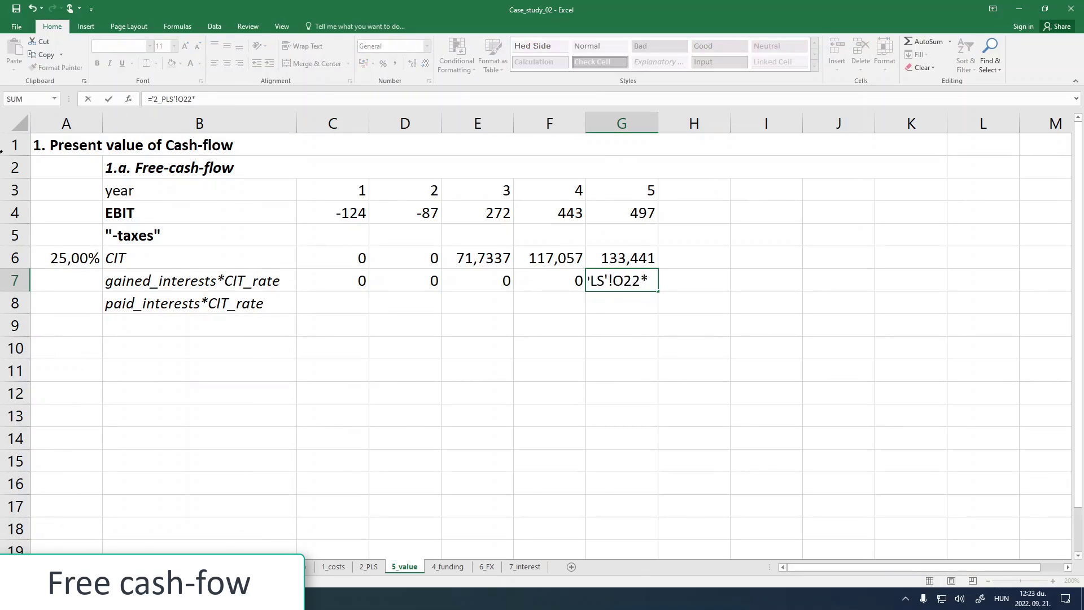
{"action": "left_click", "coordinate": [69, 258]}
{"action": "key", "text": "Return"}
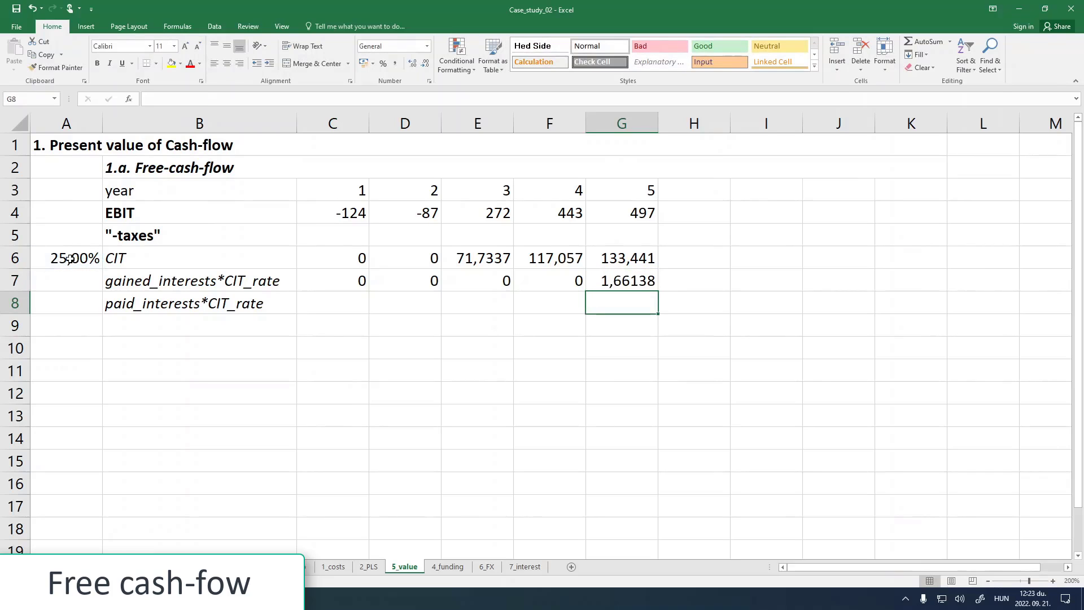
- Link the year 1 paid interests in C8 to K23 on the 2_PLS sheet
{"action": "left_click", "coordinate": [339, 302]}
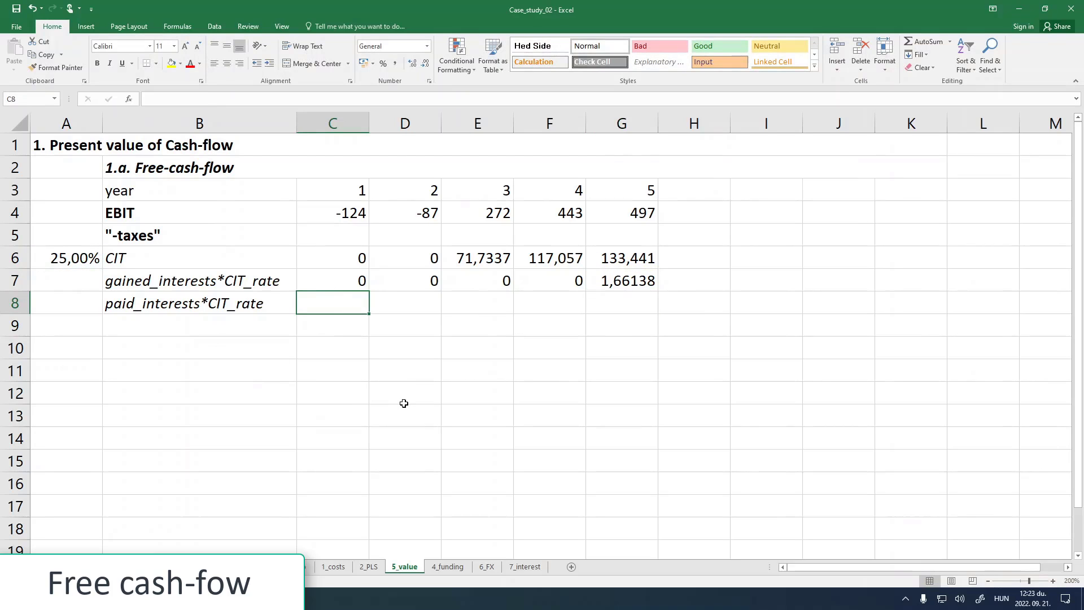
{"action": "type", "text": "="}
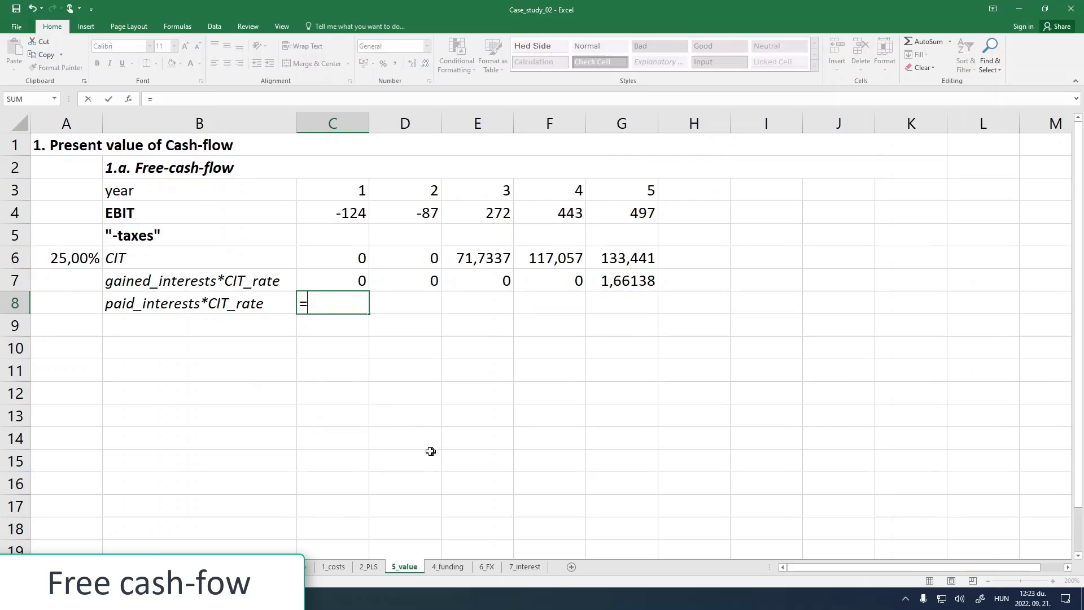
{"action": "left_click", "coordinate": [369, 566]}
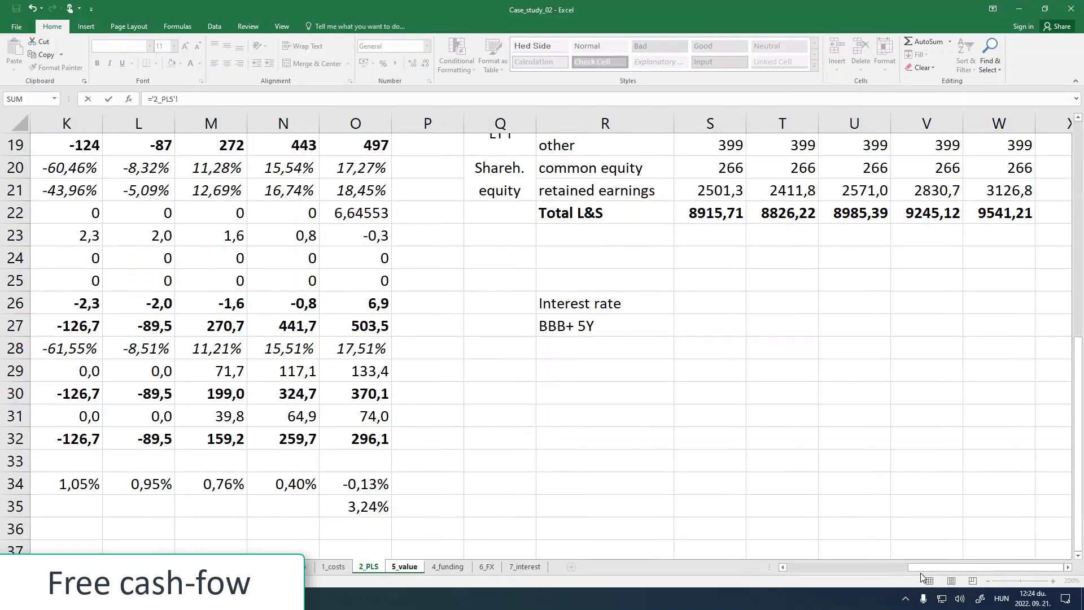
{"action": "left_click_drag", "start_coordinate": [922, 568], "coordinate": [886, 568]}
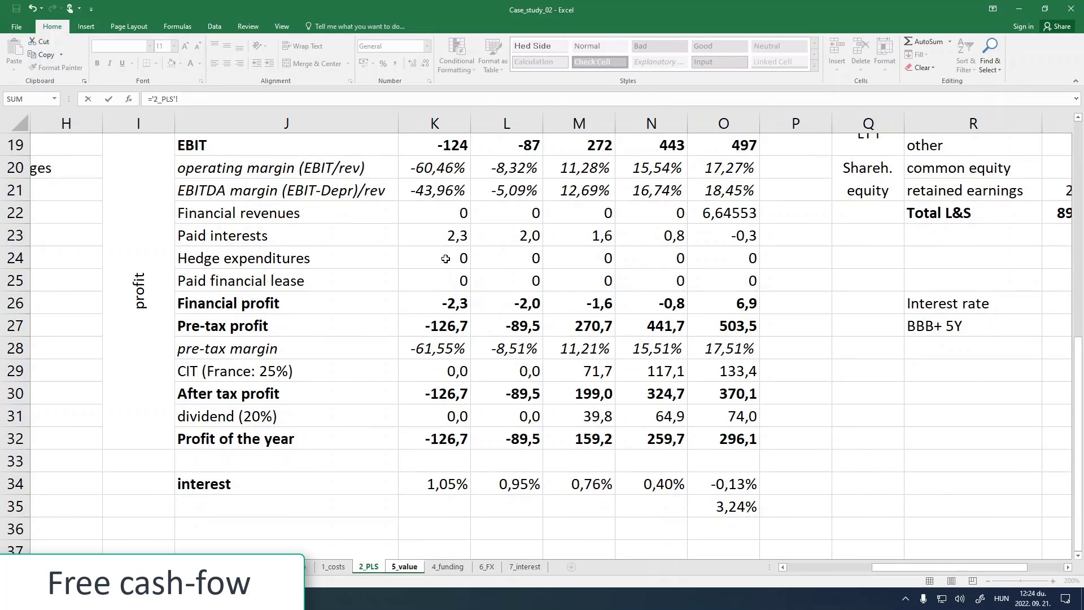
{"action": "left_click", "coordinate": [441, 234]}
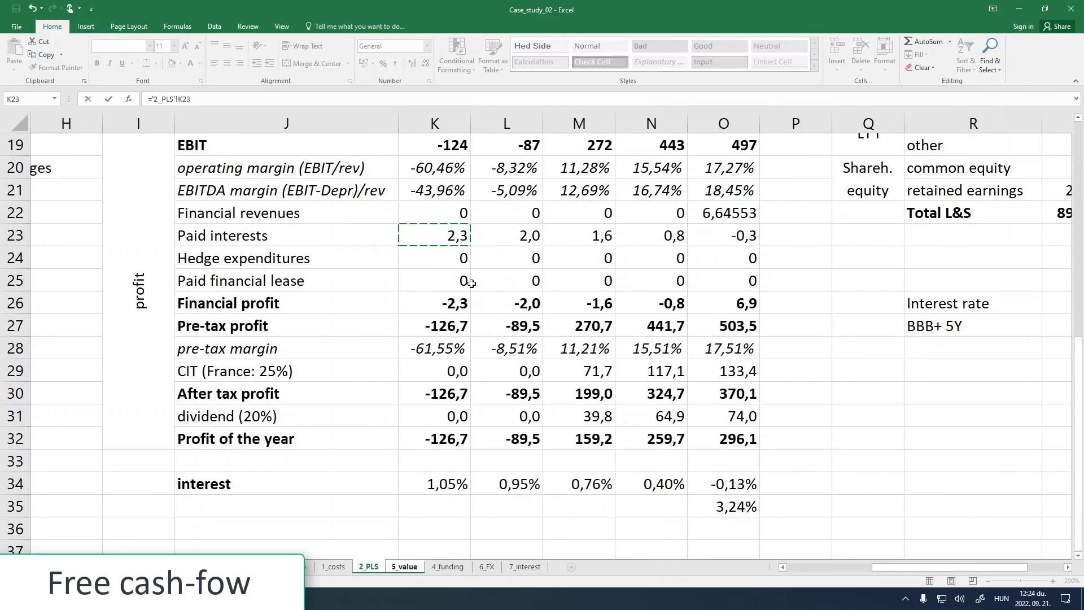
{"action": "key", "text": "Return"}
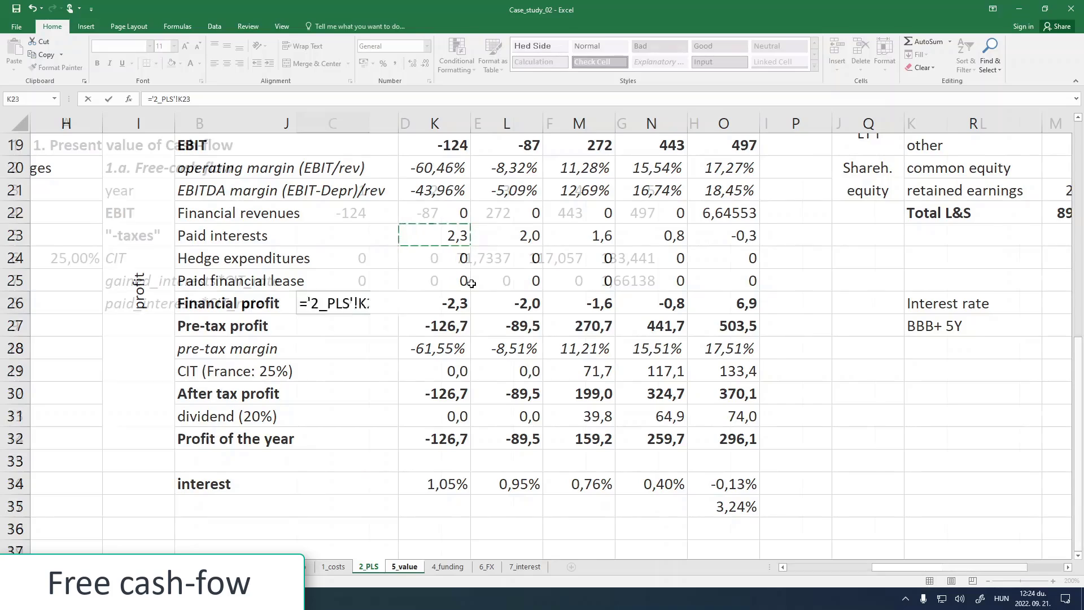
- Multiply the paid interests formula in C8 by the CIT rate using the absolute reference $A$6
{"action": "left_click", "coordinate": [360, 303]}
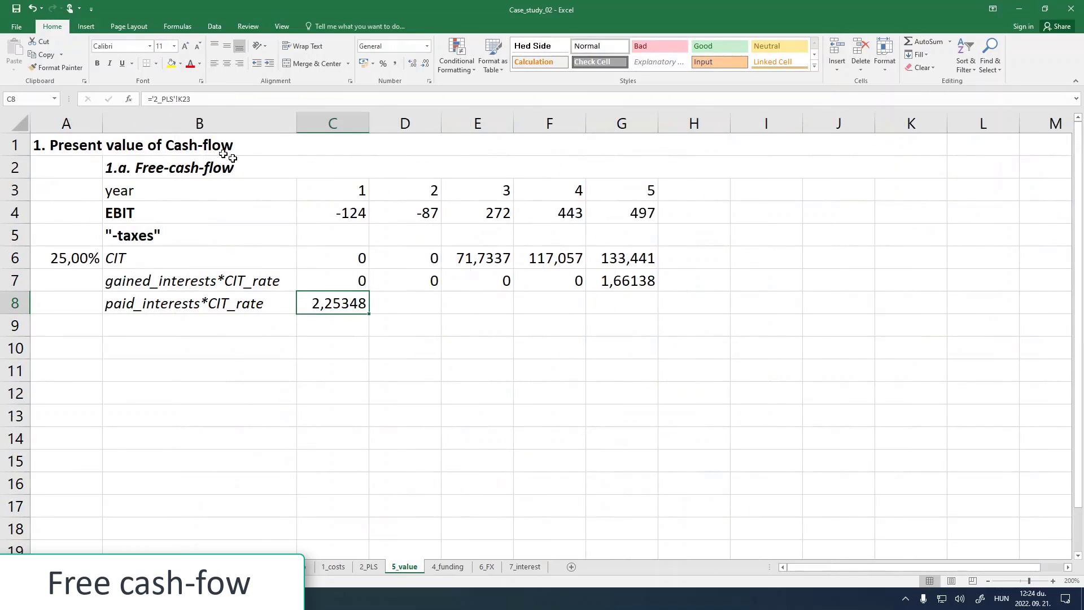
{"action": "left_click", "coordinate": [198, 99]}
{"action": "type", "text": "*"}
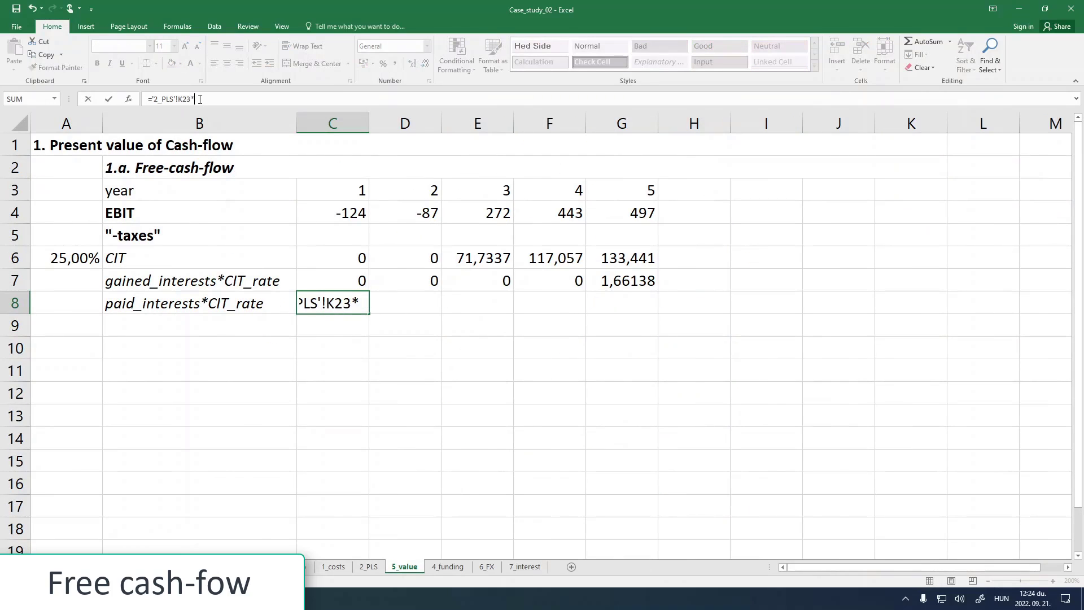
{"action": "left_click", "coordinate": [91, 255]}
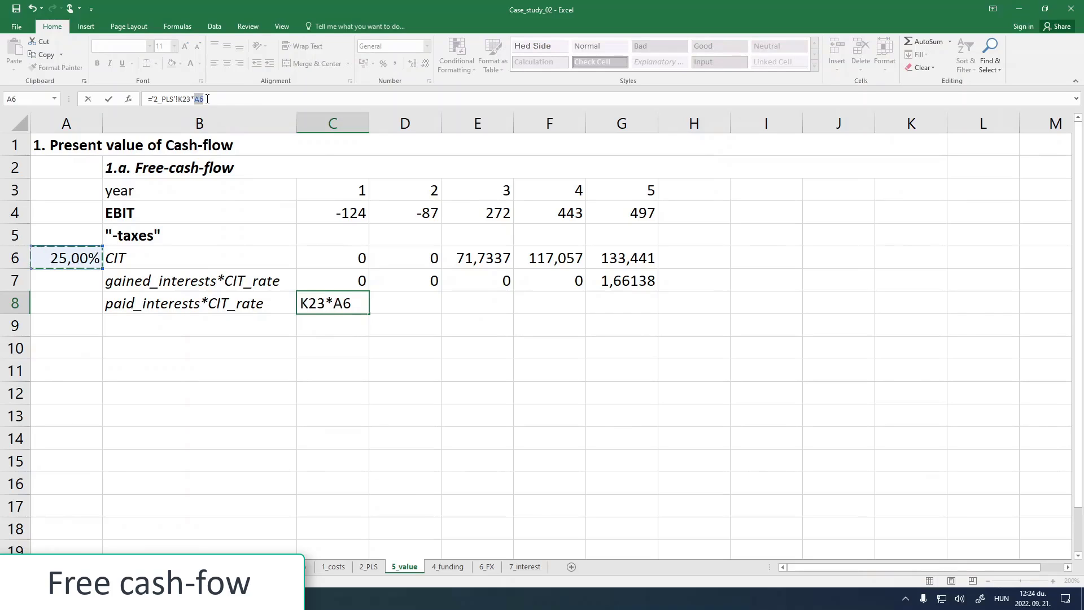
{"action": "key", "text": "F4"}
{"action": "key", "text": "Return"}
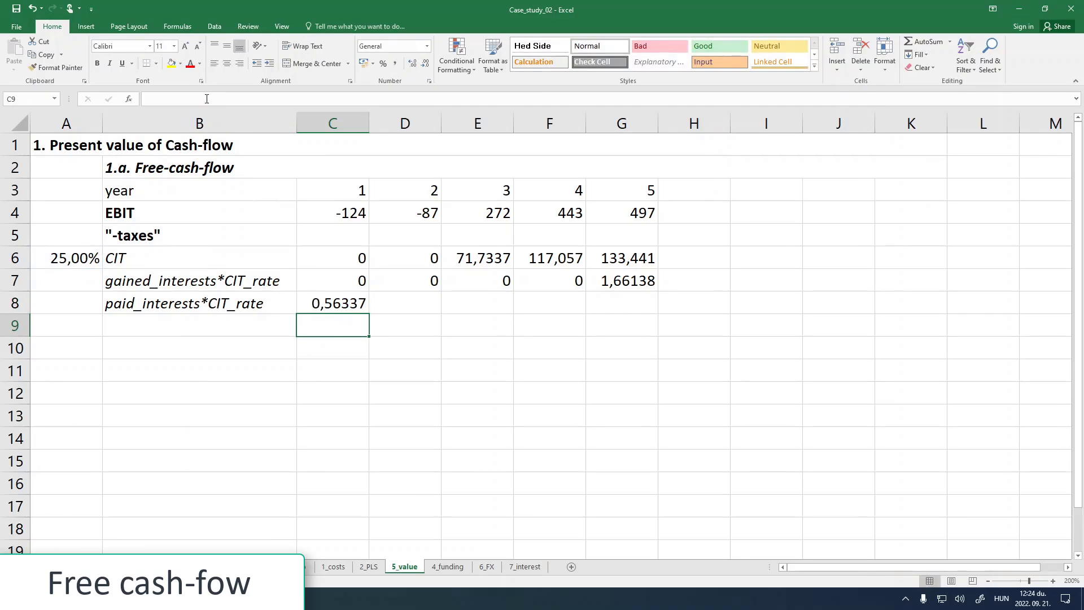
- Fill the paid interests formula from C8 across to G8 and italicise the tax component values in C6:G8
{"action": "left_click", "coordinate": [366, 310]}
{"action": "left_click_drag", "start_coordinate": [369, 314], "coordinate": [660, 315]}
{"action": "left_click", "coordinate": [345, 317]}
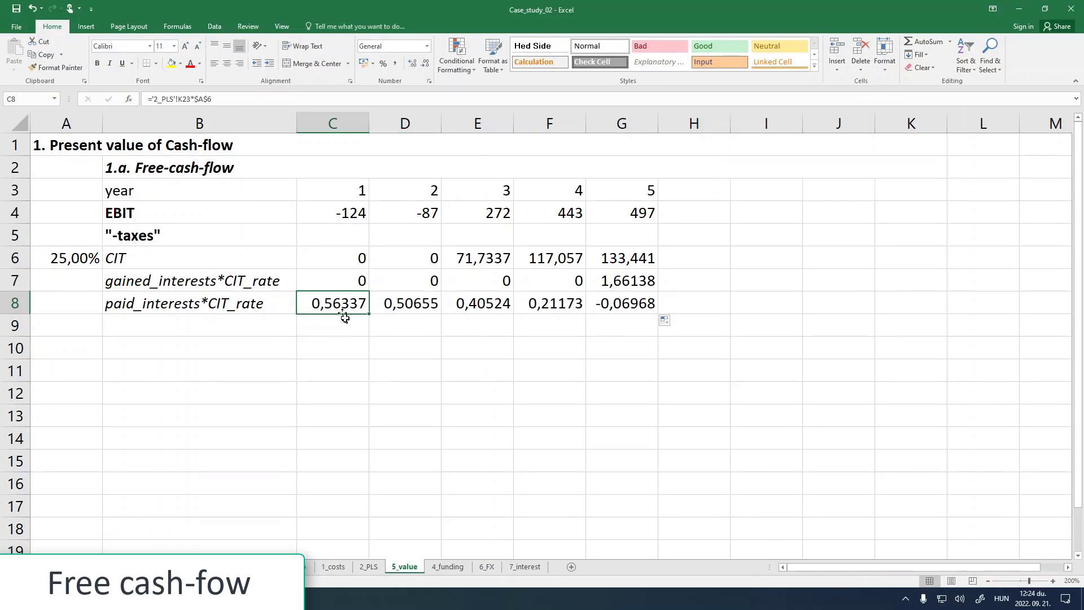
{"action": "left_click", "coordinate": [176, 99]}
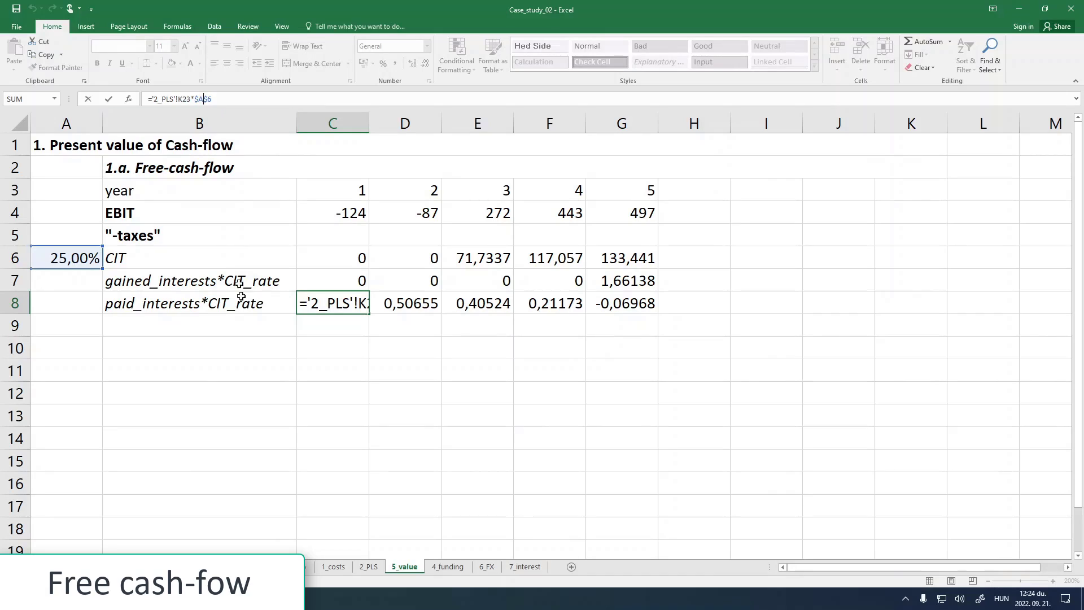
{"action": "left_click", "coordinate": [109, 100]}
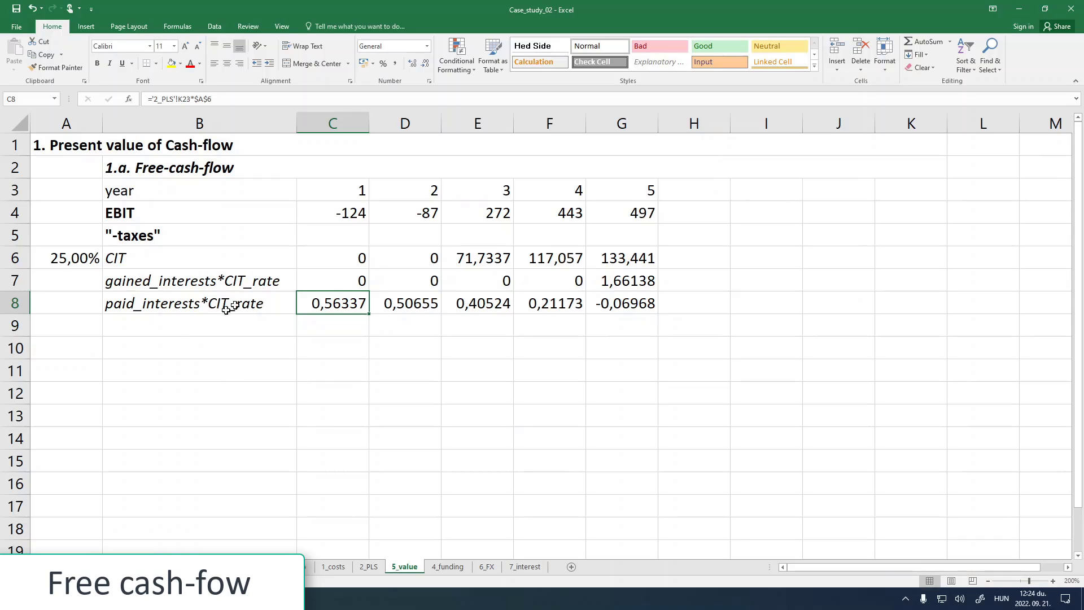
{"action": "left_click_drag", "start_coordinate": [330, 261], "coordinate": [624, 308]}
{"action": "left_click", "coordinate": [110, 63]}
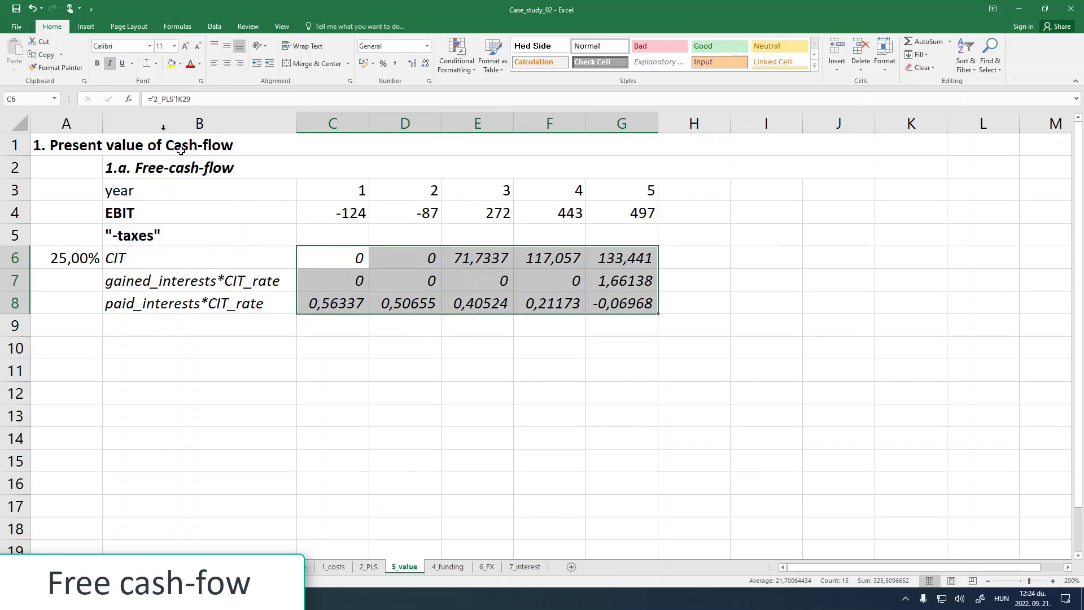
- Total the tax components in C5 with =C6+C7+C8 and fill the formula across to G5
{"action": "left_click", "coordinate": [327, 231]}
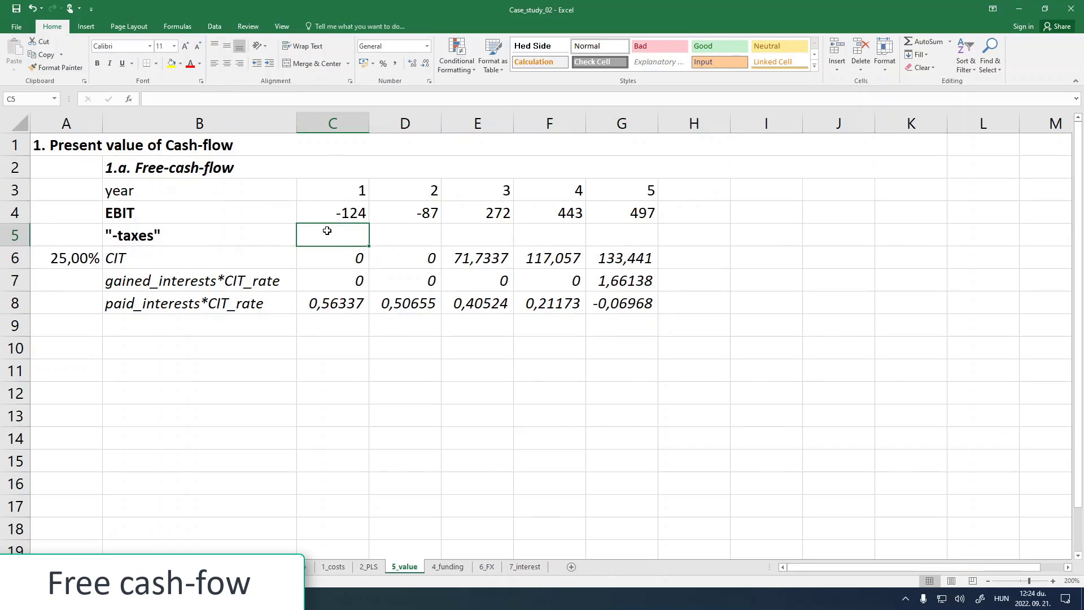
{"action": "type", "text": "="}
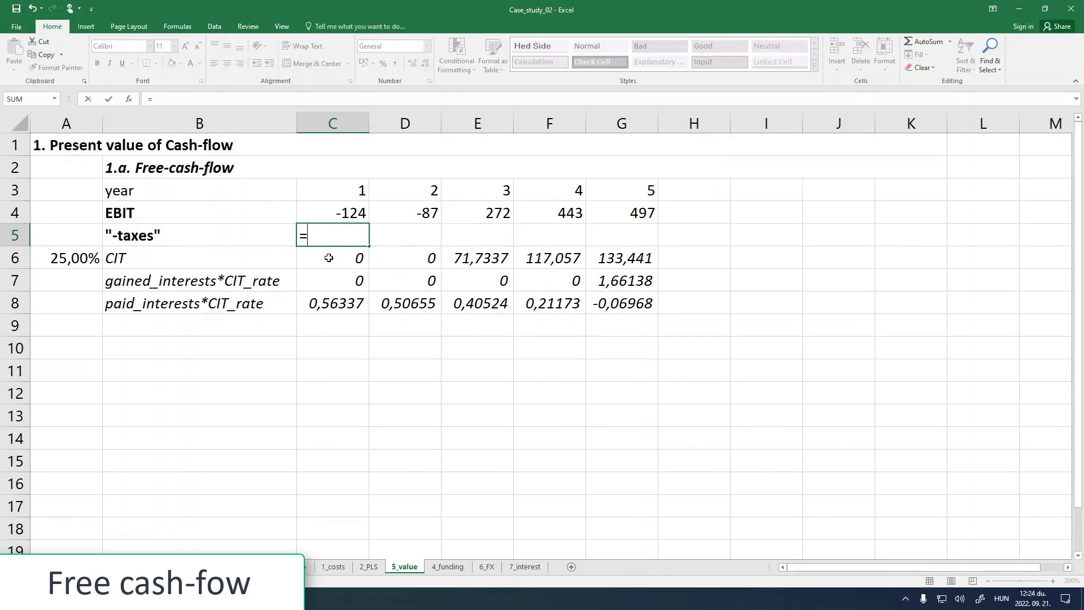
{"action": "left_click", "coordinate": [329, 258]}
{"action": "type", "text": "+"}
{"action": "left_click", "coordinate": [327, 279]}
{"action": "type", "text": "+"}
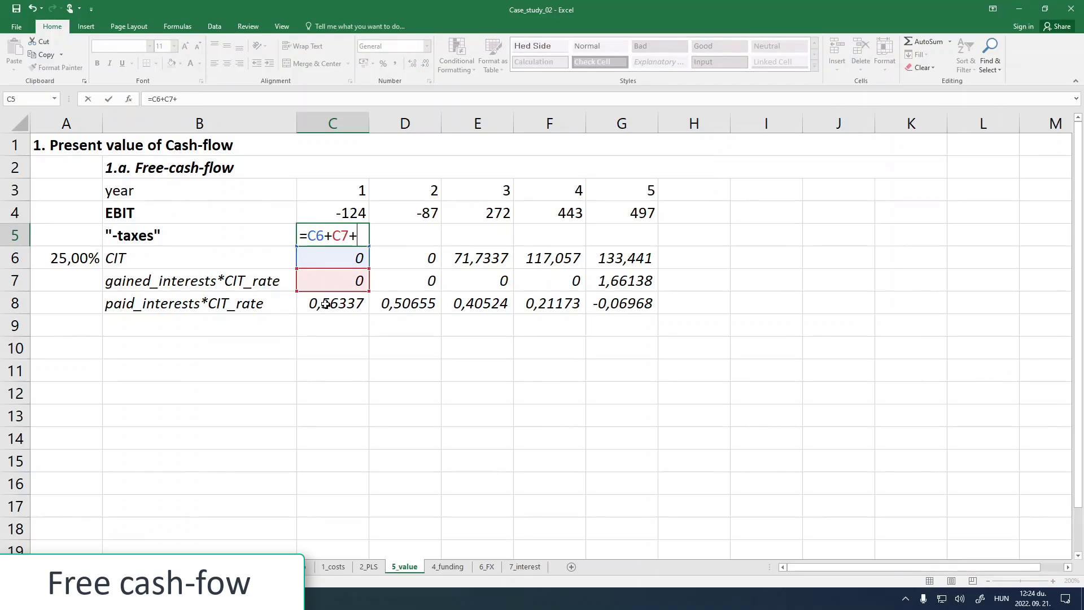
{"action": "left_click", "coordinate": [326, 305]}
{"action": "key", "text": "Return"}
{"action": "left_click", "coordinate": [353, 240]}
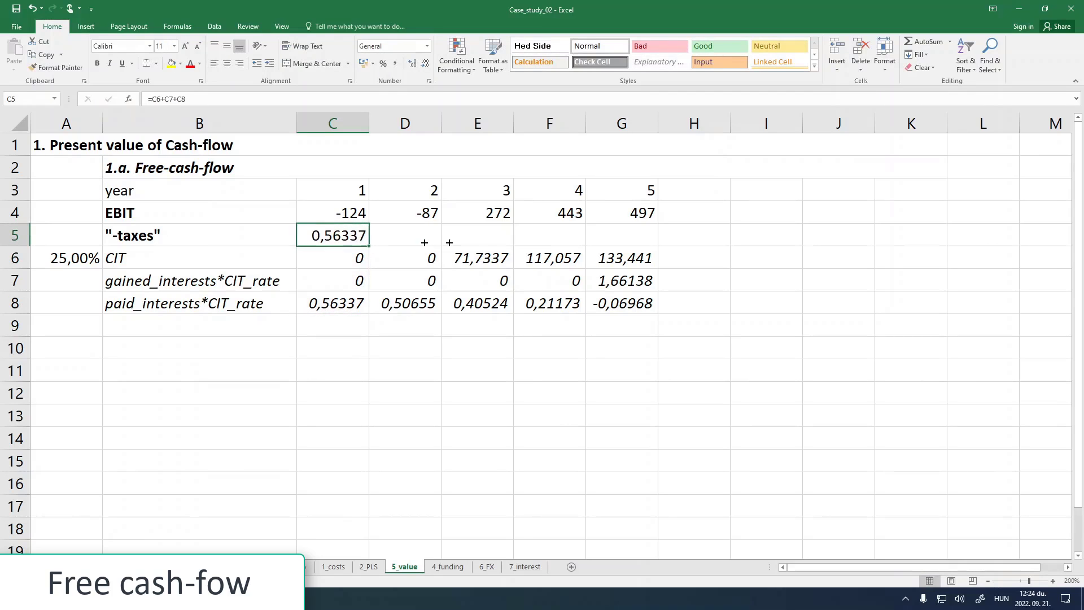
{"action": "left_click_drag", "start_coordinate": [424, 242], "coordinate": [627, 243]}
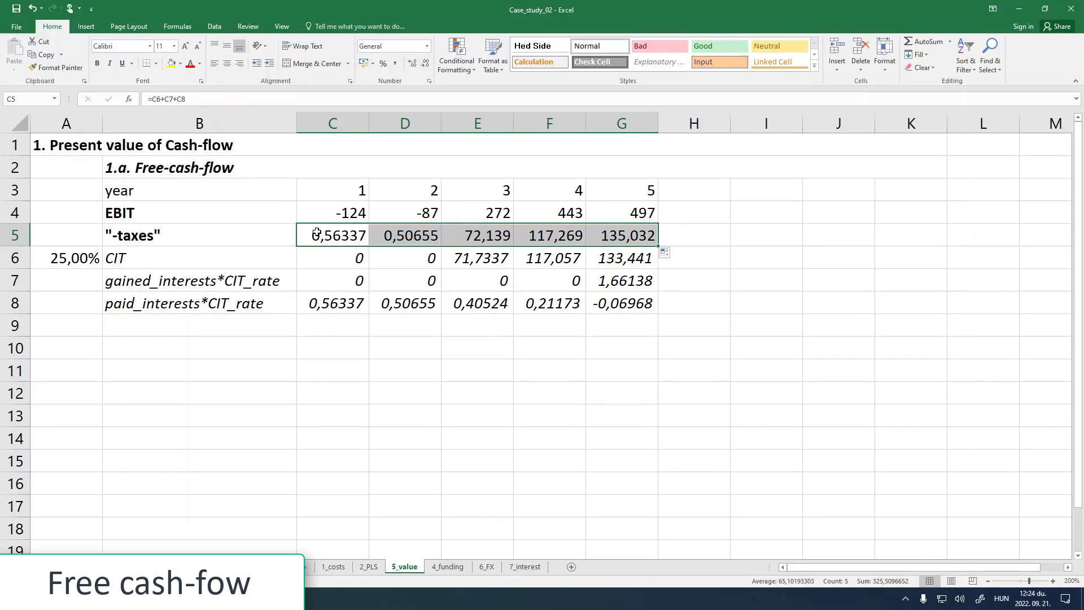
- Copy the word "depreciation" from the Free Cash Flow list in the browser's PDF notes into B9 of the 5_value sheet
{"action": "left_click", "coordinate": [179, 330]}
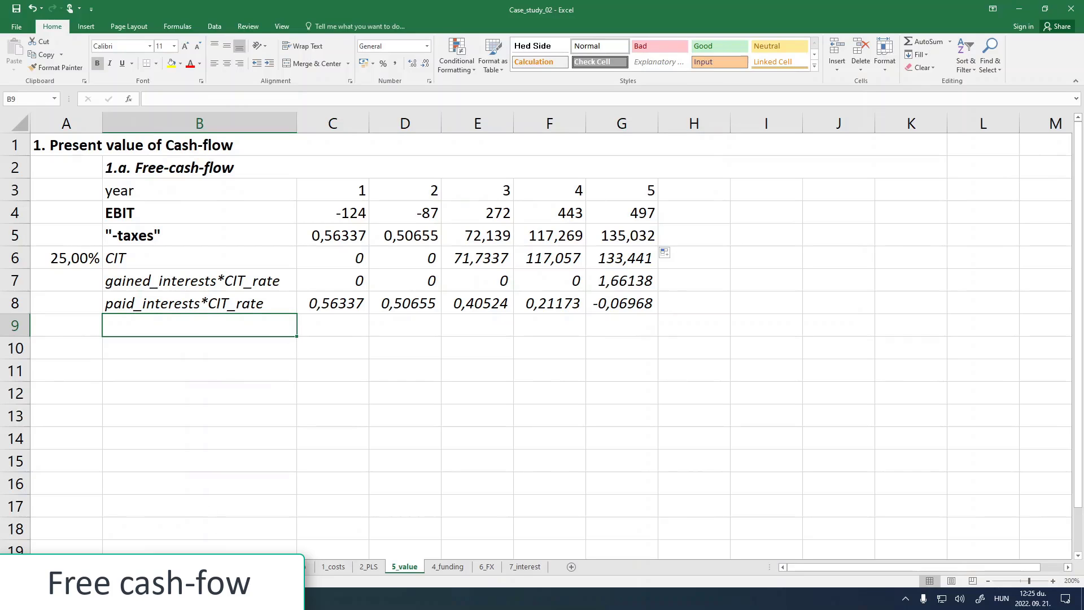
{"action": "key", "text": "alt+Tab"}
{"action": "left_click", "coordinate": [192, 14]}
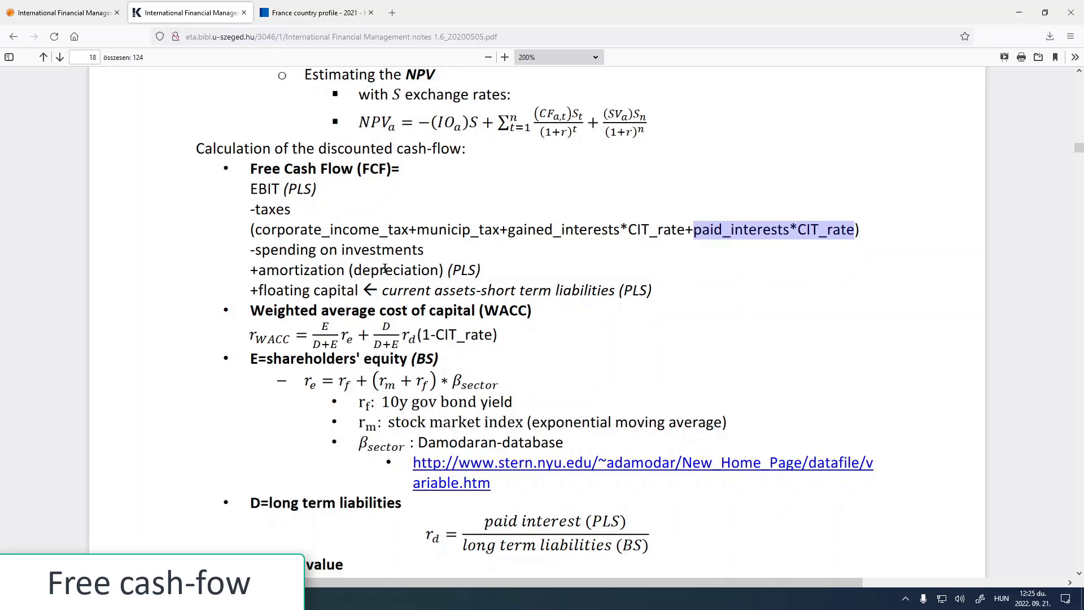
{"action": "left_click_drag", "start_coordinate": [253, 249], "coordinate": [428, 255]}
{"action": "left_click_drag", "start_coordinate": [354, 270], "coordinate": [439, 270]}
{"action": "key", "text": "ctrl+c"}
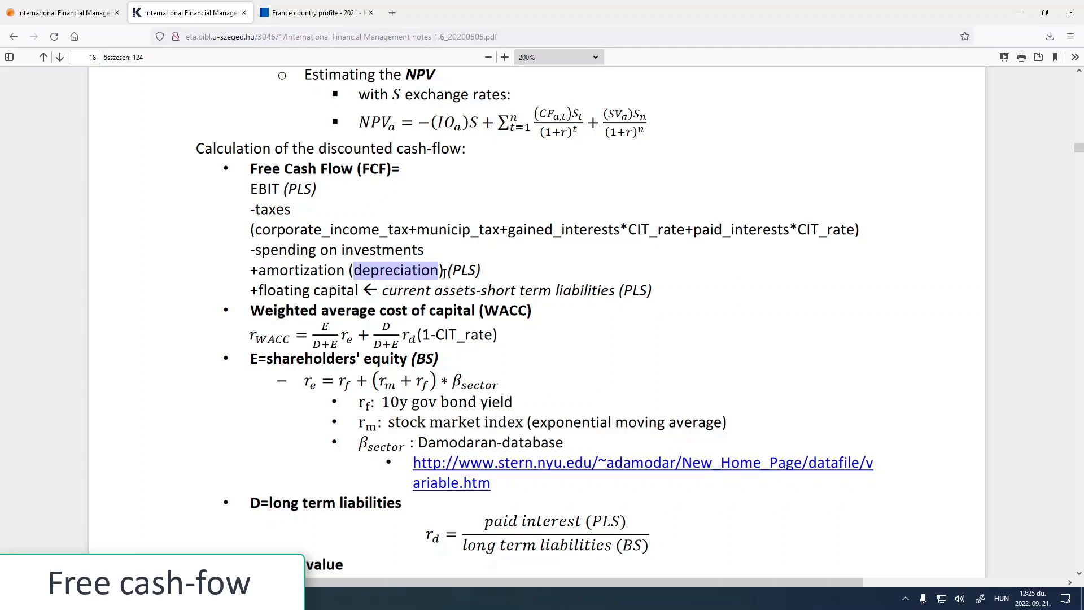
{"action": "key", "text": "alt+Tab"}
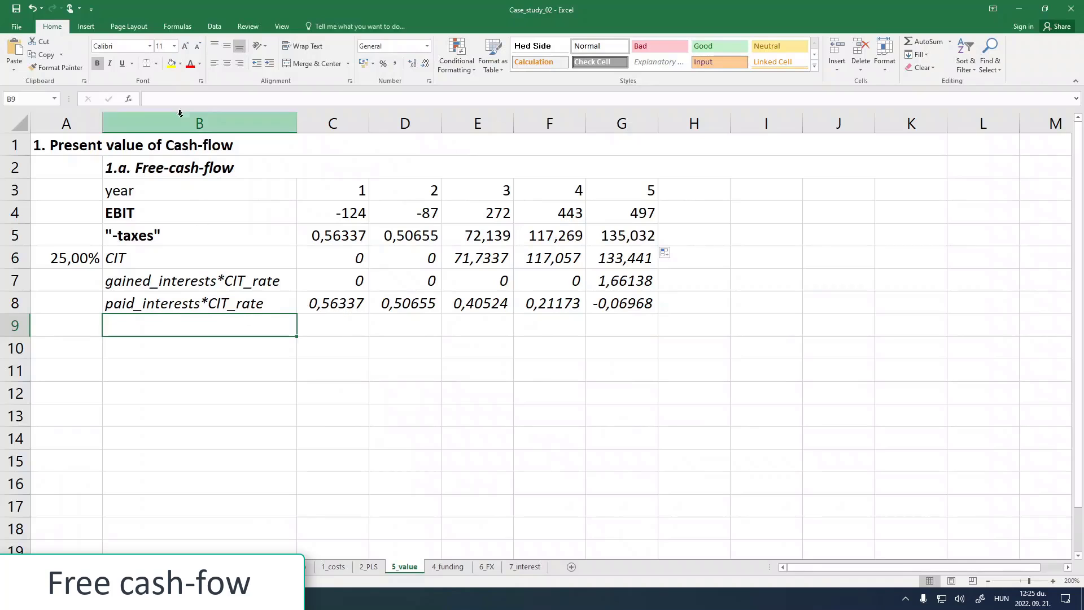
{"action": "key", "text": "ctrl+v"}
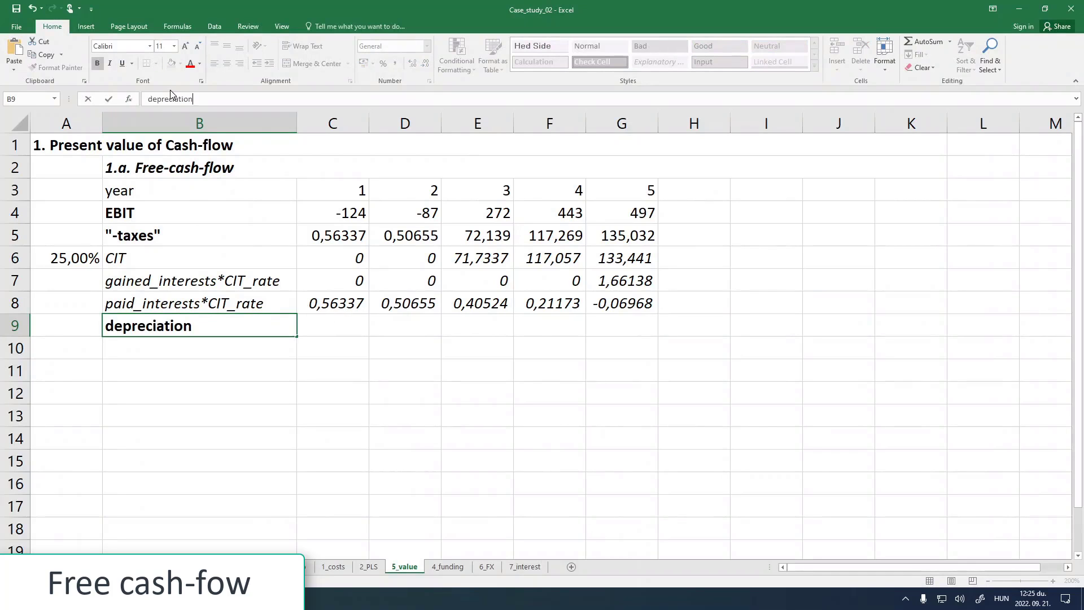
{"action": "key", "text": "Return"}
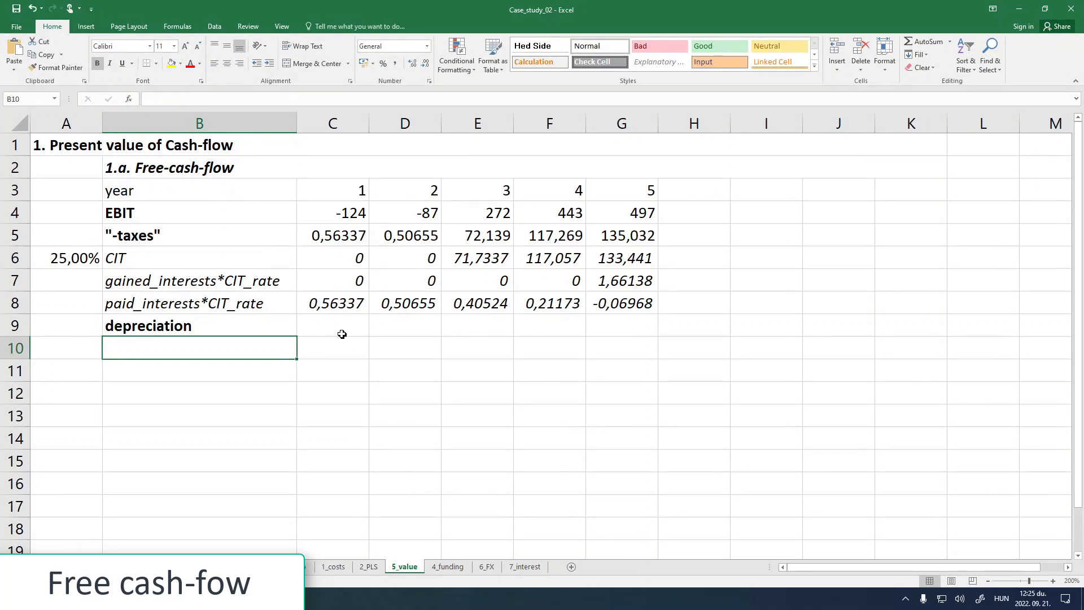
{"action": "left_click", "coordinate": [342, 332]}
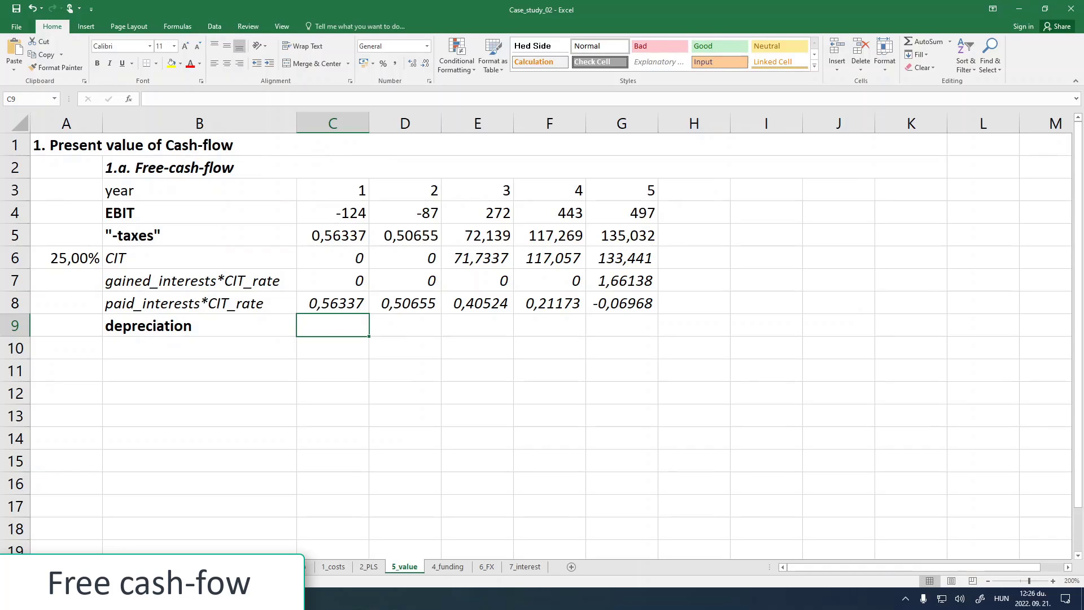
- Examine the investments and property rows of the balance sheet and the depreciation formula on the 2_PLS sheet
{"action": "left_click", "coordinate": [443, 570]}
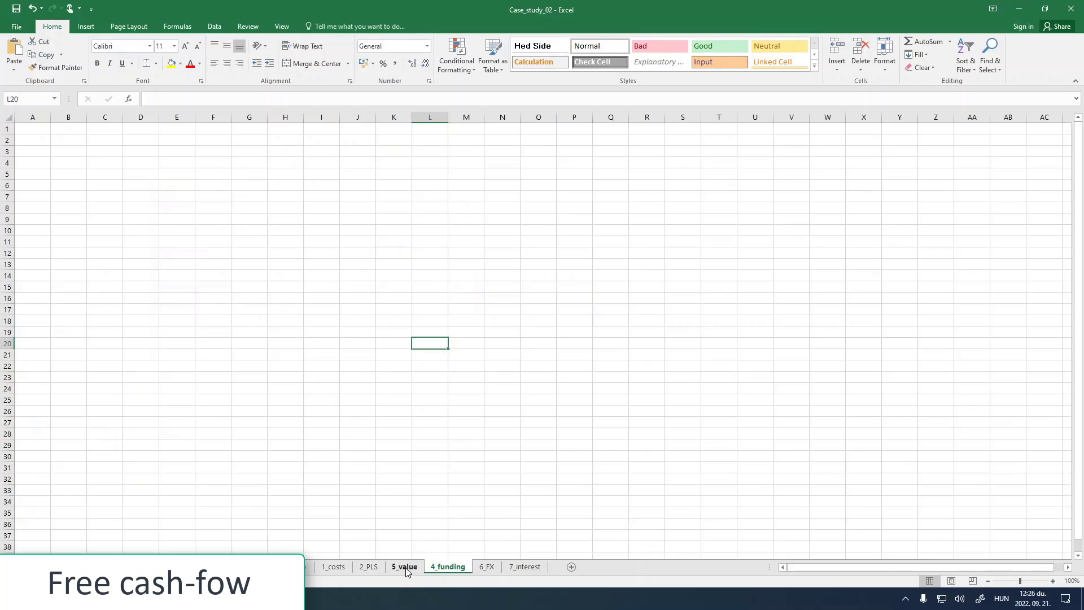
{"action": "left_click", "coordinate": [406, 570]}
{"action": "left_click", "coordinate": [370, 567]}
{"action": "left_click_drag", "start_coordinate": [978, 568], "coordinate": [1038, 566]}
{"action": "scroll", "coordinate": [867, 426], "scroll_direction": "up", "scroll_amount": 5}
{"action": "scroll", "coordinate": [868, 425], "scroll_direction": "up", "scroll_amount": 1}
{"action": "scroll", "coordinate": [867, 425], "scroll_direction": "down", "scroll_amount": 1}
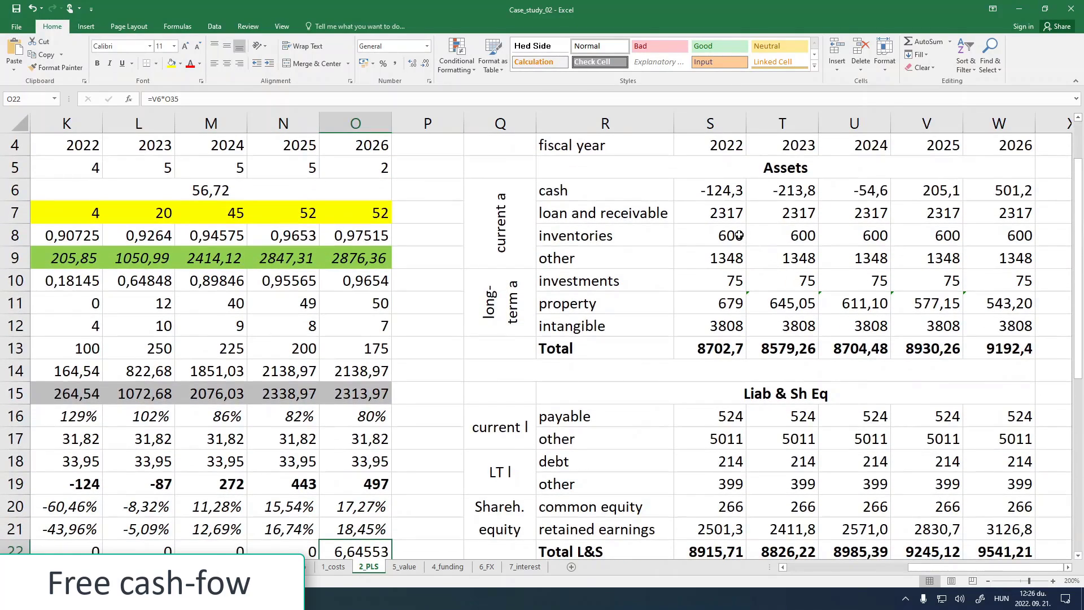
{"action": "left_click", "coordinate": [732, 286]}
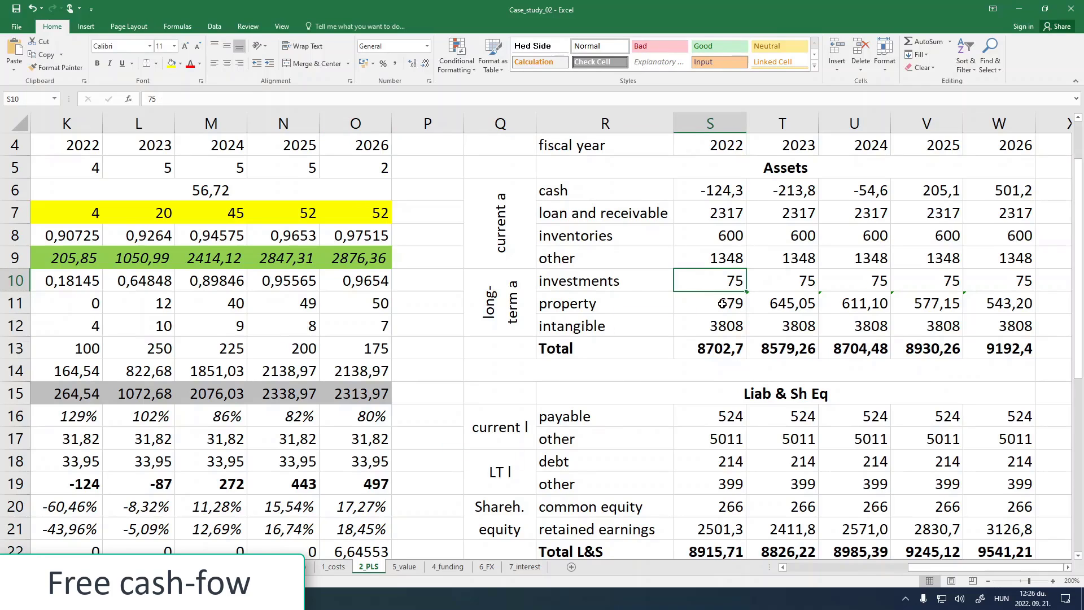
{"action": "left_click", "coordinate": [722, 304]}
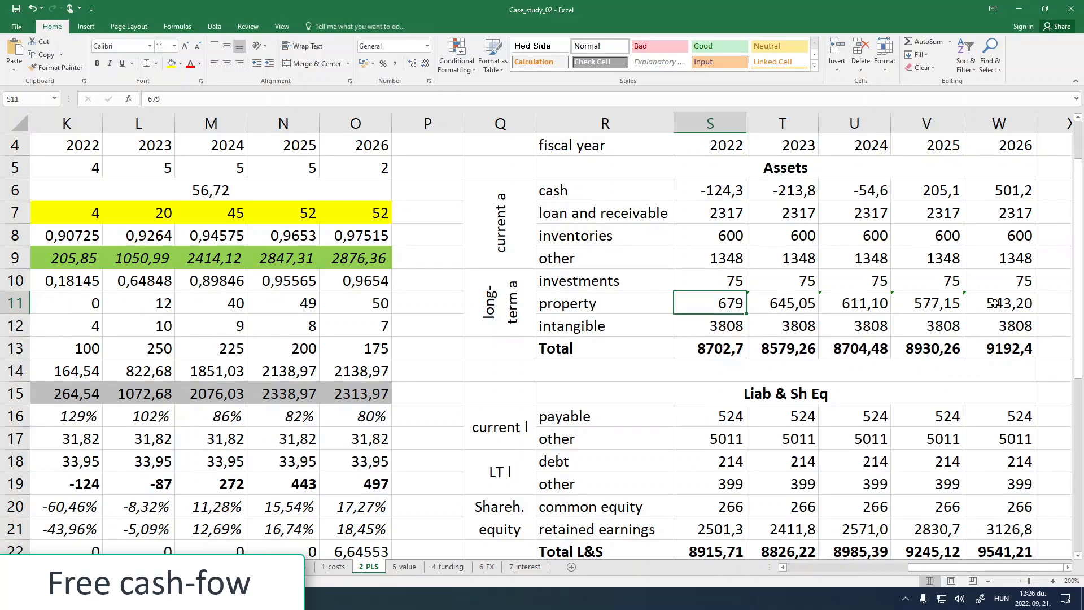
{"action": "left_click", "coordinate": [791, 304]}
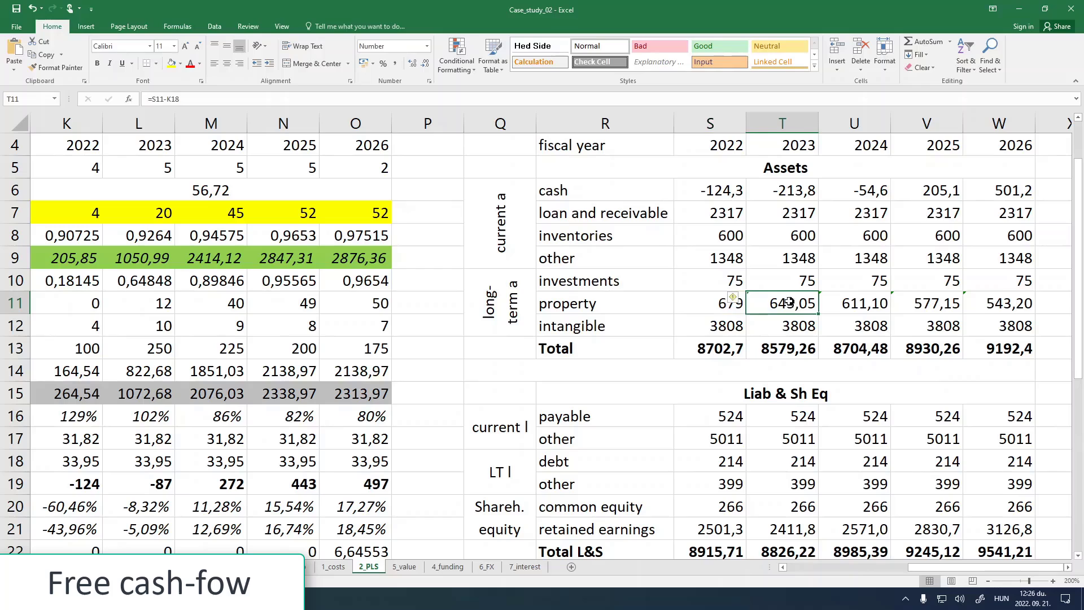
{"action": "left_click", "coordinate": [726, 304]}
{"action": "left_click", "coordinate": [768, 302]}
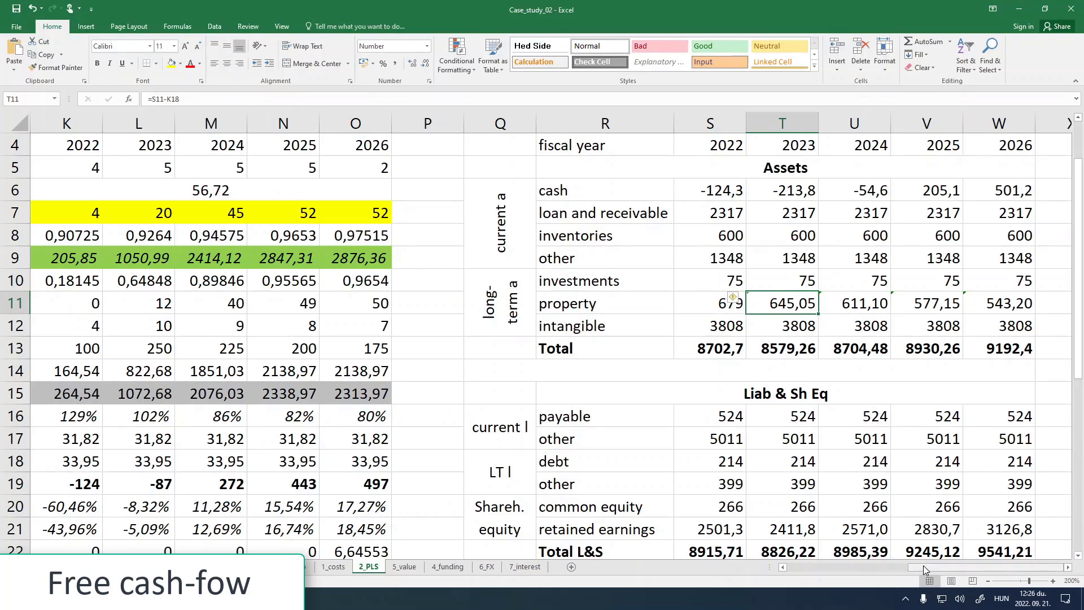
{"action": "left_click_drag", "start_coordinate": [923, 565], "coordinate": [897, 565]}
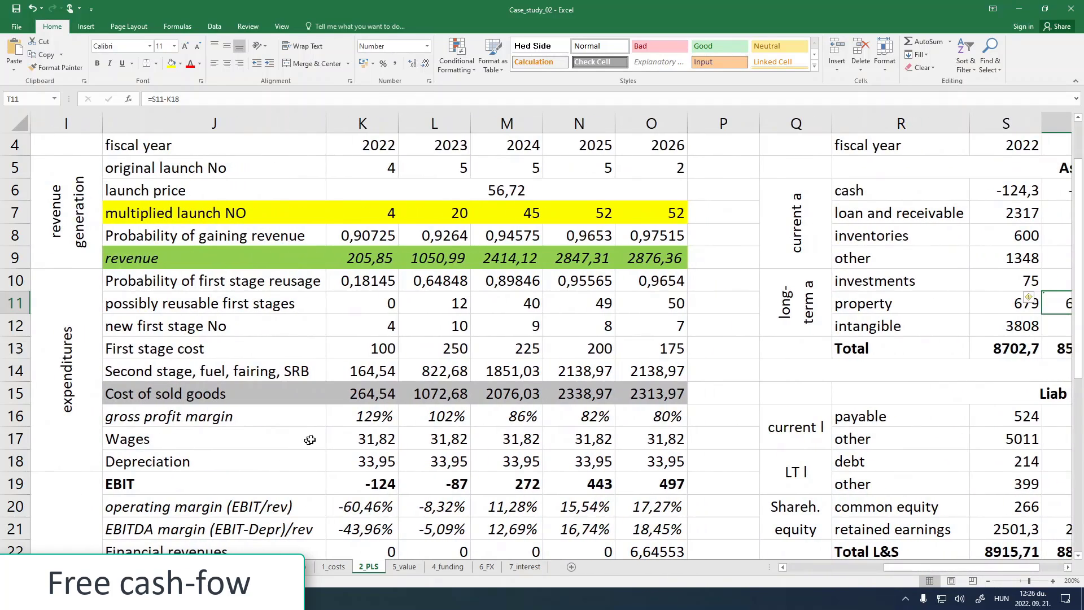
{"action": "left_click", "coordinate": [377, 464]}
{"action": "scroll", "coordinate": [457, 473], "scroll_direction": "down", "scroll_amount": 4}
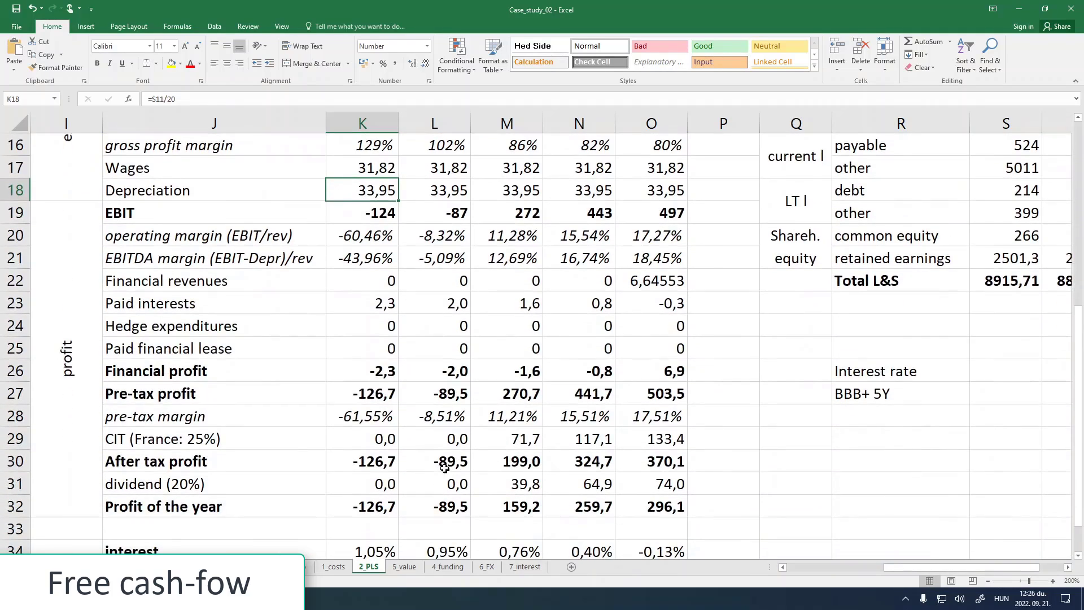
- Link C9 on the 5_value sheet to the depreciation in K18 of 2_PLS and fill the formula across to G9
{"action": "left_click", "coordinate": [405, 567]}
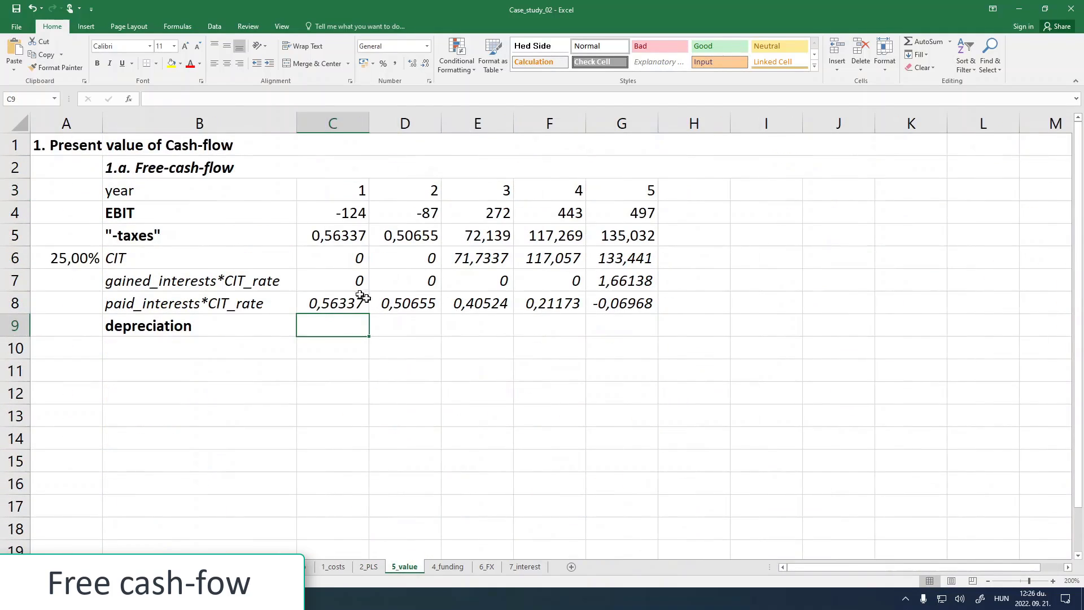
{"action": "type", "text": "="}
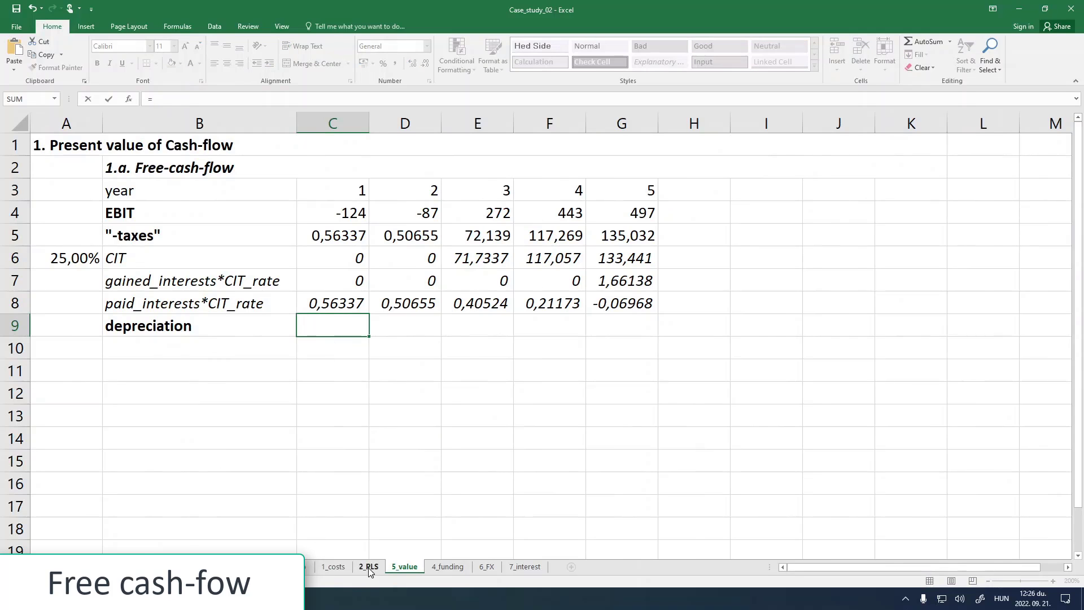
{"action": "left_click", "coordinate": [368, 567]}
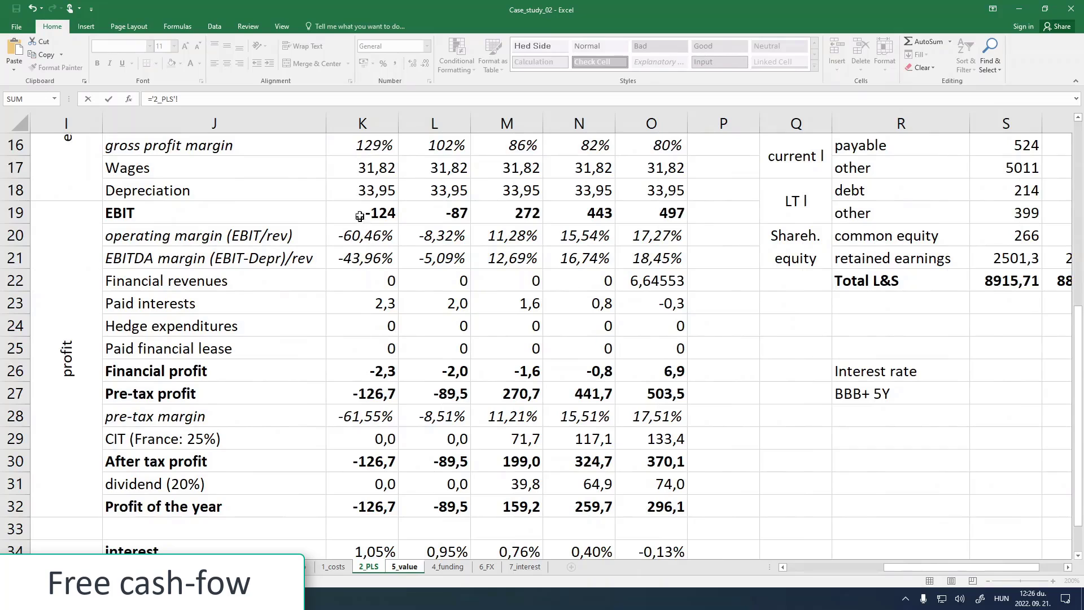
{"action": "left_click", "coordinate": [353, 192]}
{"action": "key", "text": "Return"}
{"action": "left_click", "coordinate": [345, 327]}
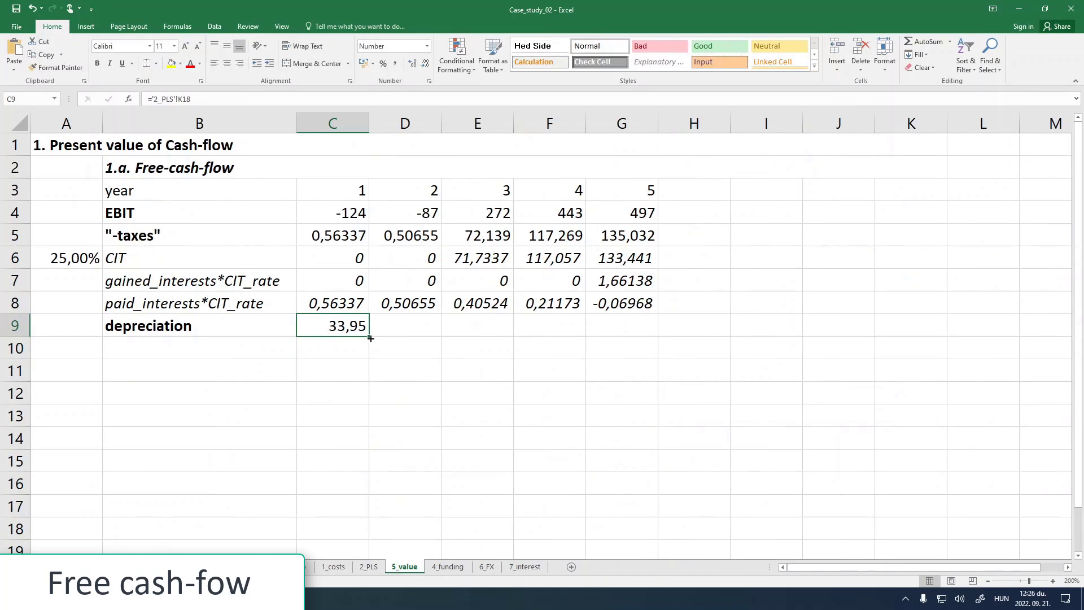
{"action": "left_click_drag", "start_coordinate": [370, 337], "coordinate": [632, 337]}
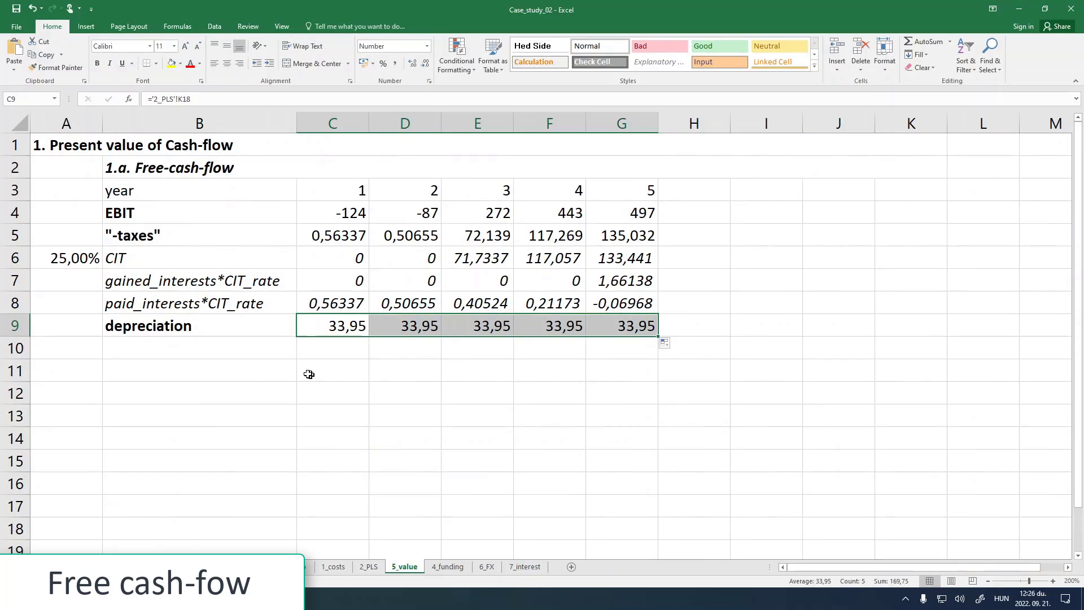
- Set the font size of the tax component values in C6:G8 to 10
{"action": "left_click_drag", "start_coordinate": [358, 300], "coordinate": [626, 299]}
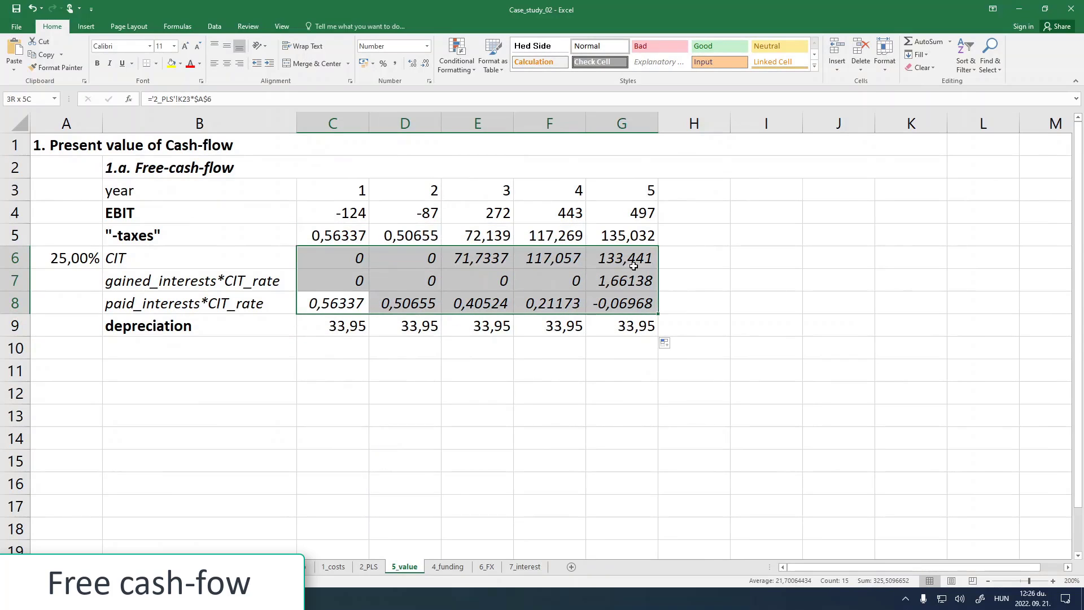
{"action": "left_click", "coordinate": [174, 45]}
{"action": "left_click", "coordinate": [161, 79]}
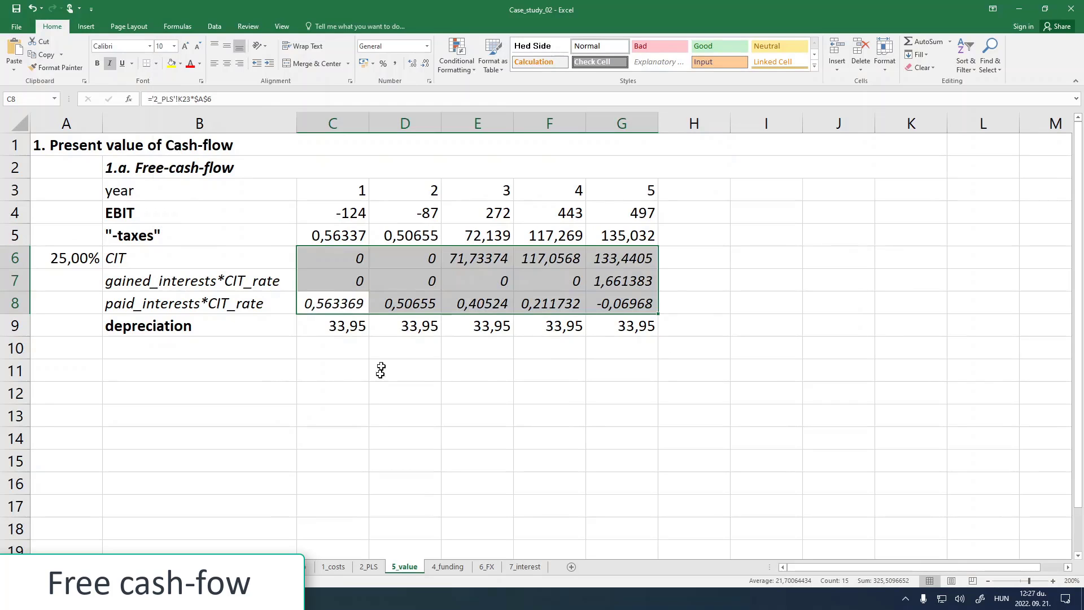
{"action": "left_click", "coordinate": [310, 367]}
- Copy the term "floating capital" from the PDF notes into B10, below the depreciation label
{"action": "left_click", "coordinate": [224, 344]}
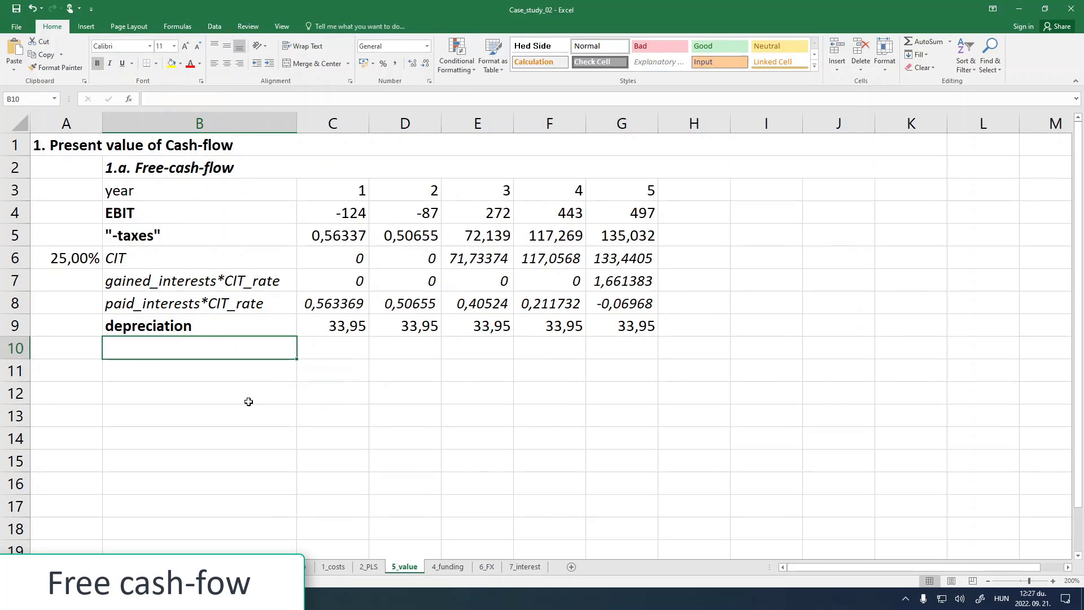
{"action": "key", "text": "alt+Tab"}
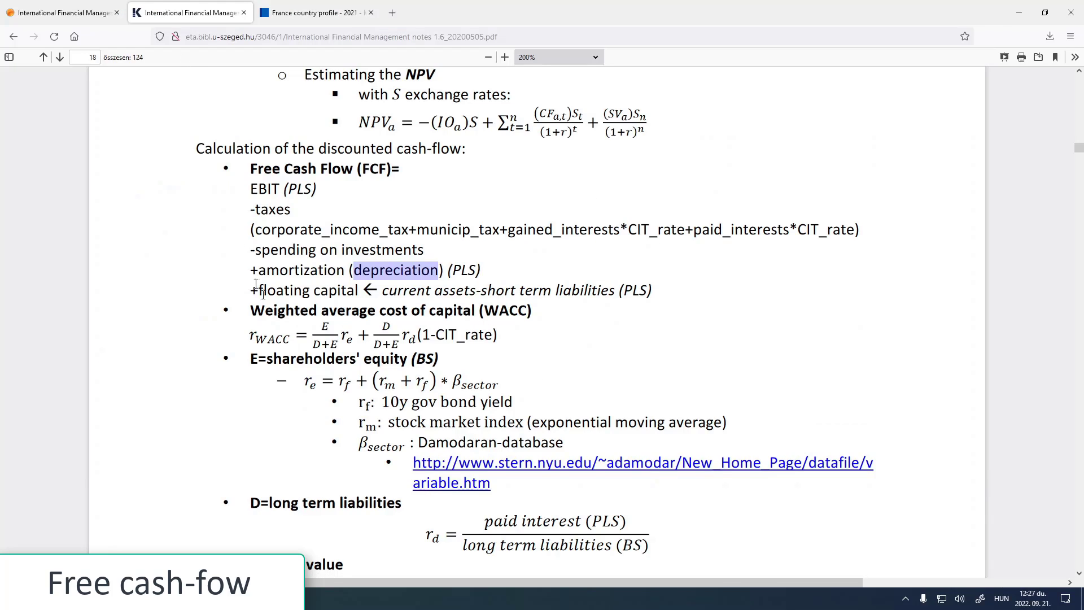
{"action": "left_click_drag", "start_coordinate": [255, 290], "coordinate": [361, 289]}
{"action": "key", "text": "ctrl+c"}
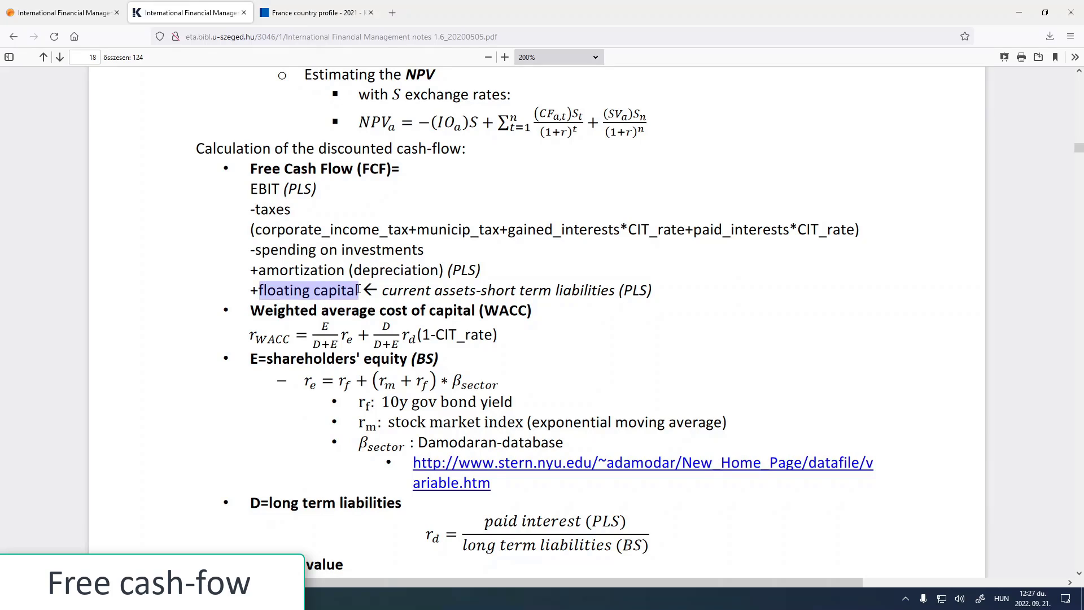
{"action": "key", "text": "alt+Tab"}
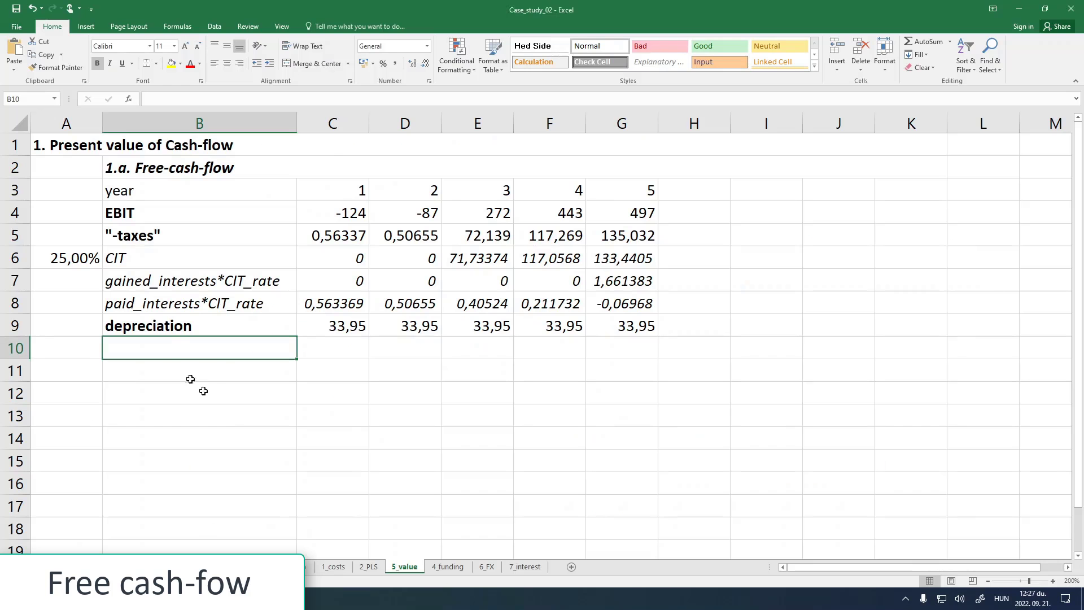
{"action": "left_click", "coordinate": [163, 98]}
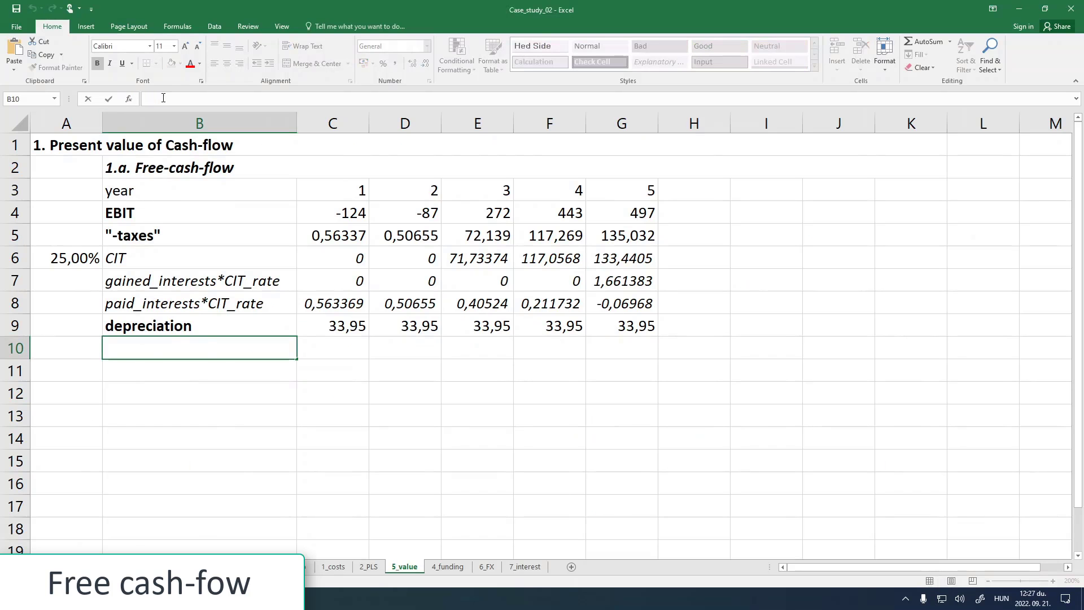
{"action": "key", "text": "ctrl+v"}
{"action": "key", "text": "Return"}
{"action": "left_click", "coordinate": [321, 340]}
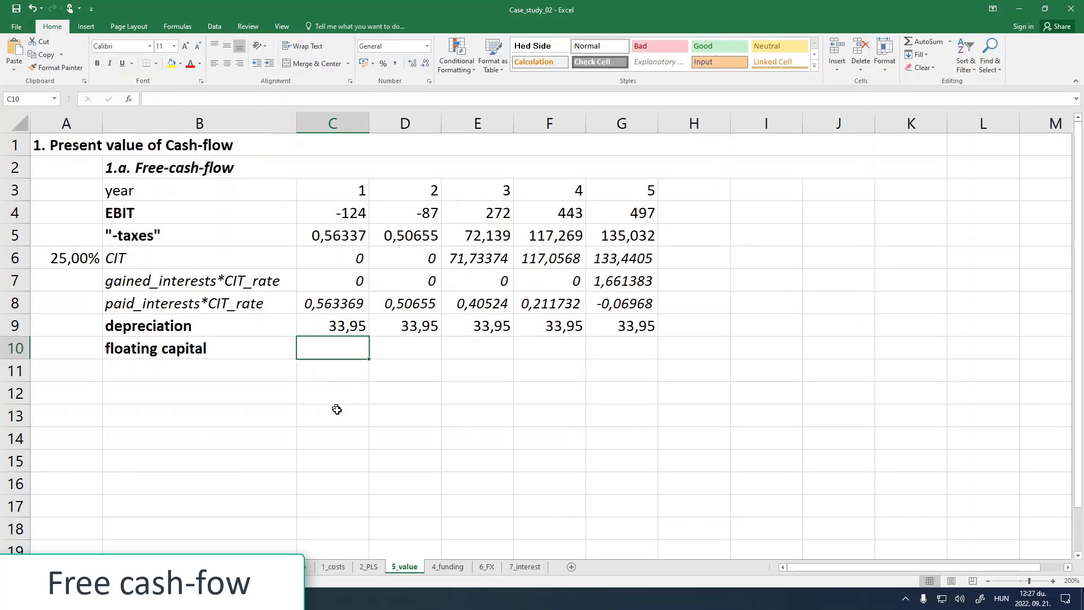
- Copy the term "current assets" from the floating capital definition in the PDF notes into B11 of the 5_value sheet
{"action": "left_click", "coordinate": [369, 568]}
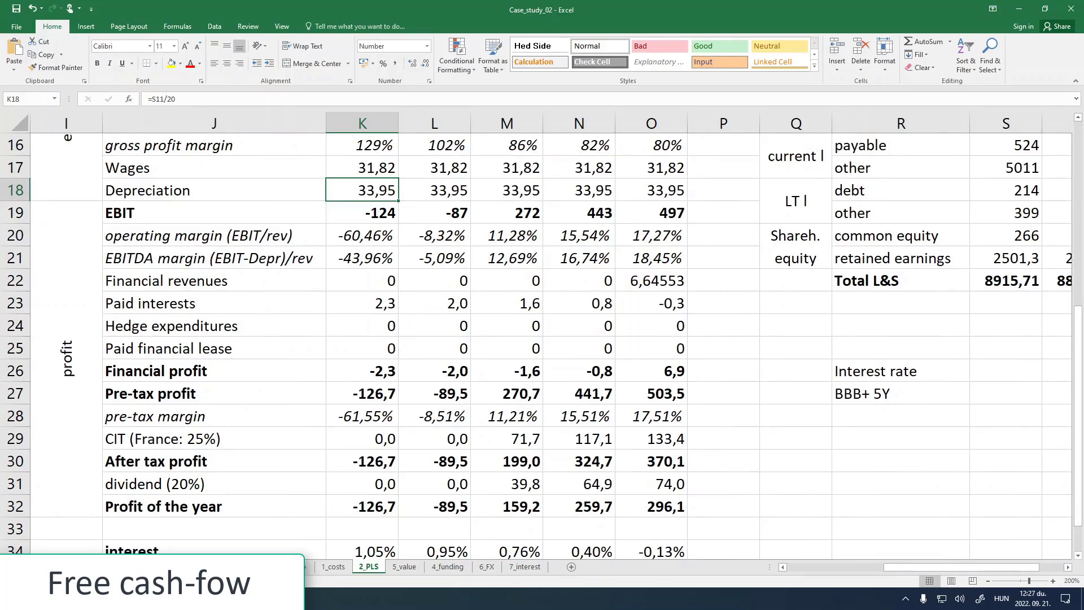
{"action": "left_click", "coordinate": [254, 598]}
{"action": "left_click_drag", "start_coordinate": [387, 290], "coordinate": [476, 291]}
{"action": "key", "text": "ctrl+c"}
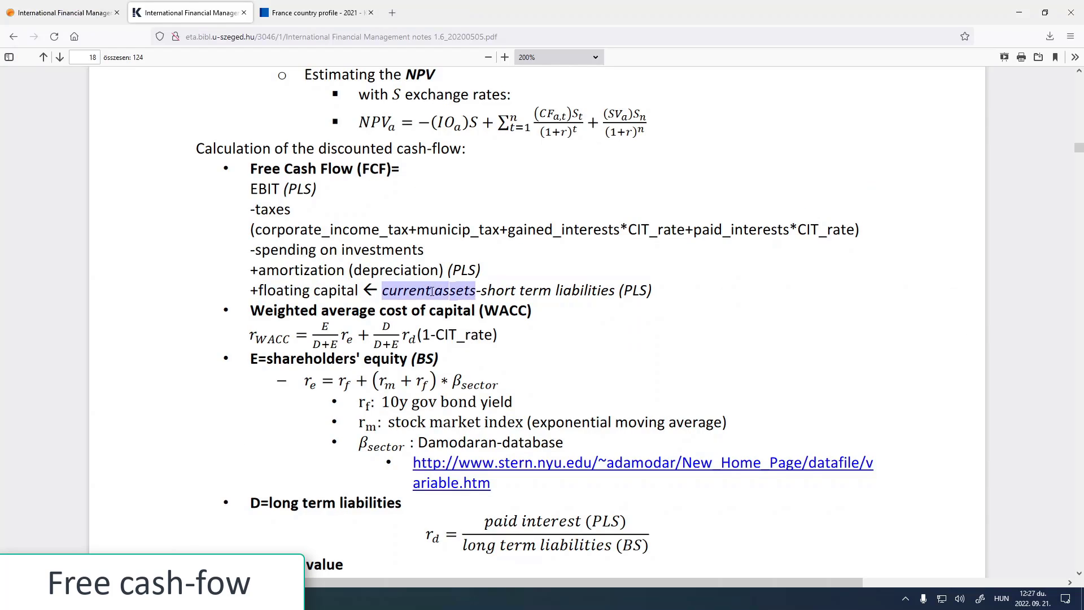
{"action": "left_click", "coordinate": [181, 599]}
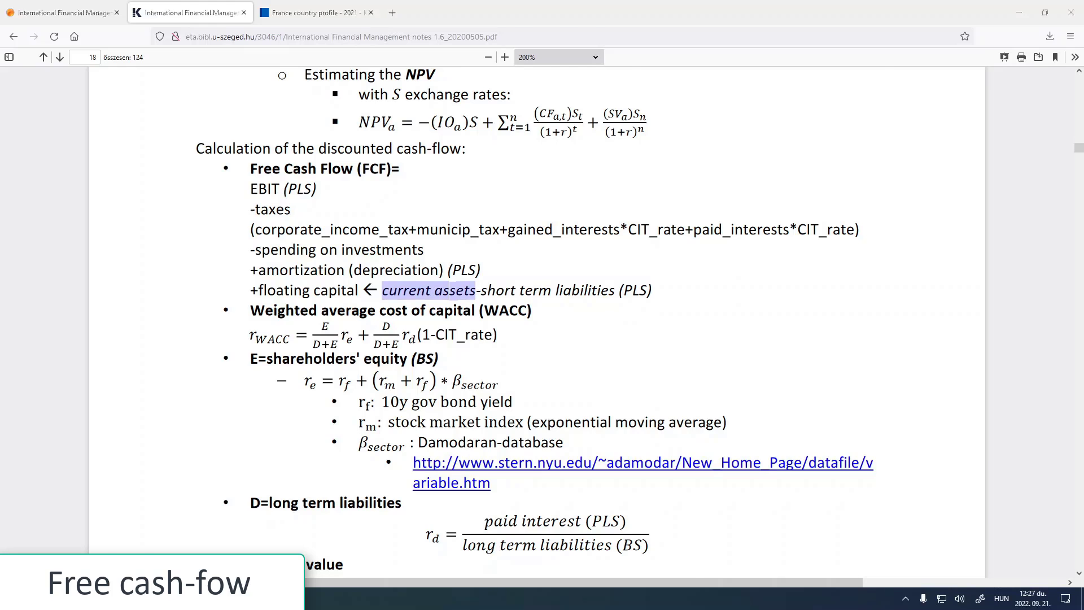
{"action": "left_click", "coordinate": [404, 567]}
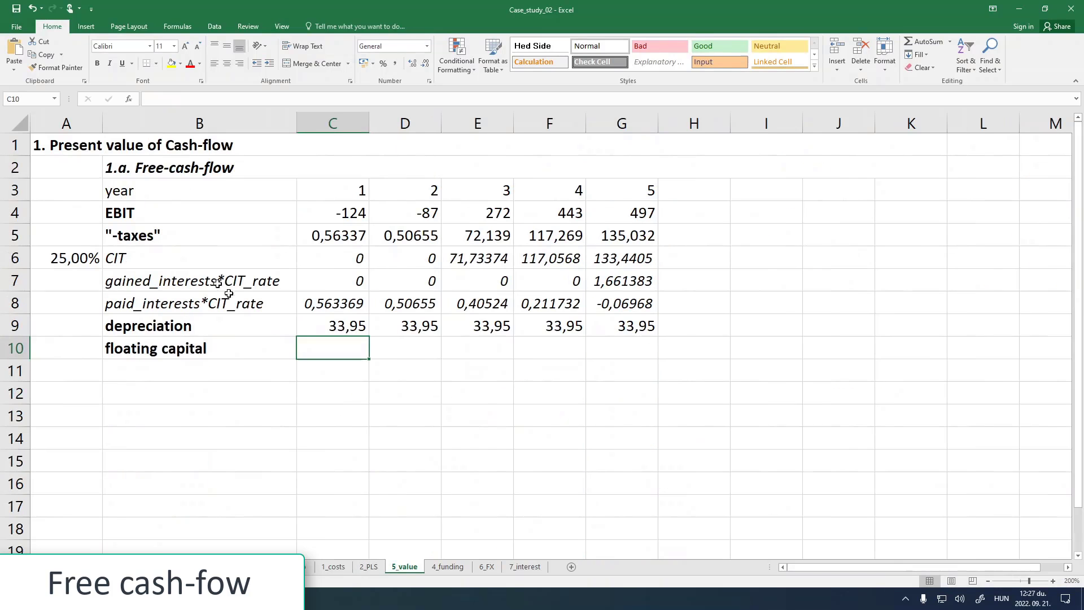
{"action": "left_click", "coordinate": [162, 367]}
{"action": "left_click", "coordinate": [152, 99]}
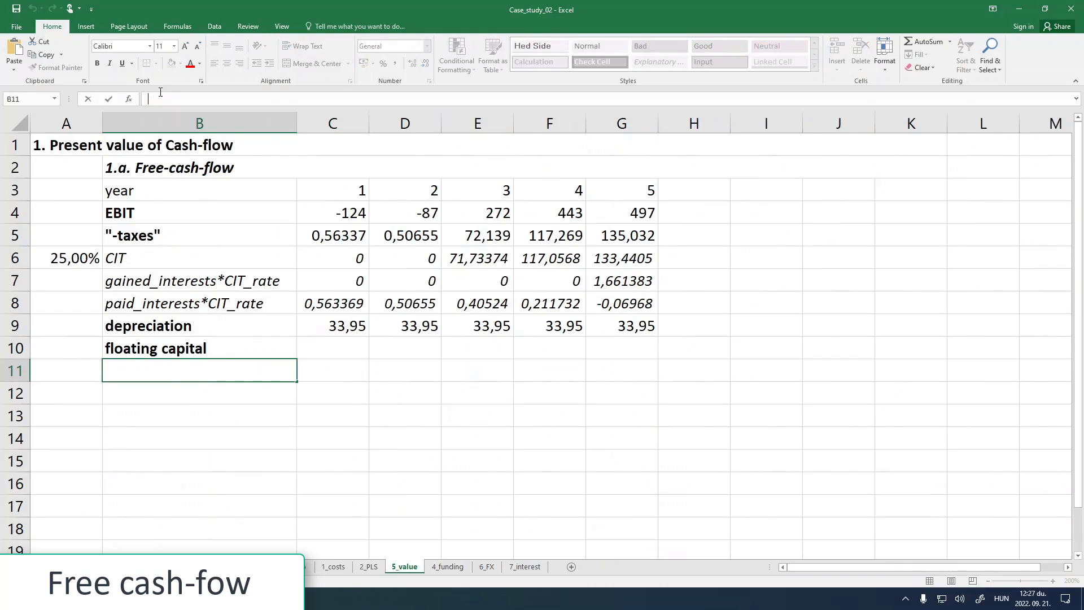
{"action": "key", "text": "ctrl+v"}
{"action": "key", "text": "Return"}
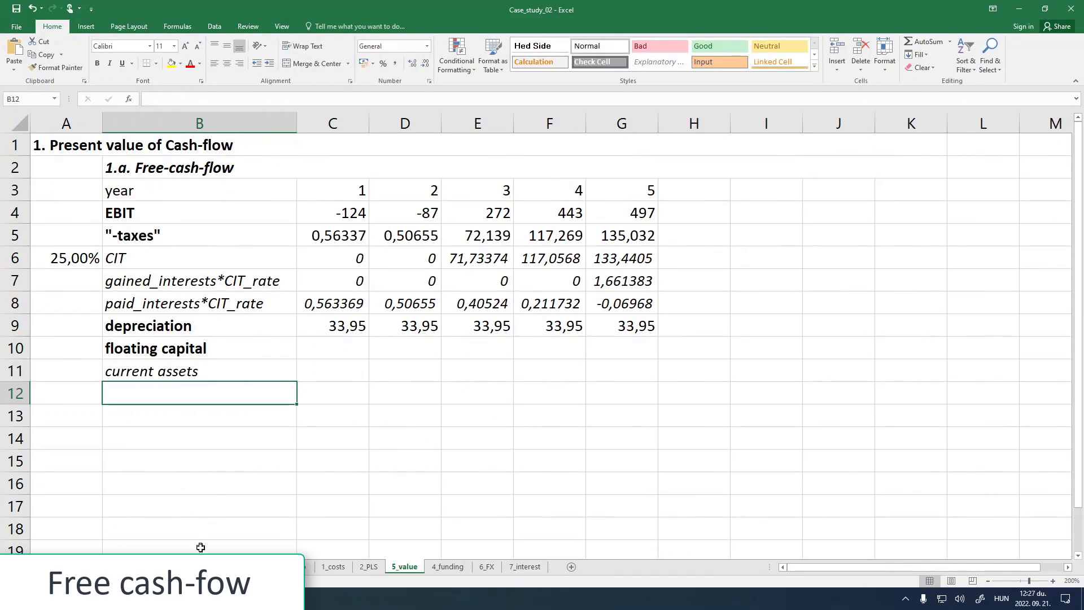
- Copy the term "short term liabilities" from the floating capital definition in the PDF notes into B12 of the 5_value sheet
{"action": "key", "text": "alt+Tab"}
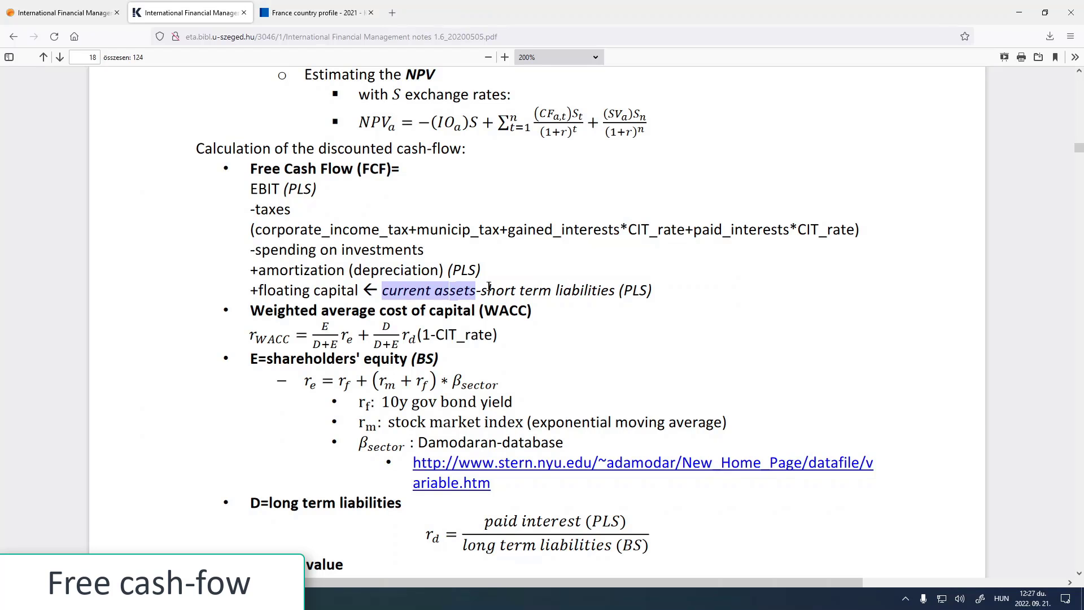
{"action": "left_click_drag", "start_coordinate": [482, 289], "coordinate": [616, 291]}
{"action": "key", "text": "ctrl+c"}
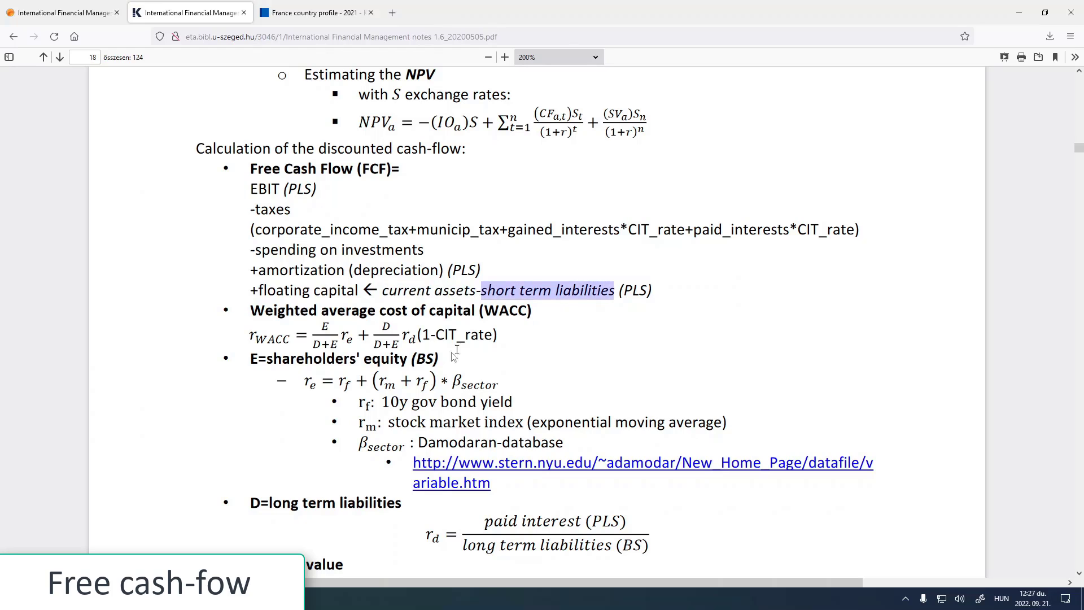
{"action": "key", "text": "alt+Tab"}
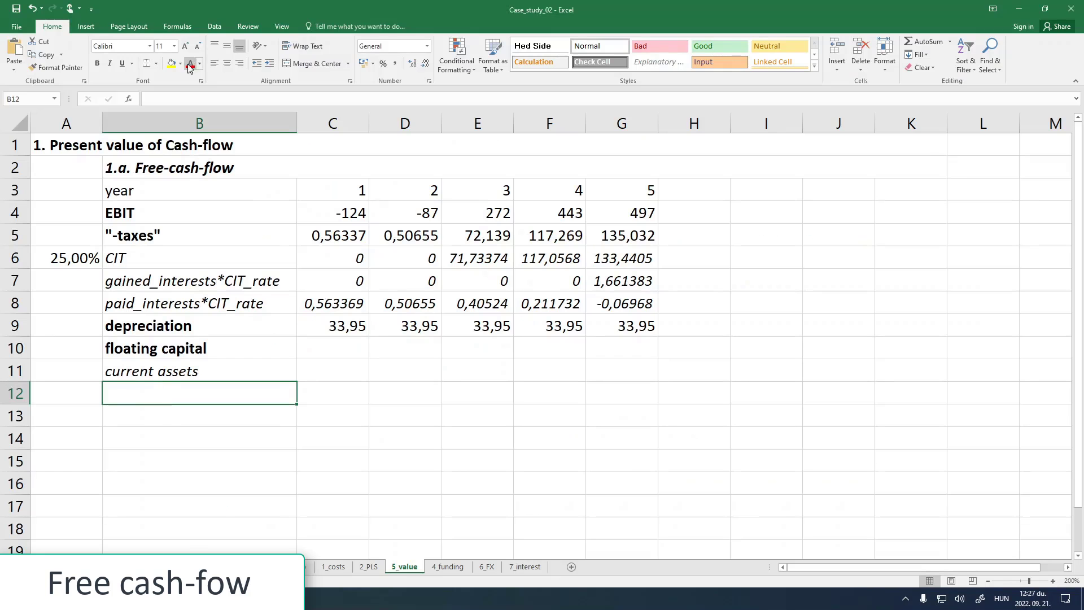
{"action": "left_click", "coordinate": [159, 99]}
{"action": "key", "text": "ctrl+v"}
{"action": "key", "text": "Return"}
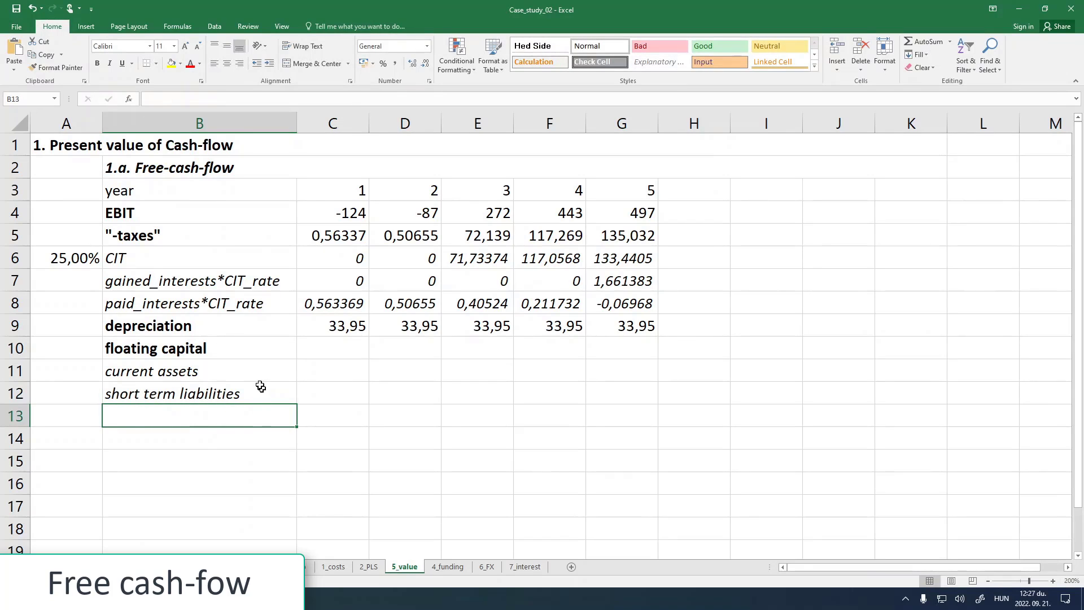
- Sum cash, loan and receivable, and inventories (S6:S8 of 2_PLS) in C11 of 5_value and fill the formula across to G11
{"action": "left_click", "coordinate": [256, 351]}
{"action": "left_click", "coordinate": [327, 354]}
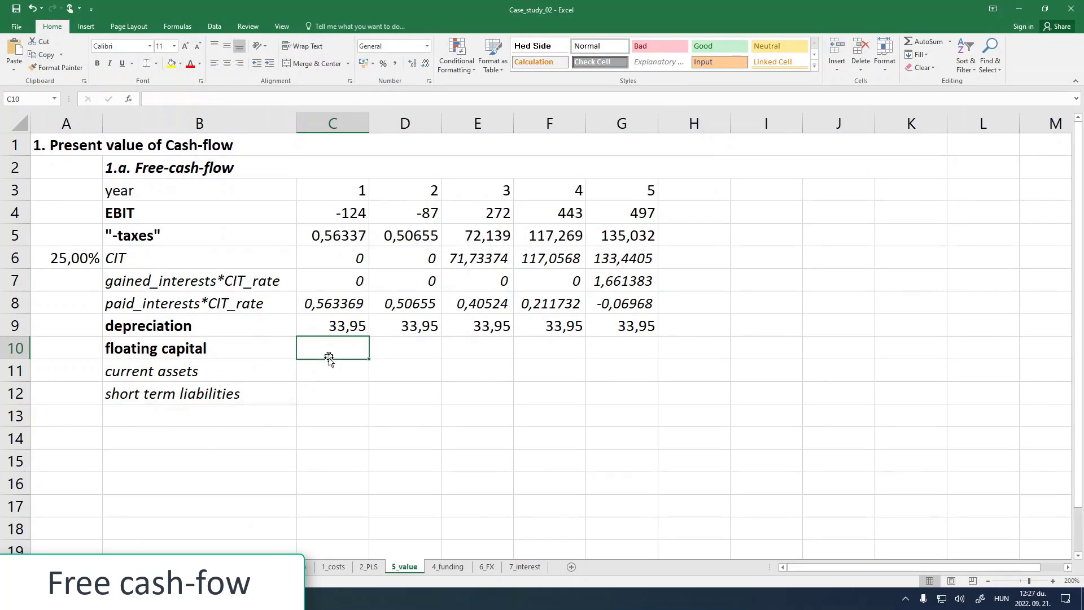
{"action": "left_click", "coordinate": [338, 374]}
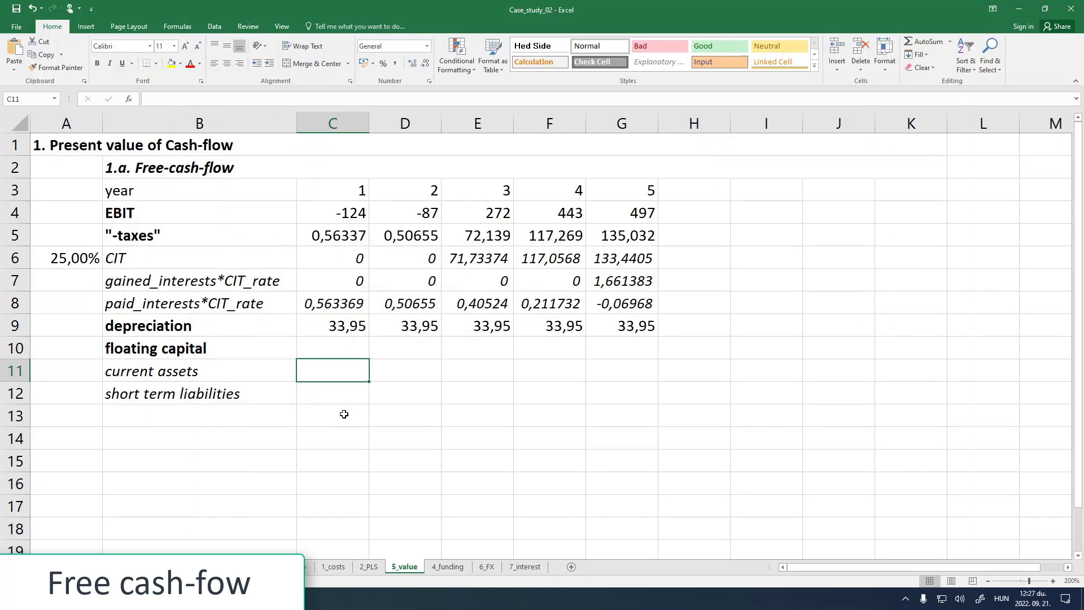
{"action": "type", "text": "="}
{"action": "left_click", "coordinate": [368, 566]}
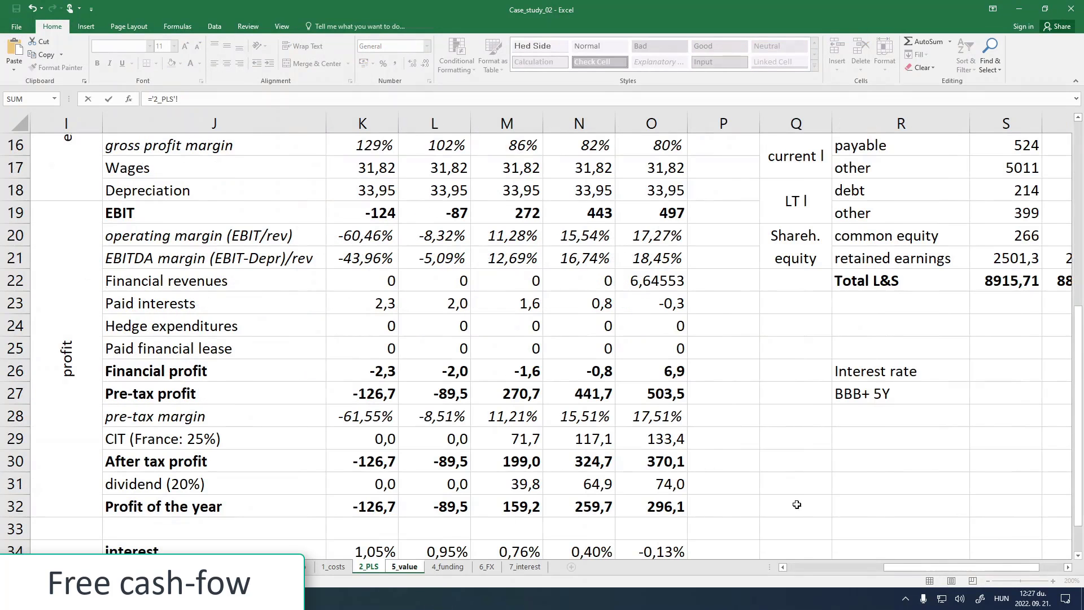
{"action": "left_click_drag", "start_coordinate": [986, 567], "coordinate": [1011, 567]}
{"action": "left_click_drag", "start_coordinate": [1079, 501], "coordinate": [1083, 338]}
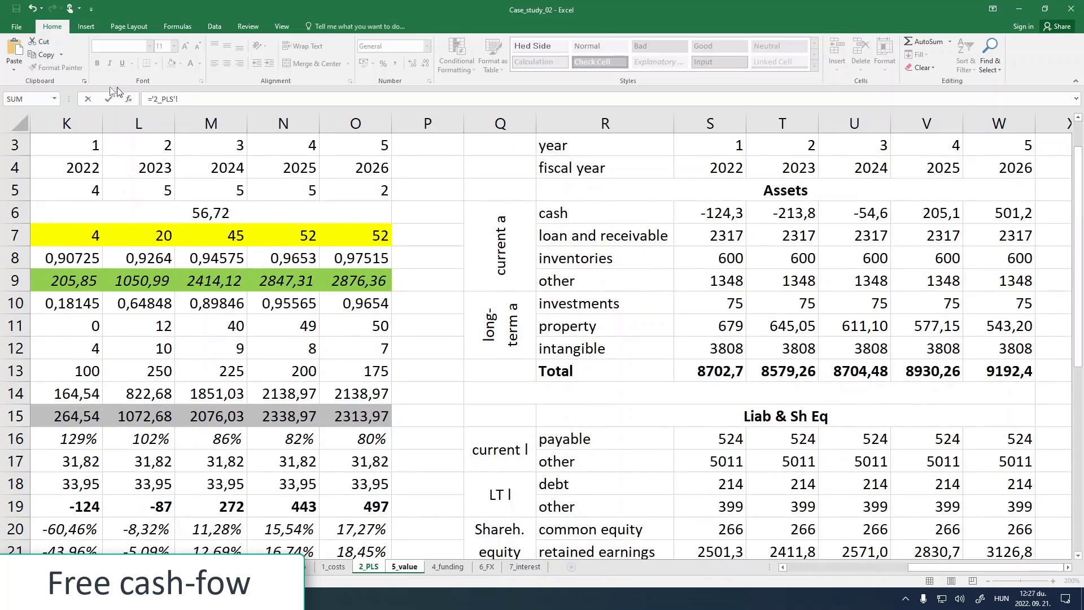
{"action": "left_click_drag", "start_coordinate": [180, 99], "coordinate": [154, 98]}
{"action": "type", "text": "sum("}
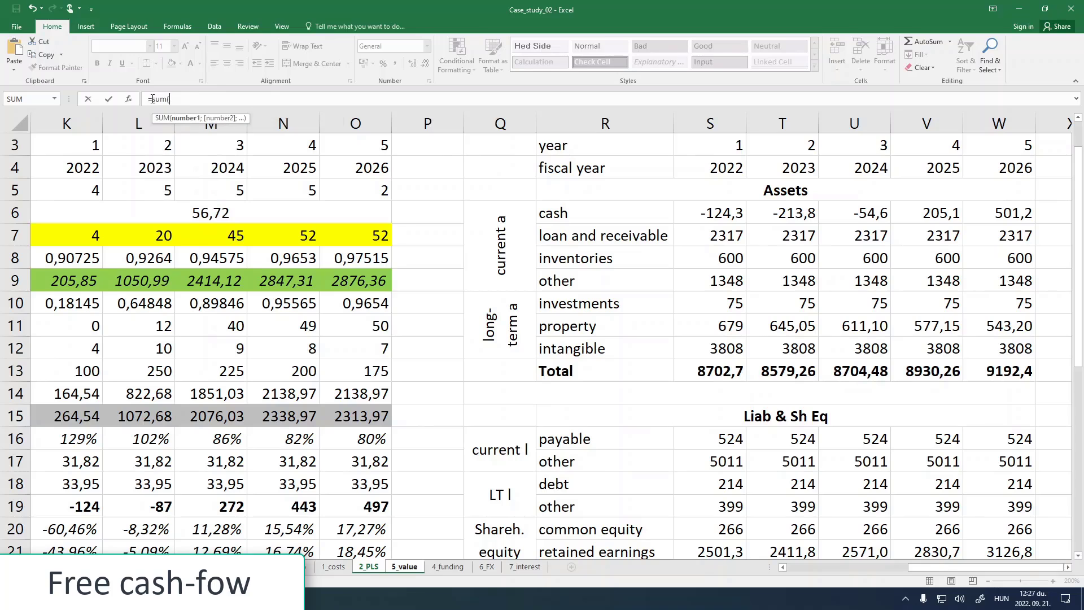
{"action": "left_click_drag", "start_coordinate": [716, 218], "coordinate": [707, 242]}
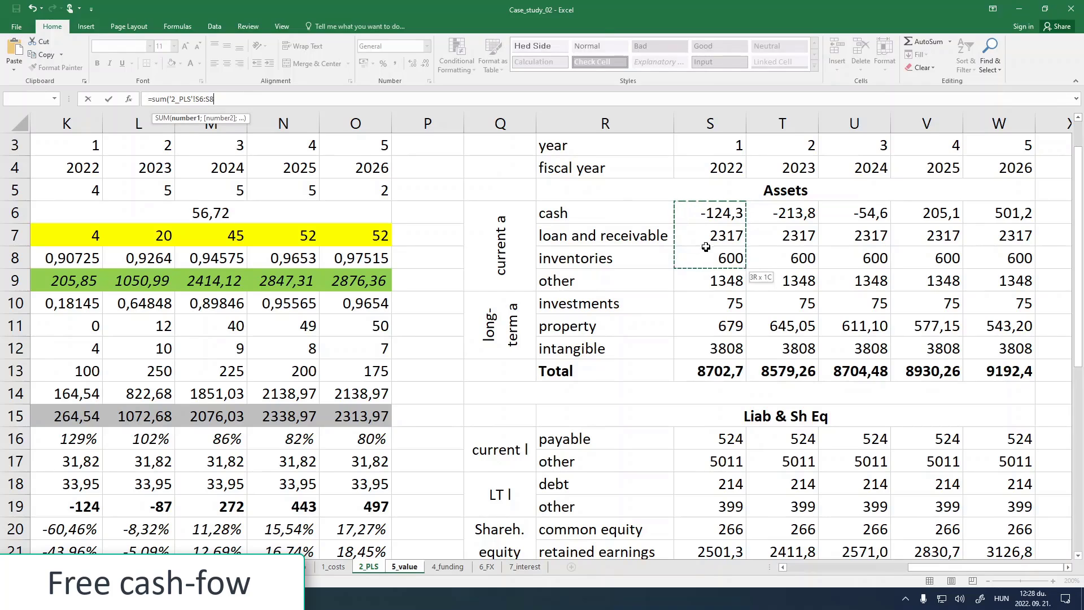
{"action": "left_click_drag", "start_coordinate": [704, 243], "coordinate": [703, 244]}
{"action": "left_click_drag", "start_coordinate": [703, 260], "coordinate": [702, 275]}
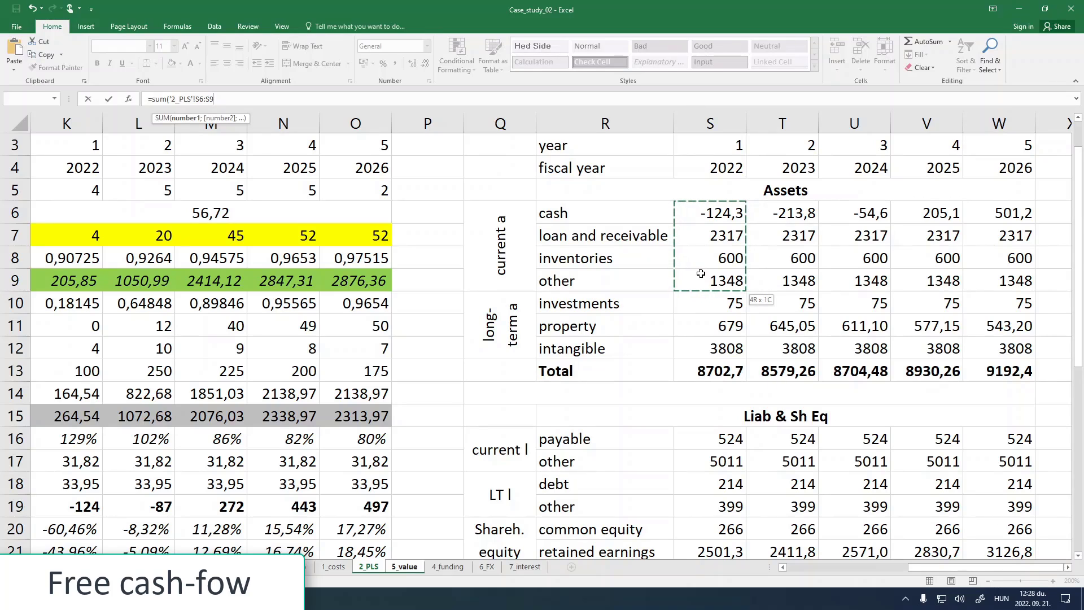
{"action": "left_click_drag", "start_coordinate": [701, 273], "coordinate": [702, 263]}
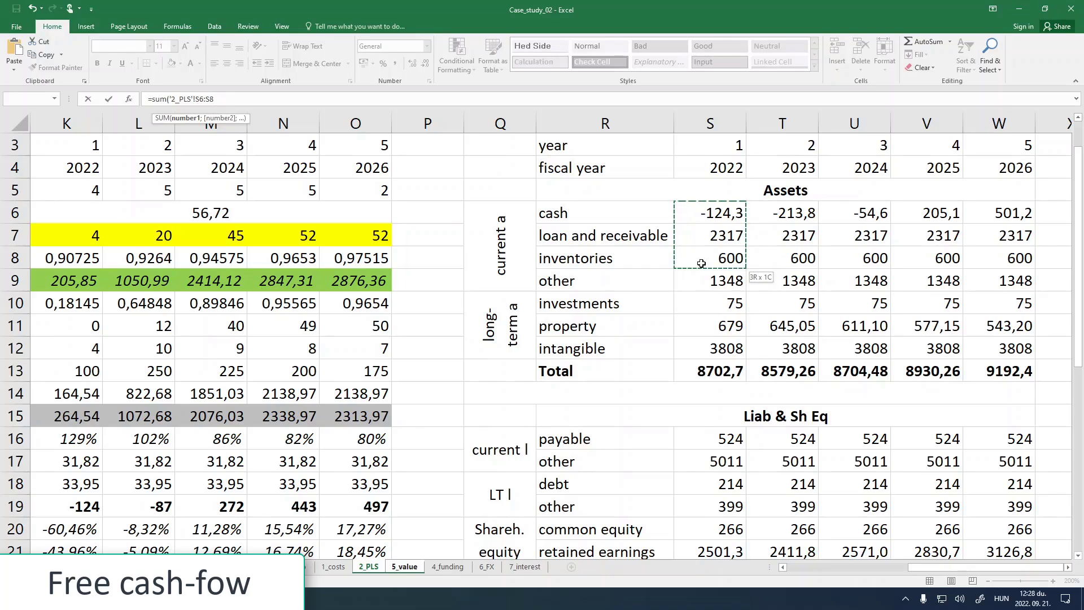
{"action": "mouse_move", "coordinate": [701, 266]}
{"action": "left_mouse_down"}
{"action": "mouse_move", "coordinate": [700, 279]}
{"action": "mouse_move", "coordinate": [701, 267]}
{"action": "left_mouse_up"}
{"action": "left_click_drag", "start_coordinate": [701, 267], "coordinate": [700, 267]}
{"action": "type", "text": ")"}
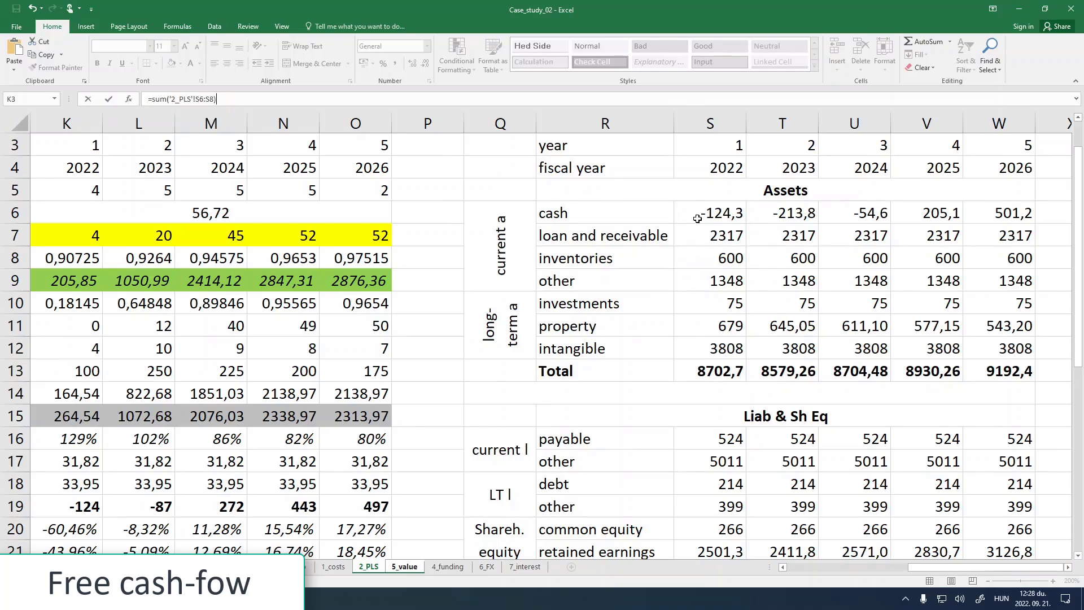
{"action": "left_click", "coordinate": [109, 99]}
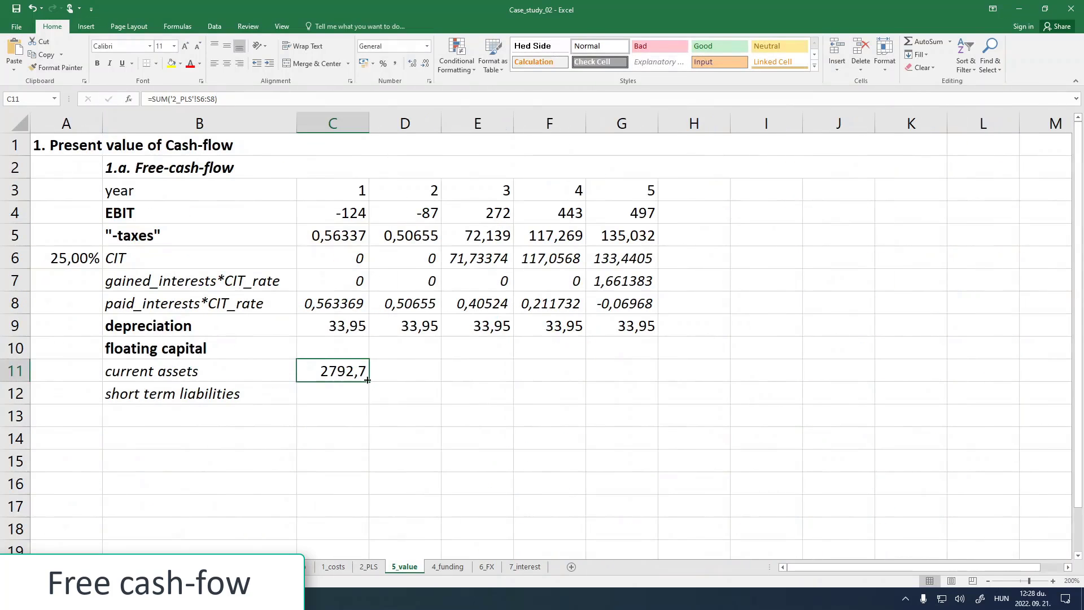
{"action": "left_click_drag", "start_coordinate": [368, 382], "coordinate": [632, 374]}
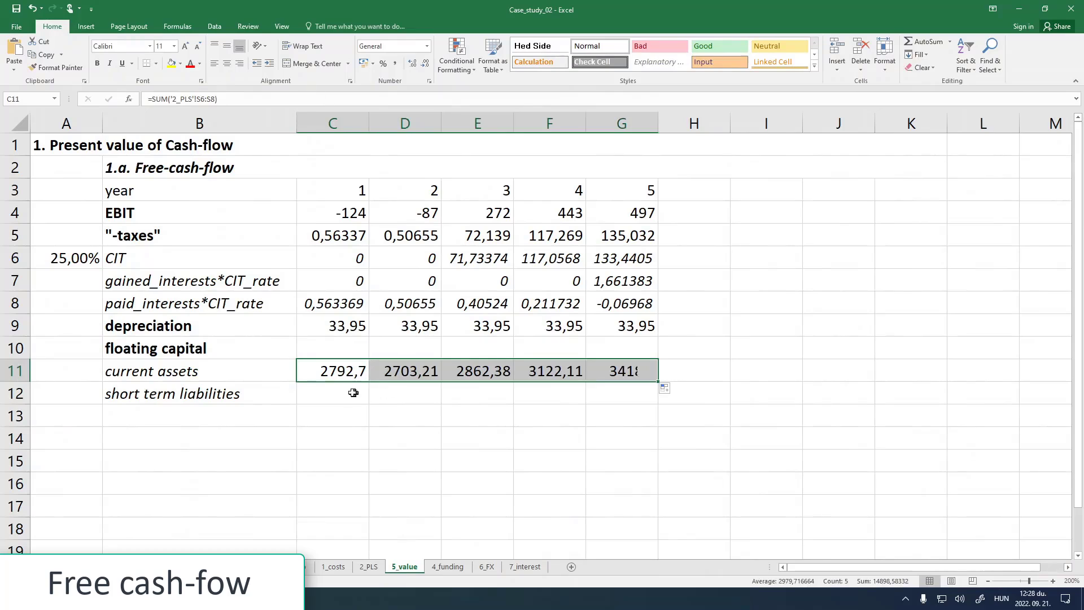
- Link C12 on the 5_value sheet to the payable amount in S16 of 2_PLS and fill the formula across to G12
{"action": "left_click", "coordinate": [341, 393]}
{"action": "type", "text": "="}
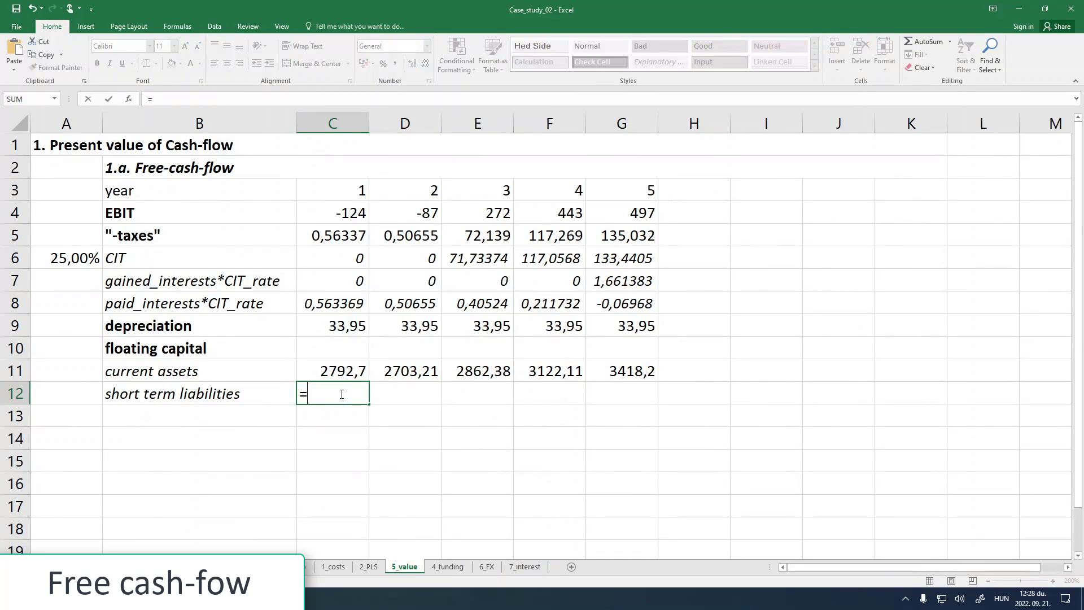
{"action": "left_click", "coordinate": [369, 566]}
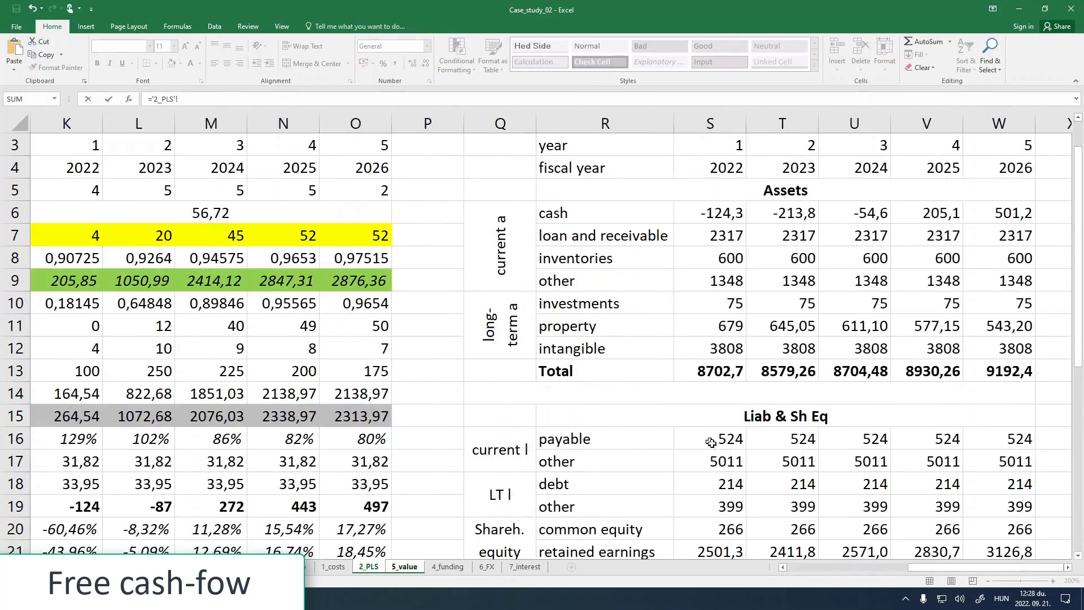
{"action": "scroll", "coordinate": [720, 456], "scroll_direction": "down", "scroll_amount": 1}
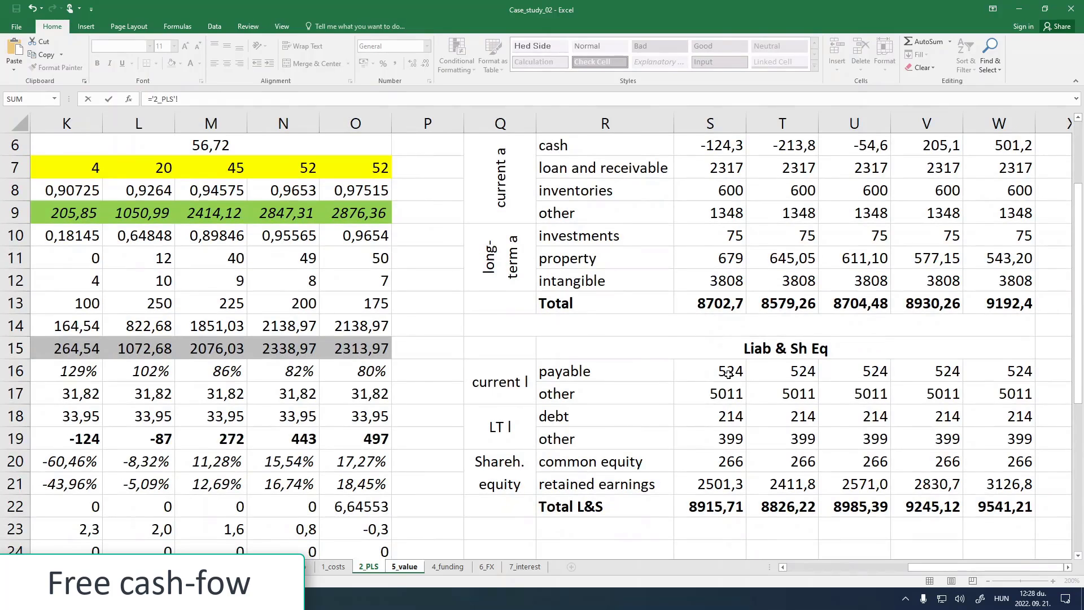
{"action": "left_click", "coordinate": [726, 371]}
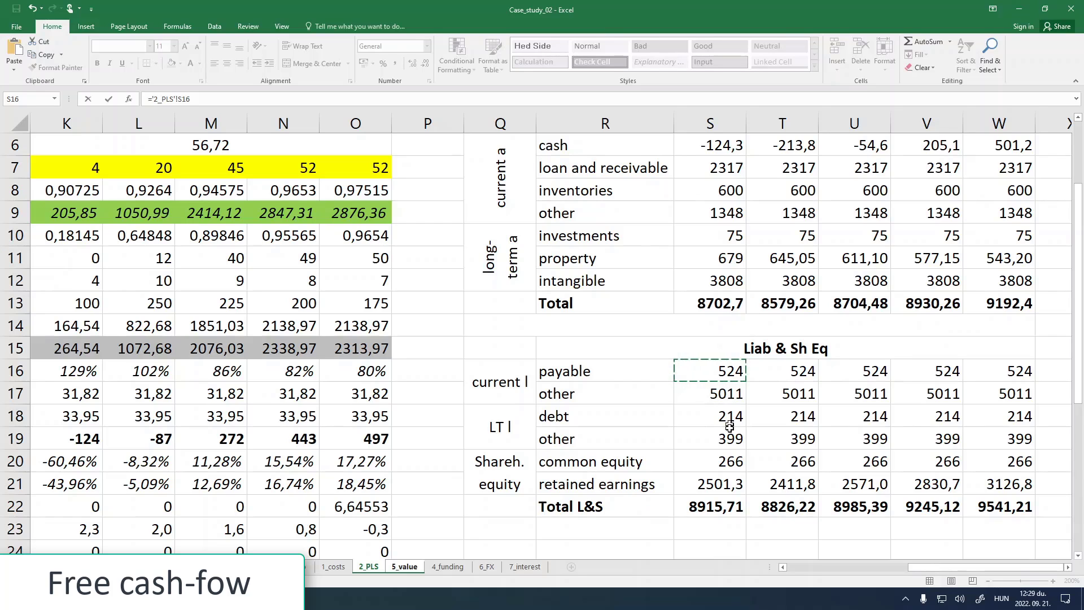
{"action": "key", "text": "Return"}
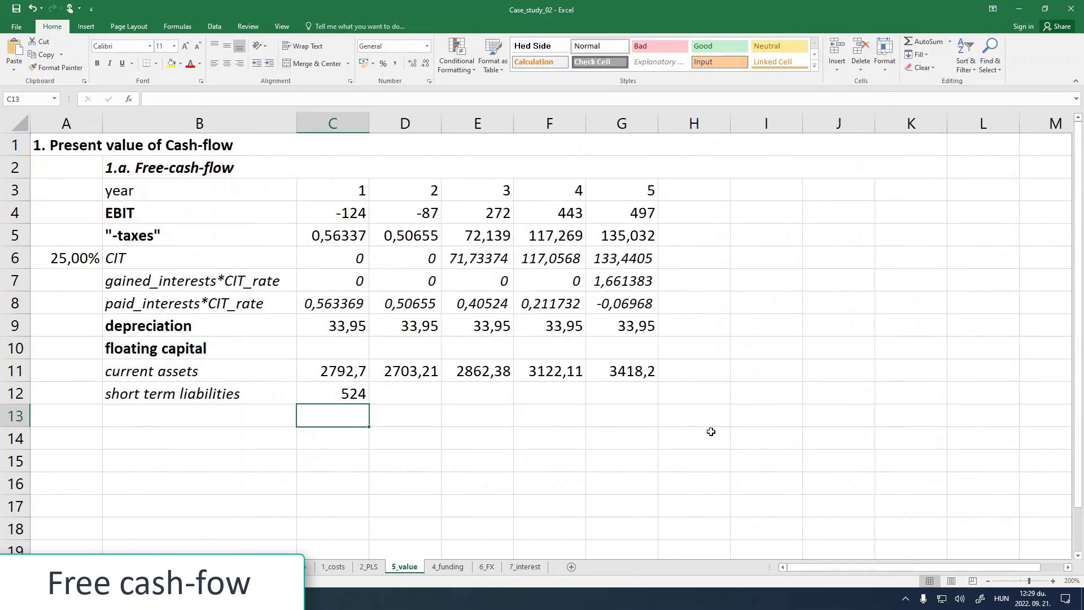
{"action": "left_click", "coordinate": [367, 398]}
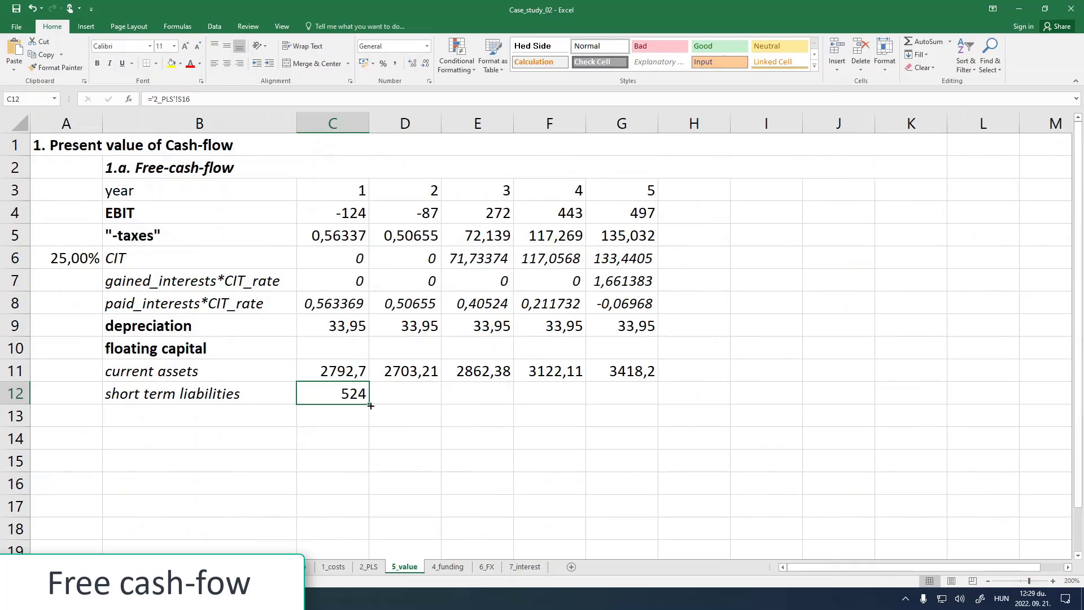
{"action": "left_click_drag", "start_coordinate": [370, 408], "coordinate": [624, 402]}
{"action": "left_click", "coordinate": [331, 396]}
{"action": "left_click_drag", "start_coordinate": [370, 406], "coordinate": [627, 403]}
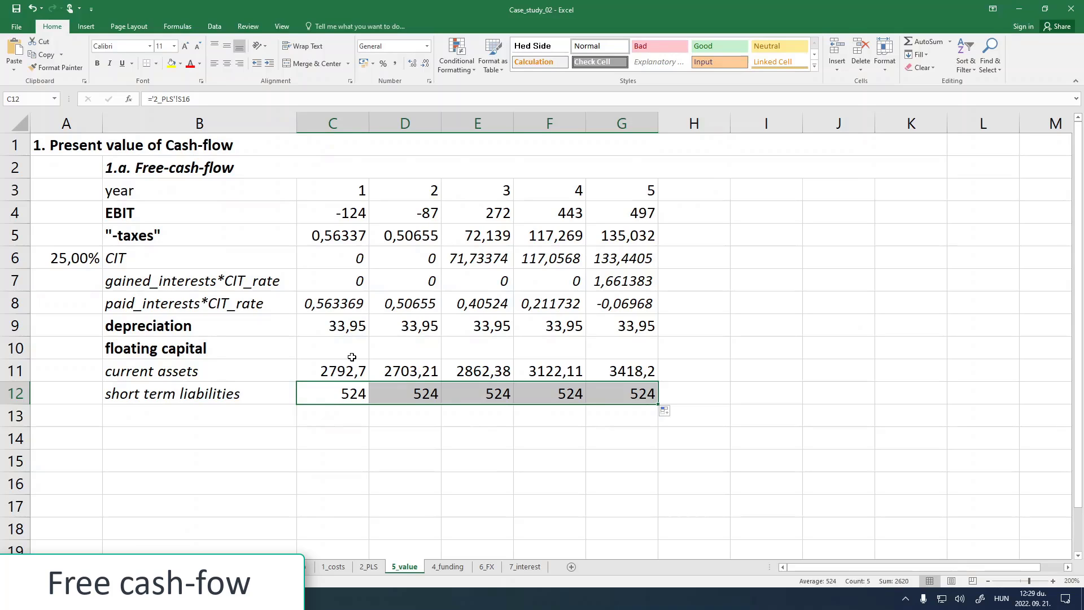
- Copy the formatting of the CIT value in C6 onto the current assets and short term liabilities values in C11:G12
{"action": "left_click", "coordinate": [339, 254]}
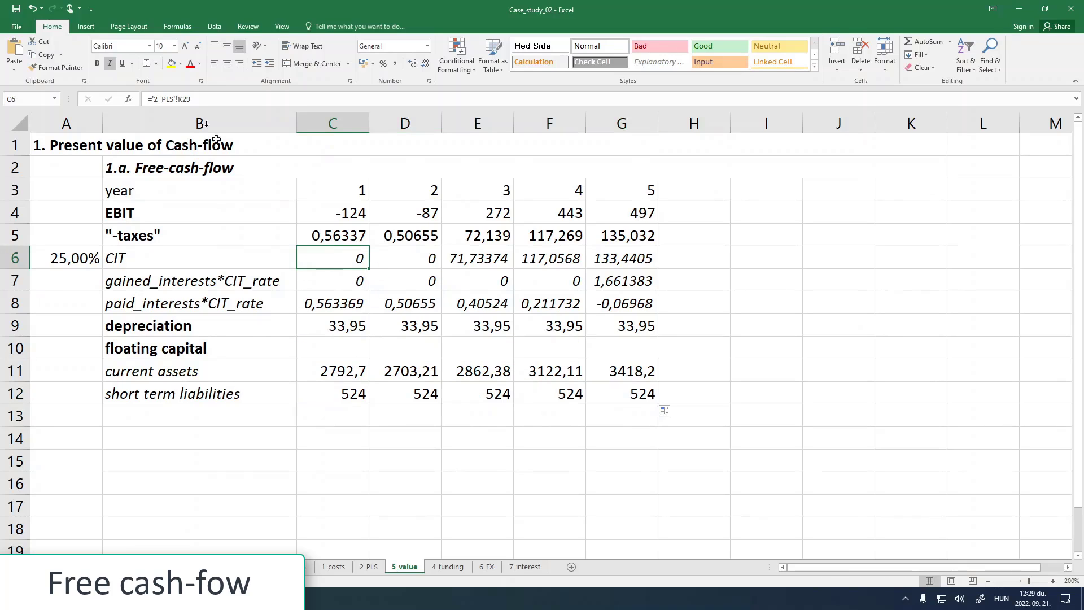
{"action": "left_click", "coordinate": [52, 72]}
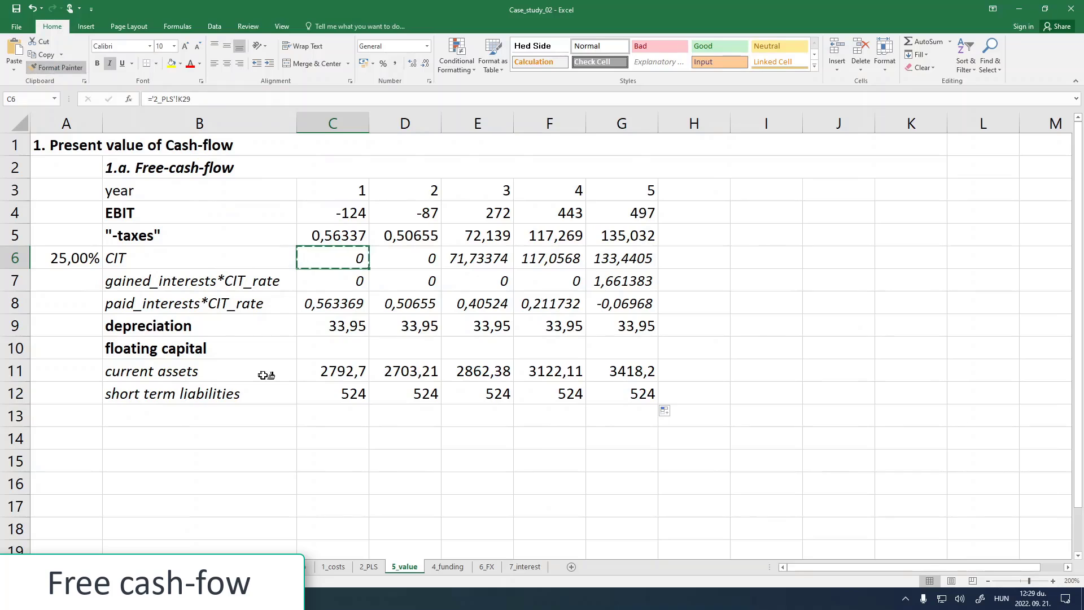
{"action": "left_click_drag", "start_coordinate": [333, 371], "coordinate": [655, 402]}
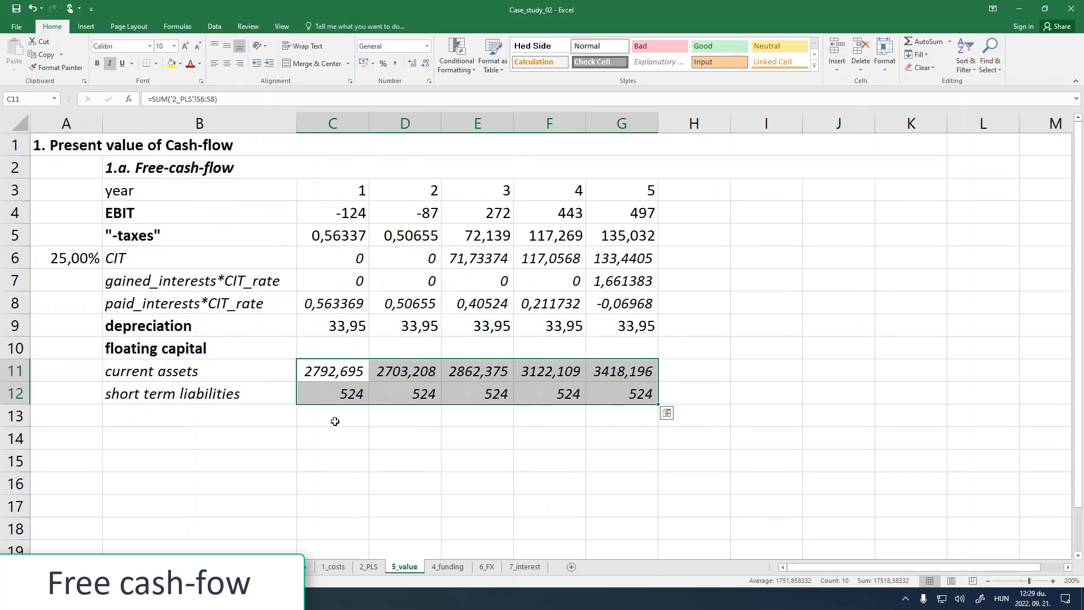
- Replace the current assets formula in C11 with cash plus inventories, S6+S8 of 2_PLS, and fill it across to G11
{"action": "left_click", "coordinate": [328, 350]}
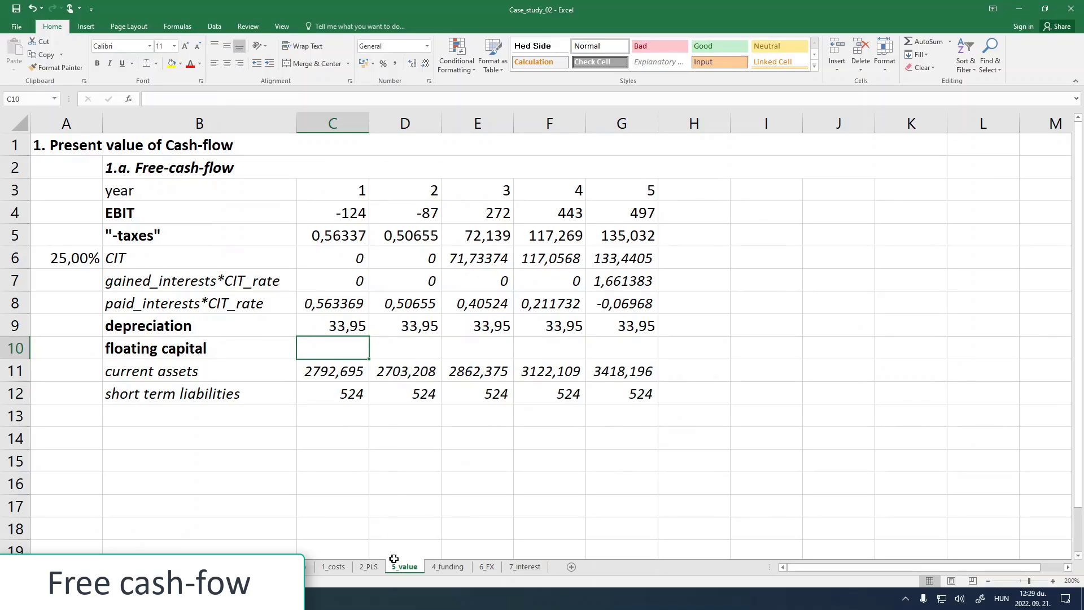
{"action": "left_click", "coordinate": [371, 568]}
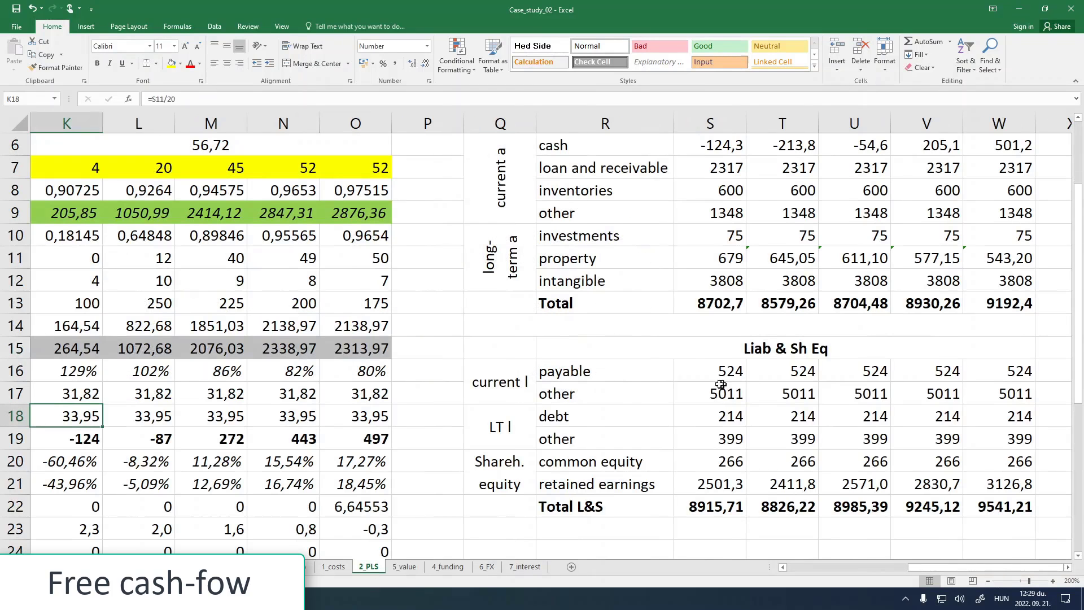
{"action": "scroll", "coordinate": [693, 375], "scroll_direction": "up", "scroll_amount": 1}
{"action": "left_click", "coordinate": [727, 242]}
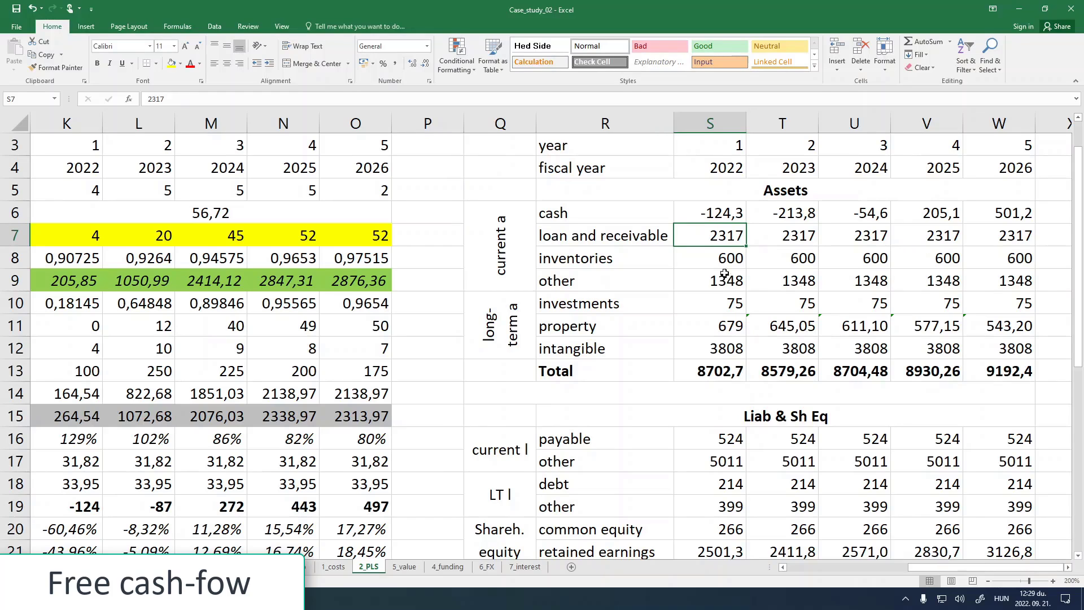
{"action": "left_click", "coordinate": [402, 568]}
{"action": "left_click", "coordinate": [336, 372]}
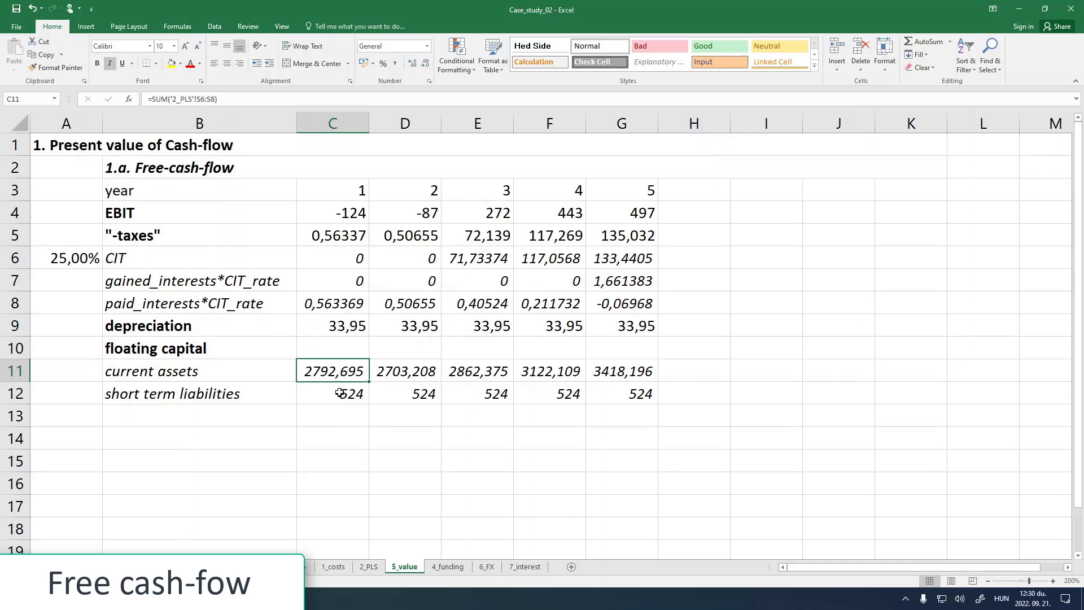
{"action": "left_click_drag", "start_coordinate": [218, 99], "coordinate": [151, 100]}
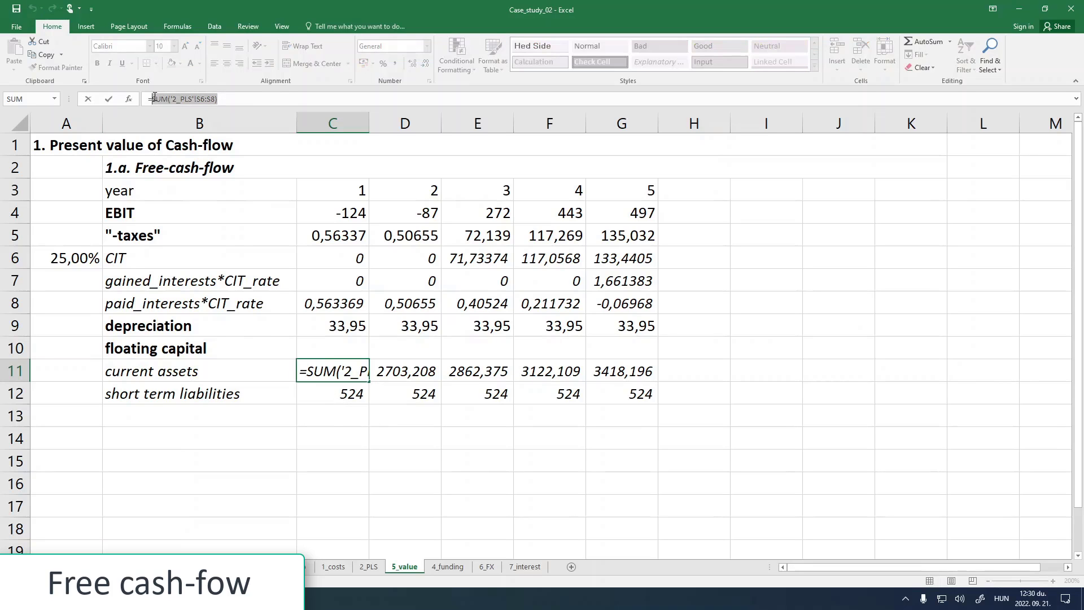
{"action": "key", "text": "BackSpace"}
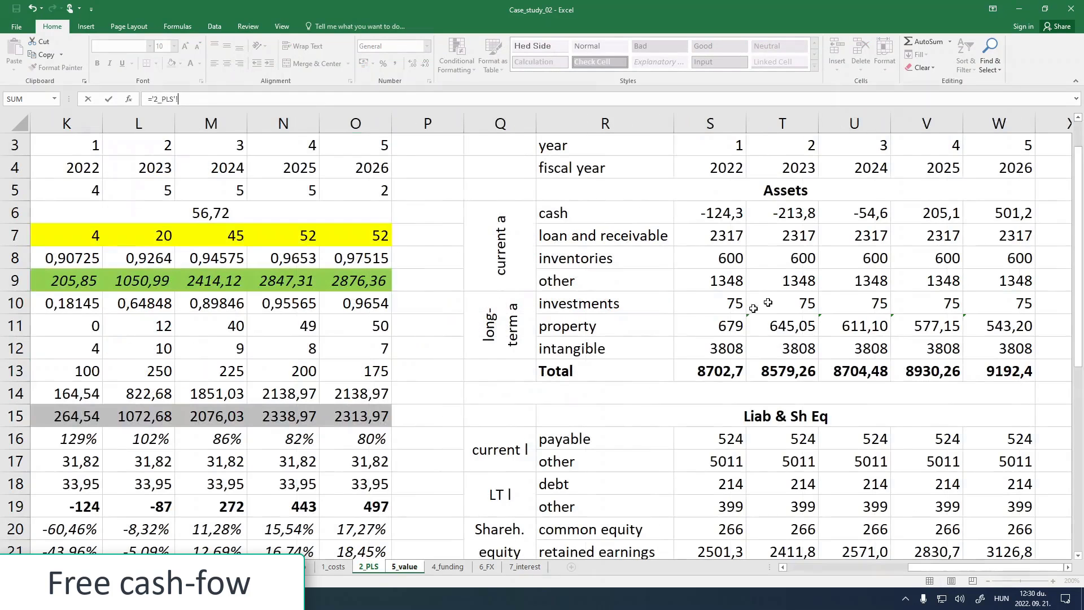
{"action": "left_click", "coordinate": [369, 566]}
{"action": "left_click", "coordinate": [712, 216]}
{"action": "type", "text": "+"}
{"action": "left_click", "coordinate": [707, 259]}
{"action": "key", "text": "Return"}
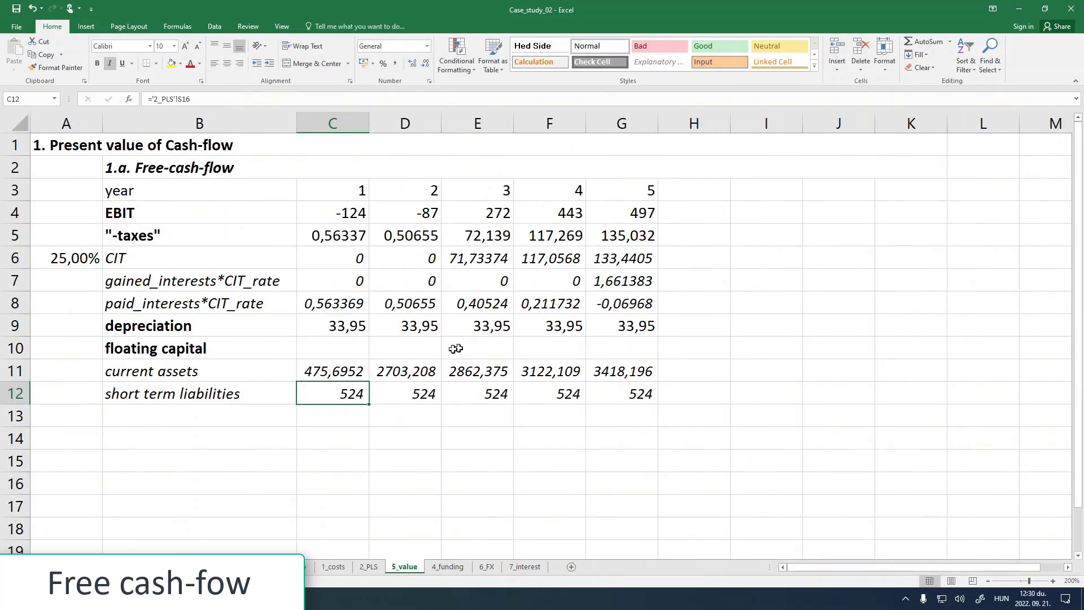
{"action": "left_click", "coordinate": [359, 375]}
{"action": "left_click_drag", "start_coordinate": [370, 382], "coordinate": [647, 377]}
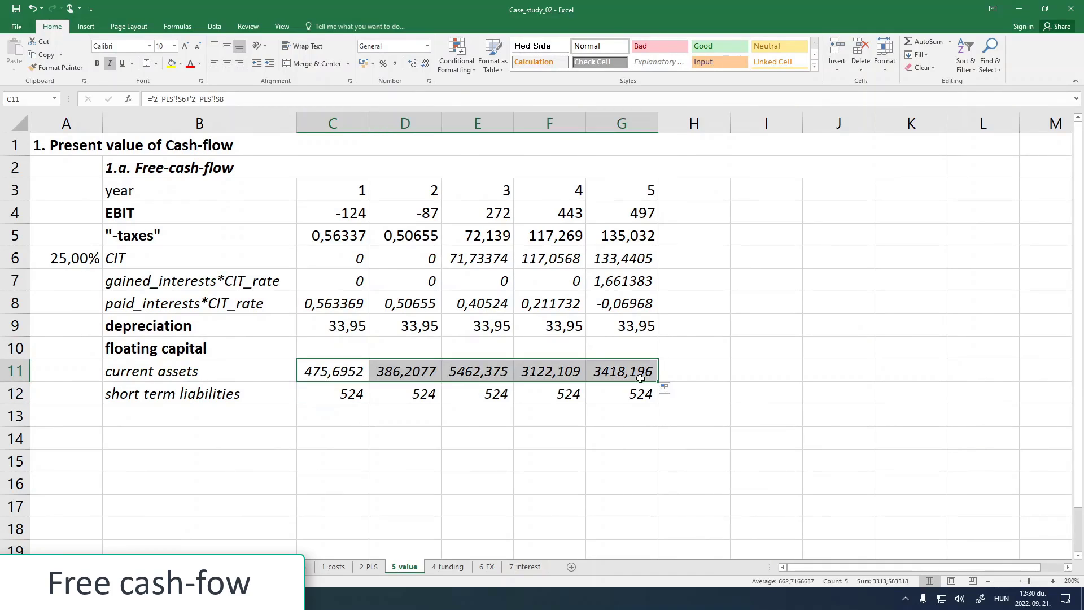
- Calculate floating capital in C10 as current assets minus short term liabilities (C11-C12) and fill the formula across to G10
{"action": "left_click", "coordinate": [326, 353]}
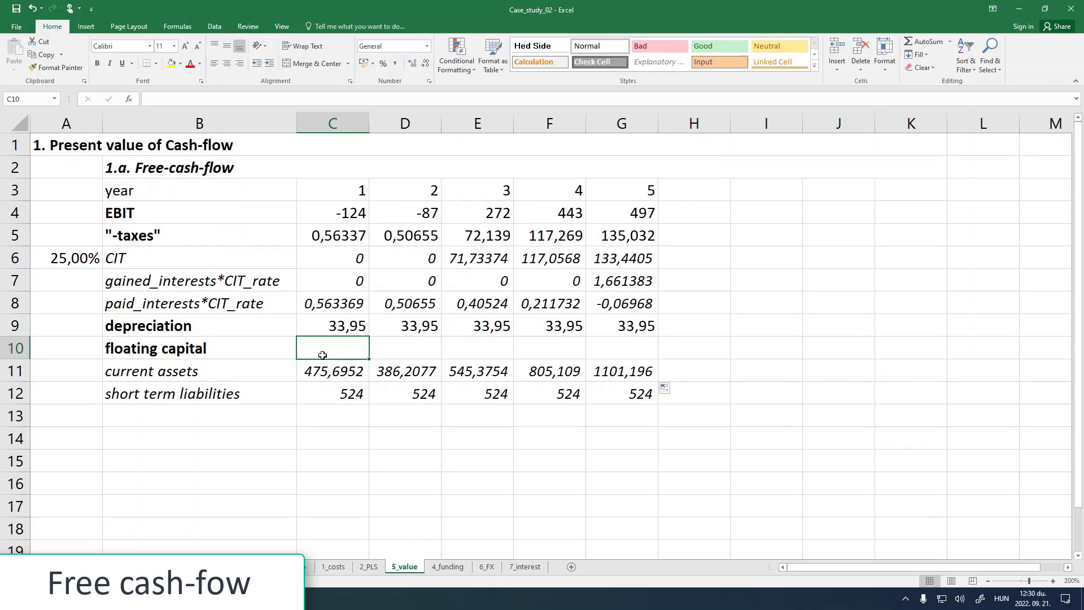
{"action": "type", "text": "="}
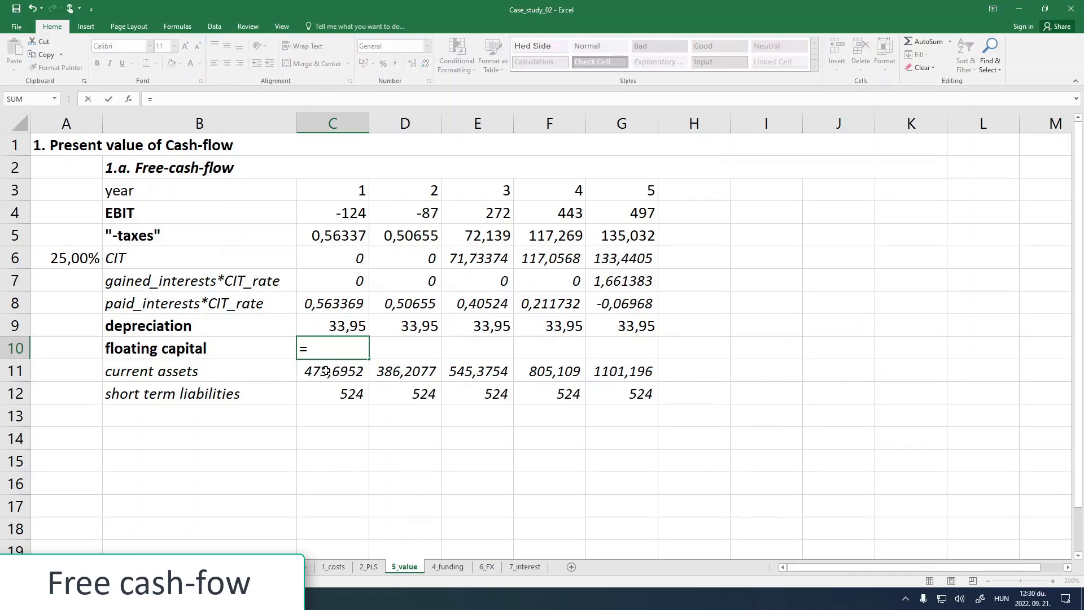
{"action": "left_click", "coordinate": [326, 371]}
{"action": "type", "text": "-"}
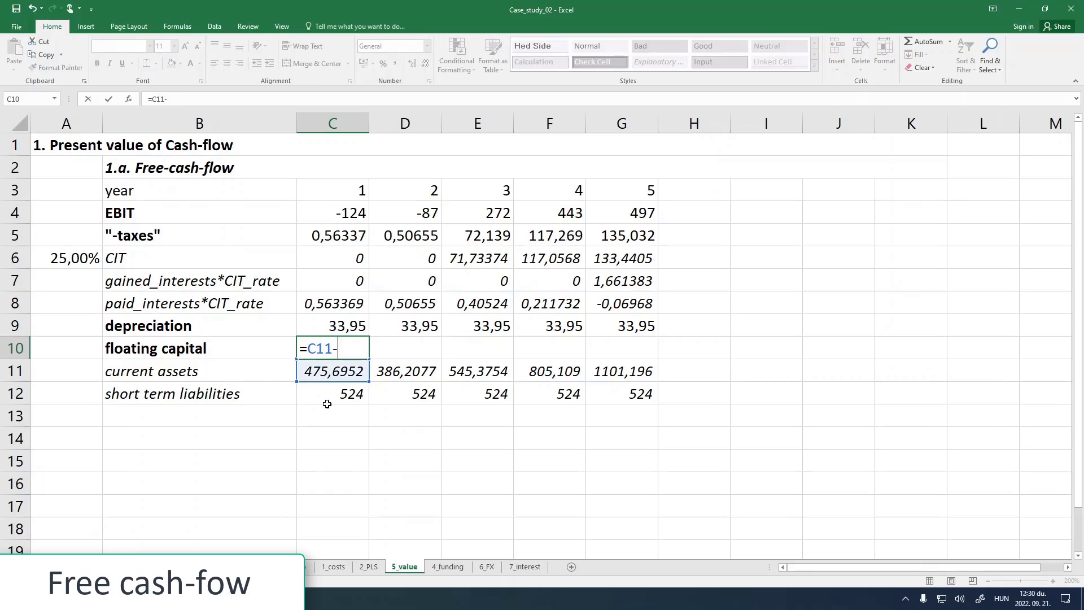
{"action": "left_click", "coordinate": [328, 402]}
{"action": "key", "text": "Return"}
{"action": "left_click", "coordinate": [347, 349]}
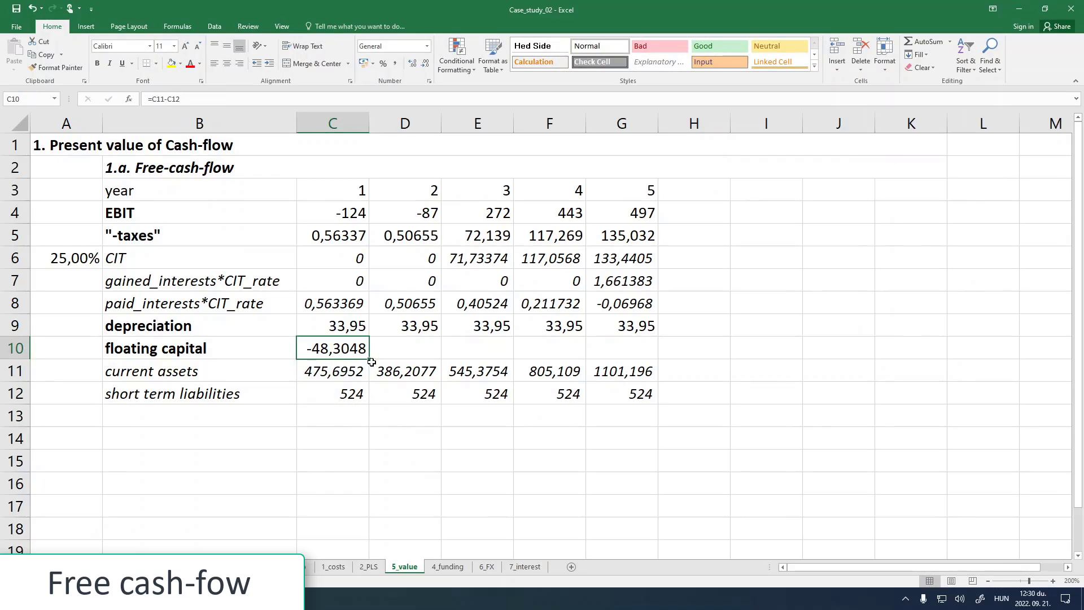
{"action": "left_click_drag", "start_coordinate": [369, 359], "coordinate": [647, 355]}
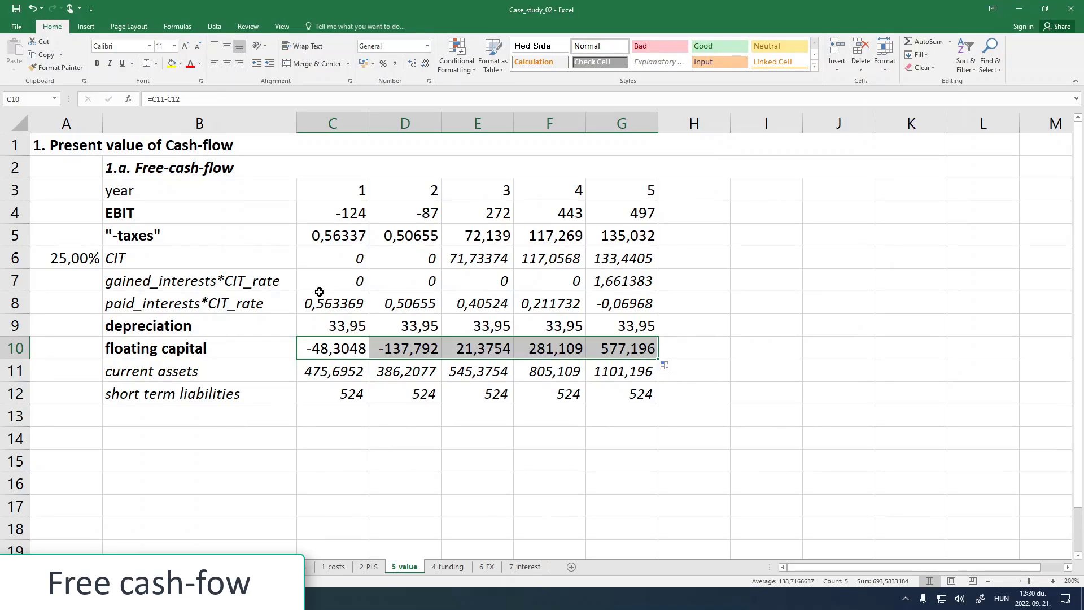
- Reduce the font size to 8 for the tax component values in C6:G8 and the floating capital components in C11:G12
{"action": "left_click_drag", "start_coordinate": [314, 279], "coordinate": [565, 281]}
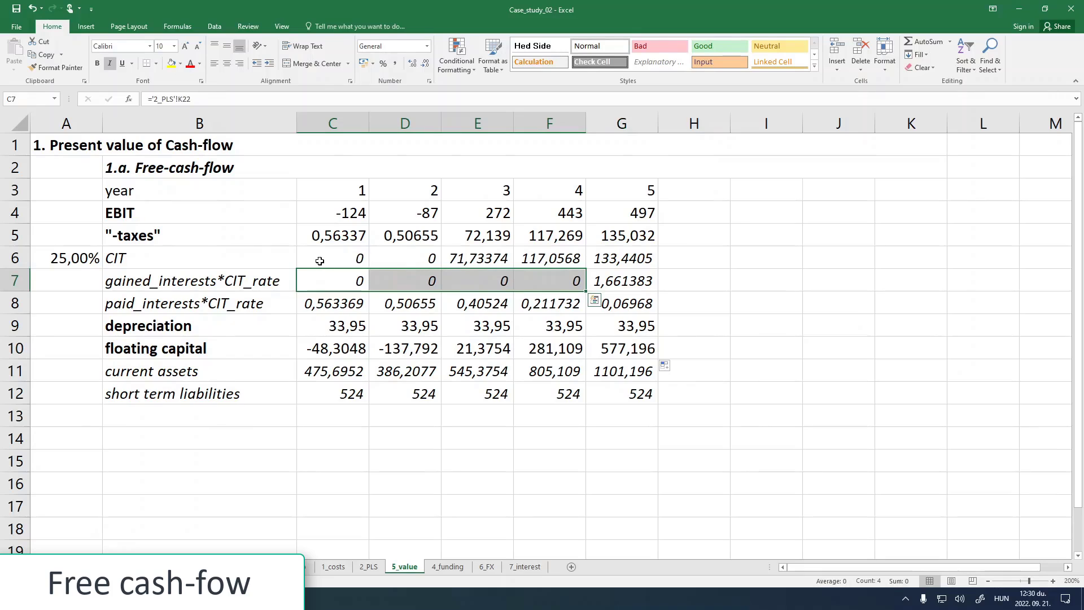
{"action": "left_click_drag", "start_coordinate": [320, 259], "coordinate": [624, 307]}
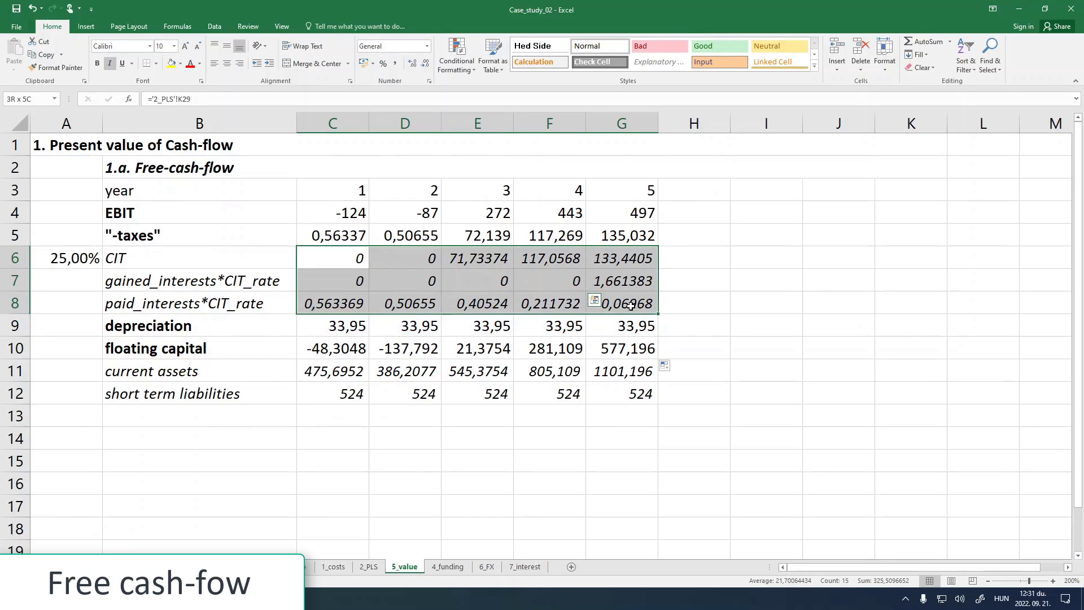
{"action": "left_click", "coordinate": [174, 46]}
{"action": "left_click", "coordinate": [169, 60]}
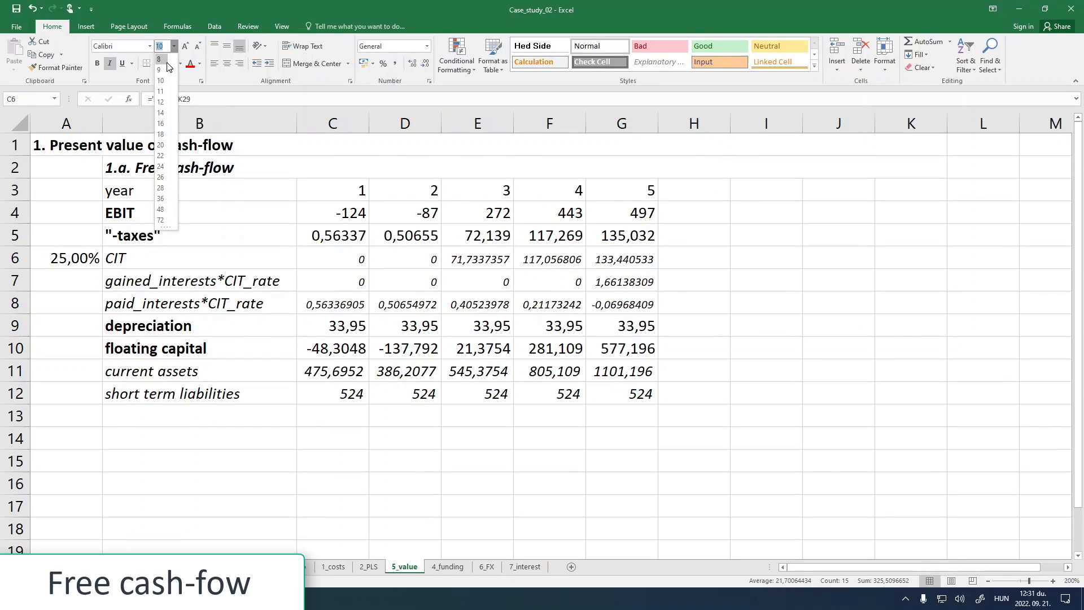
{"action": "left_click_drag", "start_coordinate": [339, 370], "coordinate": [633, 398]}
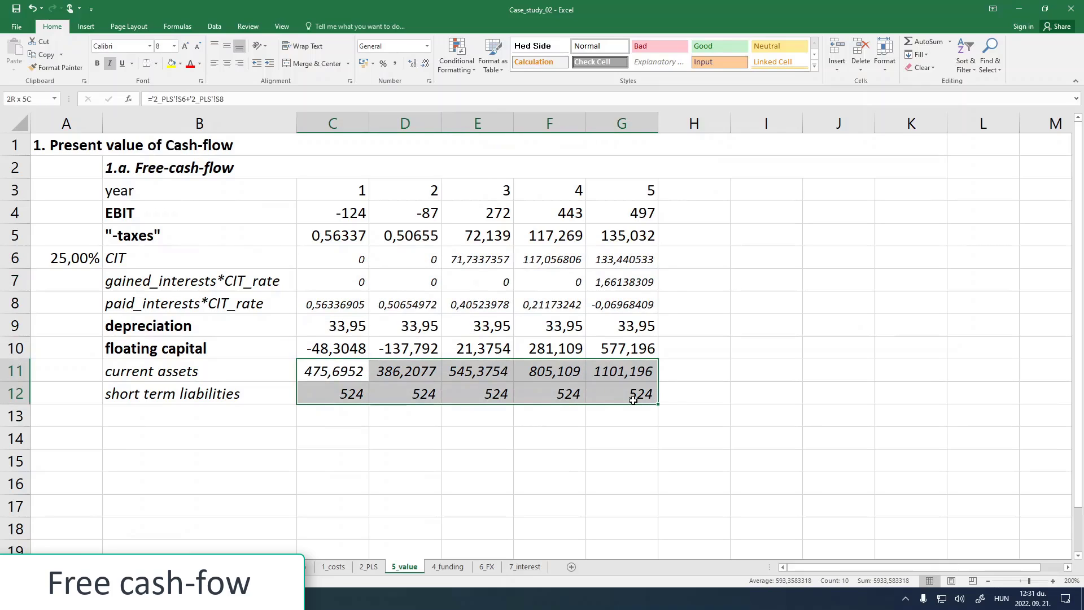
{"action": "left_click", "coordinate": [175, 47]}
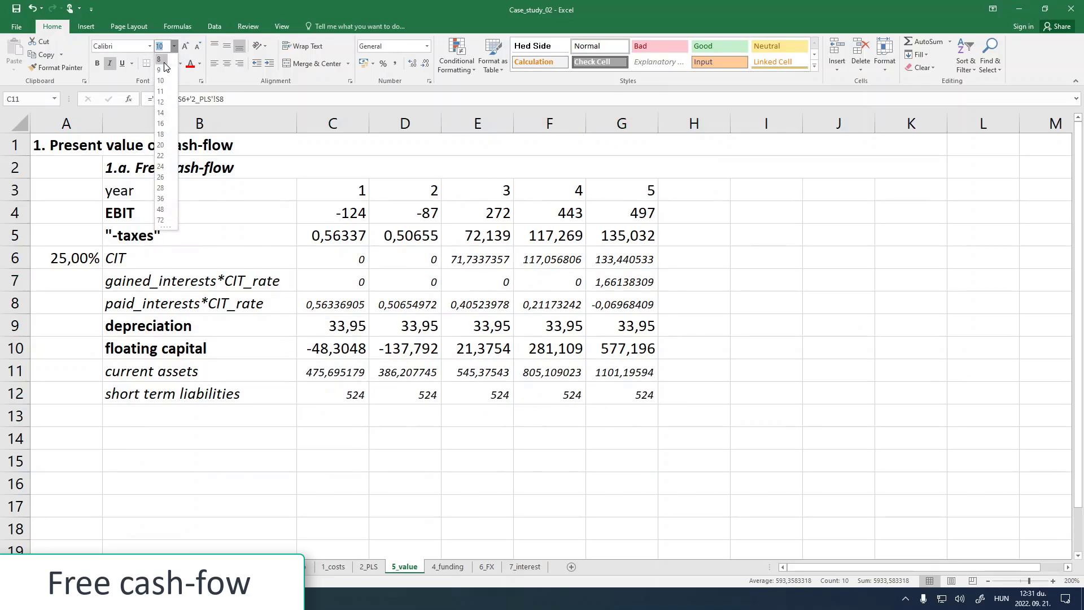
{"action": "left_click", "coordinate": [169, 59]}
- Copy the Free Cash Flow (FCF) term from the PDF notes in the browser into B13 of 5_value and make it bold and underlined
{"action": "left_click", "coordinate": [261, 418]}
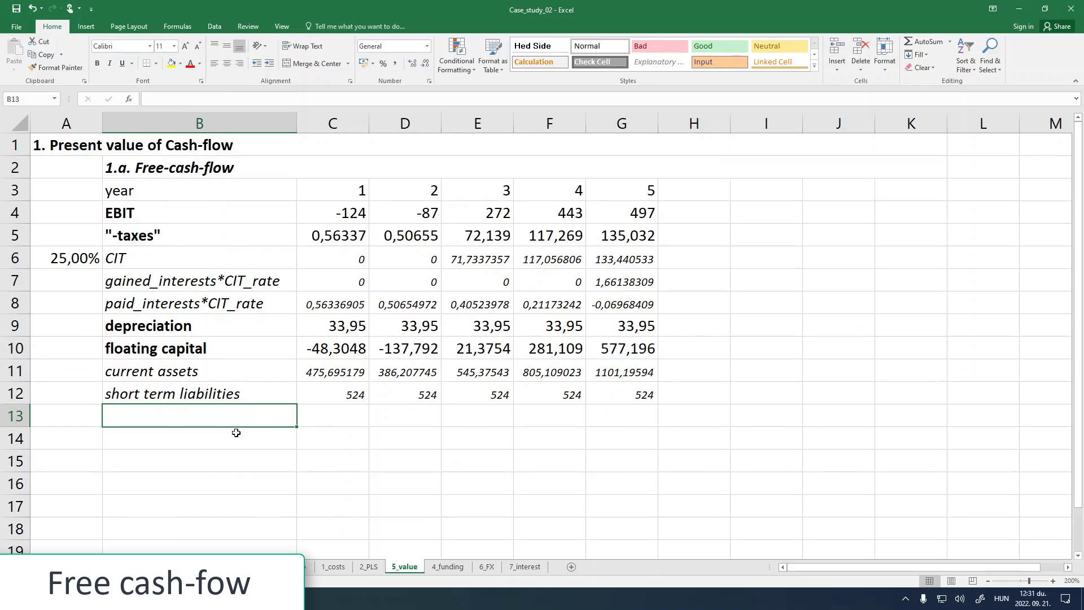
{"action": "left_click", "coordinate": [148, 599]}
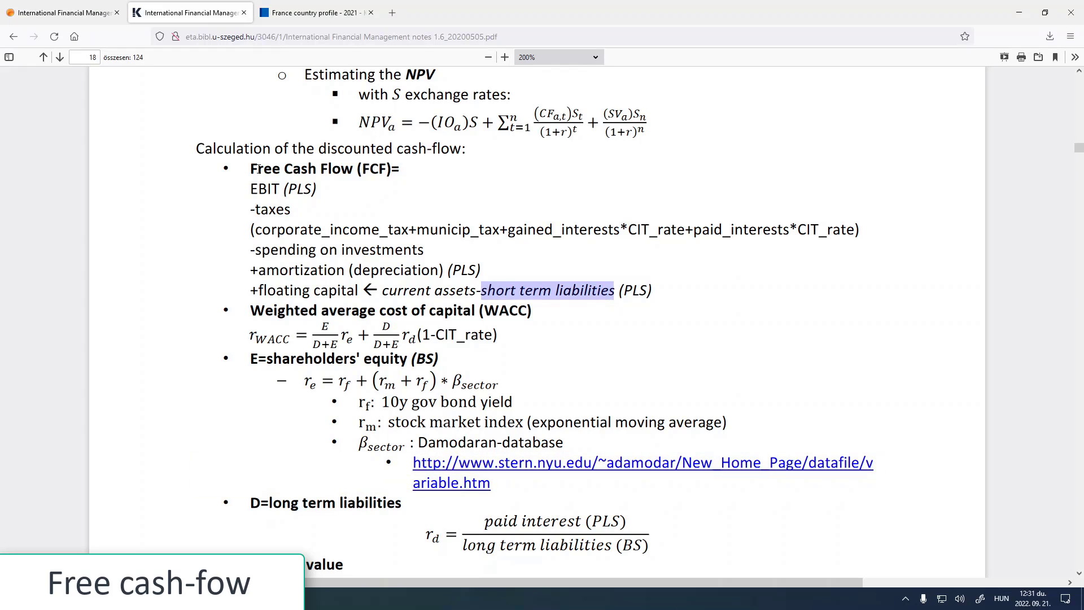
{"action": "left_click_drag", "start_coordinate": [251, 168], "coordinate": [389, 167]}
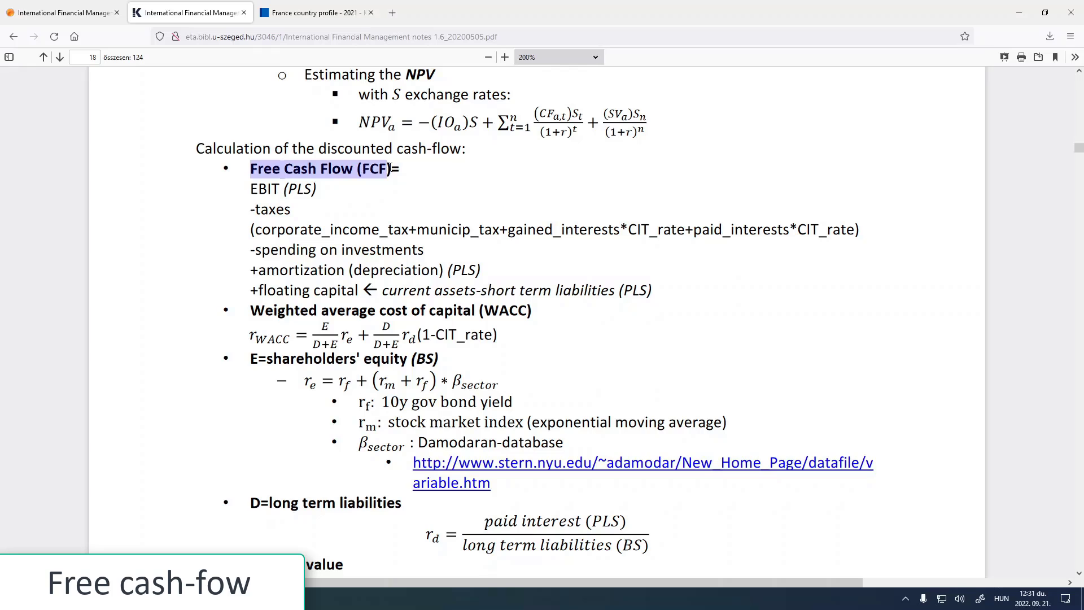
{"action": "key", "text": "alt+Tab"}
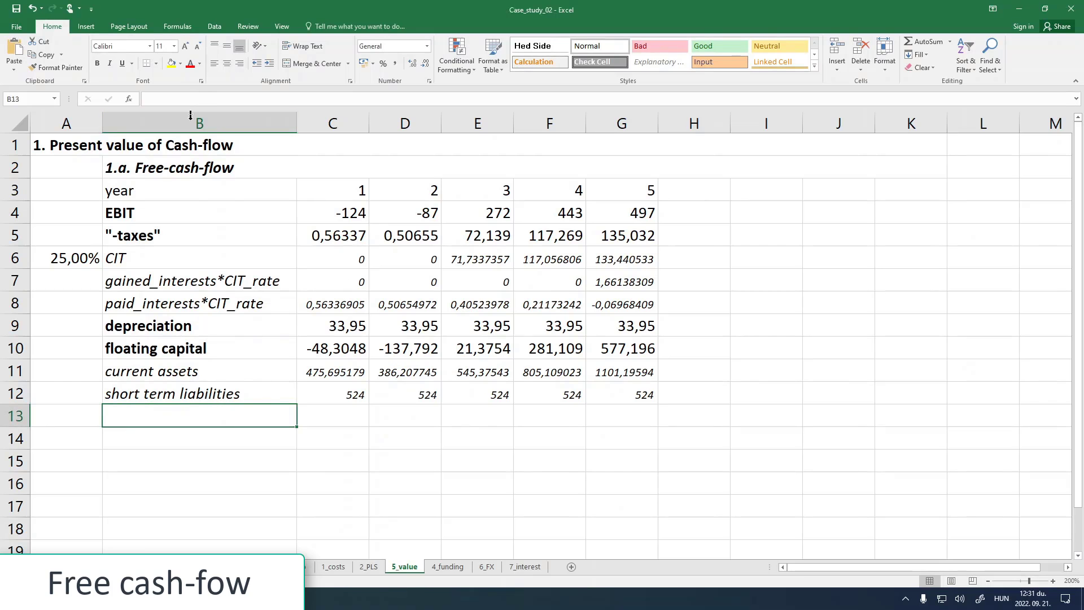
{"action": "left_click", "coordinate": [165, 97]}
{"action": "key", "text": "ctrl+v"}
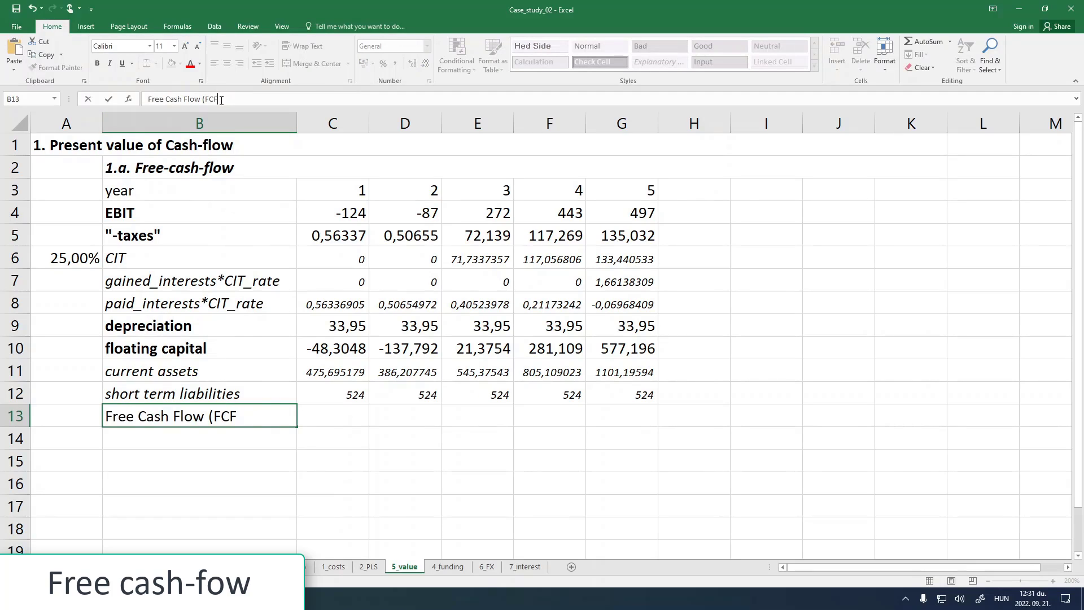
{"action": "type", "text": ")"}
{"action": "key", "text": "Return"}
{"action": "key", "text": "Up"}
{"action": "key", "text": "ctrl+i"}
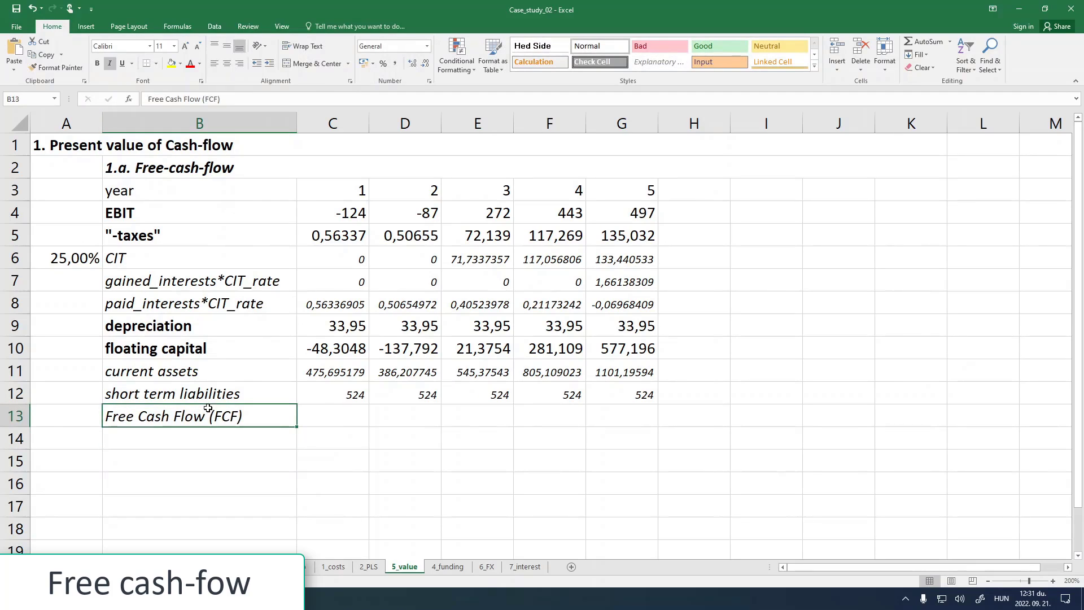
{"action": "left_click", "coordinate": [122, 63]}
- Review the floating capital, current assets and short term liabilities formulas in C10:C12 against their source items on the 2_PLS sheet
{"action": "left_click", "coordinate": [339, 417]}
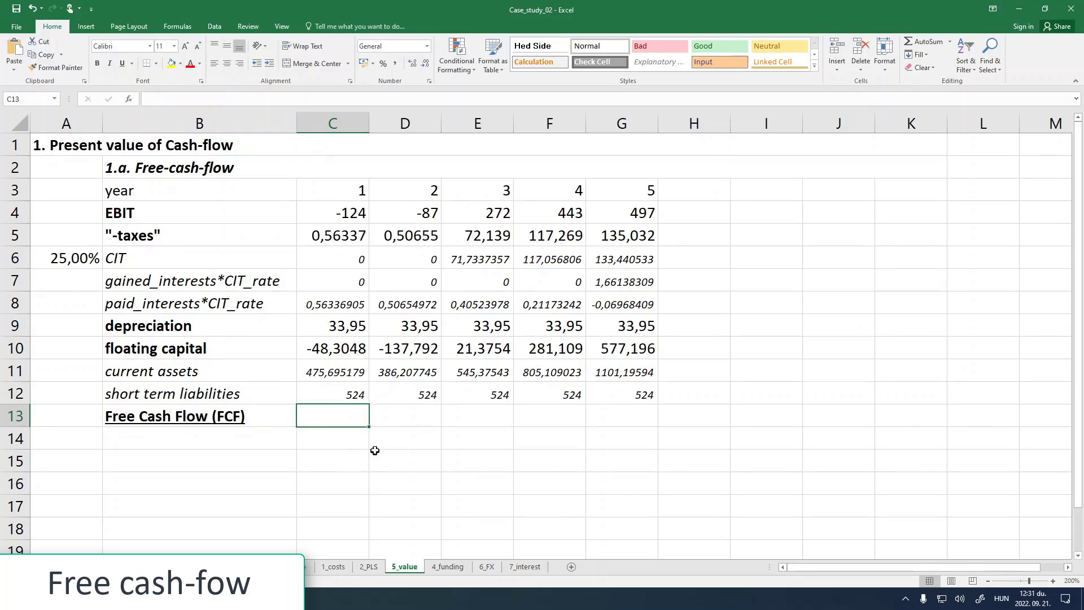
{"action": "left_click", "coordinate": [359, 390]}
{"action": "left_click", "coordinate": [346, 349]}
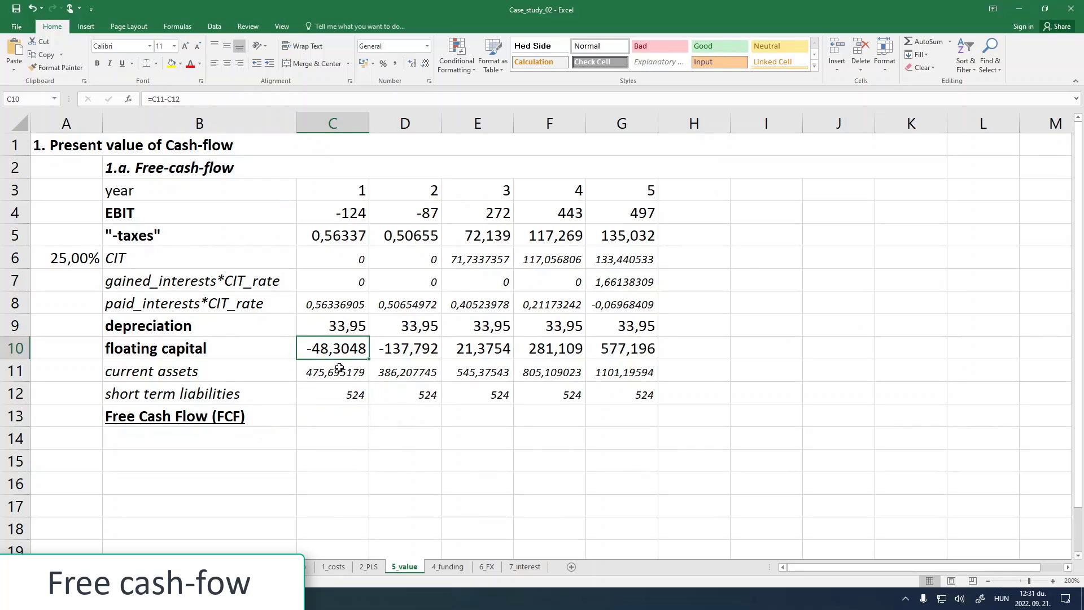
{"action": "left_click", "coordinate": [340, 373]}
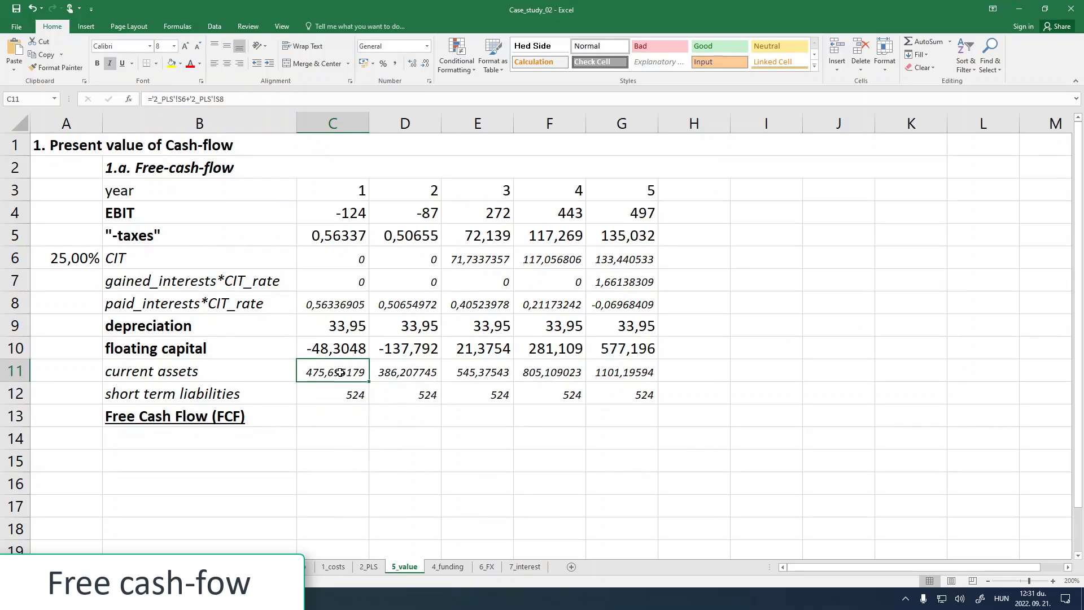
{"action": "left_click", "coordinate": [166, 100]}
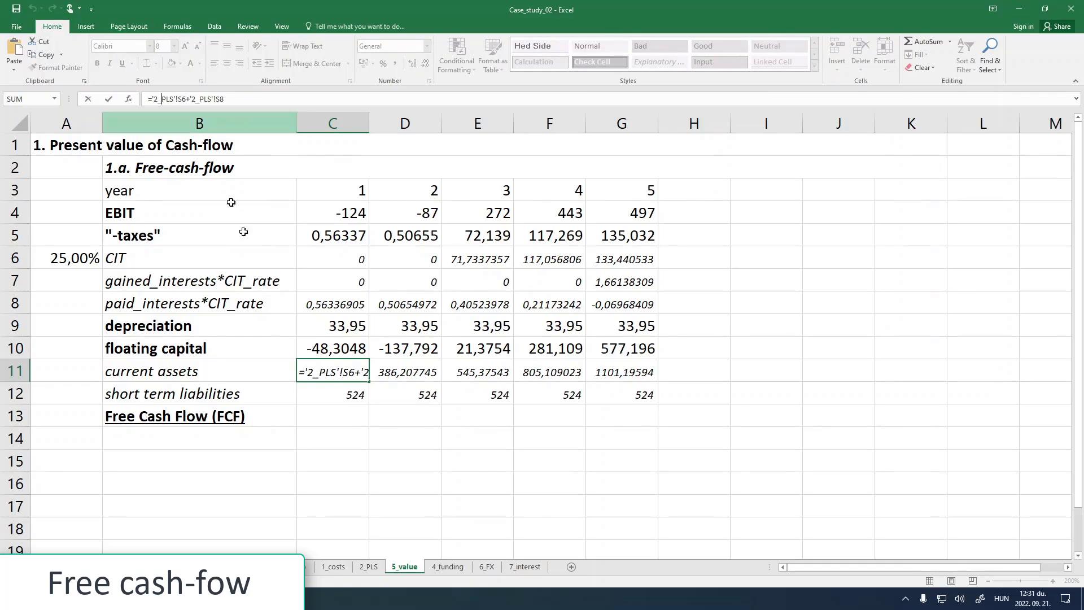
{"action": "left_click", "coordinate": [369, 566]}
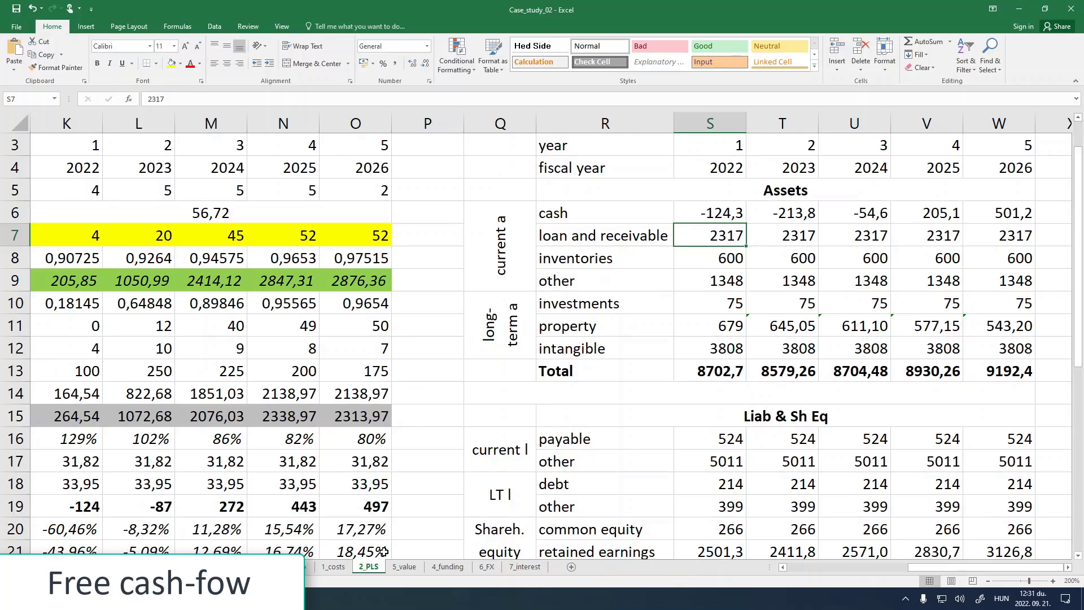
{"action": "left_click", "coordinate": [405, 566]}
{"action": "left_click", "coordinate": [330, 399]}
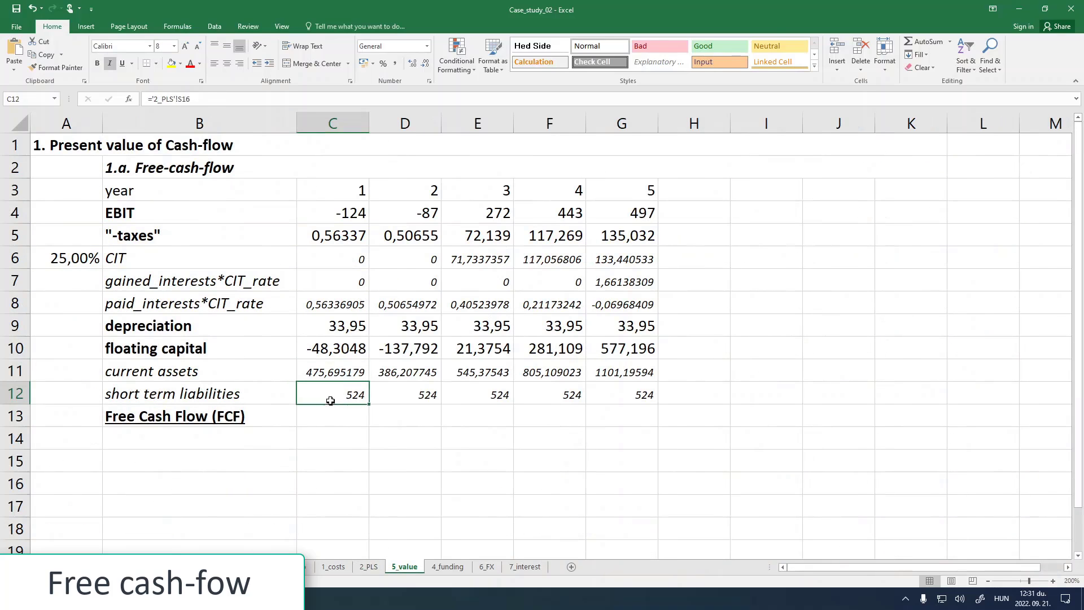
{"action": "left_click", "coordinate": [171, 99]}
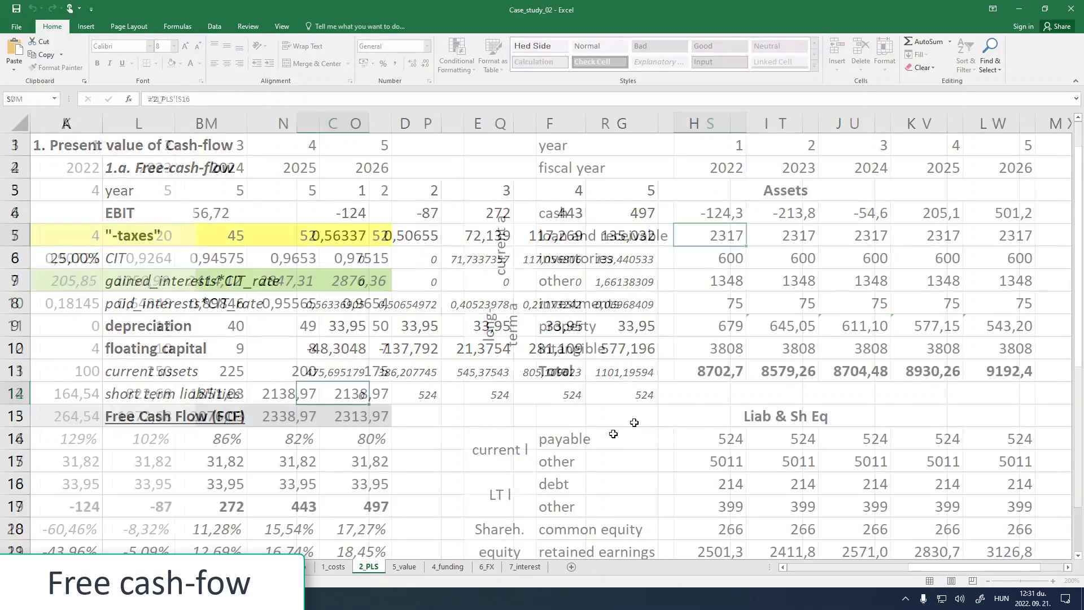
{"action": "left_click", "coordinate": [370, 567]}
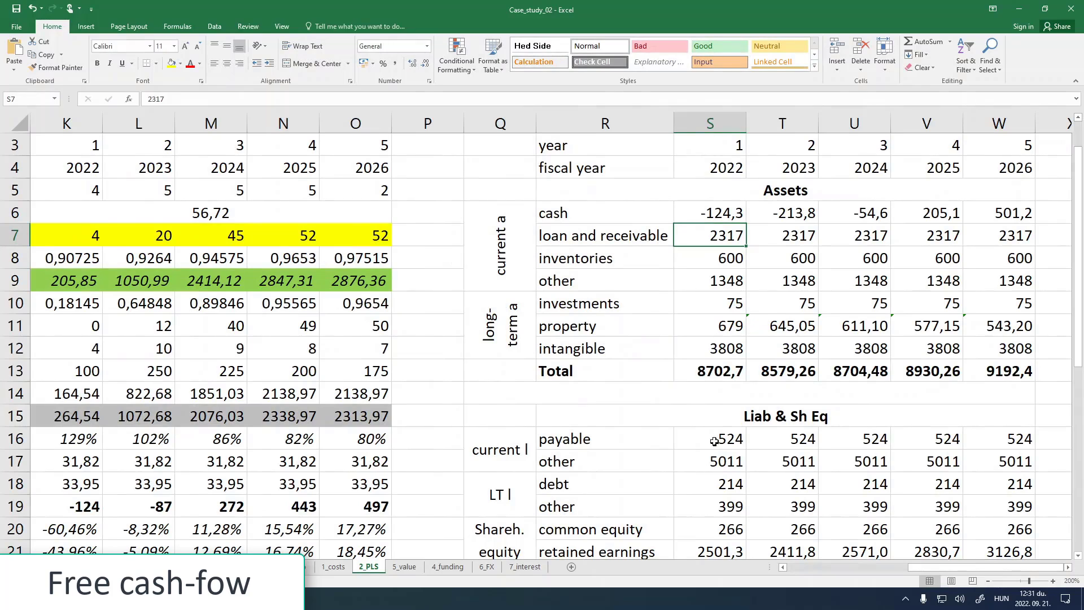
{"action": "left_click", "coordinate": [404, 567]}
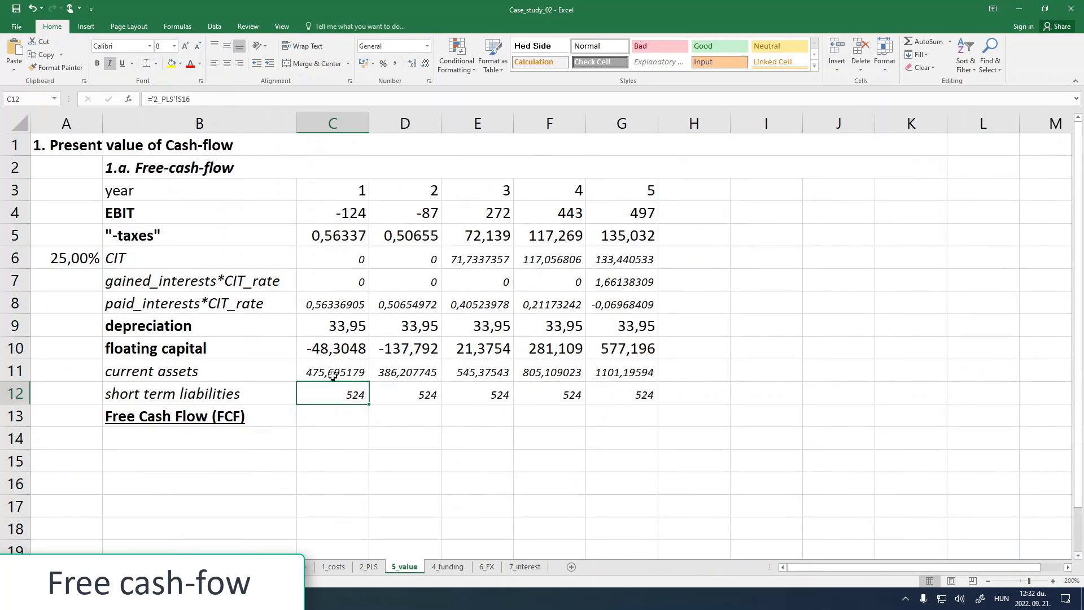
{"action": "left_click", "coordinate": [333, 374]}
{"action": "left_click", "coordinate": [332, 393]}
{"action": "left_click", "coordinate": [341, 372]}
{"action": "left_click", "coordinate": [339, 390]}
{"action": "left_click", "coordinate": [344, 352]}
{"action": "left_click", "coordinate": [336, 374]}
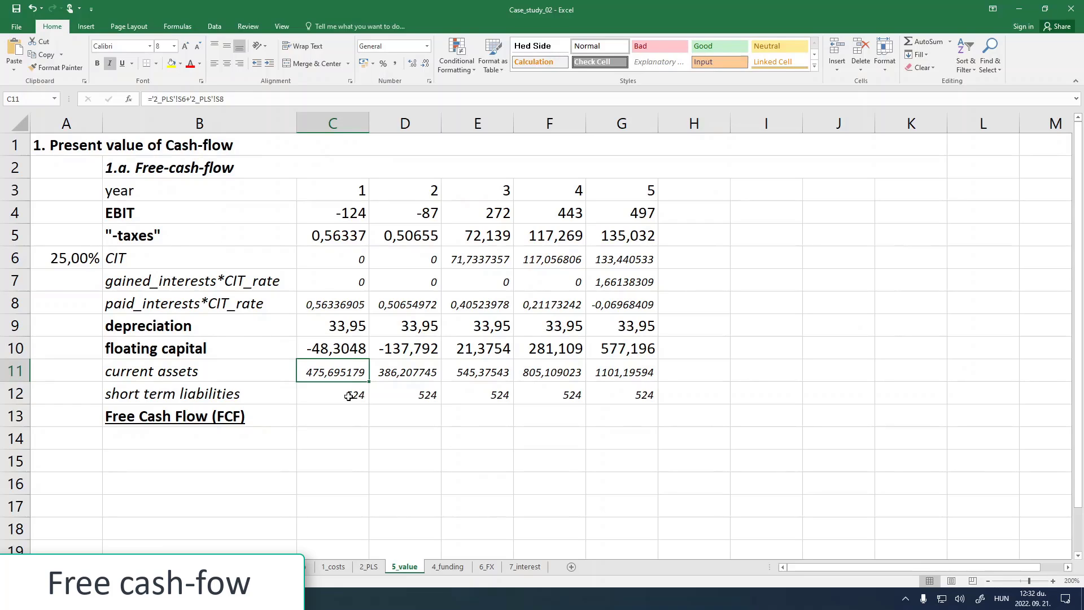
{"action": "left_click", "coordinate": [337, 394]}
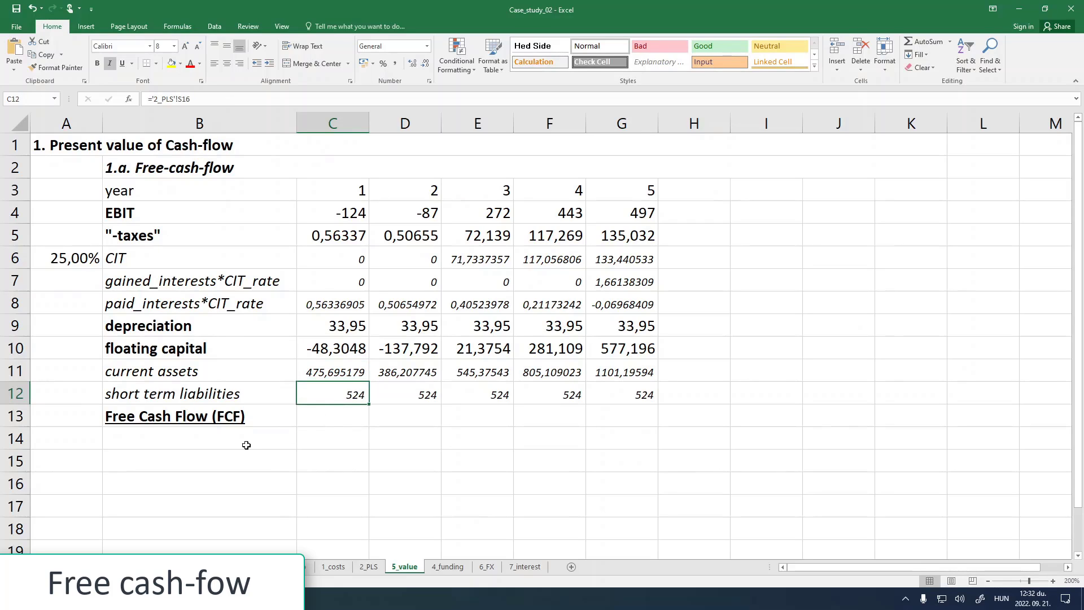
- Highlight the year numbers in C3:G3 with a yellow fill
{"action": "left_click", "coordinate": [317, 416]}
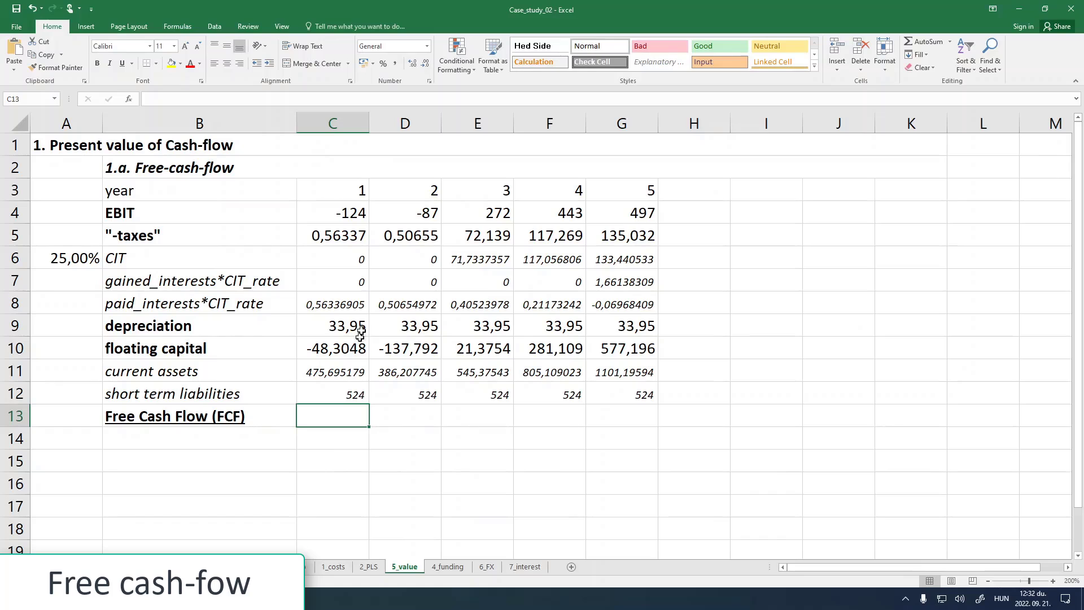
{"action": "left_click_drag", "start_coordinate": [342, 191], "coordinate": [650, 191]}
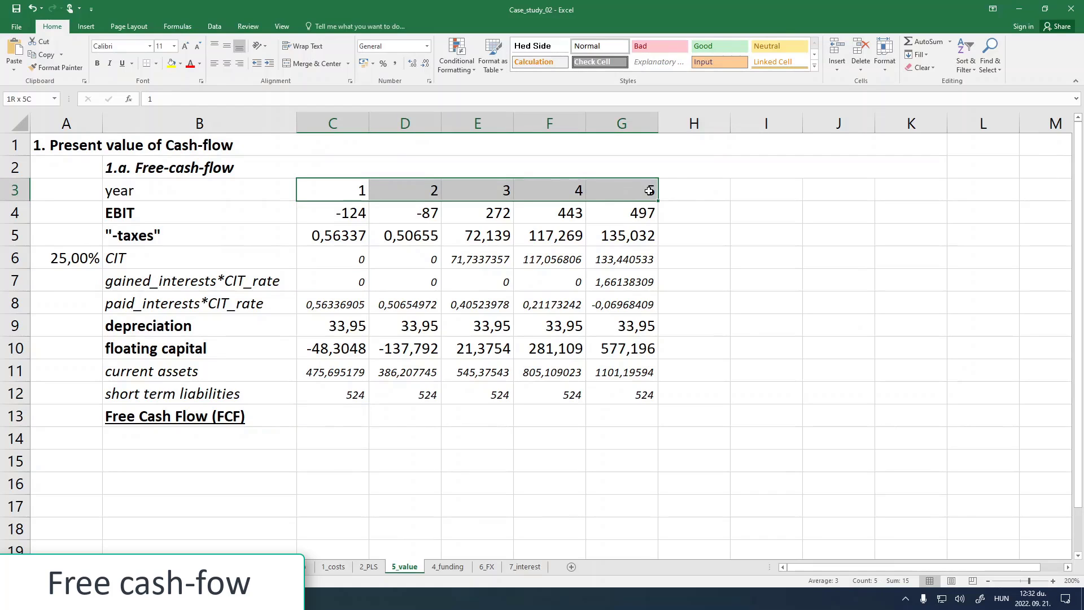
{"action": "left_click", "coordinate": [172, 63]}
- Enter the year 1 free cash flow formula =C4-C5+C9+C10 in C13
{"action": "left_click", "coordinate": [320, 417]}
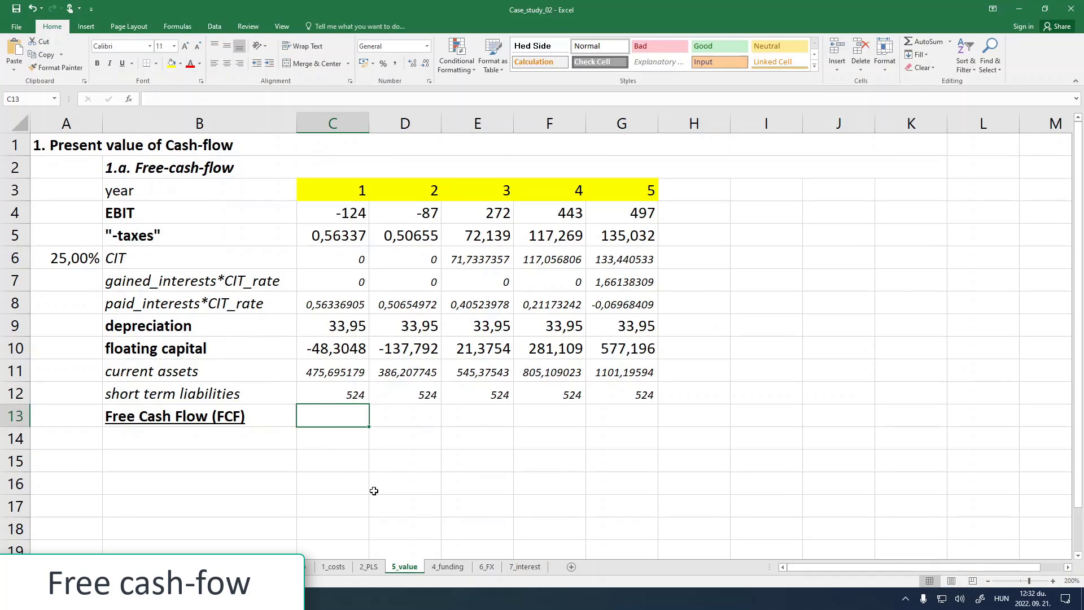
{"action": "type", "text": "="}
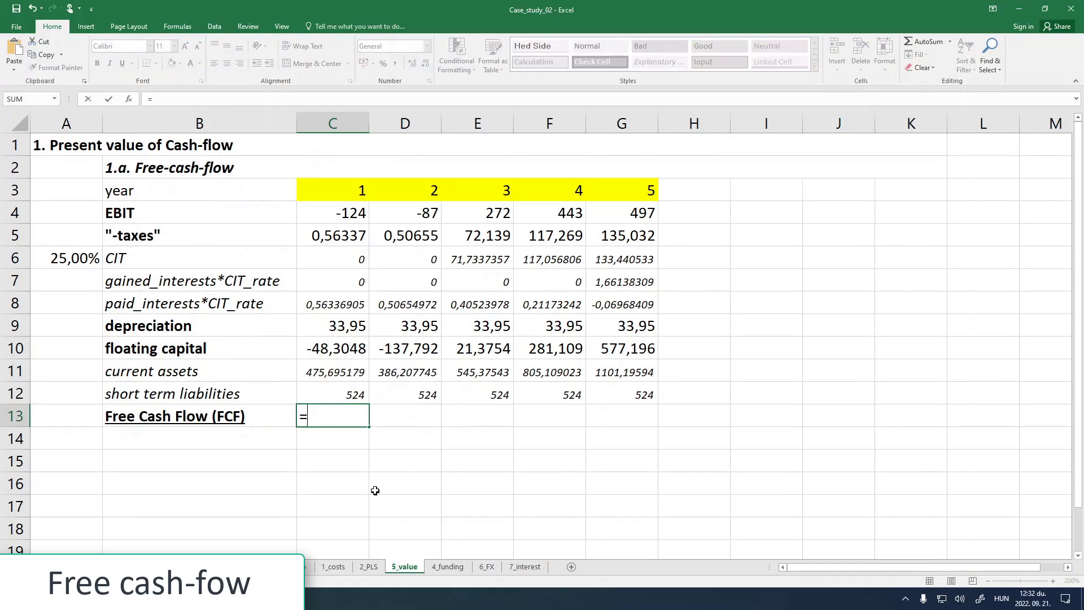
{"action": "left_click", "coordinate": [321, 214]}
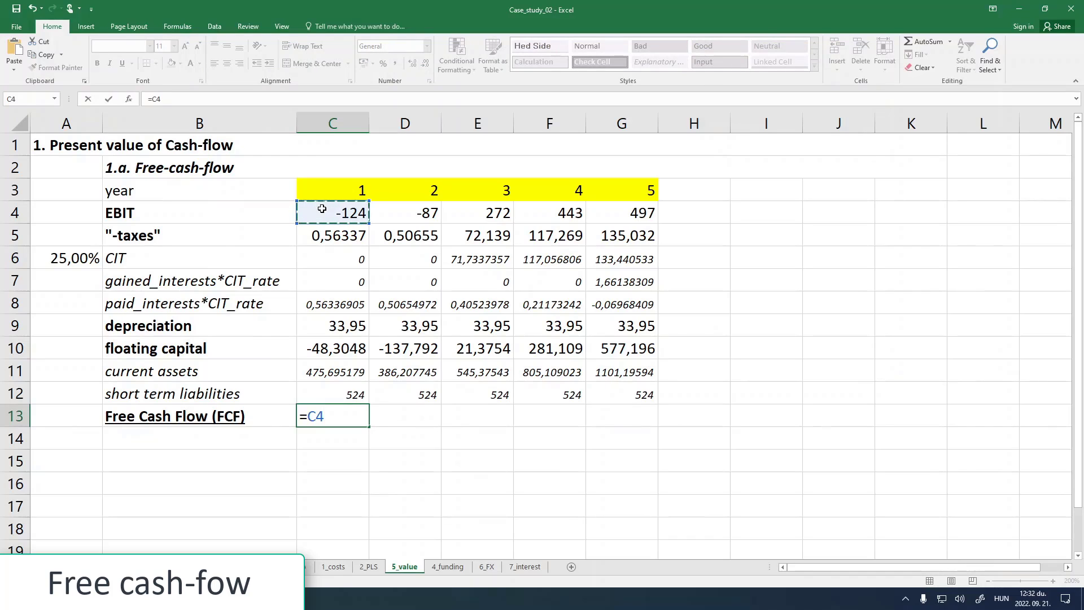
{"action": "type", "text": "+"}
{"action": "key", "text": "BackSpace"}
{"action": "type", "text": "-"}
{"action": "left_click", "coordinate": [336, 228]}
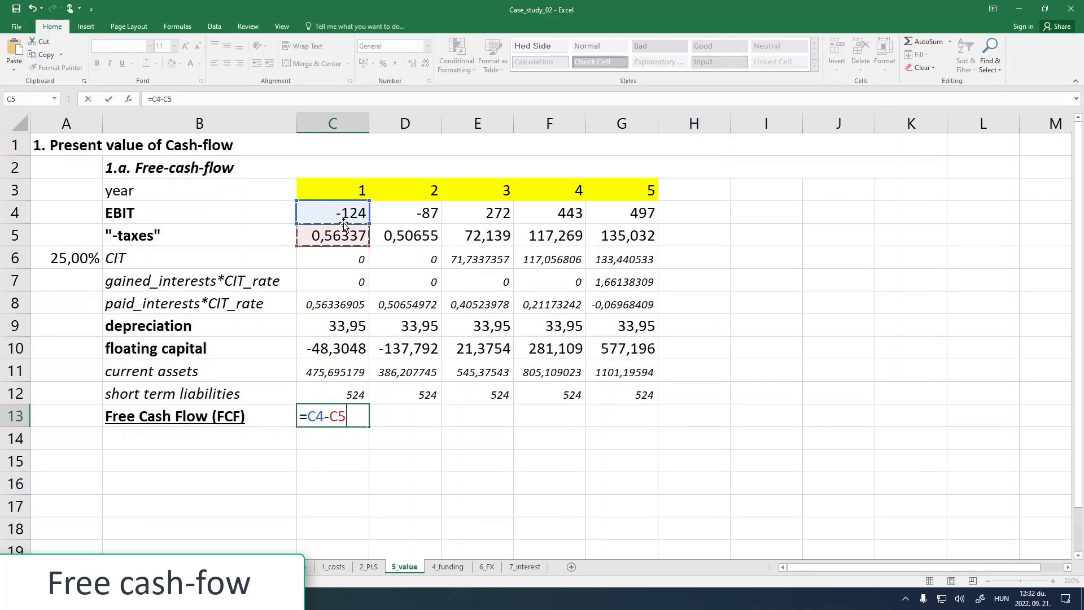
{"action": "type", "text": "+"}
{"action": "left_click", "coordinate": [340, 323]}
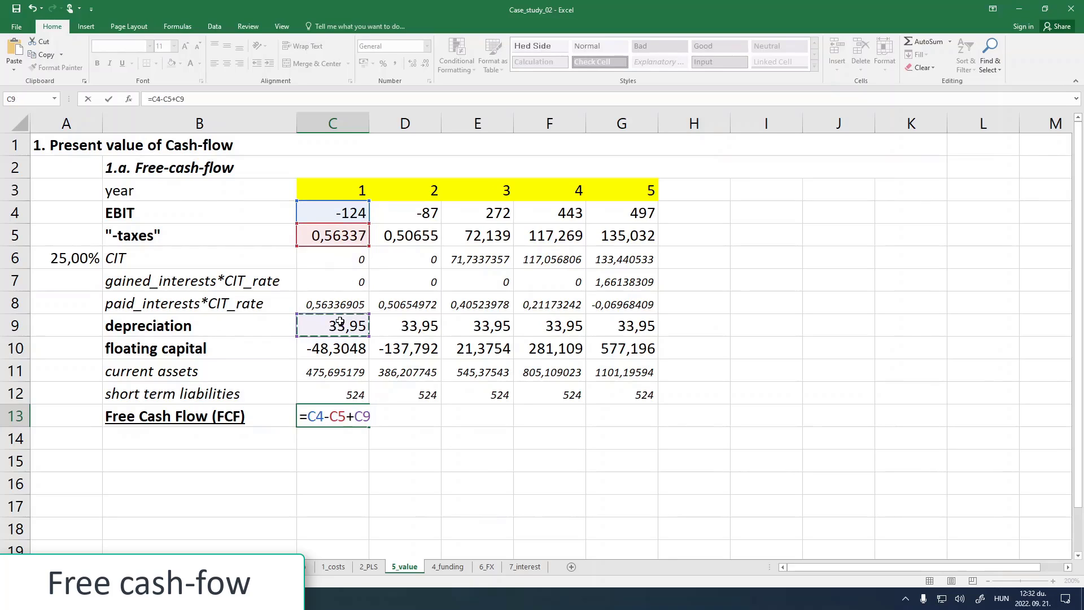
{"action": "type", "text": "+"}
{"action": "left_click", "coordinate": [337, 353]}
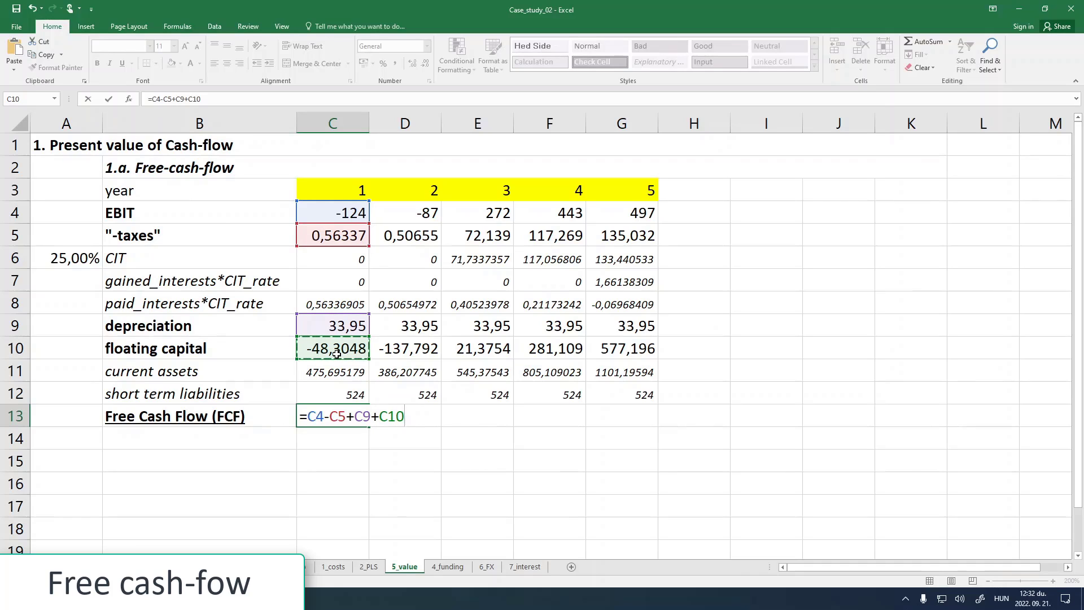
{"action": "key", "text": "Return"}
- Extend the free cash flow formula from C13 across to G13 for years 2 to 5 and check the filled cells
{"action": "left_click", "coordinate": [357, 421]}
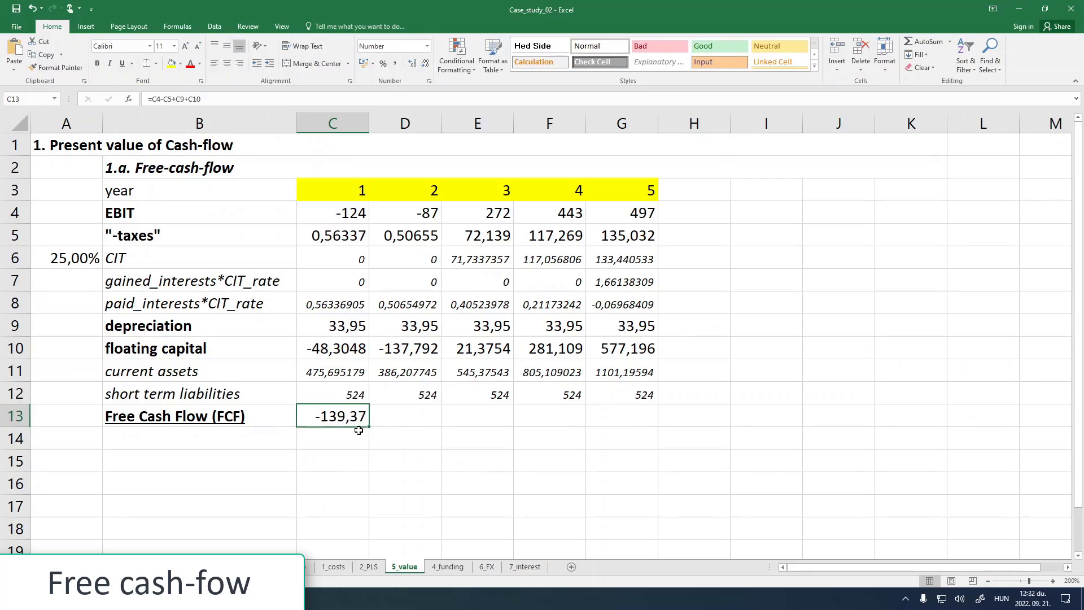
{"action": "left_click_drag", "start_coordinate": [387, 426], "coordinate": [655, 423]}
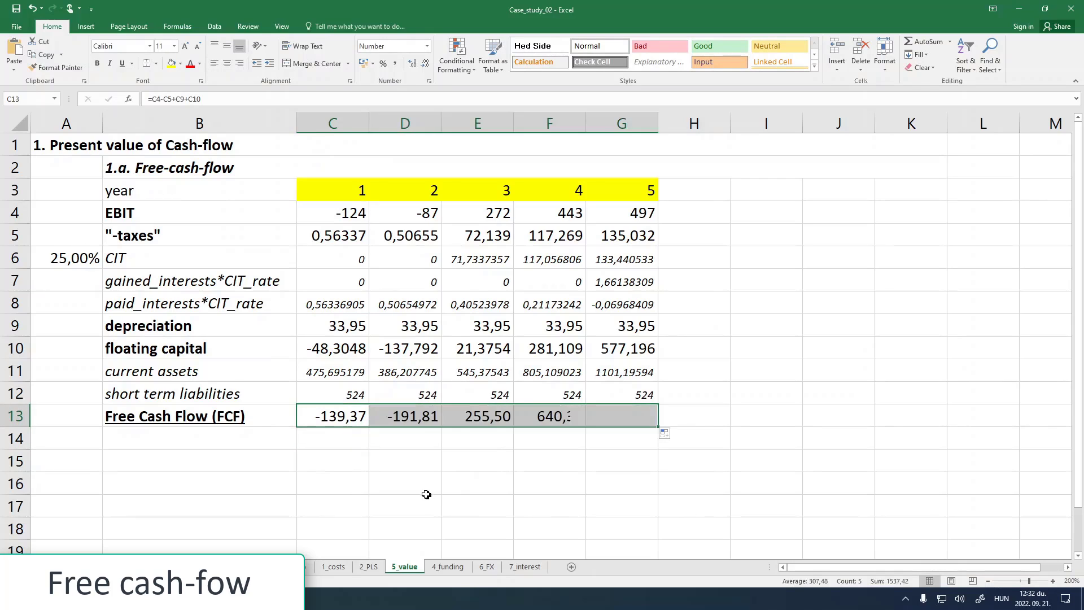
{"action": "left_click", "coordinate": [349, 446]}
{"action": "left_click", "coordinate": [341, 415]}
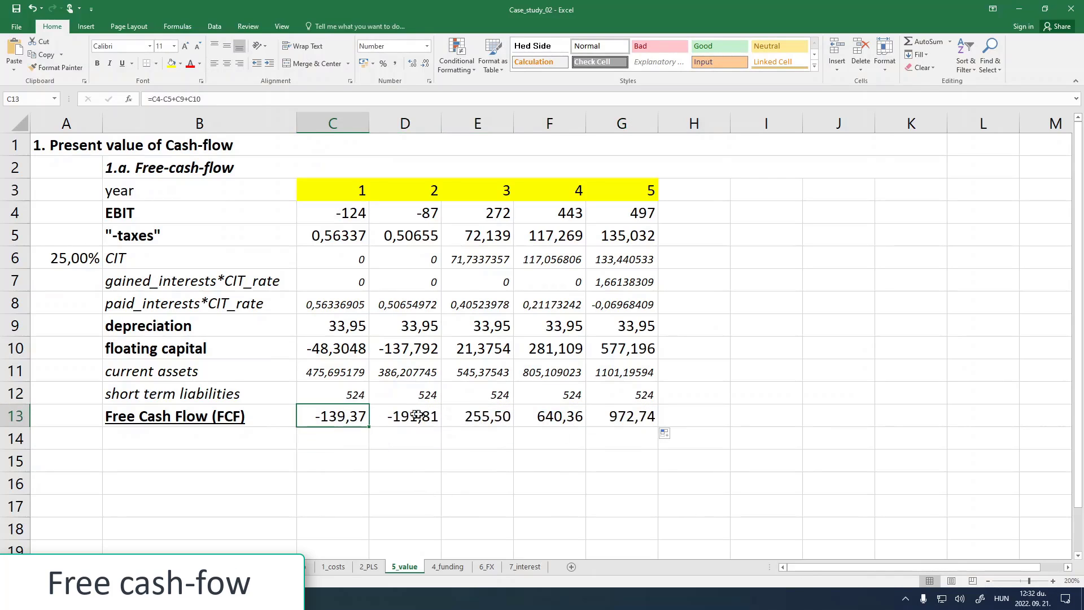
{"action": "left_click", "coordinate": [599, 418]}
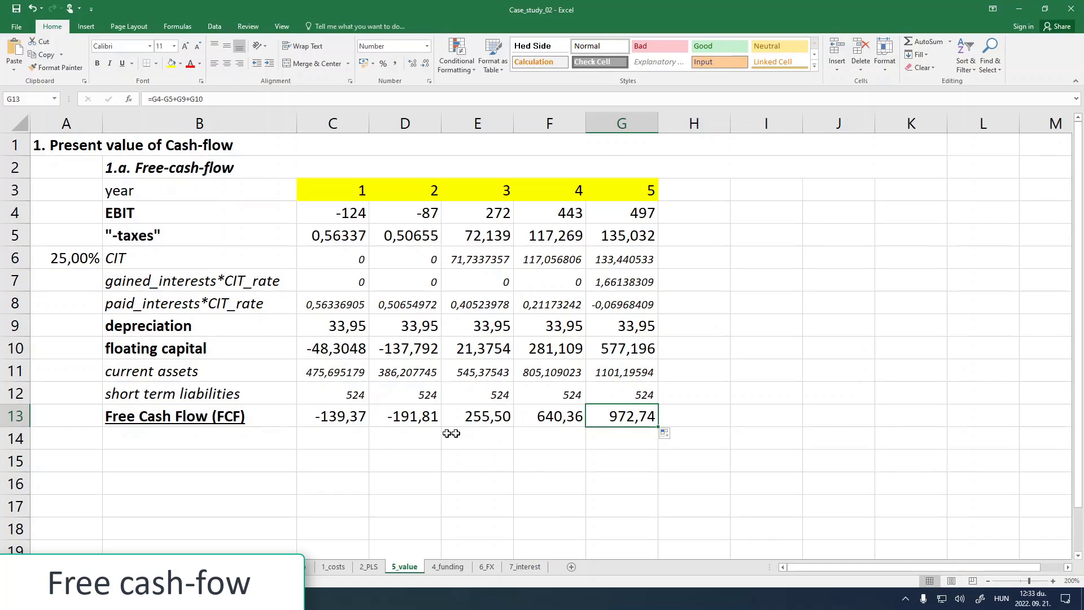
{"action": "left_click", "coordinate": [176, 447]}
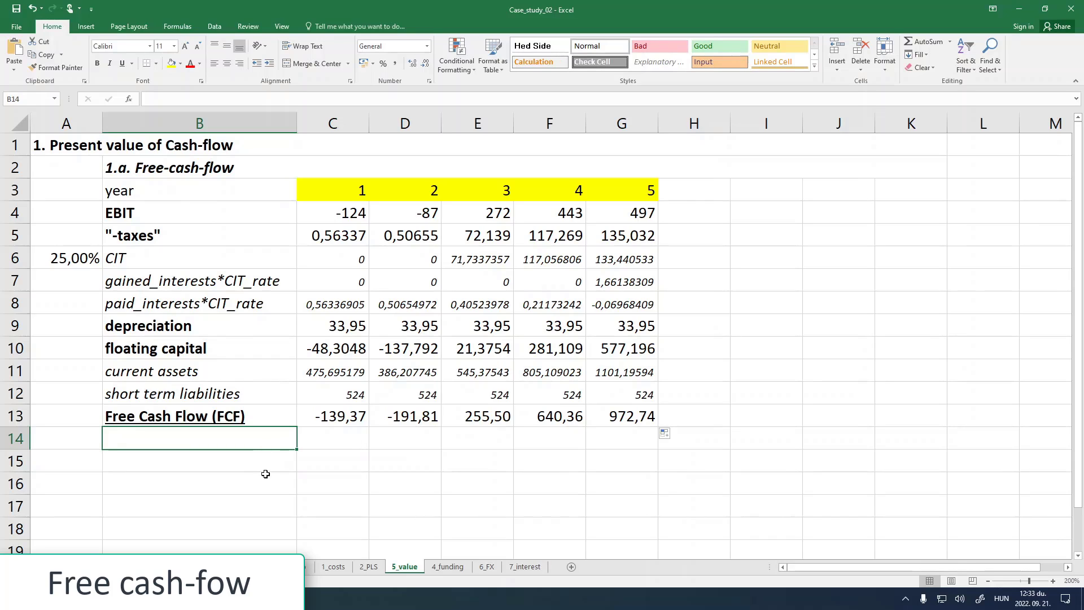
{"action": "left_click", "coordinate": [323, 416]}
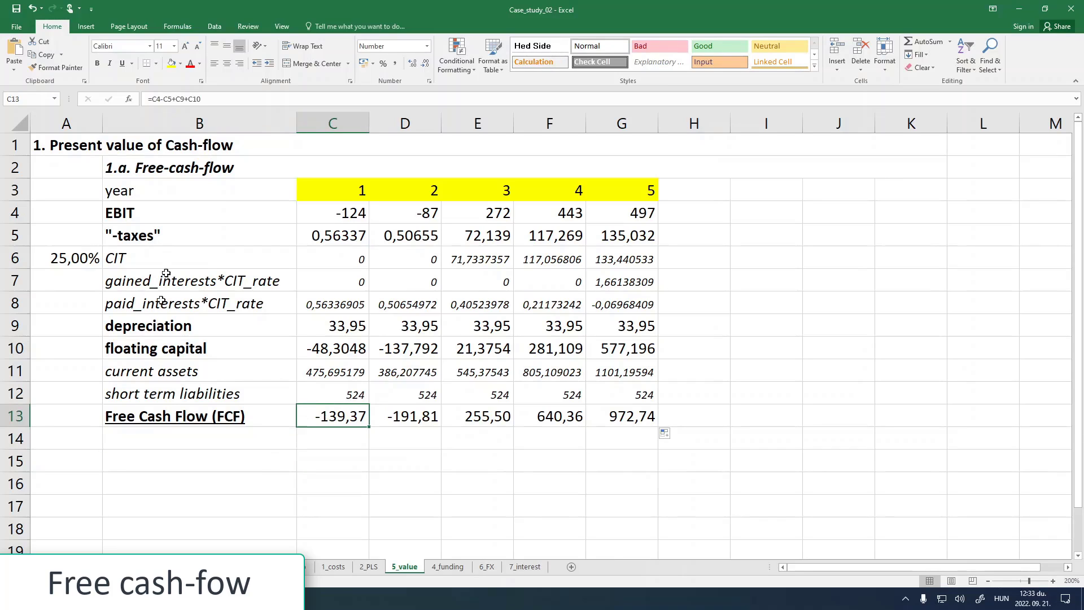
- Widen column C enough to display the whole free cash flow formula inside C13 while inspecting its references
{"action": "left_click", "coordinate": [174, 99]}
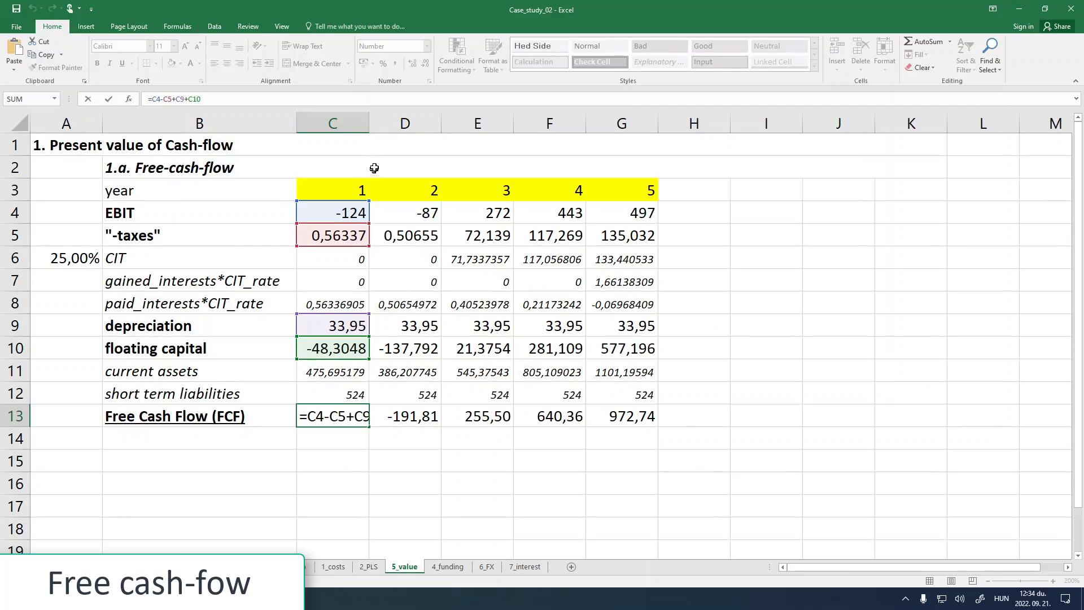
{"action": "left_click", "coordinate": [372, 168]}
{"action": "left_click_drag", "start_coordinate": [368, 131], "coordinate": [399, 131]}
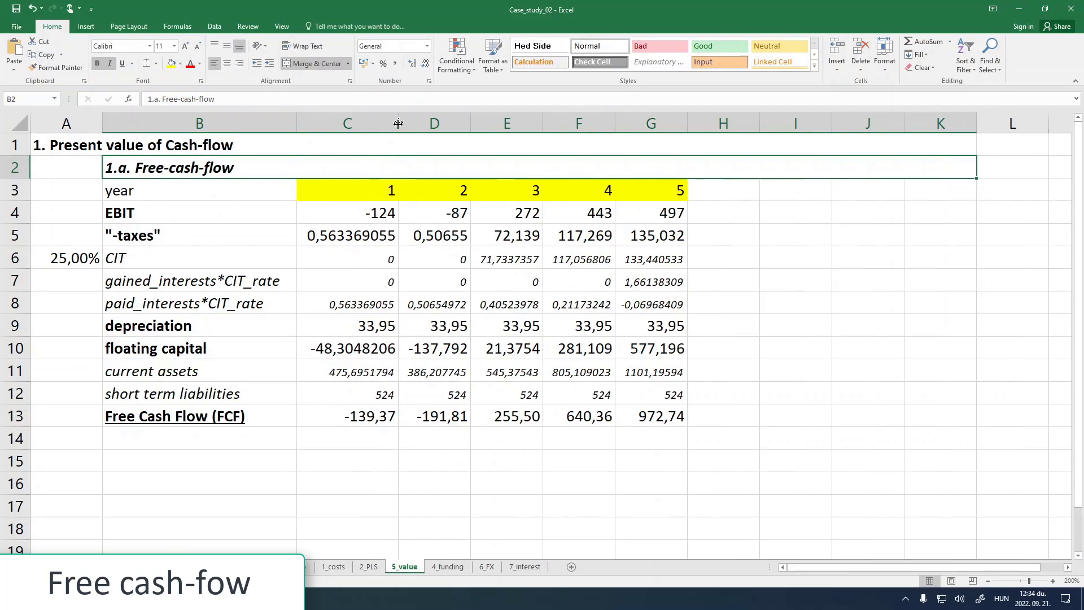
{"action": "left_click", "coordinate": [363, 417]}
{"action": "left_click", "coordinate": [291, 101]}
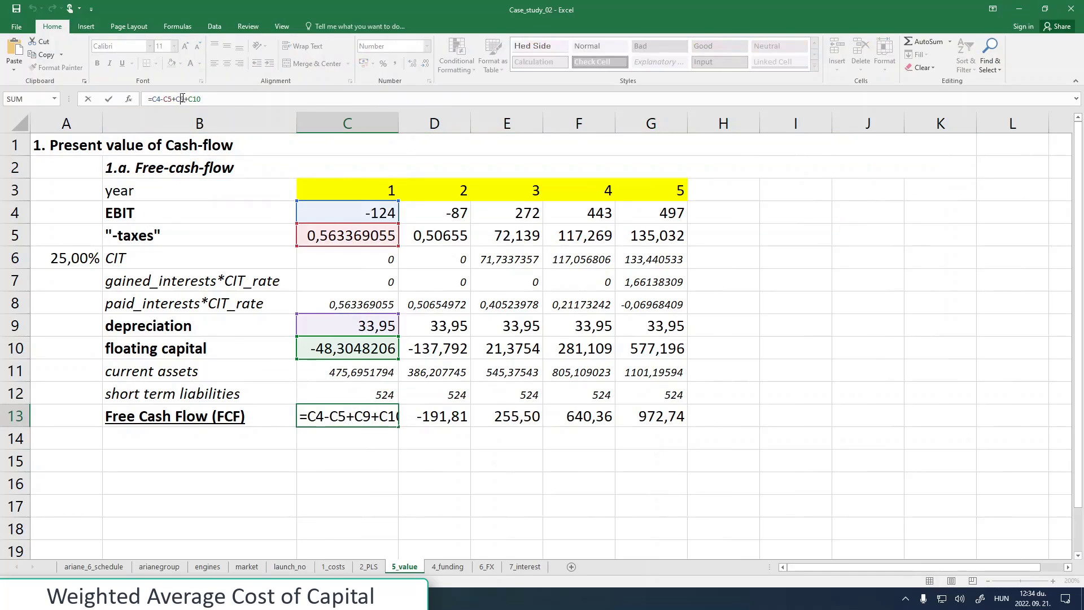
{"action": "left_click", "coordinate": [360, 245]}
{"action": "left_click_drag", "start_coordinate": [398, 123], "coordinate": [421, 123]}
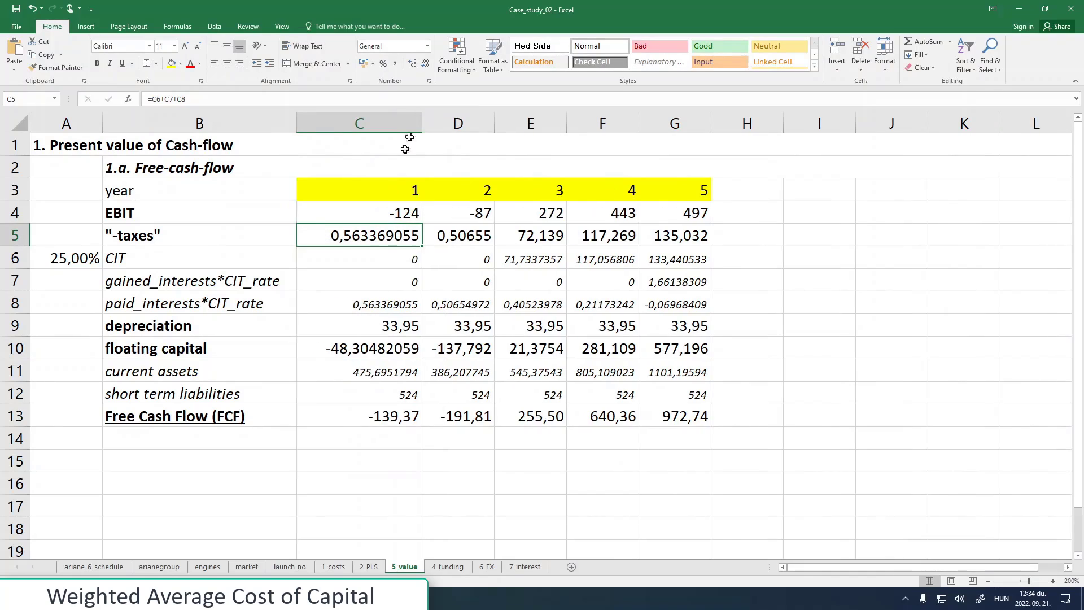
{"action": "left_click", "coordinate": [382, 409]}
{"action": "left_click", "coordinate": [197, 103]}
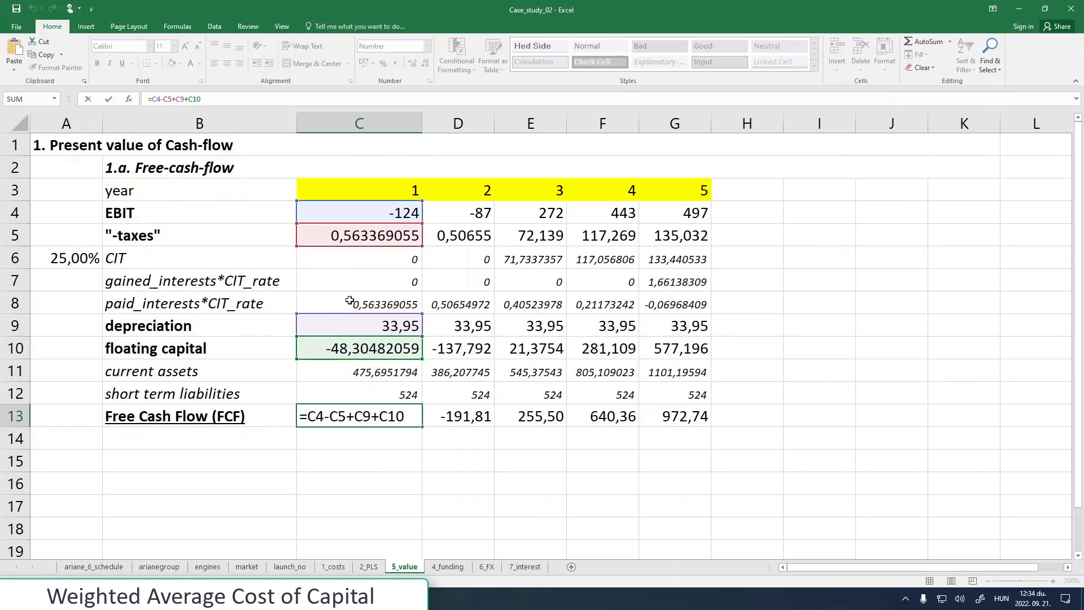
- Review the "-taxes" formula in C5 and its component cells, and return to the free cash flow formula in C13
{"action": "left_click", "coordinate": [343, 256]}
{"action": "left_click", "coordinate": [345, 235]}
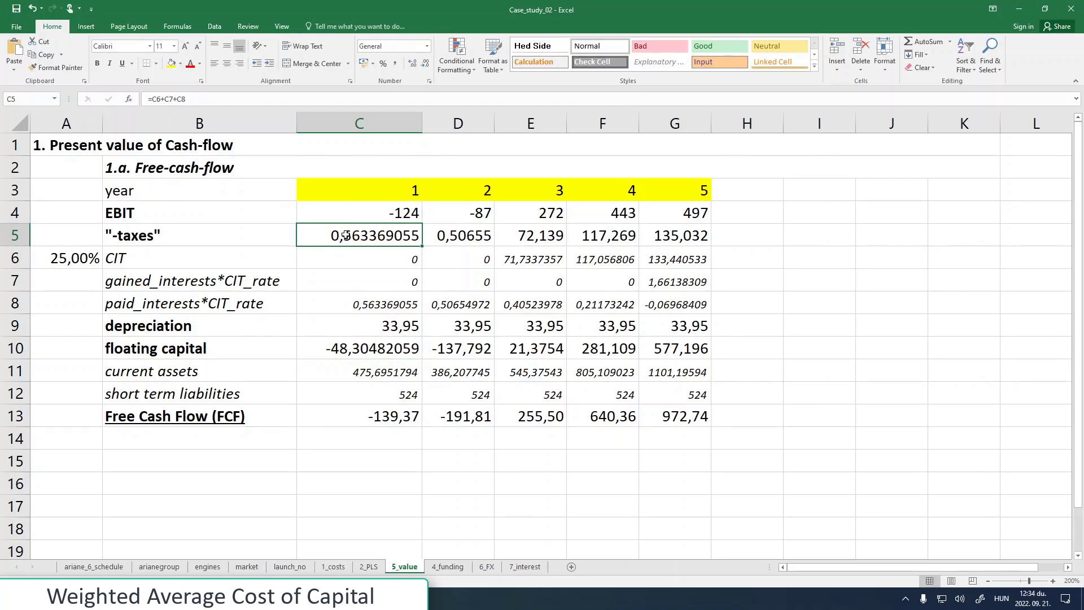
{"action": "double_click", "coordinate": [345, 236]}
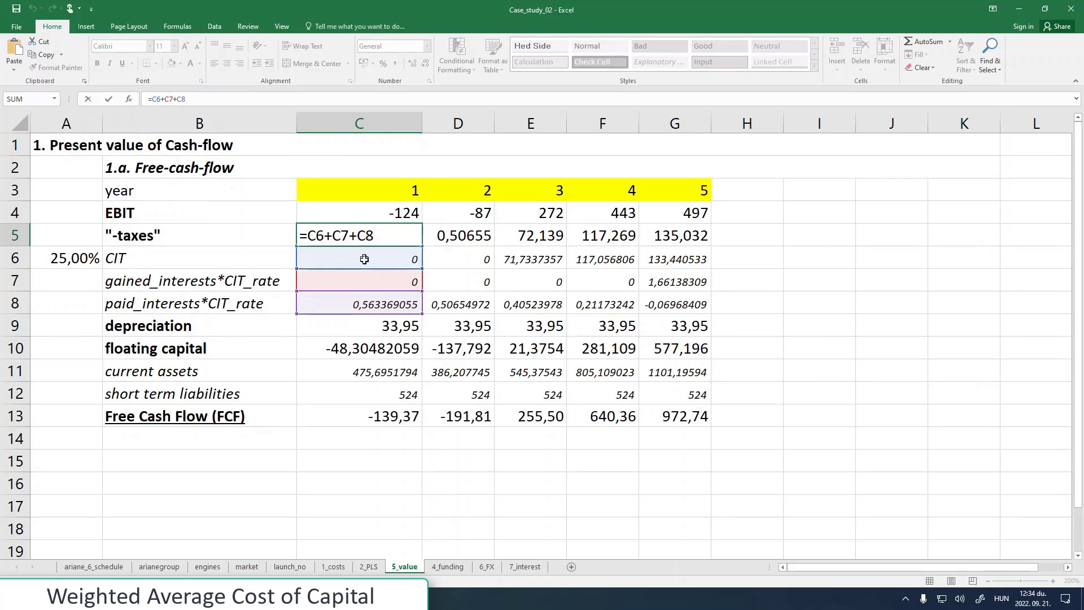
{"action": "left_click", "coordinate": [360, 421]}
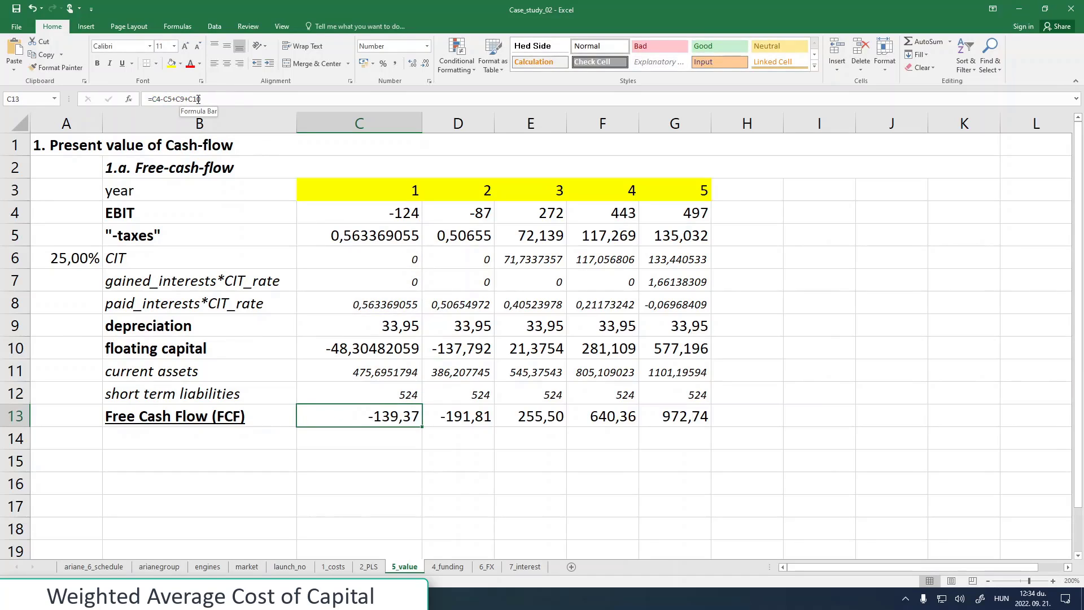
- Review the year 1 Free Cash Flow formula in C13 and narrow column C to fit its contents
{"action": "key", "text": "F2"}
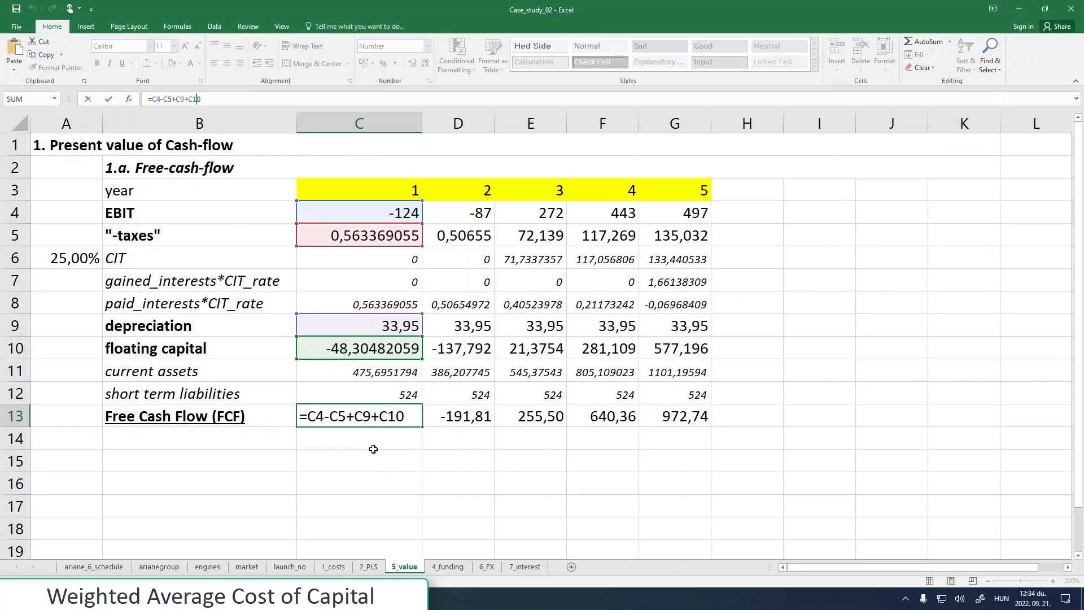
{"action": "key", "text": "Return"}
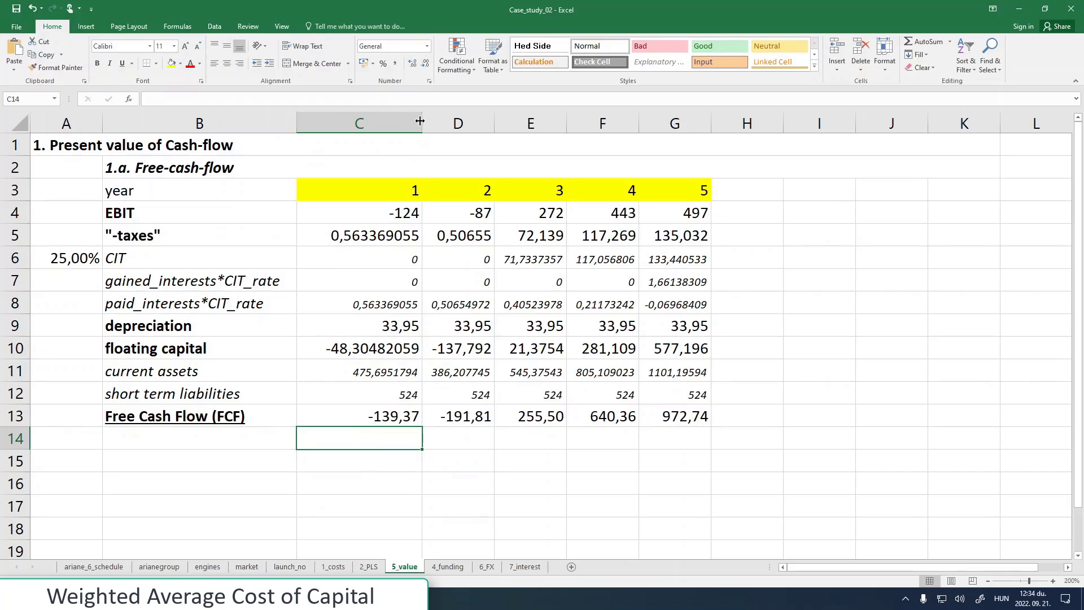
{"action": "left_click_drag", "start_coordinate": [422, 123], "coordinate": [360, 127]}
{"action": "double_click", "coordinate": [359, 126]}
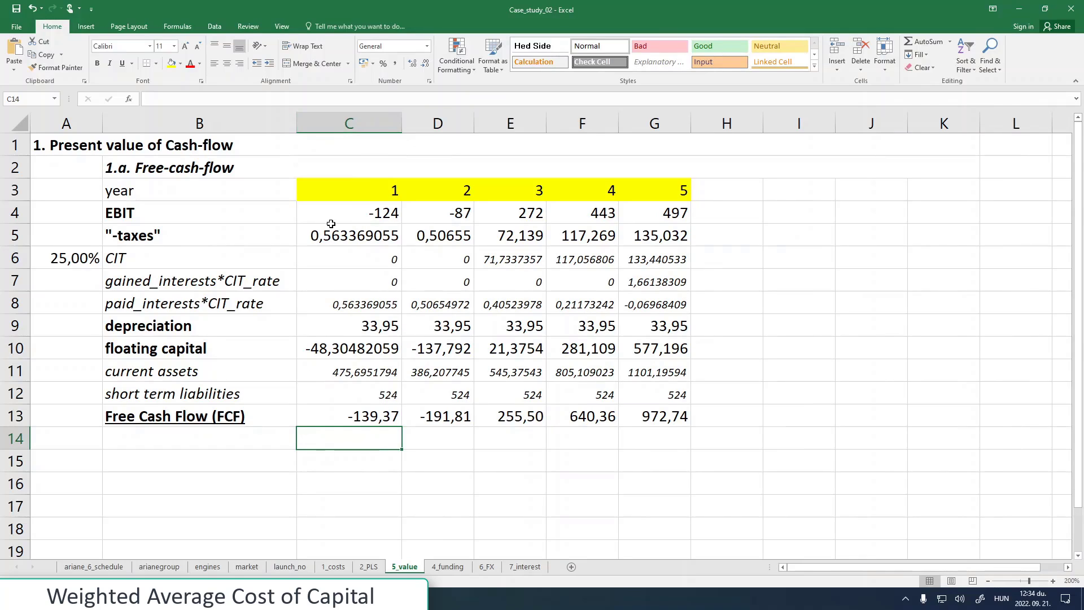
- Enter the heading "1.b. WACC" in B14 and apply the formatting of the "1.a. Free-cash-flow" heading to it
{"action": "left_click", "coordinate": [150, 437]}
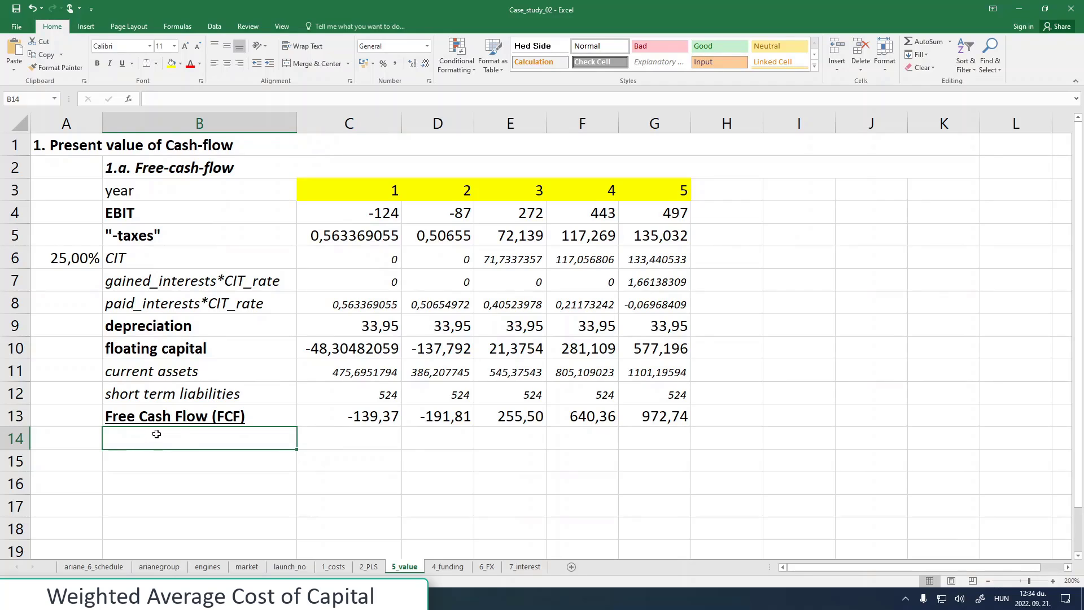
{"action": "type", "text": "1"}
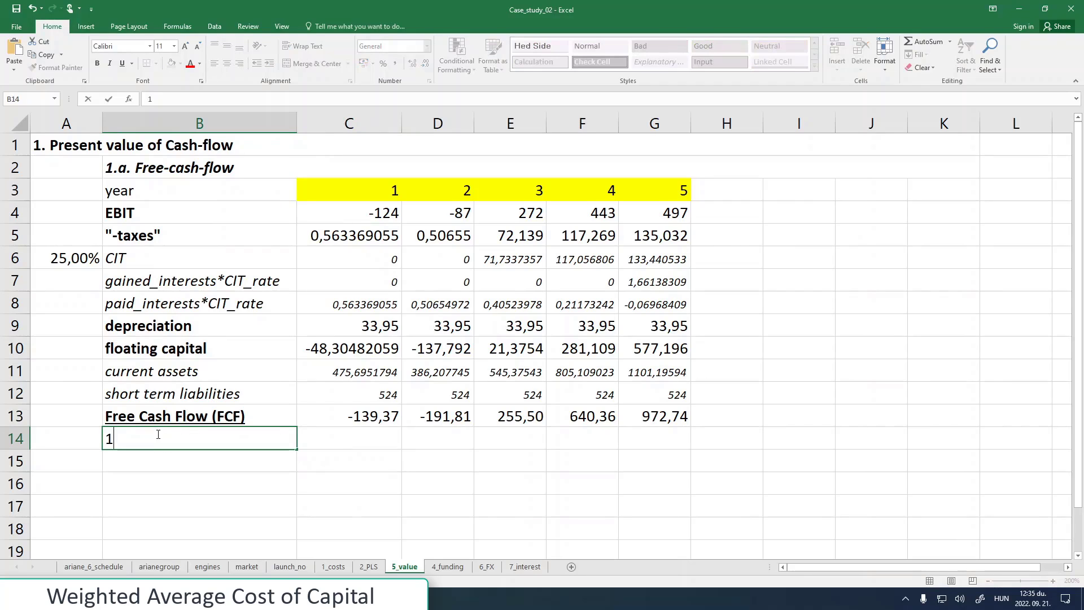
{"action": "type", "text": ".b. WACC"}
{"action": "key", "text": "Return"}
{"action": "left_click", "coordinate": [162, 162]}
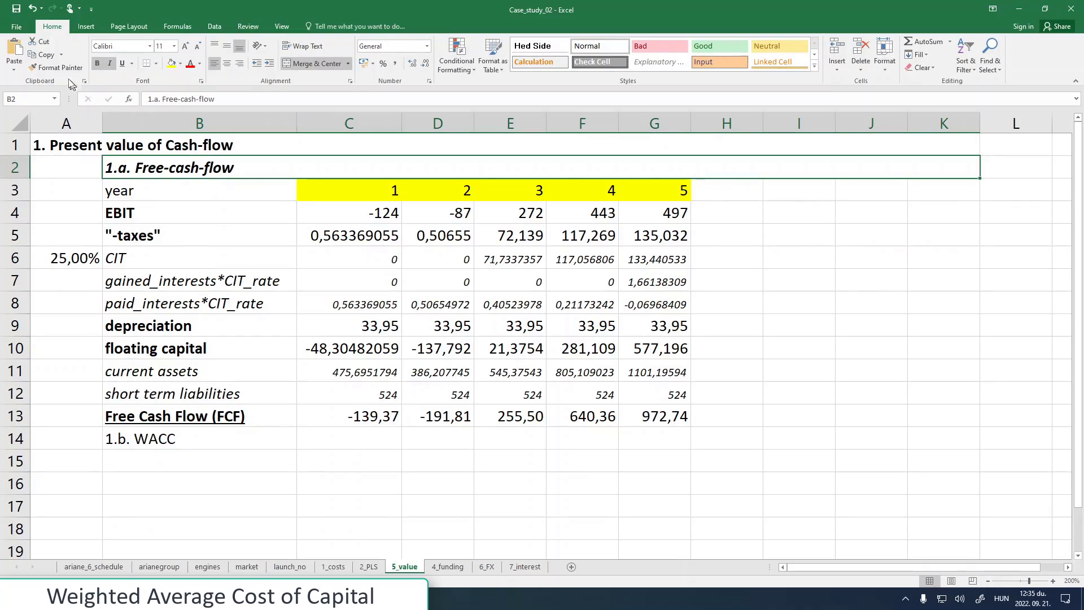
{"action": "left_click", "coordinate": [55, 67]}
{"action": "left_click", "coordinate": [170, 439]}
- Switch to the browser's PDF notes and copy "E=shareholders' equity" from the section below the WACC formula
{"action": "left_click", "coordinate": [159, 461]}
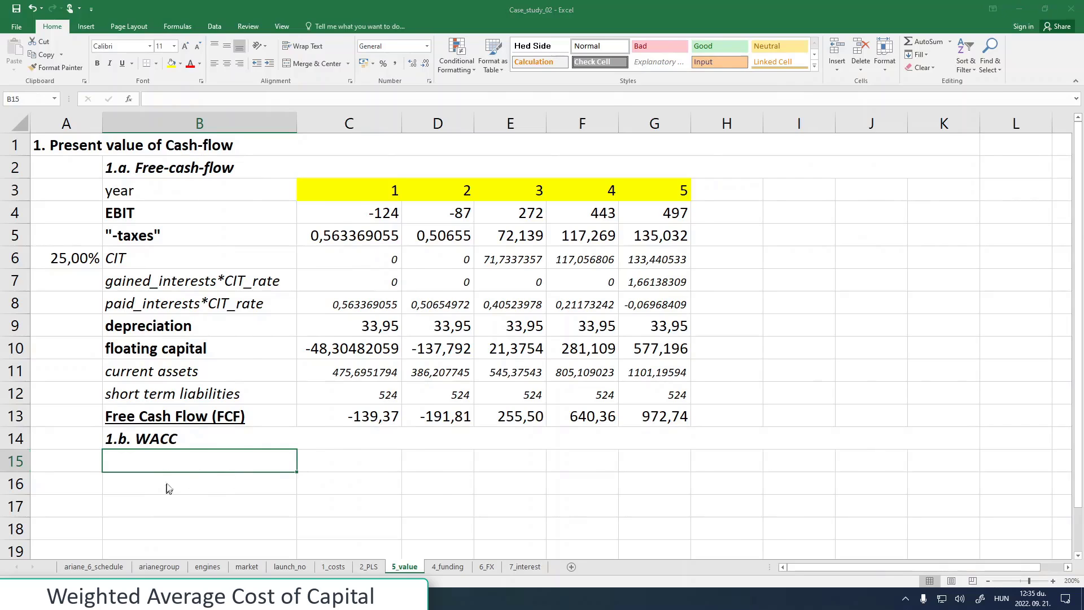
{"action": "key", "text": "alt+Tab"}
{"action": "scroll", "coordinate": [295, 348], "scroll_direction": "up", "scroll_amount": 1}
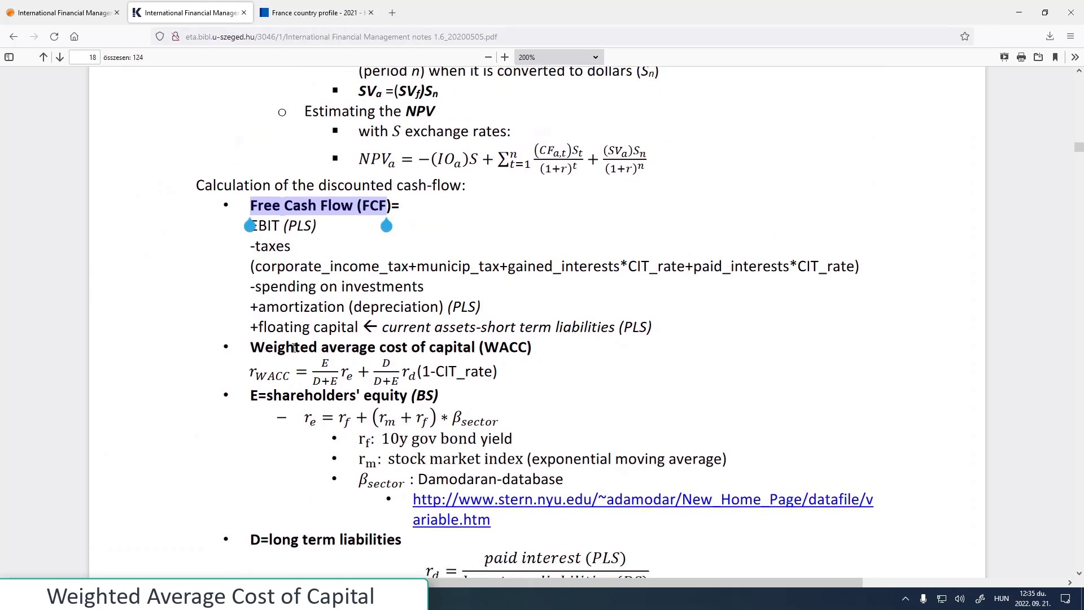
{"action": "scroll", "coordinate": [295, 348], "scroll_direction": "down", "scroll_amount": 1}
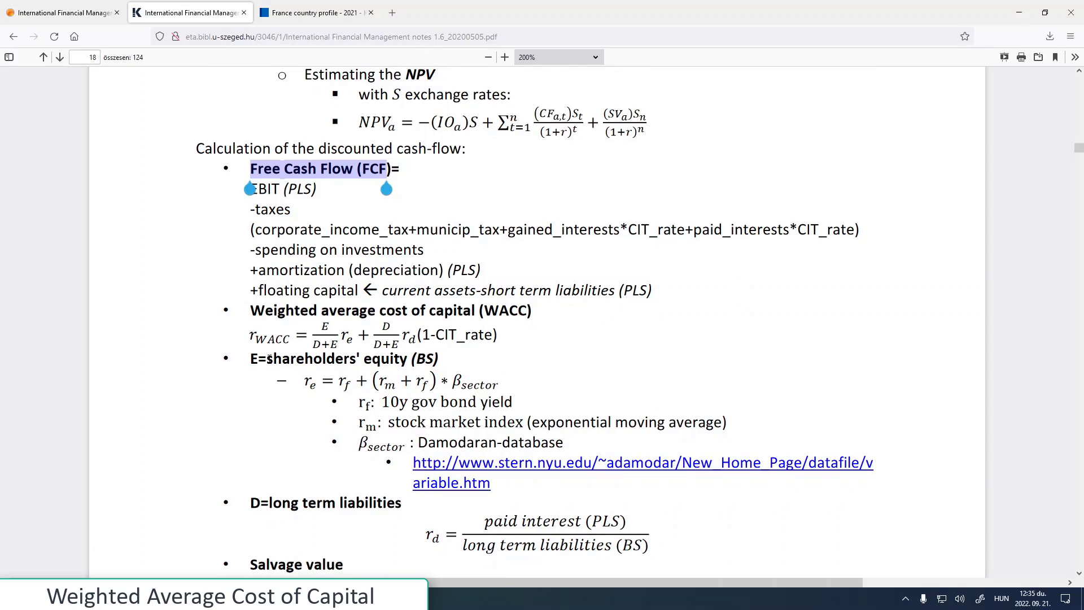
{"action": "left_click_drag", "start_coordinate": [251, 361], "coordinate": [400, 360]}
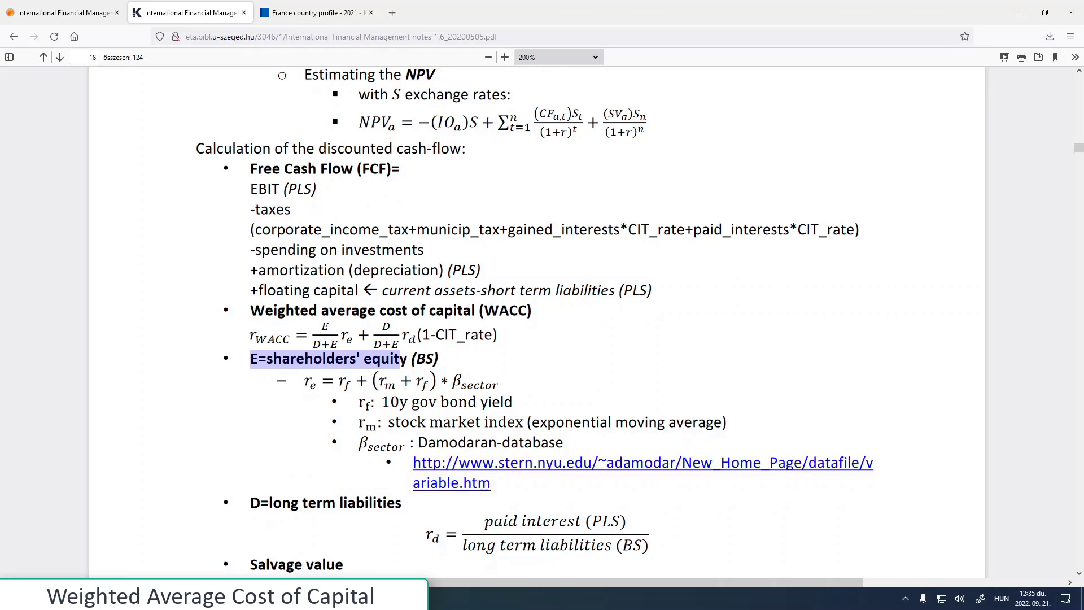
{"action": "left_click_drag", "start_coordinate": [261, 503], "coordinate": [401, 504]}
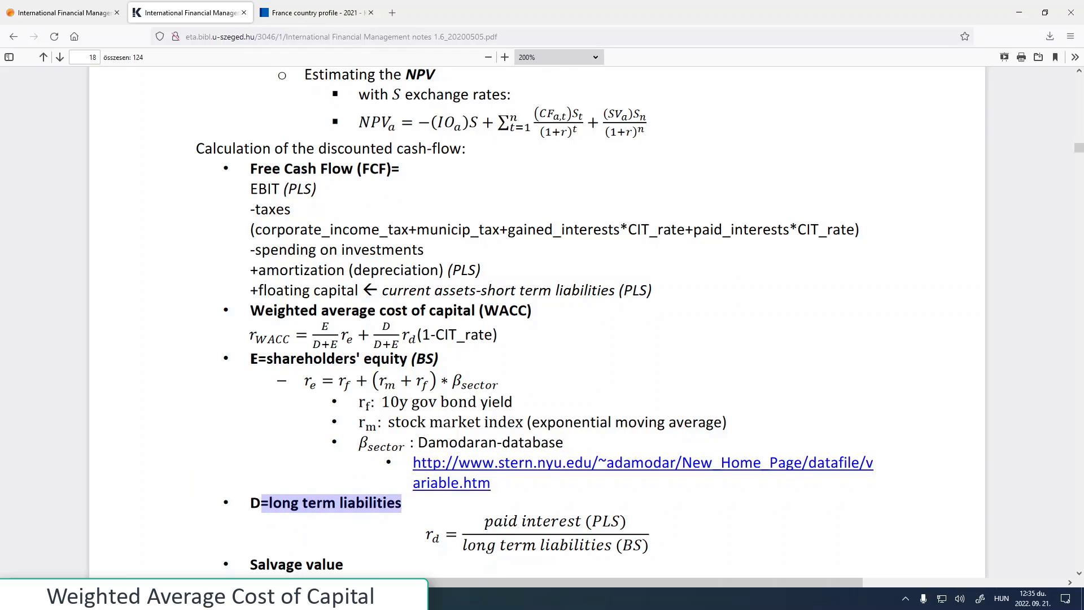
{"action": "left_click_drag", "start_coordinate": [251, 359], "coordinate": [409, 360]}
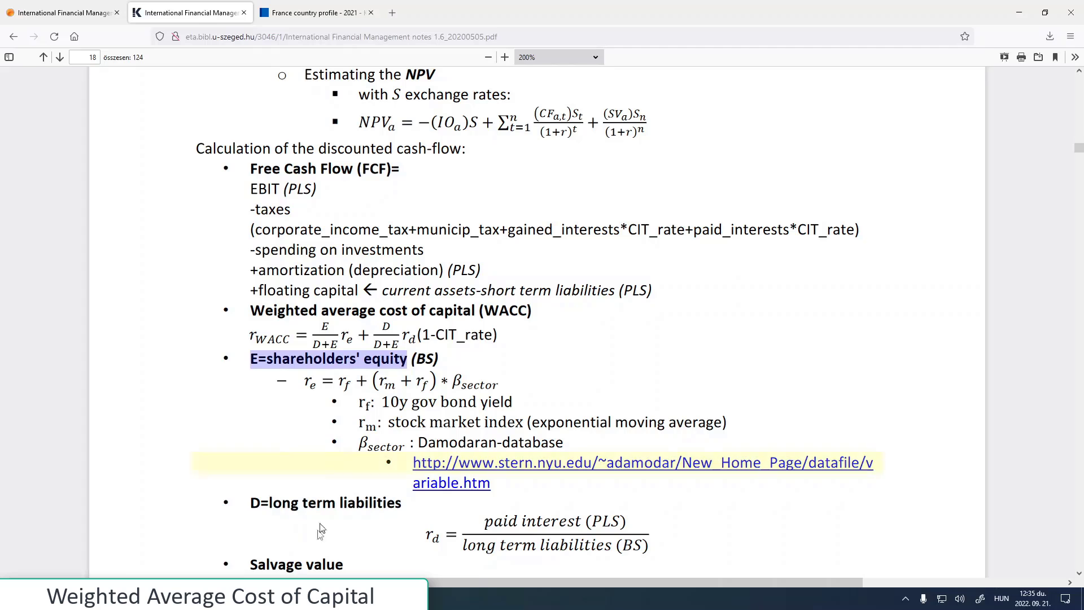
- Switch to Excel, paste the label "E=shareholders' equity" into B15 and make it bold
{"action": "key", "text": "alt+Tab"}
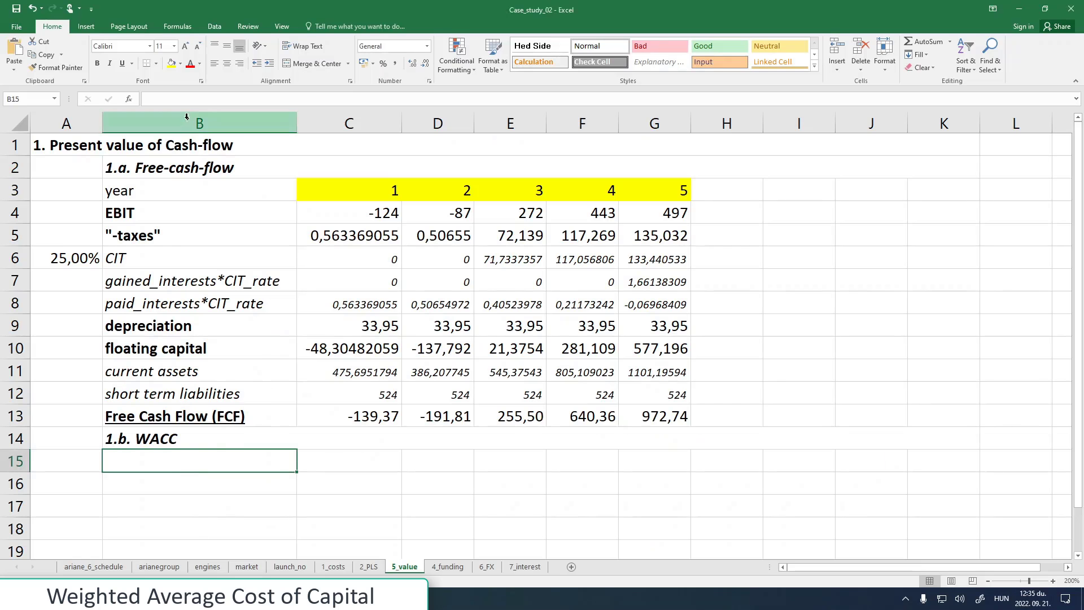
{"action": "left_click", "coordinate": [162, 99]}
{"action": "key", "text": "ctrl+v"}
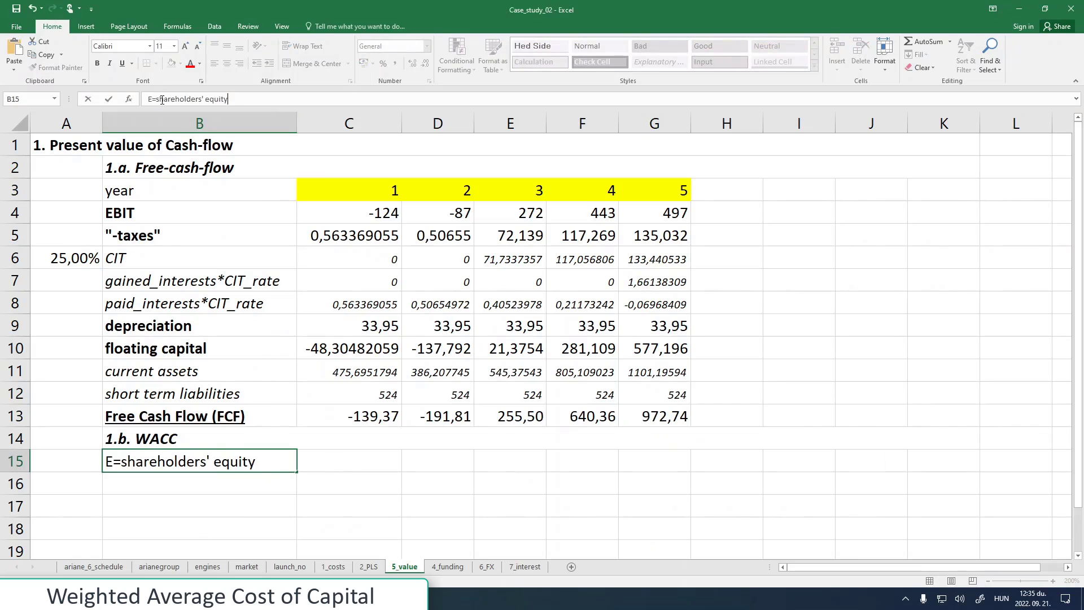
{"action": "key", "text": "Return"}
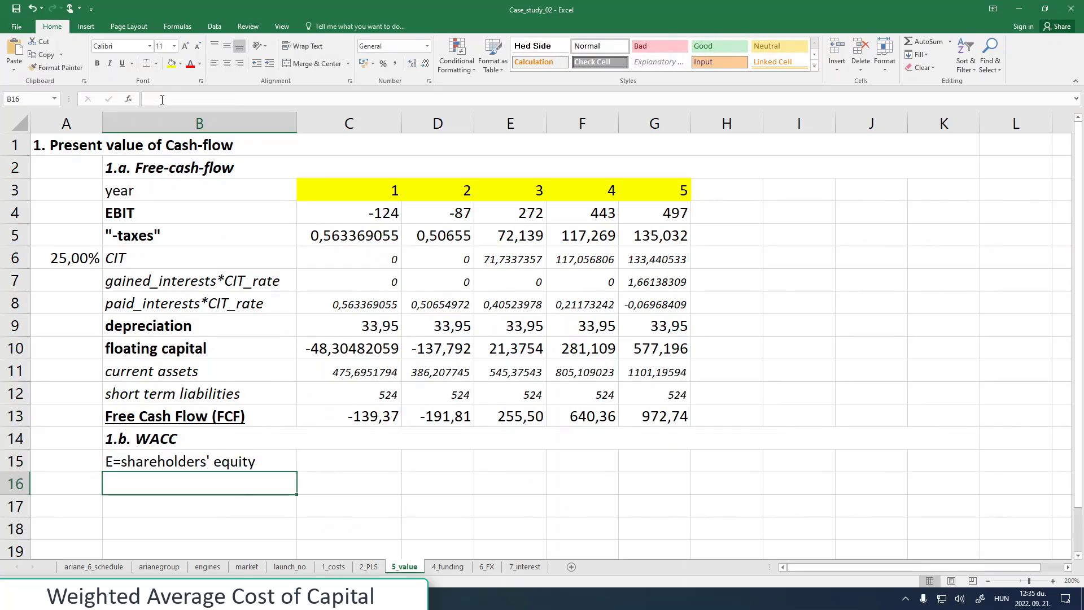
{"action": "left_click", "coordinate": [184, 462]}
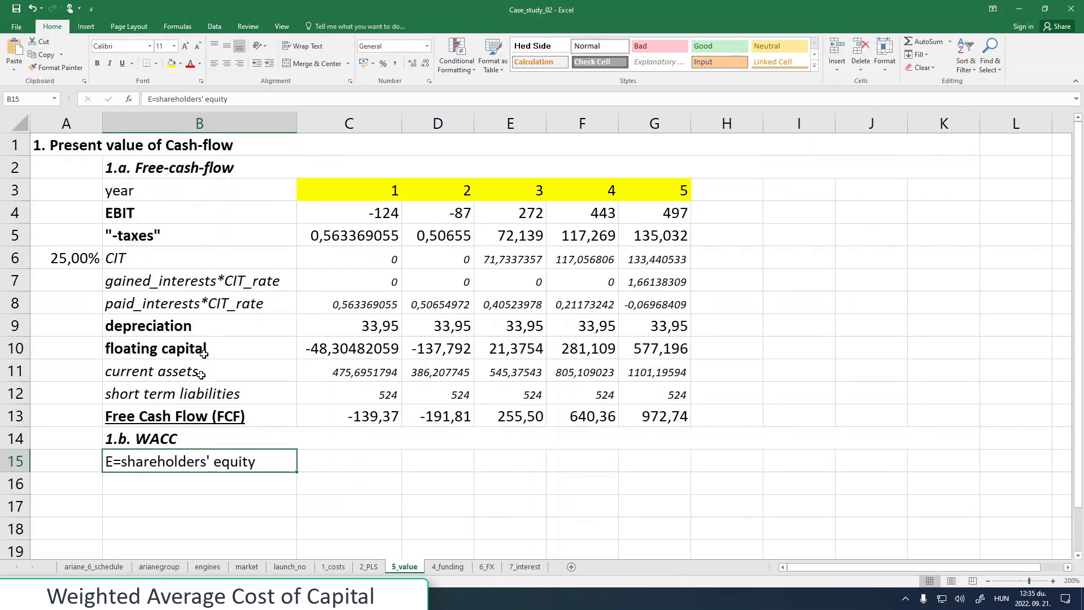
{"action": "left_click", "coordinate": [97, 63]}
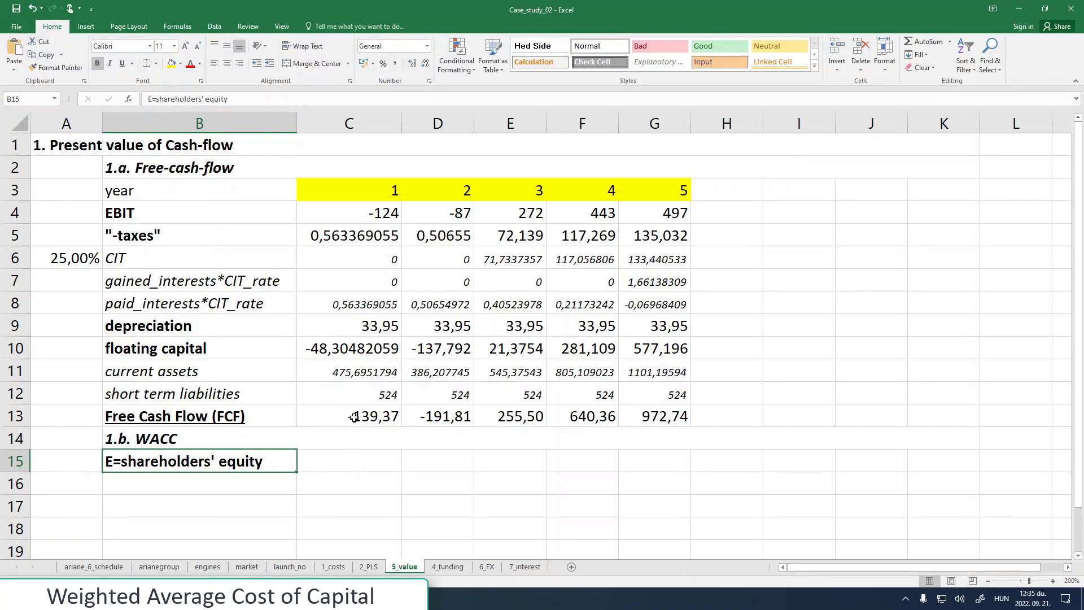
- Calculate shareholders' equity in C15 by adding common equity S20 and retained earnings S21 from 2_PLS, and fill the formula through G15
{"action": "left_click", "coordinate": [325, 458]}
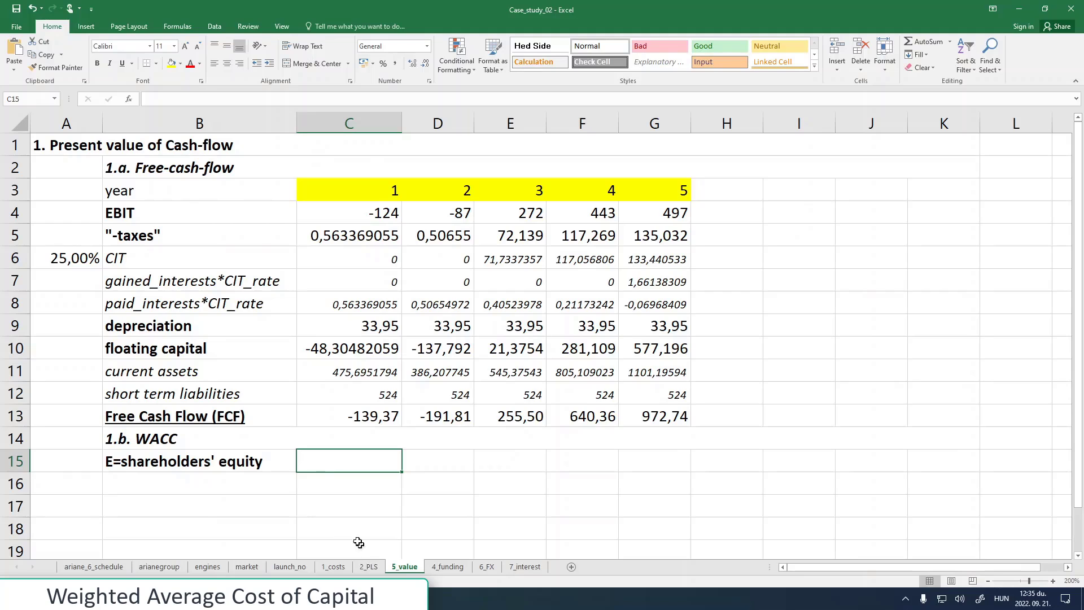
{"action": "left_click", "coordinate": [368, 566]}
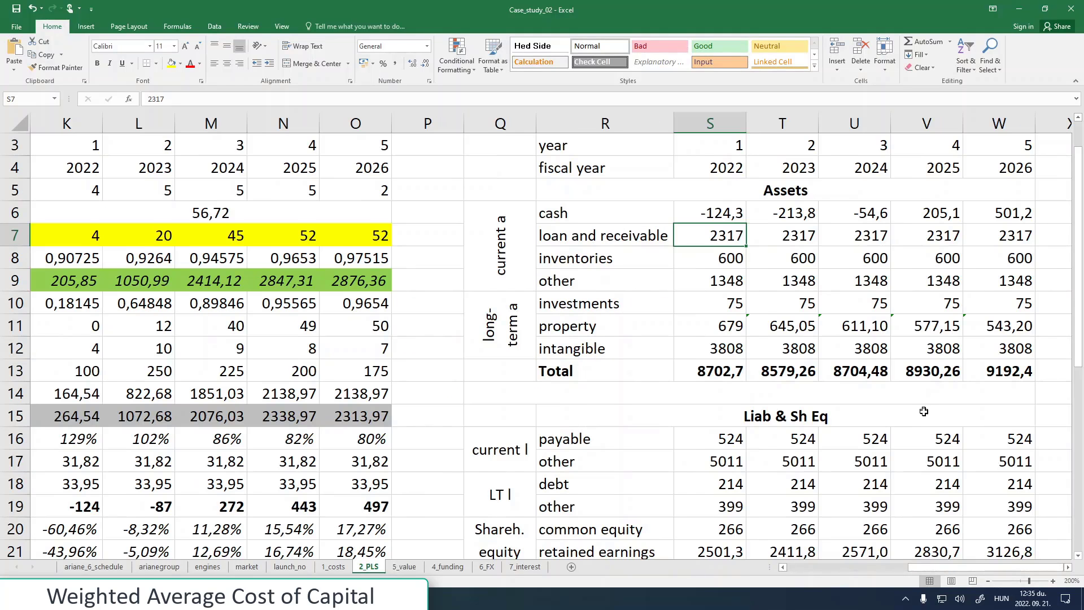
{"action": "scroll", "coordinate": [923, 412], "scroll_direction": "down", "scroll_amount": 1}
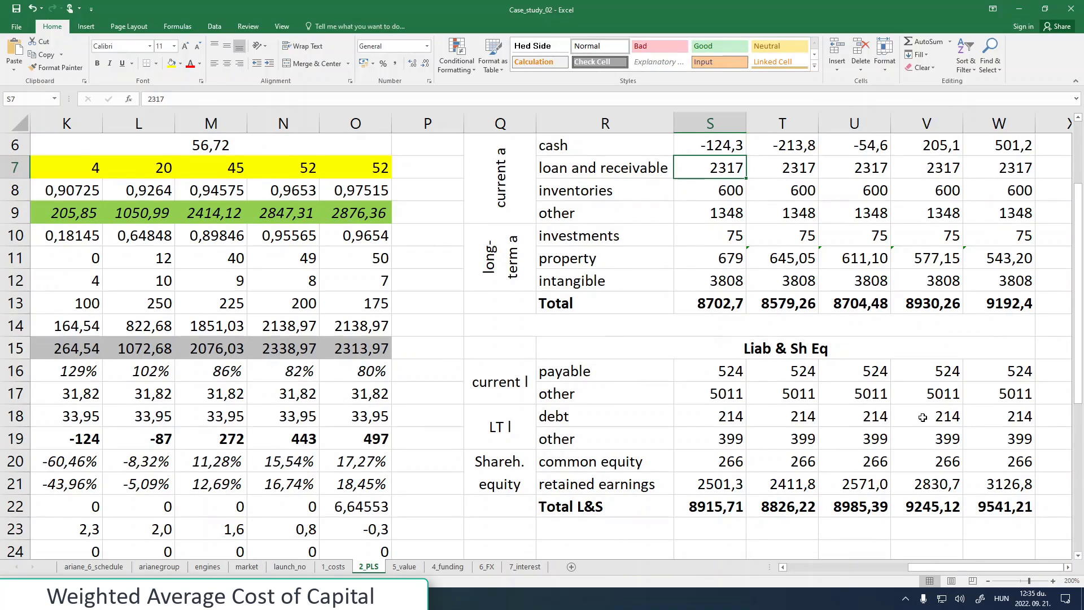
{"action": "left_click", "coordinate": [705, 484]}
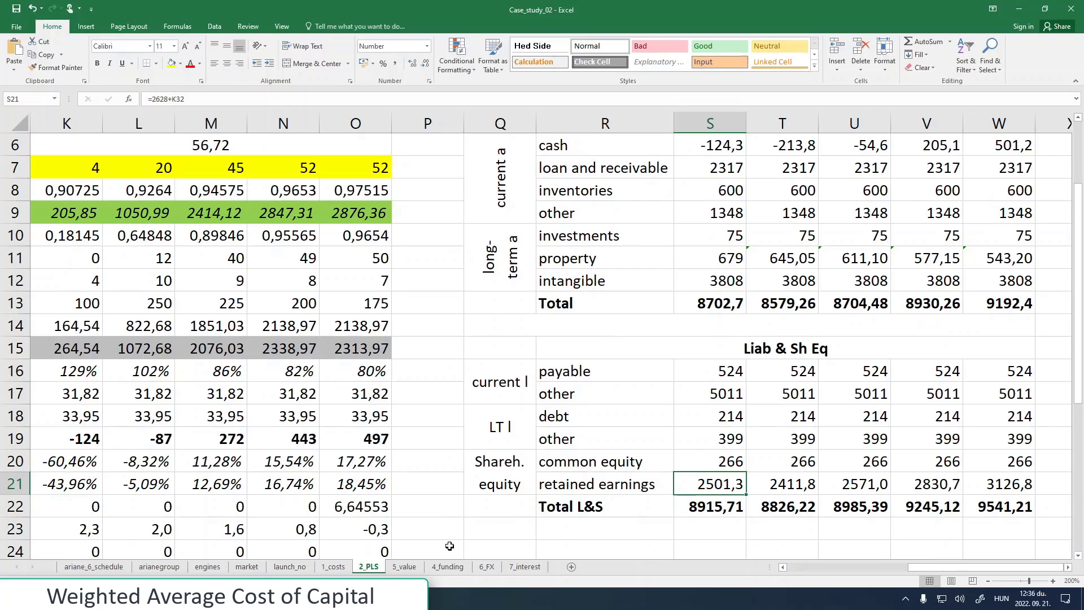
{"action": "left_click", "coordinate": [397, 570]}
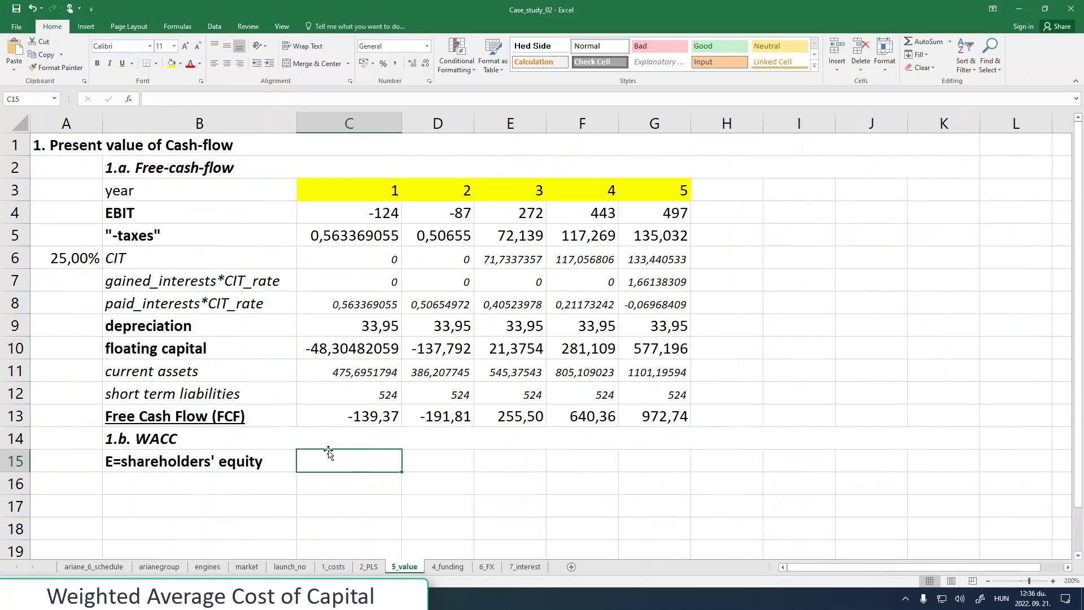
{"action": "type", "text": "="}
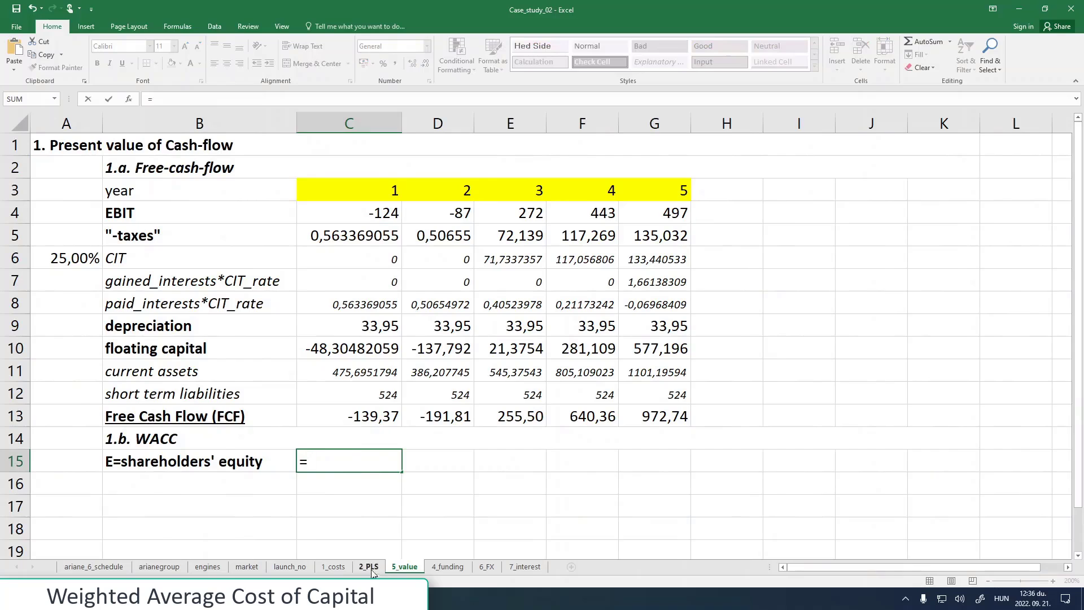
{"action": "left_click", "coordinate": [368, 567]}
{"action": "left_click", "coordinate": [704, 466]}
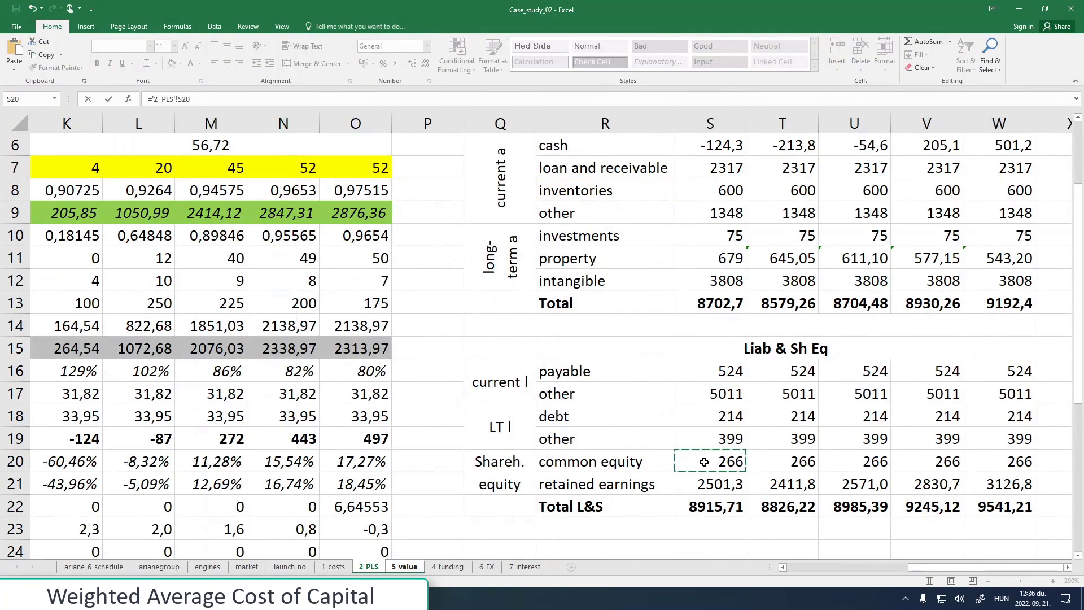
{"action": "type", "text": "+"}
{"action": "left_click", "coordinate": [706, 481]}
{"action": "key", "text": "Return"}
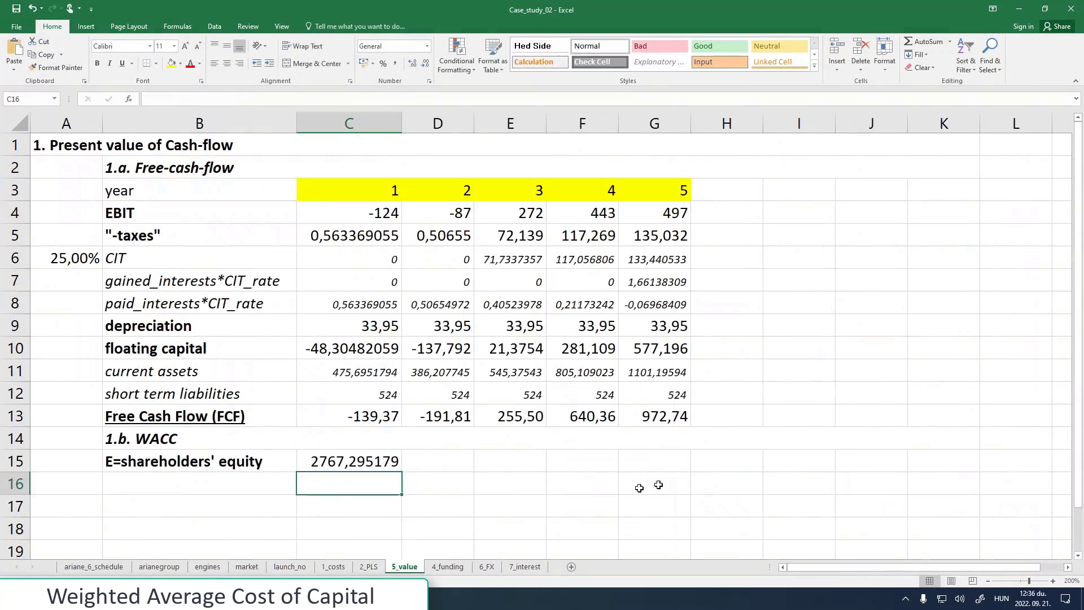
{"action": "left_click", "coordinate": [378, 461]}
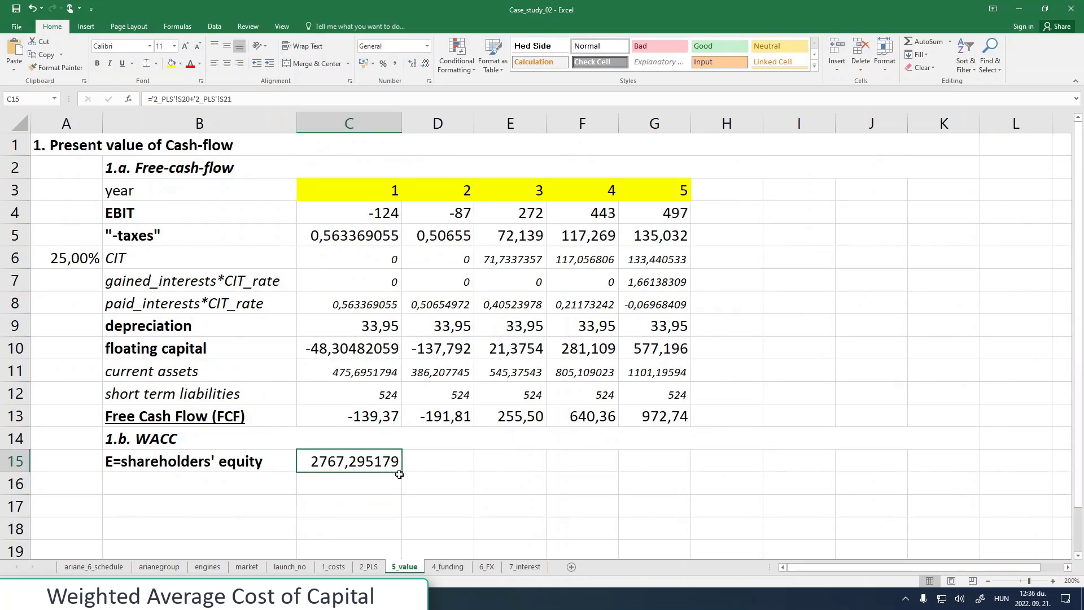
{"action": "left_click_drag", "start_coordinate": [401, 472], "coordinate": [699, 459]}
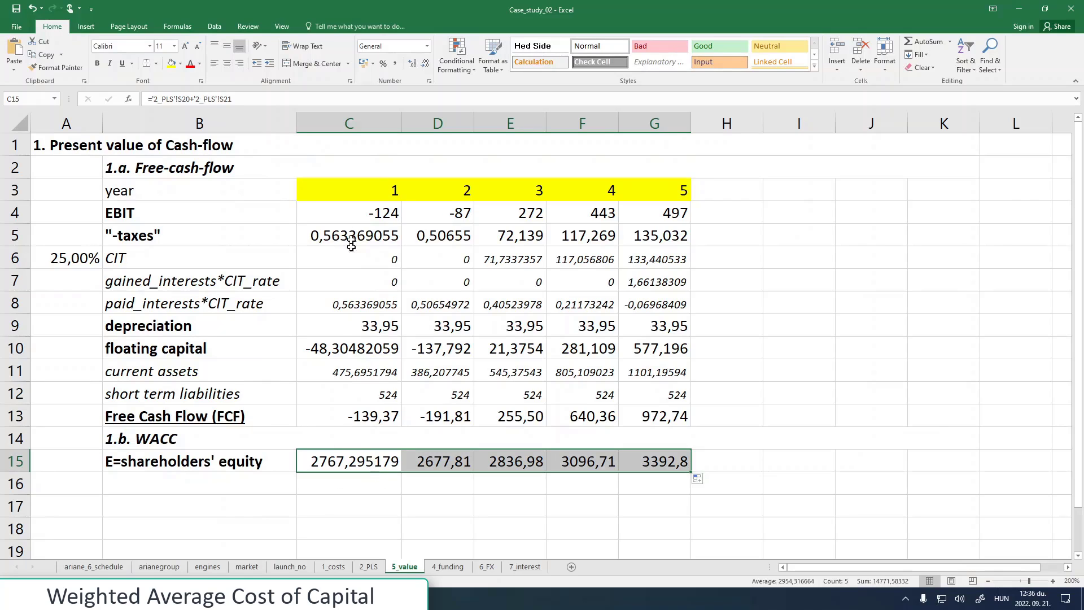
- Format the values from the EBIT row through the shareholders' equity row as Number with two decimal places
{"action": "left_click_drag", "start_coordinate": [347, 213], "coordinate": [631, 455]}
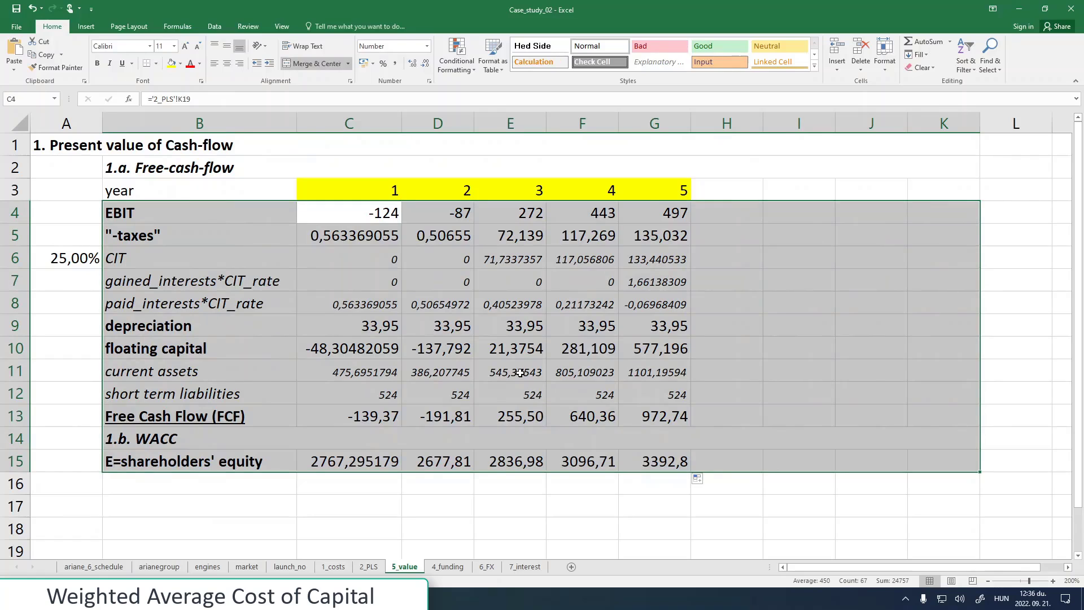
{"action": "right_click", "coordinate": [520, 372]}
{"action": "left_click", "coordinate": [558, 327]}
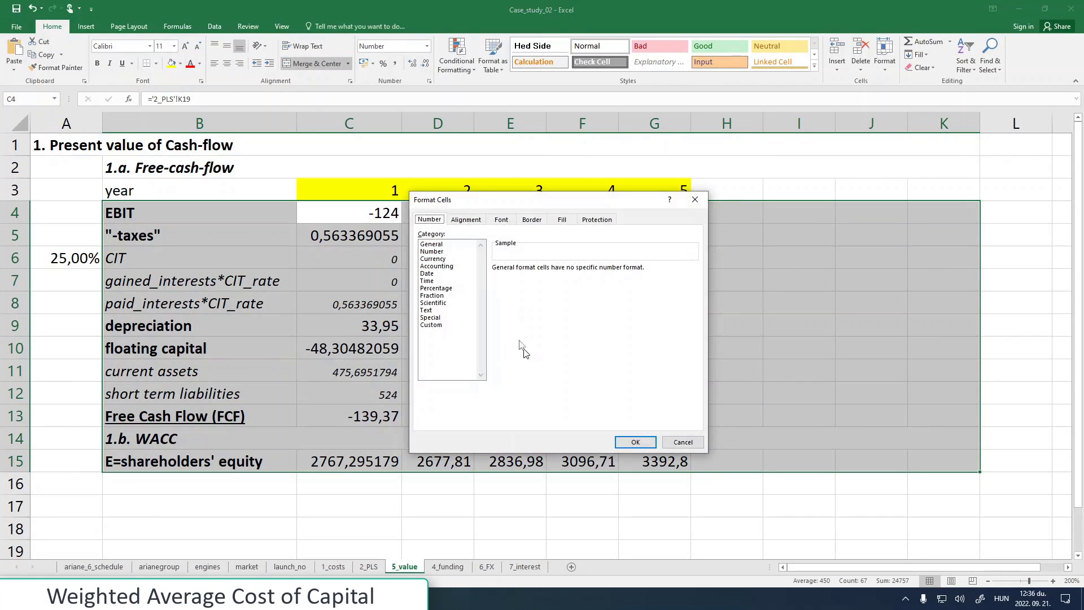
{"action": "left_click", "coordinate": [442, 254]}
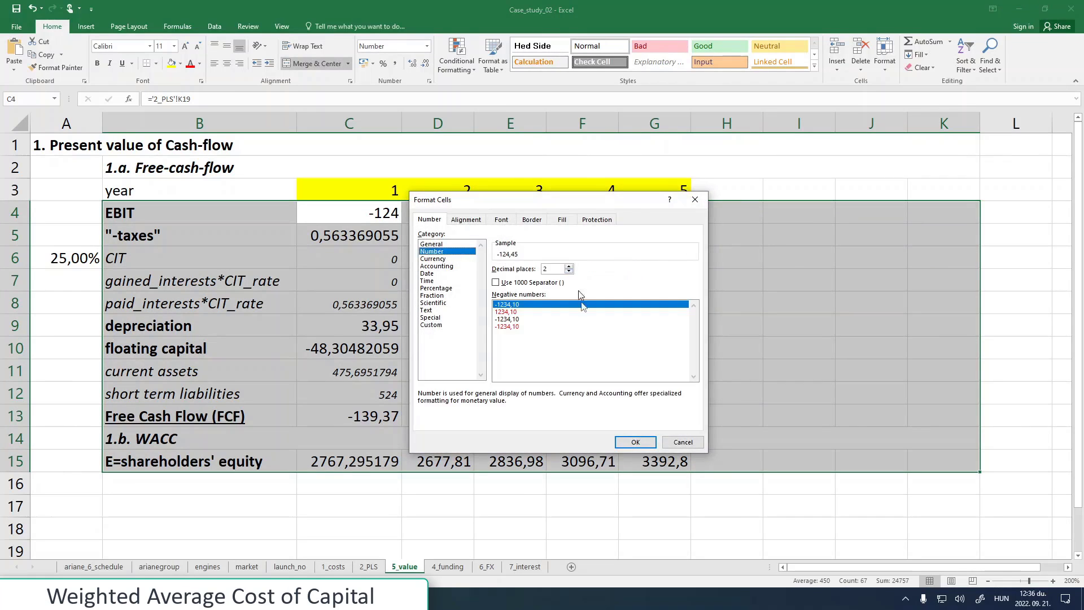
{"action": "left_click", "coordinate": [635, 441]}
{"action": "left_click", "coordinate": [415, 475]}
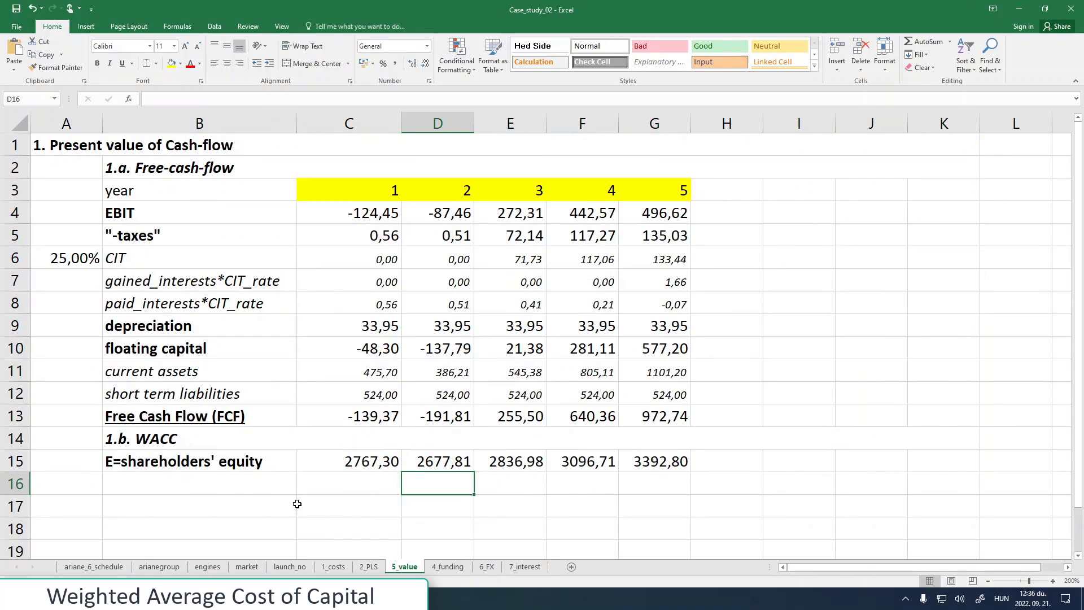
- Check the cost-of-equity formula in the PDF notes and enter the label "r_e" in B16 of 5_value
{"action": "left_click", "coordinate": [232, 489]}
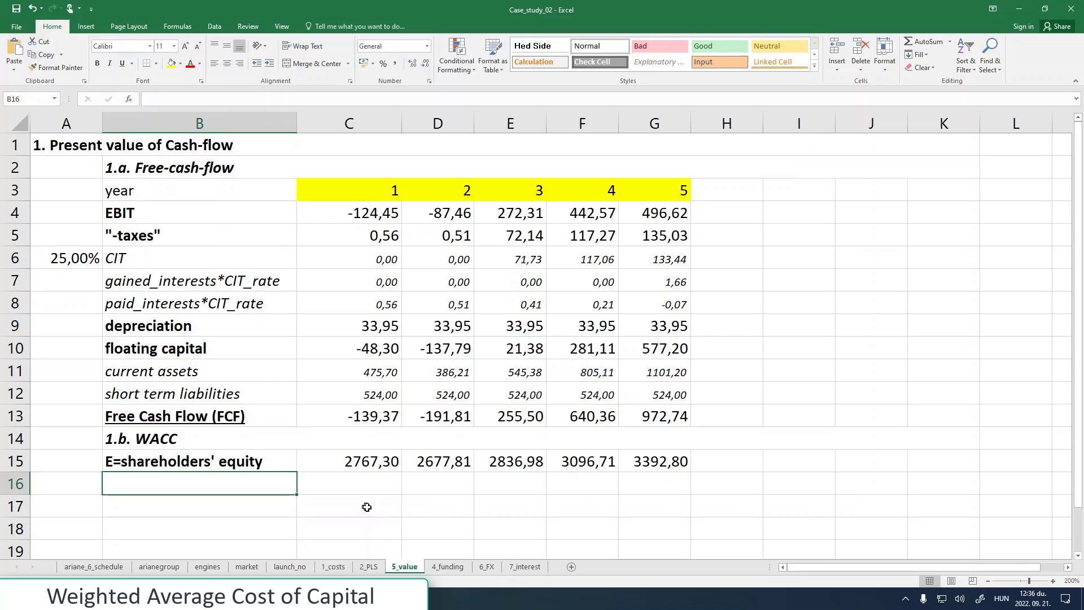
{"action": "left_click", "coordinate": [370, 567]}
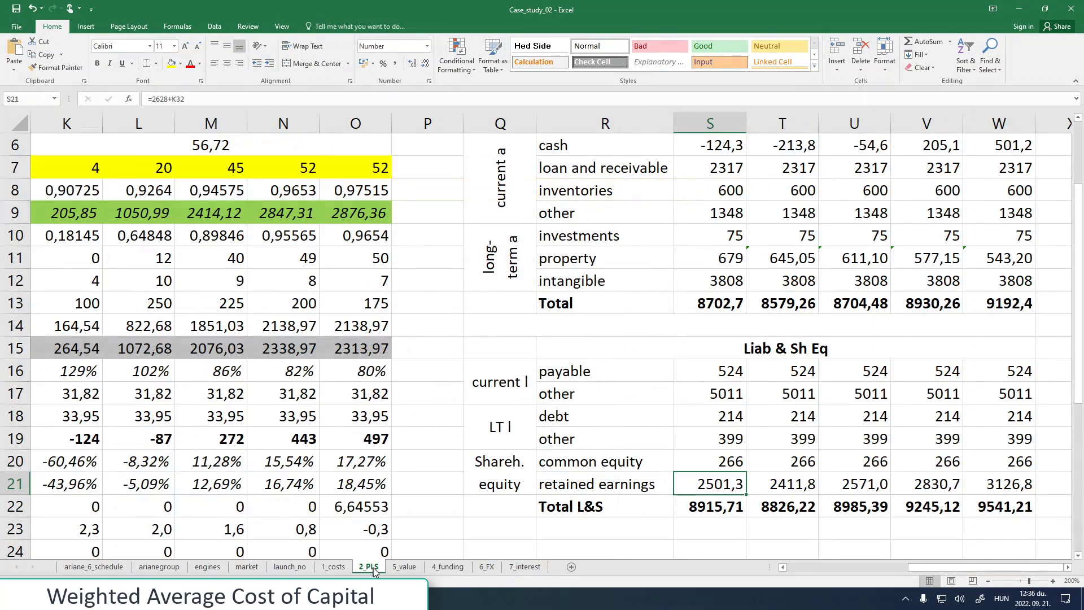
{"action": "left_click", "coordinate": [405, 567]}
{"action": "key", "text": "alt+Tab"}
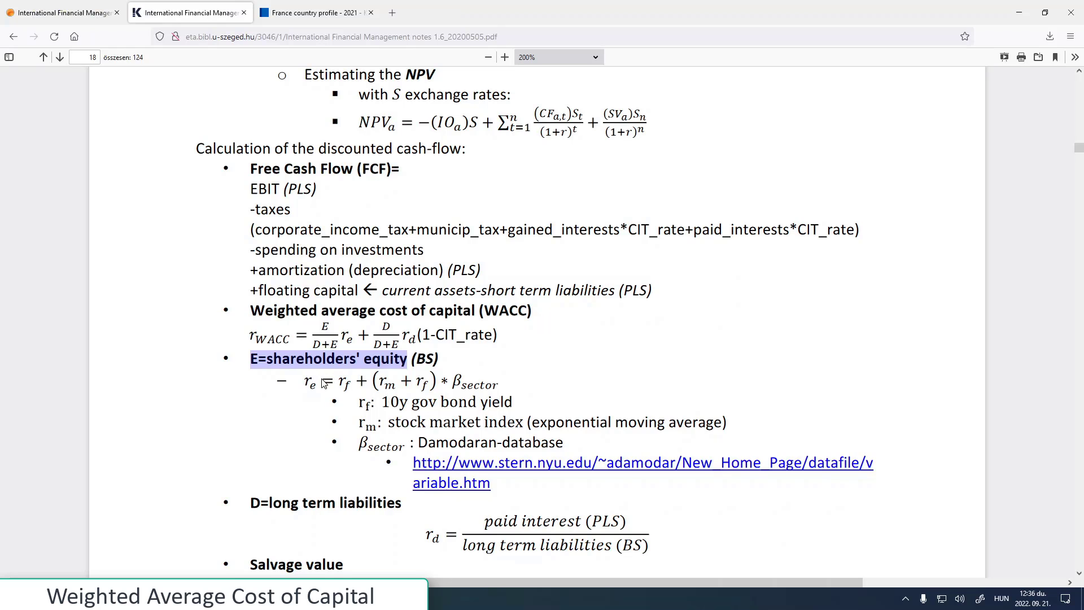
{"action": "key", "text": "alt+Tab"}
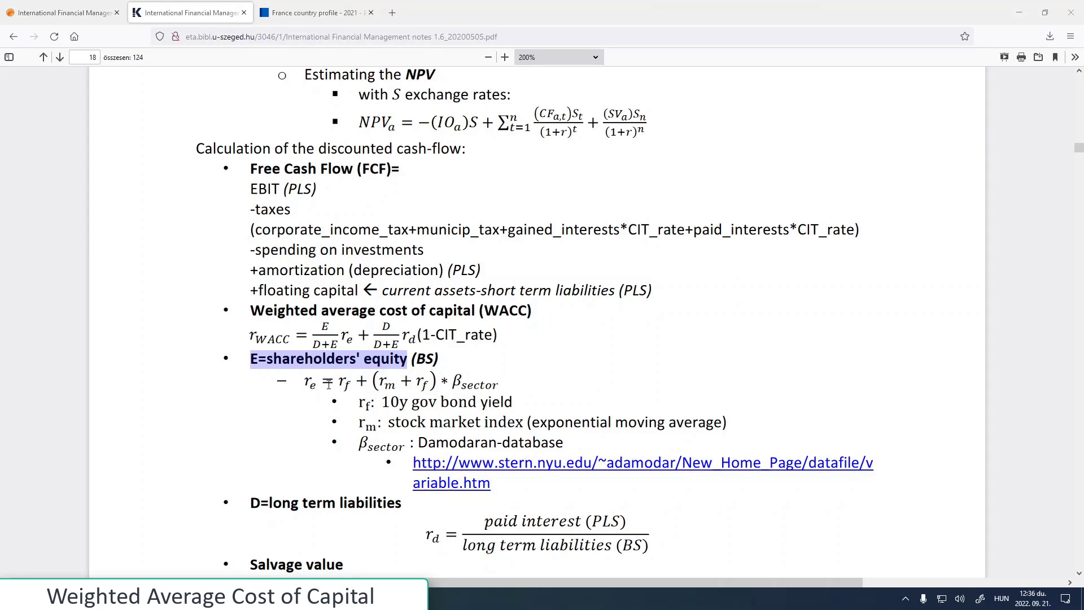
{"action": "type", "text": "r_e"}
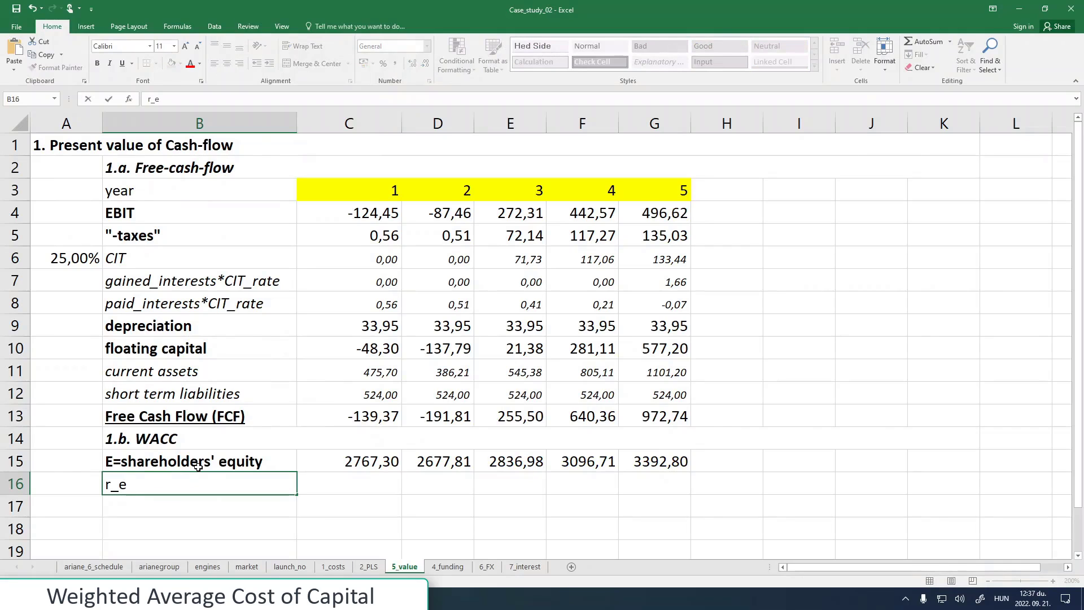
{"action": "key", "text": "Return"}
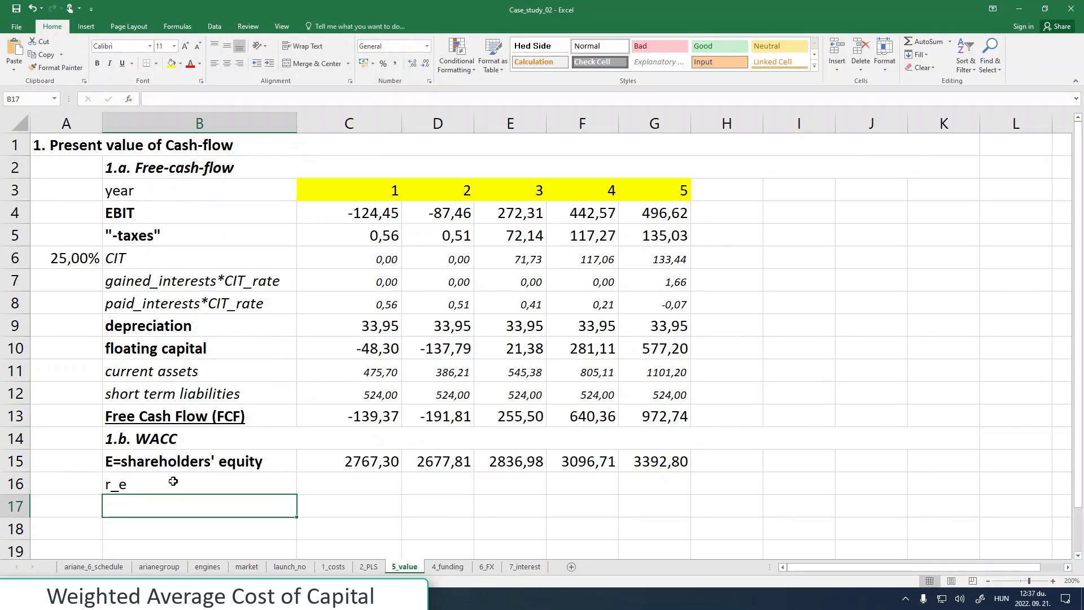
- Copy the formatting of the shareholders' equity label in B15 to the r_e label in B16
{"action": "left_click", "coordinate": [169, 463]}
{"action": "left_click", "coordinate": [52, 68]}
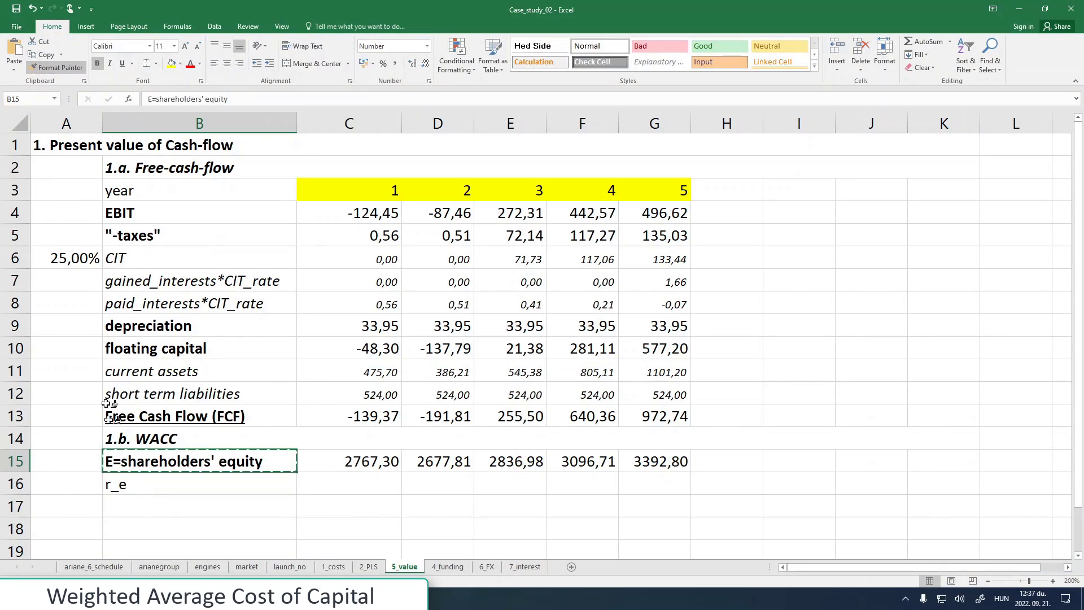
{"action": "left_click", "coordinate": [148, 484]}
{"action": "left_click", "coordinate": [177, 513]}
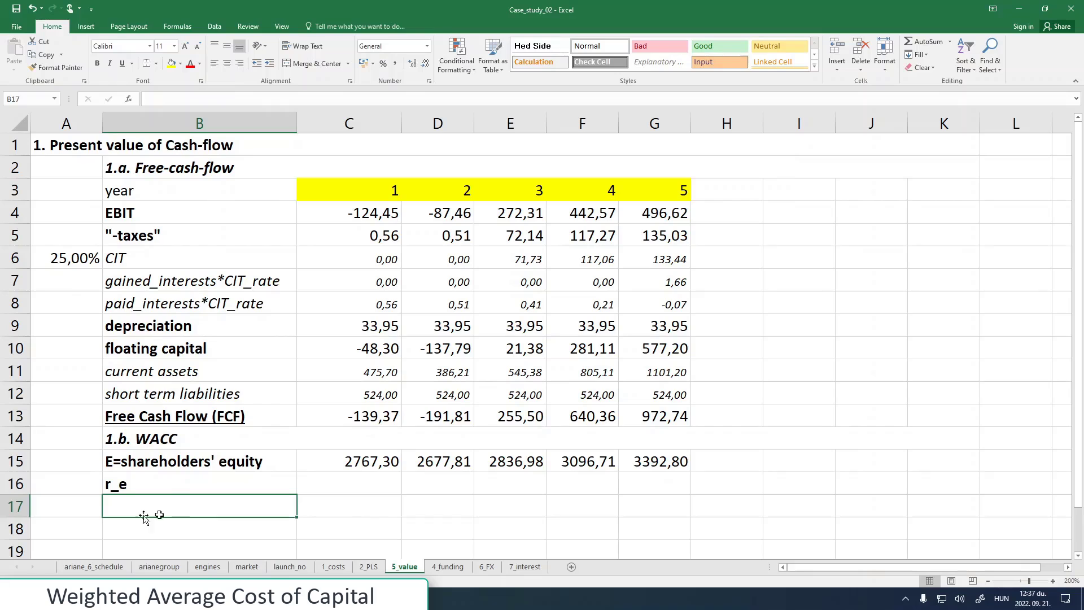
- Extend the label in B16 to "r_e: CAPM"
{"action": "left_click", "coordinate": [167, 485]}
{"action": "left_click", "coordinate": [167, 99]}
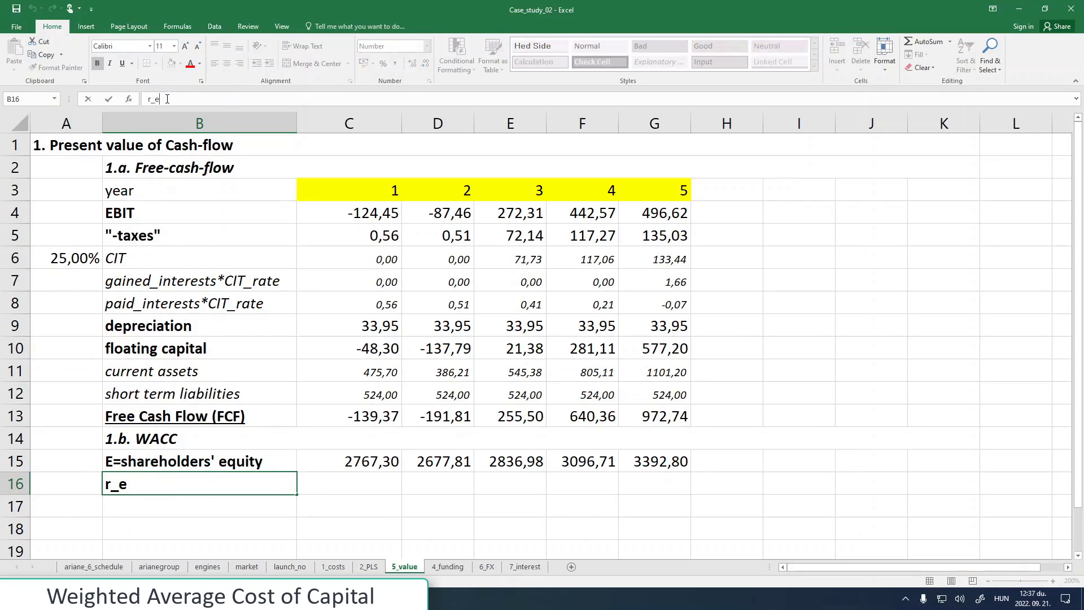
{"action": "type", "text": "- C"}
{"action": "key", "text": "BackSpace"}
{"action": "type", "text": "CAPM"}
{"action": "key", "text": "Return"}
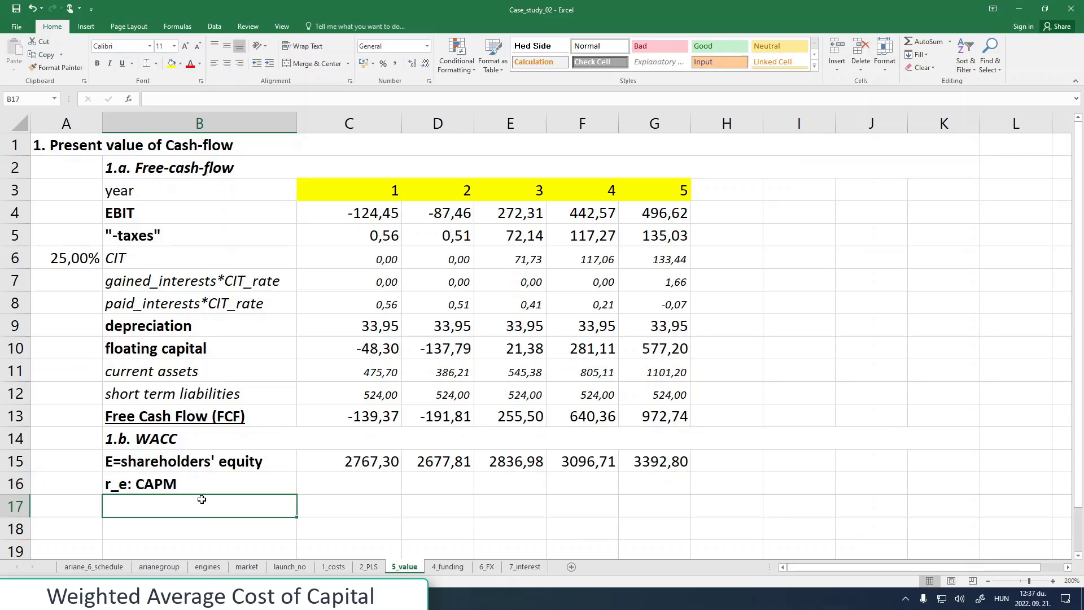
- Enter the CAPM input labels "r_f 10Y Fr", "r_m CAC40" and "beta Damodaran" in B17, B18 and B19
{"action": "type", "text": "r_"}
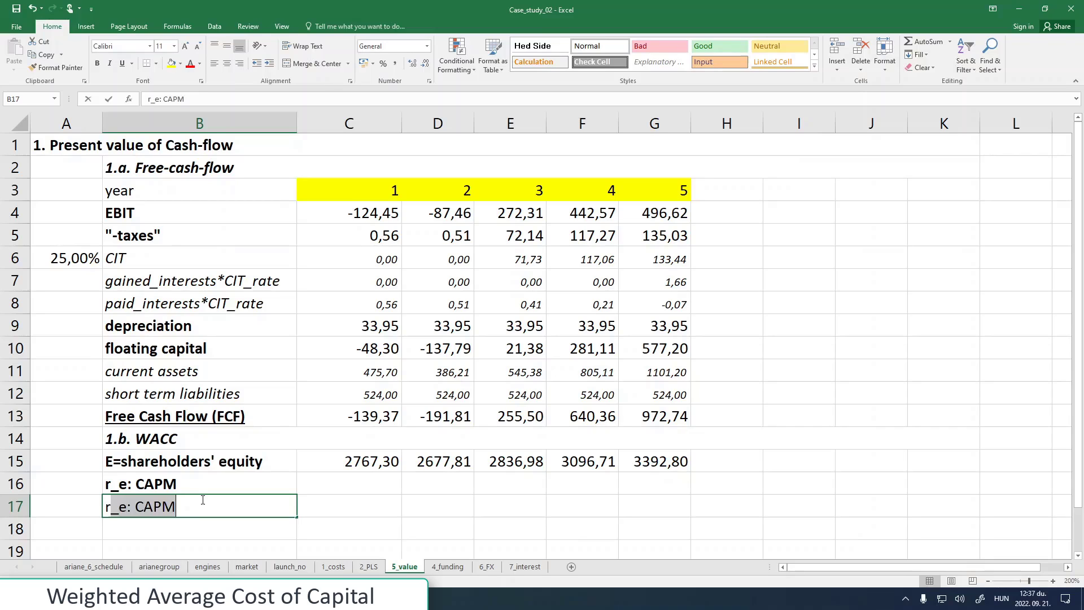
{"action": "type", "text": "f"}
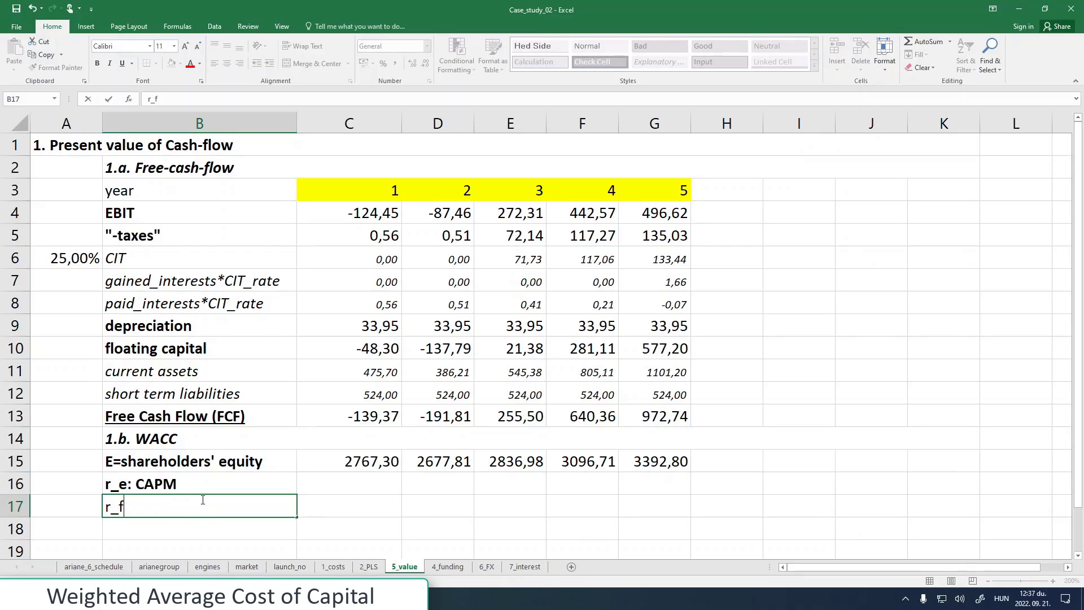
{"action": "type", "text": " 10Y Fr"}
{"action": "key", "text": "Return"}
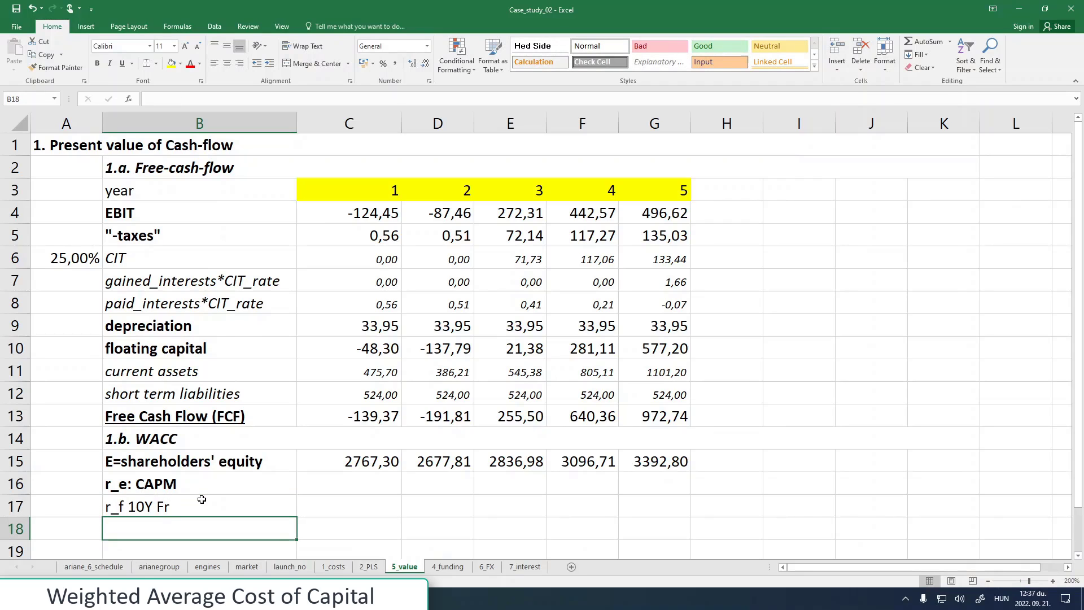
{"action": "type", "text": "r_"}
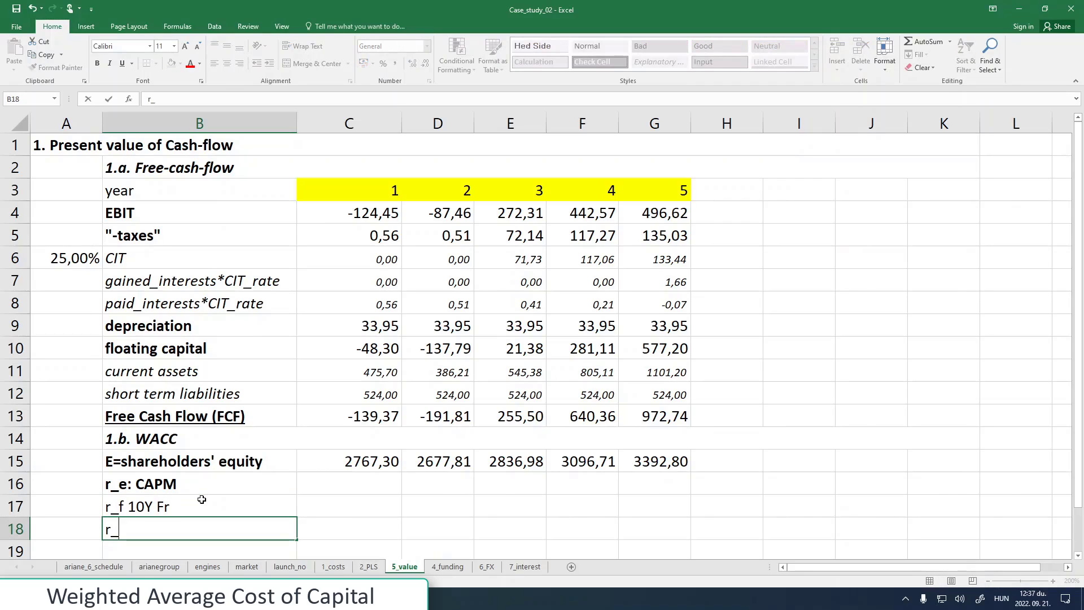
{"action": "type", "text": "m CAC40"}
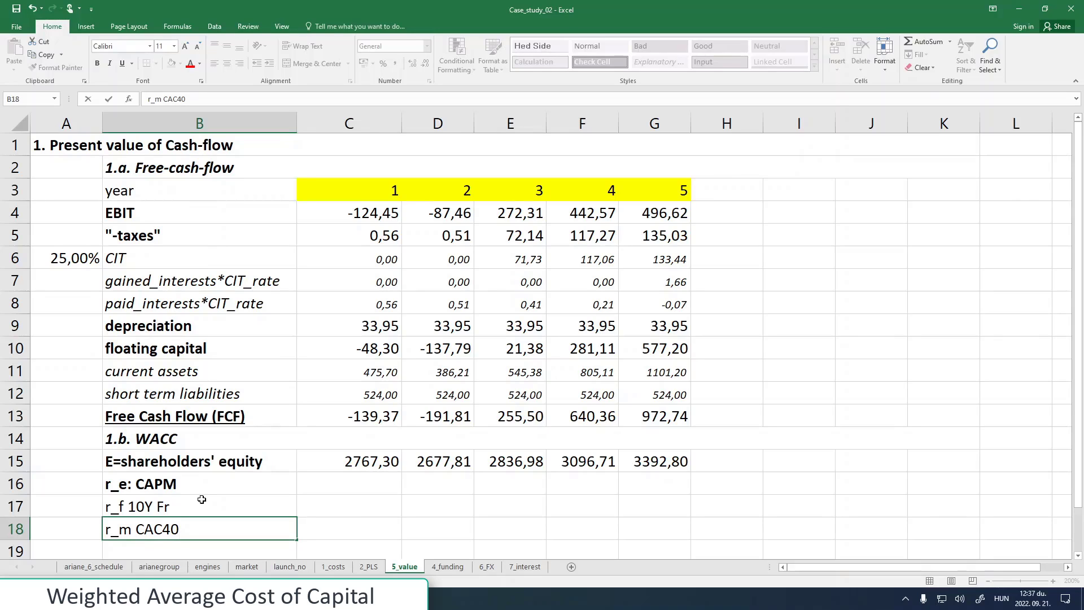
{"action": "key", "text": "Return"}
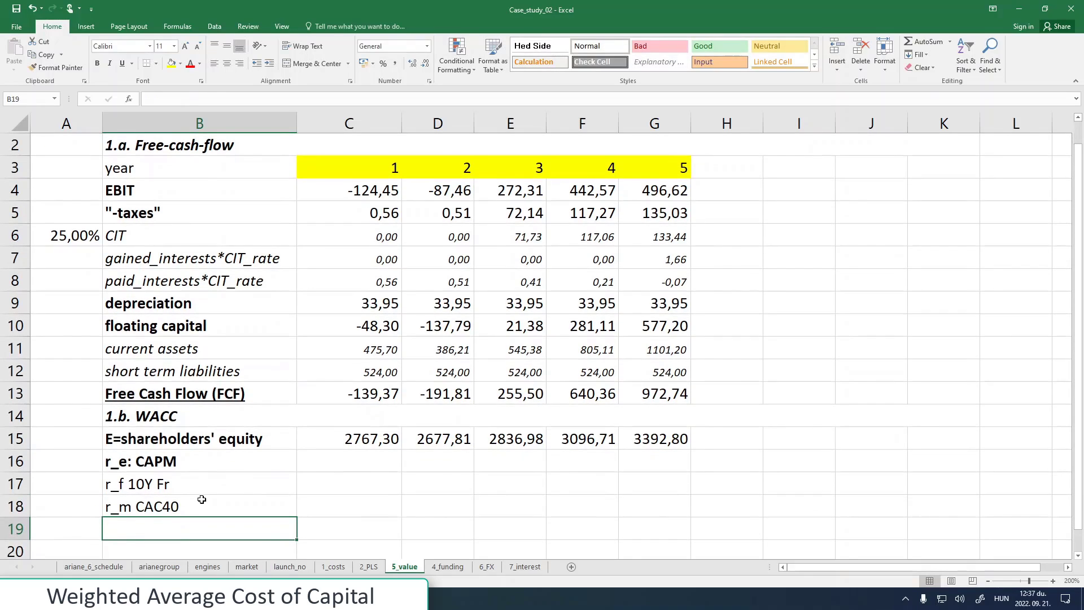
{"action": "type", "text": "beta"}
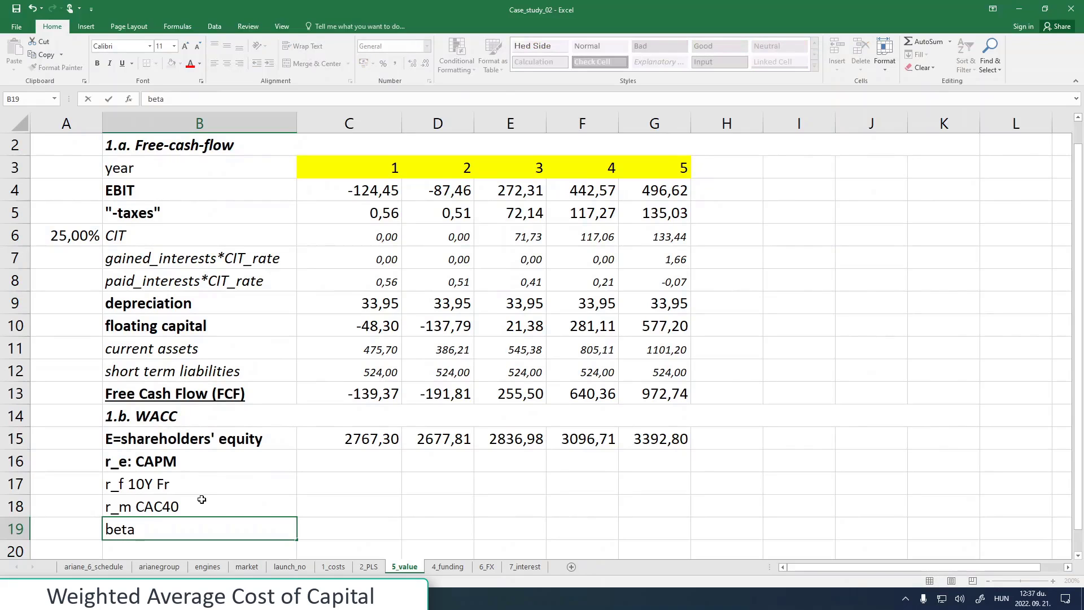
{"action": "type", "text": " Damodaran"}
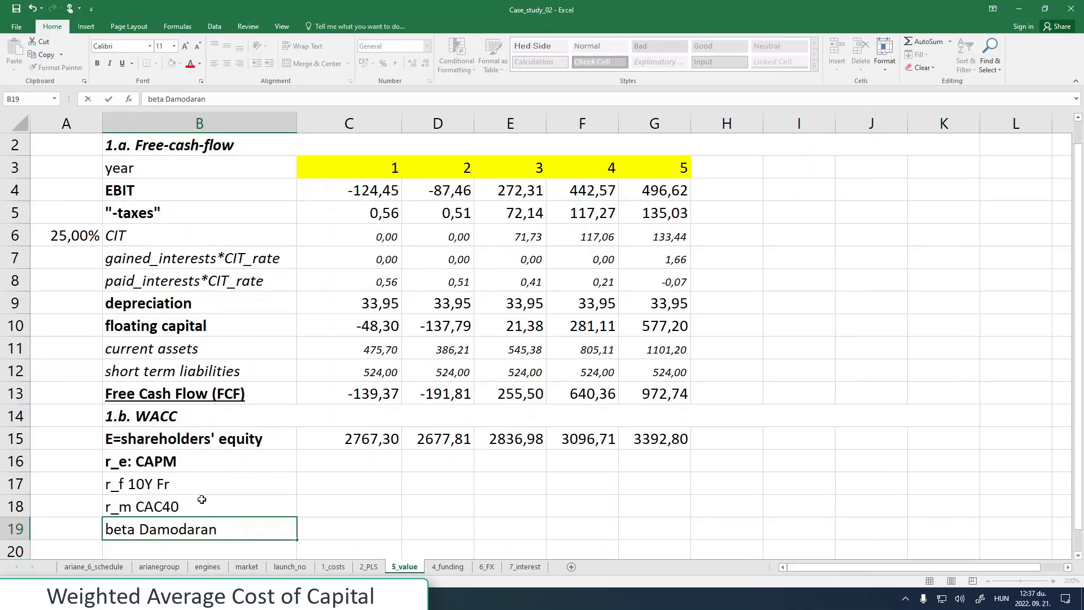
{"action": "left_click", "coordinate": [339, 497]}
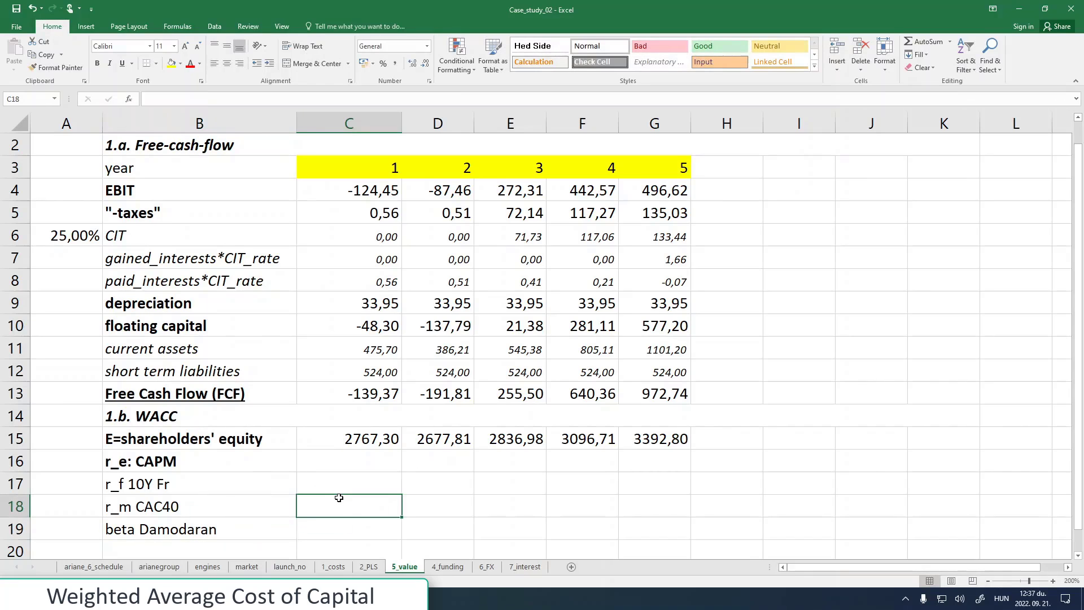
- Switch to the browser and open stooq.com in a new tab
{"action": "left_click", "coordinate": [329, 478]}
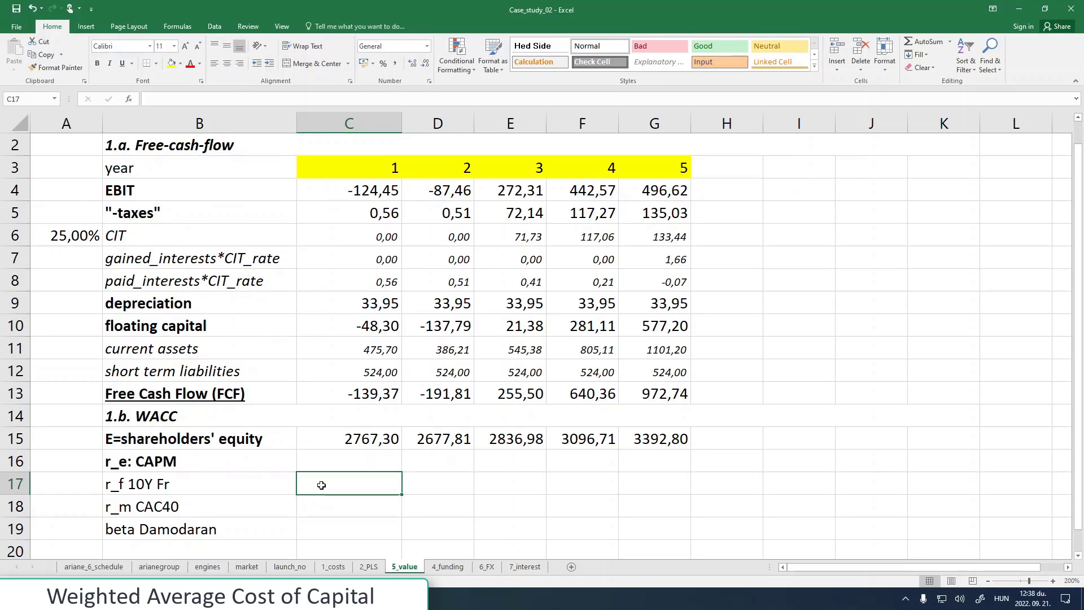
{"action": "left_click", "coordinate": [223, 597]}
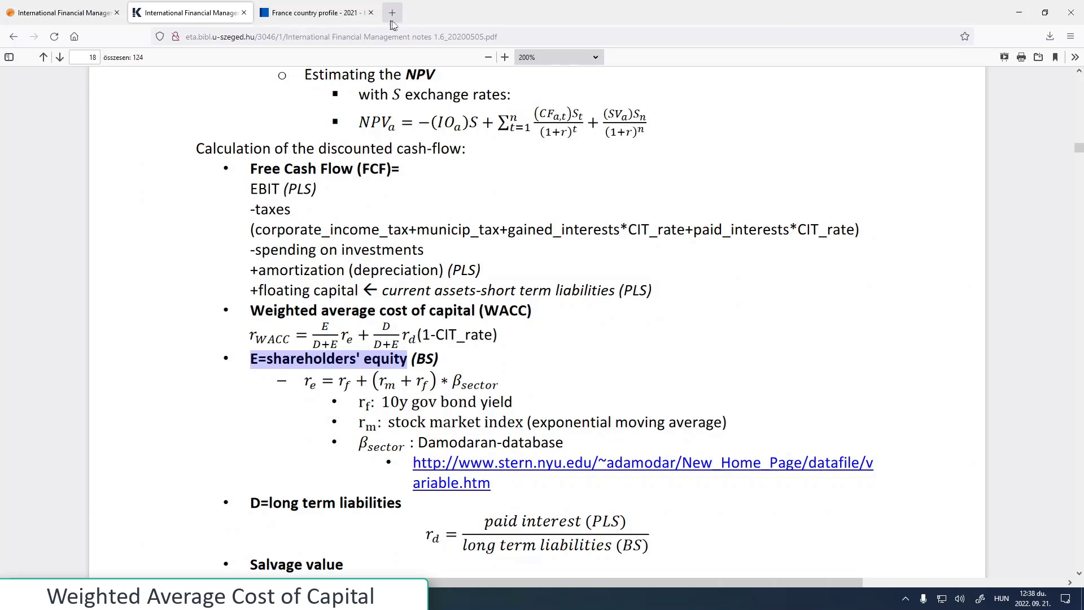
{"action": "left_click", "coordinate": [392, 13]}
{"action": "type", "text": "stooq.co"}
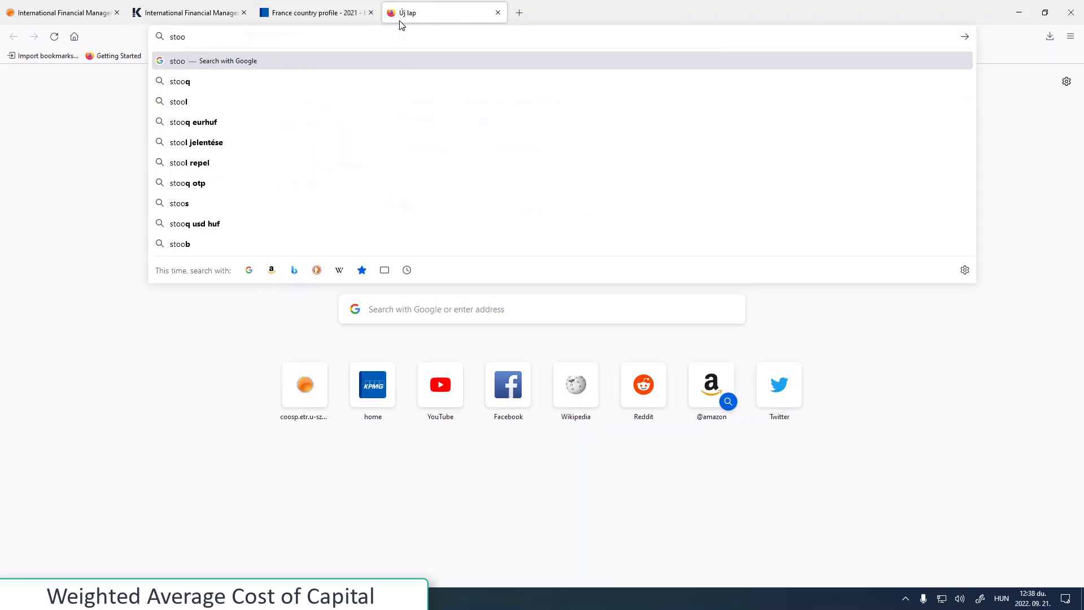
{"action": "type", "text": "m"}
{"action": "key", "text": "Return"}
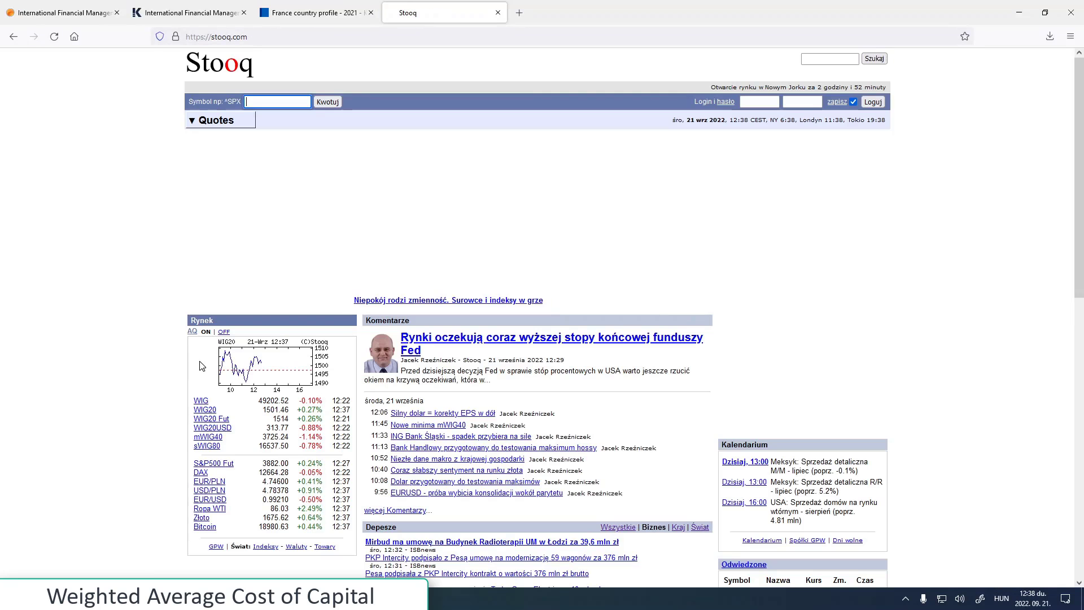
- Open Stooq's bond yields list (Obligacje) from the quotes links on its home page
{"action": "scroll", "coordinate": [147, 399], "scroll_direction": "down", "scroll_amount": 8}
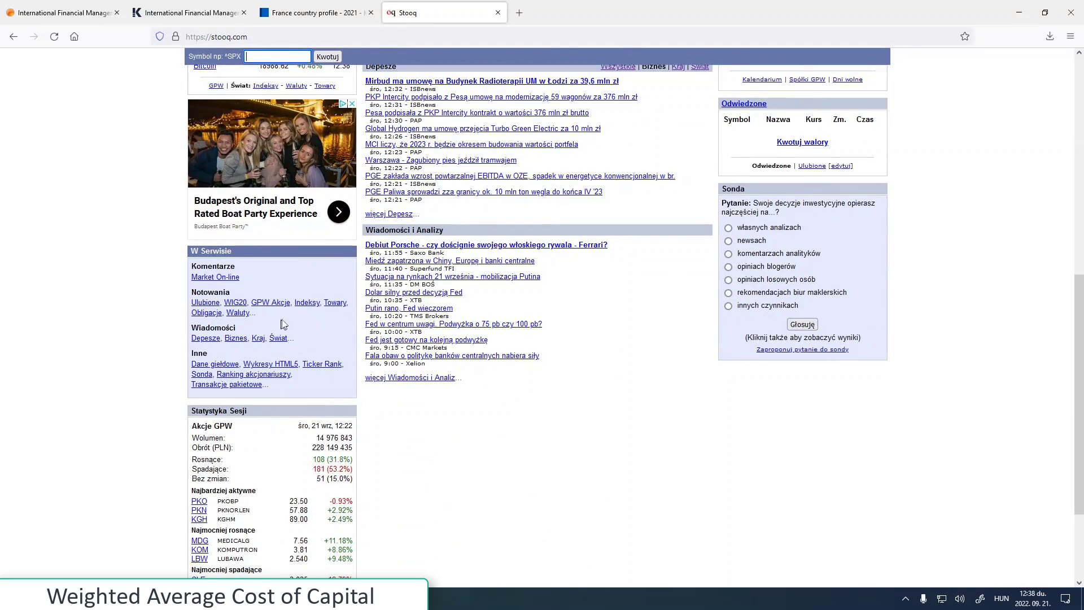
{"action": "left_click", "coordinate": [335, 302]}
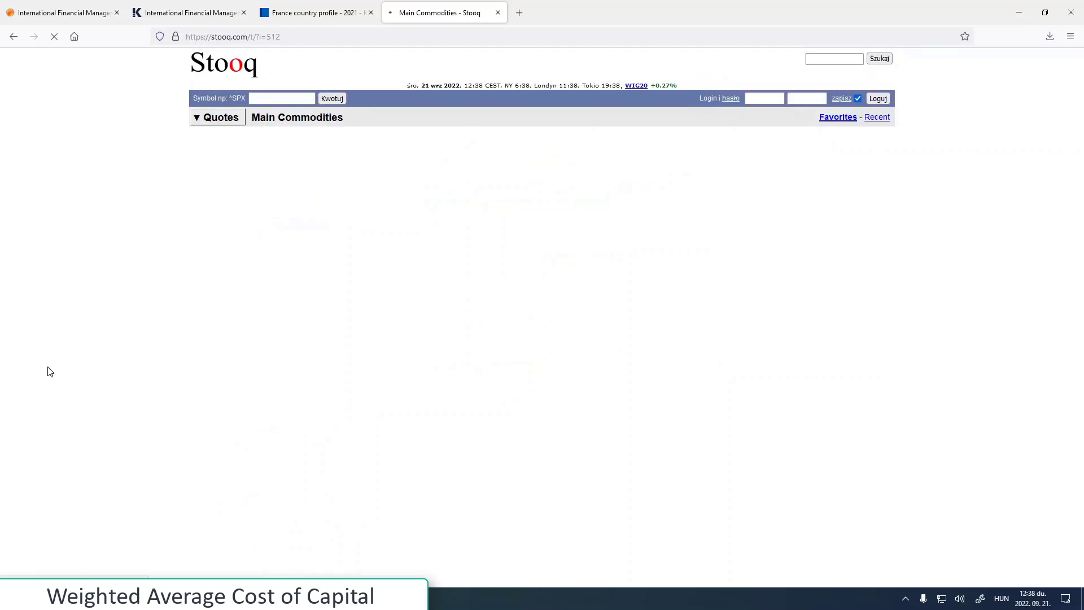
{"action": "left_click", "coordinate": [13, 36]}
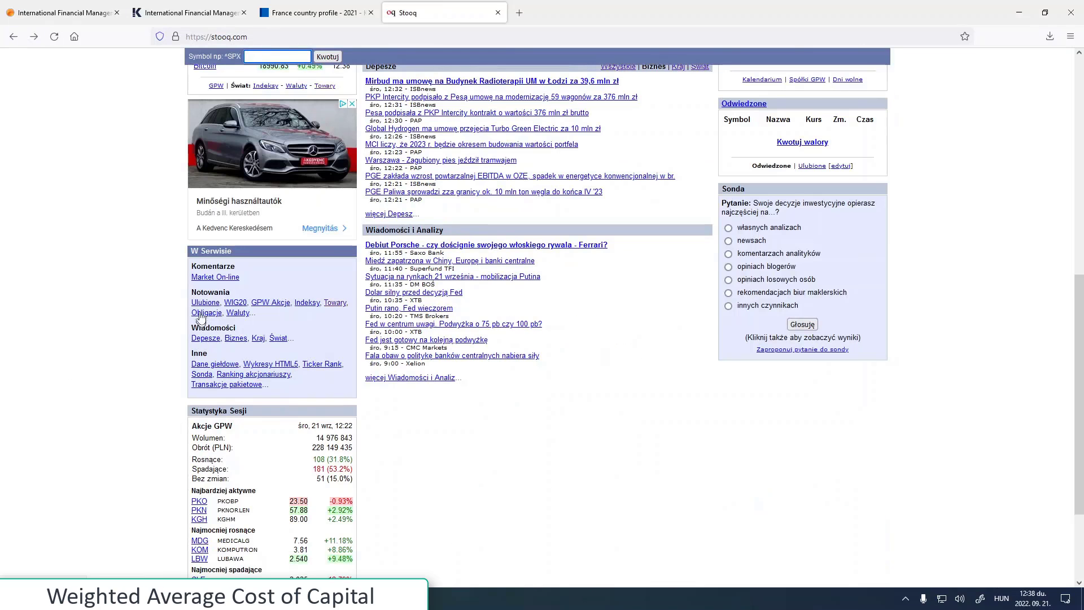
{"action": "left_click", "coordinate": [204, 312]}
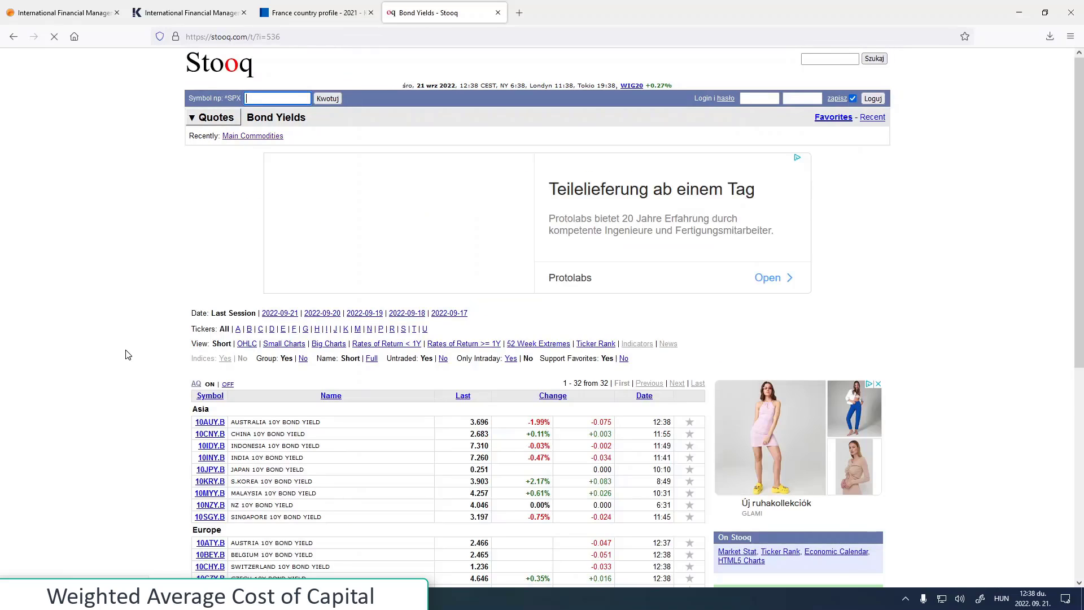
- Enlarge the bond yields page and open the France 10Y bond yield quote, 10FRY.B, from the Europe group
{"action": "key", "text": "ctrl+plus"}
{"action": "key", "text": "ctrl+plus"}
{"action": "key", "text": "ctrl+plus"}
{"action": "scroll", "coordinate": [129, 354], "scroll_direction": "down", "scroll_amount": 10}
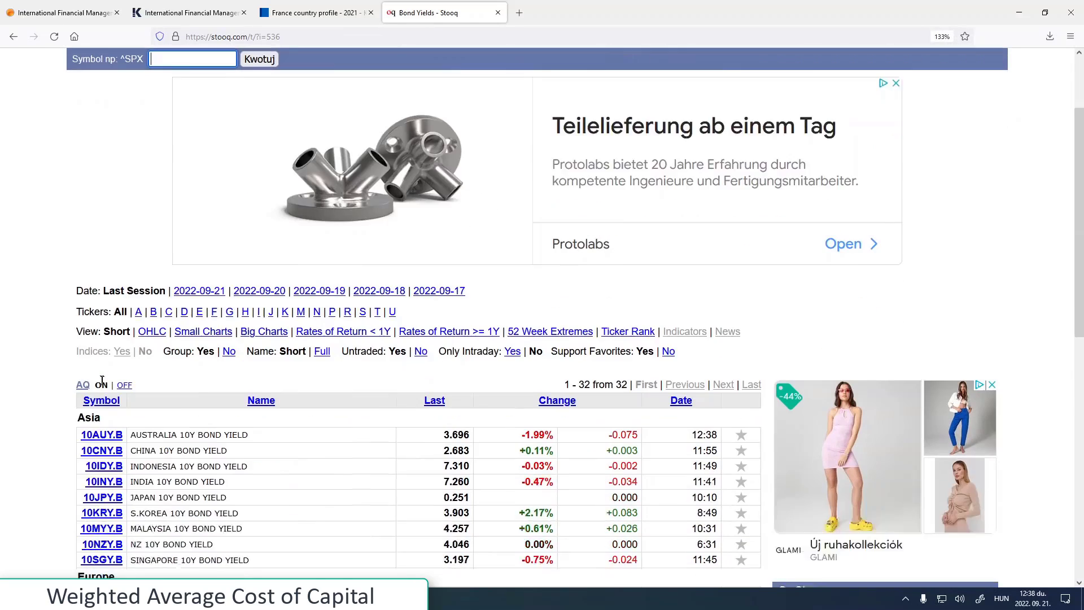
{"action": "scroll", "coordinate": [63, 341], "scroll_direction": "up", "scroll_amount": 3}
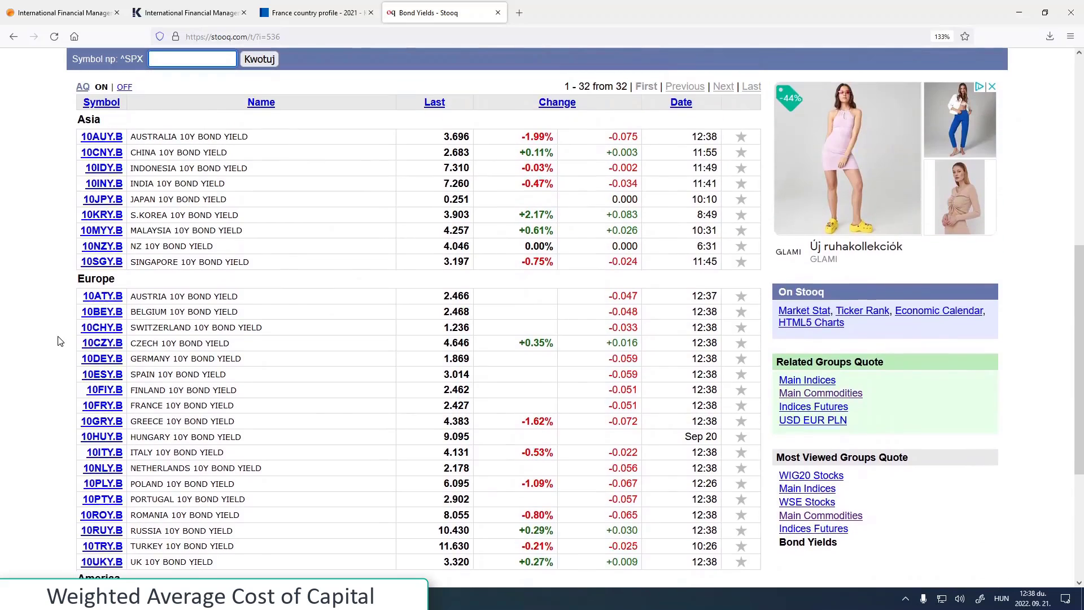
{"action": "scroll", "coordinate": [64, 343], "scroll_direction": "down", "scroll_amount": 2}
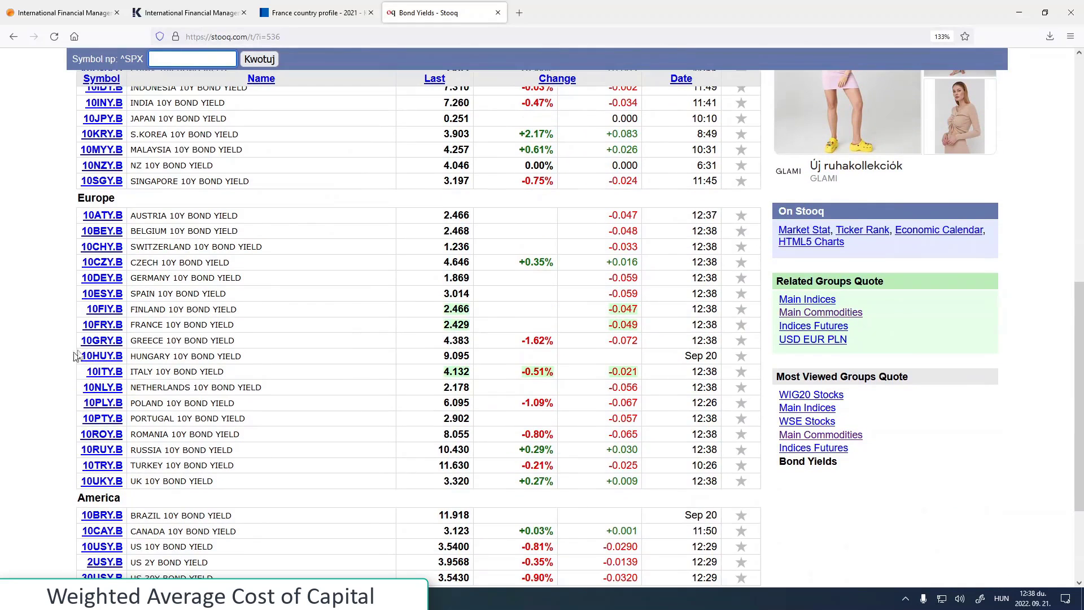
{"action": "left_click", "coordinate": [104, 326]}
{"action": "scroll", "coordinate": [293, 277], "scroll_direction": "down", "scroll_amount": 4}
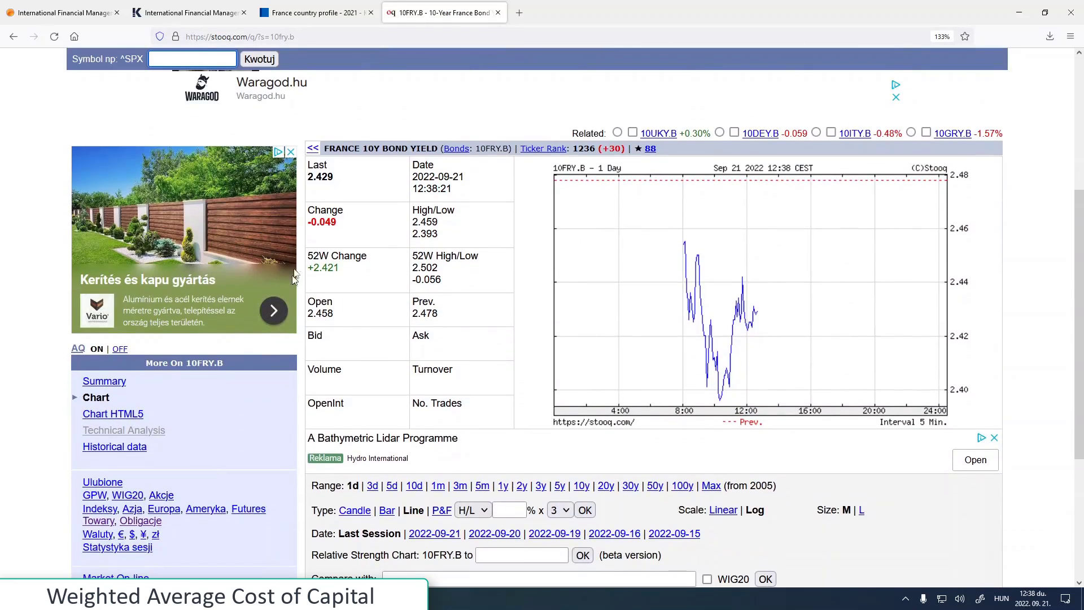
- Copy the last value of the France 10Y bond yield from its quote page
{"action": "left_click_drag", "start_coordinate": [332, 176], "coordinate": [308, 178]}
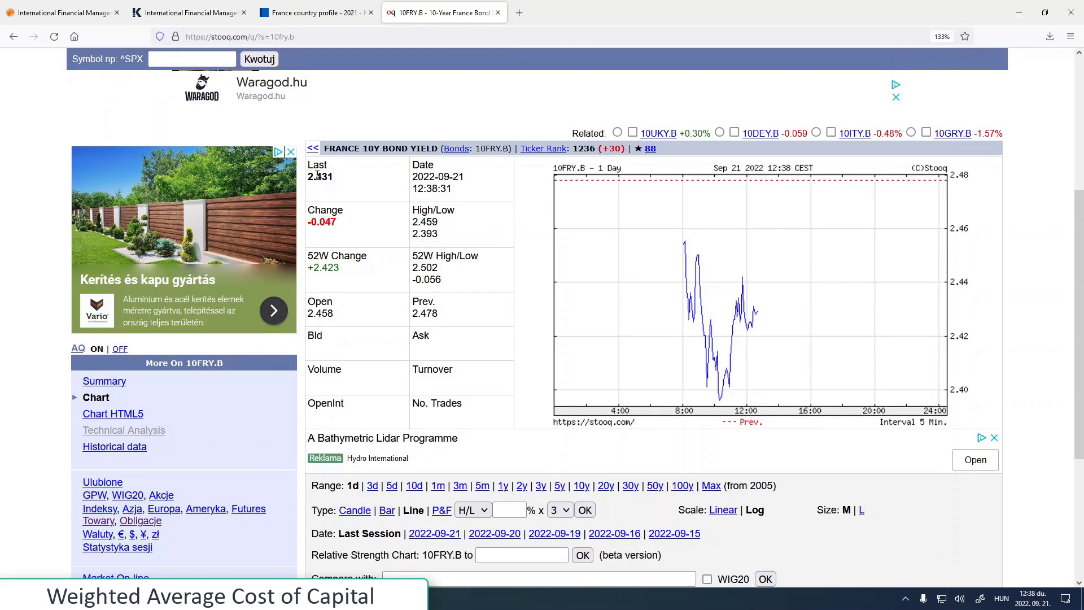
{"action": "left_click_drag", "start_coordinate": [309, 176], "coordinate": [340, 181]}
{"action": "key", "text": "ctrl+c"}
- Switch to the Excel workbook and enter the copied bond yield for r_f 10Y Fr in C17 as 0,02431
{"action": "key", "text": "alt+Tab"}
{"action": "left_click", "coordinate": [349, 481]}
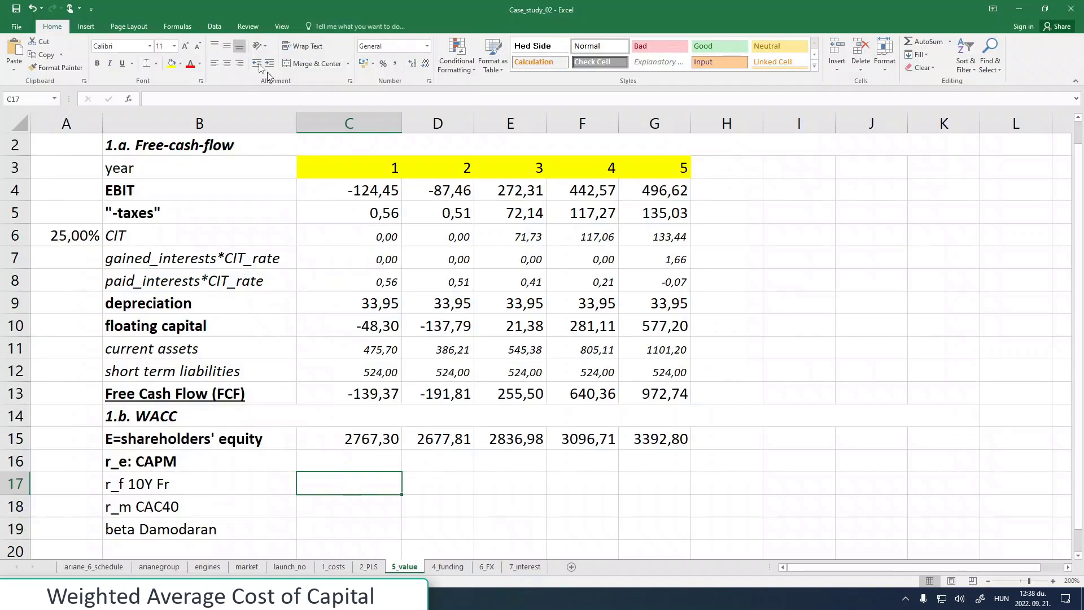
{"action": "left_click", "coordinate": [185, 98]}
{"action": "key", "text": "ctrl+v"}
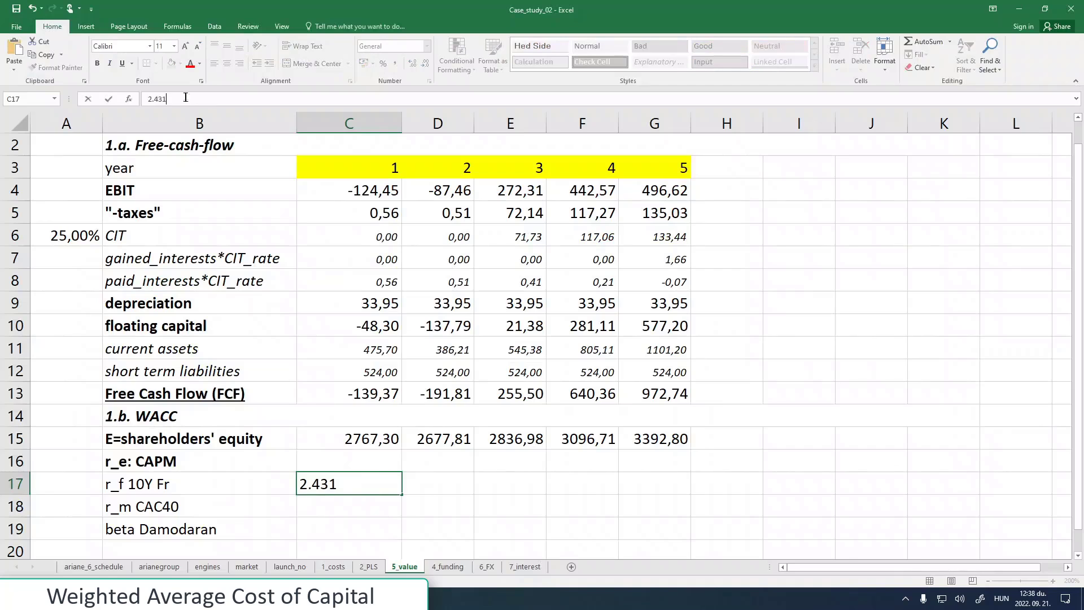
{"action": "left_click", "coordinate": [156, 97]}
{"action": "key", "text": "BackSpace"}
{"action": "type", "text": ","}
{"action": "type", "text": "0,00"}
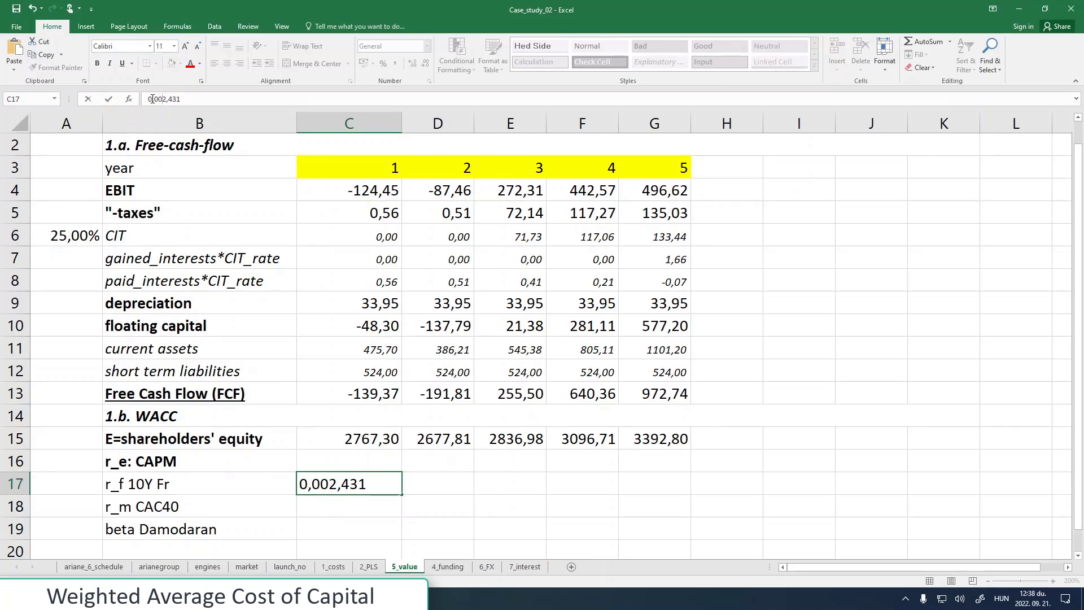
{"action": "key", "text": "BackSpace"}
{"action": "key", "text": "BackSpace"}
{"action": "key", "text": "Return"}
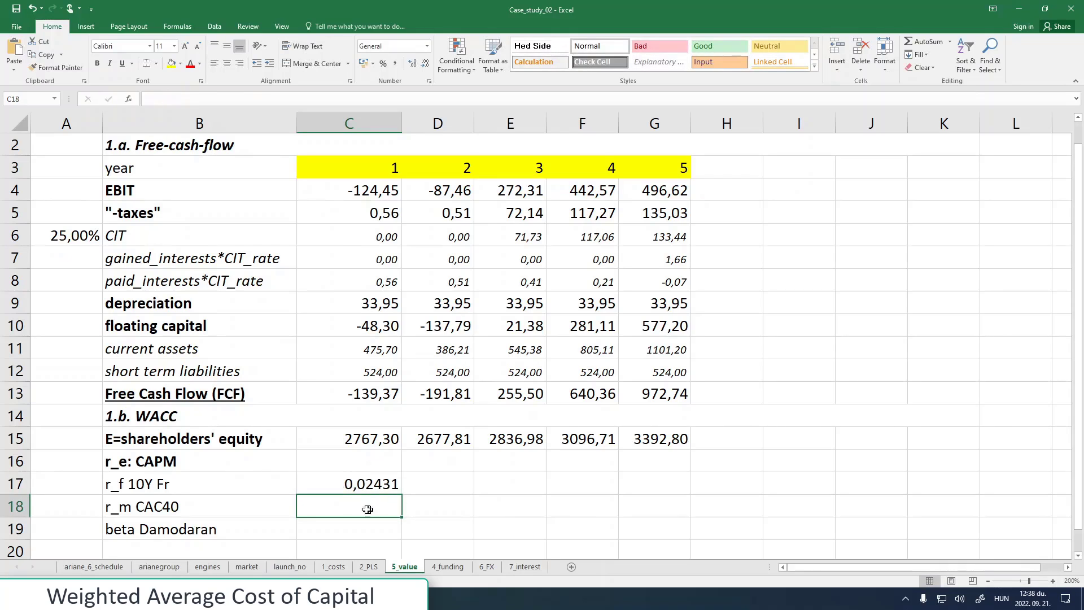
- Format the risk-free rate in C17 as a percentage with 2 decimal places and fill it across to G17
{"action": "right_click", "coordinate": [332, 486]}
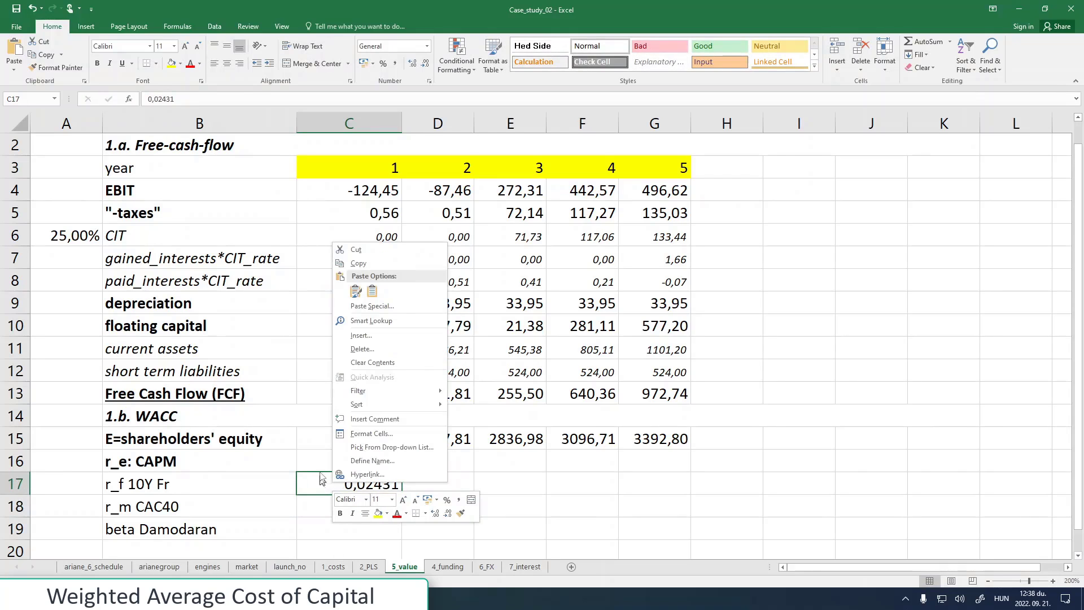
{"action": "left_click", "coordinate": [370, 434]}
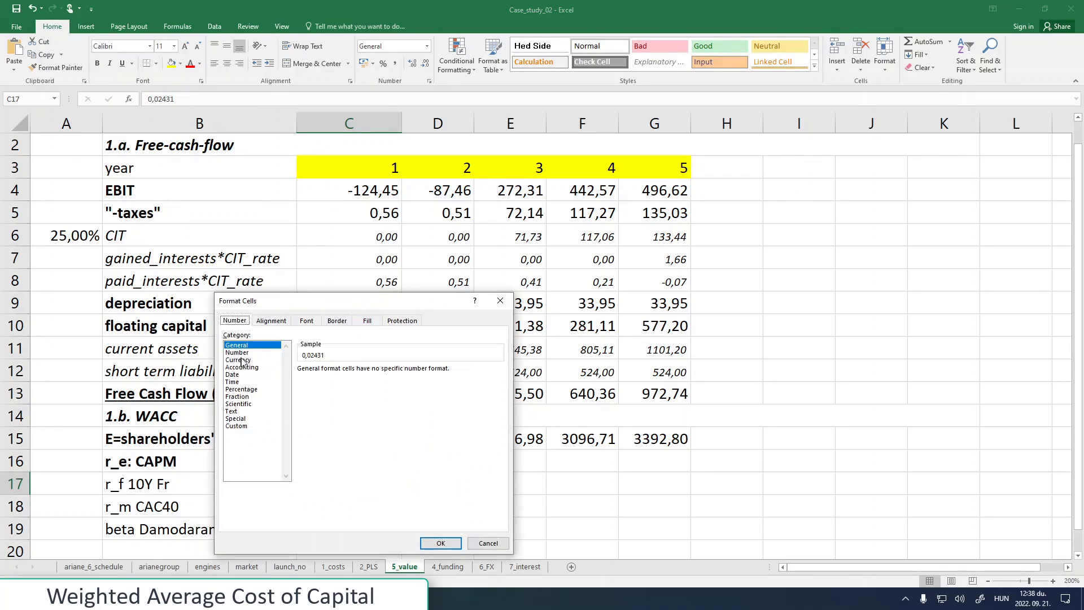
{"action": "left_click", "coordinate": [241, 389]}
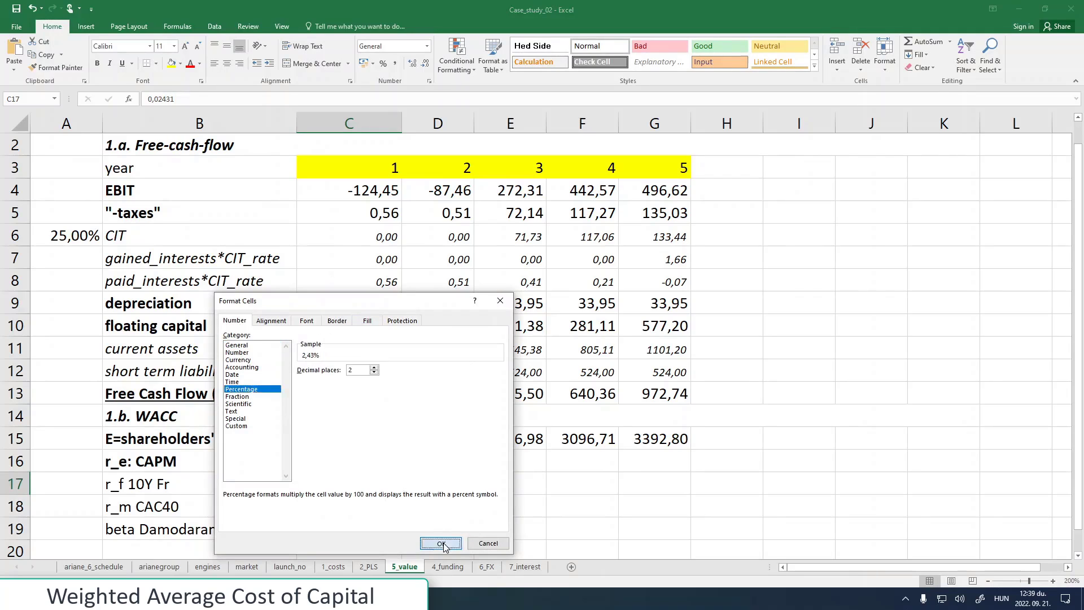
{"action": "left_click", "coordinate": [440, 542]}
{"action": "left_click", "coordinate": [319, 534]}
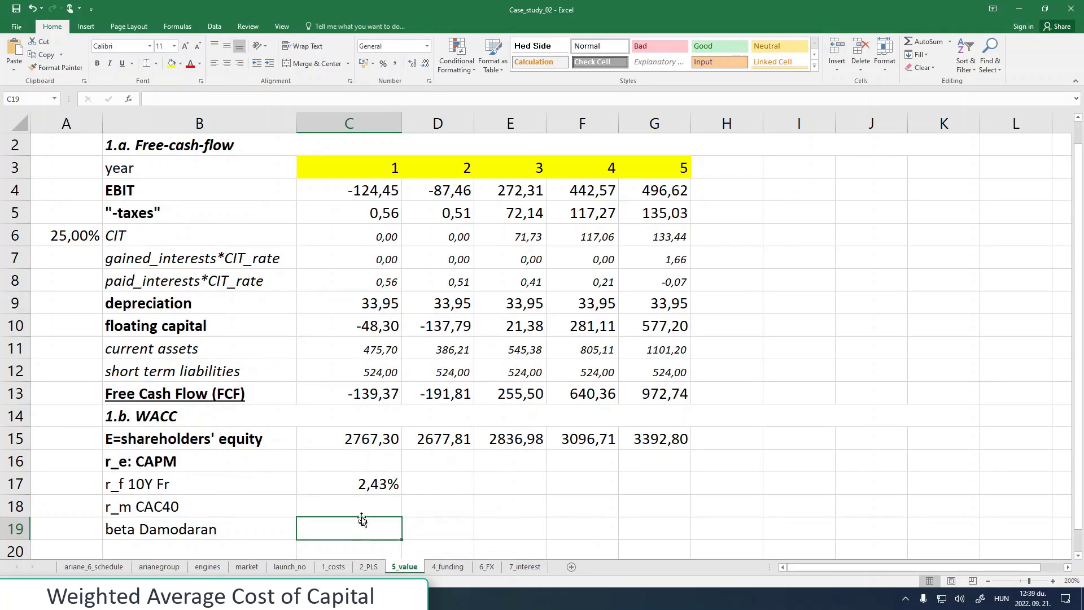
{"action": "left_click", "coordinate": [387, 485]}
{"action": "left_click_drag", "start_coordinate": [421, 495], "coordinate": [665, 485]}
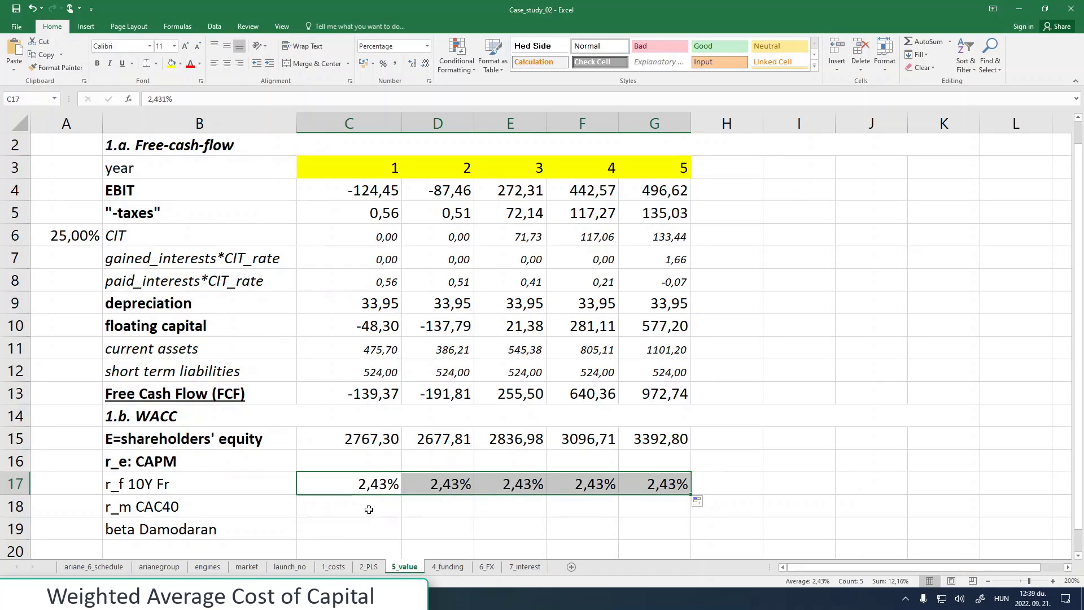
{"action": "key", "text": "Right"}
{"action": "key", "text": "Right"}
{"action": "key", "text": "Right"}
{"action": "key", "text": "Right"}
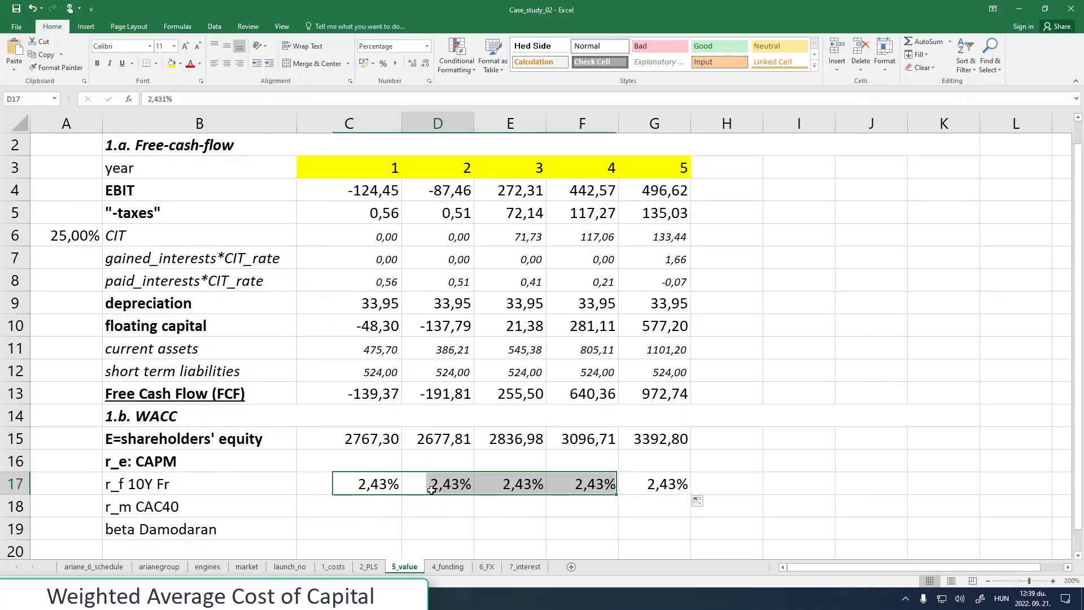
{"action": "key", "text": "Left"}
{"action": "key", "text": "Left"}
{"action": "key", "text": "Left"}
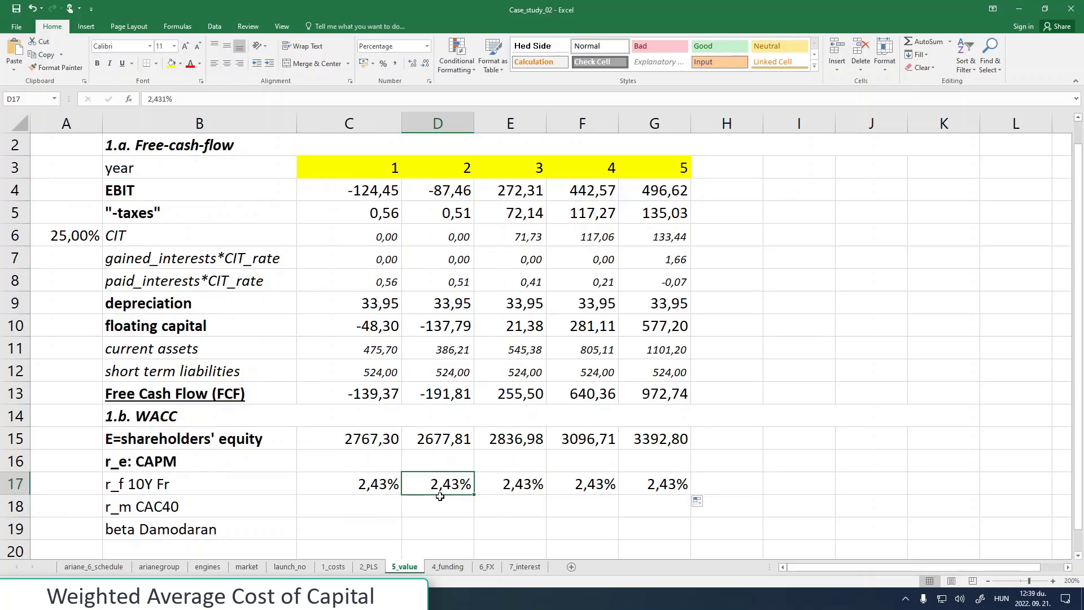
{"action": "left_click", "coordinate": [373, 512]}
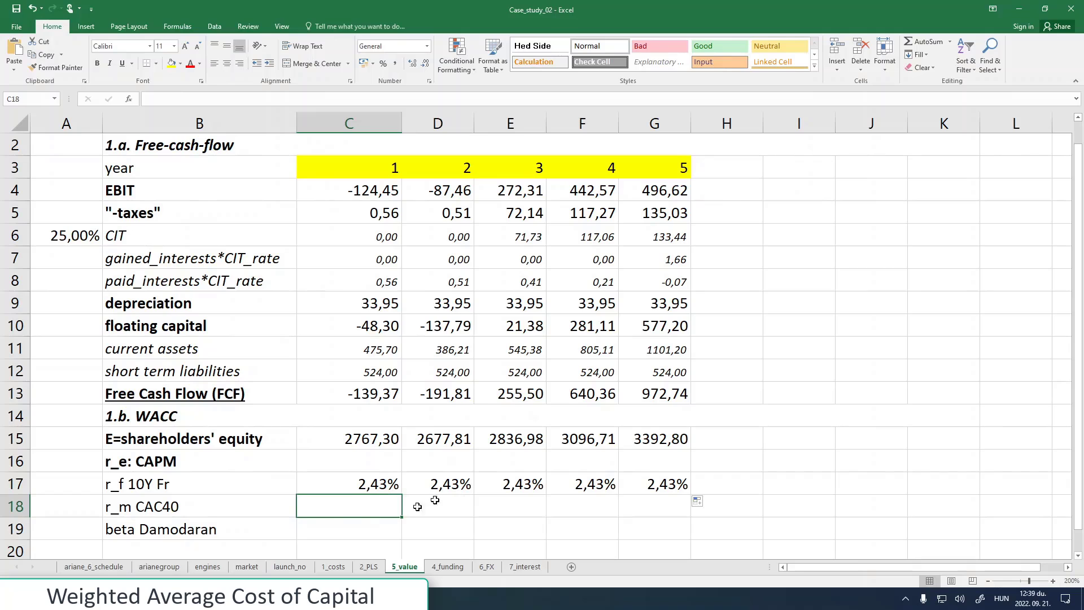
{"action": "key", "text": "Left"}
{"action": "key", "text": "Right"}
- Copy the France 10Y bond quote's web address from the browser and paste it into H17 as the source of the risk-free rate
{"action": "key", "text": "alt+Tab"}
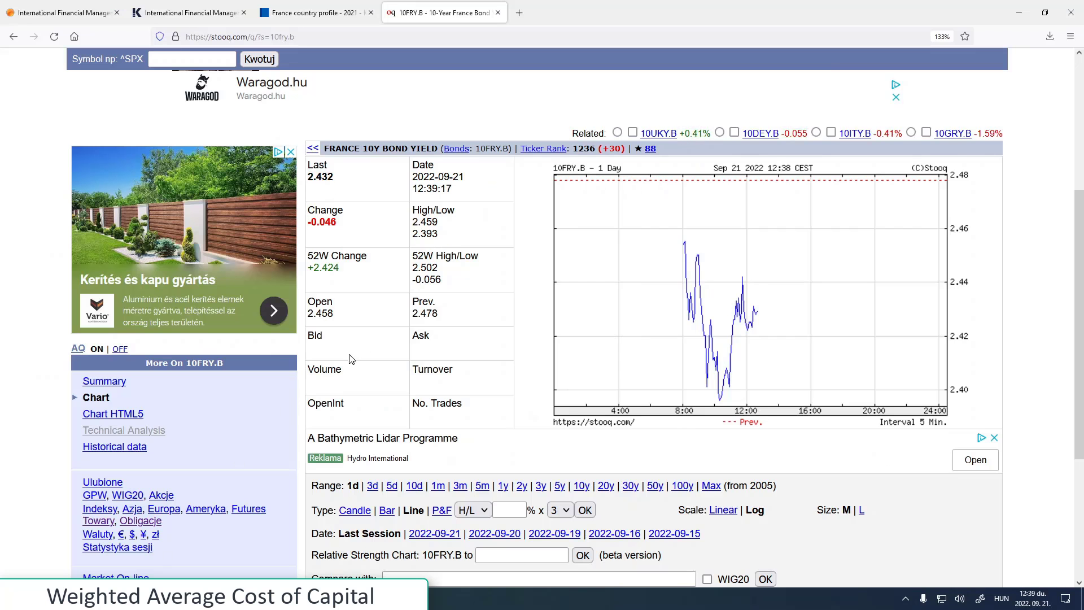
{"action": "left_click", "coordinate": [304, 36]}
{"action": "key", "text": "ctrl+c"}
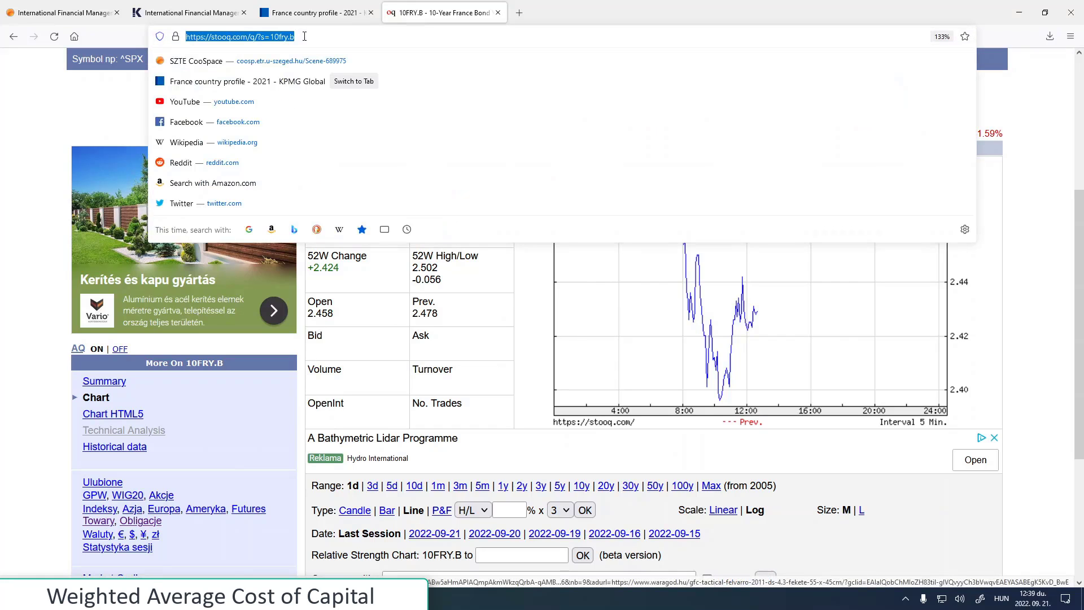
{"action": "key", "text": "alt+Tab"}
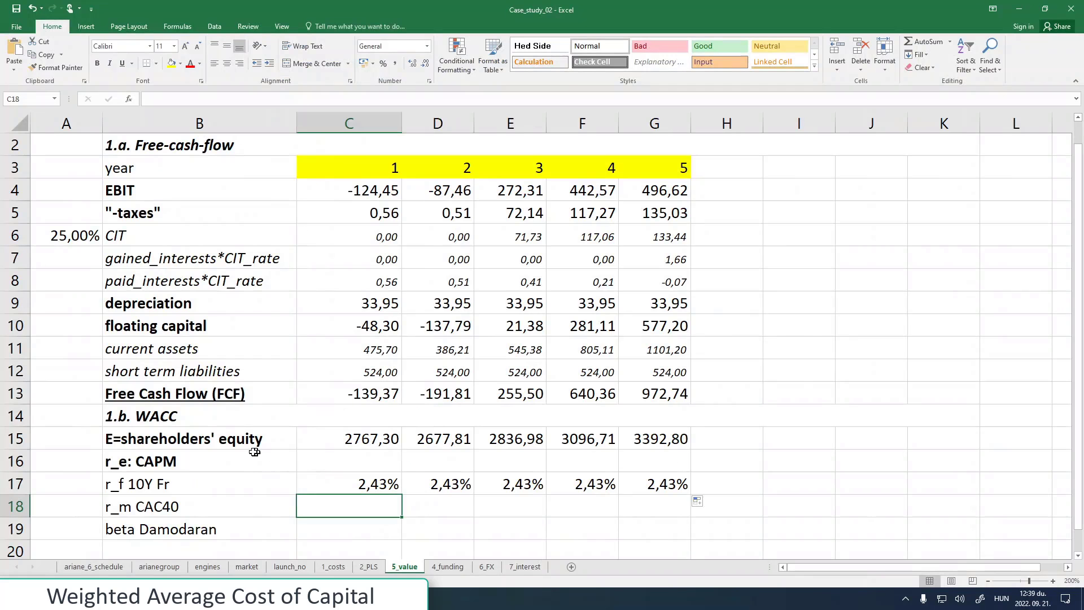
{"action": "left_click", "coordinate": [721, 486]}
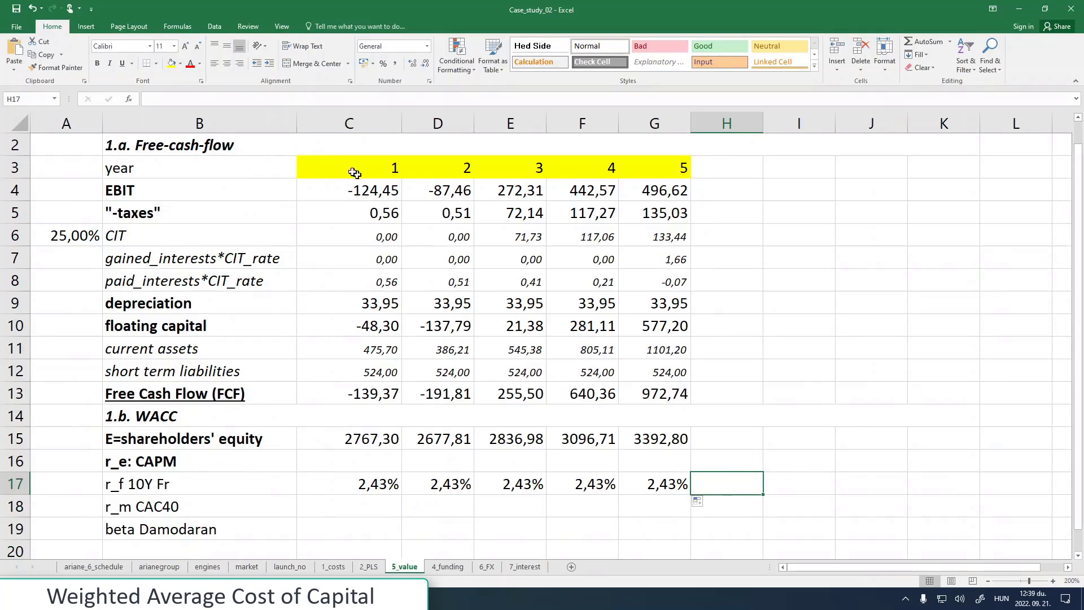
{"action": "left_click", "coordinate": [254, 100]}
{"action": "key", "text": "ctrl+v"}
{"action": "key", "text": "Return"}
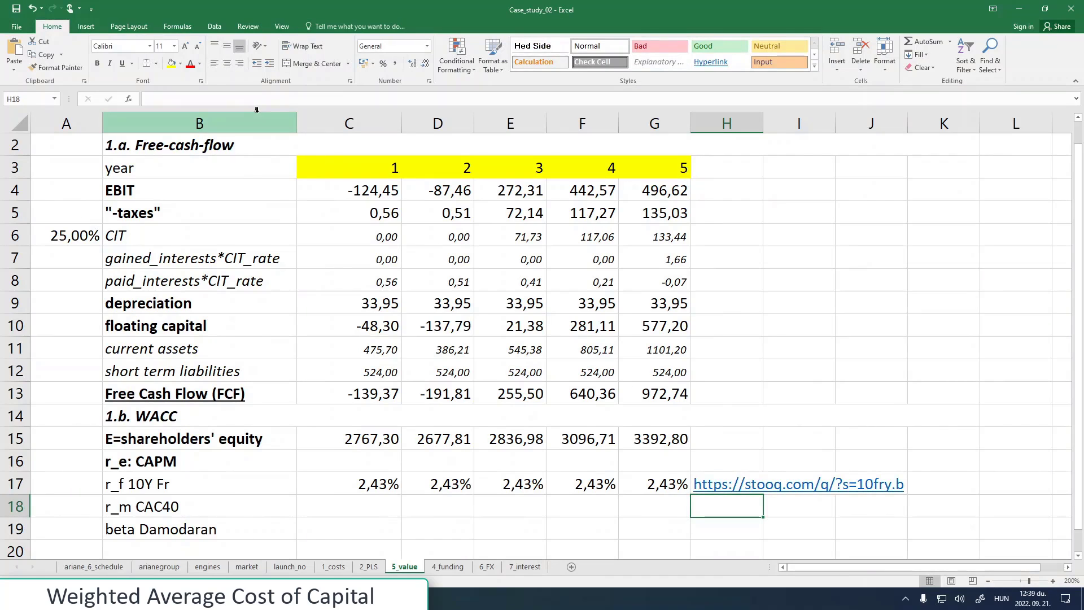
- Switch to the browser, open Stooq's main indices list (Indeksy) and open the CAC40 quote, ^CAC, from the Europe group
{"action": "left_click", "coordinate": [376, 501]}
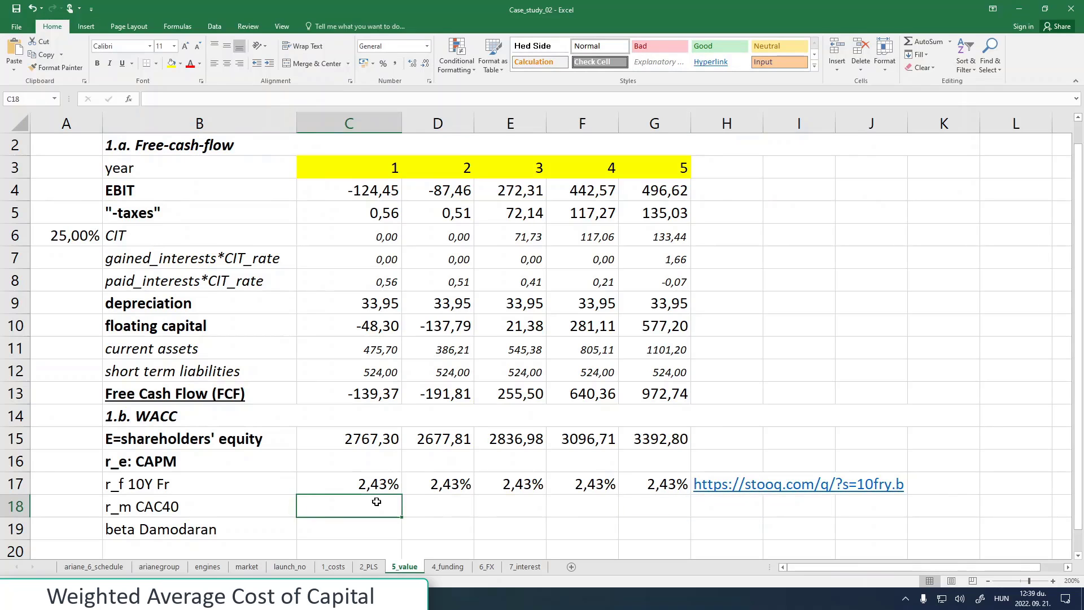
{"action": "key", "text": "alt+Tab"}
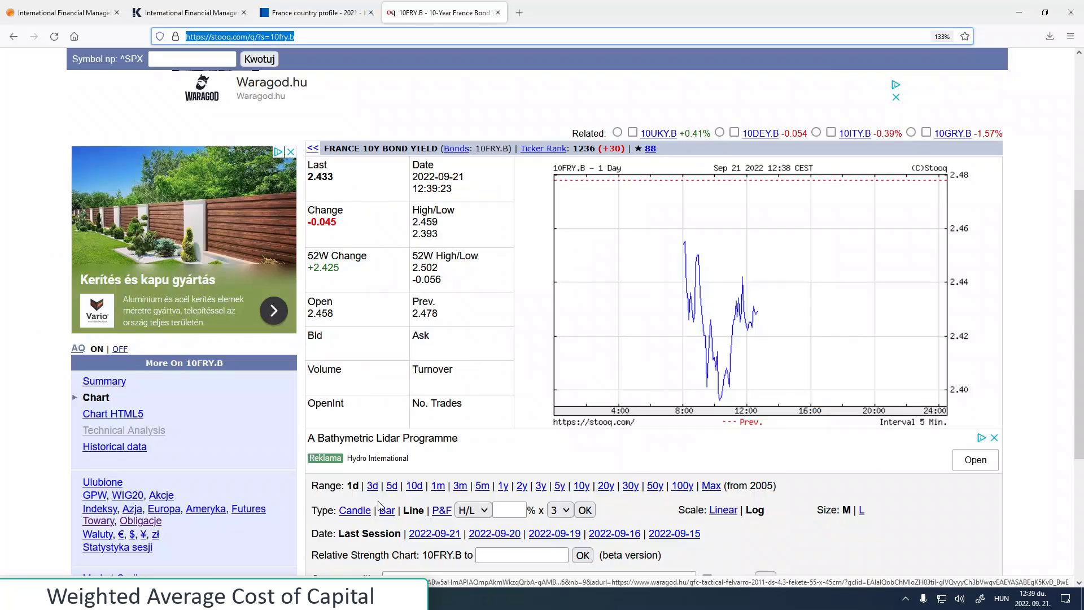
{"action": "scroll", "coordinate": [243, 459], "scroll_direction": "down", "scroll_amount": 2}
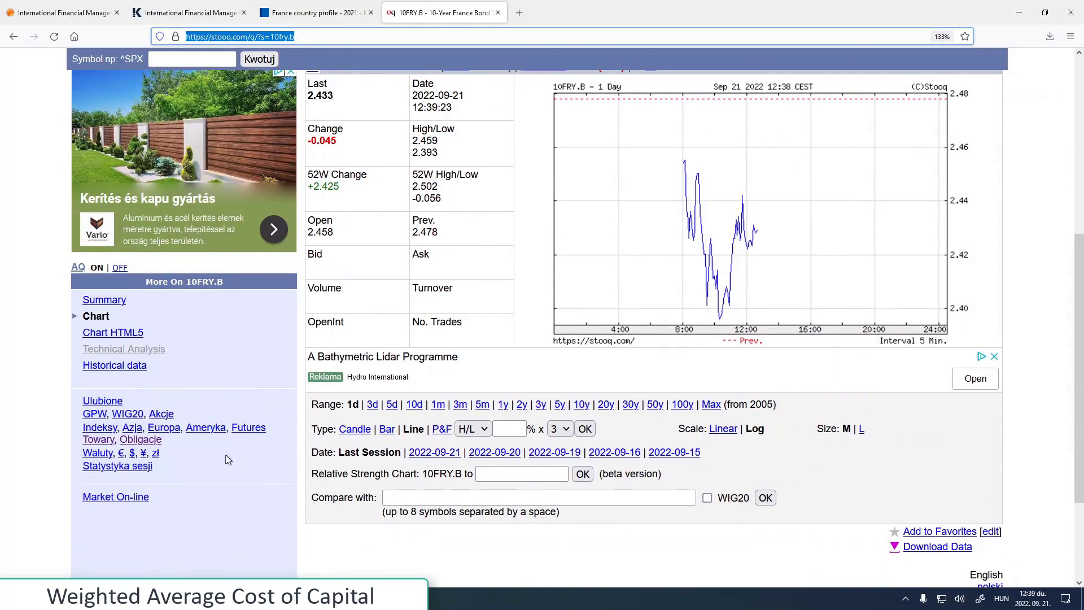
{"action": "left_click", "coordinate": [97, 428]}
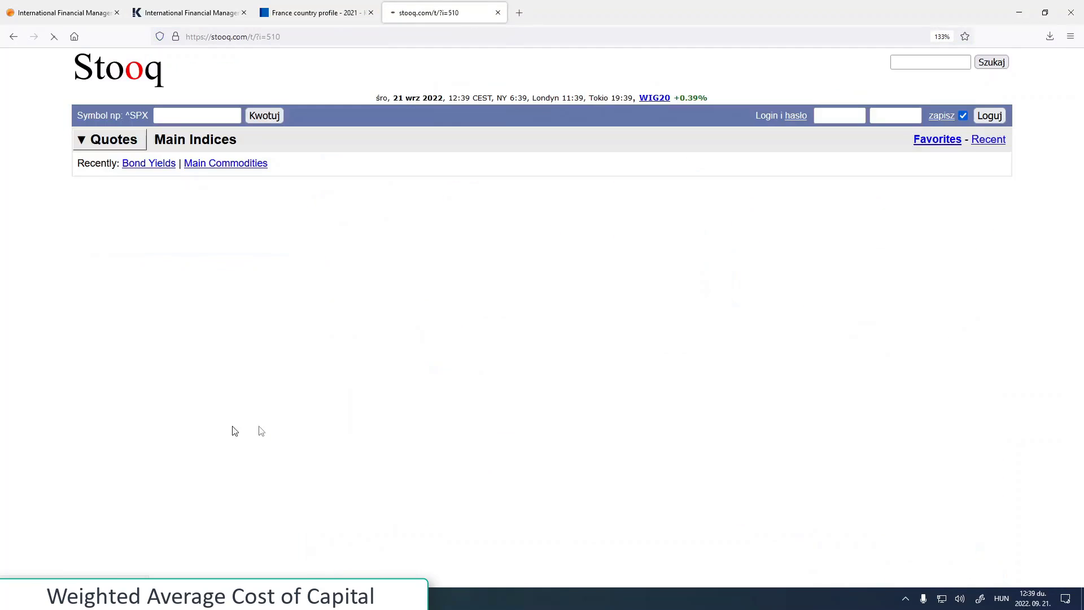
{"action": "scroll", "coordinate": [402, 411], "scroll_direction": "down", "scroll_amount": 10}
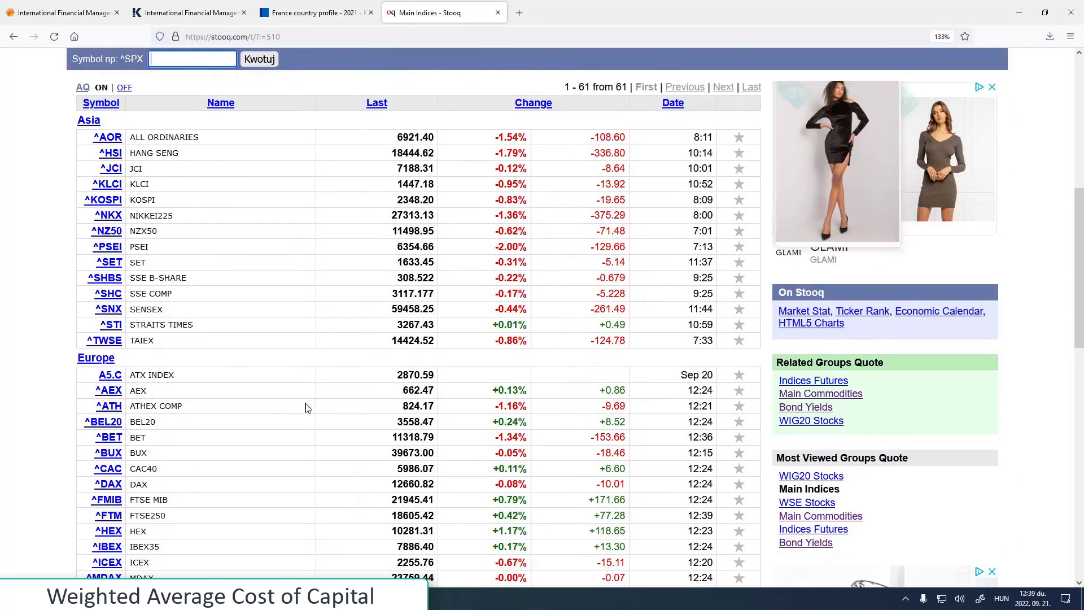
{"action": "scroll", "coordinate": [320, 419], "scroll_direction": "down", "scroll_amount": 1}
{"action": "scroll", "coordinate": [320, 419], "scroll_direction": "down", "scroll_amount": 4}
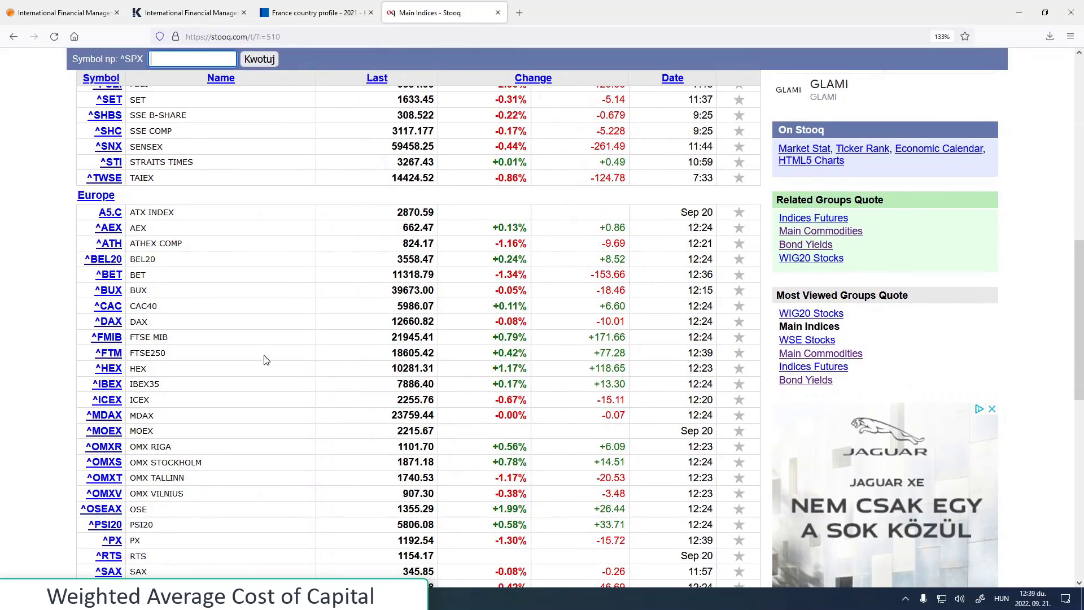
{"action": "left_click", "coordinate": [113, 228]}
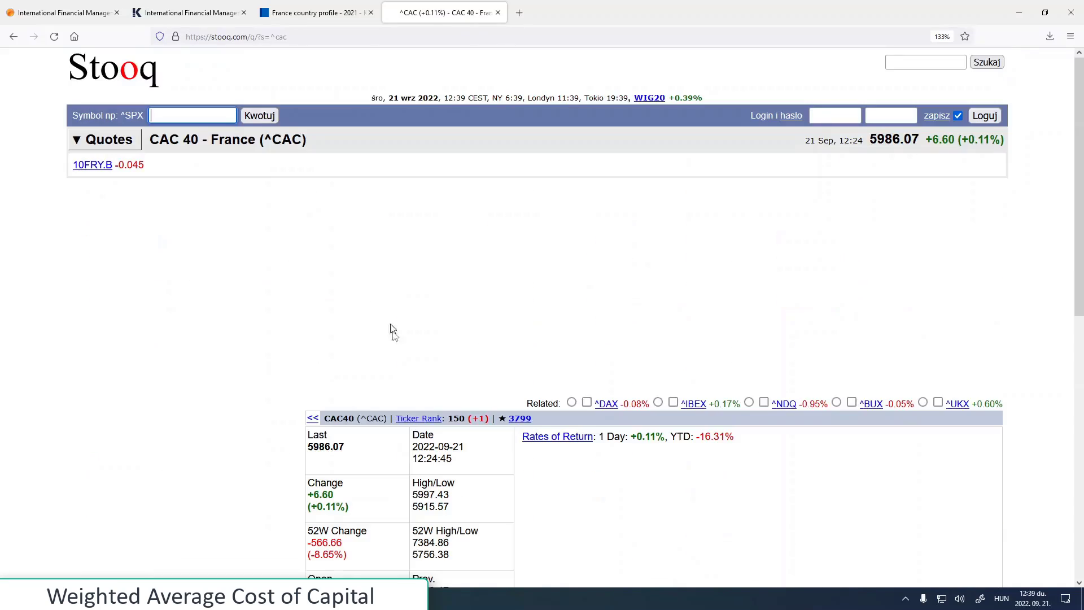
- Open the CAC40 historical data and show it at a yearly interval with the start year set to 2012
{"action": "scroll", "coordinate": [452, 379], "scroll_direction": "down", "scroll_amount": 5}
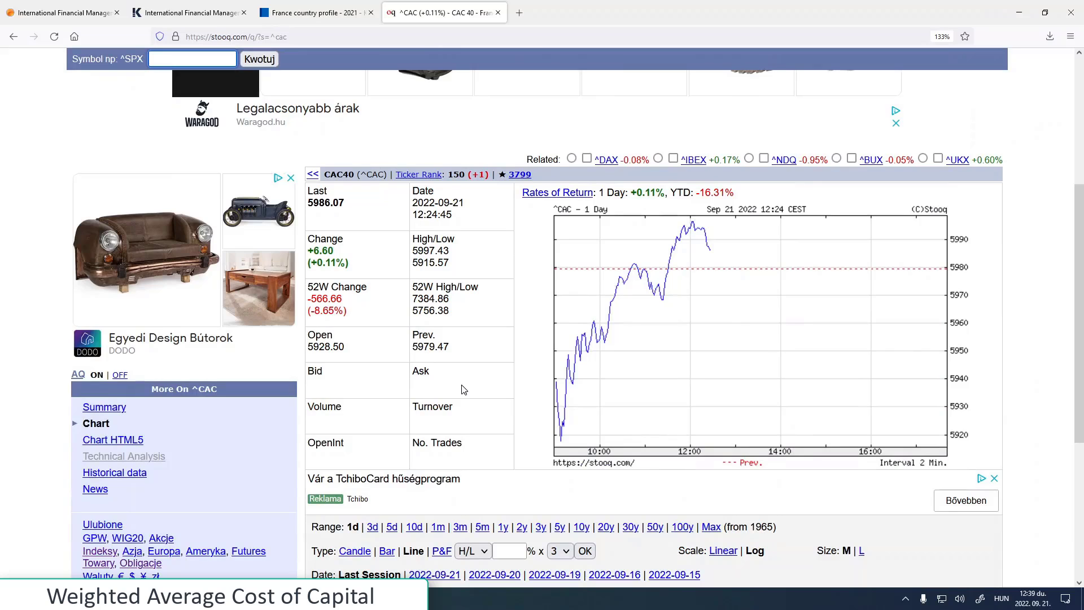
{"action": "left_click", "coordinate": [142, 475]}
{"action": "scroll", "coordinate": [495, 432], "scroll_direction": "down", "scroll_amount": 5}
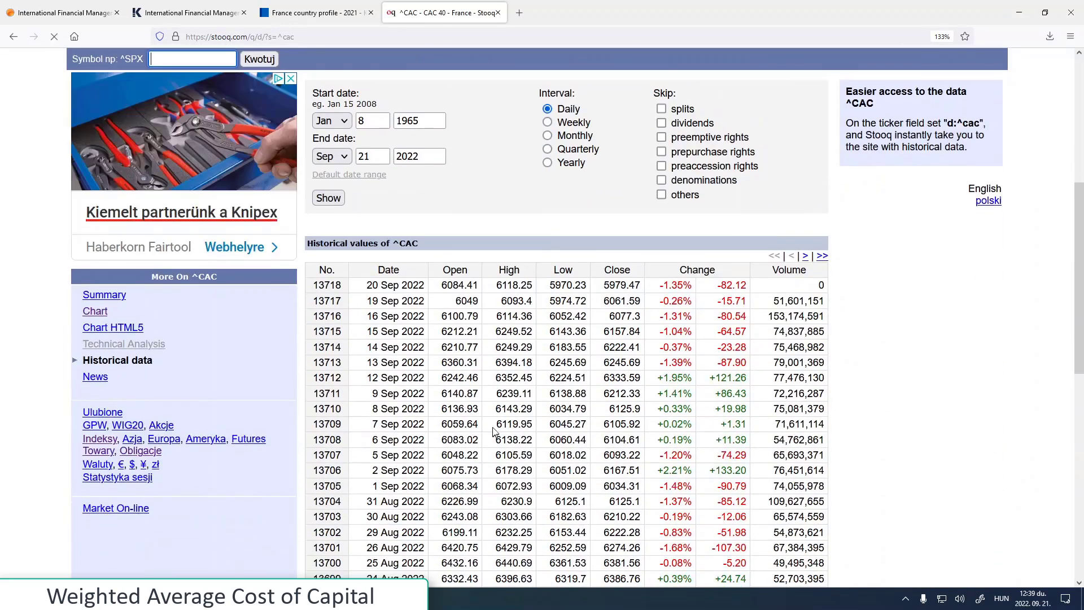
{"action": "left_click", "coordinate": [547, 162]}
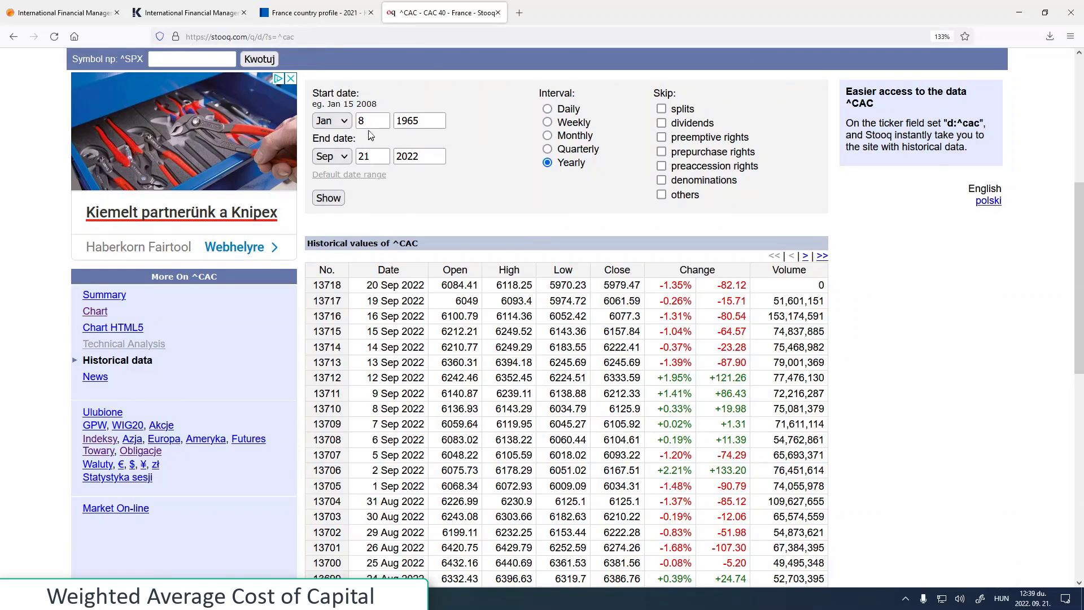
{"action": "left_click_drag", "start_coordinate": [433, 117], "coordinate": [373, 118]}
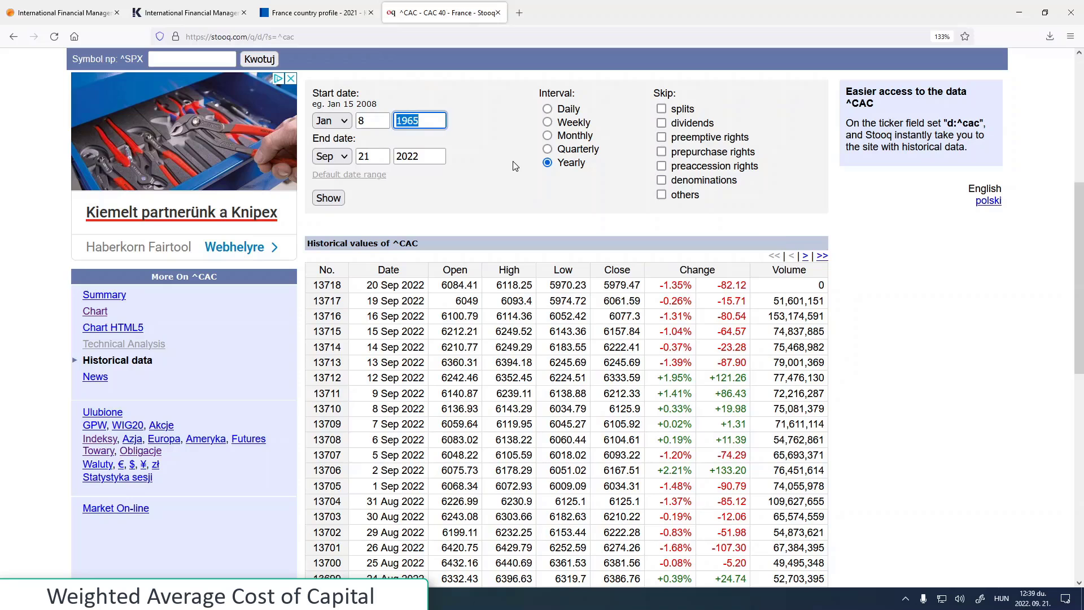
{"action": "type", "text": "2012"}
{"action": "left_click", "coordinate": [328, 197]}
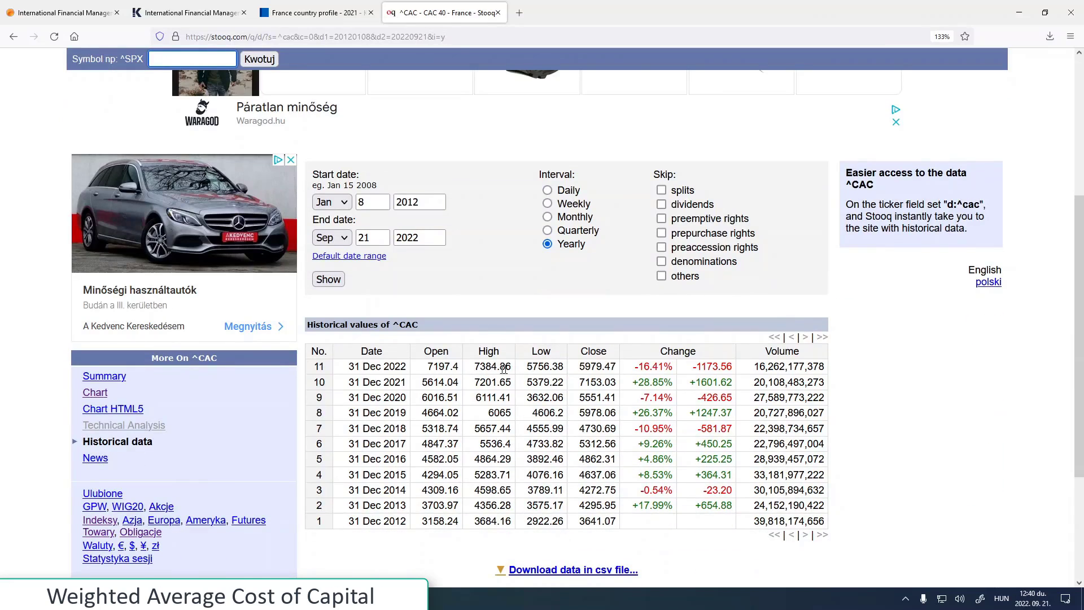
{"action": "left_click_drag", "start_coordinate": [581, 364], "coordinate": [612, 518]}
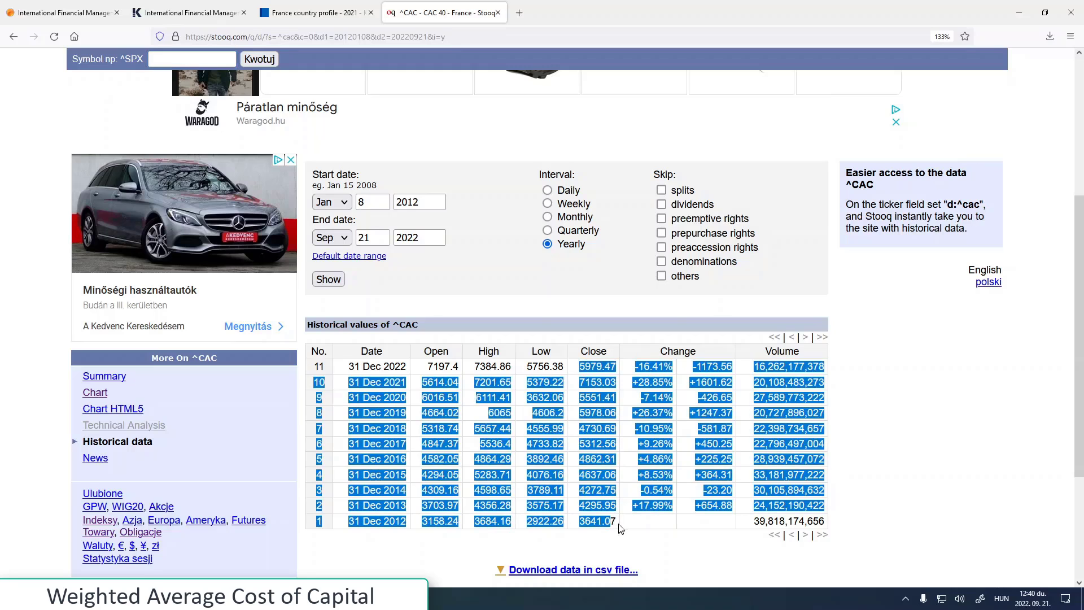
{"action": "left_click", "coordinate": [617, 524]}
{"action": "left_click_drag", "start_coordinate": [582, 366], "coordinate": [625, 526]}
{"action": "left_click", "coordinate": [608, 535]}
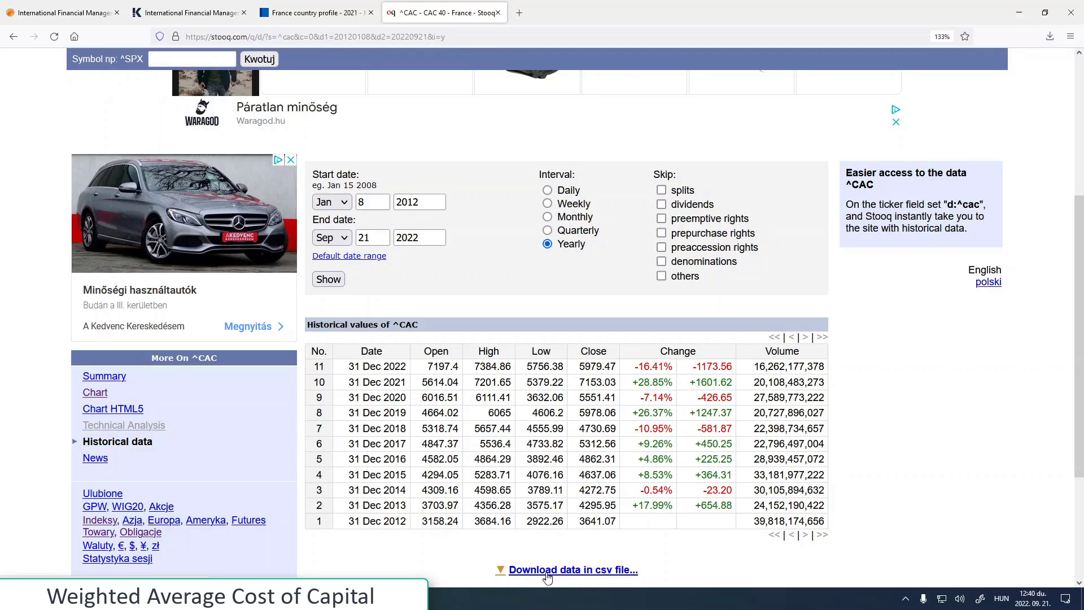
- Download the yearly CAC40 historical data as a CSV file
{"action": "left_click", "coordinate": [546, 572]}
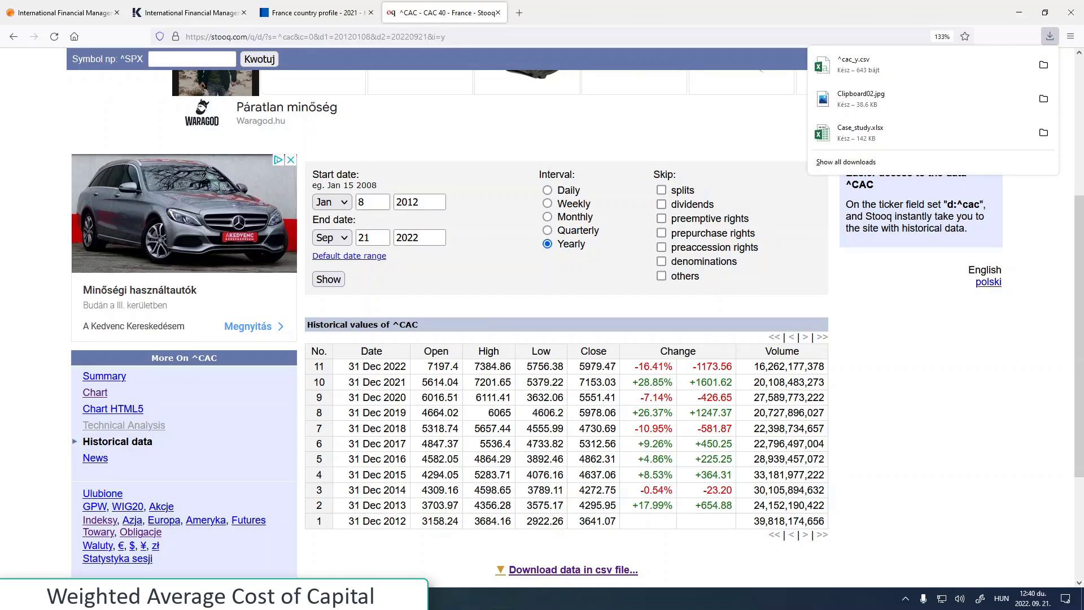
- Switch to the Case_study_02 workbook and load ^cac_y.csv from Downloads into a new sheet through a CSV query, then close the queries list
{"action": "key", "text": "alt+Tab"}
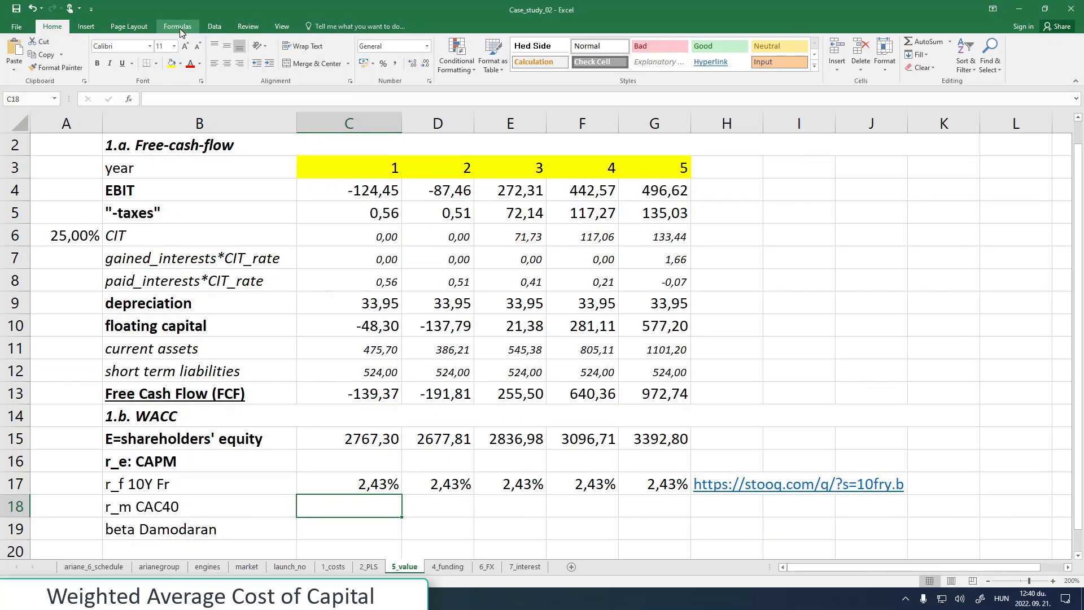
{"action": "left_click", "coordinate": [214, 27]}
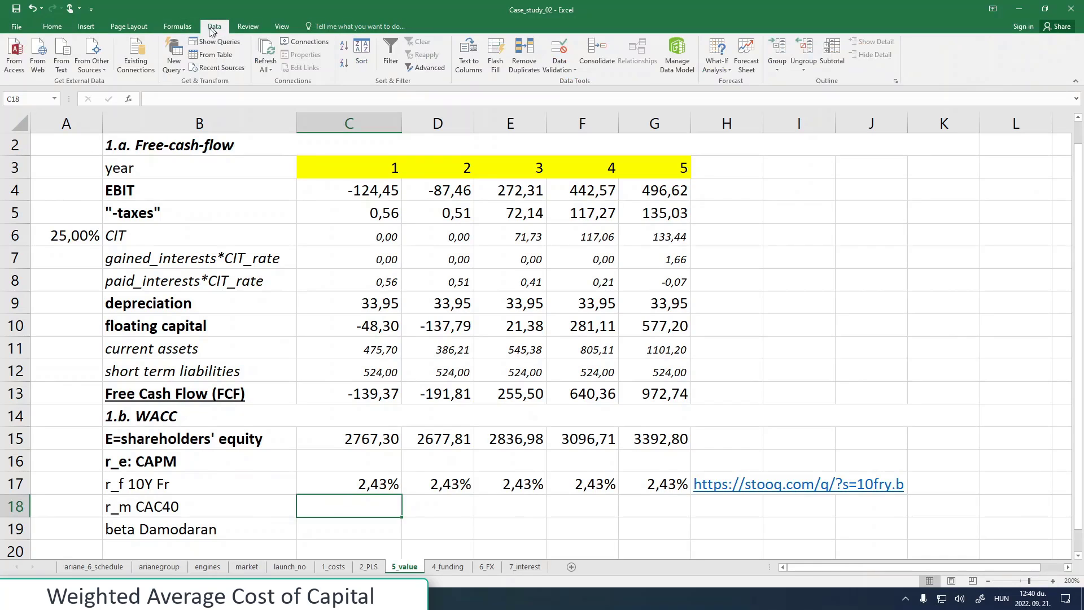
{"action": "left_click", "coordinate": [174, 56]}
{"action": "mouse_move", "coordinate": [219, 90]}
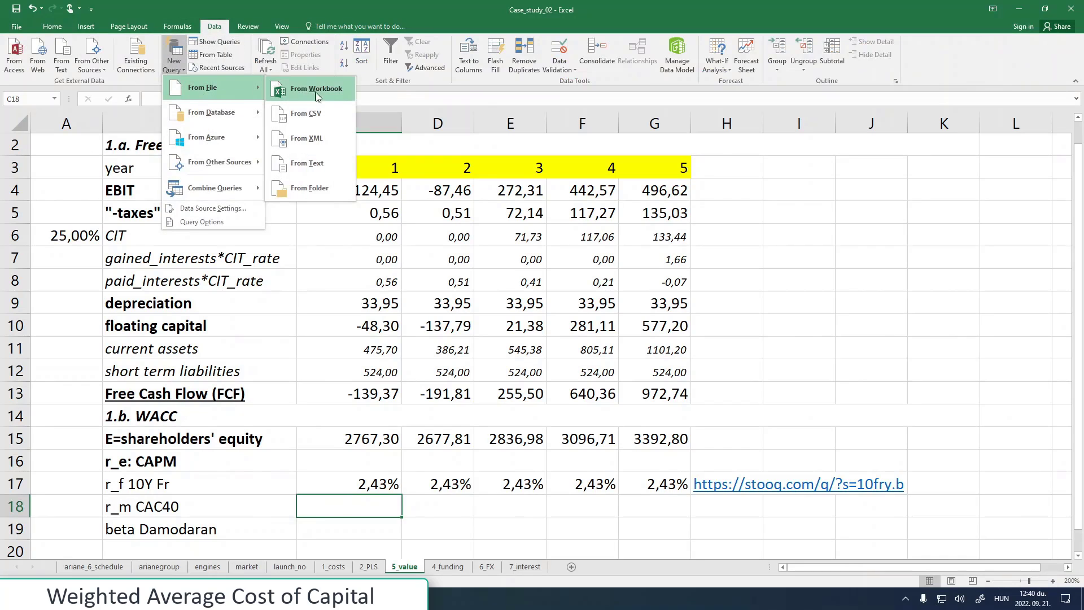
{"action": "left_click", "coordinate": [337, 116]}
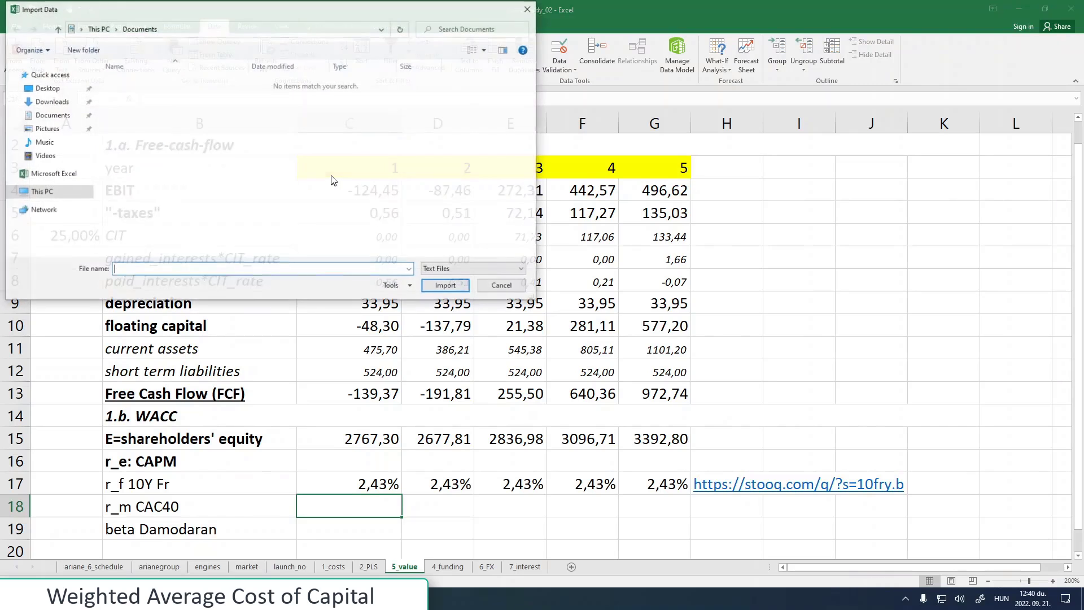
{"action": "left_click", "coordinate": [45, 101]}
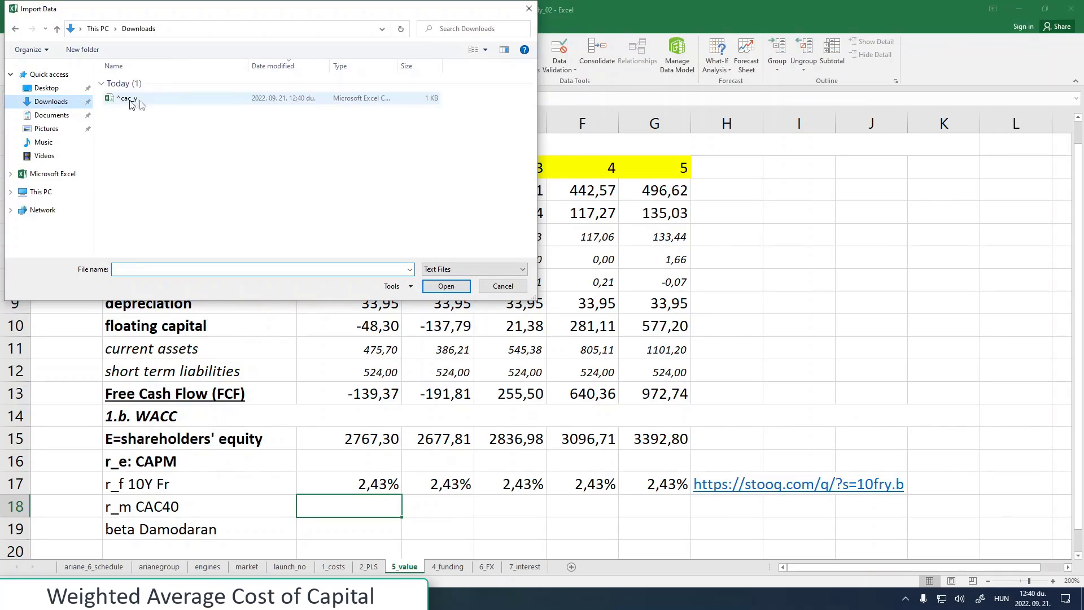
{"action": "left_click", "coordinate": [146, 101]}
{"action": "left_click", "coordinate": [447, 287]}
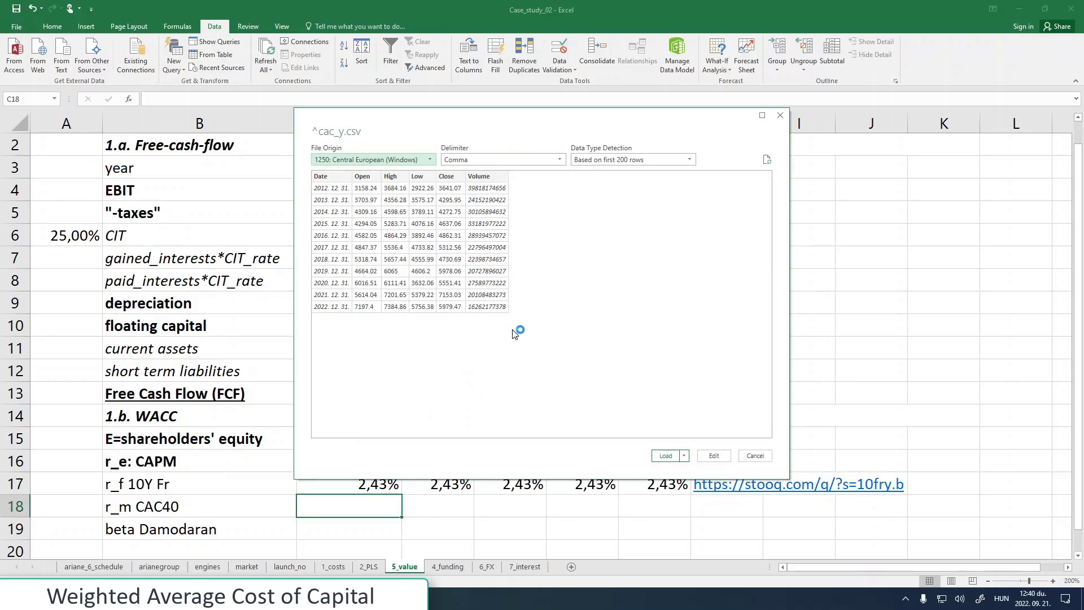
{"action": "left_click", "coordinate": [666, 456]}
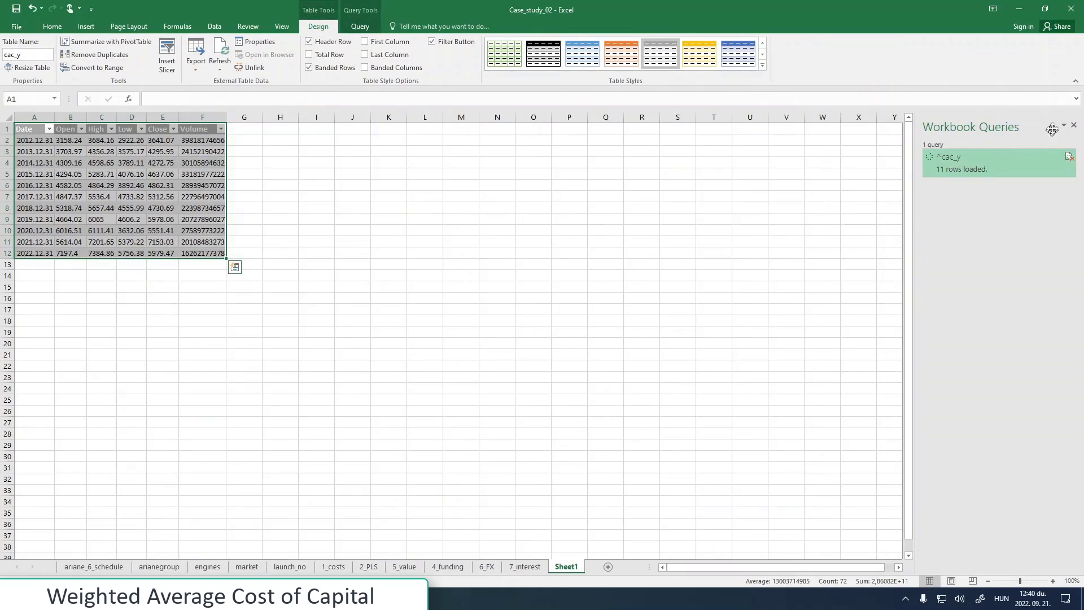
{"action": "left_click", "coordinate": [1067, 134]}
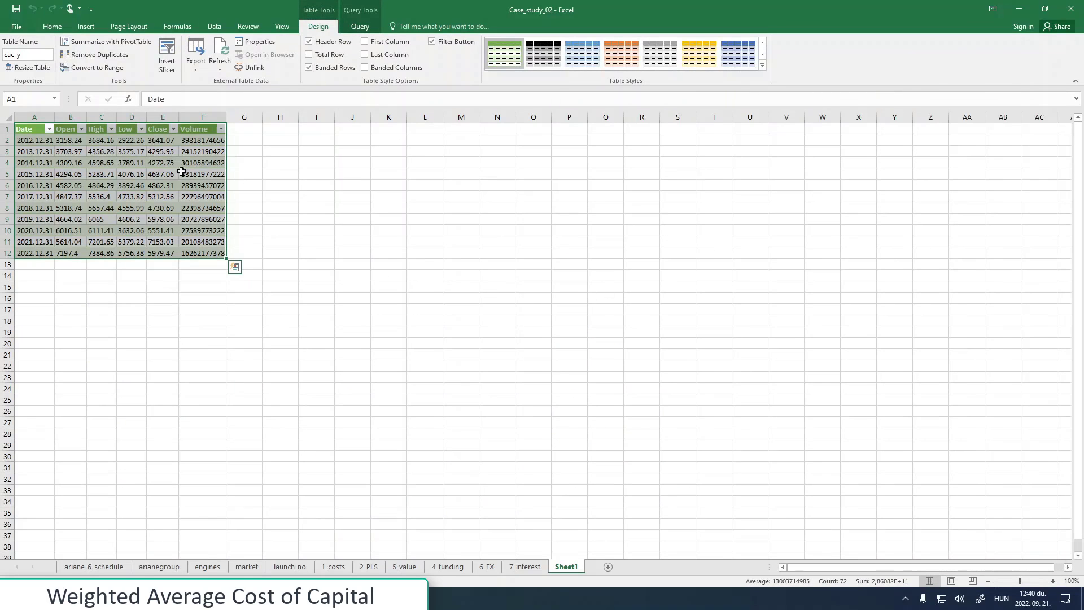
- Replace every decimal point with a comma in the Open to Close columns (B:E) of the imported table
{"action": "left_click", "coordinate": [157, 116]}
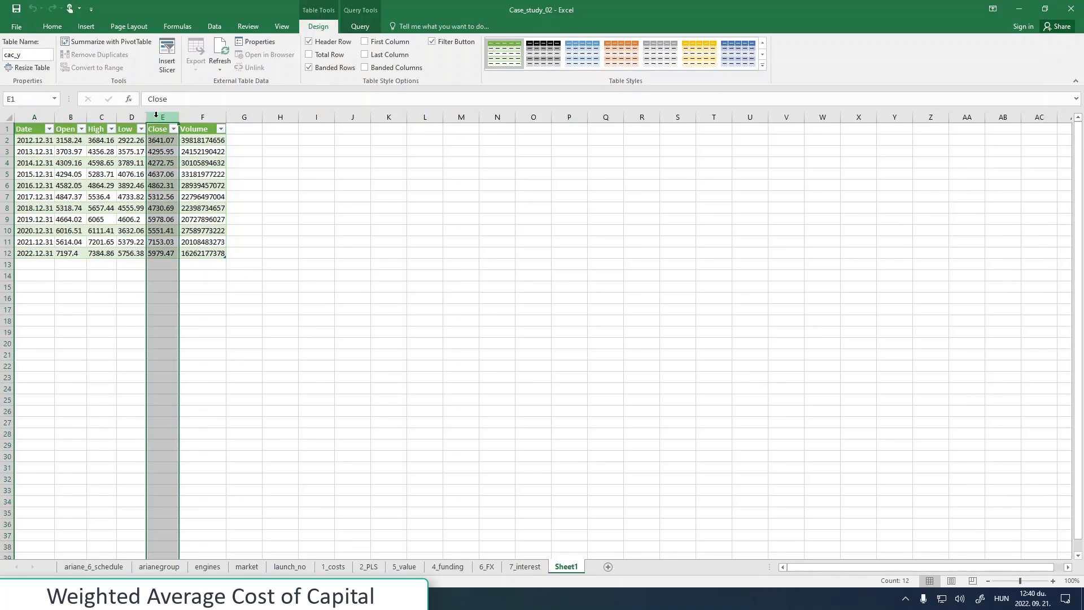
{"action": "left_click", "coordinate": [69, 118], "text": "shift"}
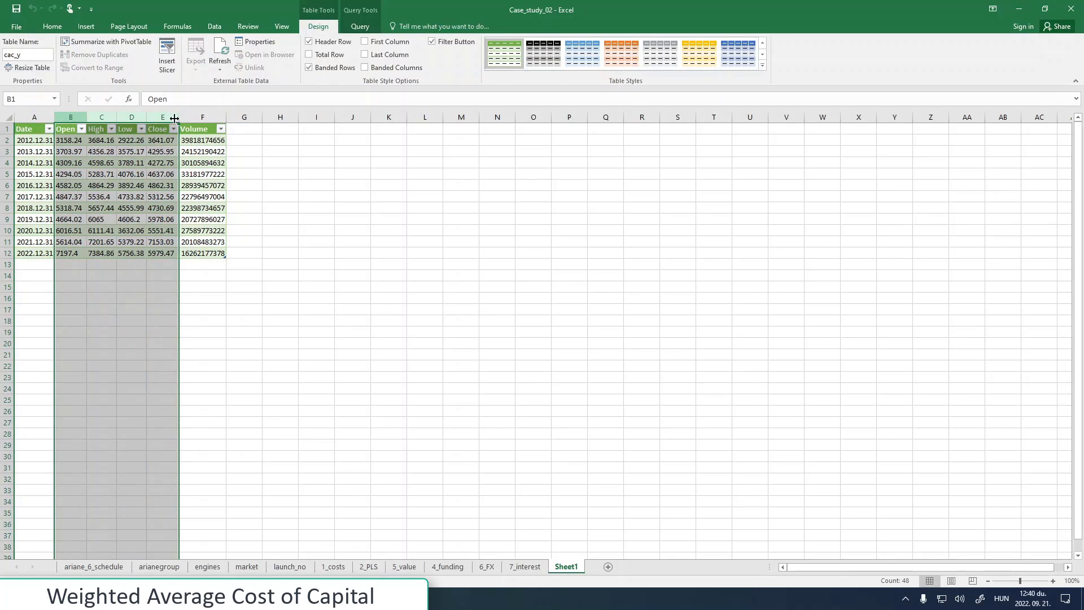
{"action": "key", "text": "ctrl+f"}
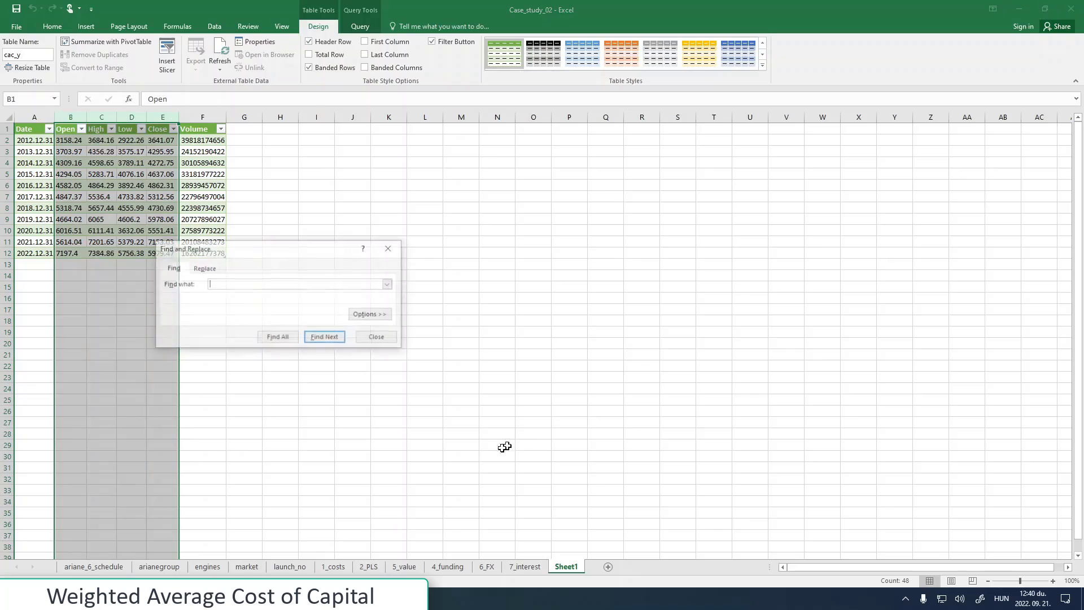
{"action": "left_click", "coordinate": [205, 268]}
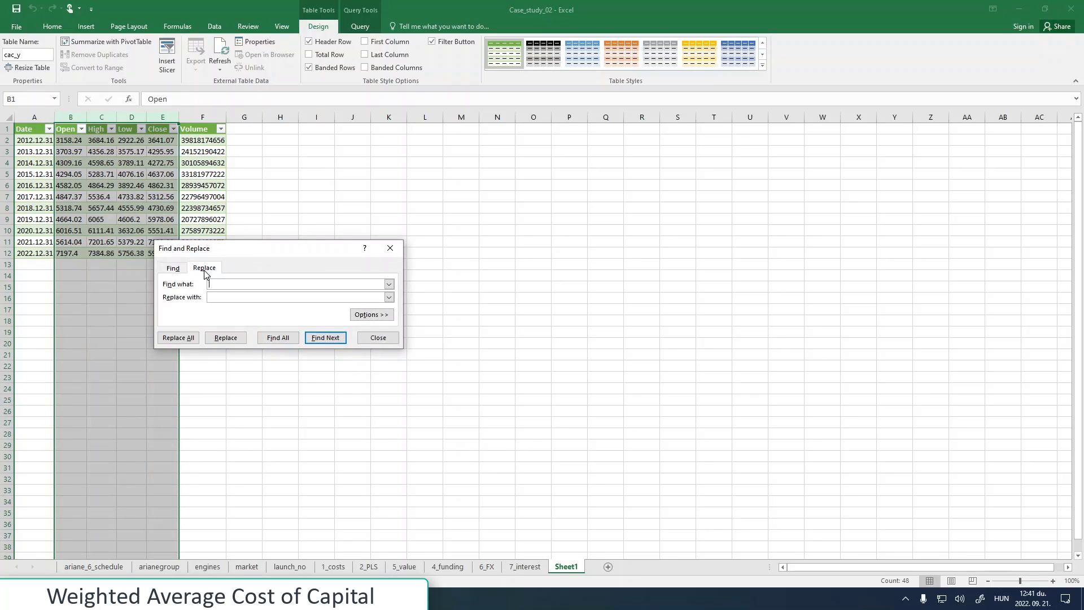
{"action": "left_click", "coordinate": [224, 296]}
{"action": "type", "text": ","}
{"action": "left_click", "coordinate": [179, 337]}
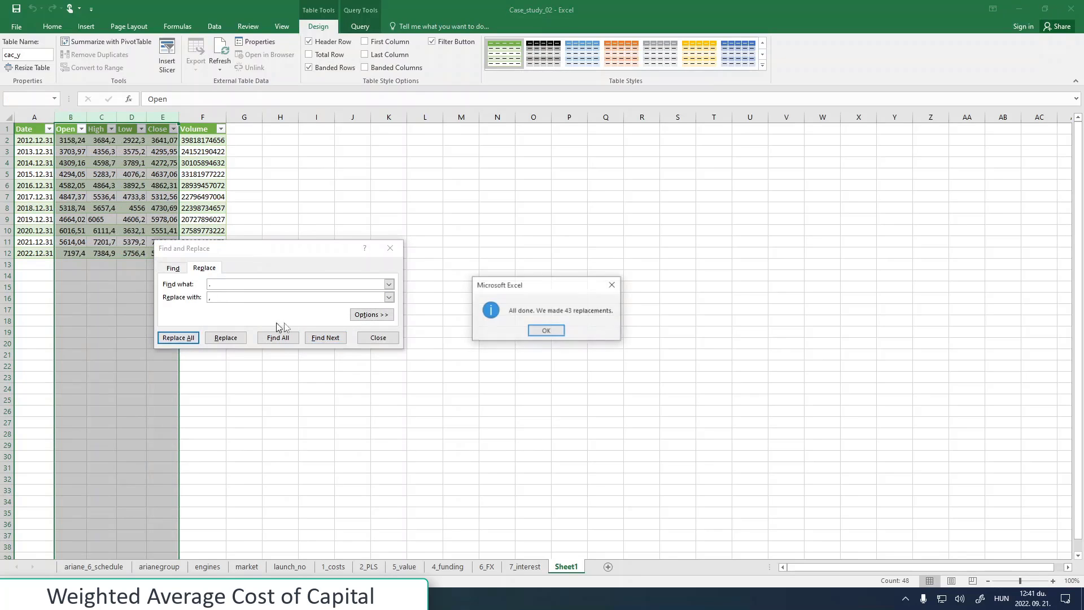
{"action": "left_click", "coordinate": [546, 330]}
{"action": "left_click", "coordinate": [378, 337]}
{"action": "left_click", "coordinate": [242, 275]}
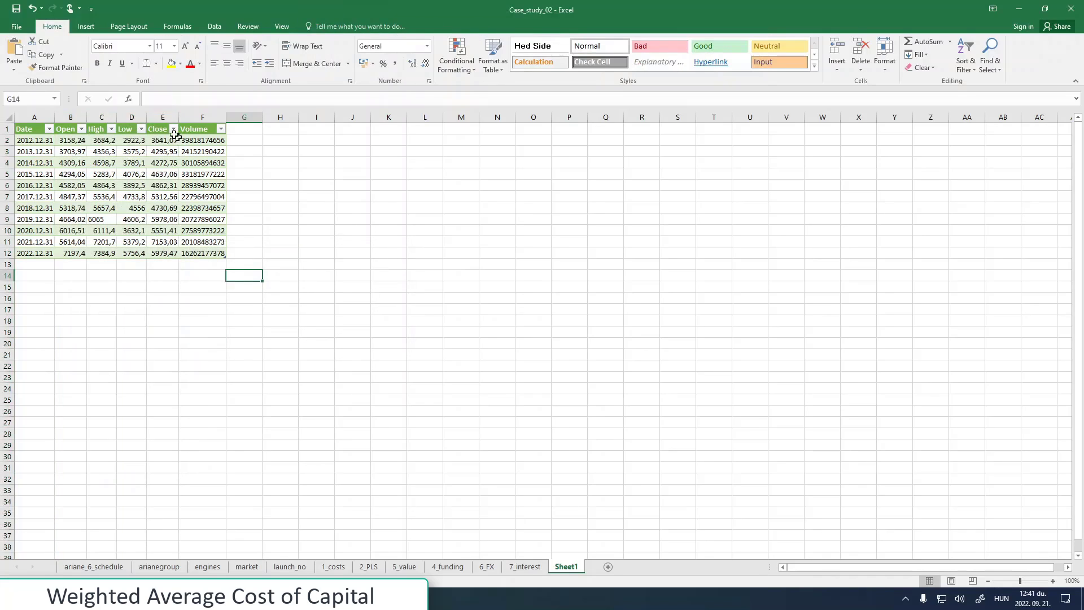
- Rename the imported data's sheet as CAC40
{"action": "right_click", "coordinate": [565, 568]}
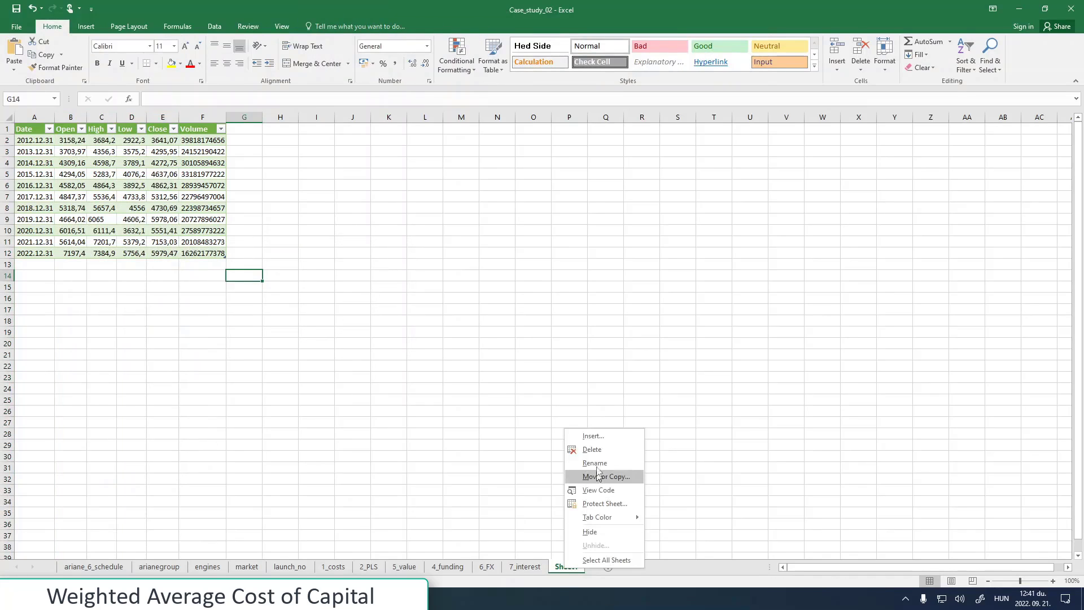
{"action": "left_click", "coordinate": [597, 462]}
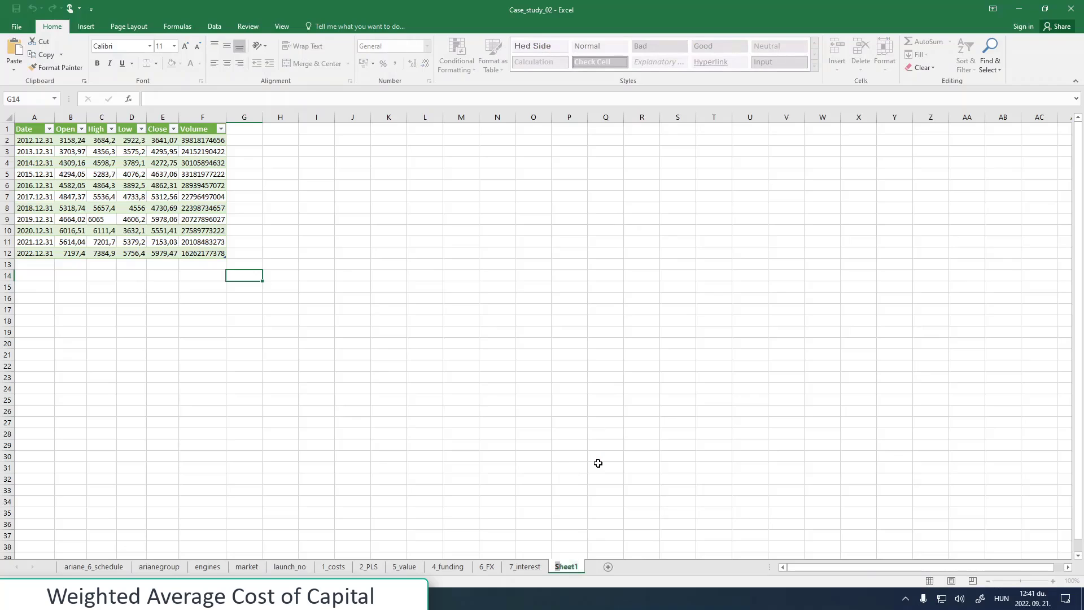
{"action": "type", "text": "CAC40"}
{"action": "key", "text": "Return"}
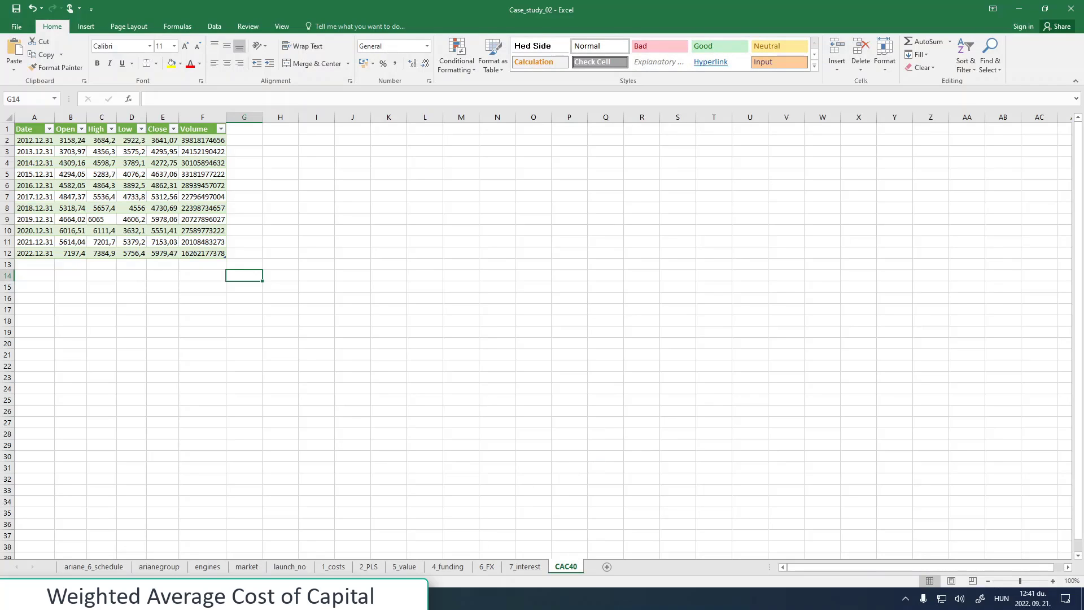
- Copy the CAC40 historical data page's web address from the browser and paste it into H3 of the CAC40 sheet as the source
{"action": "left_click", "coordinate": [367, 598]}
{"action": "left_click", "coordinate": [299, 37]}
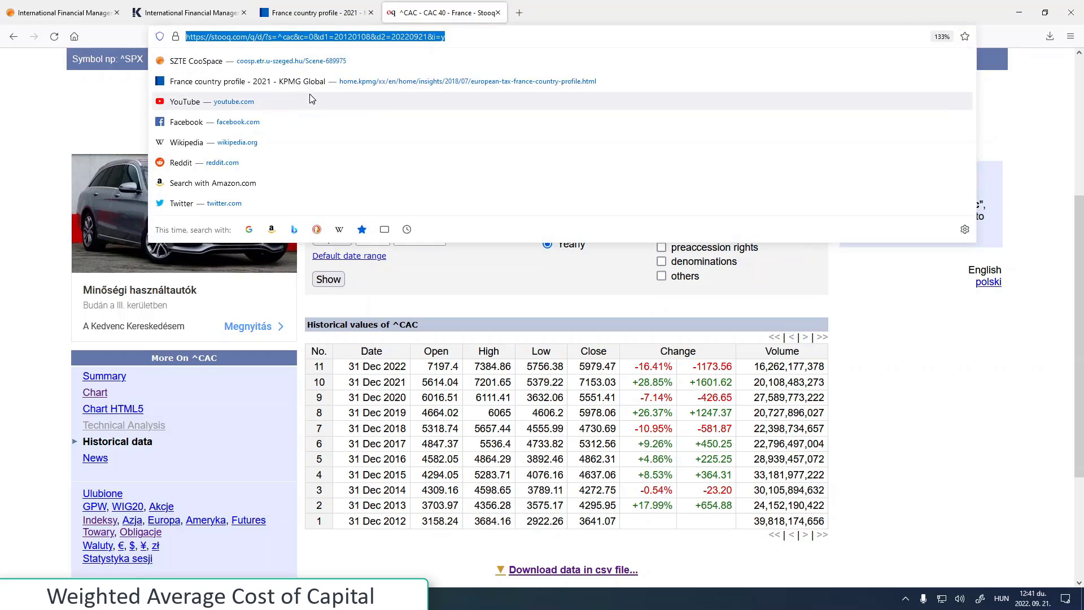
{"action": "key", "text": "ctrl+c"}
{"action": "key", "text": "alt+Tab"}
{"action": "left_click", "coordinate": [289, 151]}
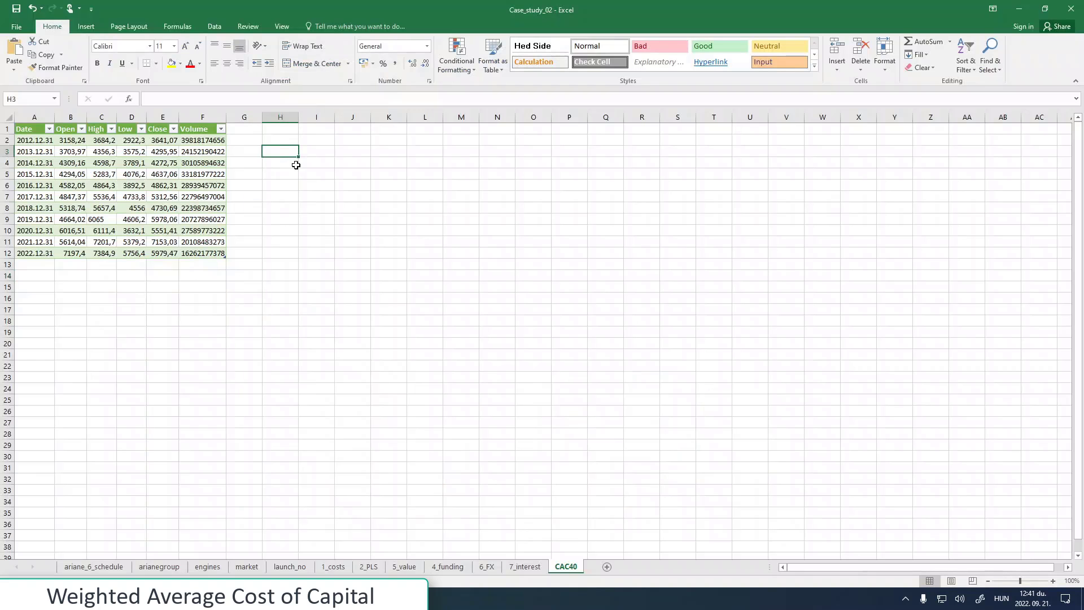
{"action": "key", "text": "ctrl+v"}
{"action": "left_click_drag", "start_coordinate": [154, 140], "coordinate": [164, 256]}
{"action": "key", "text": "ctrl+c"}
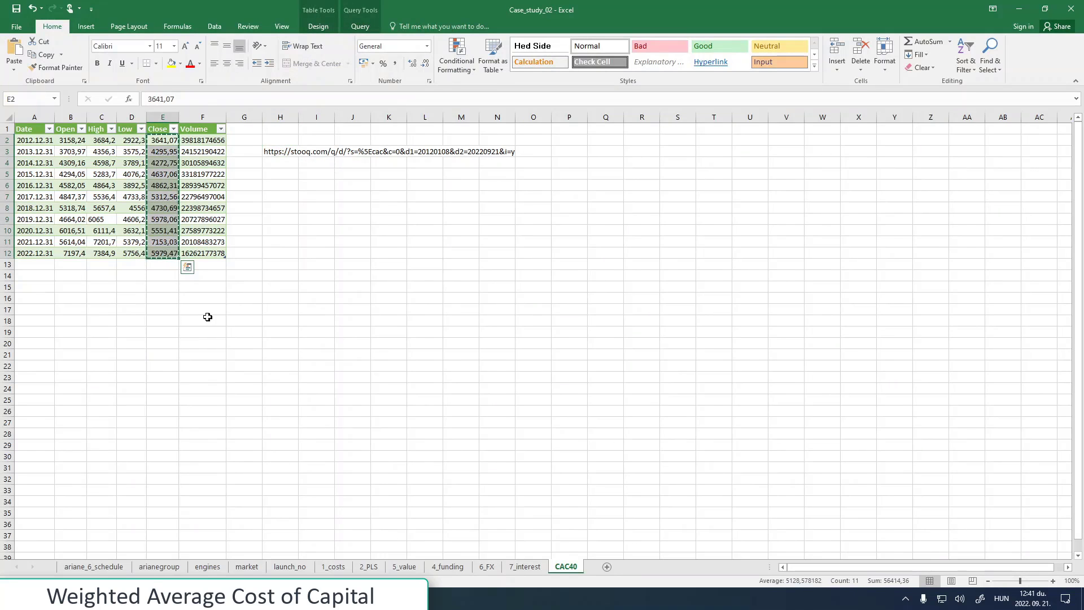
{"action": "key", "text": "alt+Tab"}
{"action": "key", "text": "alt+Tab"}
- Copy the yearly Open values B2:B12 from the CAC40 sheet and paste them into the 5_value sheet starting at L4
{"action": "left_click_drag", "start_coordinate": [70, 251], "coordinate": [72, 140]}
{"action": "key", "text": "ctrl+c"}
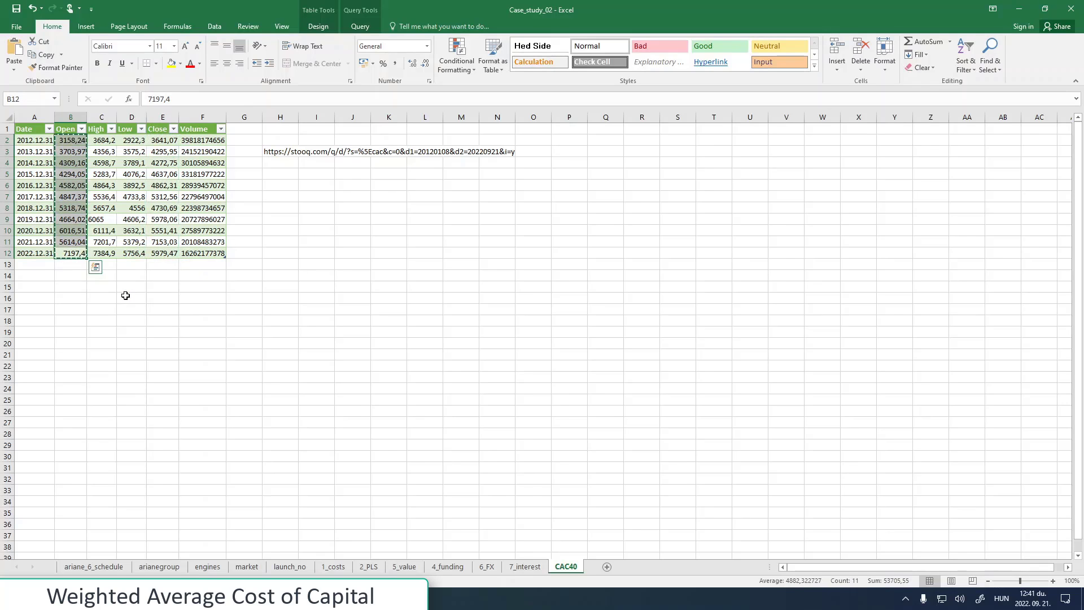
{"action": "key", "text": "alt+Tab"}
{"action": "key", "text": "alt+Tab"}
{"action": "left_click", "coordinate": [405, 567]}
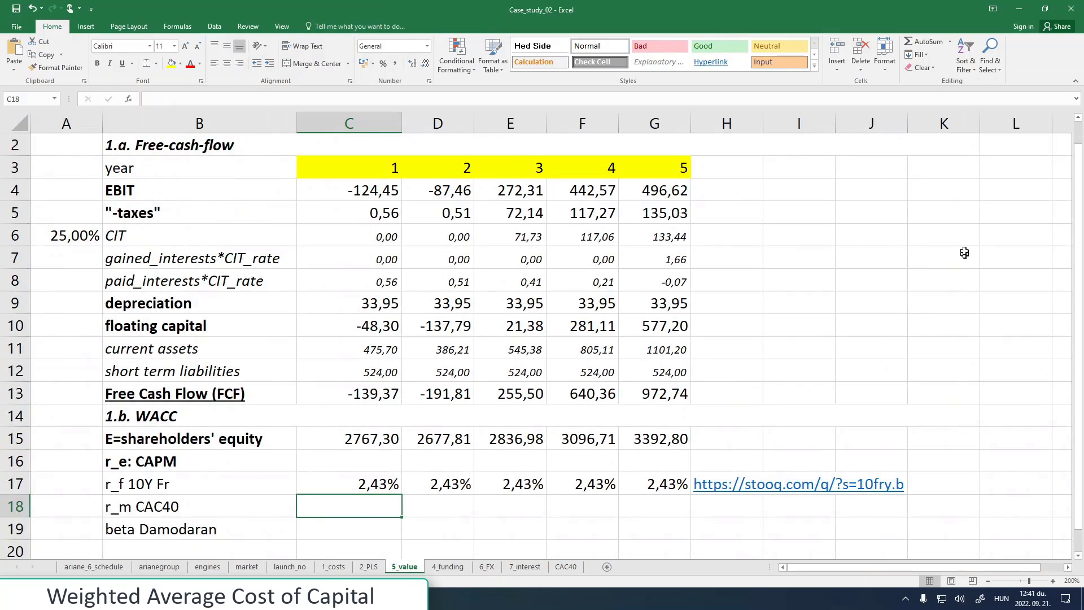
{"action": "left_click", "coordinate": [1016, 196]}
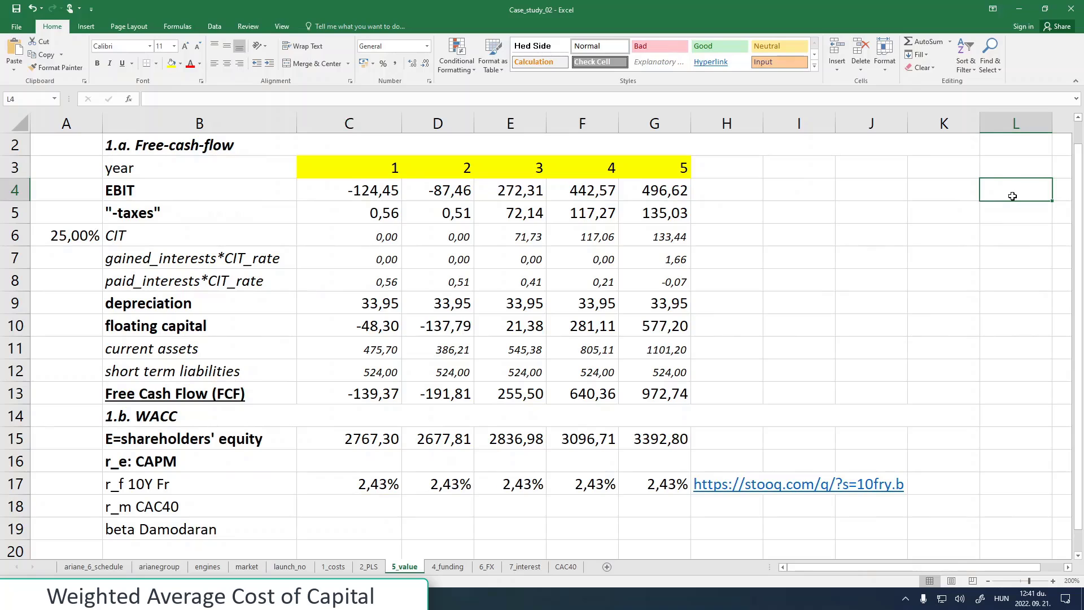
{"action": "key", "text": "ctrl+v"}
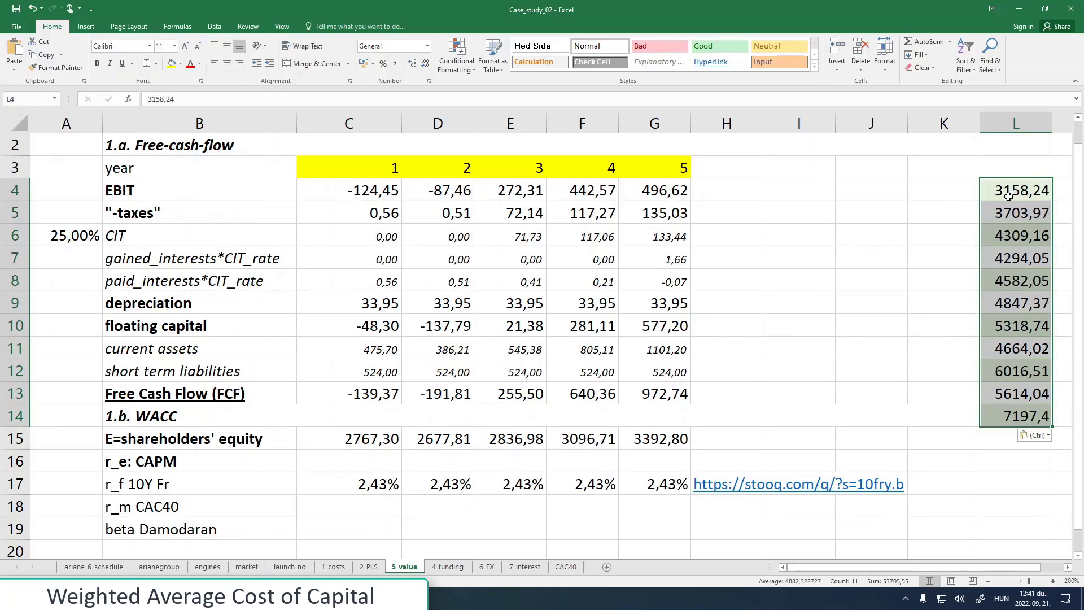
- Enter the heading CAC40 in L3 above the pasted index values
{"action": "left_click", "coordinate": [1001, 164]}
{"action": "type", "text": "CAC"}
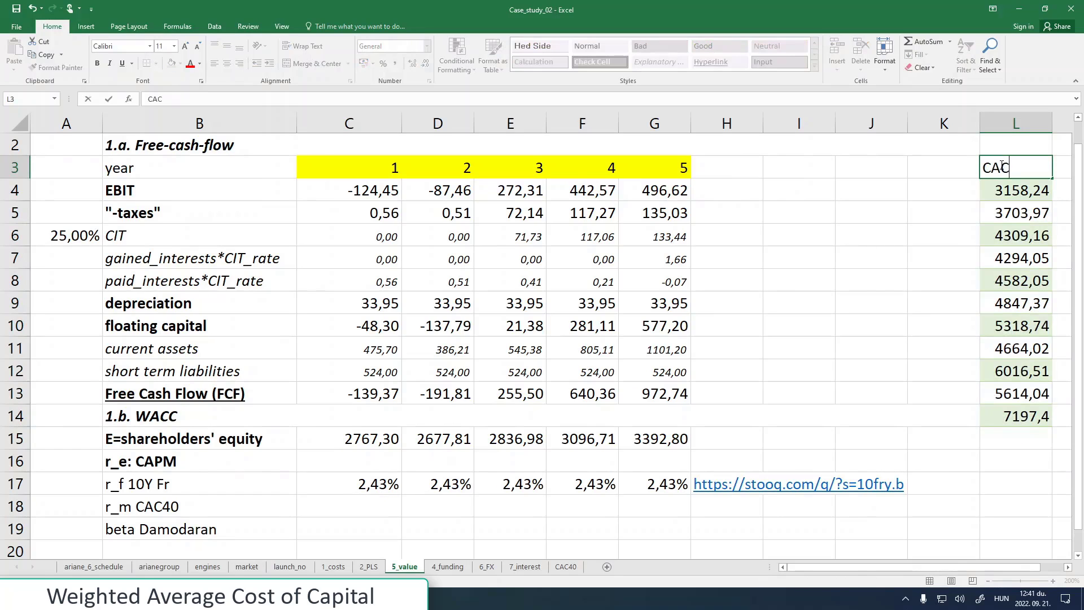
{"action": "type", "text": "40"}
- Format the CAC40 values in L4:L14 as Number with 0 decimal places
{"action": "left_click", "coordinate": [1069, 568]}
{"action": "left_click", "coordinate": [1068, 567]}
{"action": "left_click", "coordinate": [1069, 567]}
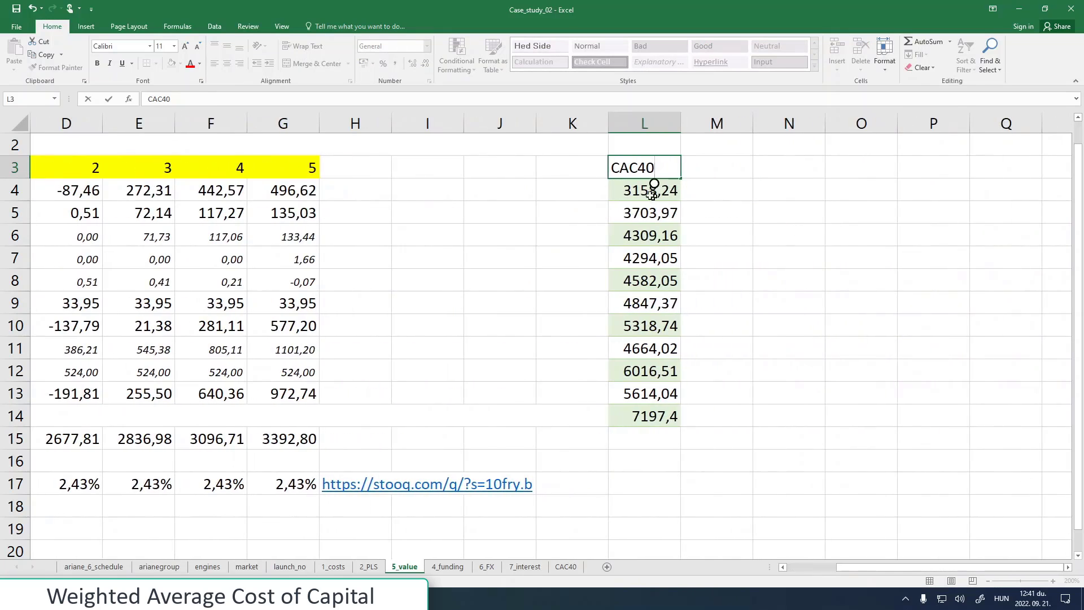
{"action": "left_click_drag", "start_coordinate": [634, 192], "coordinate": [632, 421]}
{"action": "right_click", "coordinate": [637, 301]}
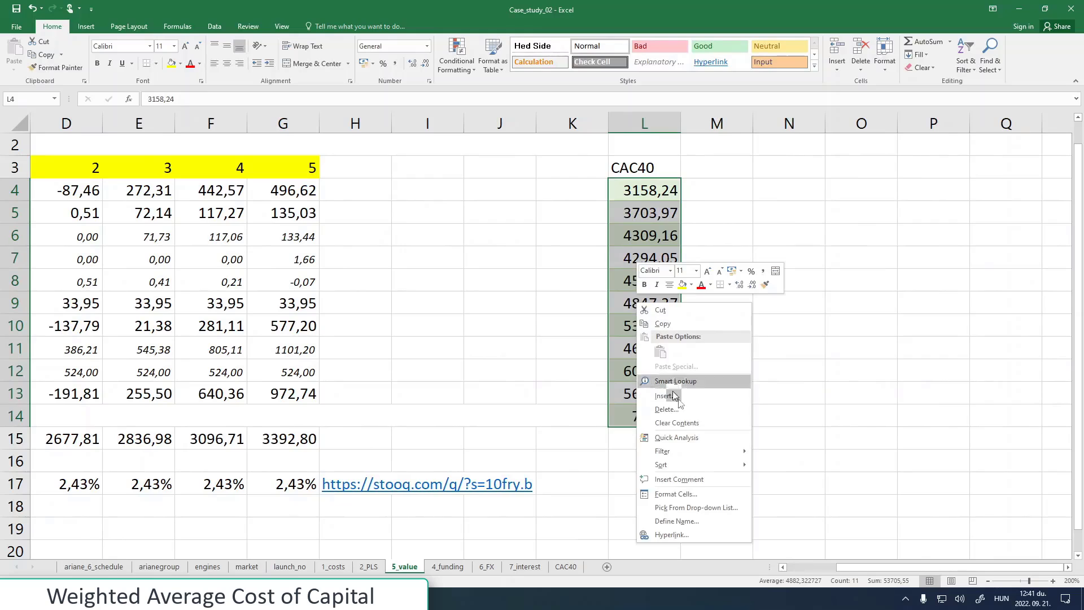
{"action": "left_click", "coordinate": [694, 494]}
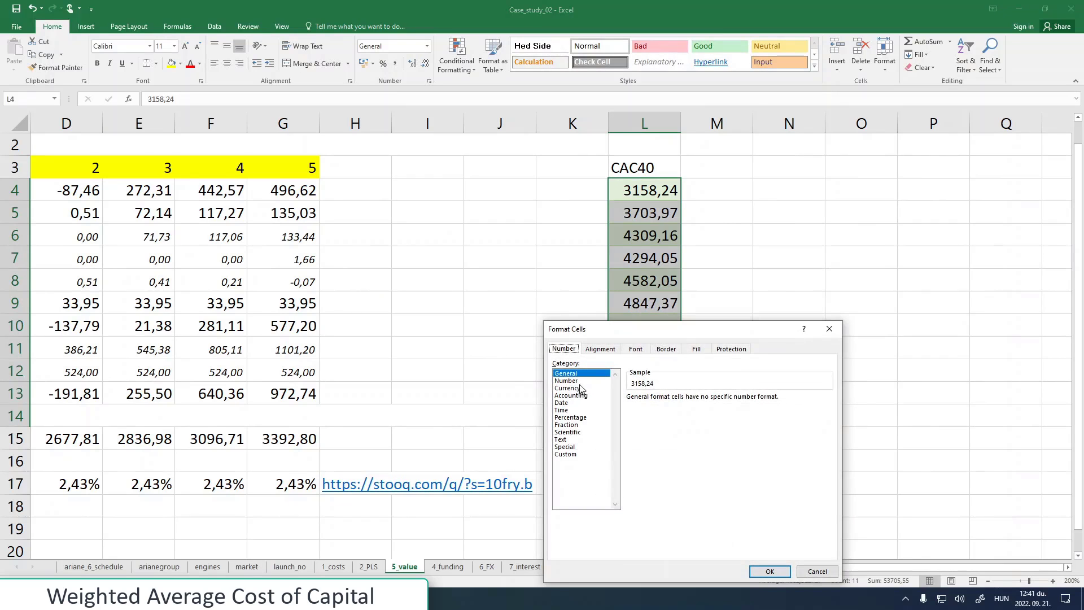
{"action": "left_click", "coordinate": [581, 381]}
{"action": "left_click", "coordinate": [704, 401]}
{"action": "left_click", "coordinate": [703, 401]}
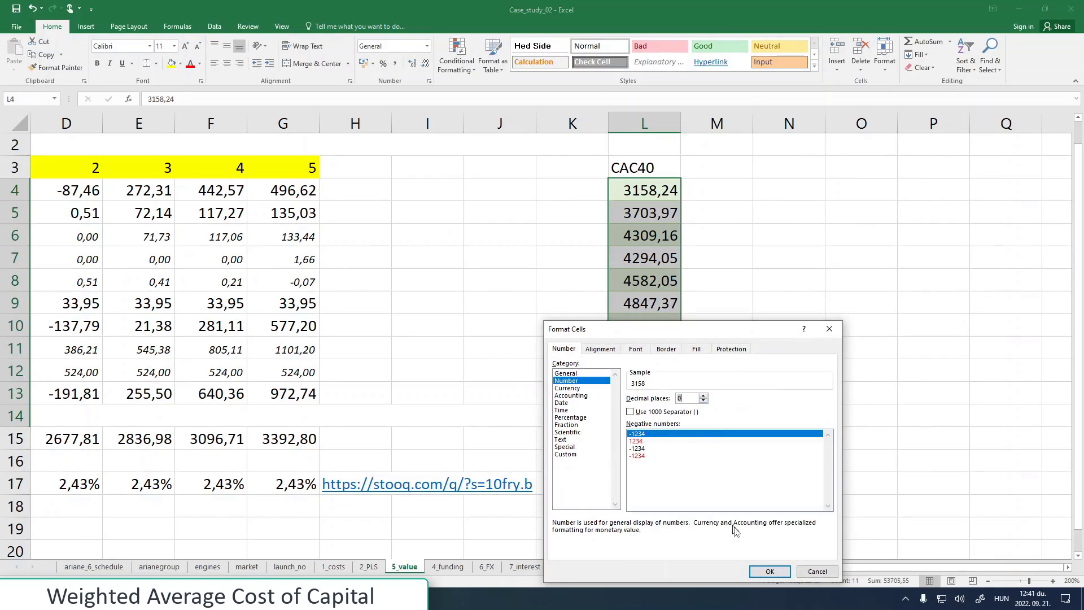
{"action": "left_click", "coordinate": [768, 571]}
- Calculate the first yearly CAC40 return in M5 with the formula =(L5-L4)/L4
{"action": "left_click", "coordinate": [696, 210]}
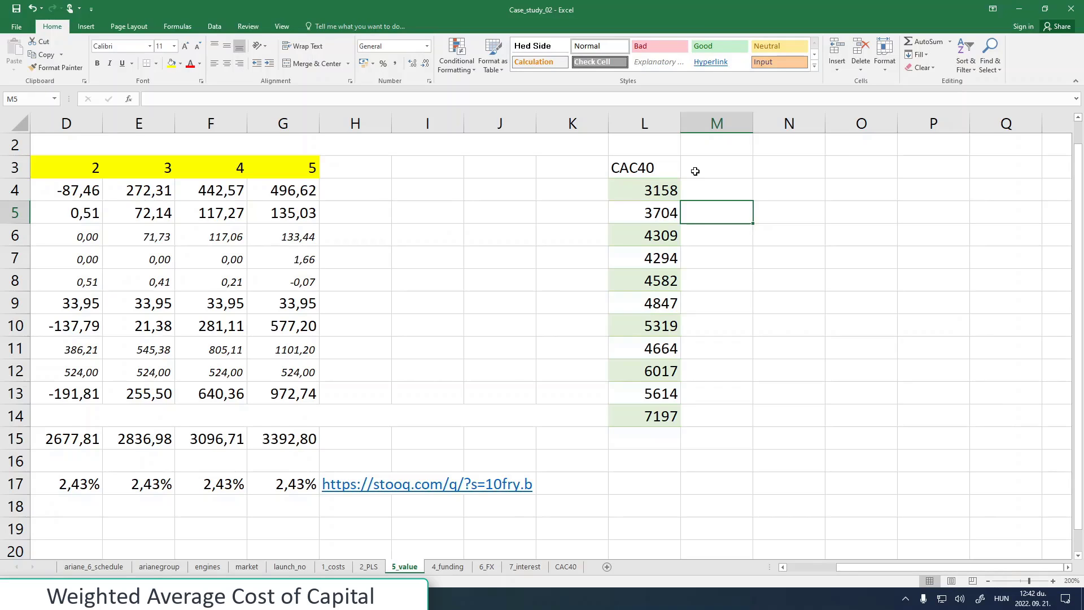
{"action": "type", "text": "="}
{"action": "left_click", "coordinate": [654, 216]}
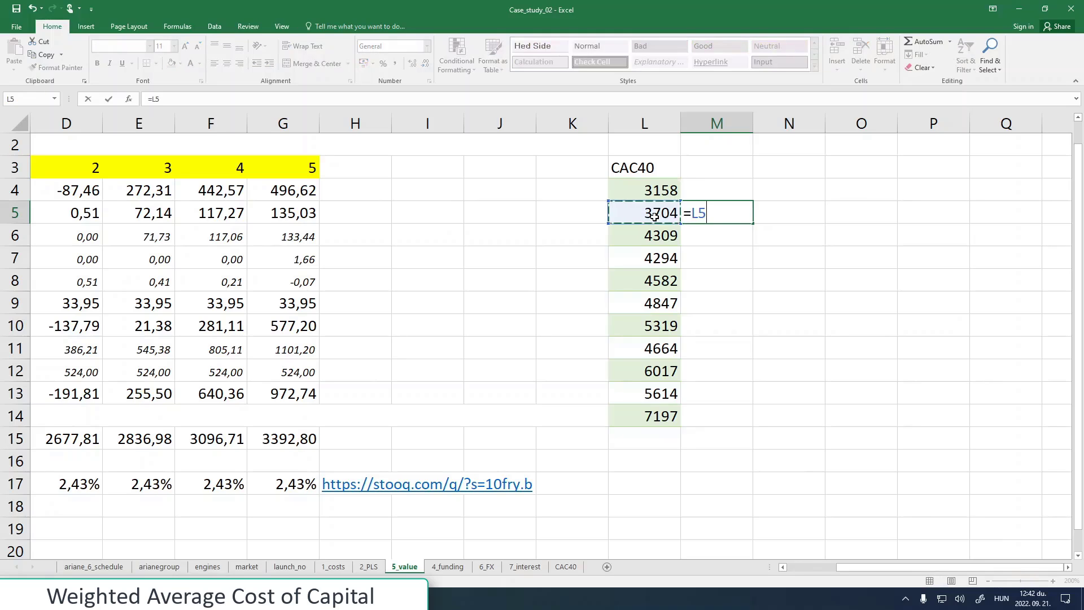
{"action": "type", "text": "-"}
{"action": "left_click", "coordinate": [647, 190]}
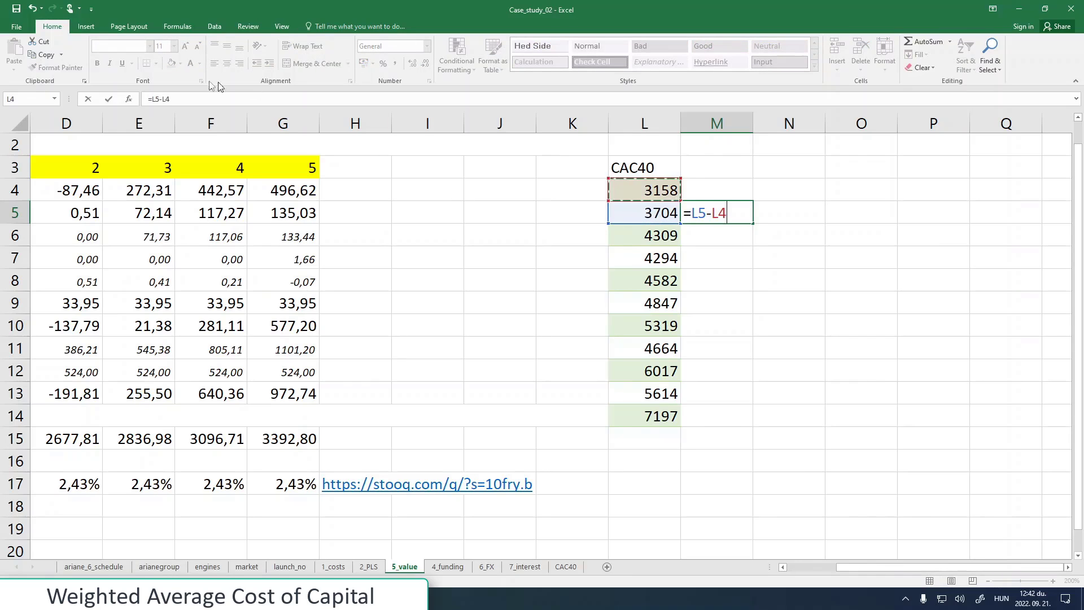
{"action": "left_click", "coordinate": [152, 99]}
{"action": "type", "text": "("}
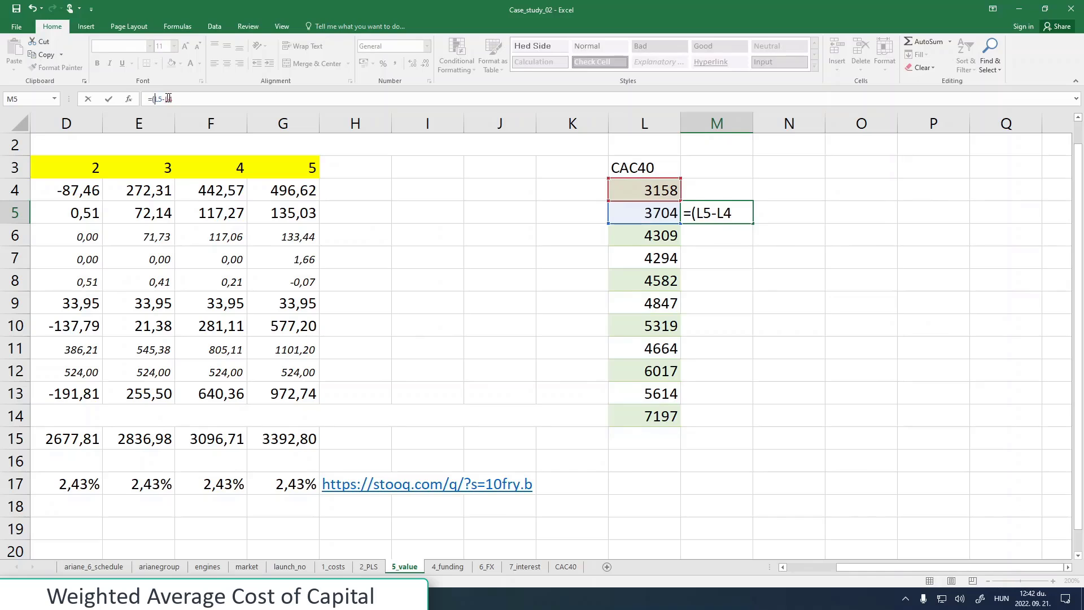
{"action": "left_click", "coordinate": [191, 99]}
{"action": "type", "text": ")/"}
{"action": "left_click", "coordinate": [634, 189]}
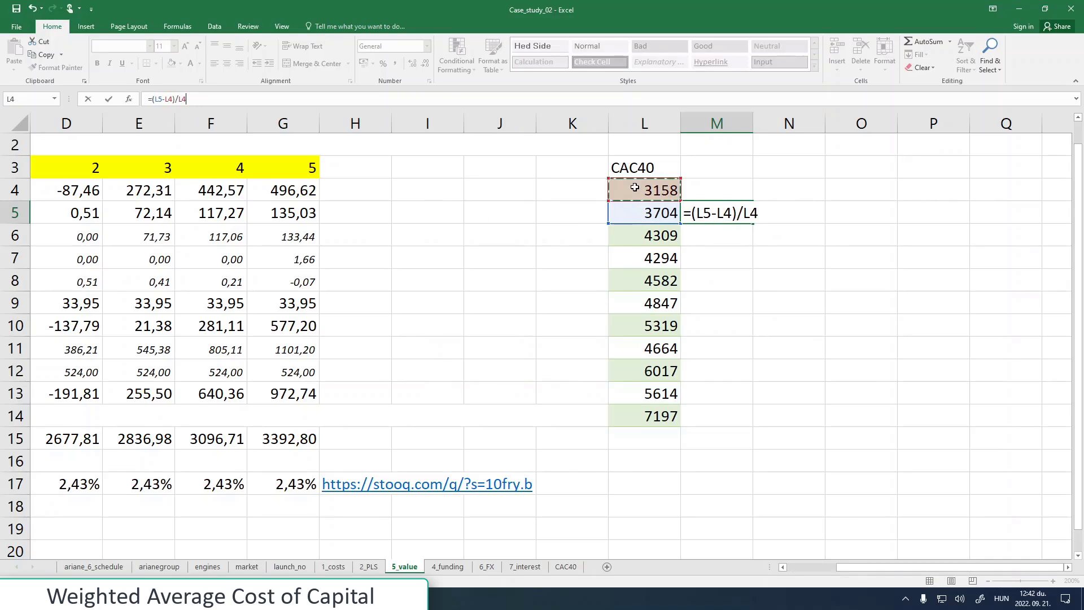
{"action": "key", "text": "Return"}
{"action": "left_click", "coordinate": [714, 211]}
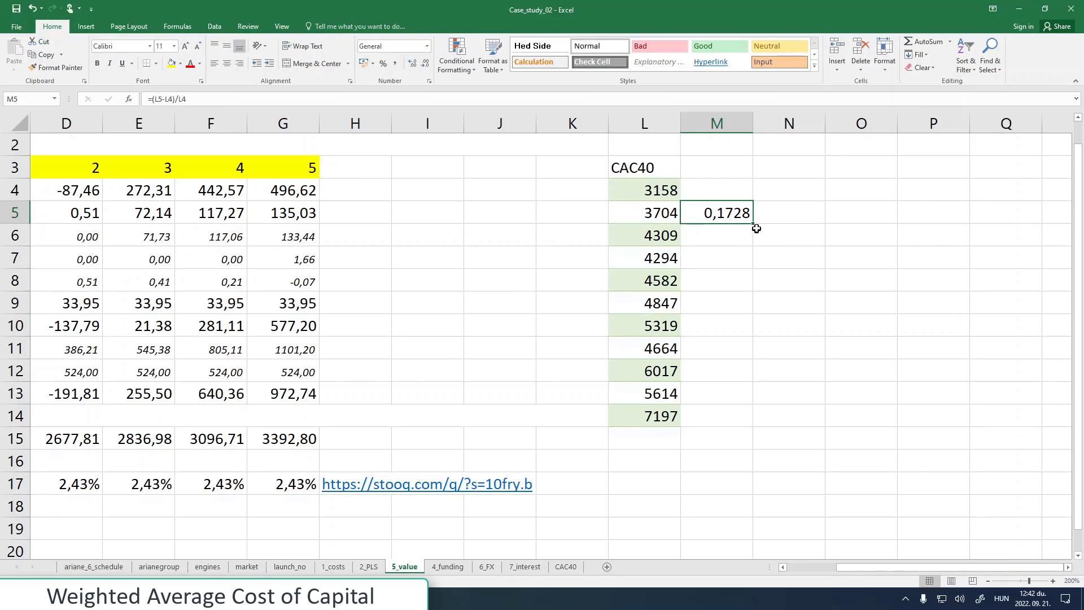
- Fill the yearly return formula from M5 down through M14 and check the copied formulas in the last rows
{"action": "left_click_drag", "start_coordinate": [756, 228], "coordinate": [734, 422]}
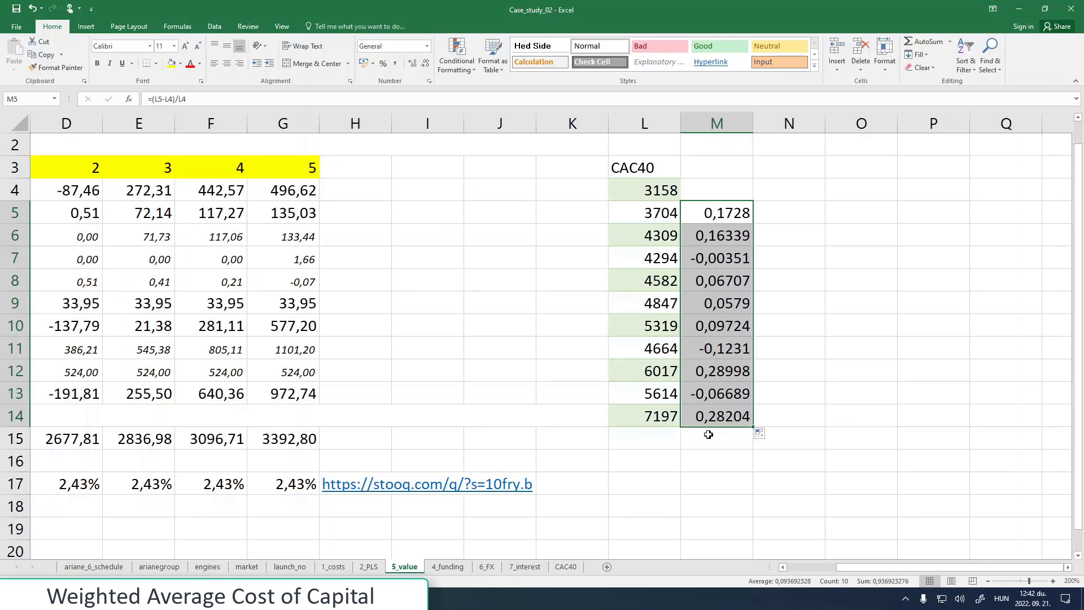
{"action": "left_click", "coordinate": [706, 423]}
{"action": "left_click", "coordinate": [705, 397]}
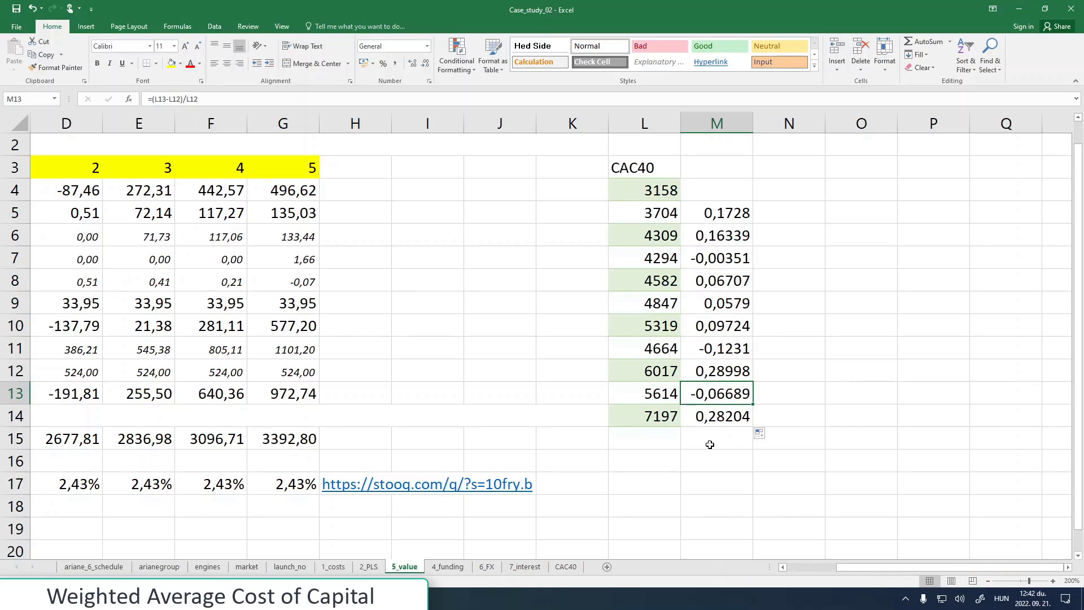
{"action": "left_click", "coordinate": [714, 416]}
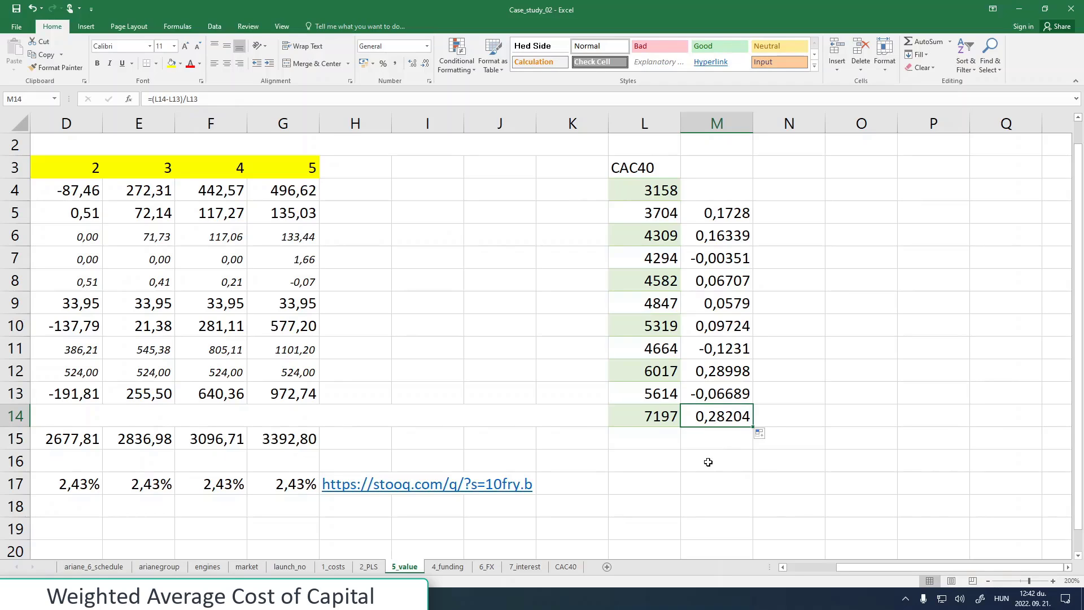
- Calculate the average yearly CAC40 return in M15 with the formula =AVERAGE(M5:M14)
{"action": "left_click", "coordinate": [733, 433]}
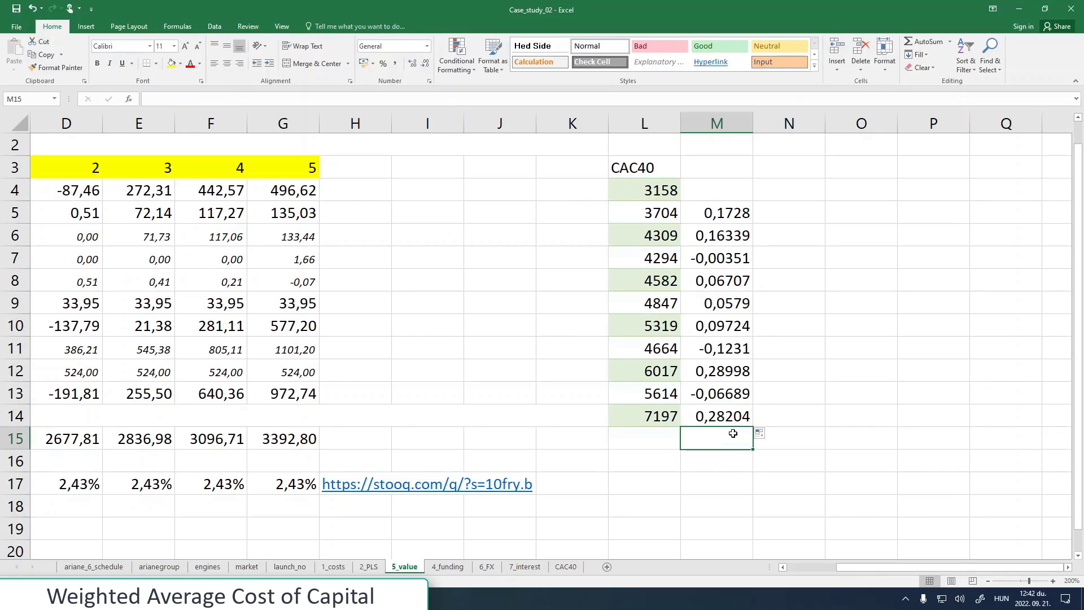
{"action": "type", "text": "=mean"}
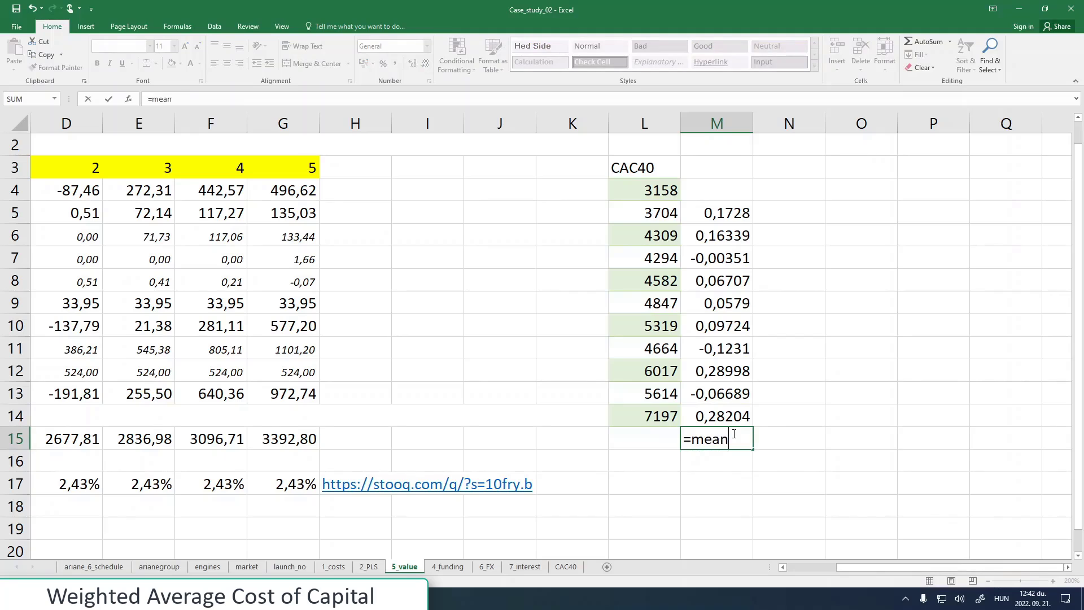
{"action": "key", "text": "BackSpace"}
{"action": "key", "text": "BackSpace"}
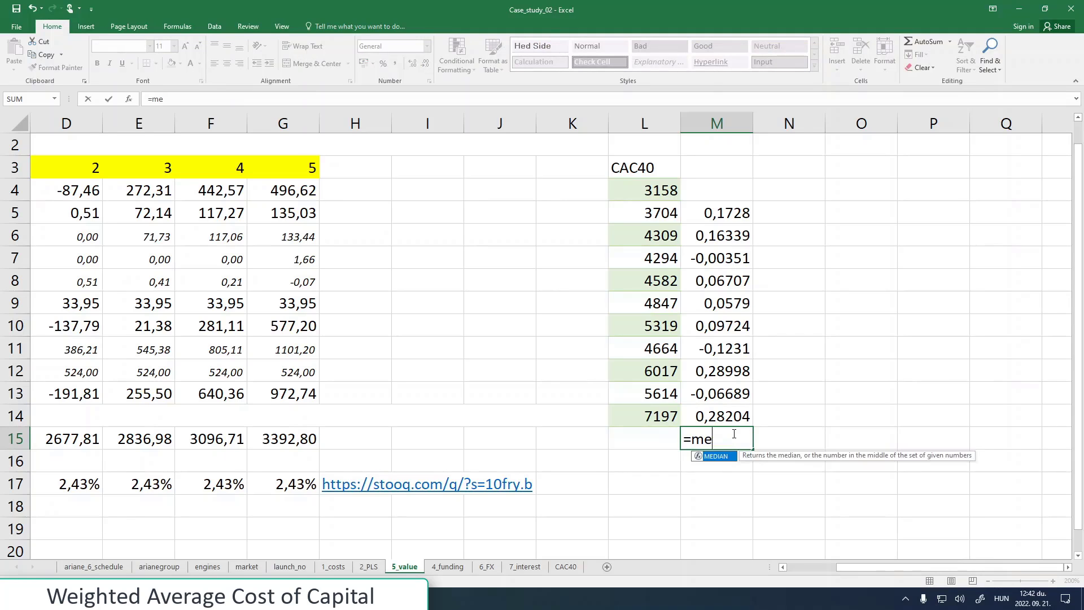
{"action": "key", "text": "BackSpace"}
{"action": "key", "text": "BackSpace"}
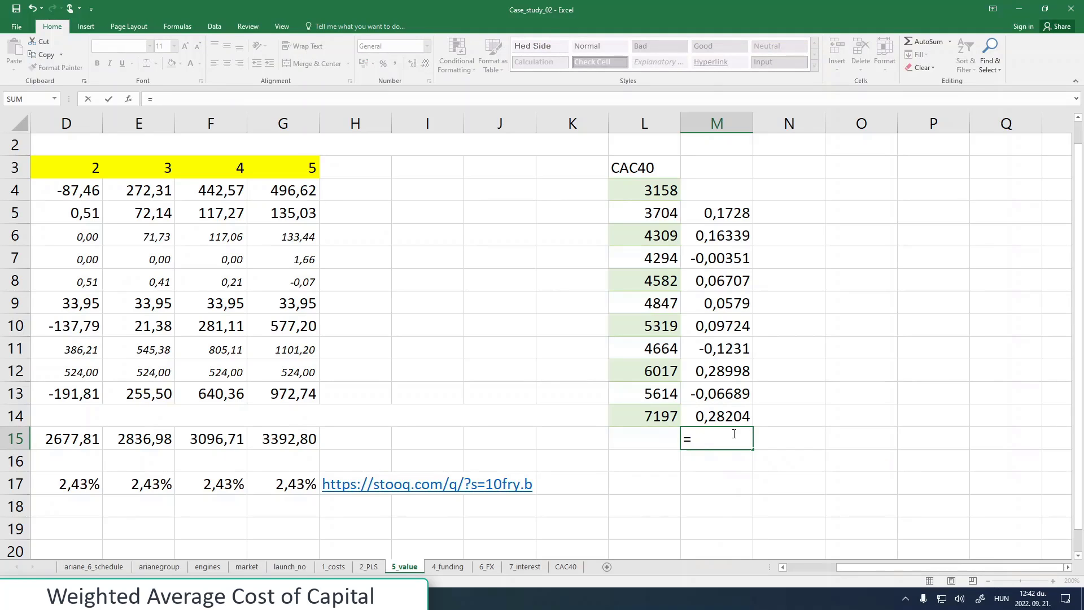
{"action": "type", "text": "av"}
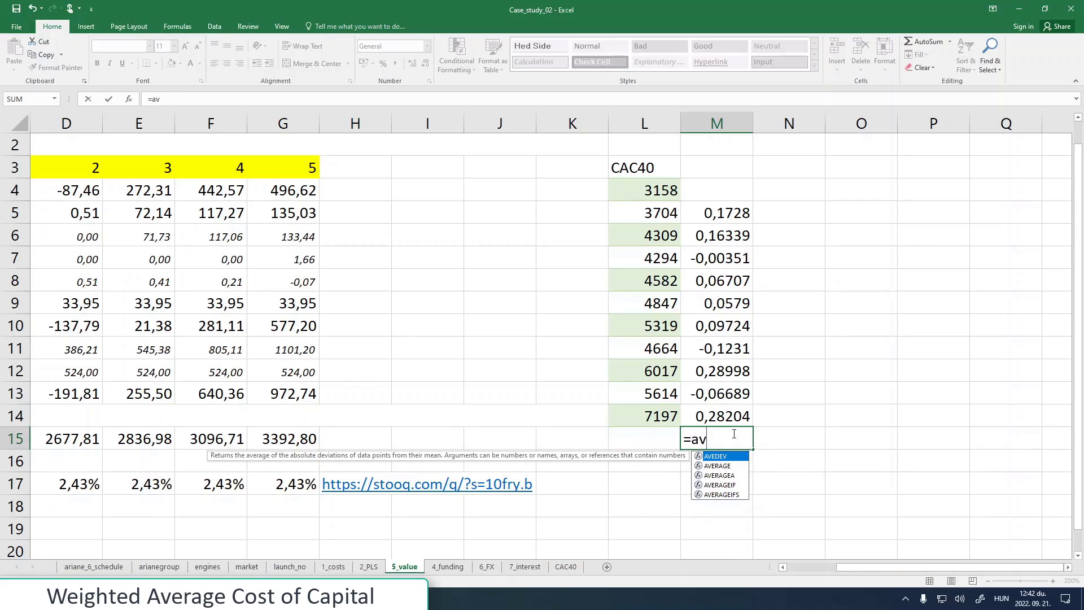
{"action": "key", "text": "Down"}
{"action": "double_click", "coordinate": [717, 468]}
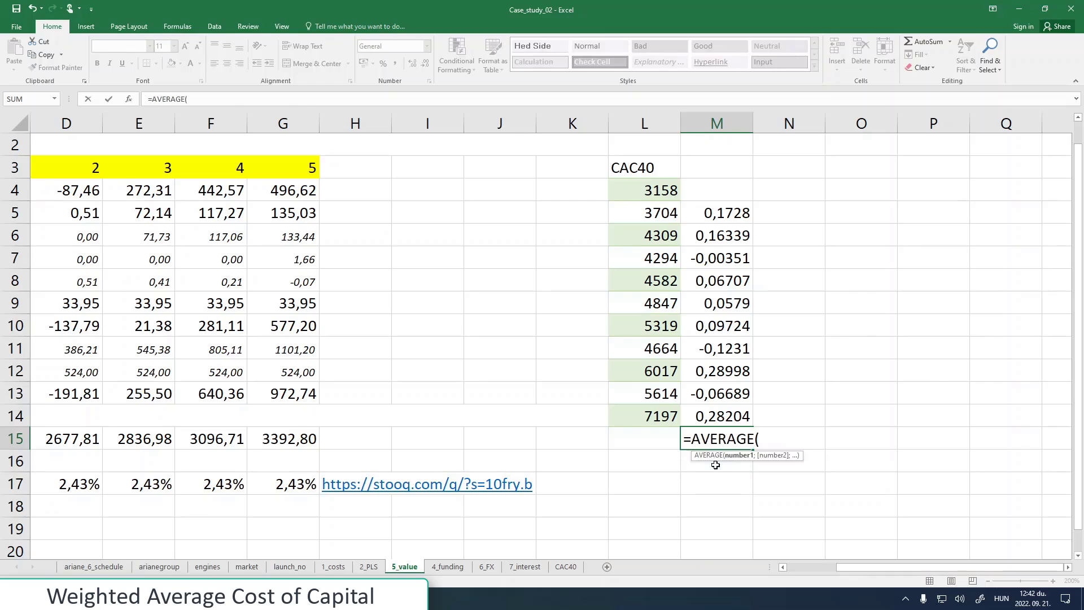
{"action": "left_click_drag", "start_coordinate": [701, 418], "coordinate": [705, 212]}
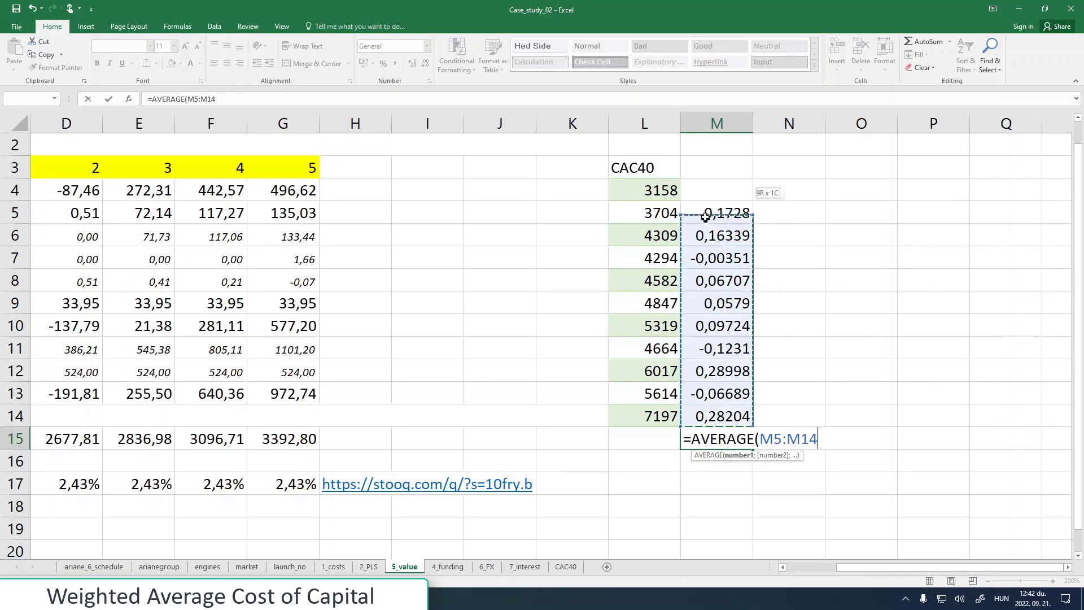
{"action": "left_click", "coordinate": [239, 100]}
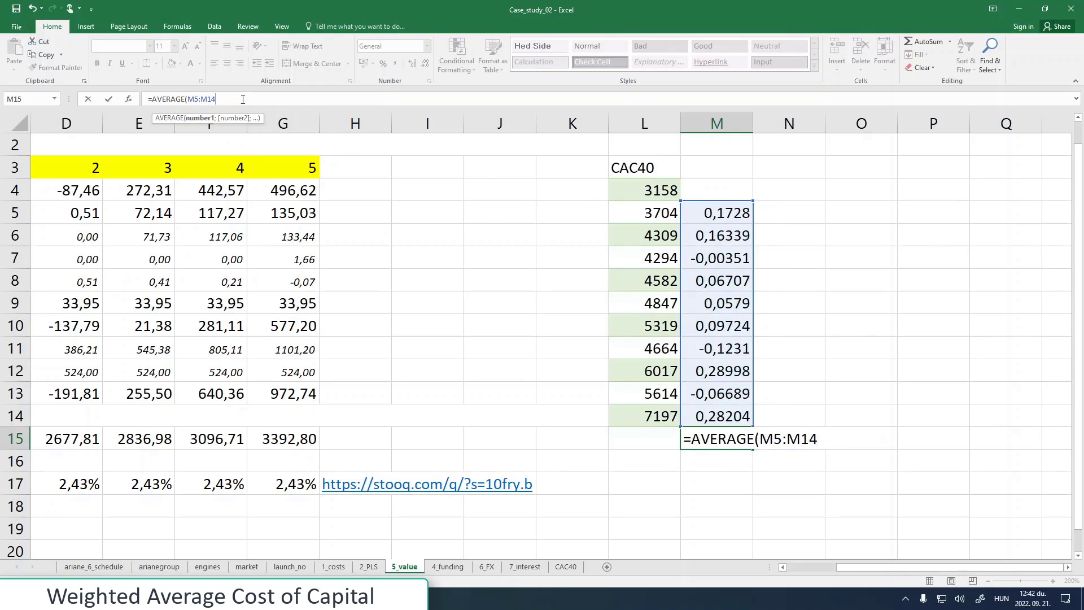
{"action": "type", "text": ")"}
{"action": "key", "text": "Return"}
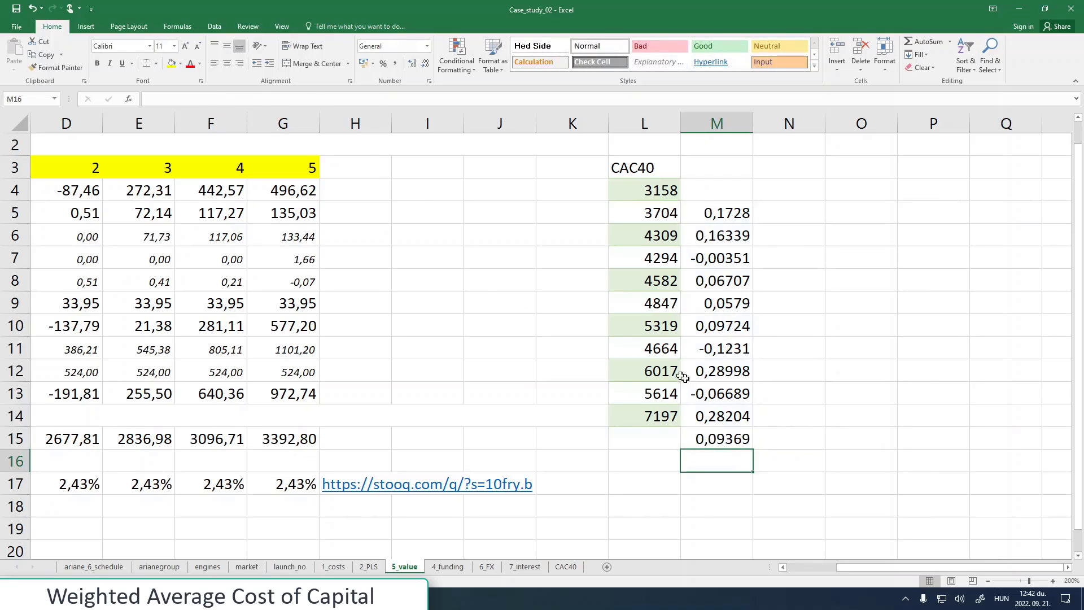
- Try shorter averaging periods in the M15 formula, first M6:M14 and then M7:M14
{"action": "left_click", "coordinate": [714, 440]}
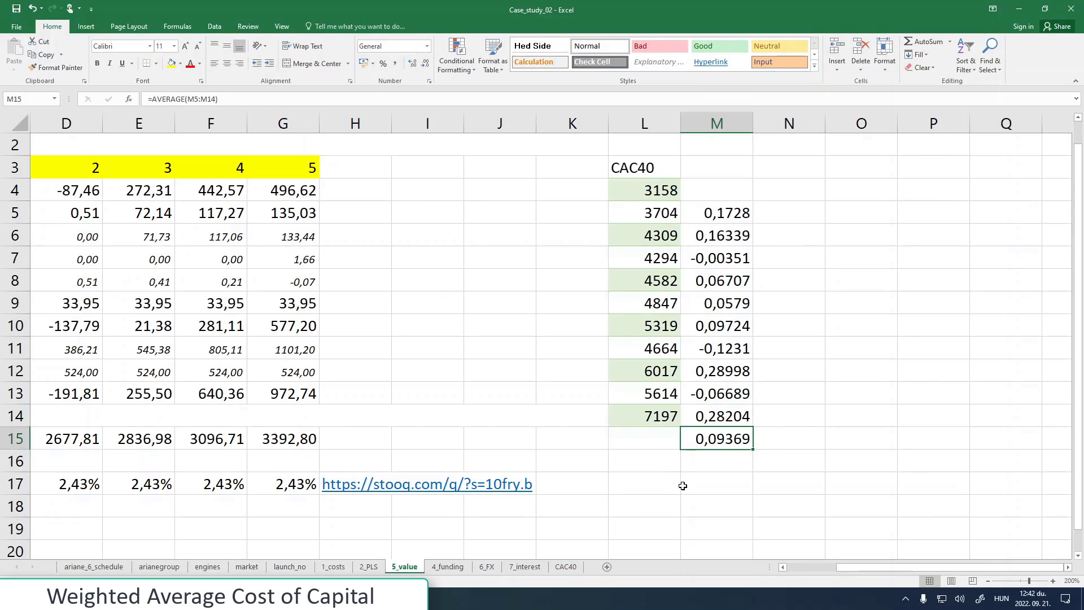
{"action": "left_click", "coordinate": [225, 99]}
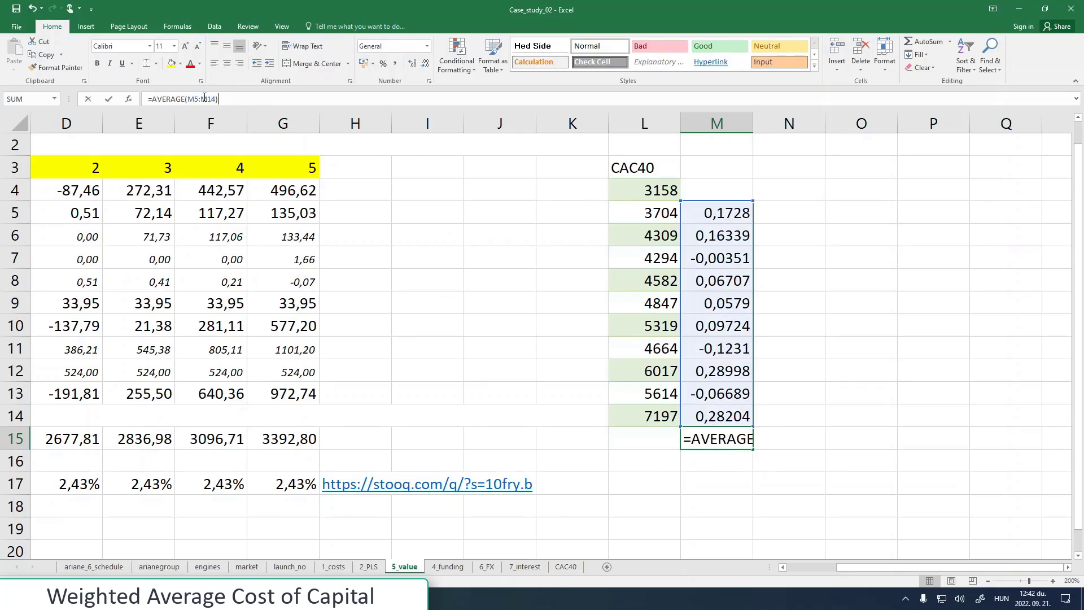
{"action": "left_click_drag", "start_coordinate": [751, 207], "coordinate": [751, 227]}
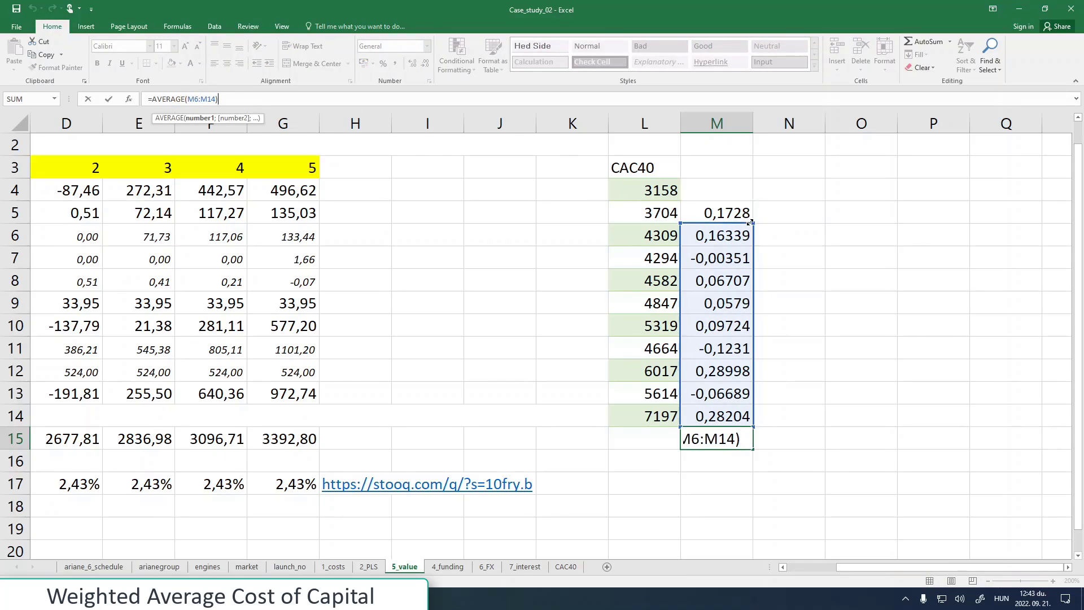
{"action": "left_click", "coordinate": [108, 98]}
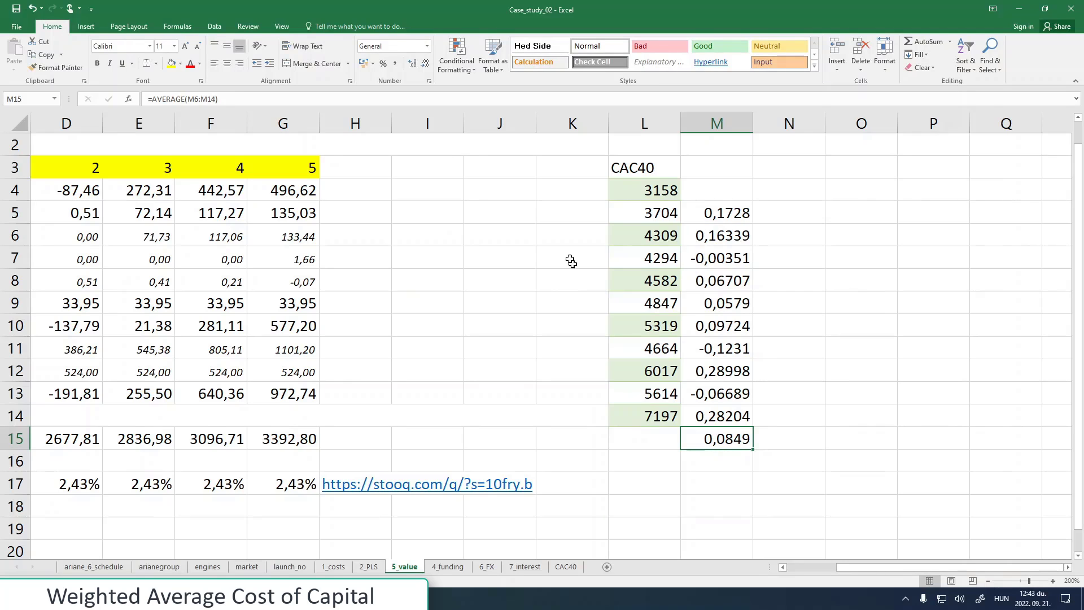
{"action": "left_click", "coordinate": [186, 100]}
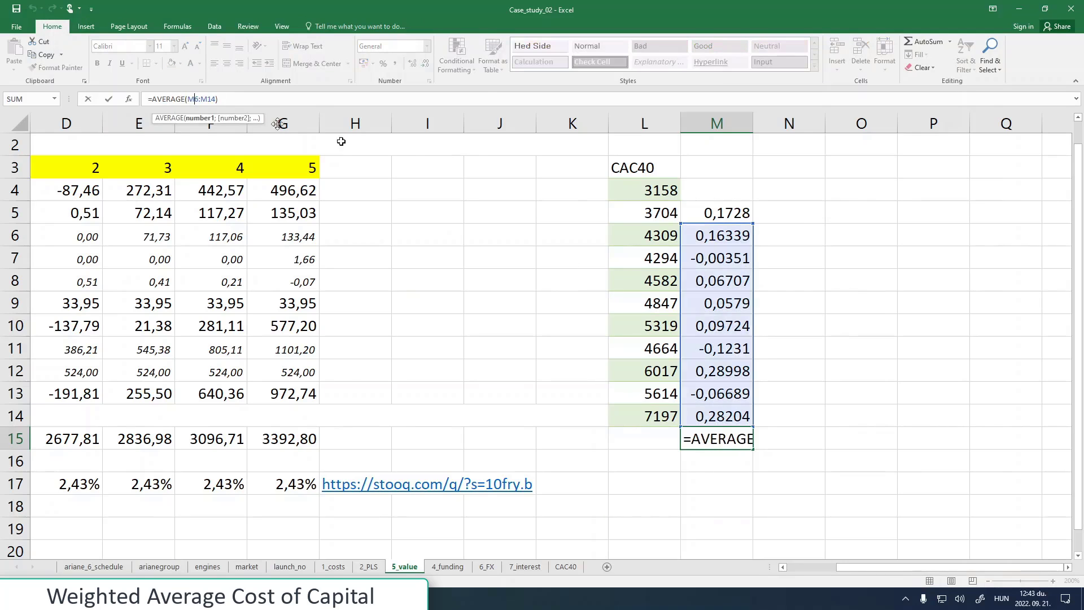
{"action": "left_click_drag", "start_coordinate": [752, 224], "coordinate": [752, 246]}
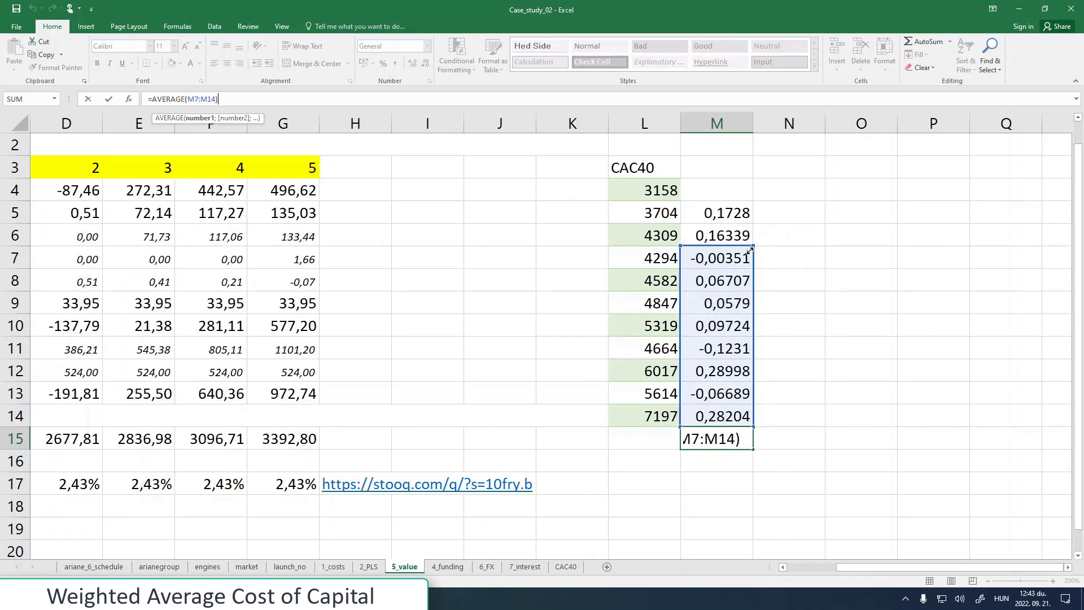
{"action": "left_click", "coordinate": [113, 100]}
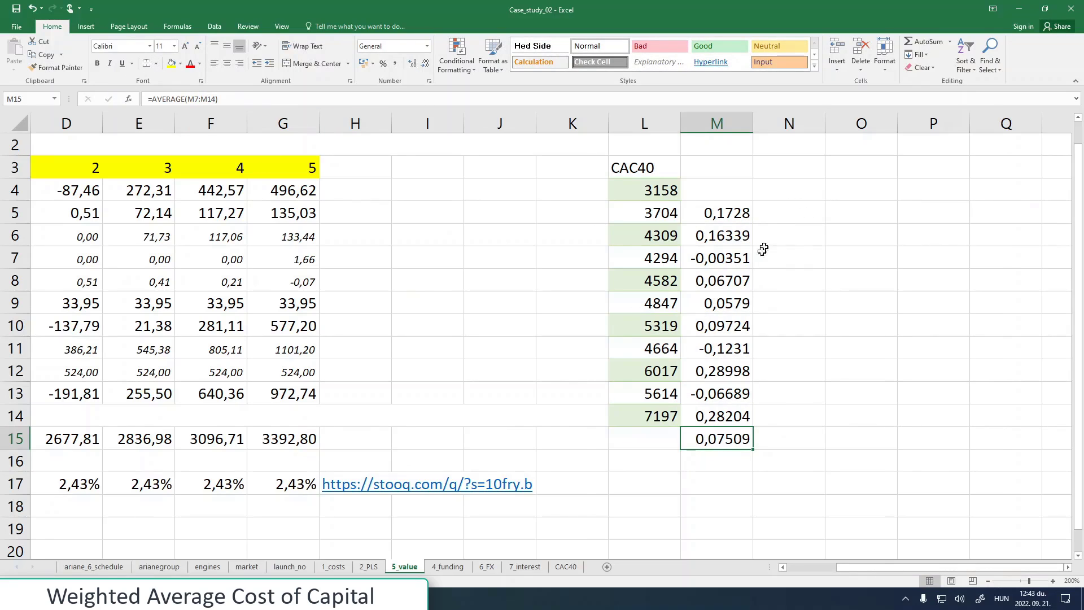
- Extend the averaged range in the M15 formula back to M6:M14 and then to M5:M14
{"action": "left_click", "coordinate": [196, 100]}
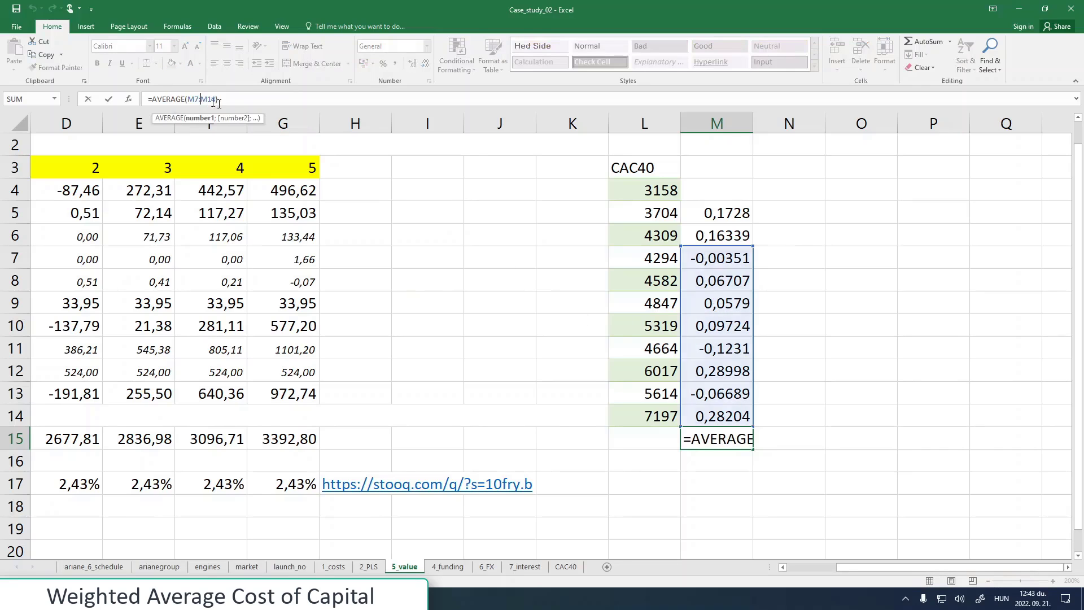
{"action": "left_click_drag", "start_coordinate": [753, 247], "coordinate": [753, 225]}
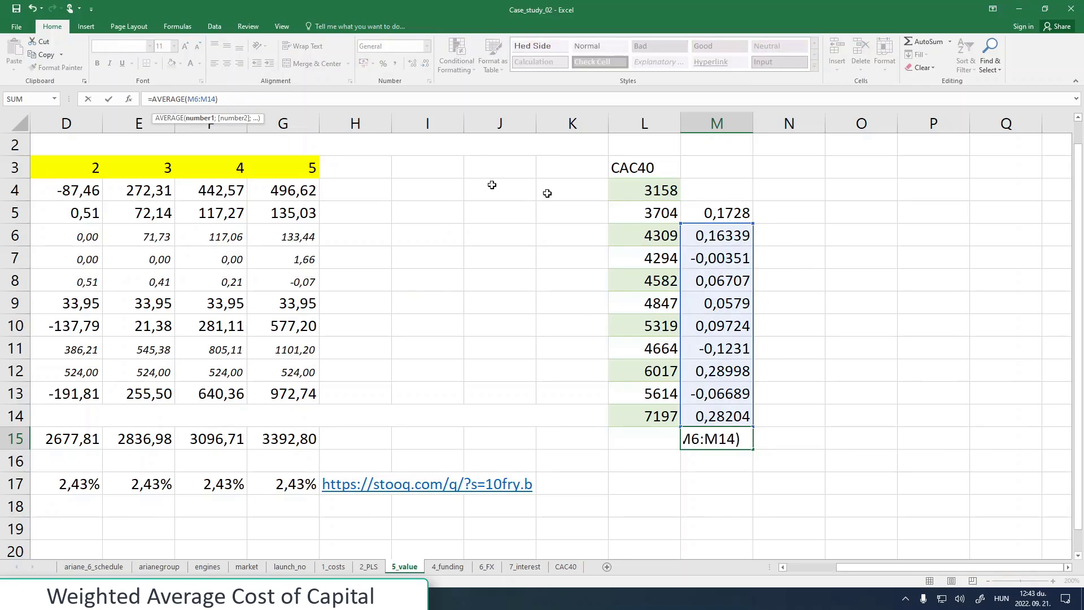
{"action": "left_click", "coordinate": [109, 99]}
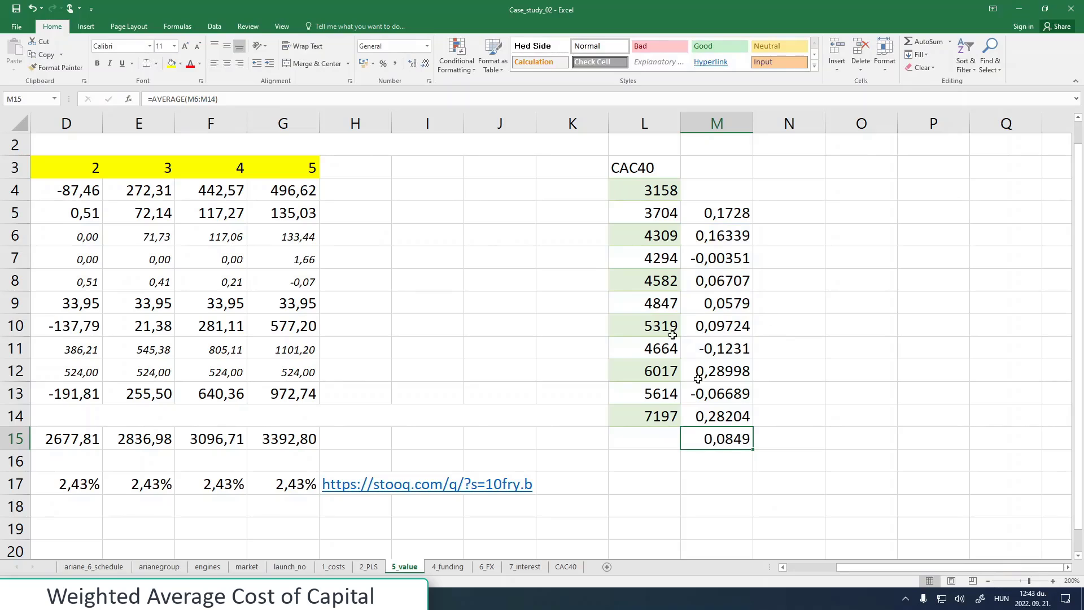
{"action": "left_click", "coordinate": [205, 99]}
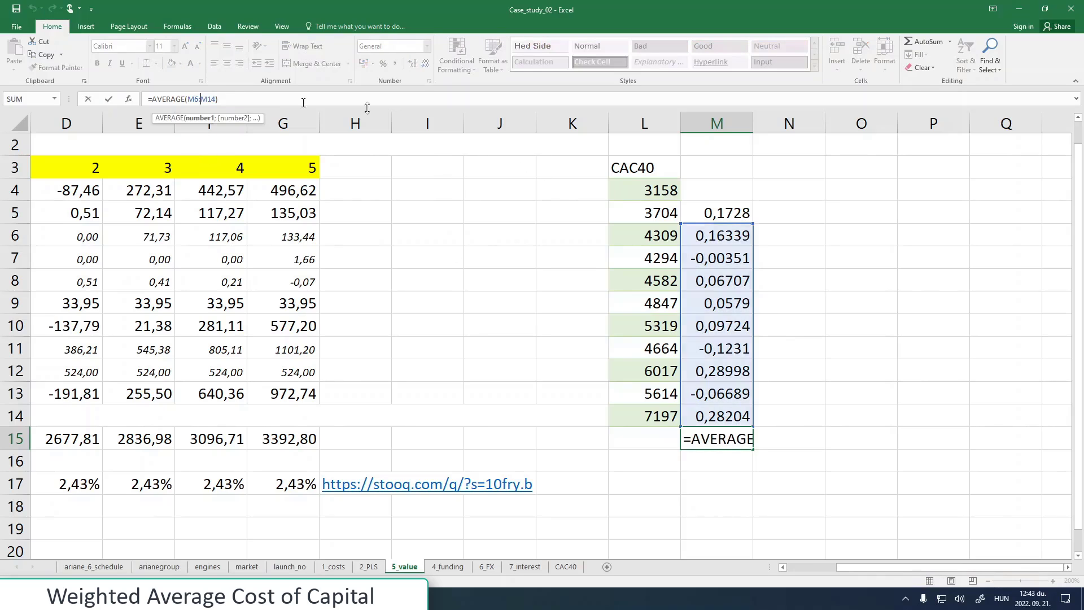
{"action": "left_click_drag", "start_coordinate": [753, 224], "coordinate": [750, 197]}
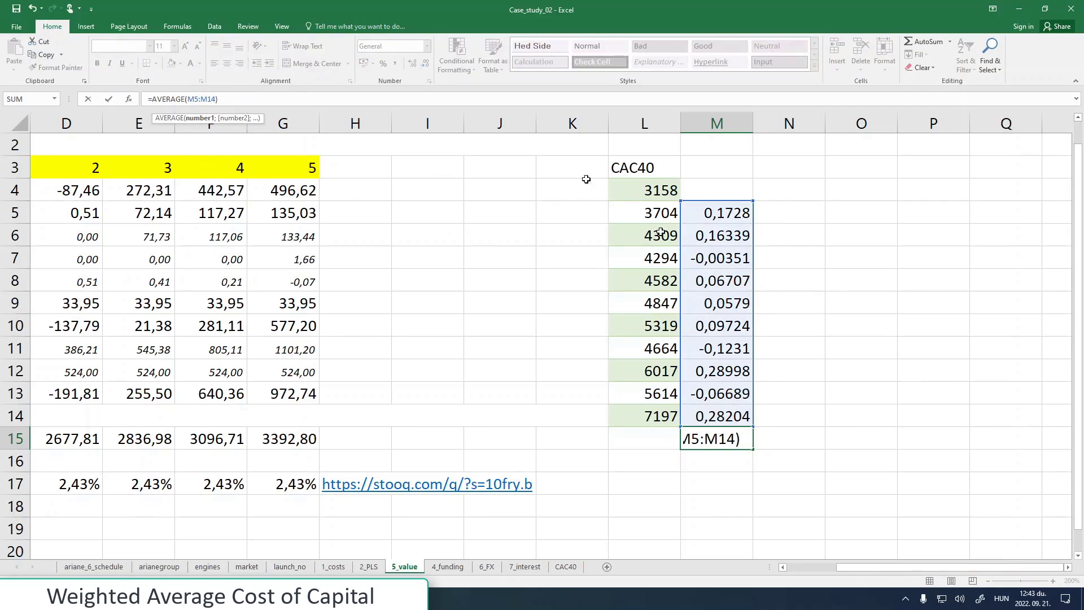
{"action": "left_click", "coordinate": [108, 99]}
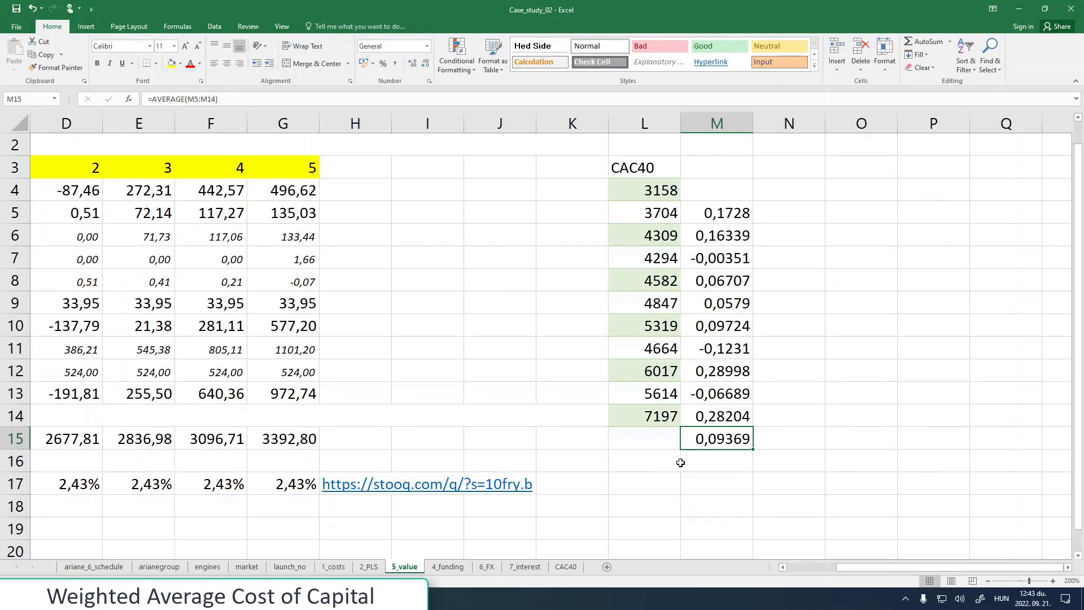
- Enter the exponential weighting formula =M14^0,94 in N14 beside the last yearly return
{"action": "left_click", "coordinate": [776, 418]}
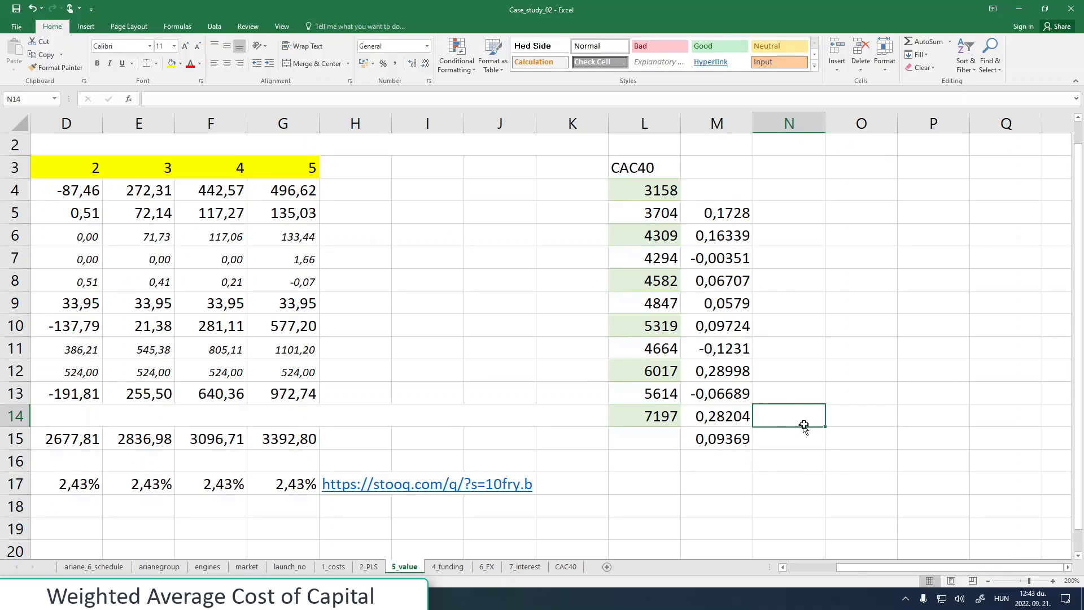
{"action": "type", "text": "="}
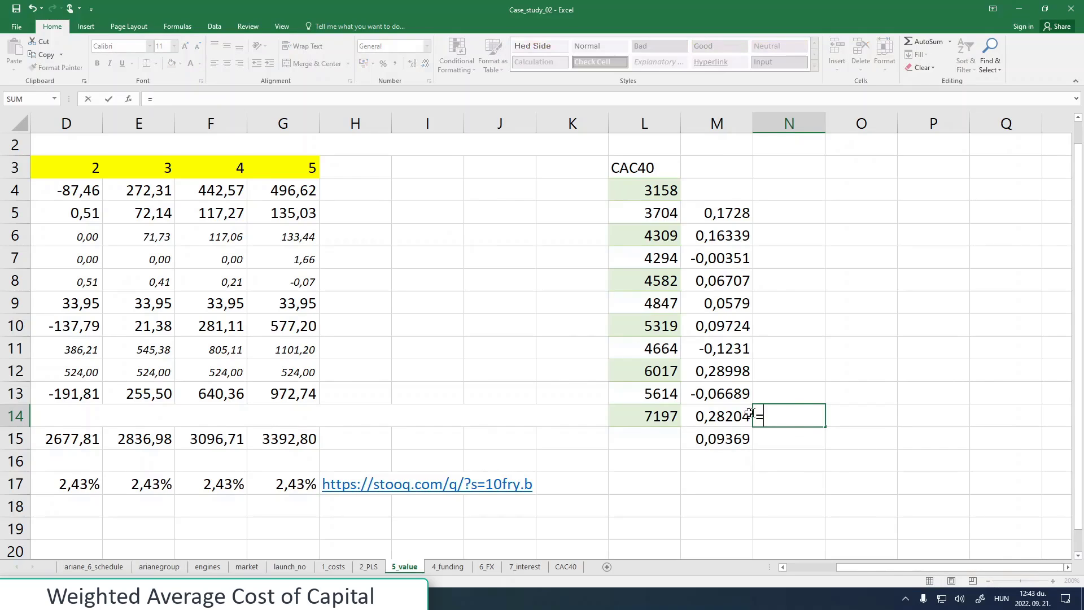
{"action": "left_click", "coordinate": [737, 413]}
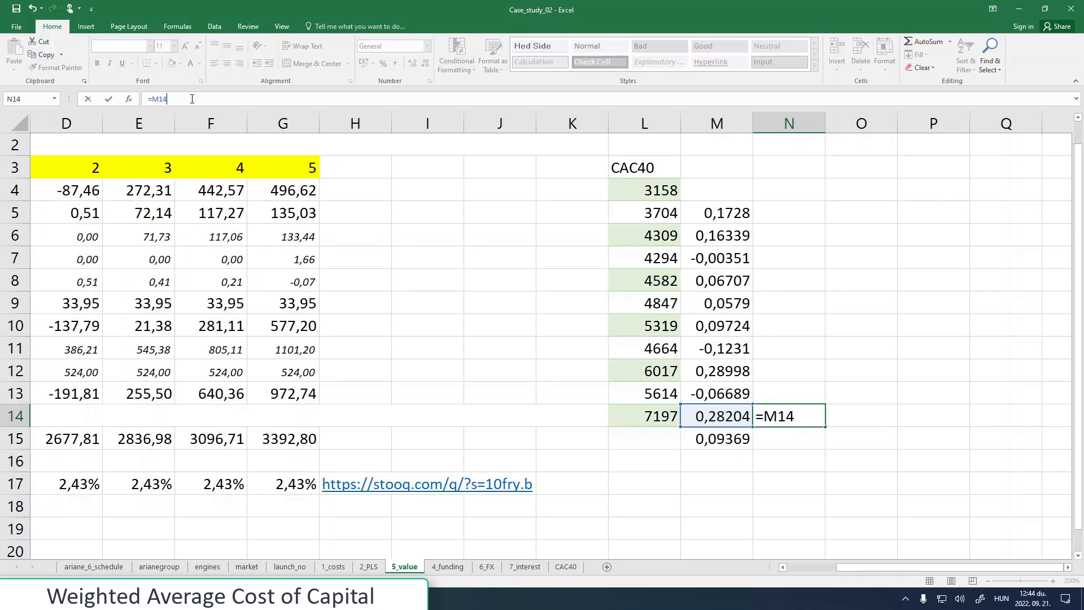
{"action": "type", "text": "^0,94"}
{"action": "key", "text": "Return"}
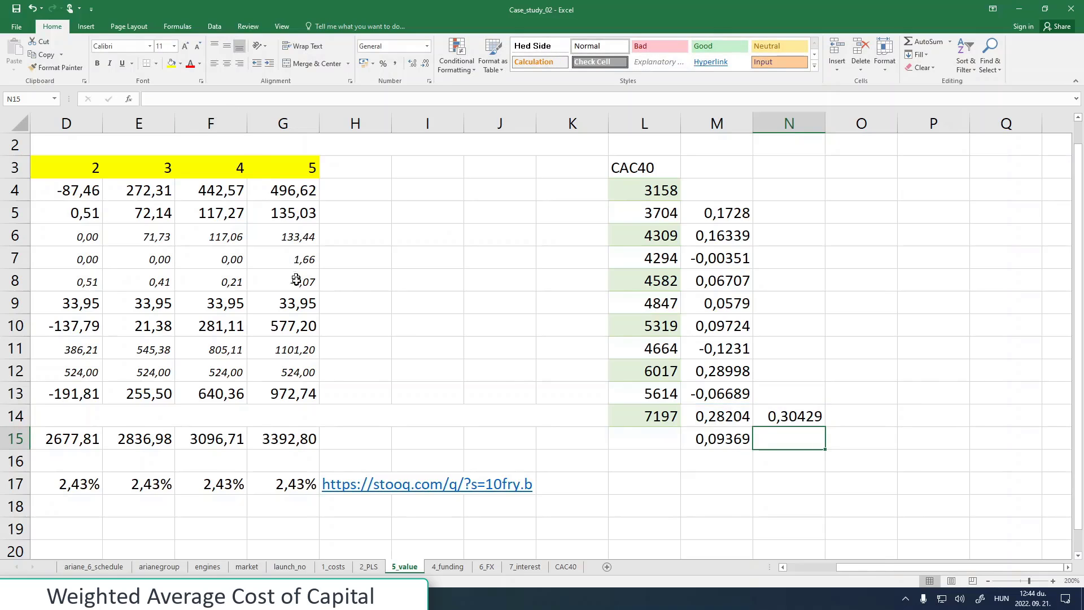
{"action": "left_click", "coordinate": [779, 416]}
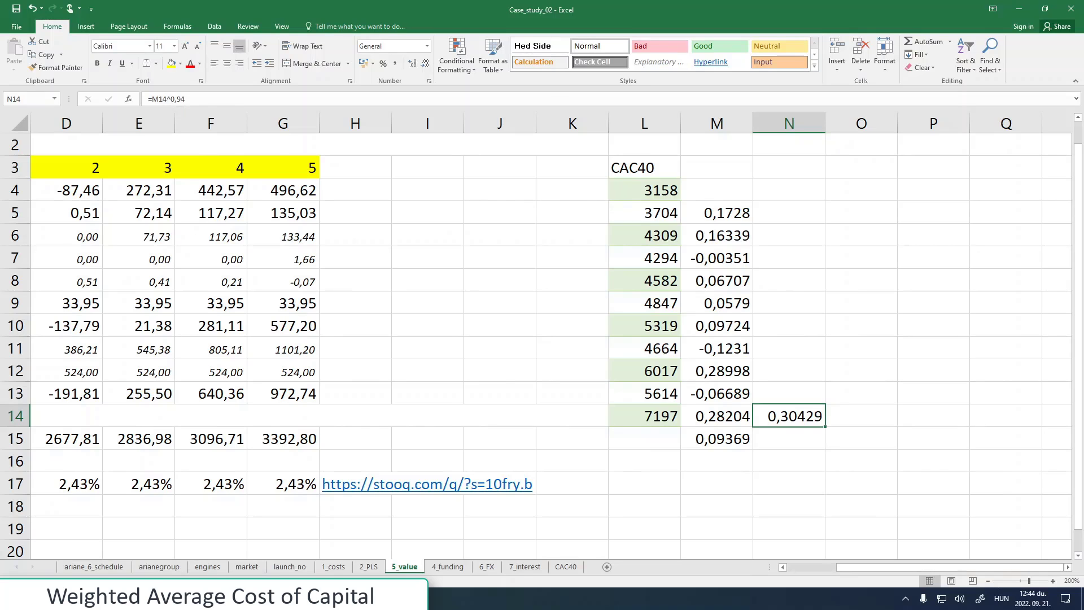
- Switch to the International Financial Management notes PDF in the browser and examine the exponential moving average note for the market return
{"action": "left_click", "coordinate": [210, 599]}
{"action": "left_click", "coordinate": [206, 12]}
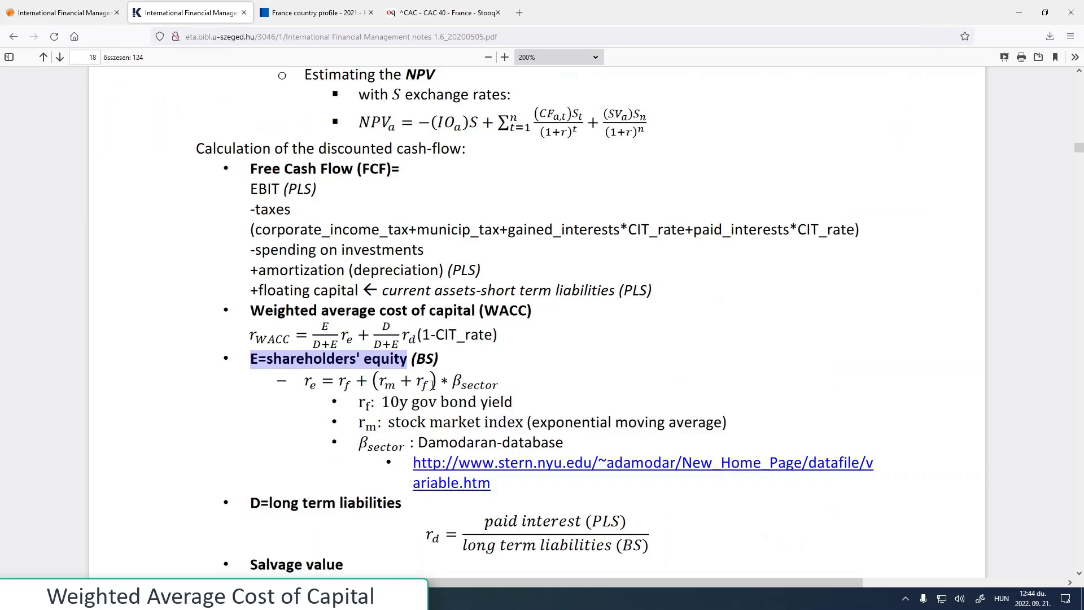
{"action": "scroll", "coordinate": [472, 401], "scroll_direction": "down", "scroll_amount": 2}
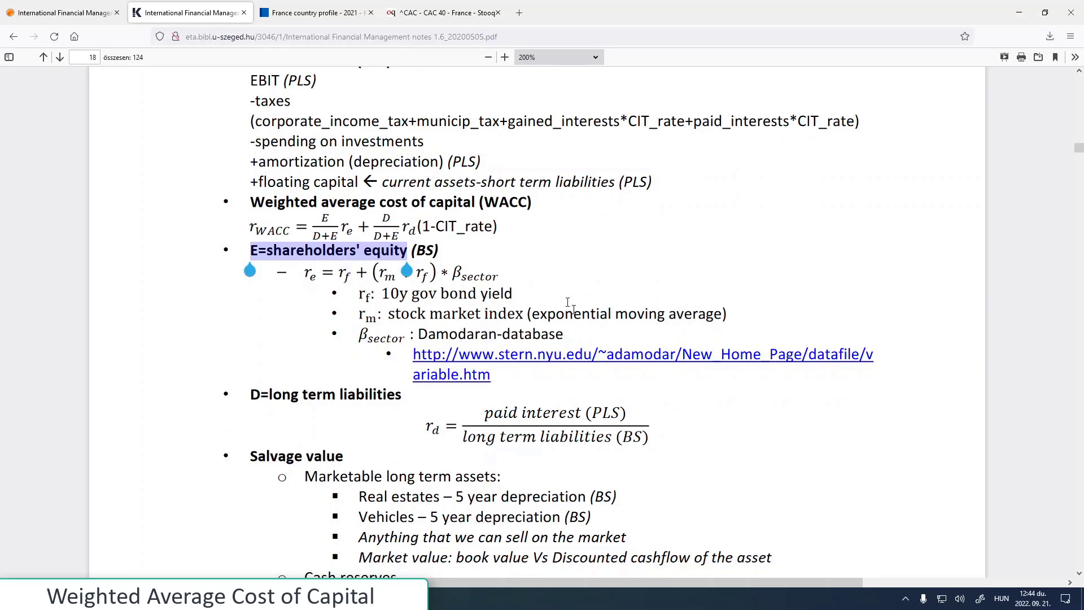
{"action": "left_click_drag", "start_coordinate": [533, 312], "coordinate": [691, 313]}
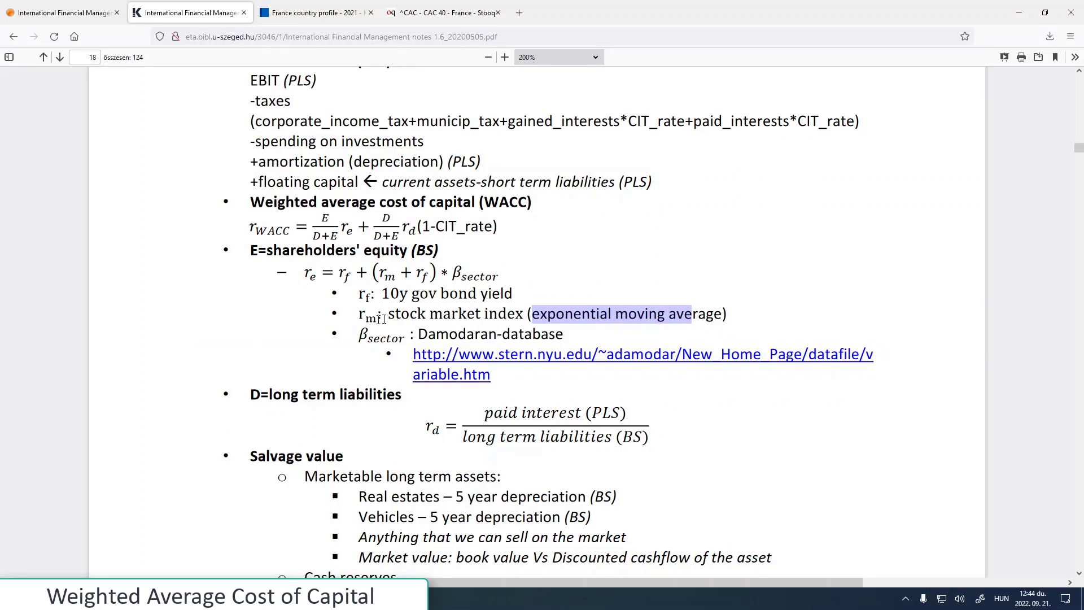
{"action": "scroll", "coordinate": [296, 367], "scroll_direction": "down", "scroll_amount": 15}
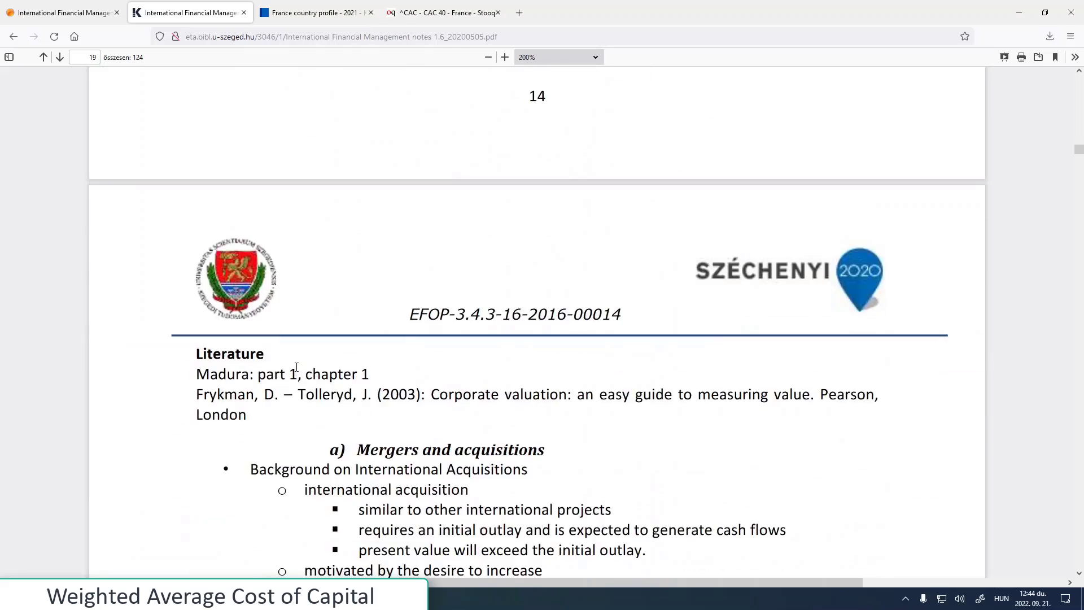
{"action": "scroll", "coordinate": [298, 371], "scroll_direction": "up", "scroll_amount": 15}
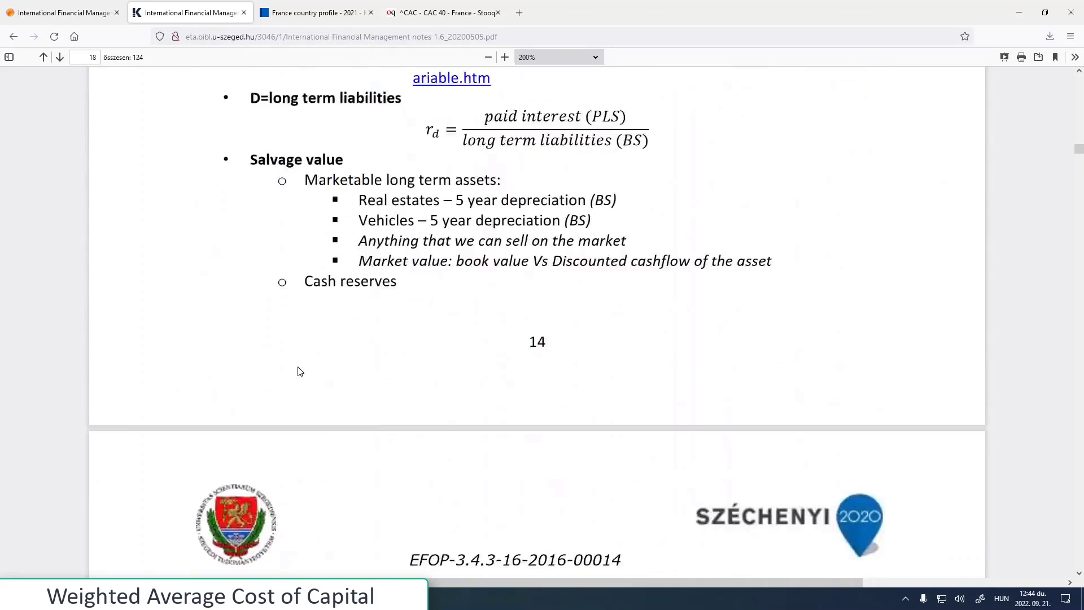
- Examine the stock market index note in the PDF, then switch back to the Case_study_02 workbook in Excel and inspect the N14 formula
{"action": "scroll", "coordinate": [299, 371], "scroll_direction": "down", "scroll_amount": 2}
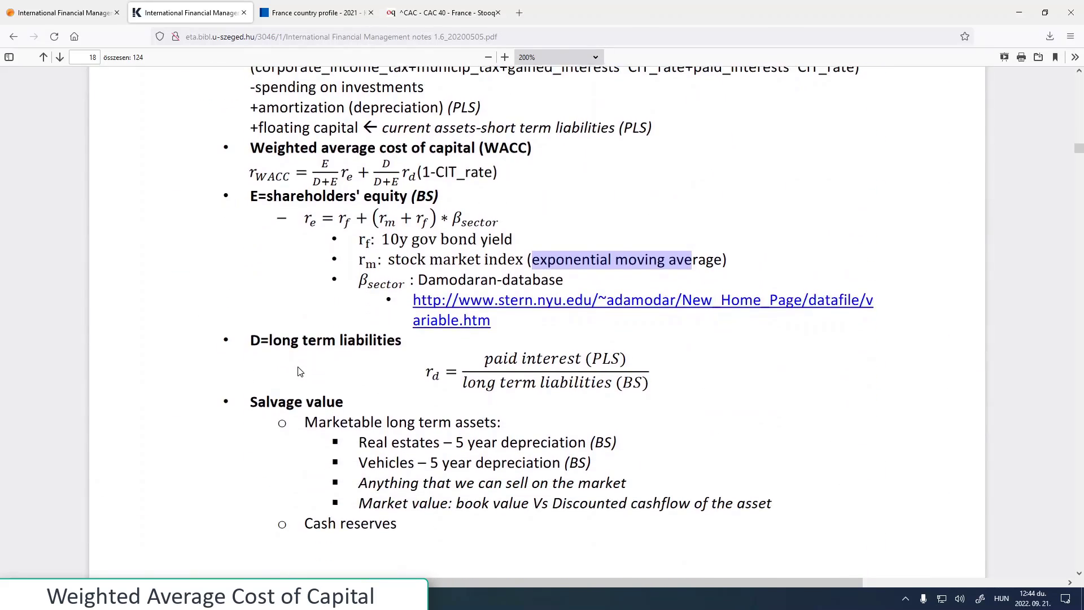
{"action": "left_click", "coordinate": [543, 261]}
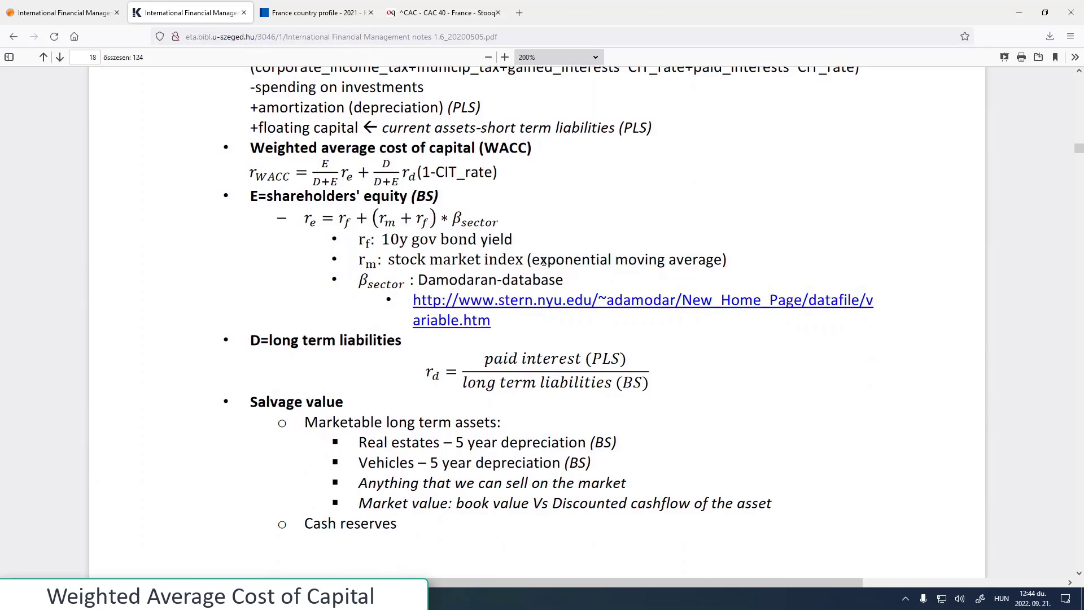
{"action": "key", "text": "alt+Tab"}
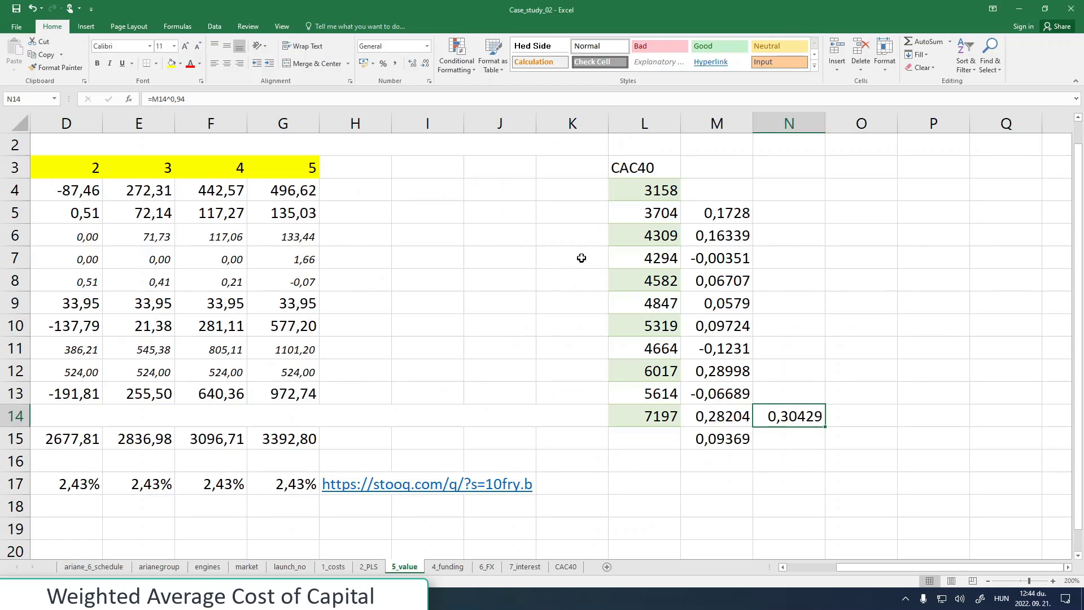
{"action": "left_click", "coordinate": [172, 99]}
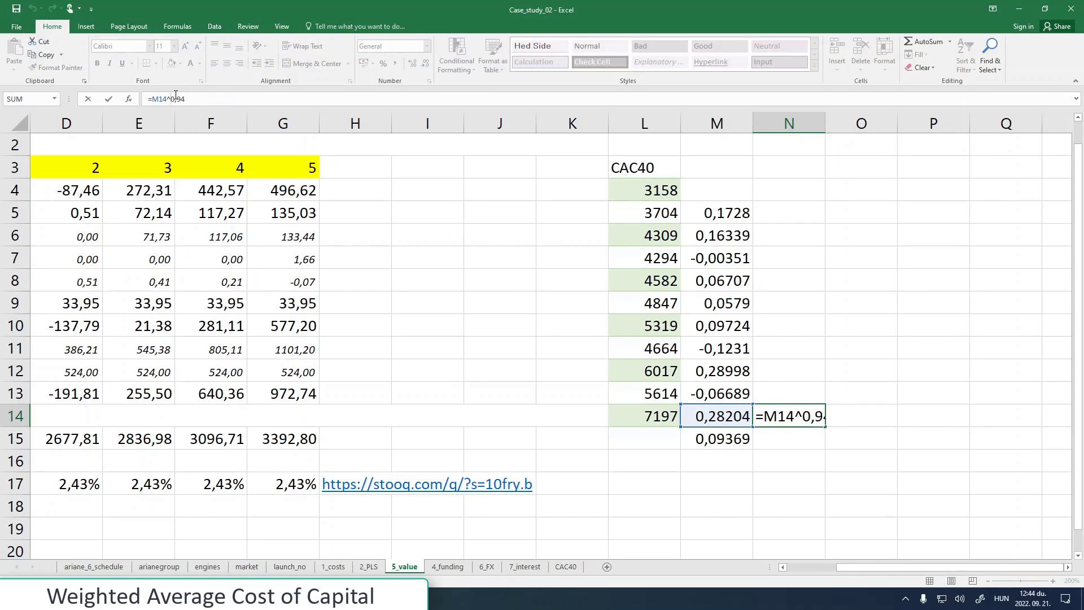
{"action": "left_click", "coordinate": [108, 99]}
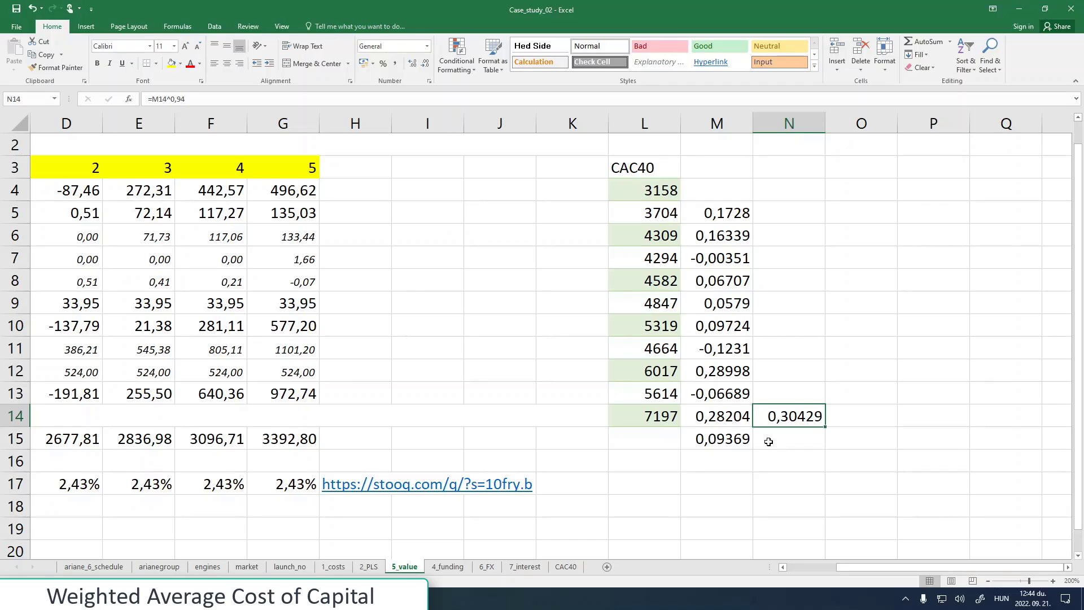
- Rewrite the N14 weighting formula as =M14*0,94^1
{"action": "left_click", "coordinate": [171, 98]}
{"action": "type", "text": "(1*"}
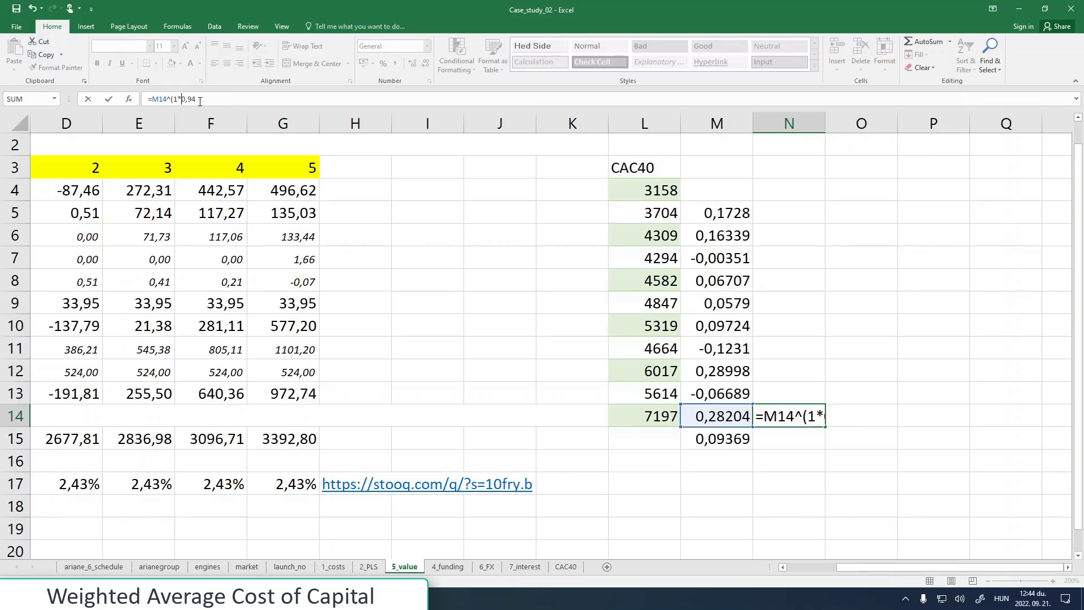
{"action": "left_click", "coordinate": [199, 99]}
{"action": "type", "text": ")"}
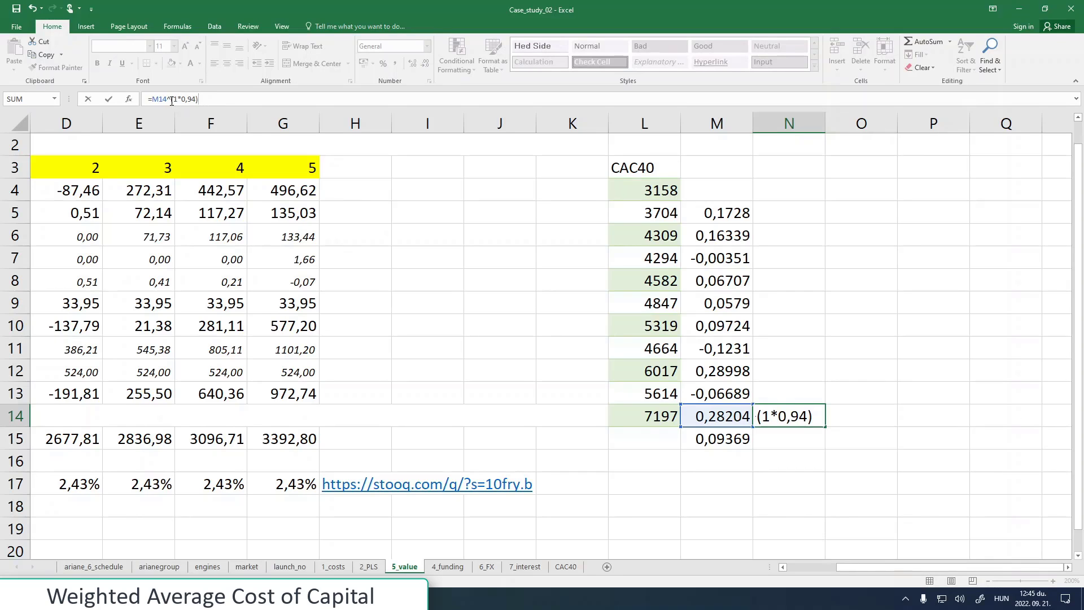
{"action": "left_click_drag", "start_coordinate": [167, 99], "coordinate": [179, 99]}
{"action": "key", "text": "BackSpace"}
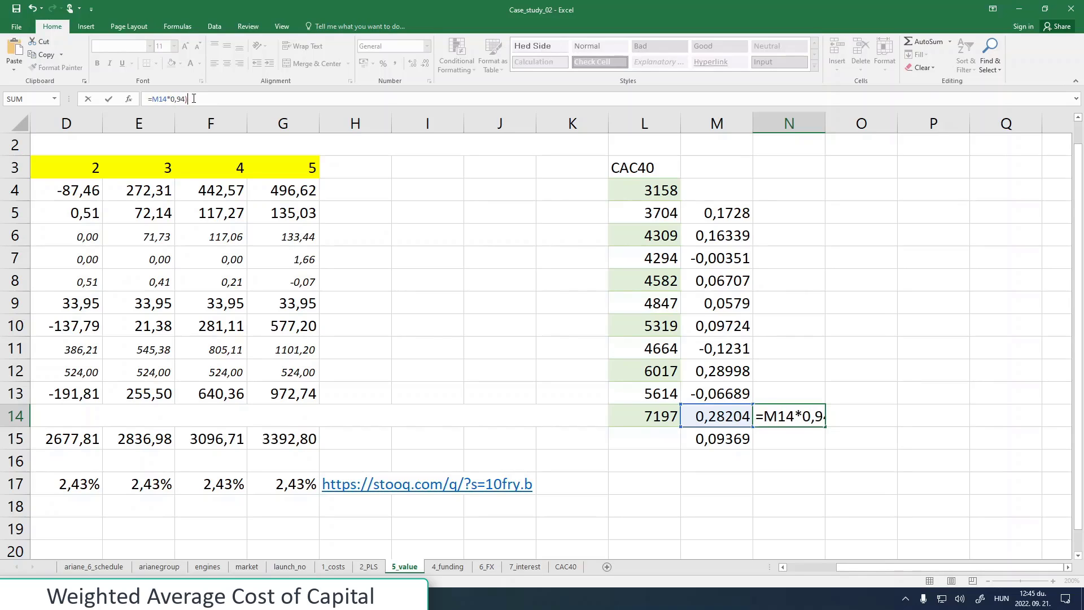
{"action": "left_click", "coordinate": [197, 99]}
{"action": "key", "text": "BackSpace"}
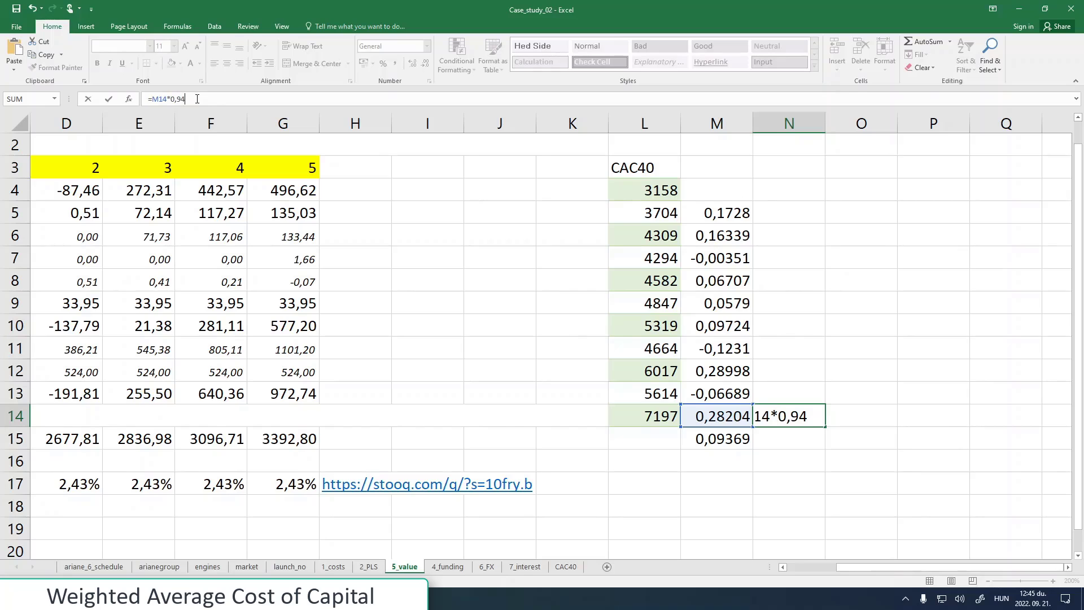
{"action": "type", "text": "^1"}
{"action": "key", "text": "Return"}
{"action": "left_click", "coordinate": [814, 416]}
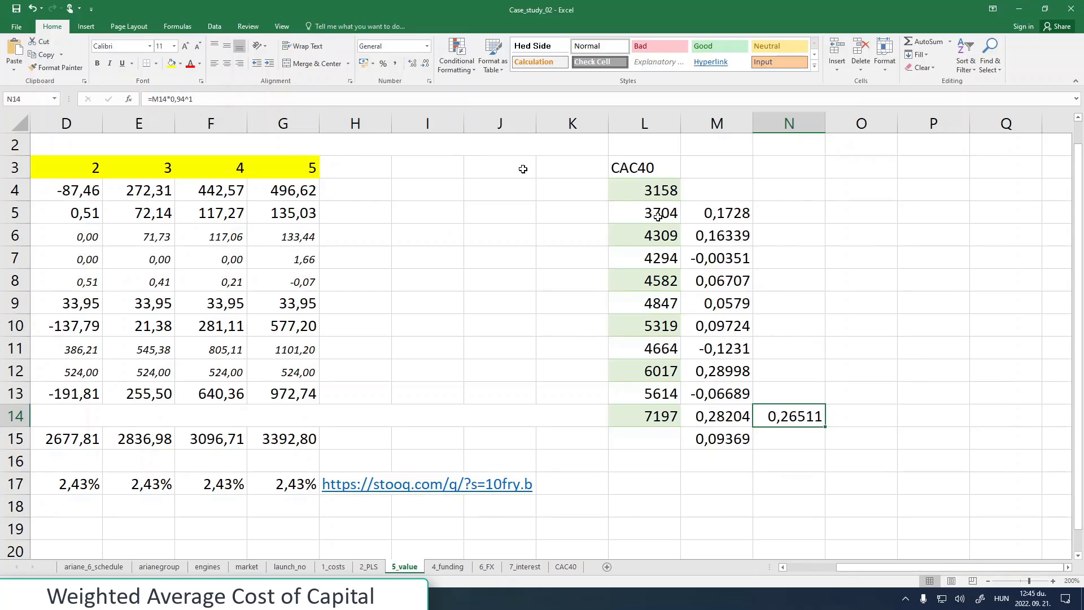
{"action": "left_click", "coordinate": [170, 99]}
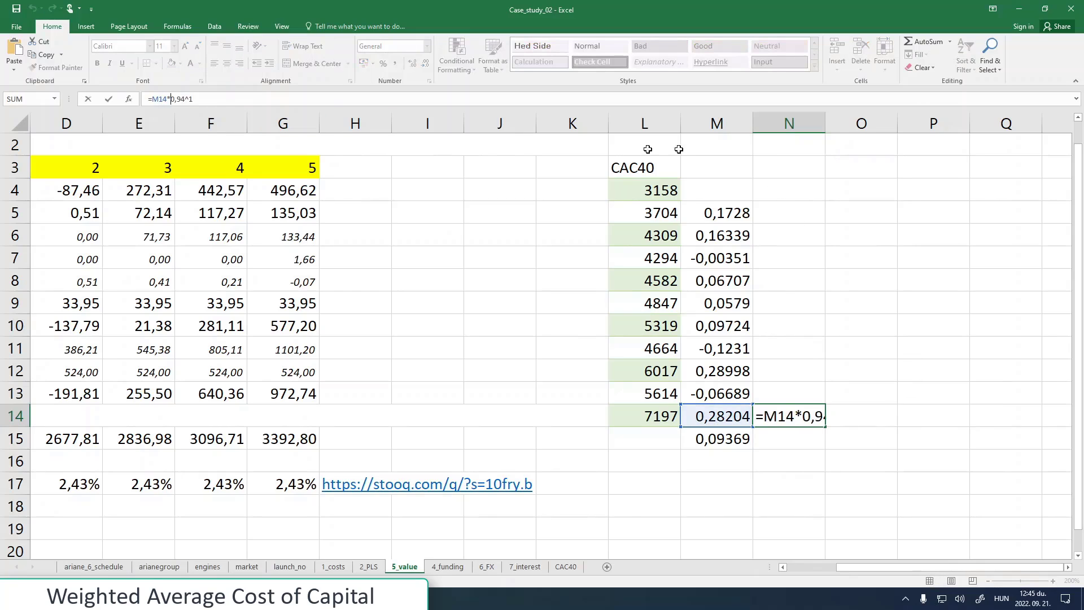
{"action": "left_click", "coordinate": [821, 123]}
{"action": "left_click", "coordinate": [830, 213]}
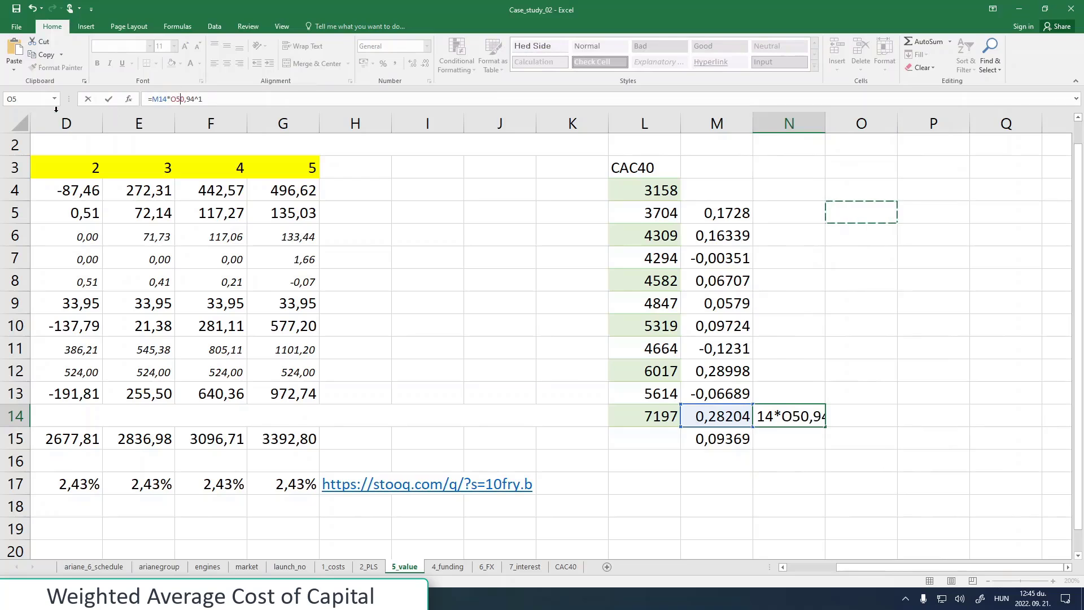
{"action": "key", "text": "Escape"}
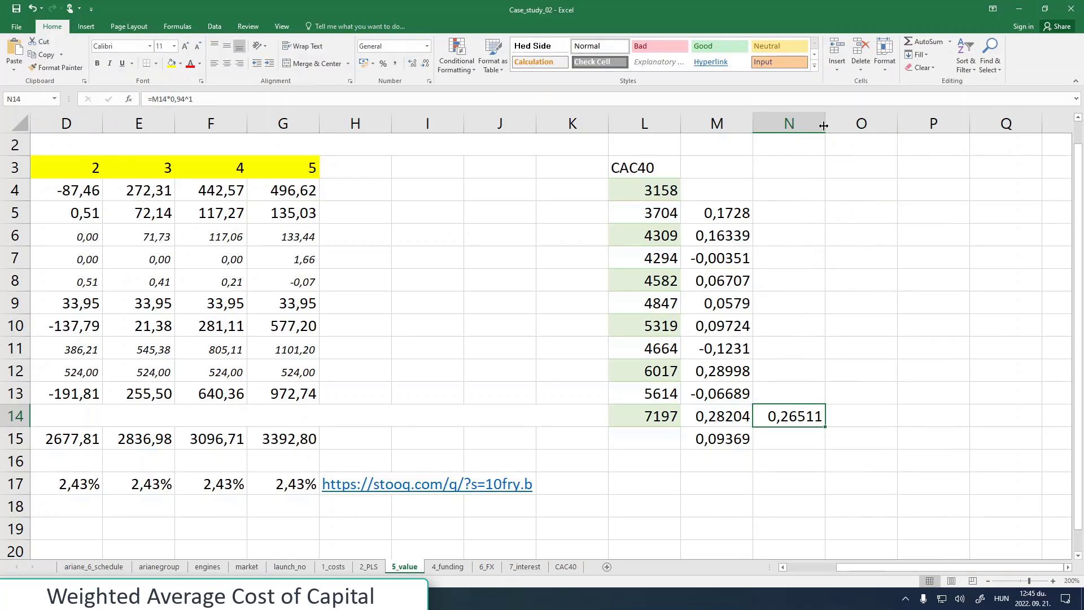
- Widen column N to a little over twice its width and inspect the full N14 formula in its cell
{"action": "left_click_drag", "start_coordinate": [824, 125], "coordinate": [918, 125]}
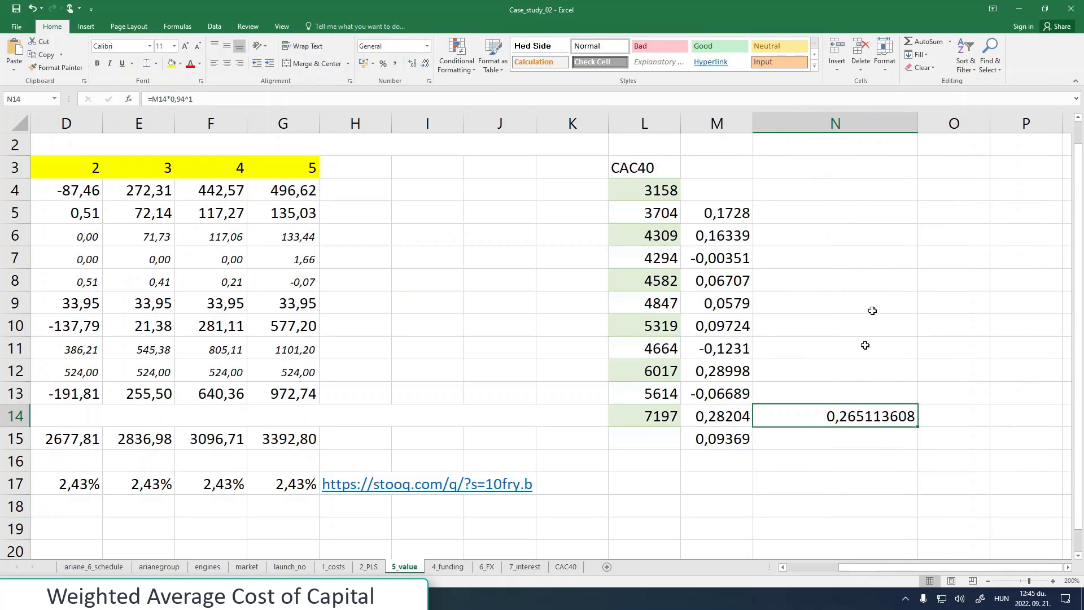
{"action": "left_click", "coordinate": [159, 97]}
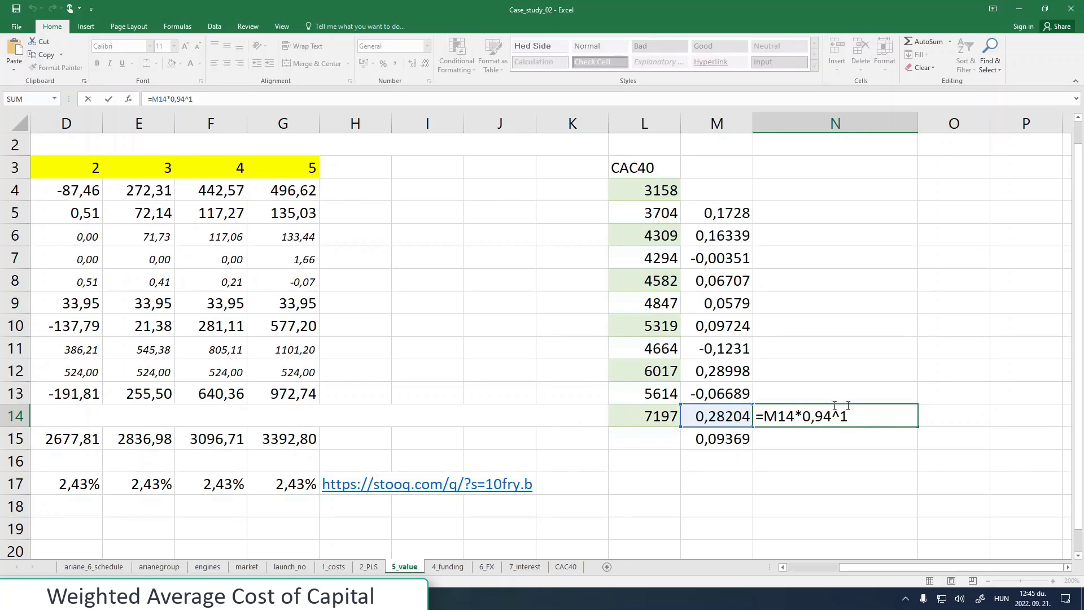
{"action": "left_click", "coordinate": [109, 98]}
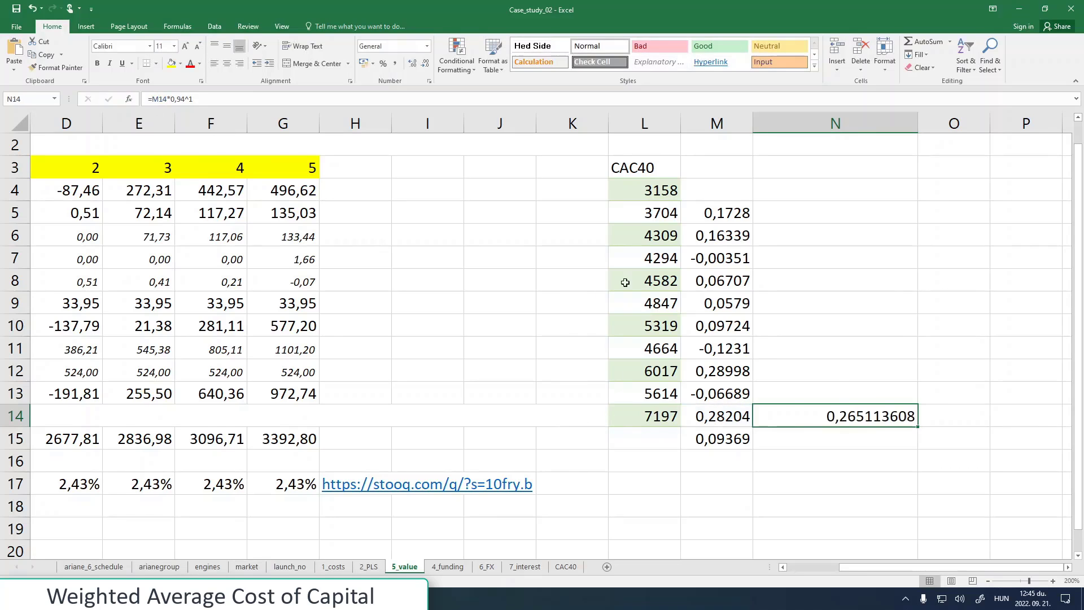
- Number the years in column O from 1 in O14 and 2 in O13, continuing the series upward to O5
{"action": "left_click", "coordinate": [946, 408]}
{"action": "type", "text": "1"}
{"action": "left_click", "coordinate": [930, 387]}
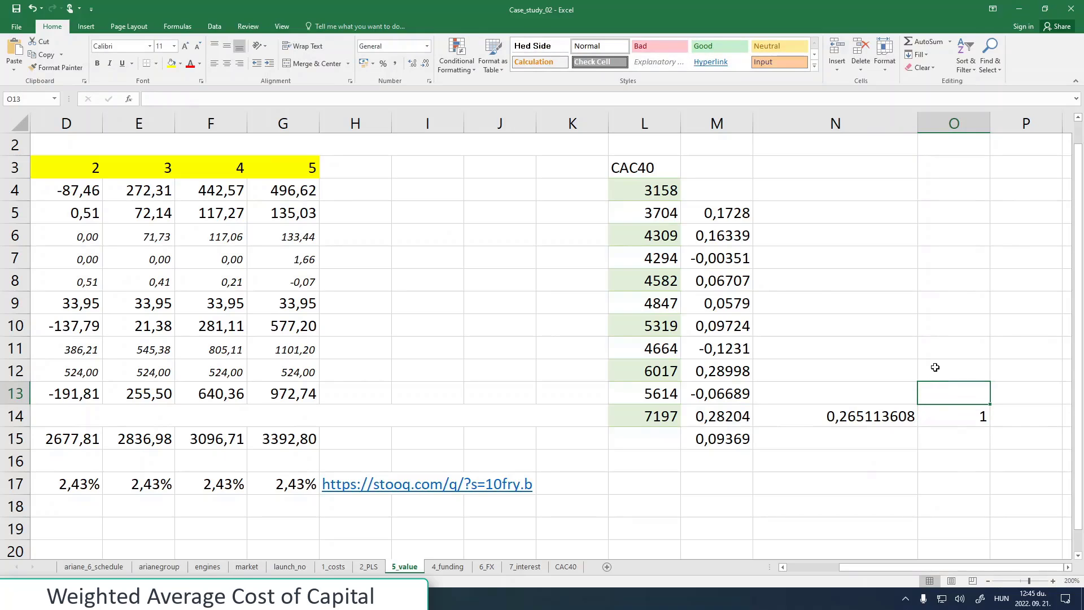
{"action": "type", "text": "2"}
{"action": "left_click", "coordinate": [935, 368]}
{"action": "left_click_drag", "start_coordinate": [962, 421], "coordinate": [962, 394]}
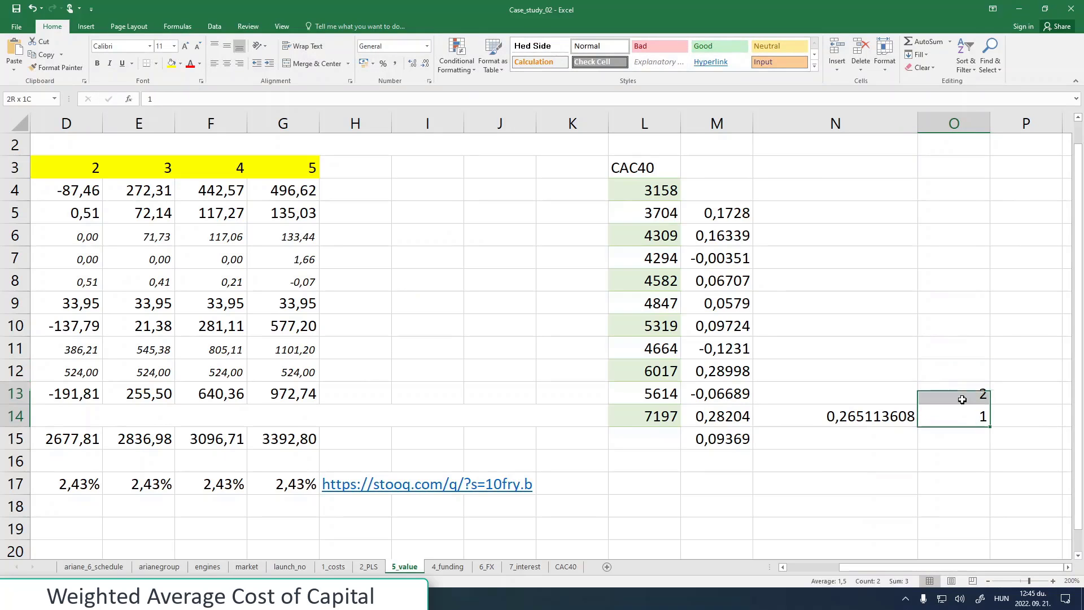
{"action": "left_click_drag", "start_coordinate": [980, 346], "coordinate": [975, 204]}
{"action": "left_click", "coordinate": [968, 416]}
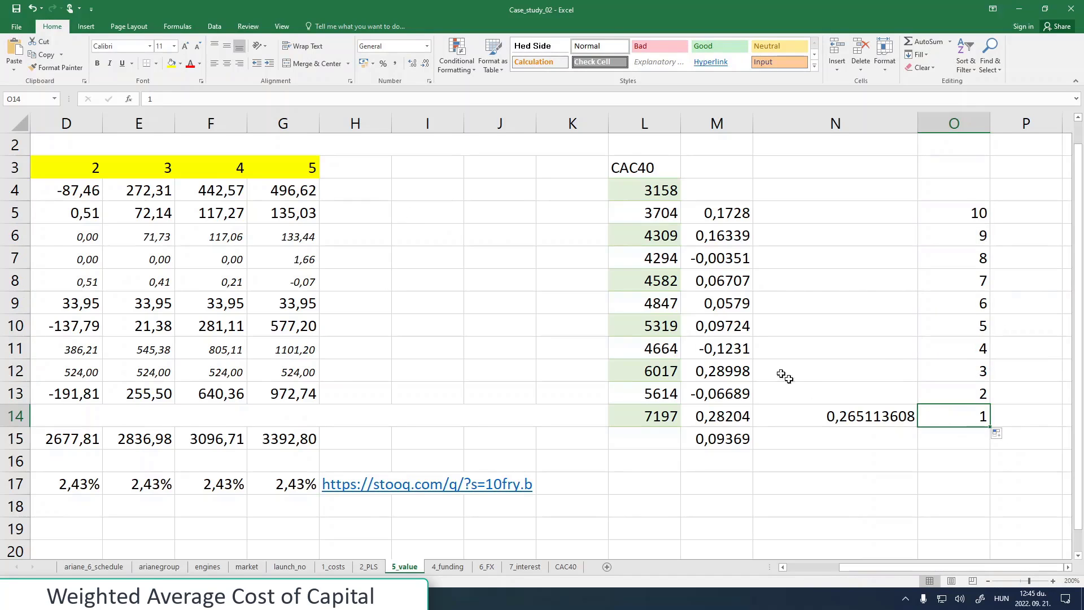
- Replace the fixed exponent in N14 with a reference to the year number, making the formula =M14*0,94^O14
{"action": "left_click", "coordinate": [841, 416]}
{"action": "left_click", "coordinate": [207, 99]}
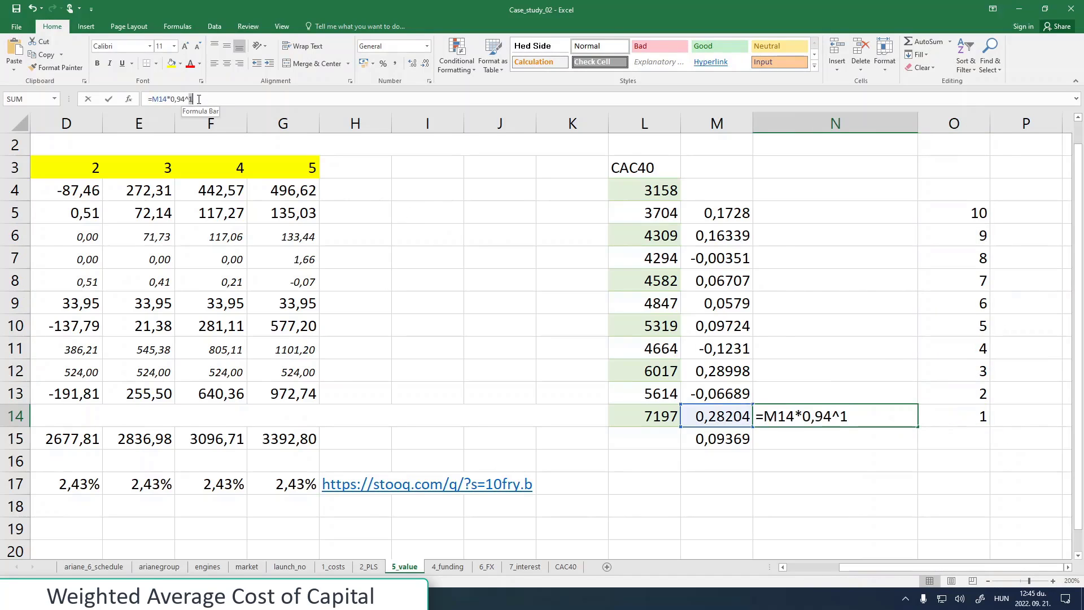
{"action": "key", "text": "BackSpace"}
{"action": "left_click", "coordinate": [935, 414]}
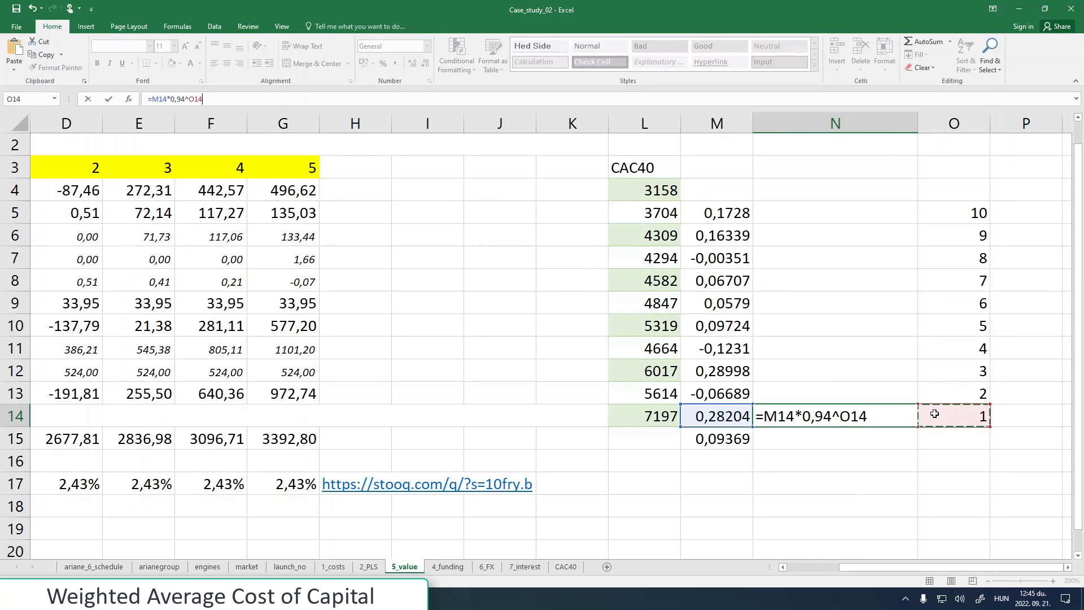
{"action": "key", "text": "Return"}
{"action": "left_click", "coordinate": [890, 414]}
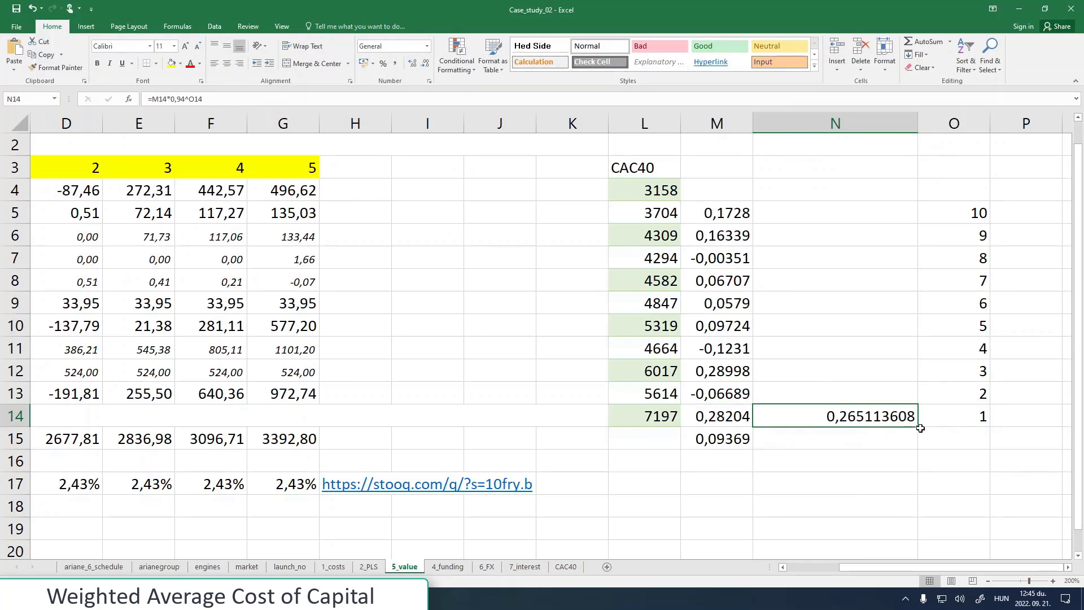
- Copy the N14 weighting formula upward through N5, checking the copied formula in N13 along the way
{"action": "left_click_drag", "start_coordinate": [918, 426], "coordinate": [916, 396]}
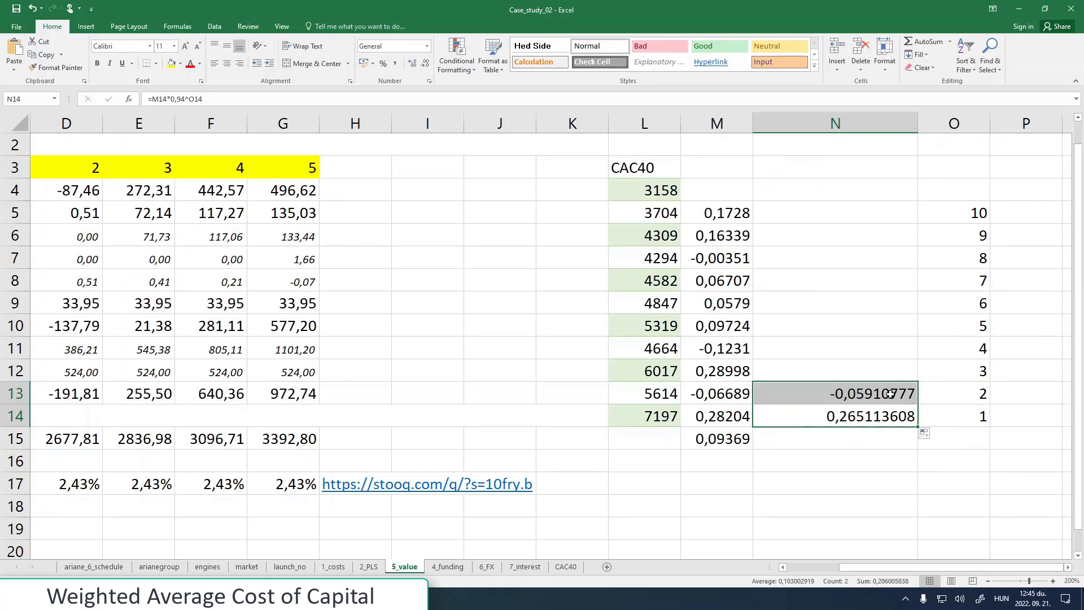
{"action": "left_click", "coordinate": [892, 395]}
{"action": "left_click", "coordinate": [204, 99]}
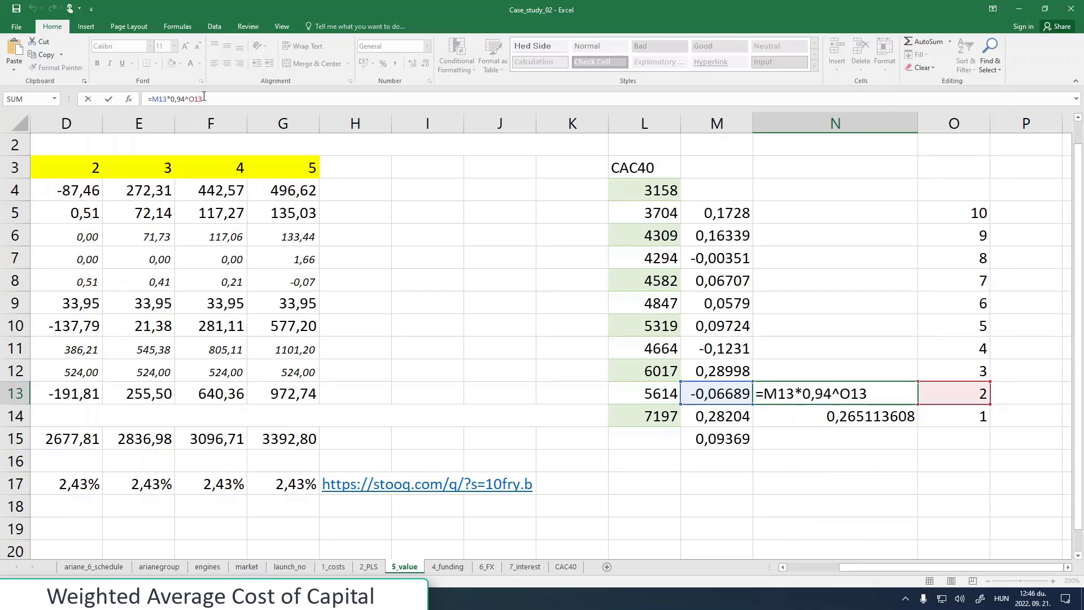
{"action": "left_click", "coordinate": [109, 98]}
{"action": "left_click_drag", "start_coordinate": [918, 403], "coordinate": [905, 213]}
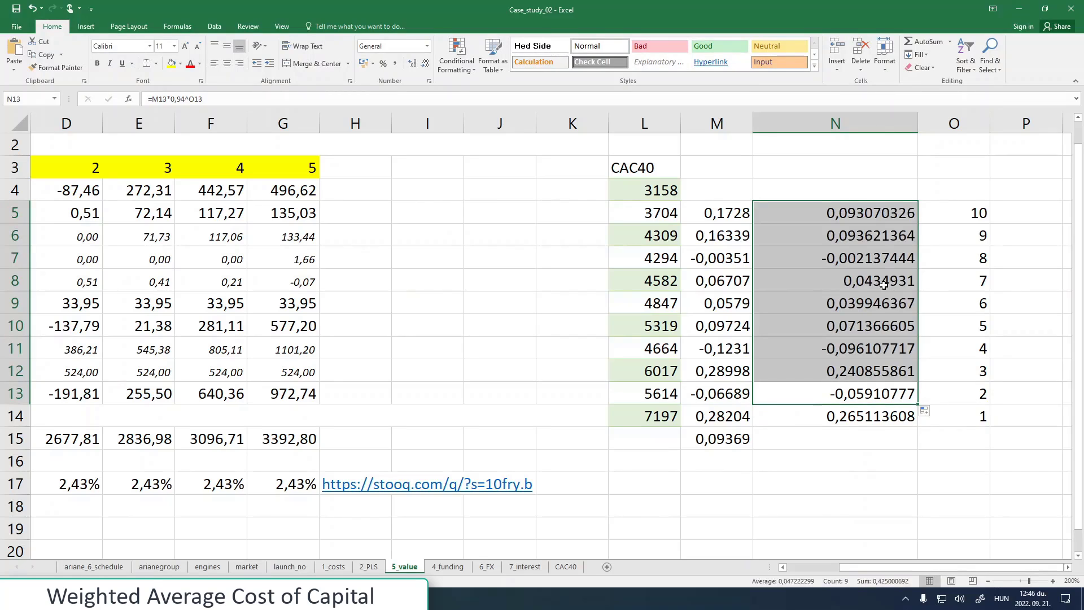
{"action": "left_click", "coordinate": [735, 214]}
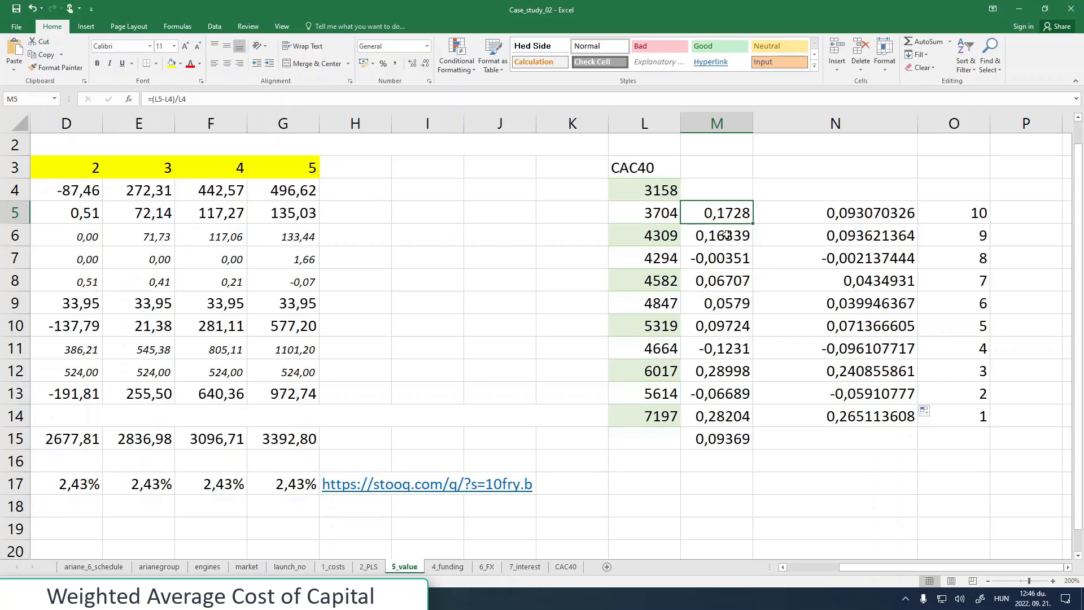
{"action": "left_click", "coordinate": [820, 215]}
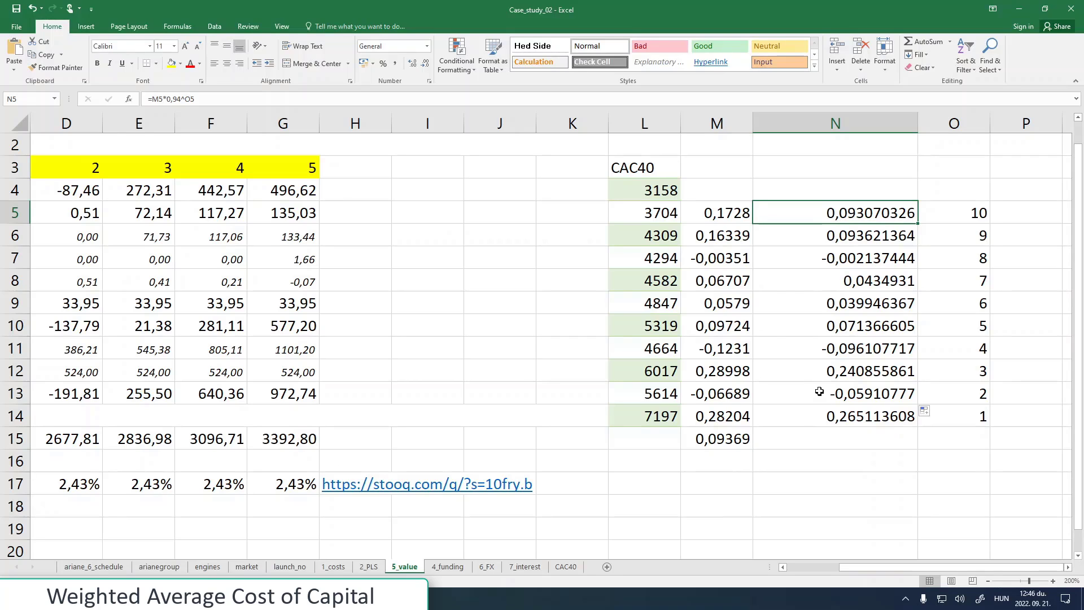
- Copy the average formula from M15 into N15 to average the weighted returns in N5:N14, and compare it with the unweighted column
{"action": "left_click", "coordinate": [834, 434]}
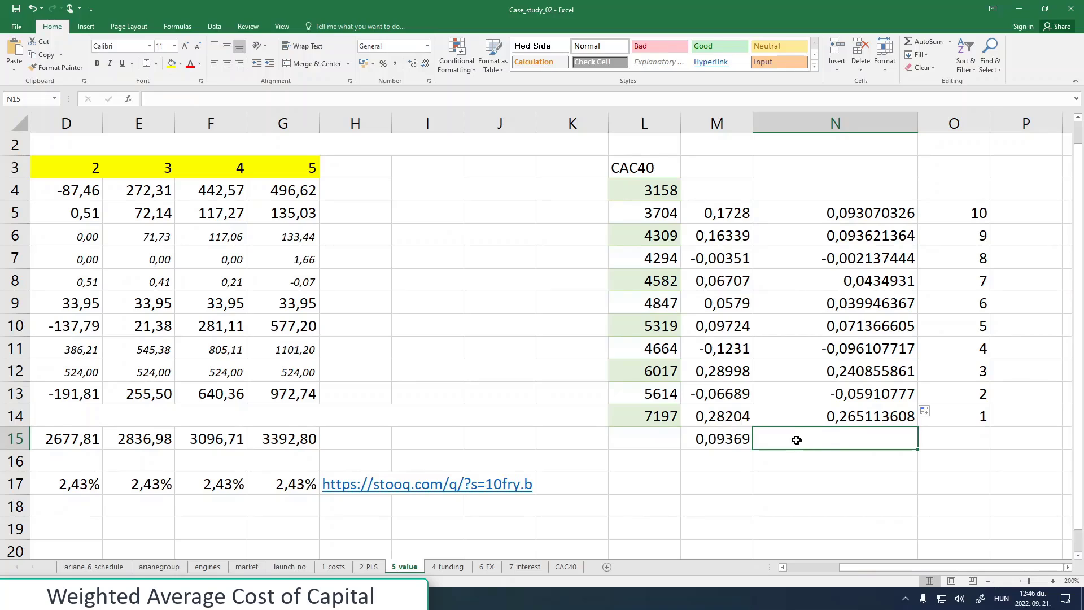
{"action": "left_click", "coordinate": [726, 443]}
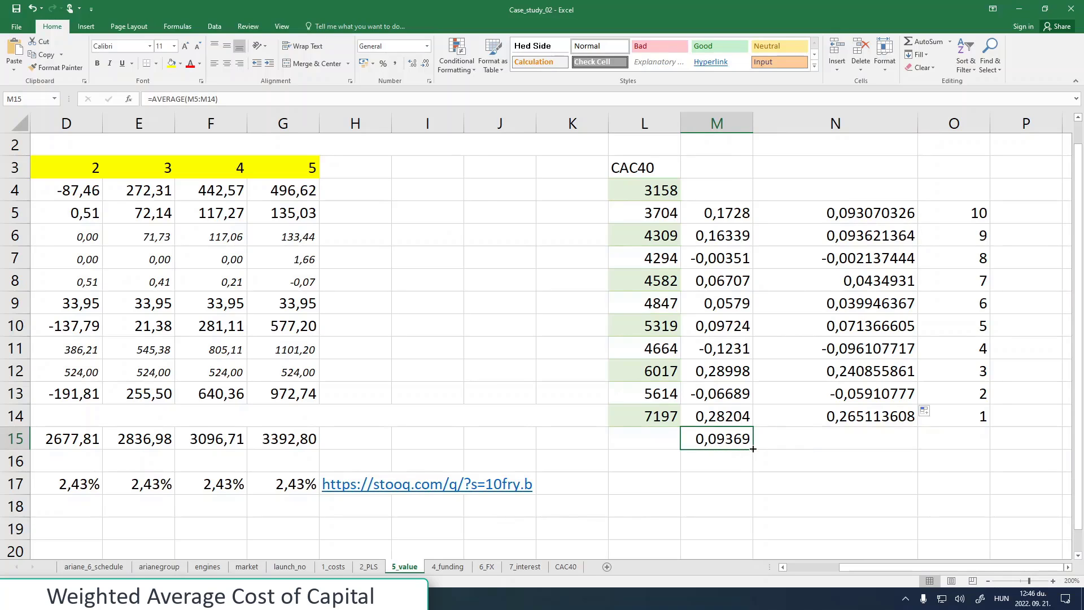
{"action": "left_click_drag", "start_coordinate": [751, 450], "coordinate": [822, 462]}
{"action": "left_click", "coordinate": [832, 438]}
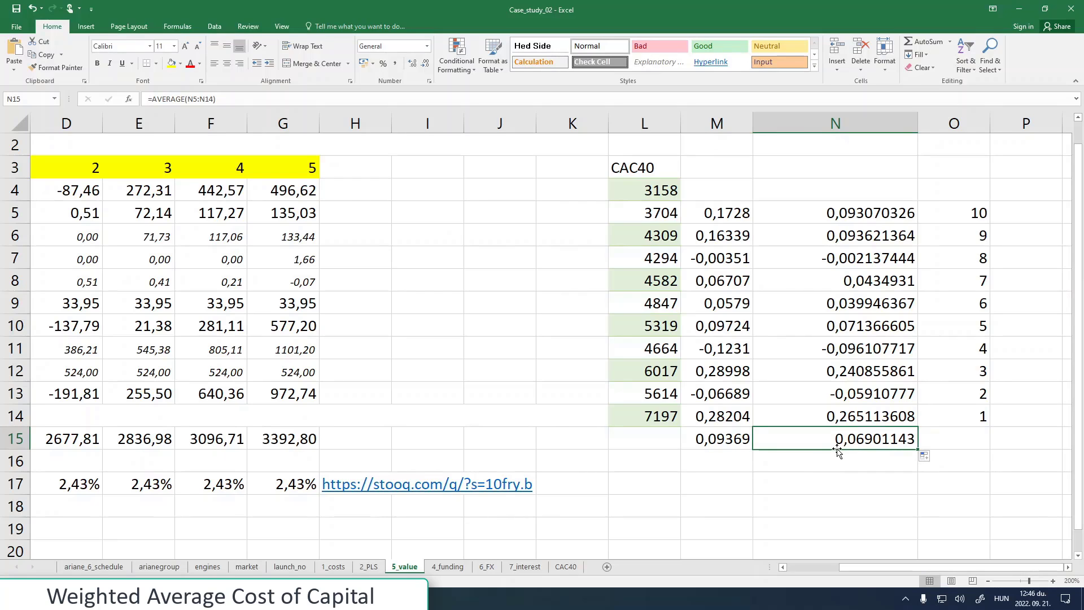
{"action": "left_click", "coordinate": [711, 441]}
{"action": "left_click", "coordinate": [704, 213]}
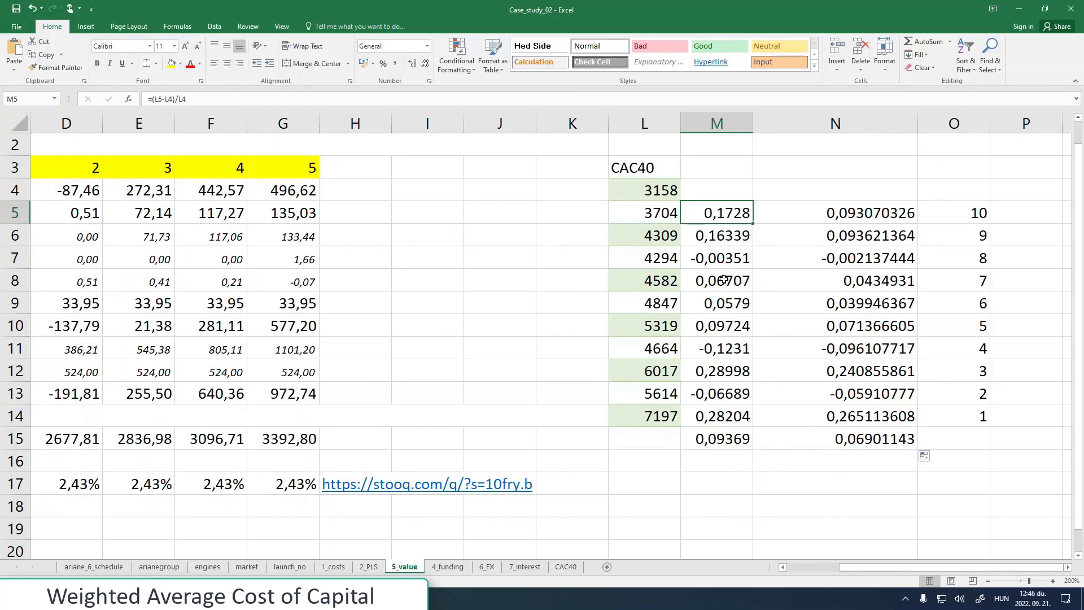
- Format the weighted average return in N15 as a percentage with two decimal places and make it bold
{"action": "left_click", "coordinate": [824, 433]}
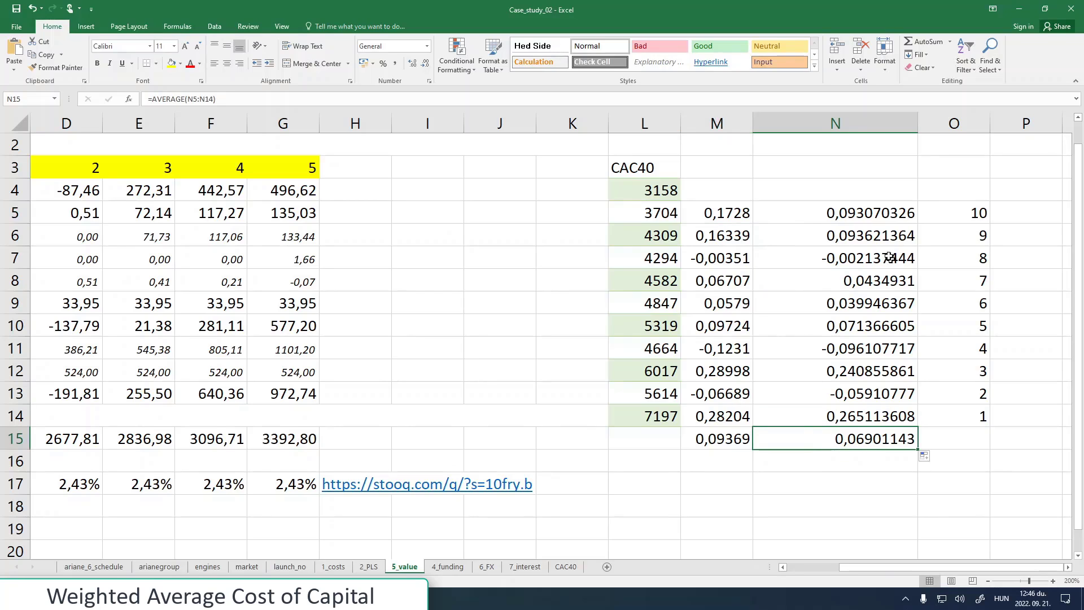
{"action": "right_click", "coordinate": [815, 439]}
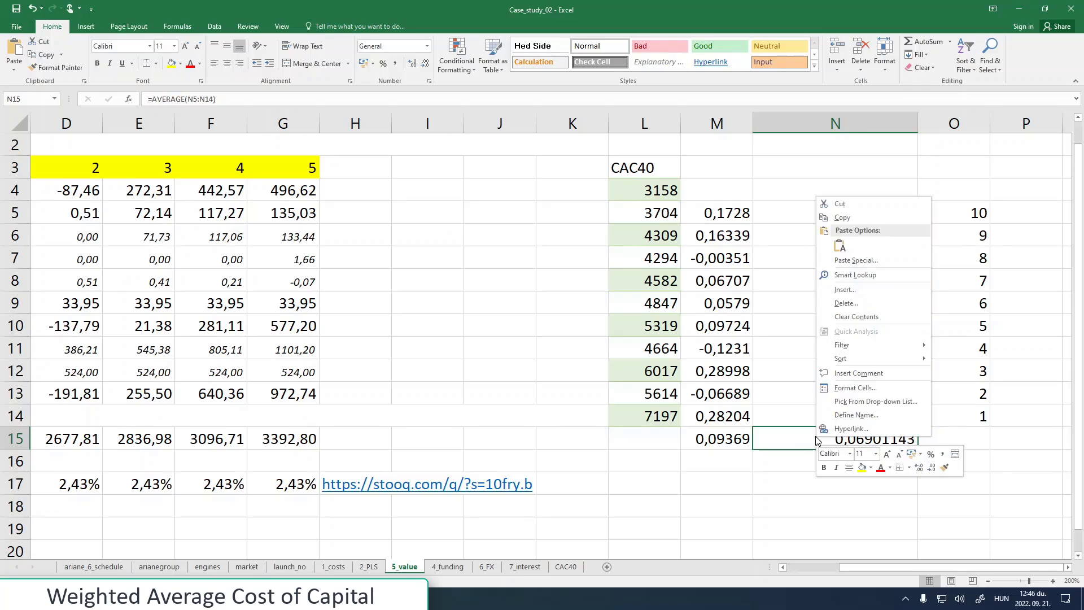
{"action": "left_click", "coordinate": [853, 386]}
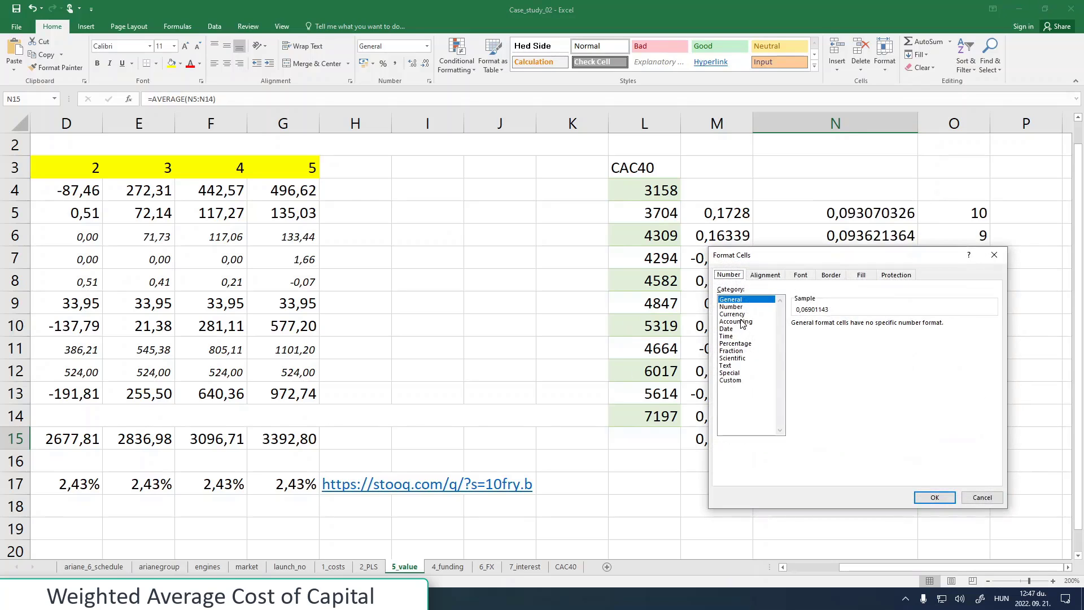
{"action": "left_click", "coordinate": [736, 343]}
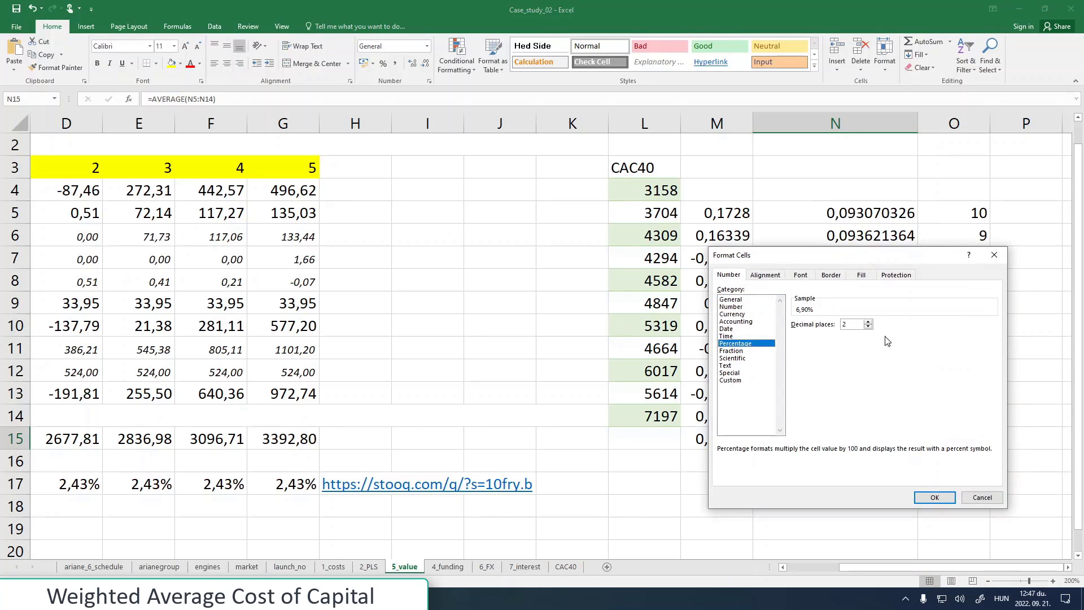
{"action": "left_click", "coordinate": [934, 497]}
{"action": "left_click", "coordinate": [833, 476]}
{"action": "left_click", "coordinate": [865, 431]}
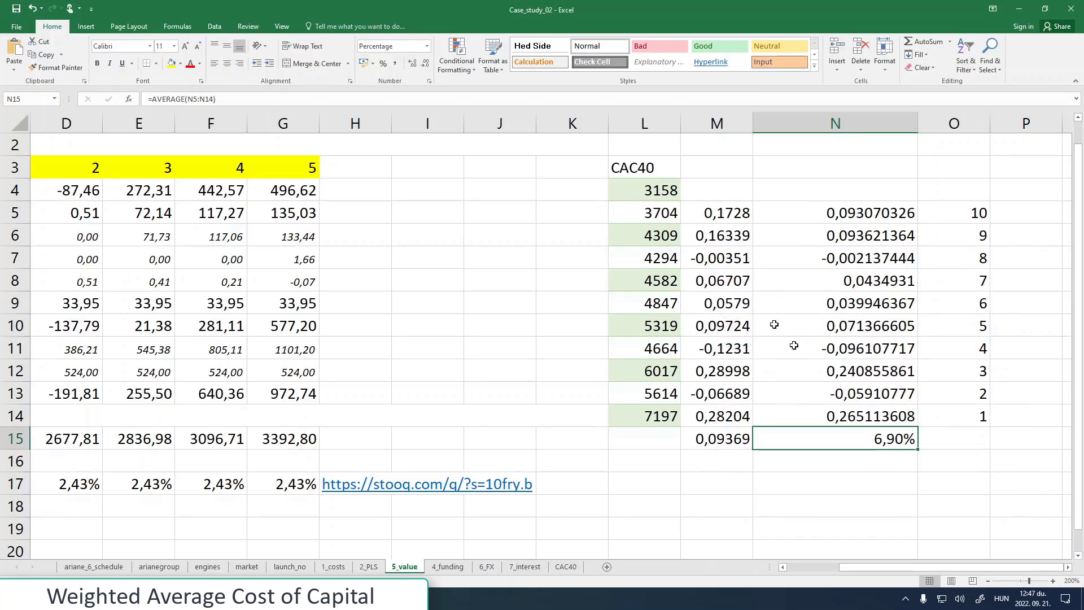
{"action": "left_click", "coordinate": [97, 64]}
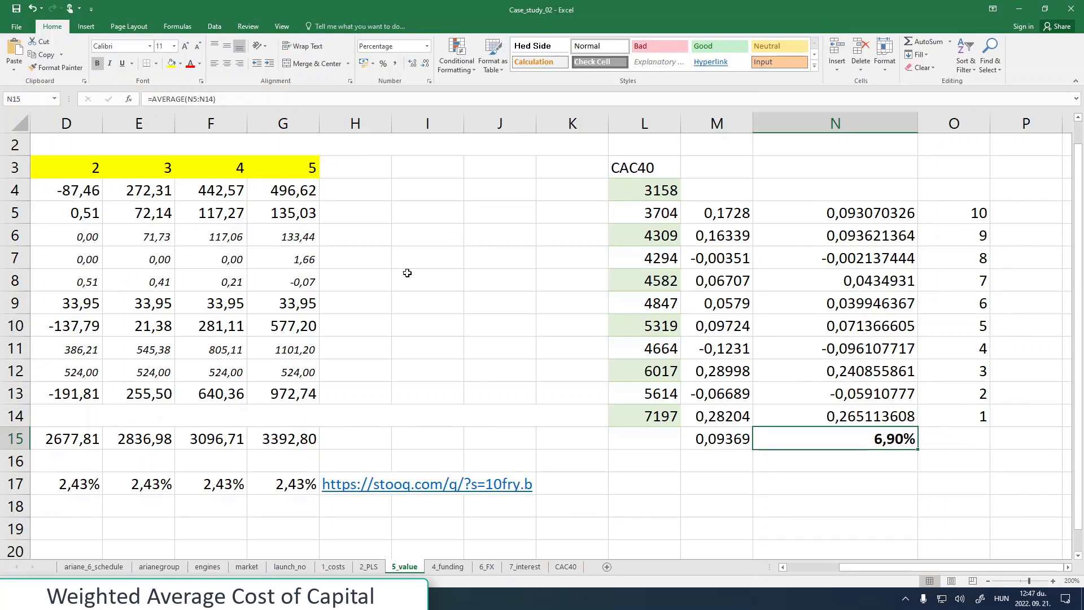
- Label the average row r_m in L15 and make the label bold
{"action": "left_click", "coordinate": [633, 434]}
{"action": "type", "text": "r_m"}
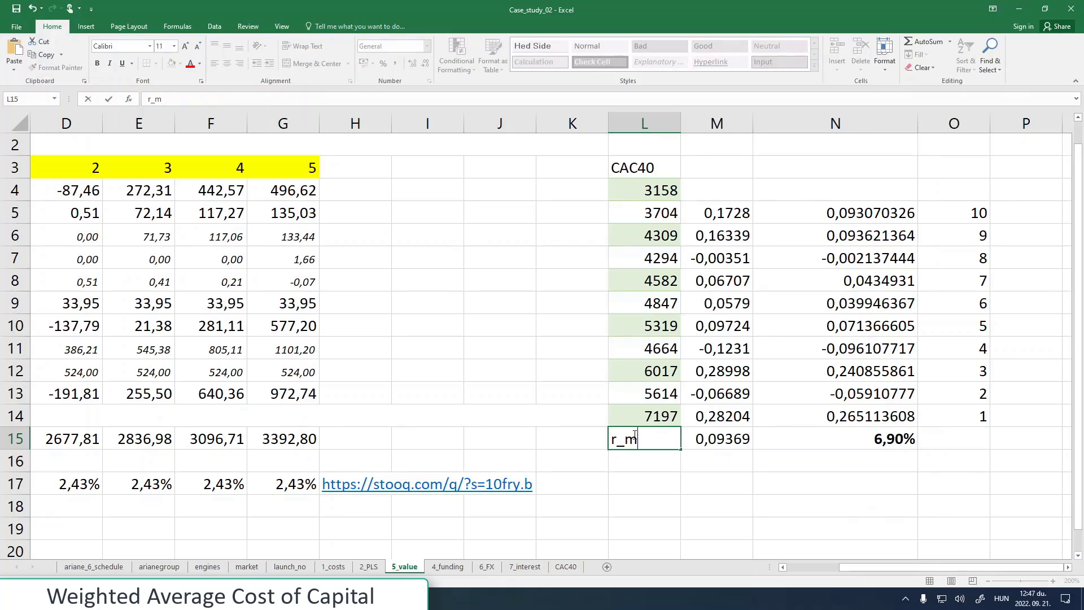
{"action": "key", "text": "Return"}
{"action": "left_click", "coordinate": [634, 436]}
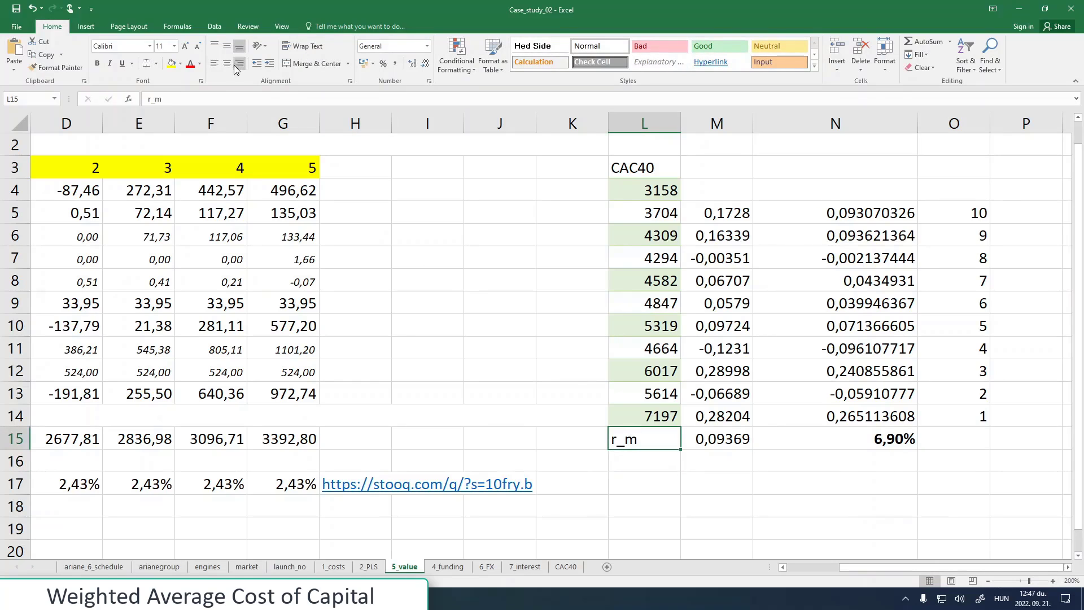
{"action": "left_click", "coordinate": [97, 63]}
{"action": "left_click", "coordinate": [719, 484]}
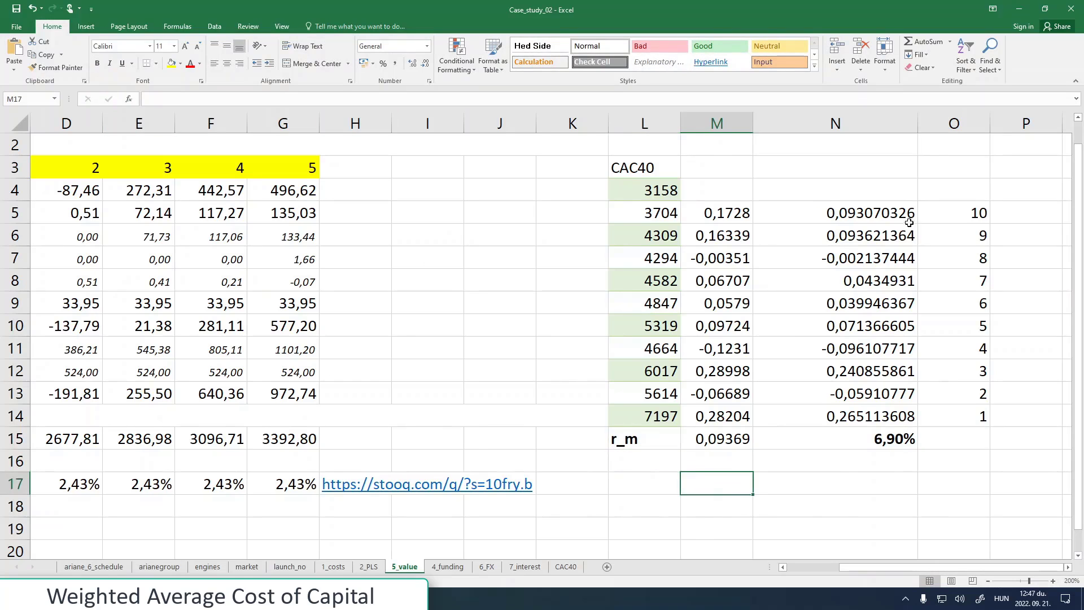
- Add the column headers "time" in O4 and "exponental reduction" in N4
{"action": "left_click", "coordinate": [926, 192]}
{"action": "type", "text": "time"}
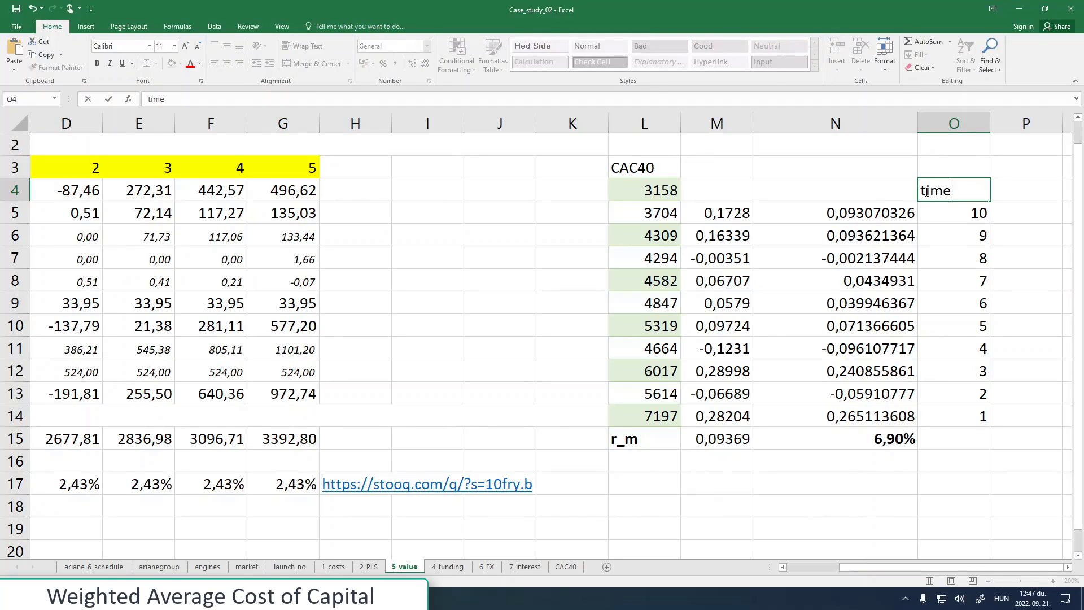
{"action": "left_click", "coordinate": [814, 193]}
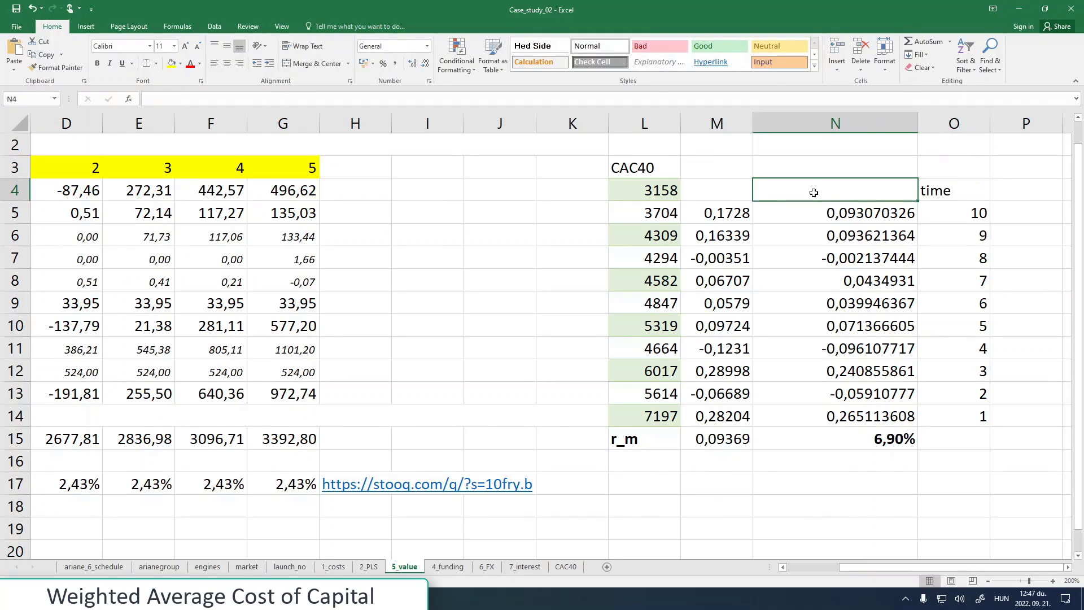
{"action": "type", "text": "exponent"}
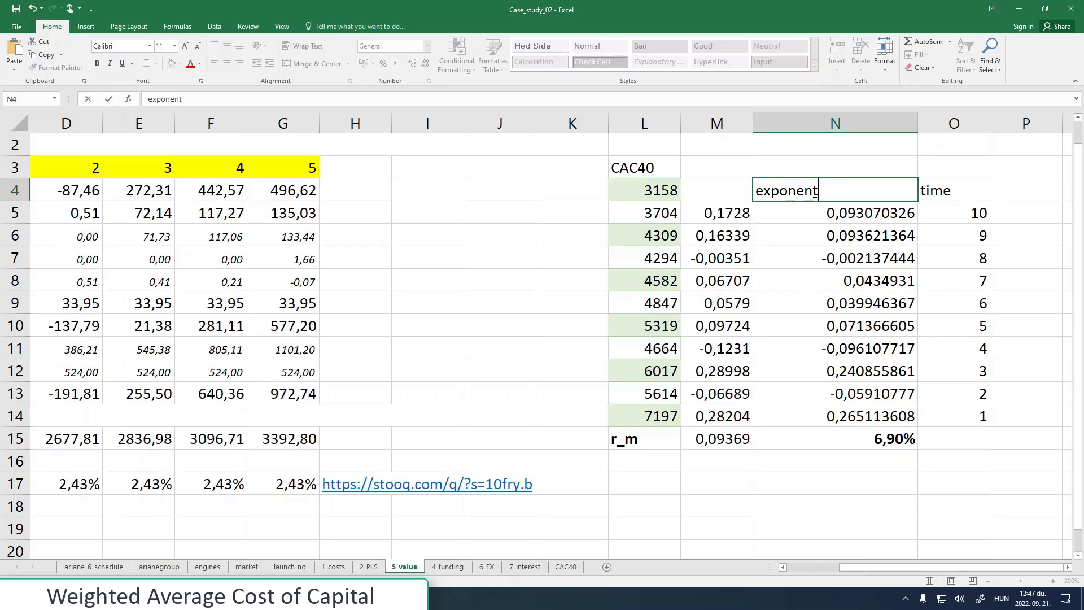
{"action": "type", "text": "al reduction"}
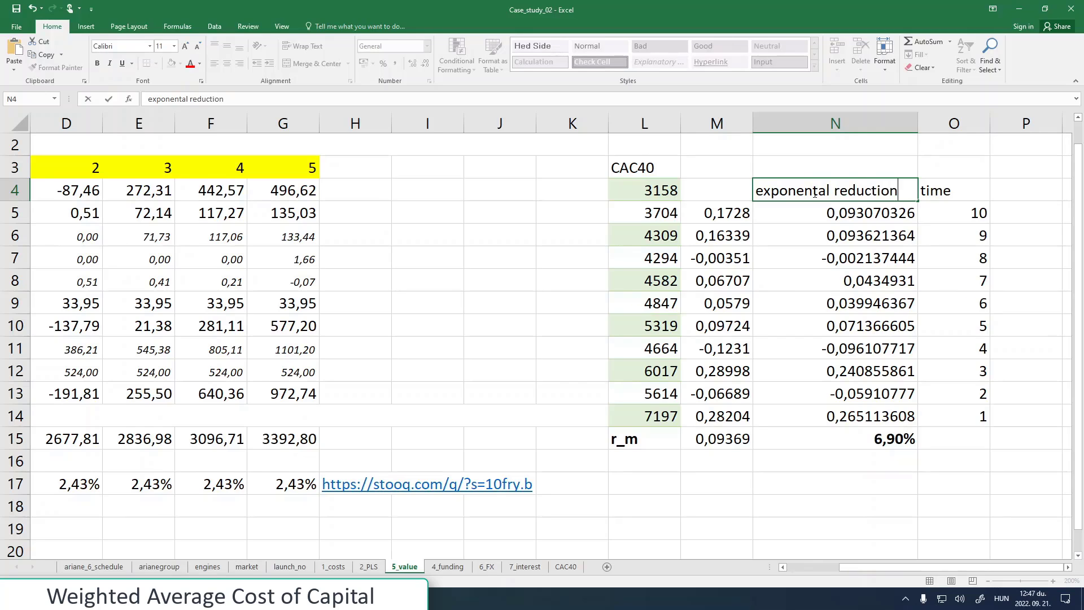
{"action": "key", "text": "Return"}
{"action": "left_click", "coordinate": [712, 191]}
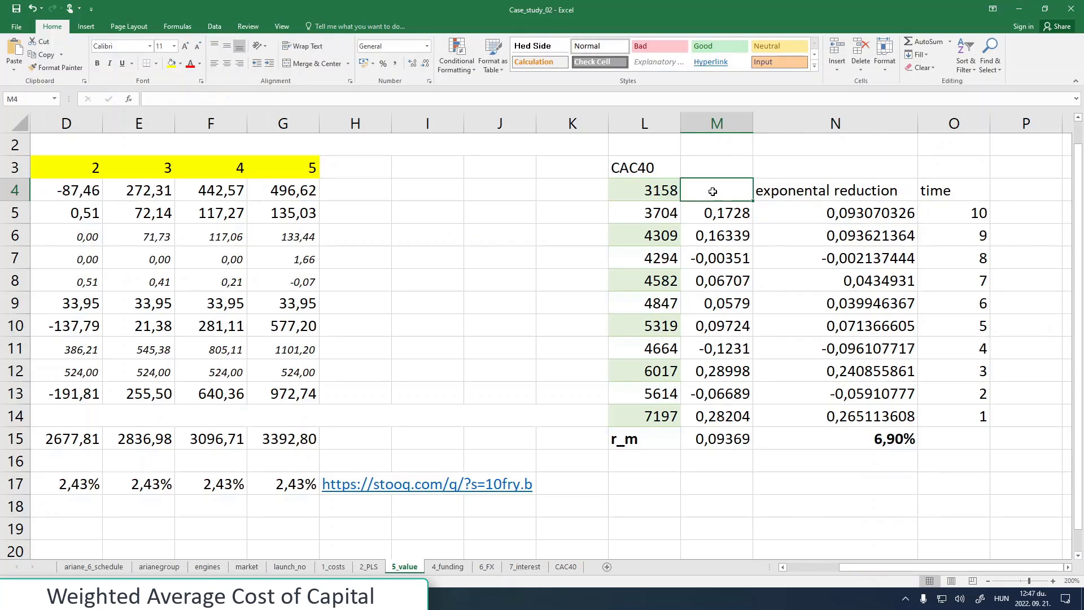
- Link the year 1 r_m CAC40 value in C18 to the weighted average return with the formula =N15
{"action": "left_click", "coordinate": [839, 437]}
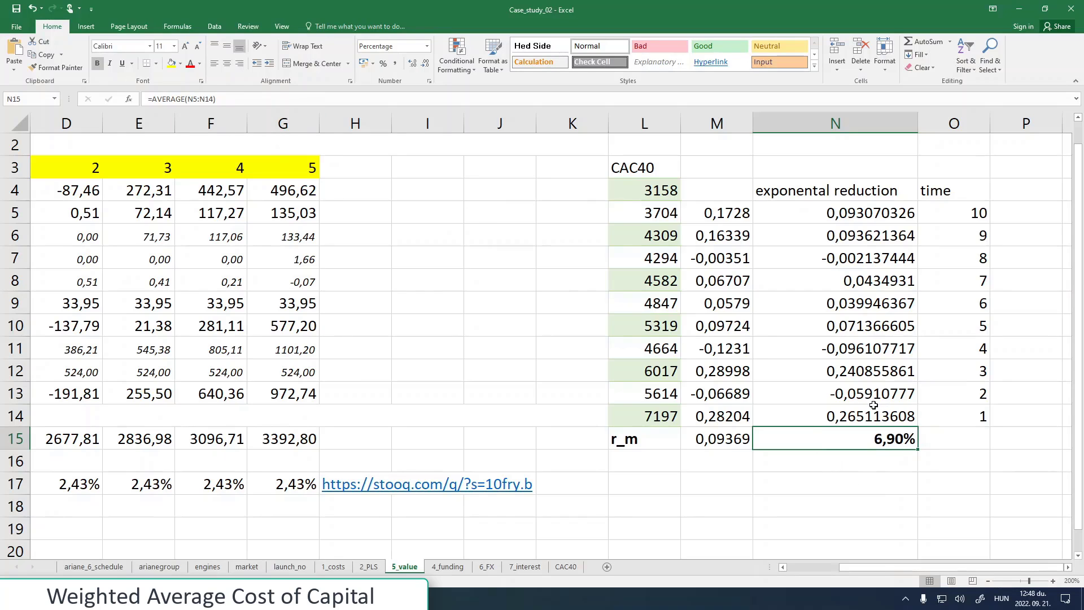
{"action": "left_click", "coordinate": [877, 408]}
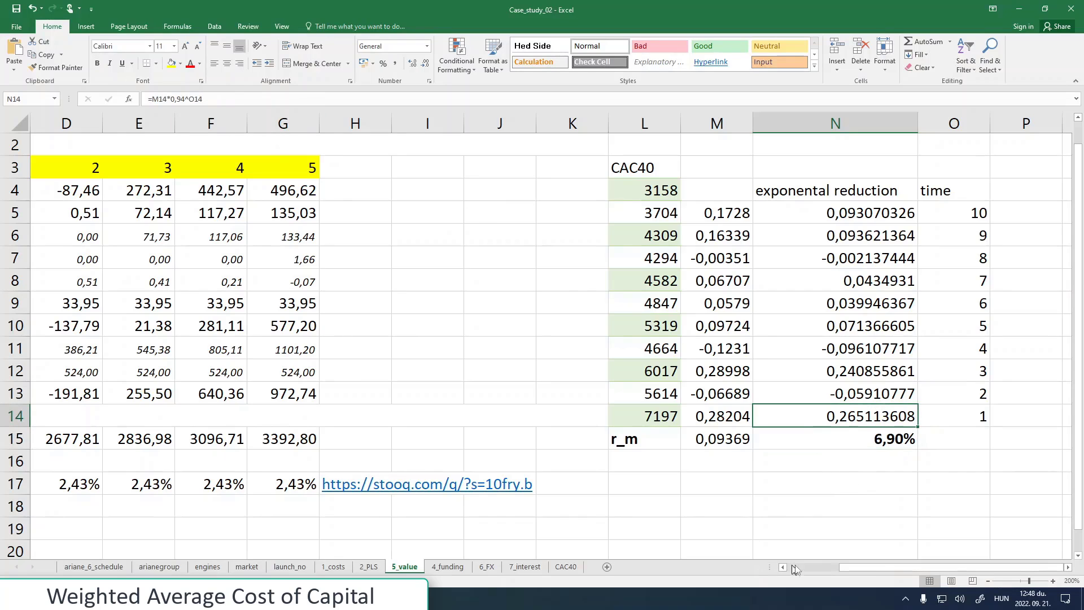
{"action": "left_click_drag", "start_coordinate": [849, 566], "coordinate": [748, 580]}
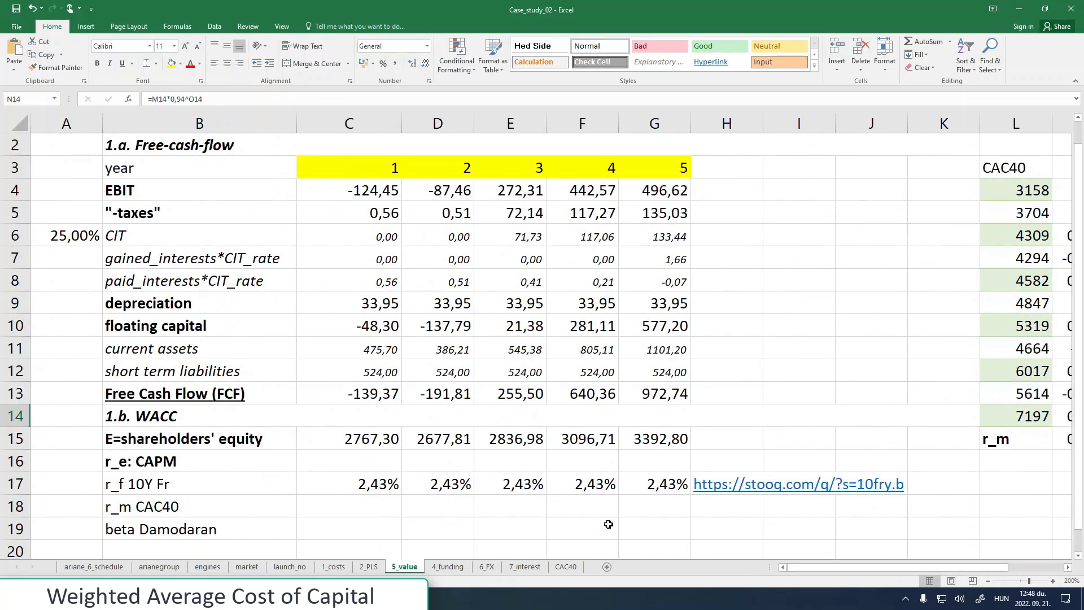
{"action": "left_click", "coordinate": [371, 507]}
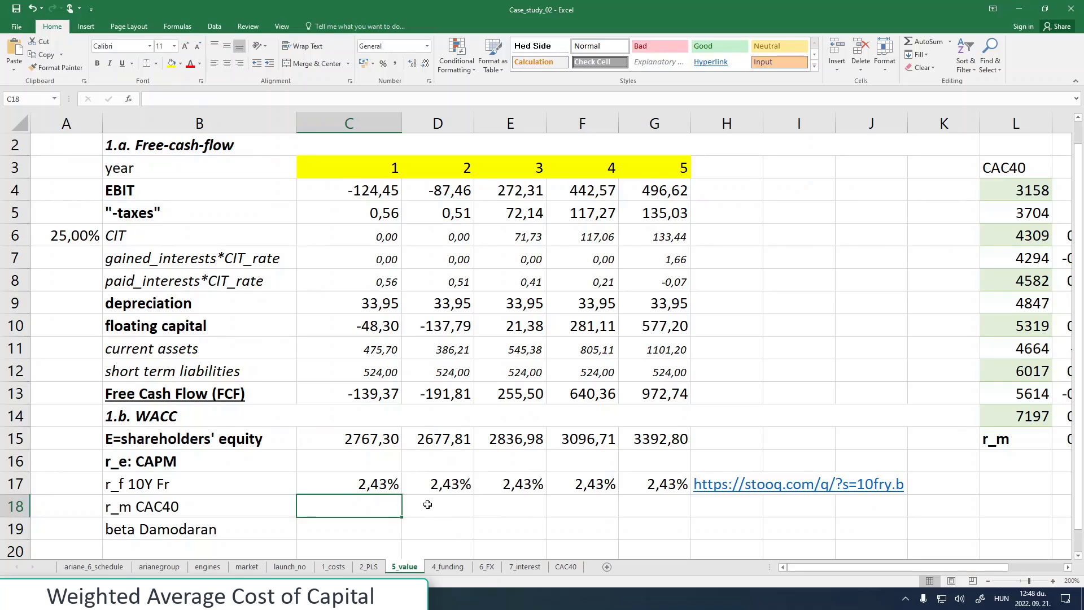
{"action": "type", "text": "="}
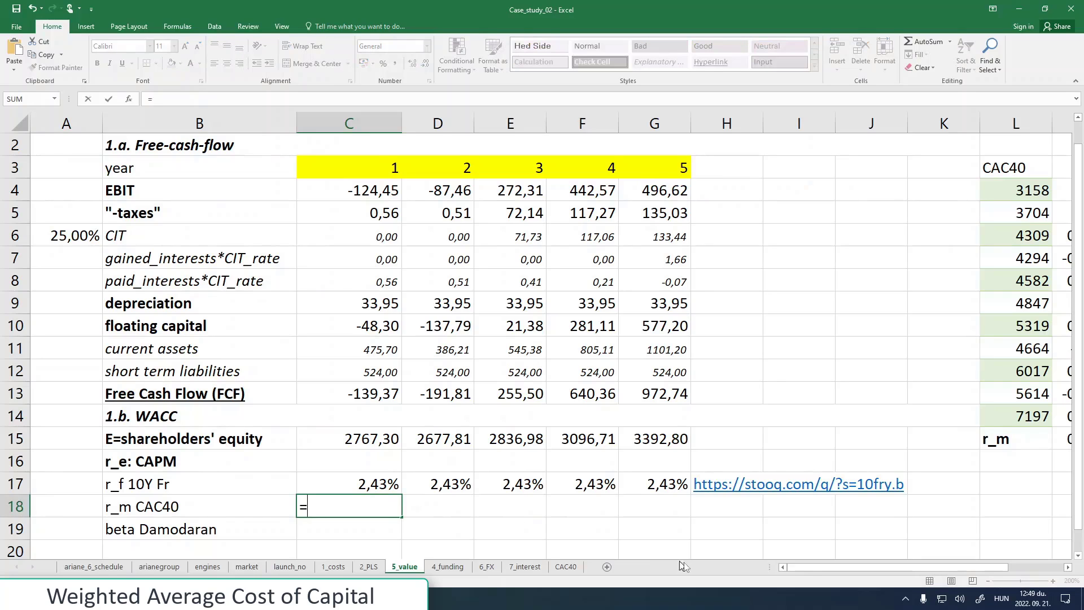
{"action": "left_click_drag", "start_coordinate": [813, 567], "coordinate": [864, 567]}
{"action": "left_click", "coordinate": [875, 444]}
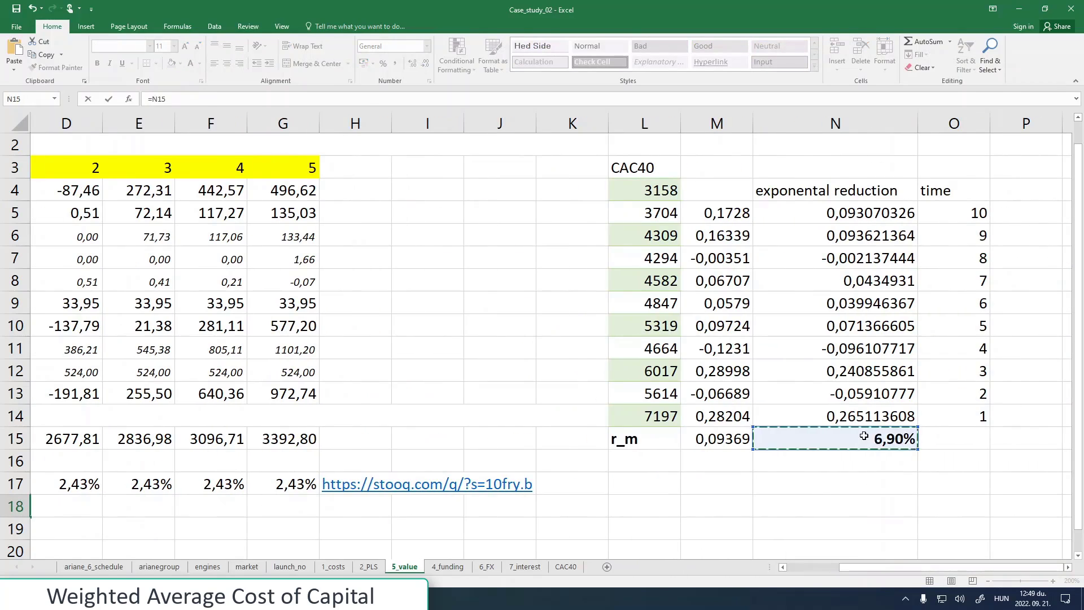
{"action": "key", "text": "Return"}
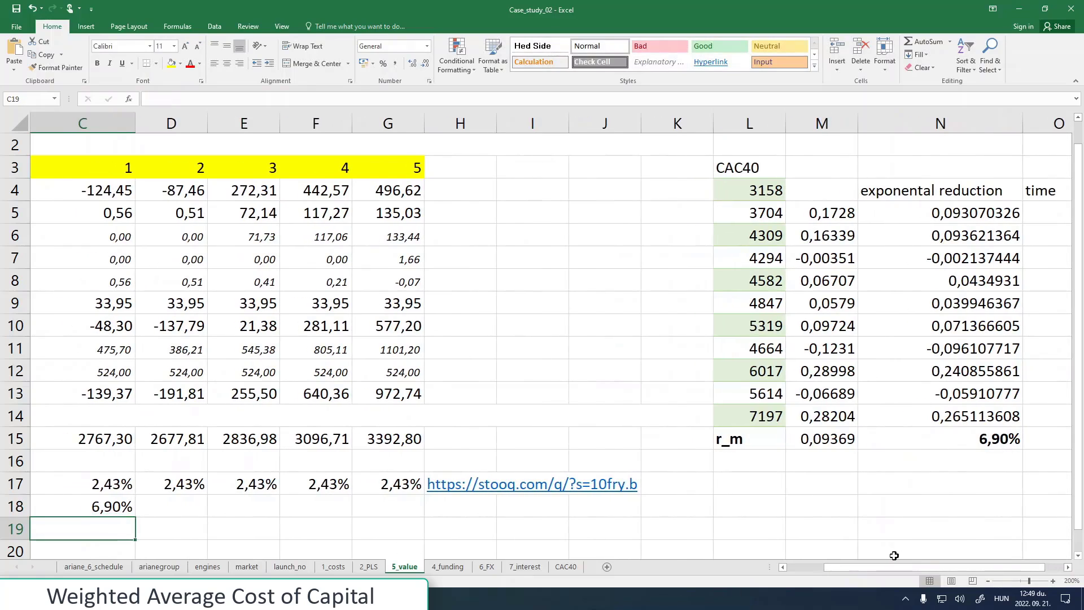
{"action": "left_click_drag", "start_coordinate": [895, 567], "coordinate": [857, 567]}
{"action": "left_click", "coordinate": [421, 507]}
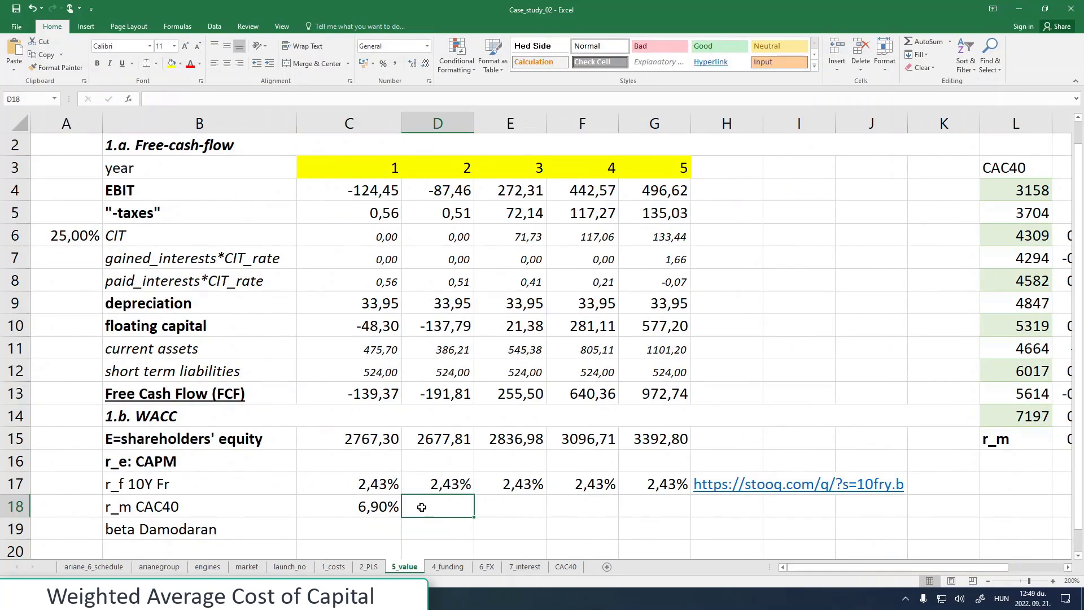
{"action": "type", "text": "="}
{"action": "key", "text": "Left"}
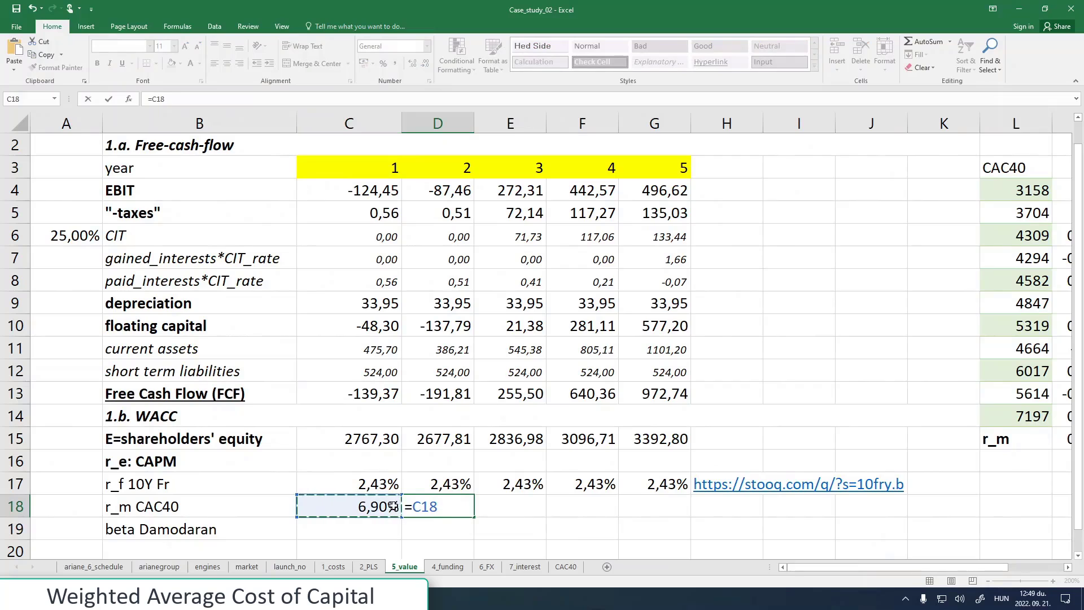
{"action": "key", "text": "BackSpace"}
{"action": "key", "text": "BackSpace"}
{"action": "key", "text": "BackSpace"}
{"action": "key", "text": "BackSpace"}
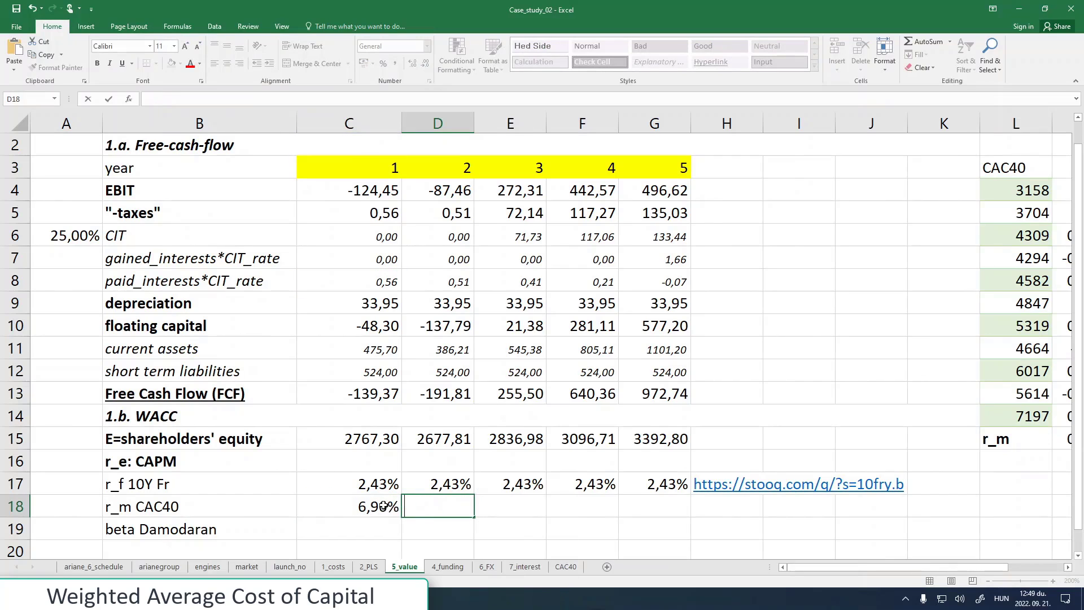
- Make the reference in C18 absolute as =$N$15 and copy the formula across through G18
{"action": "left_click", "coordinate": [386, 508]}
{"action": "left_click_drag", "start_coordinate": [173, 100], "coordinate": [127, 100]}
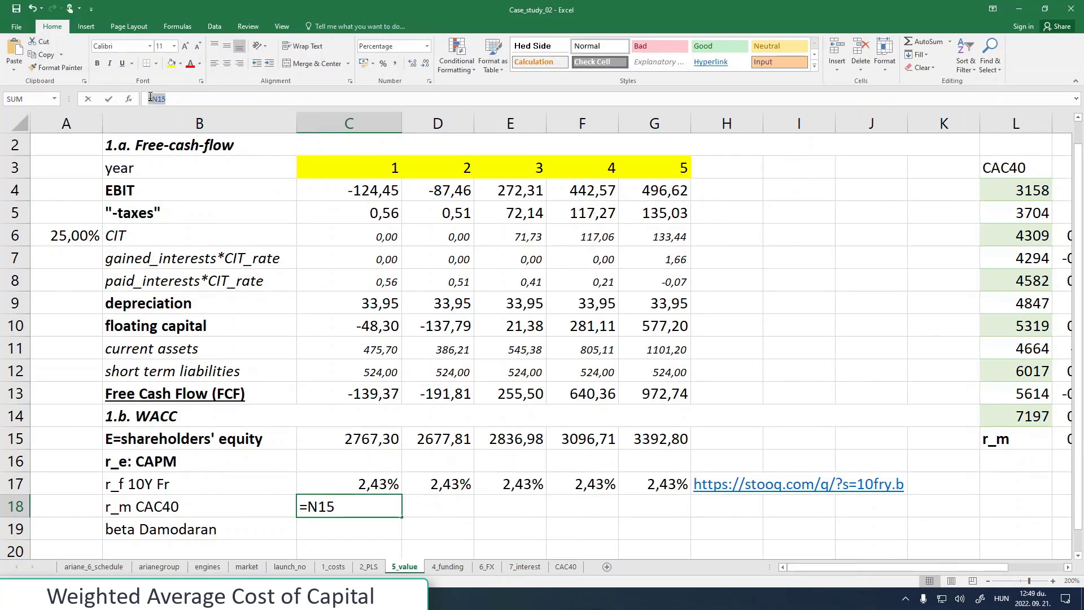
{"action": "key", "text": "F4"}
{"action": "key", "text": "Return"}
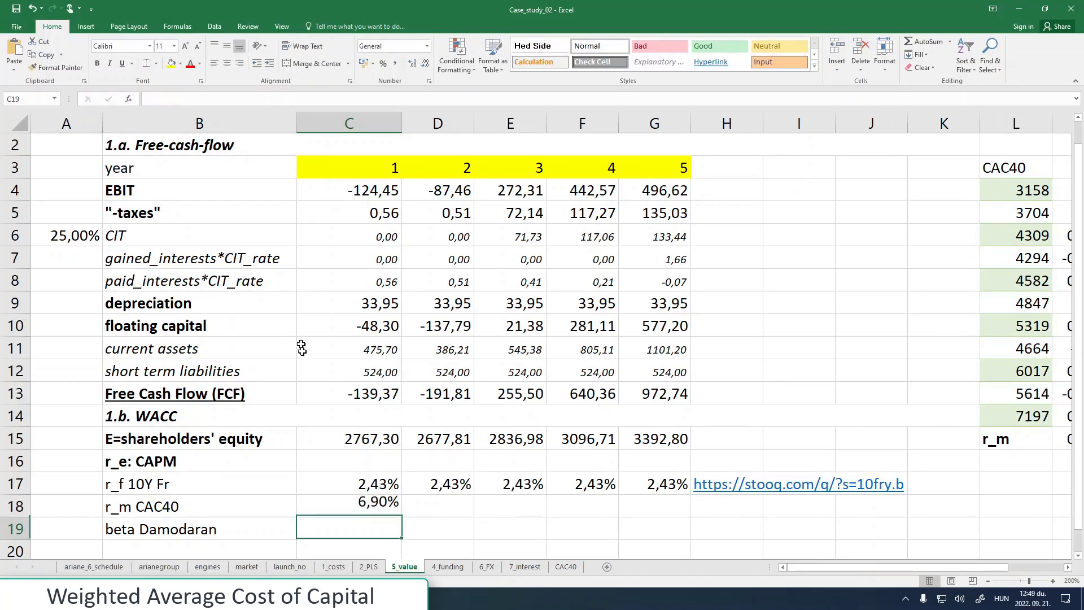
{"action": "left_click", "coordinate": [388, 511]}
{"action": "left_click_drag", "start_coordinate": [401, 516], "coordinate": [658, 511]}
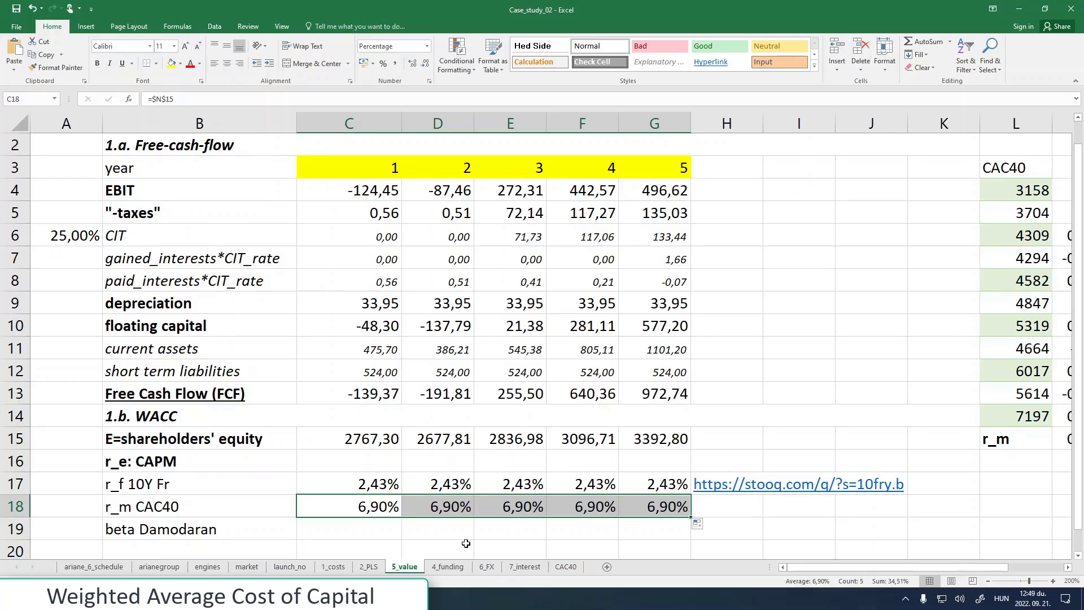
- Select the year 1 beta Damodaran cell C19, switch to the browser, and open the Damodaran database link in the lecture notes
{"action": "left_click", "coordinate": [340, 540]}
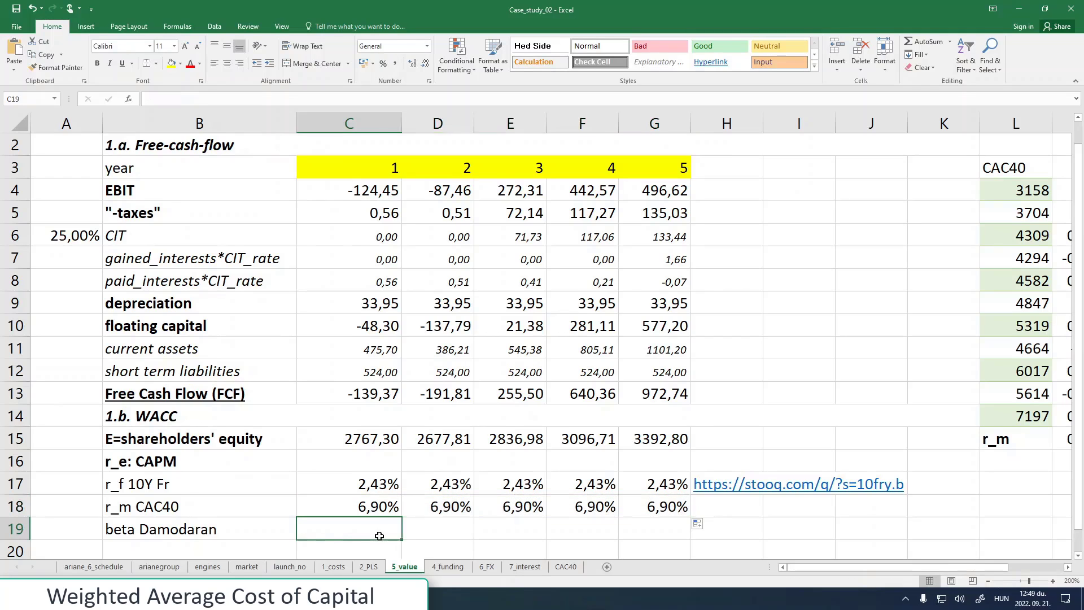
{"action": "scroll", "coordinate": [379, 536], "scroll_direction": "down", "scroll_amount": 1}
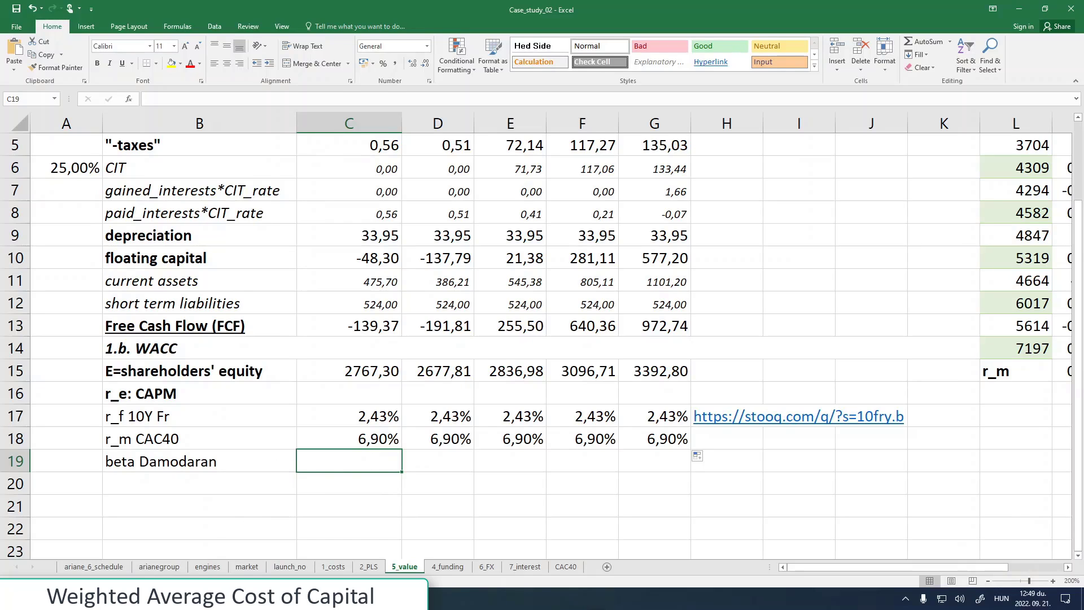
{"action": "key", "text": "alt+Tab"}
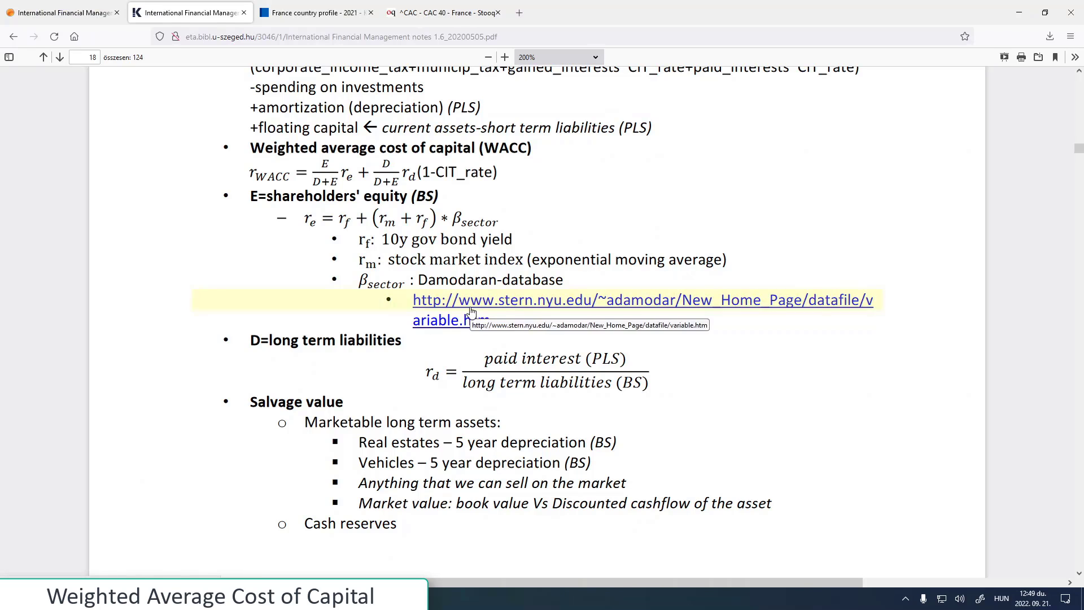
{"action": "left_click", "coordinate": [502, 305]}
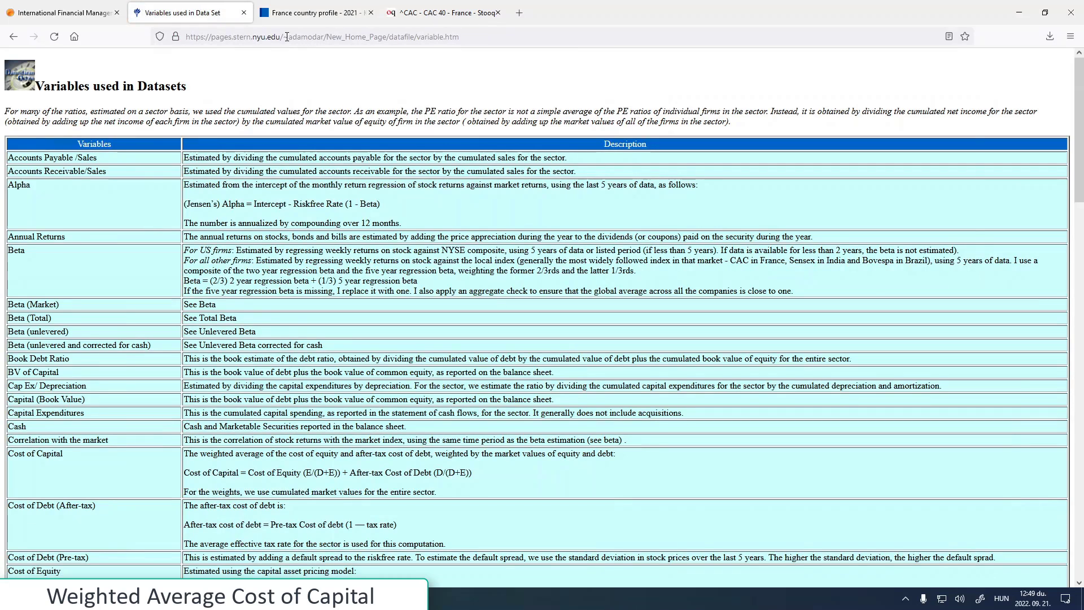
- Shorten the dataset variables page address to the stern.nyu.edu site root and load it
{"action": "left_click_drag", "start_coordinate": [283, 36], "coordinate": [507, 36]}
{"action": "key", "text": "BackSpace"}
{"action": "key", "text": "Return"}
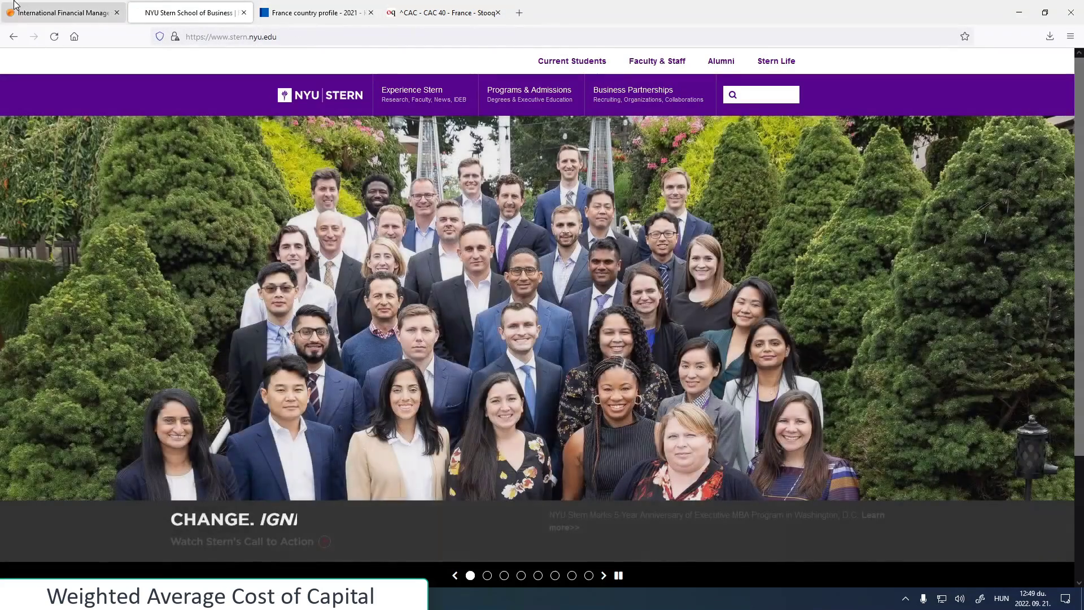
{"action": "left_click", "coordinate": [54, 13]}
{"action": "scroll", "coordinate": [427, 299], "scroll_direction": "up", "scroll_amount": 5}
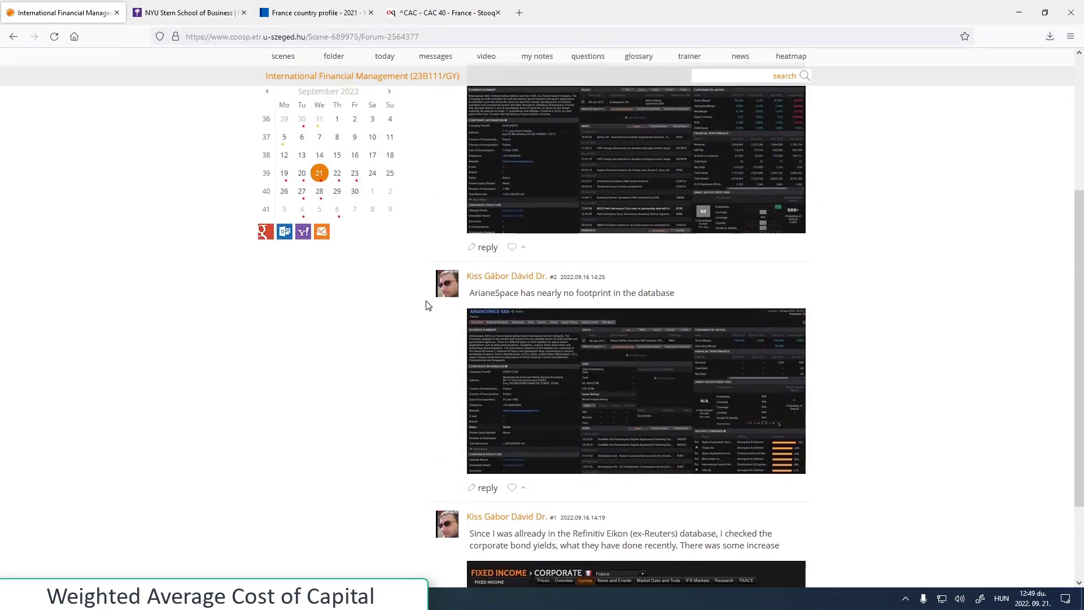
{"action": "left_click", "coordinate": [183, 7]}
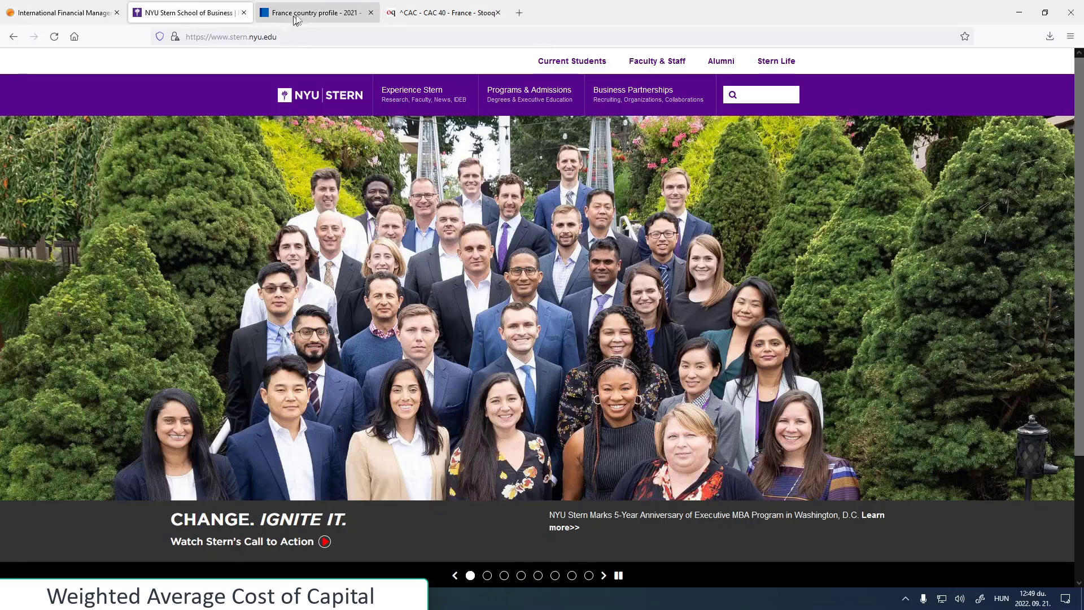
{"action": "left_click", "coordinate": [231, 35]}
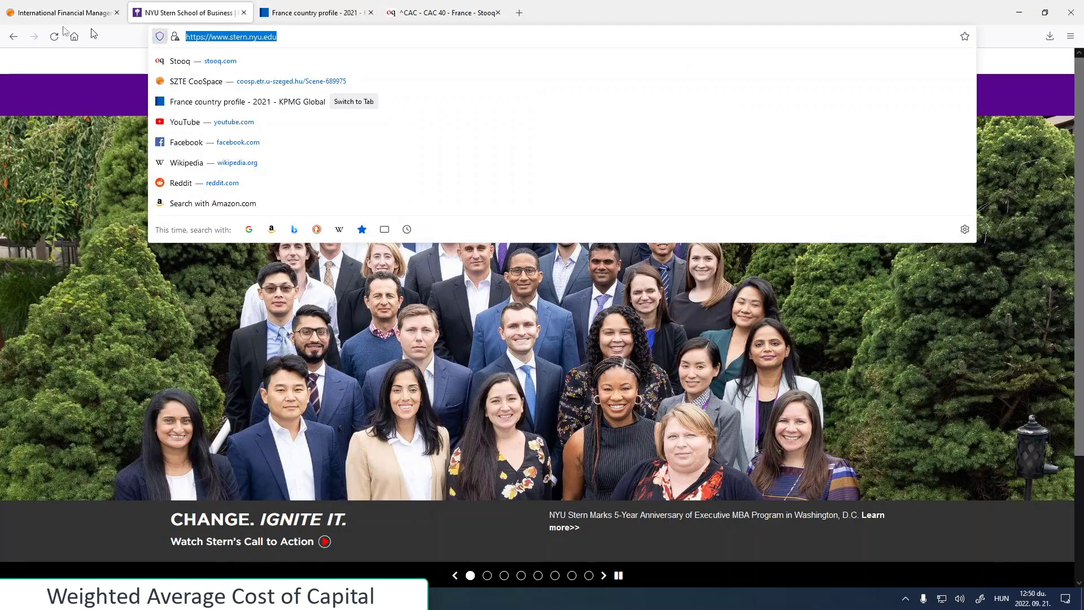
{"action": "left_click", "coordinate": [14, 37]}
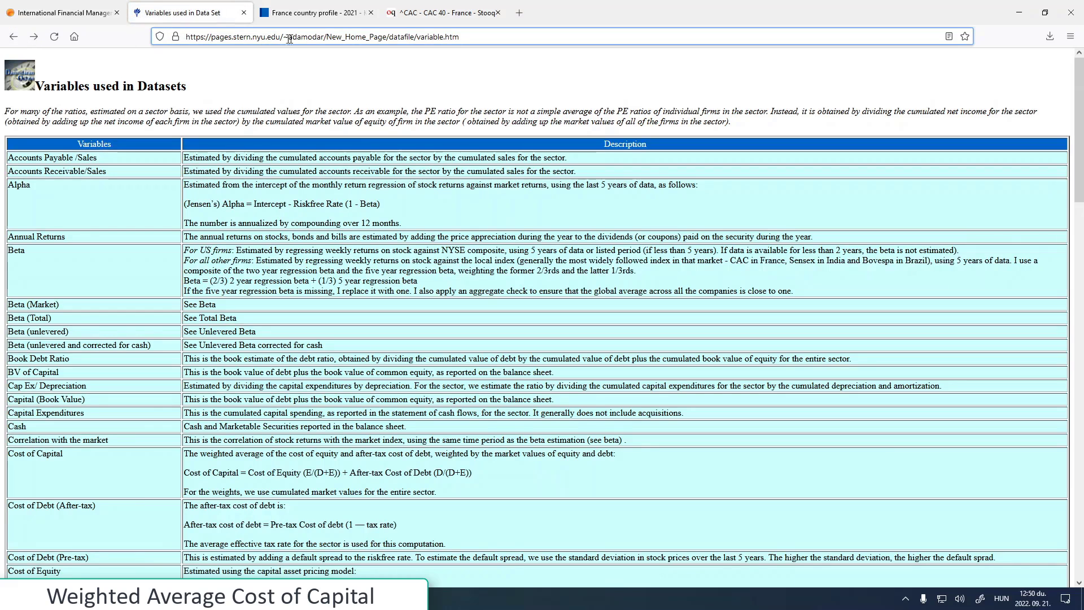
{"action": "left_click_drag", "start_coordinate": [326, 37], "coordinate": [496, 37]}
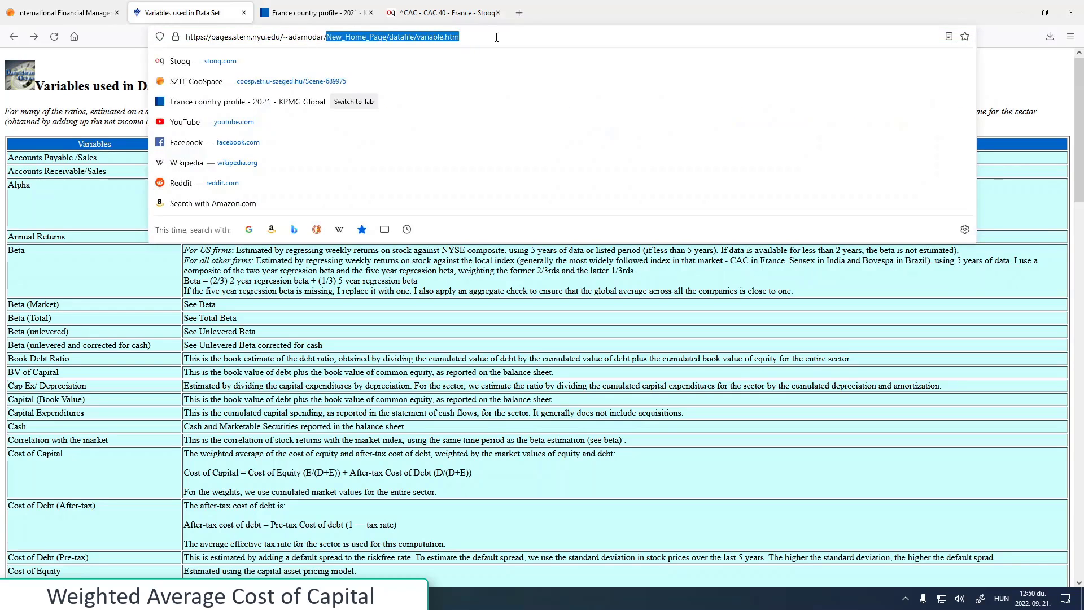
{"action": "key", "text": "BackSpace"}
{"action": "key", "text": "ctrl+a"}
{"action": "key", "text": "ctrl+c"}
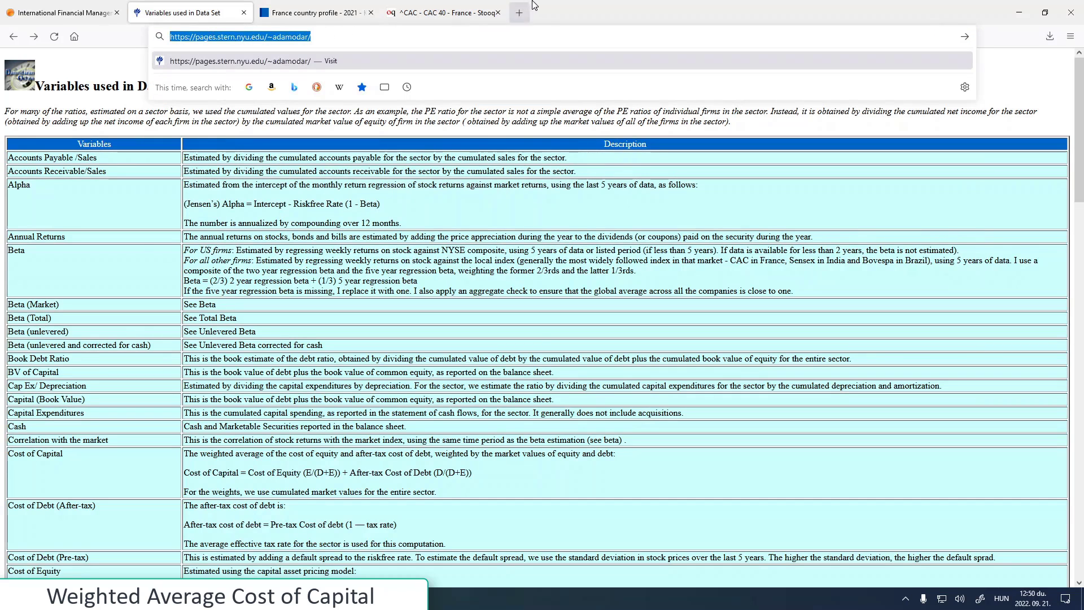
{"action": "left_click", "coordinate": [519, 12]}
{"action": "key", "text": "ctrl+v"}
{"action": "key", "text": "Return"}
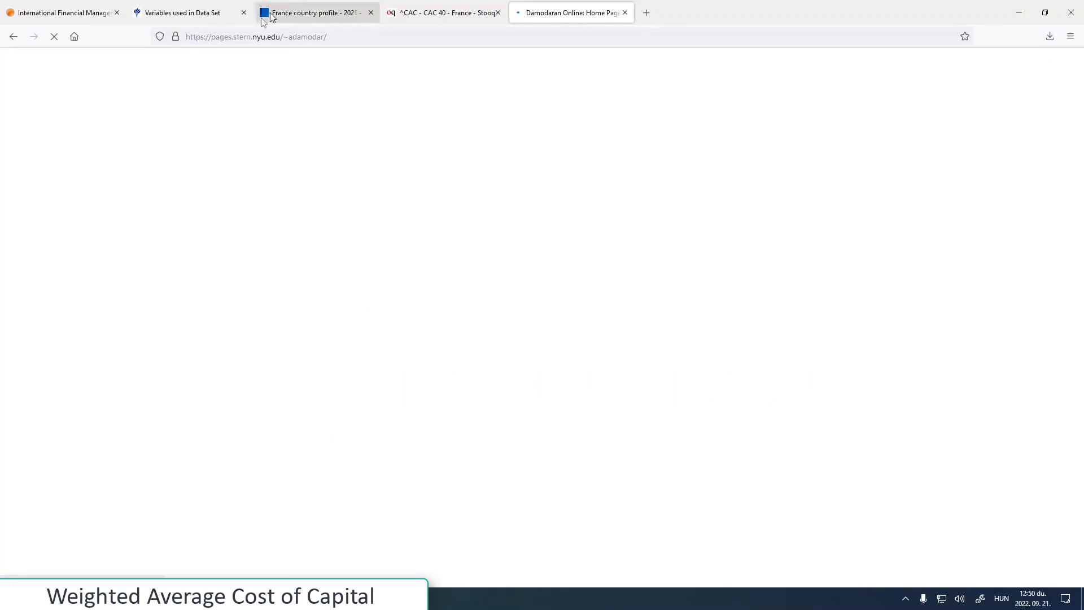
- Take the dataset variables tab back to the lecture notes PDF and return to the Damodaran Online home page
{"action": "left_click", "coordinate": [189, 12]}
{"action": "left_click", "coordinate": [13, 36]}
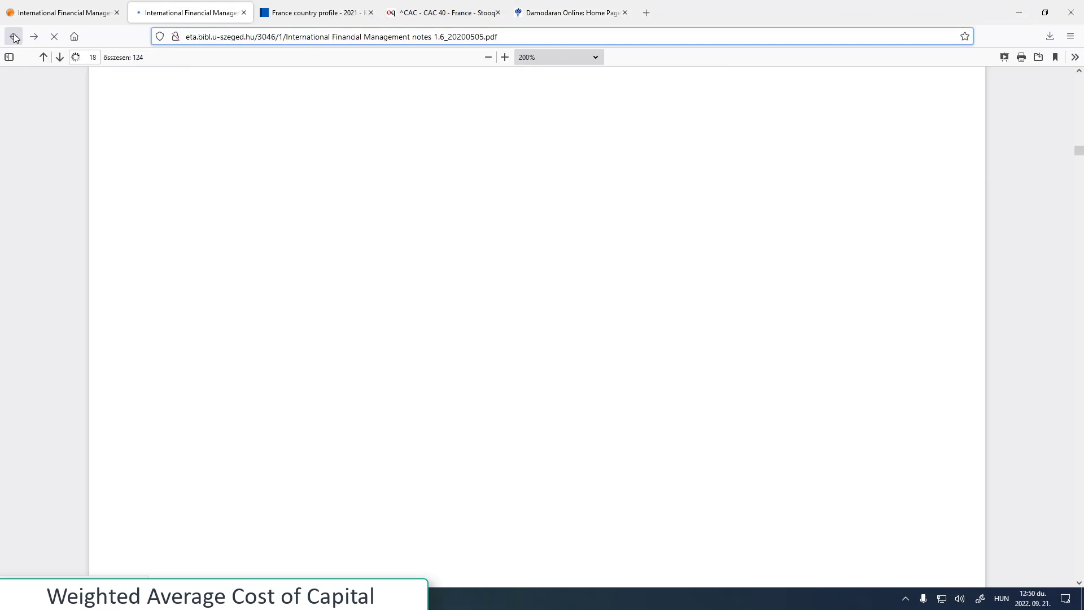
{"action": "left_click", "coordinate": [567, 12]}
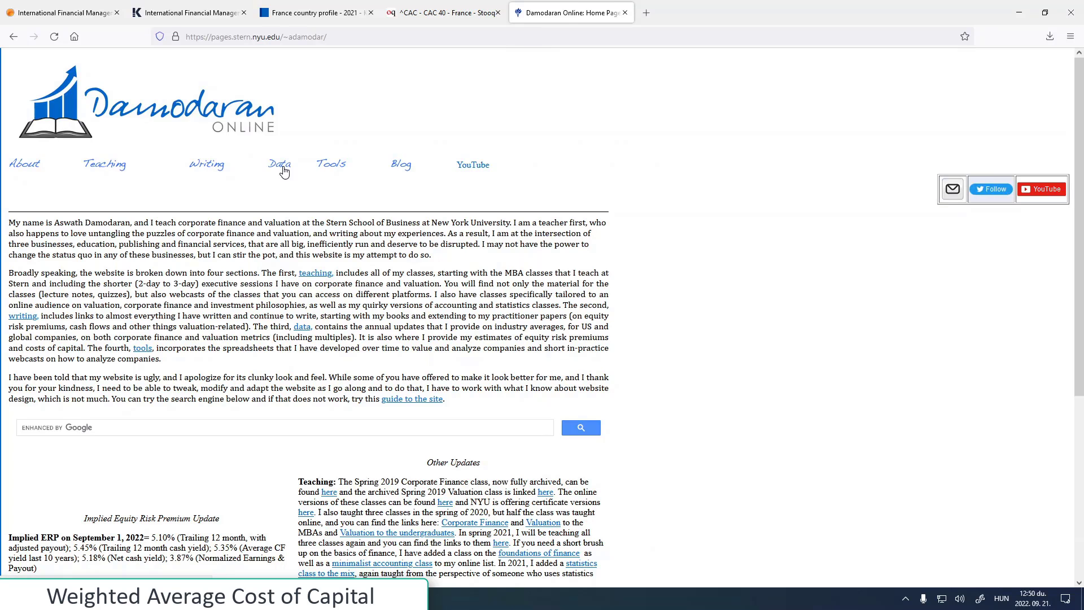
- Open the current Corporate Governance data listing on Damodaran's data page and download the Europe dataset for Total Beta By Industry Sector
{"action": "left_click", "coordinate": [281, 165]}
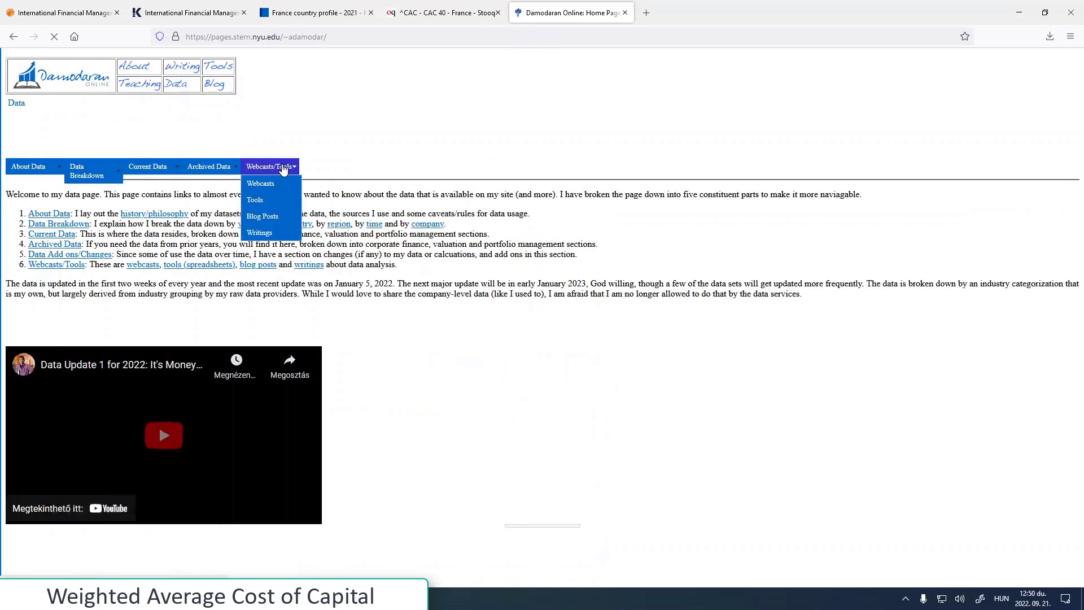
{"action": "mouse_move", "coordinate": [136, 173]}
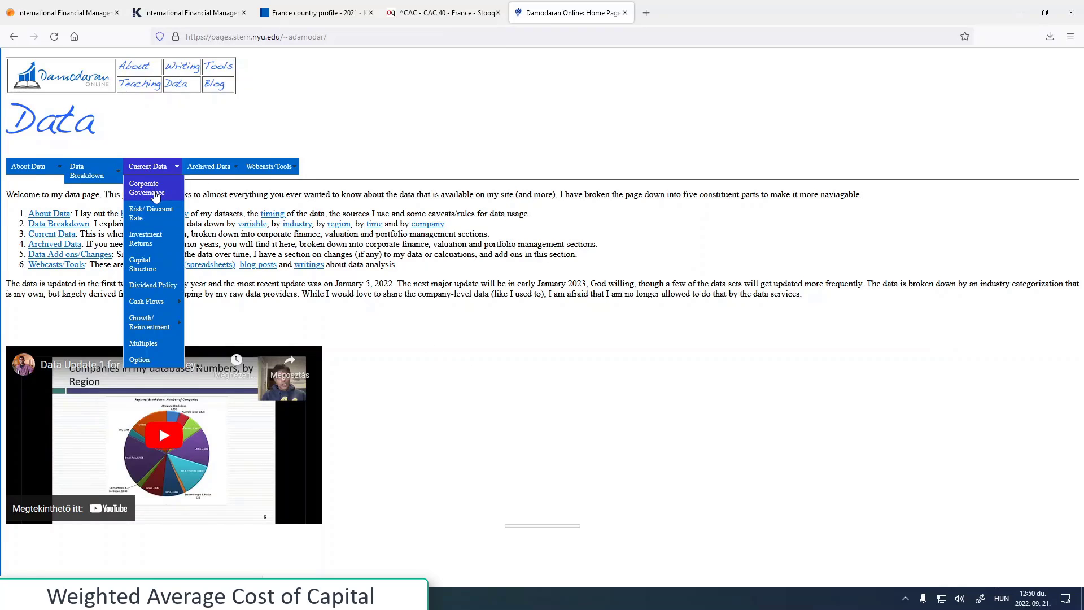
{"action": "left_click", "coordinate": [156, 195]}
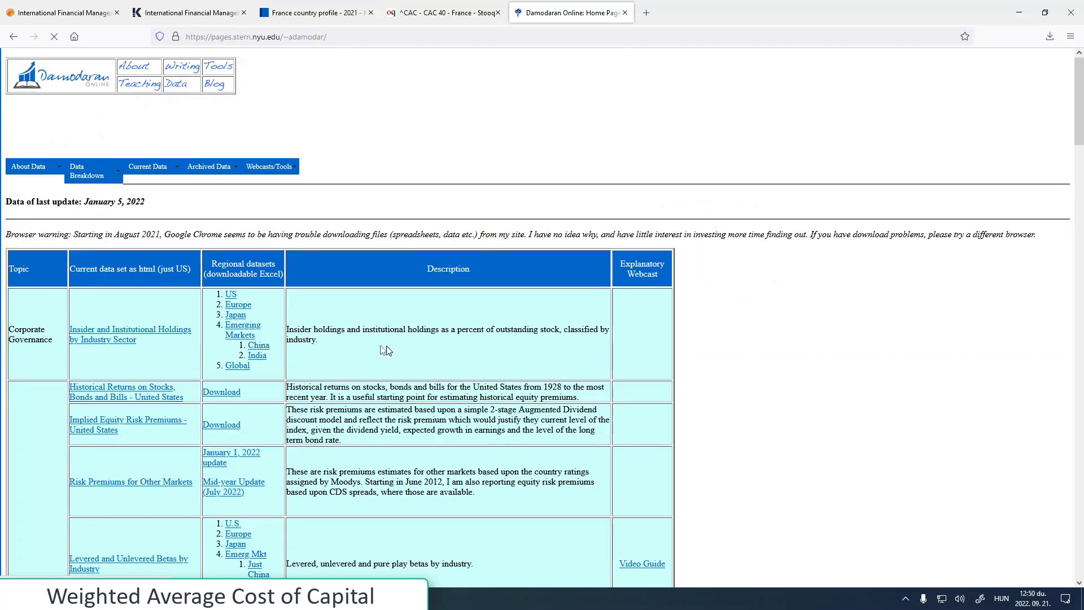
{"action": "scroll", "coordinate": [324, 363], "scroll_direction": "down", "scroll_amount": 4}
{"action": "scroll", "coordinate": [324, 363], "scroll_direction": "up", "scroll_amount": 1}
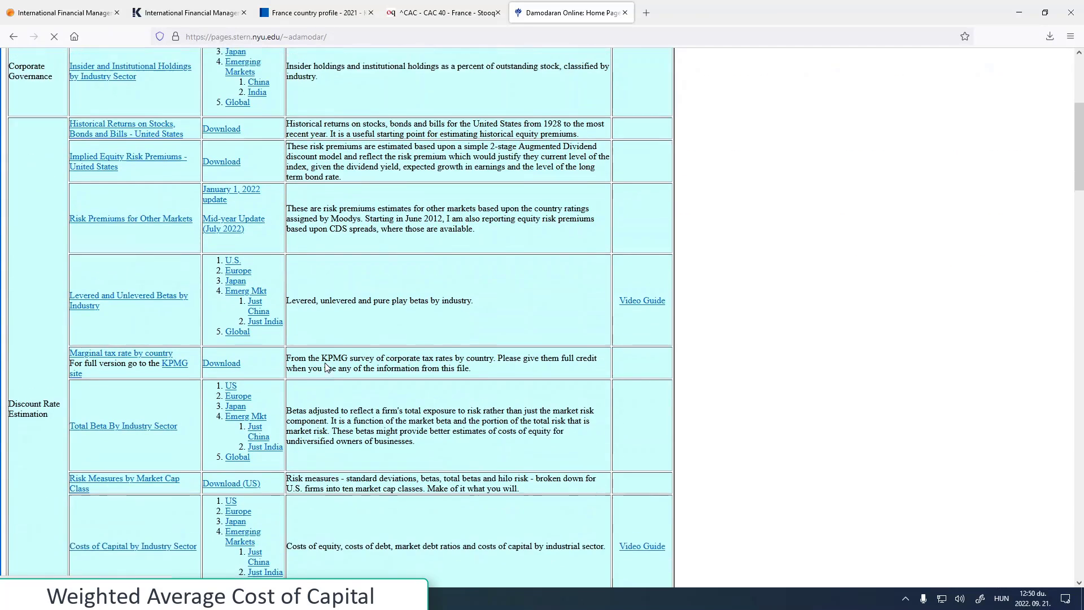
{"action": "scroll", "coordinate": [327, 367], "scroll_direction": "down", "scroll_amount": 1}
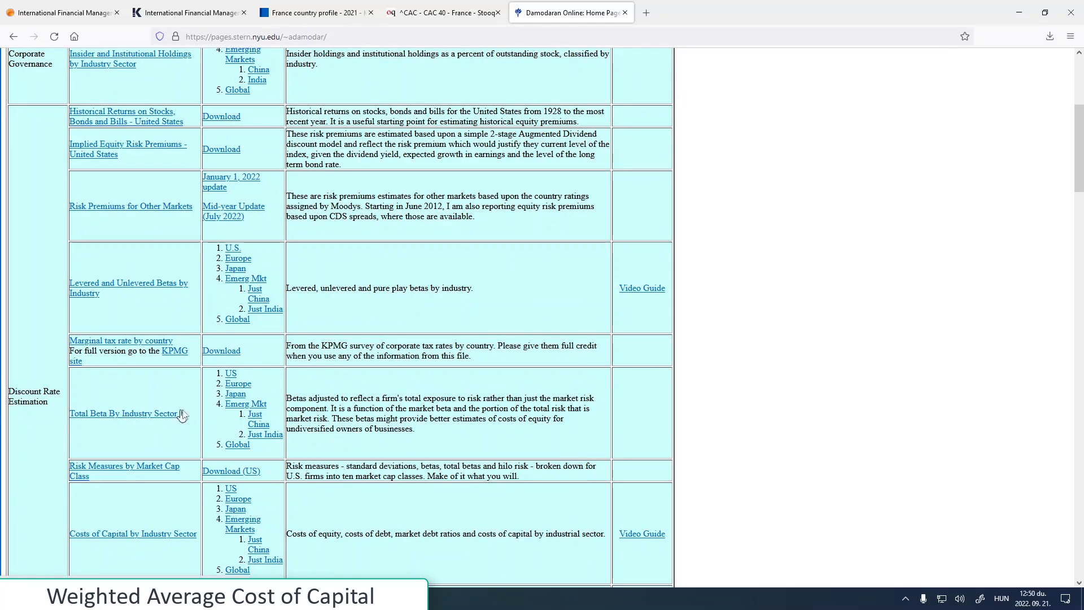
{"action": "left_click", "coordinate": [240, 386]}
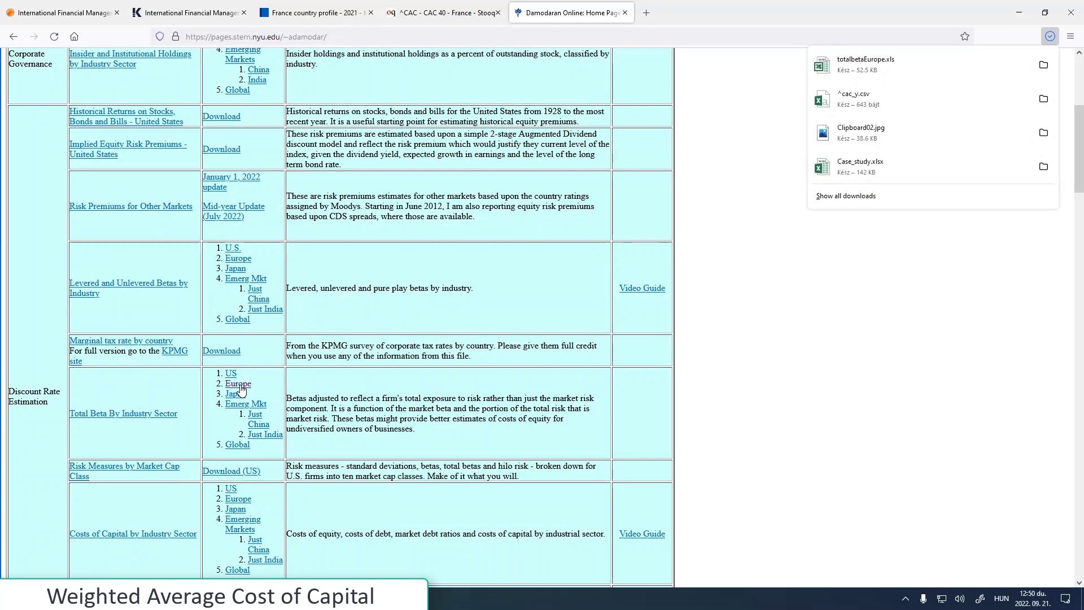
- Open the downloaded totalbetaEurope.xls for editing in Excel and copy the Aerospace/Defense average unlevered beta from C10
{"action": "left_click", "coordinate": [866, 64]}
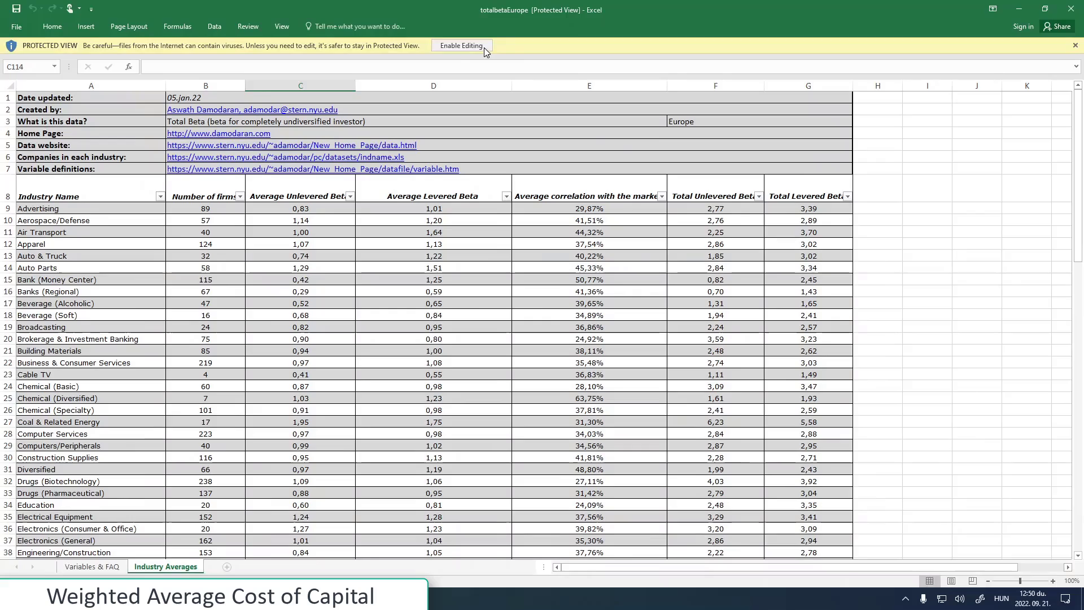
{"action": "left_click", "coordinate": [462, 49]}
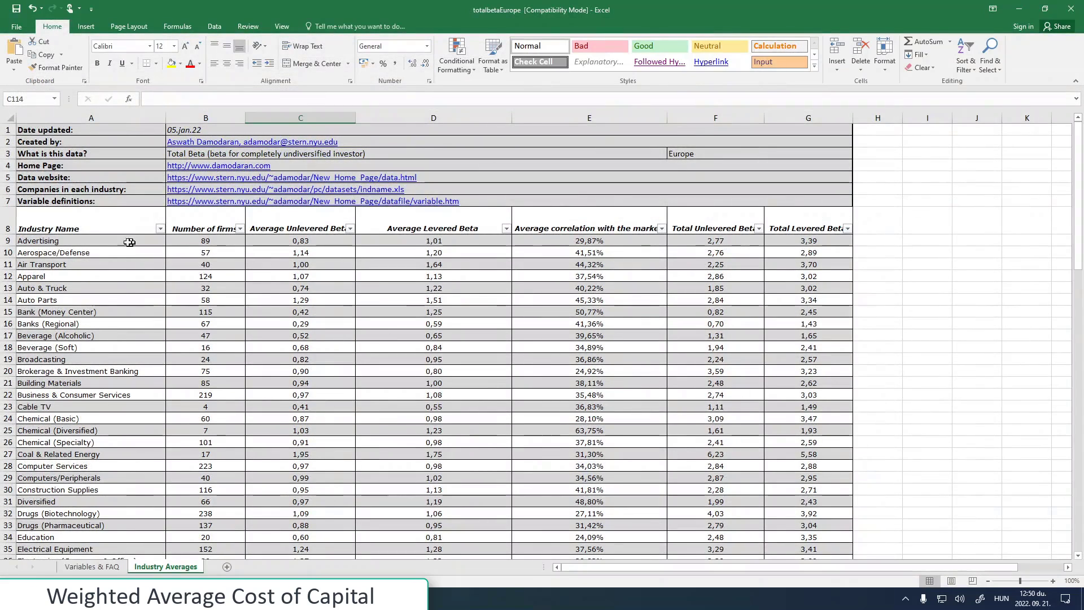
{"action": "left_click", "coordinate": [85, 252]}
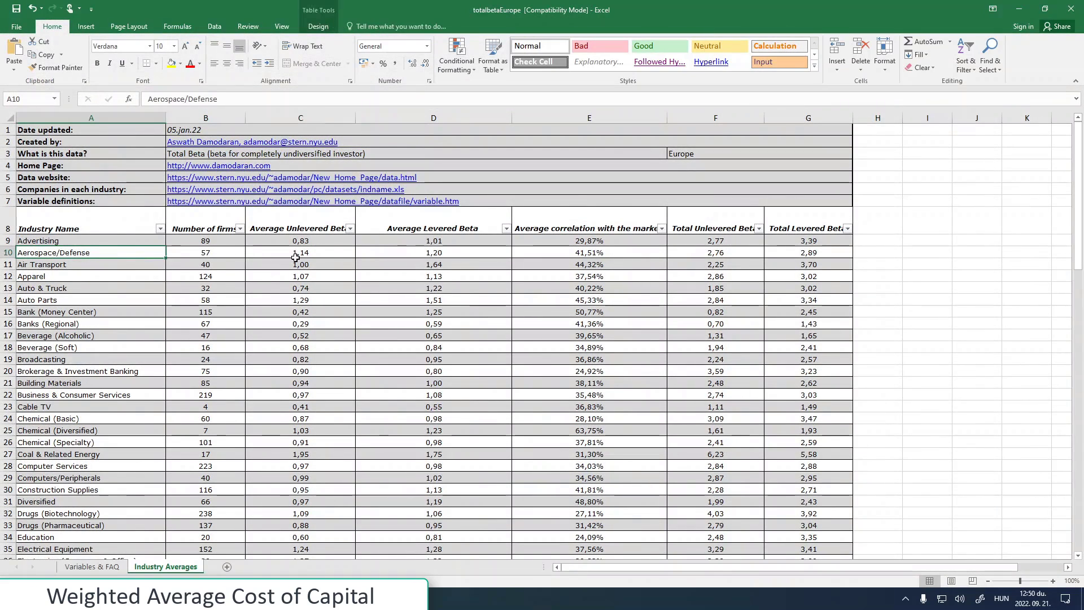
{"action": "left_click", "coordinate": [327, 253]}
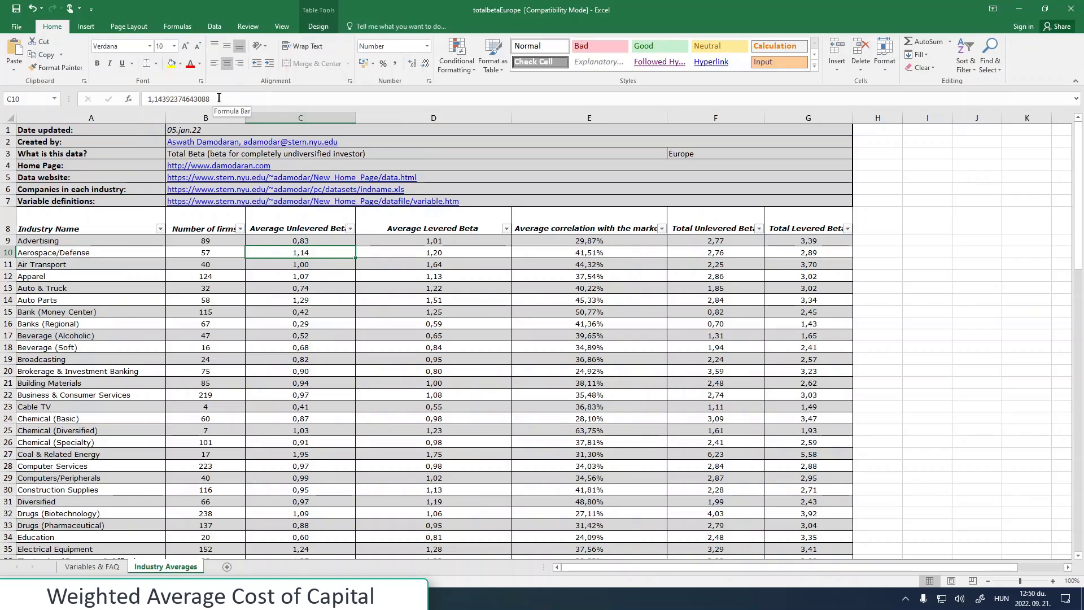
{"action": "key", "text": "alt+Tab"}
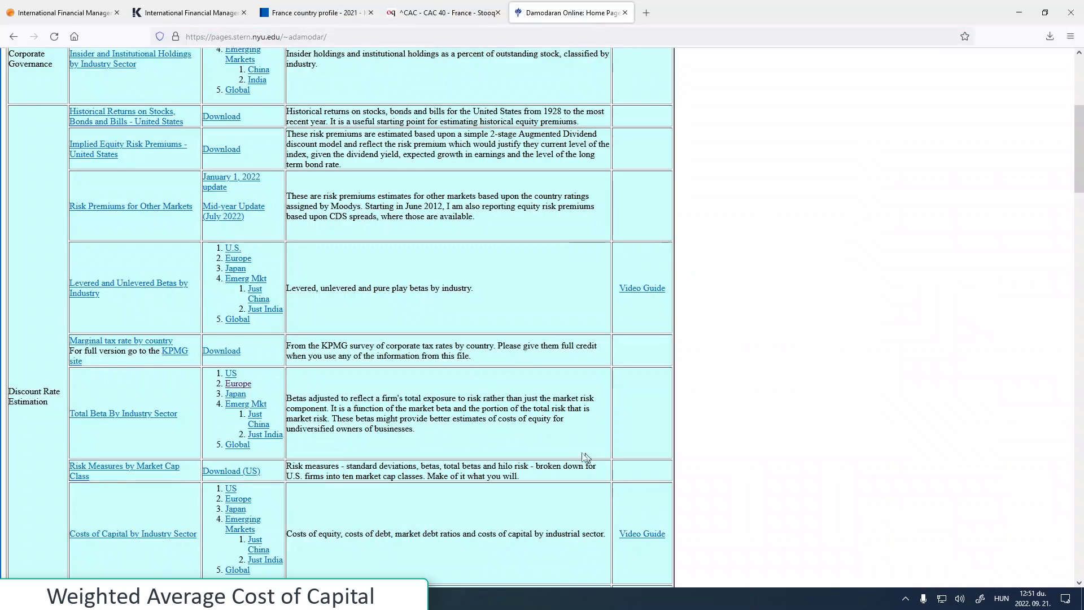
{"action": "left_click", "coordinate": [193, 598]}
{"action": "left_click", "coordinate": [127, 549]}
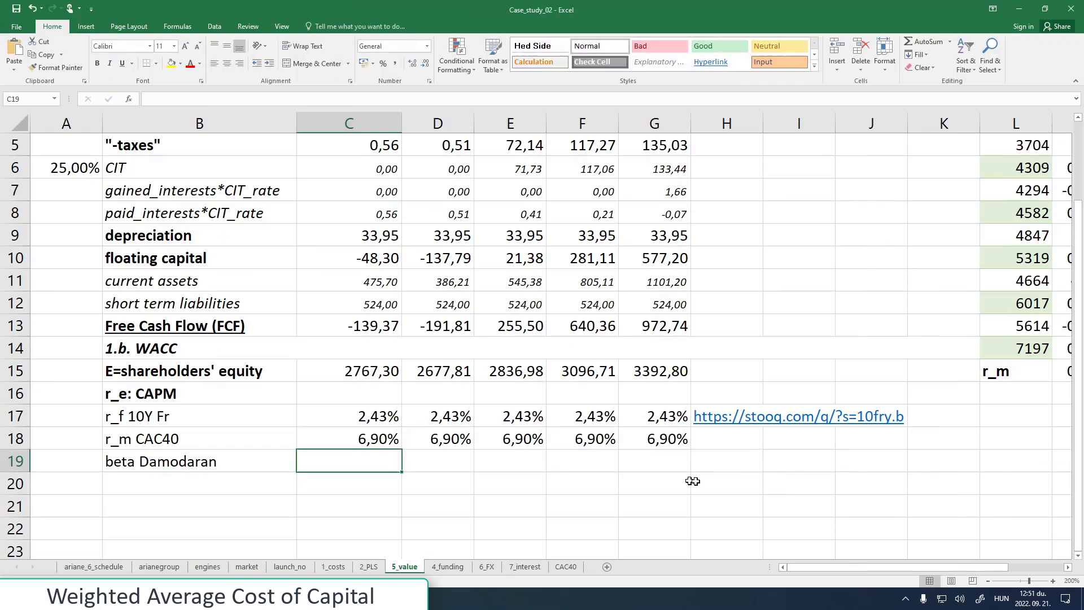
{"action": "left_click", "coordinate": [193, 94]}
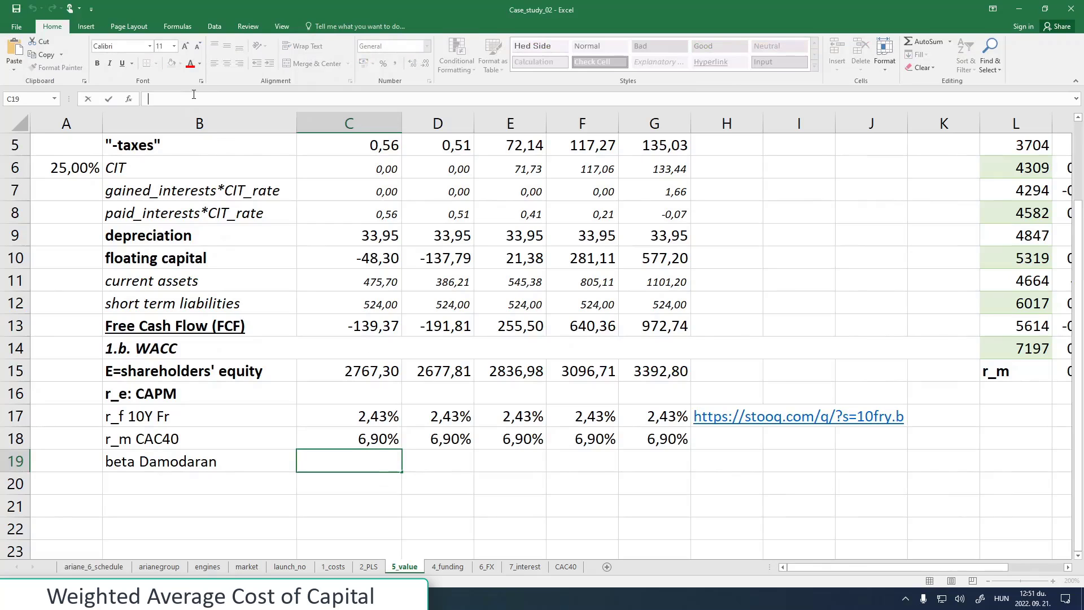
{"action": "key", "text": "ctrl+v"}
{"action": "key", "text": "Return"}
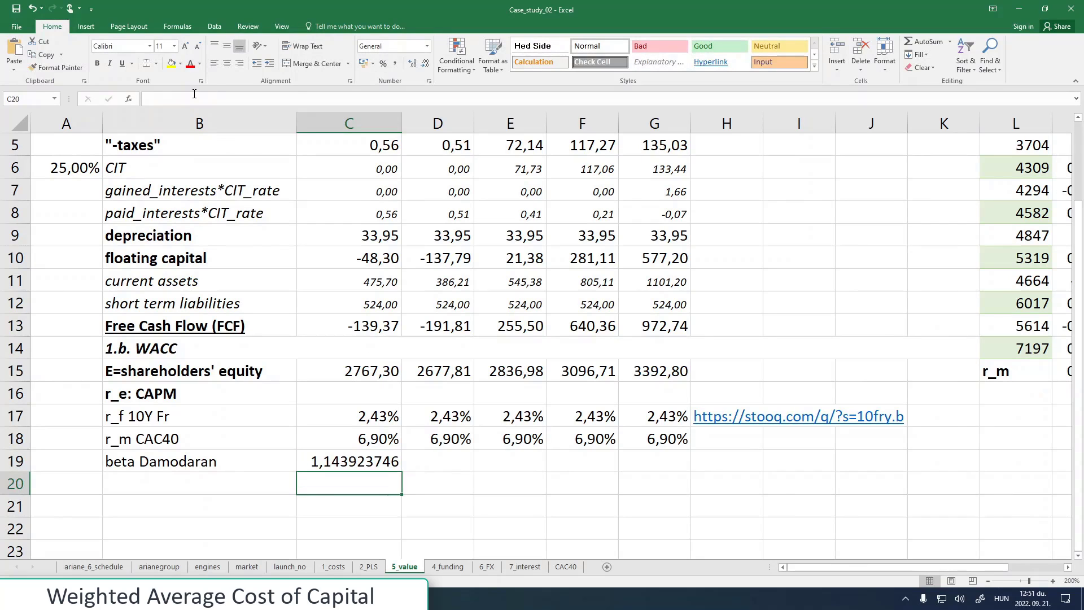
- Copy the beta Damodaran value in C19 across through G19
{"action": "left_click", "coordinate": [334, 438]}
{"action": "left_click", "coordinate": [330, 465]}
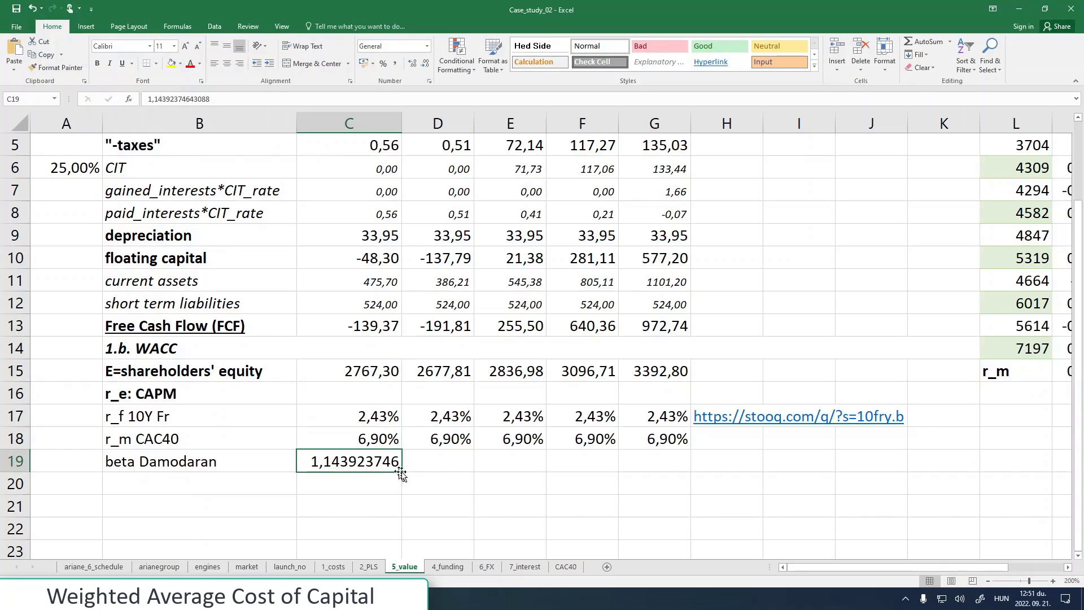
{"action": "left_click_drag", "start_coordinate": [401, 474], "coordinate": [686, 472]}
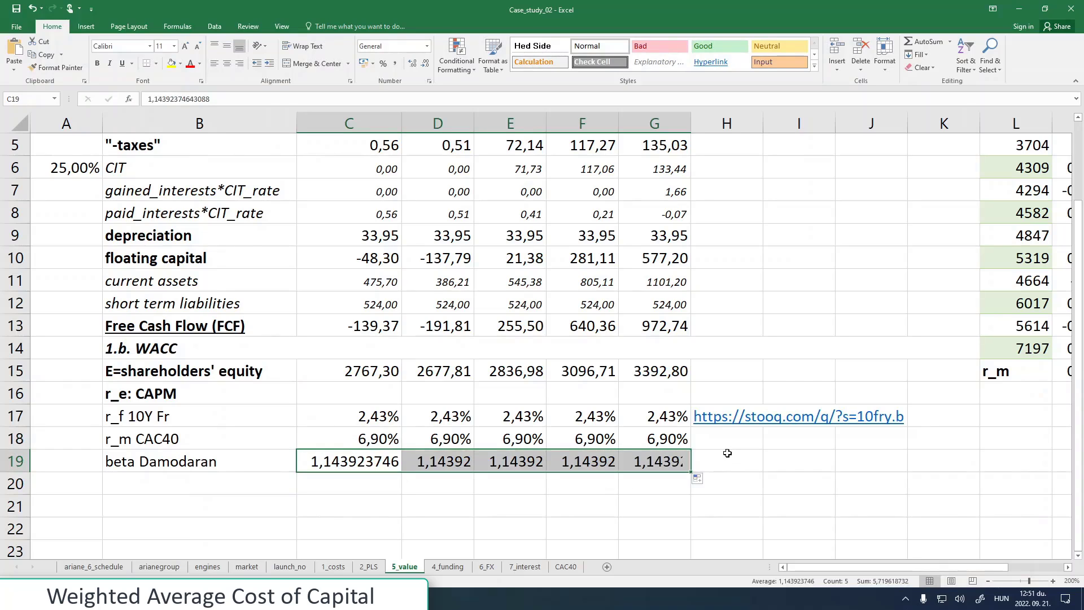
{"action": "left_click", "coordinate": [747, 465]}
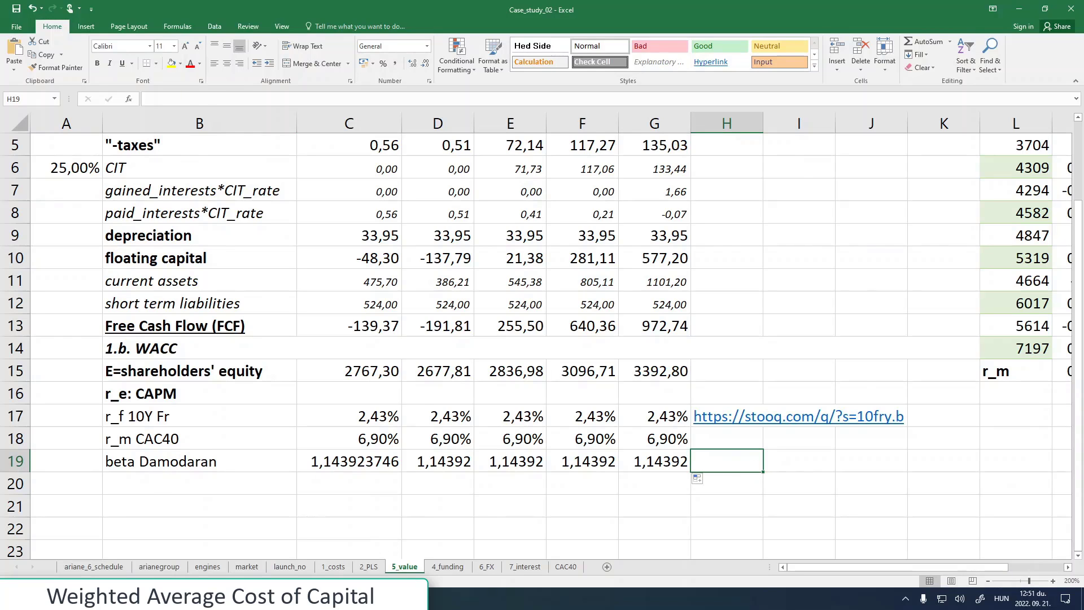
{"action": "key", "text": "alt+Tab"}
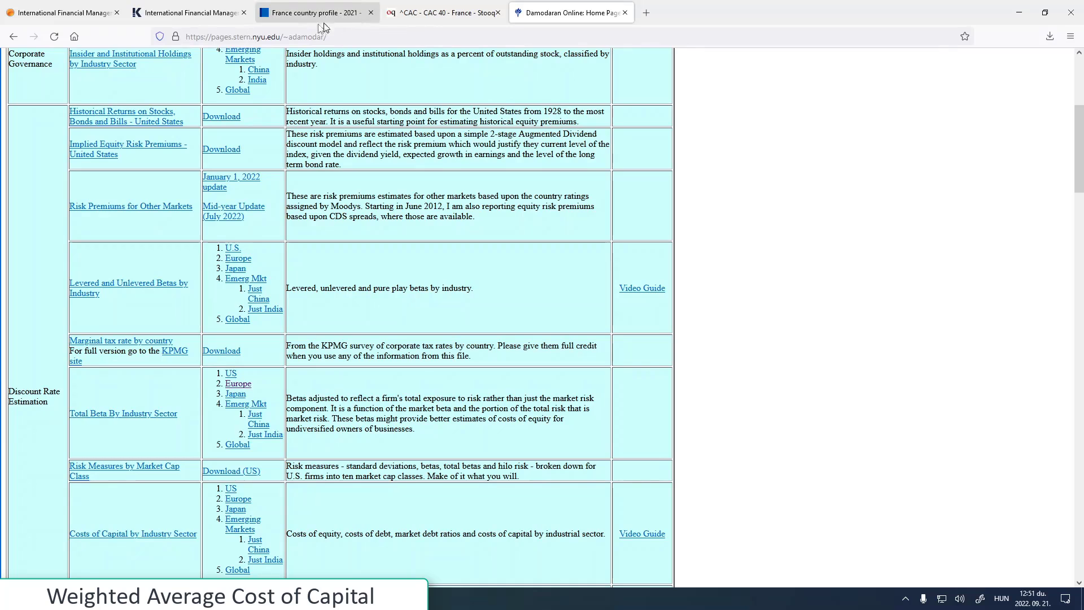
{"action": "left_click", "coordinate": [250, 37]}
{"action": "key", "text": "ctrl+c"}
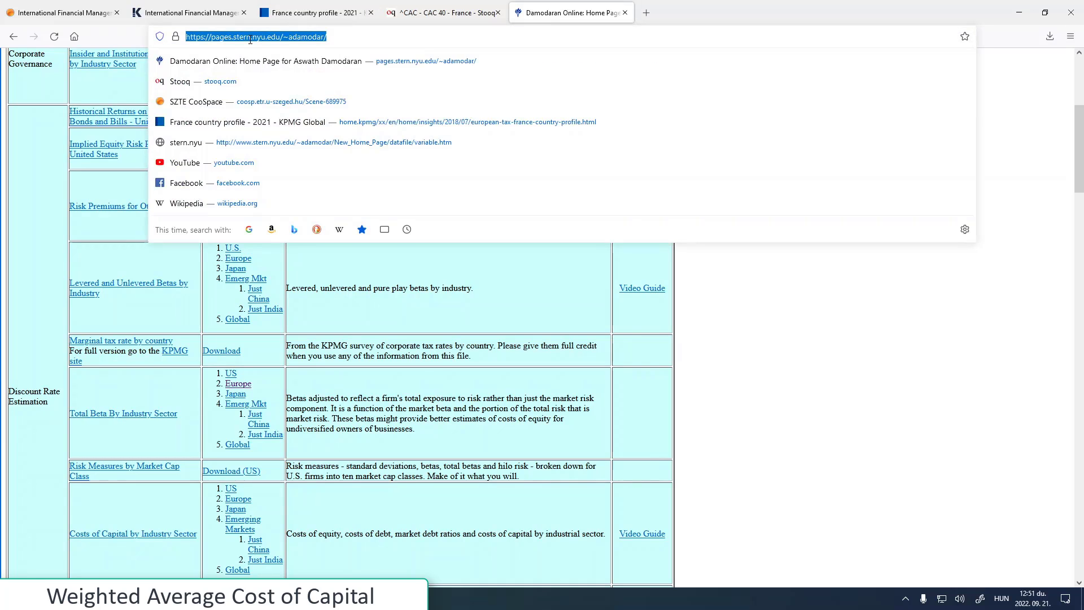
{"action": "key", "text": "alt+Tab"}
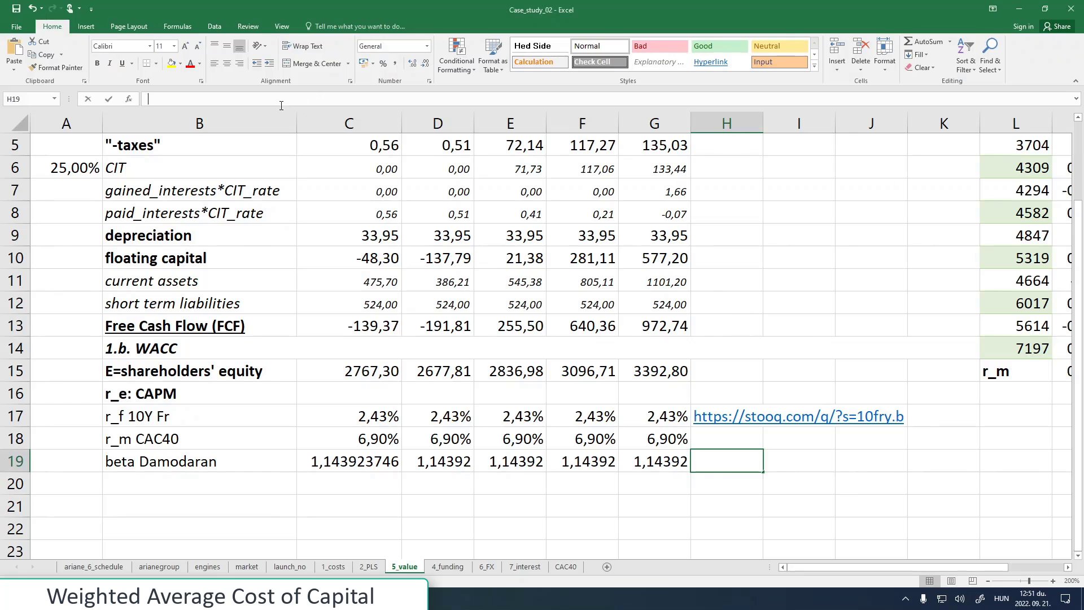
{"action": "left_click", "coordinate": [292, 99]}
{"action": "key", "text": "ctrl+v"}
{"action": "key", "text": "Return"}
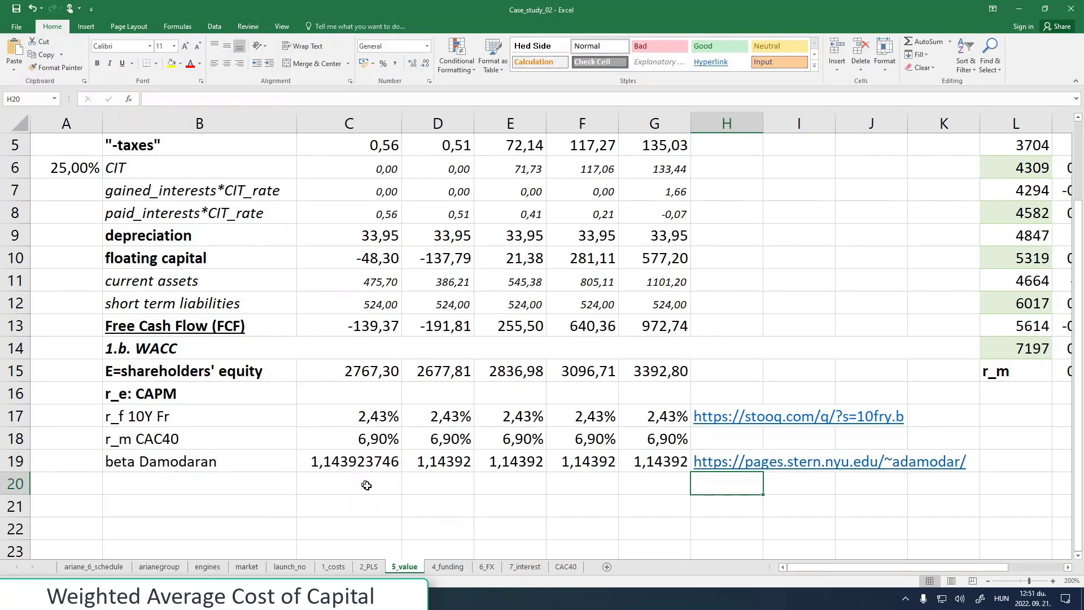
- Enter the year 1 CAPM cost of equity in C16 with the formula =C17+C19*(C18-C17)
{"action": "left_click", "coordinate": [238, 479]}
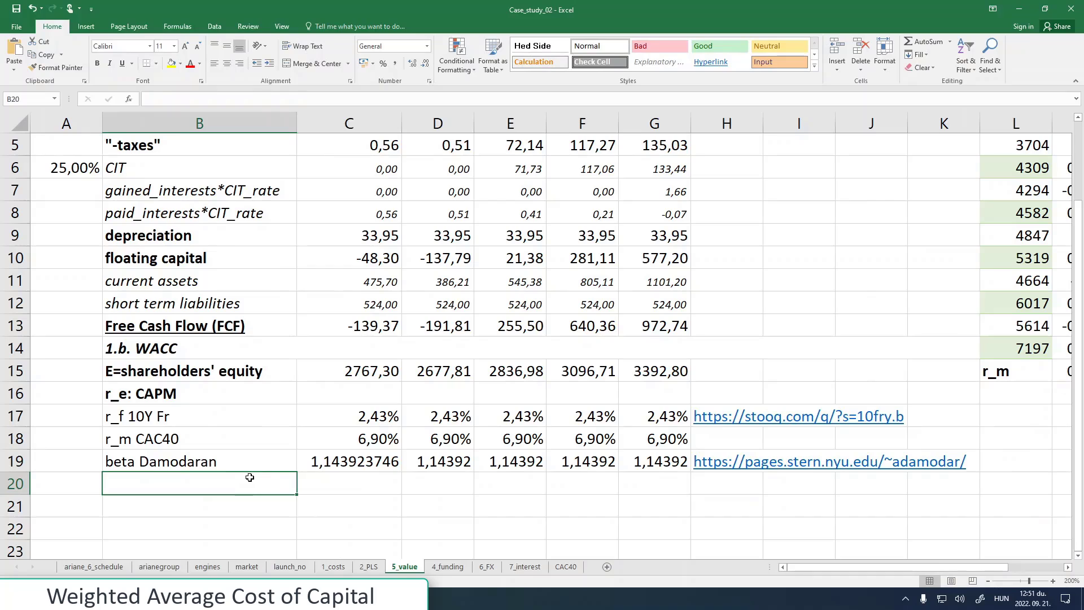
{"action": "left_click", "coordinate": [330, 402]}
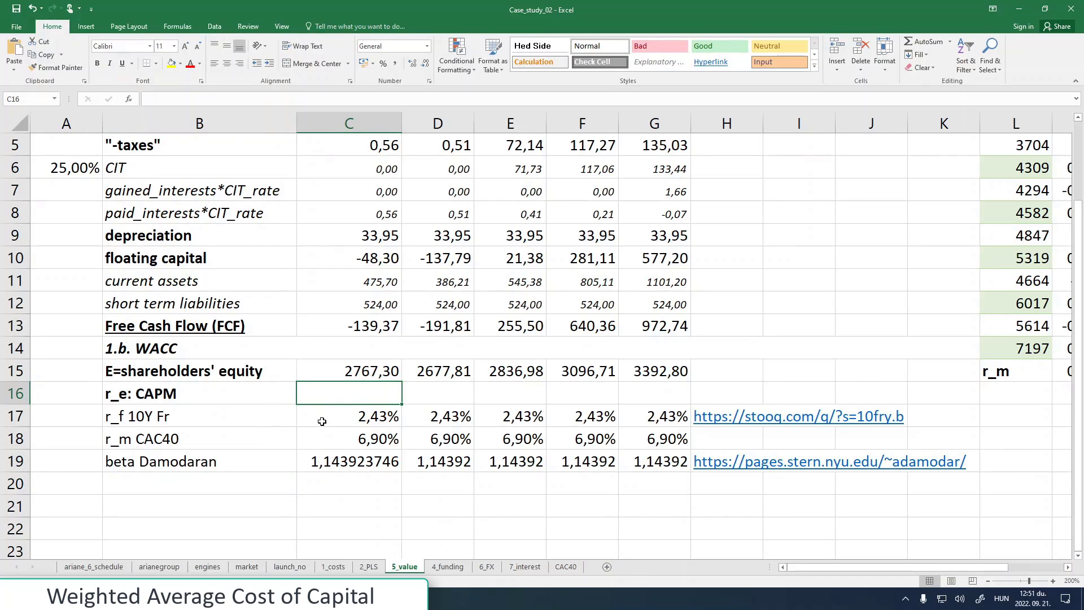
{"action": "type", "text": "="}
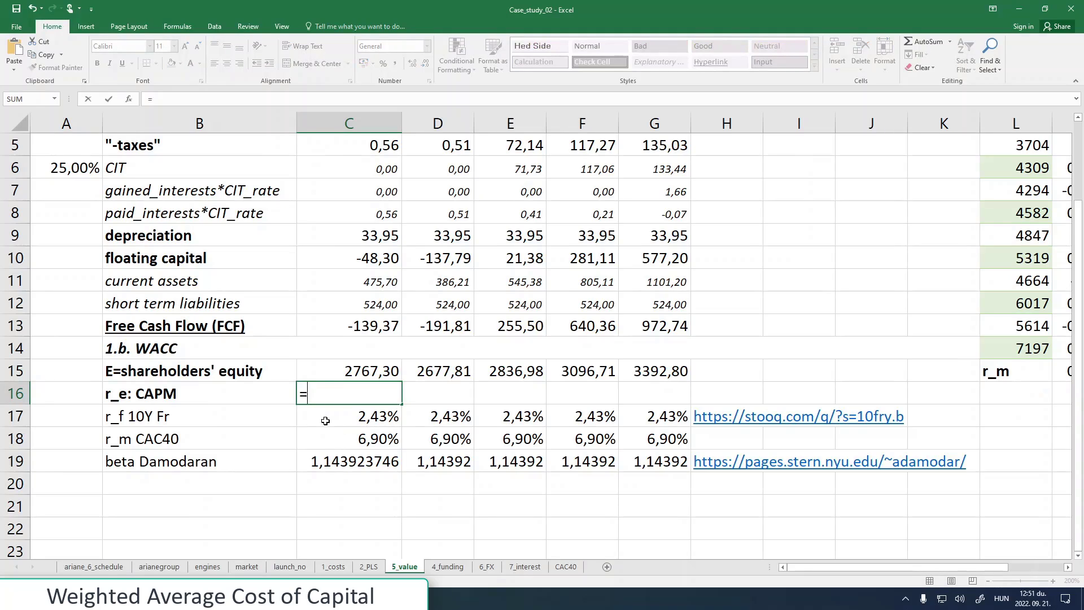
{"action": "left_click", "coordinate": [322, 419]}
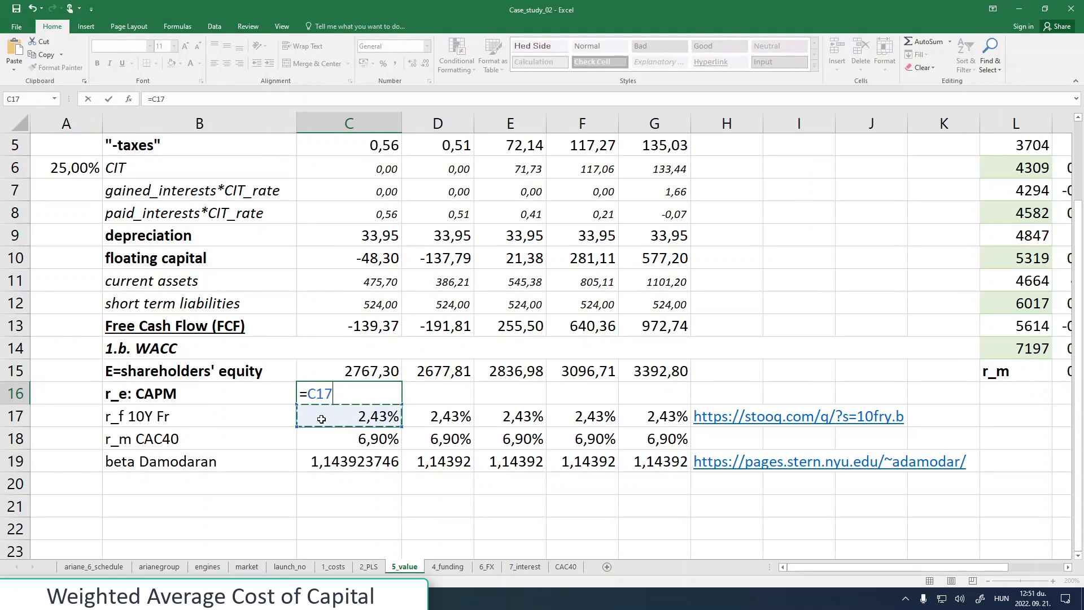
{"action": "type", "text": "+"}
{"action": "left_click", "coordinate": [319, 455]}
{"action": "type", "text": "*"}
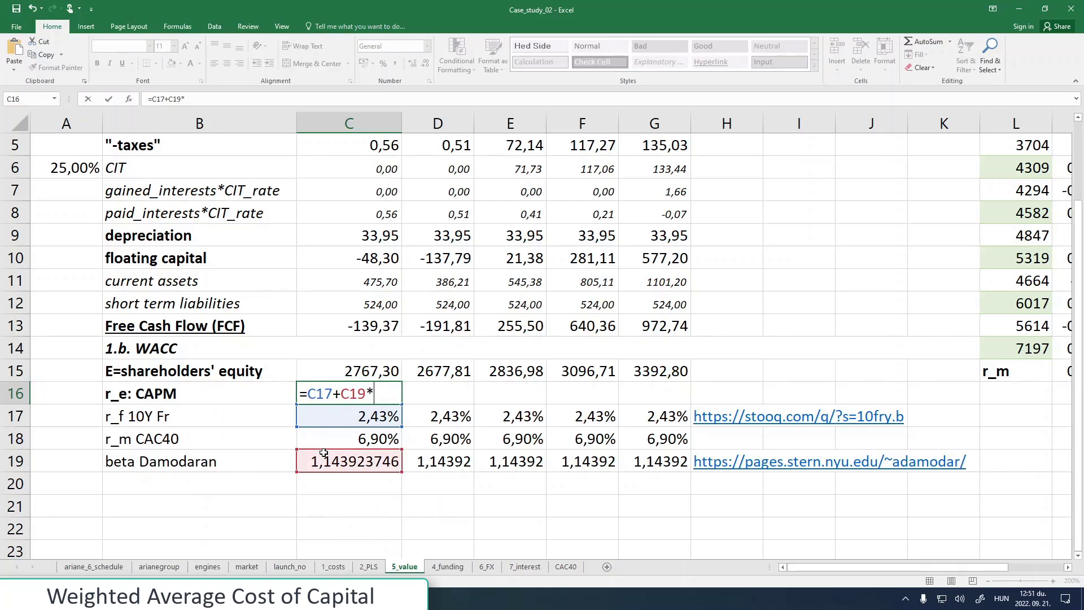
{"action": "type", "text": "("}
{"action": "left_click", "coordinate": [333, 439]}
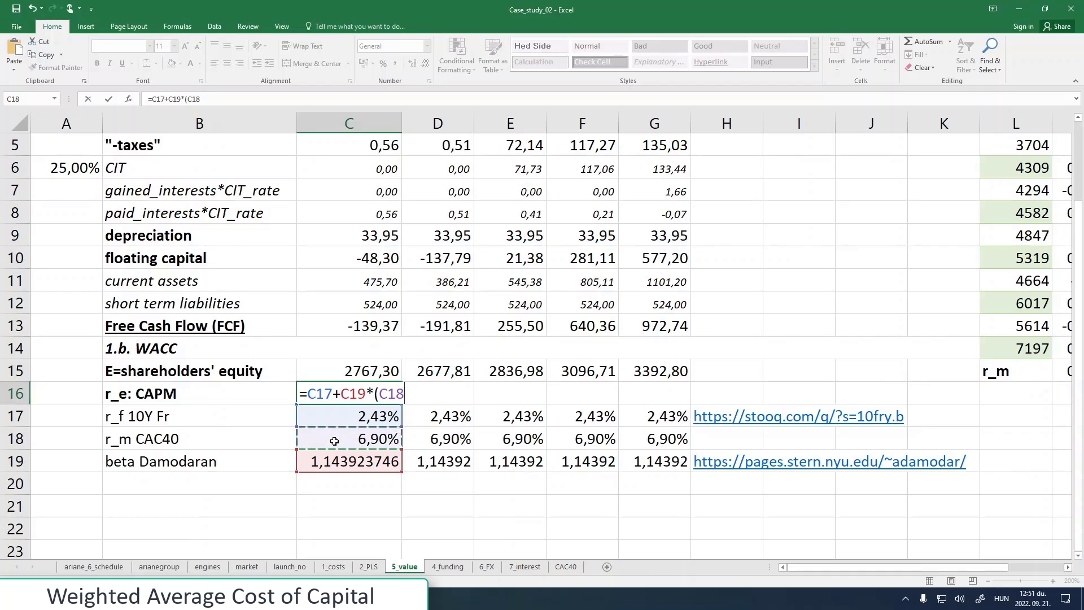
{"action": "type", "text": "-"}
{"action": "left_click", "coordinate": [341, 416]}
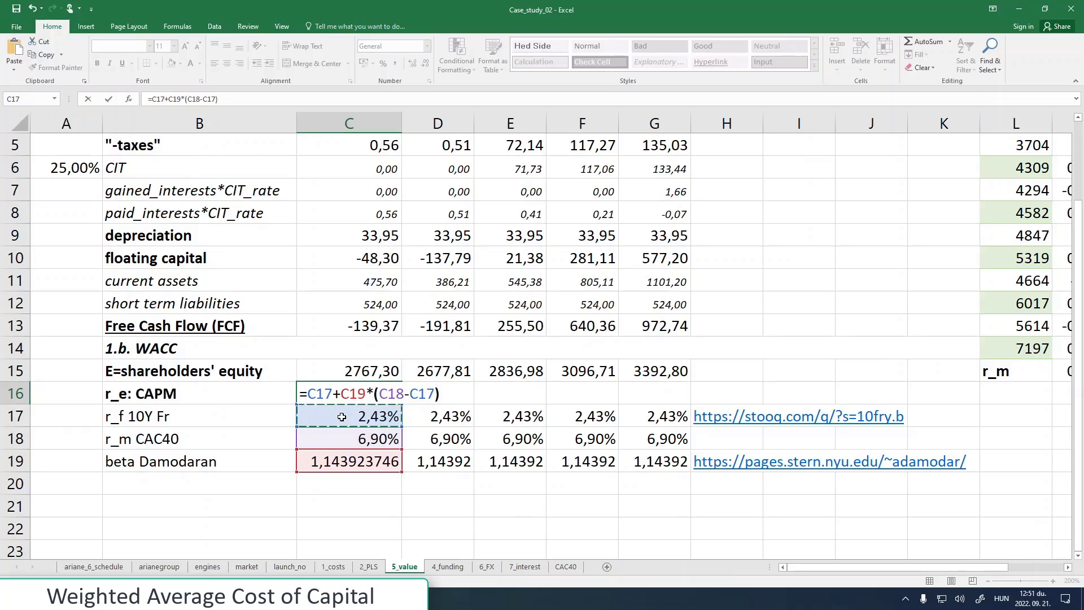
{"action": "type", "text": ")"}
{"action": "key", "text": "Return"}
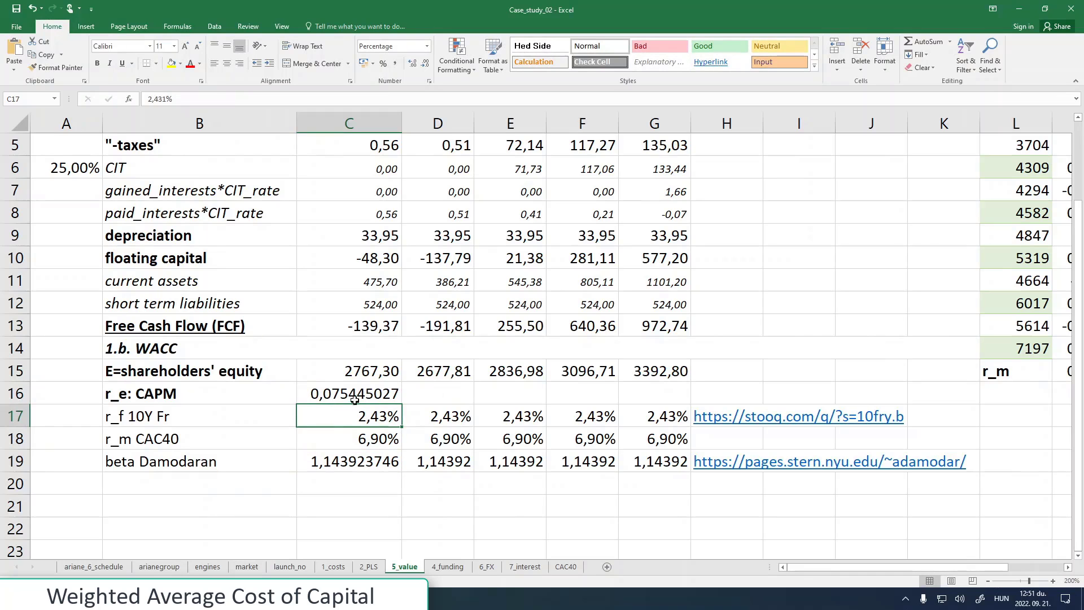
- Apply C17's percentage format to the cost of equity in C16 and copy its formula across through G16
{"action": "left_click", "coordinate": [354, 399]}
{"action": "left_click", "coordinate": [361, 418]}
{"action": "left_click", "coordinate": [54, 68]}
{"action": "left_click", "coordinate": [384, 396]}
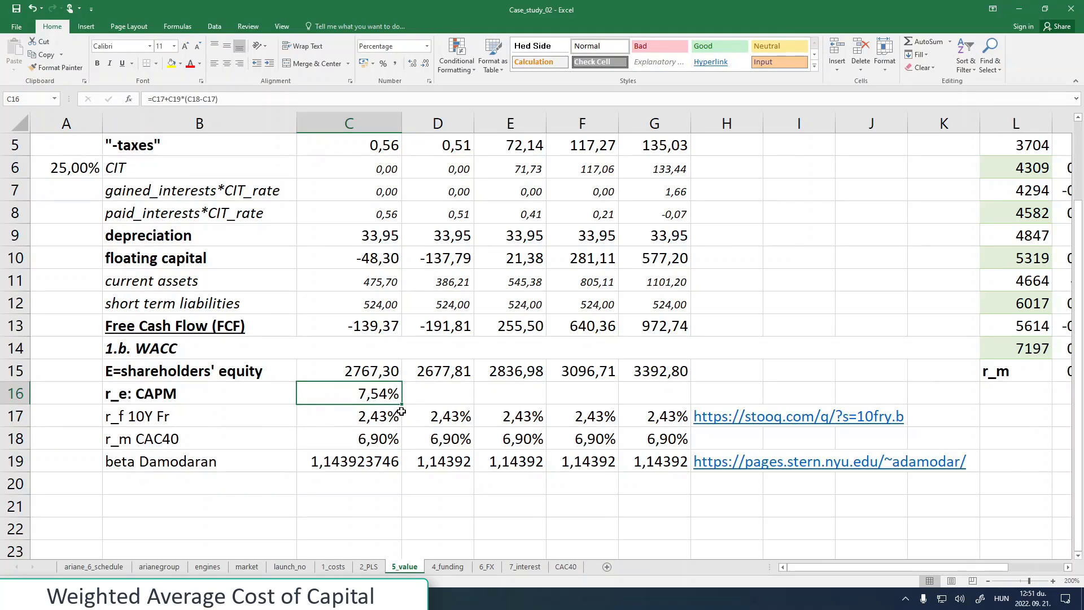
{"action": "left_click_drag", "start_coordinate": [402, 404], "coordinate": [677, 404]}
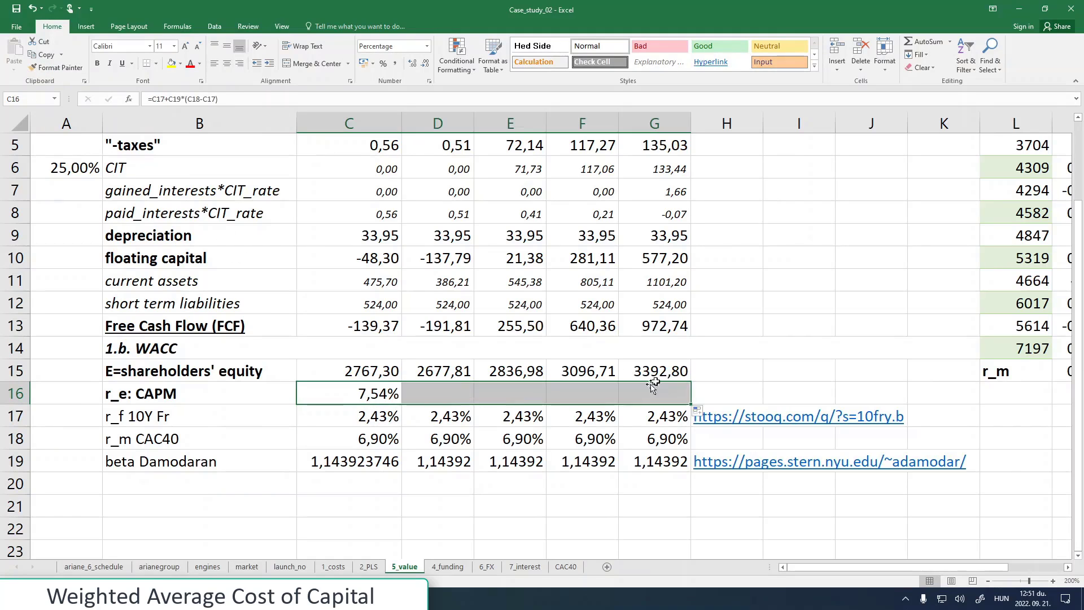
- Italicize the CAPM inputs in C17:G19 and apply the formatting of current assets cell C11 to the beta values in C19:G19
{"action": "left_click_drag", "start_coordinate": [350, 420], "coordinate": [660, 461]}
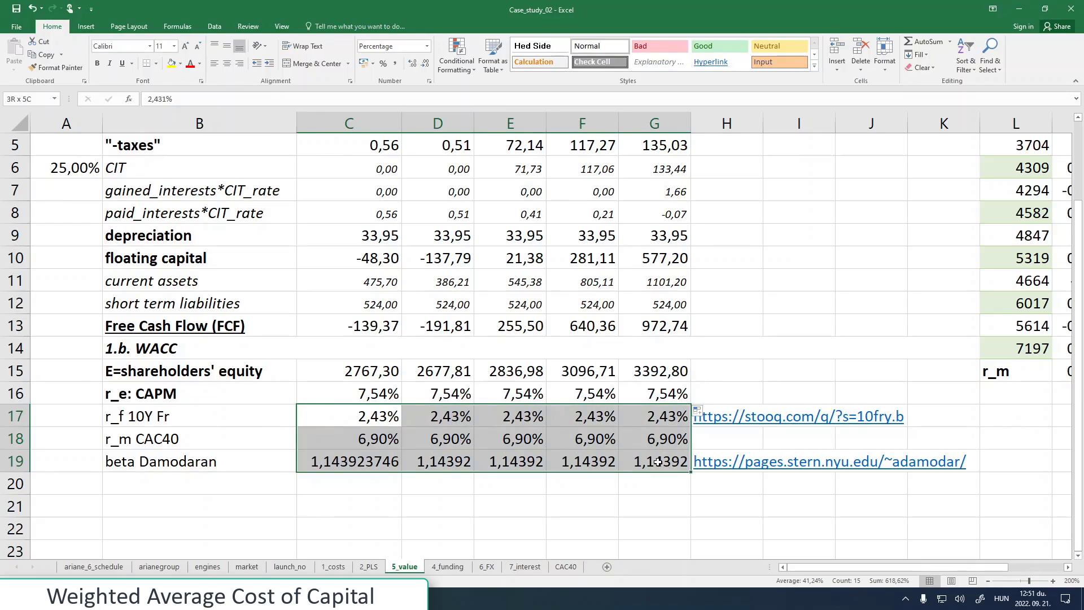
{"action": "left_click", "coordinate": [111, 66]}
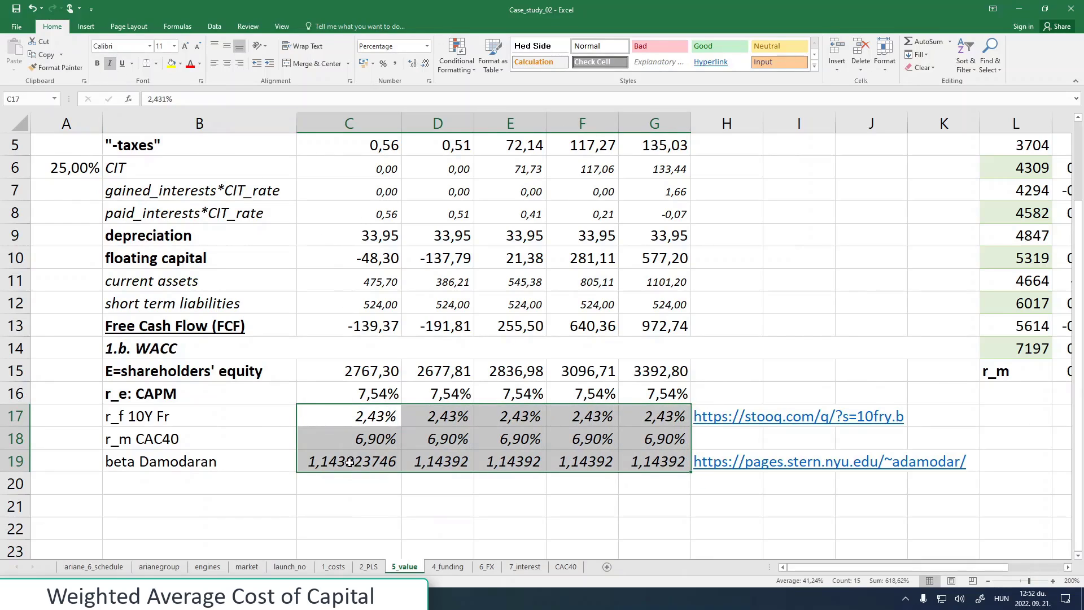
{"action": "left_click", "coordinate": [349, 289]}
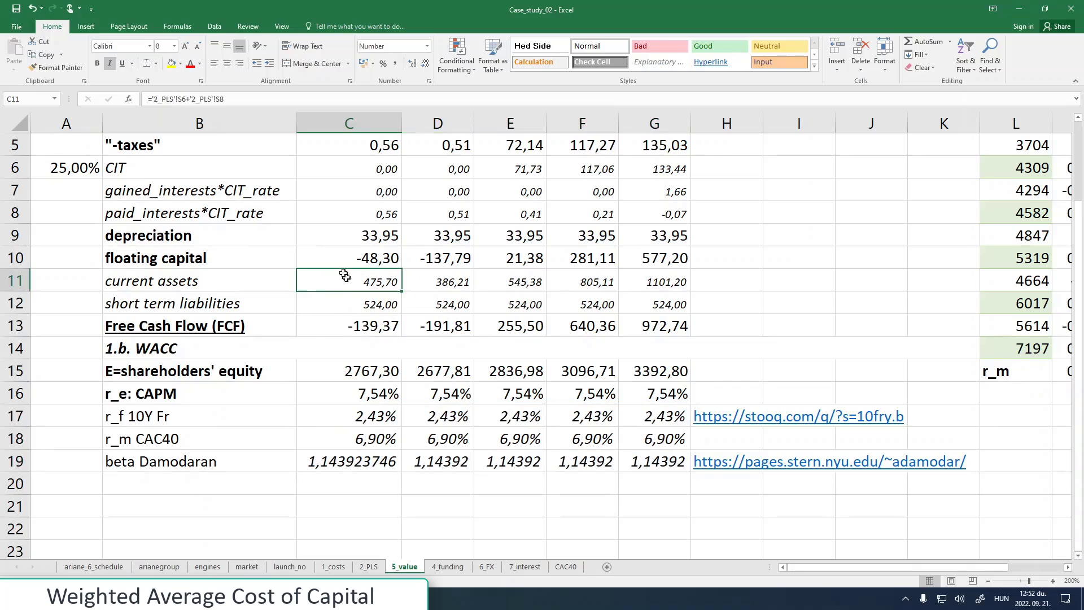
{"action": "left_click", "coordinate": [57, 67]}
{"action": "left_click_drag", "start_coordinate": [382, 462], "coordinate": [674, 463]}
- Set the font size of the r_f and r_m values in C17:G18 to 8
{"action": "left_click_drag", "start_coordinate": [336, 438], "coordinate": [663, 412]}
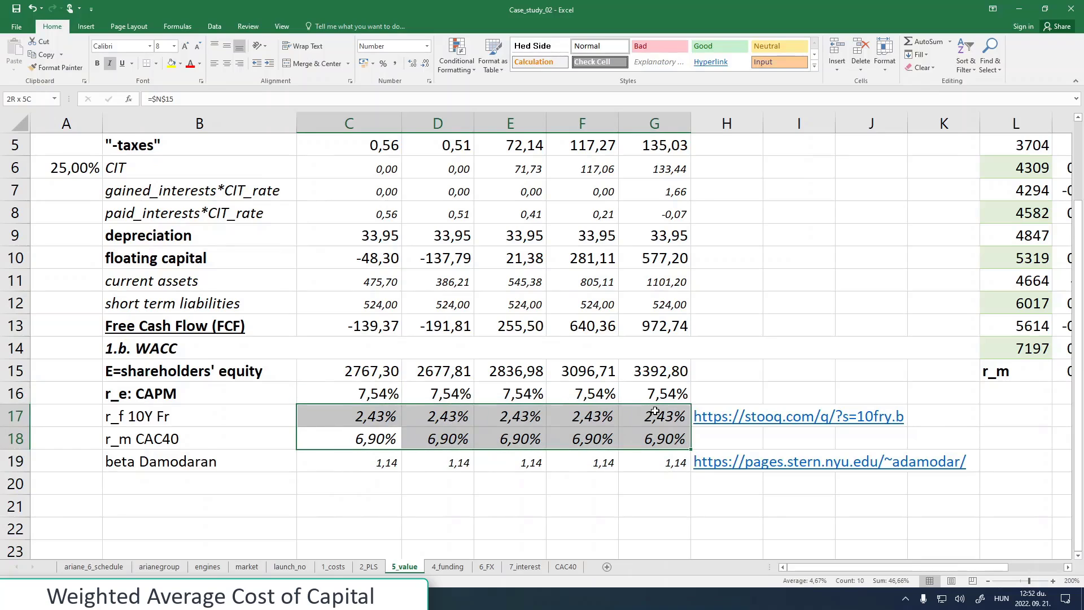
{"action": "left_click", "coordinate": [174, 46]}
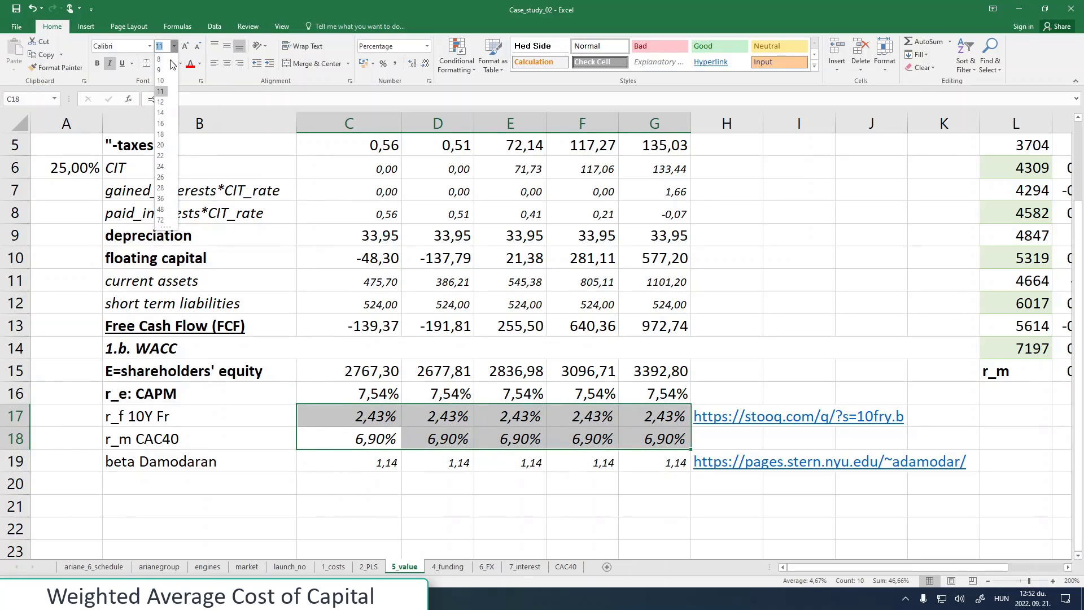
{"action": "left_click", "coordinate": [164, 58]}
- Copy the heading "D=long term liabilities" from the PDF notes in the browser and paste it into B20 of the workbook
{"action": "left_click", "coordinate": [287, 483]}
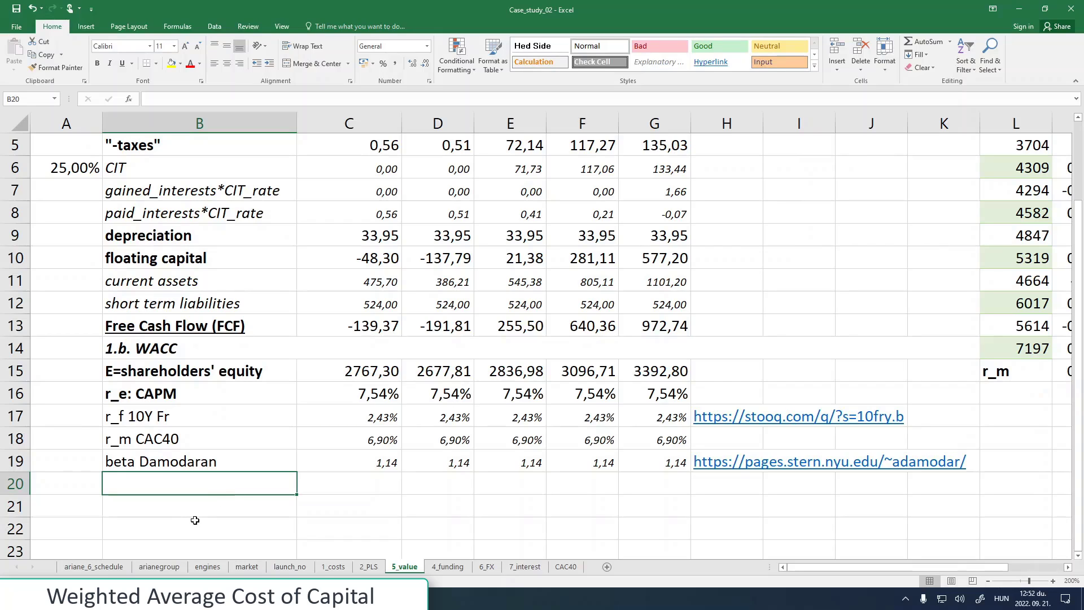
{"action": "left_click", "coordinate": [220, 599]}
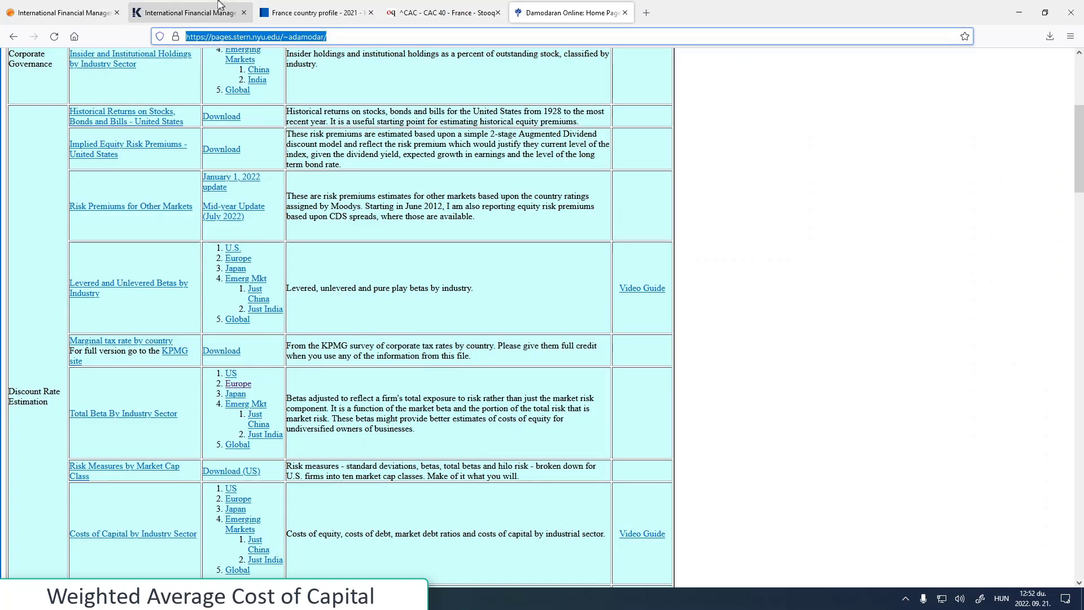
{"action": "left_click", "coordinate": [203, 14]}
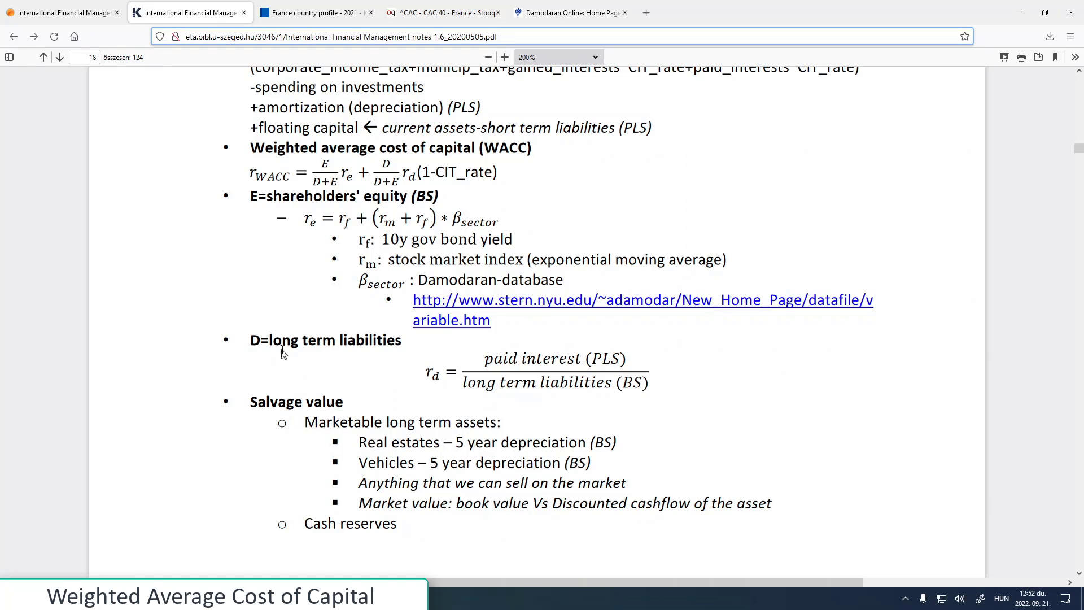
{"action": "left_click_drag", "start_coordinate": [250, 339], "coordinate": [403, 339]}
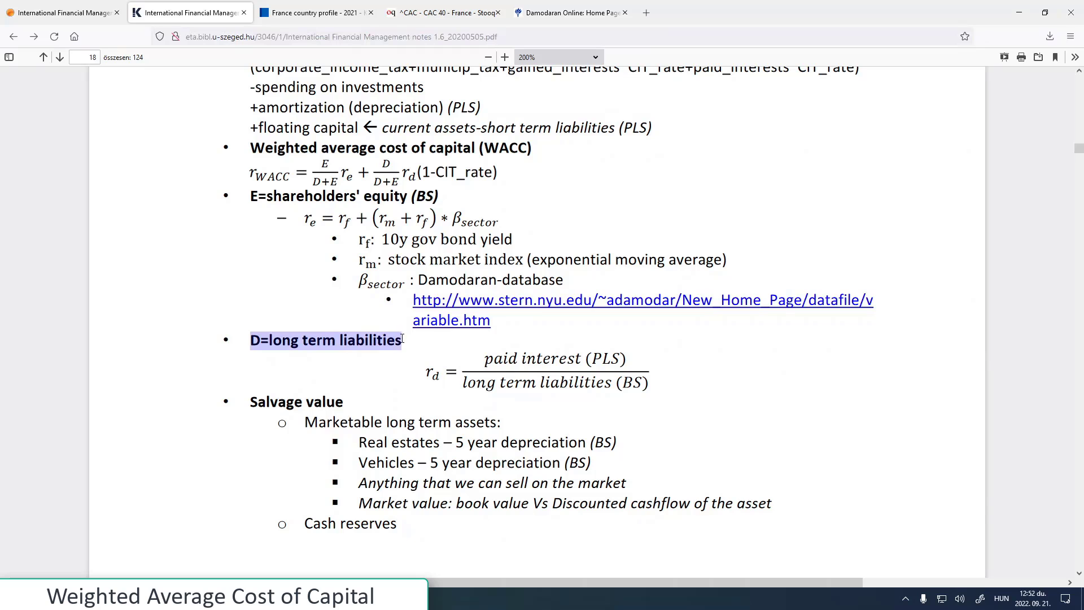
{"action": "key", "text": "alt+Tab"}
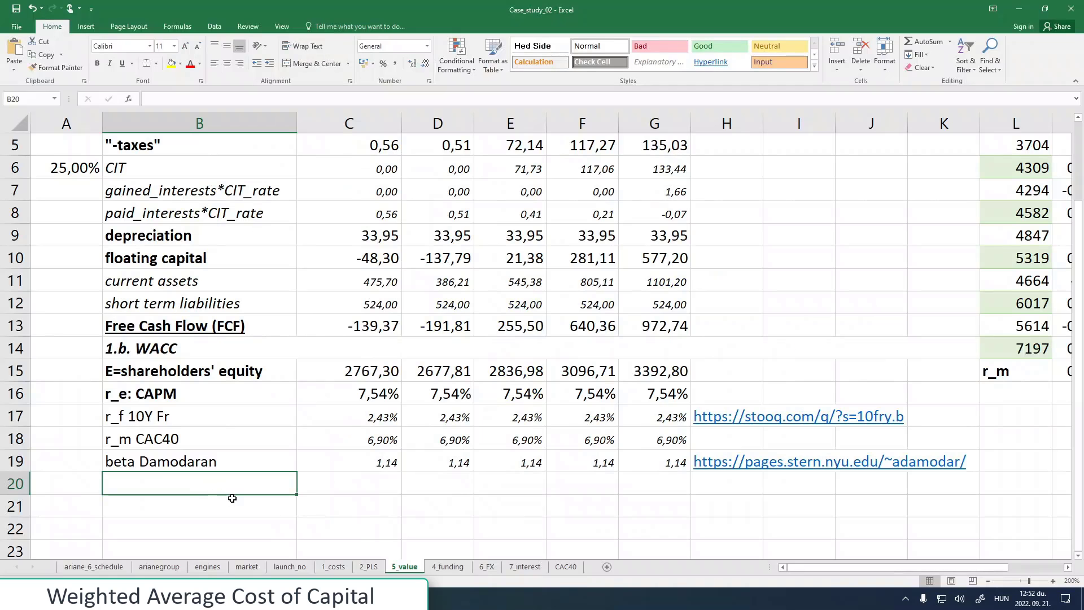
{"action": "left_click", "coordinate": [180, 98]}
{"action": "key", "text": "ctrl+v"}
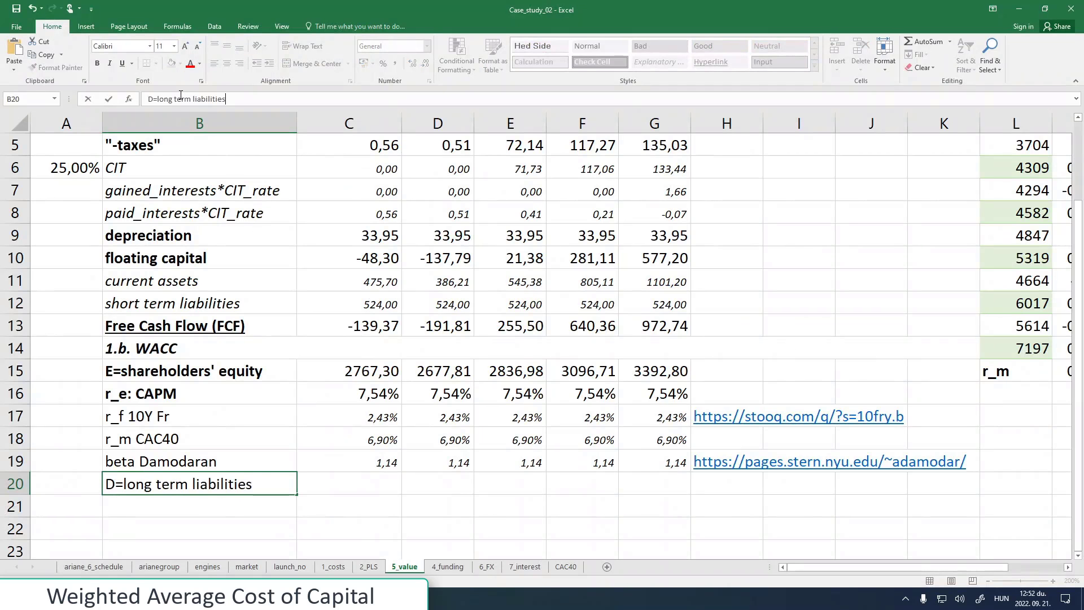
{"action": "key", "text": "Return"}
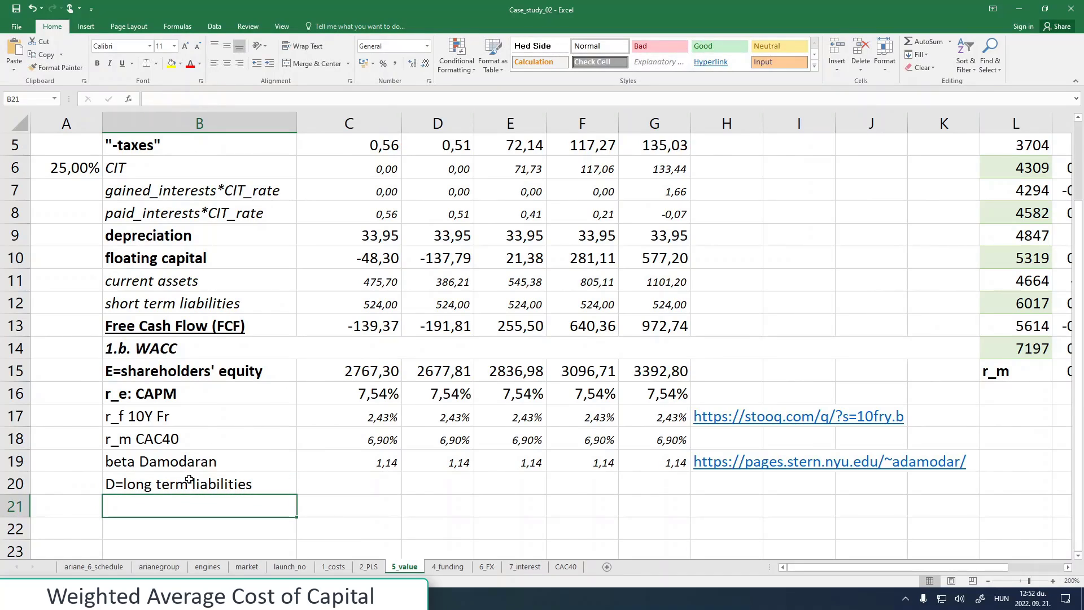
- Apply the bold formatting of the shareholders' equity label in B15 to the long term liabilities label in B20
{"action": "left_click", "coordinate": [170, 371]}
{"action": "left_click", "coordinate": [56, 68]}
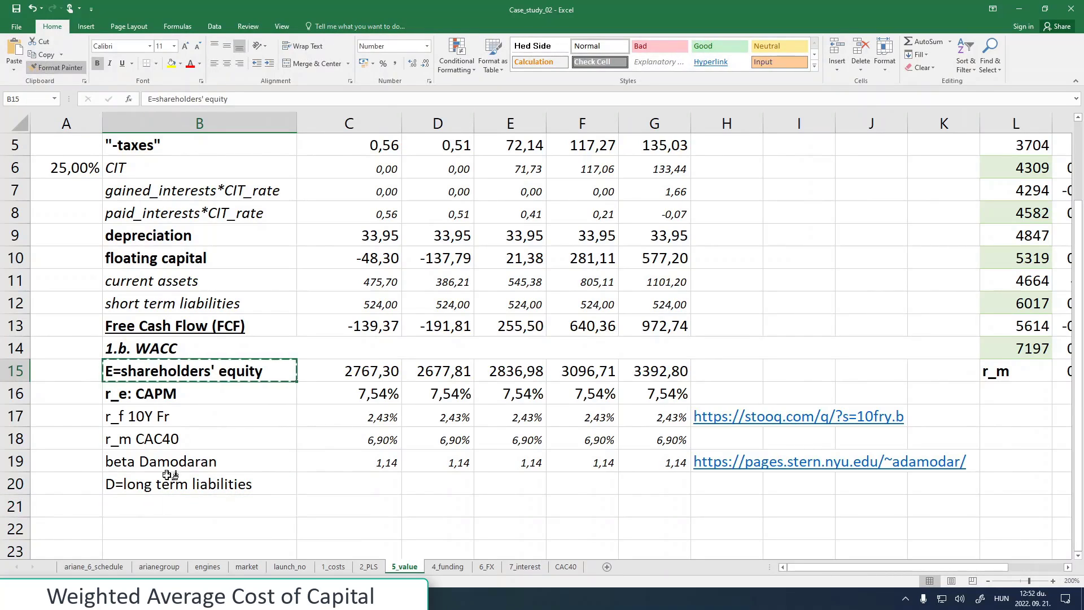
{"action": "left_click", "coordinate": [171, 491]}
- Link the year 1 long term liabilities in C20 to the debt cell S18 on the 2_PLS sheet
{"action": "left_click", "coordinate": [343, 480]}
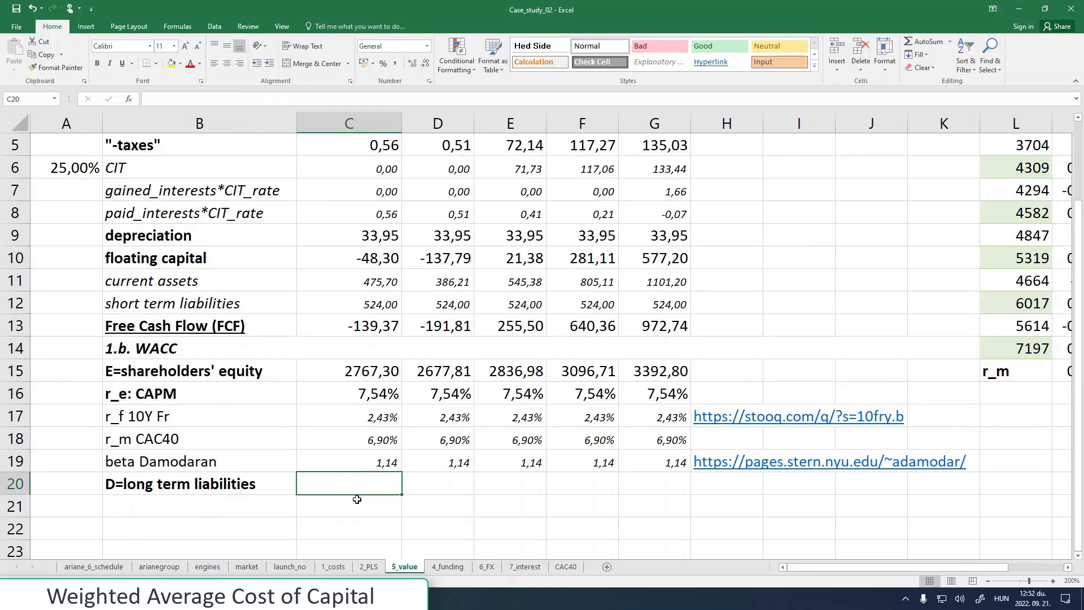
{"action": "type", "text": "="}
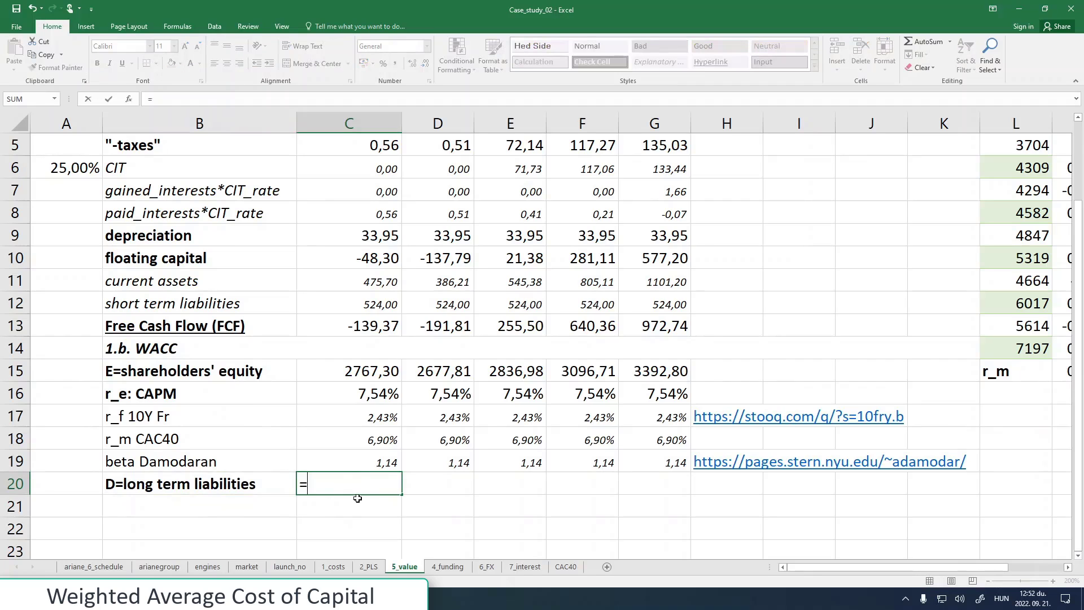
{"action": "left_click", "coordinate": [372, 569]}
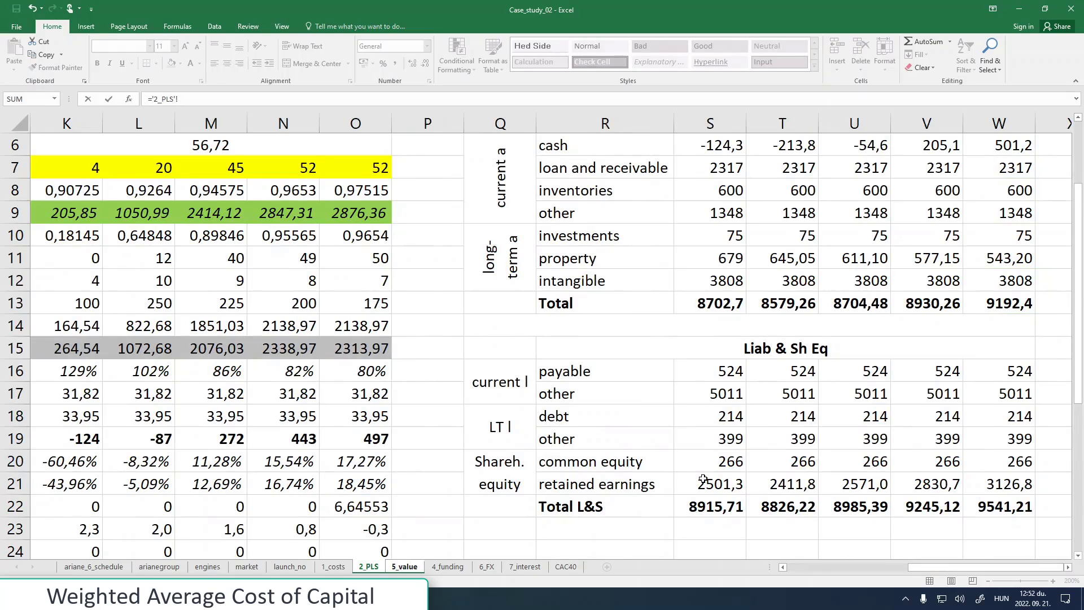
{"action": "left_click", "coordinate": [702, 416]}
{"action": "left_click_drag", "start_coordinate": [965, 567], "coordinate": [916, 577]}
{"action": "scroll", "coordinate": [521, 243], "scroll_direction": "down", "scroll_amount": 4}
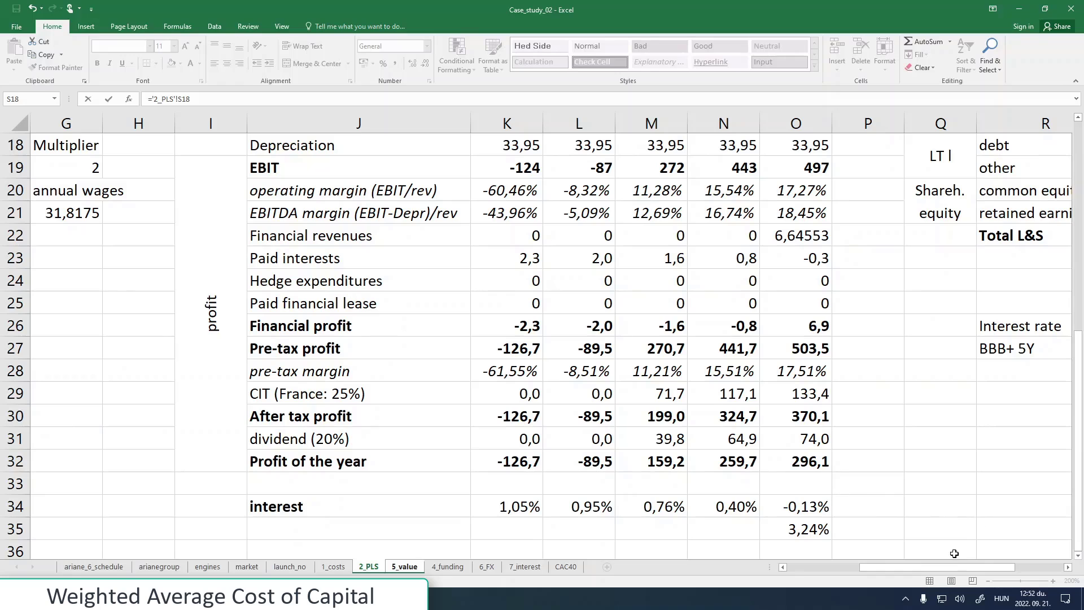
{"action": "left_click_drag", "start_coordinate": [956, 568], "coordinate": [1013, 566]}
{"action": "scroll", "coordinate": [856, 419], "scroll_direction": "up", "scroll_amount": 2}
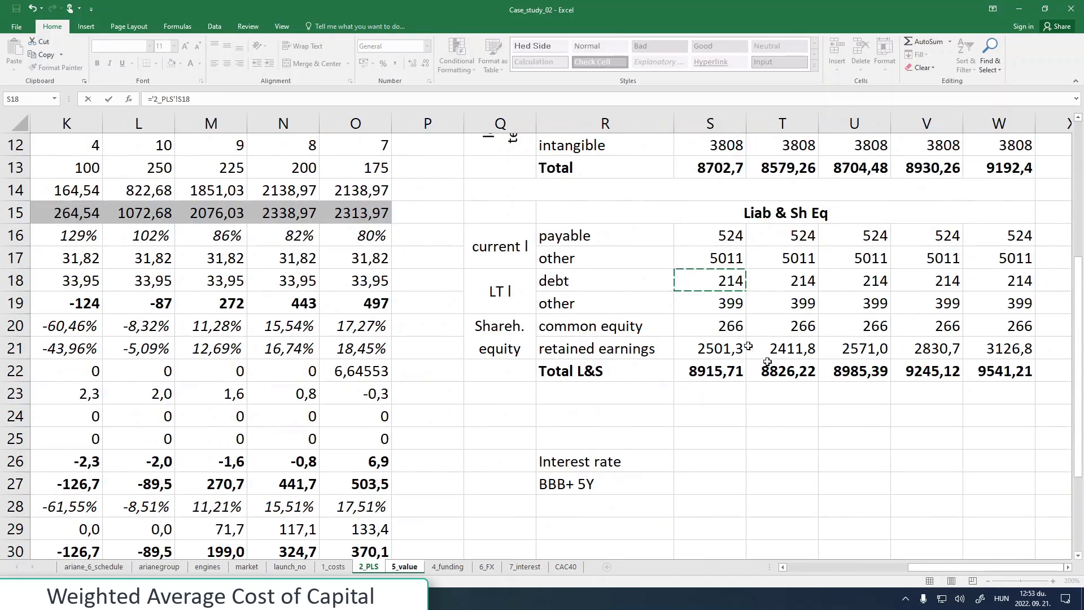
{"action": "key", "text": "ctrl+Return"}
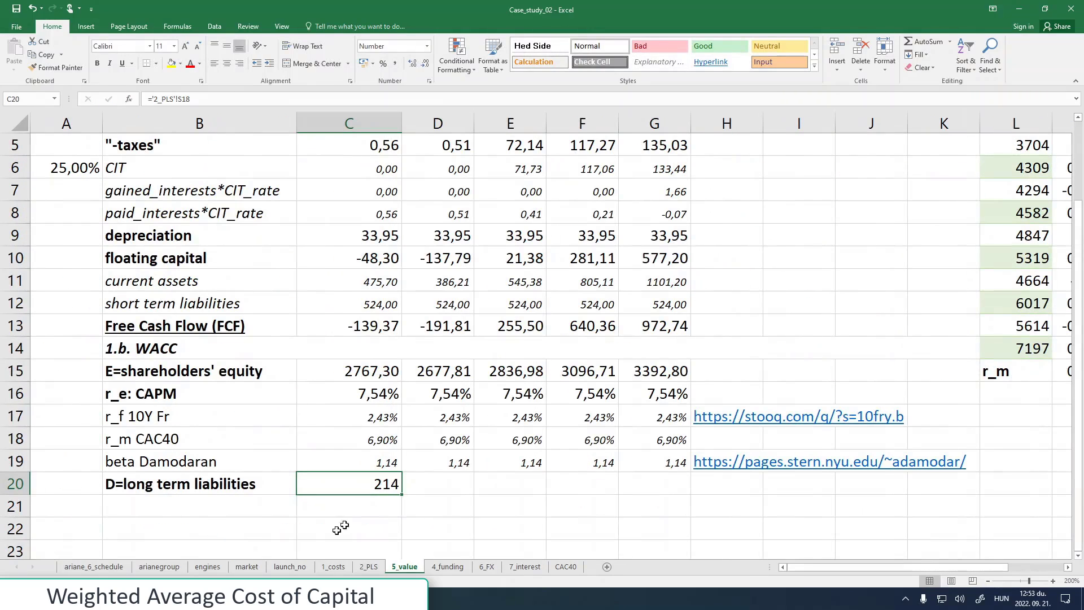
- Examine the formula of debt cell S18 on the 2_PLS sheet and the EBIT cells it refers to
{"action": "left_click", "coordinate": [369, 566]}
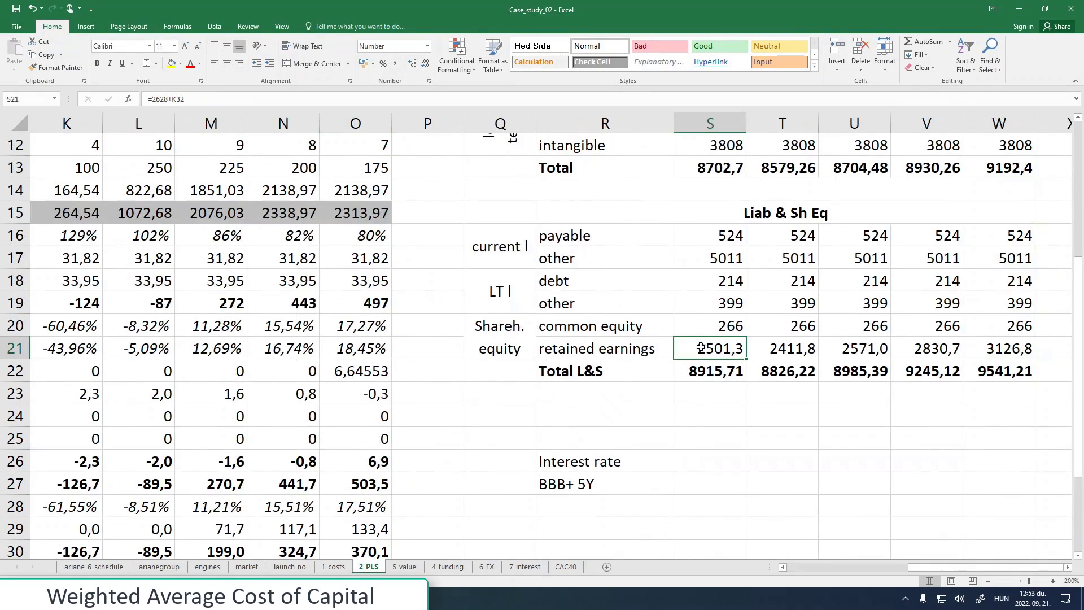
{"action": "left_click", "coordinate": [702, 283]}
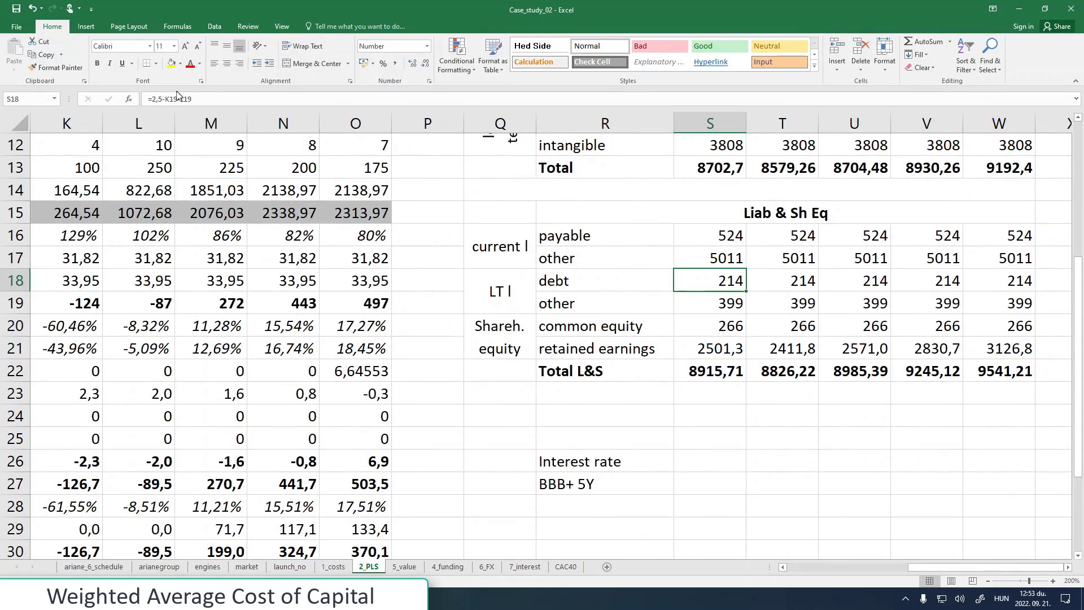
{"action": "left_click", "coordinate": [177, 97]}
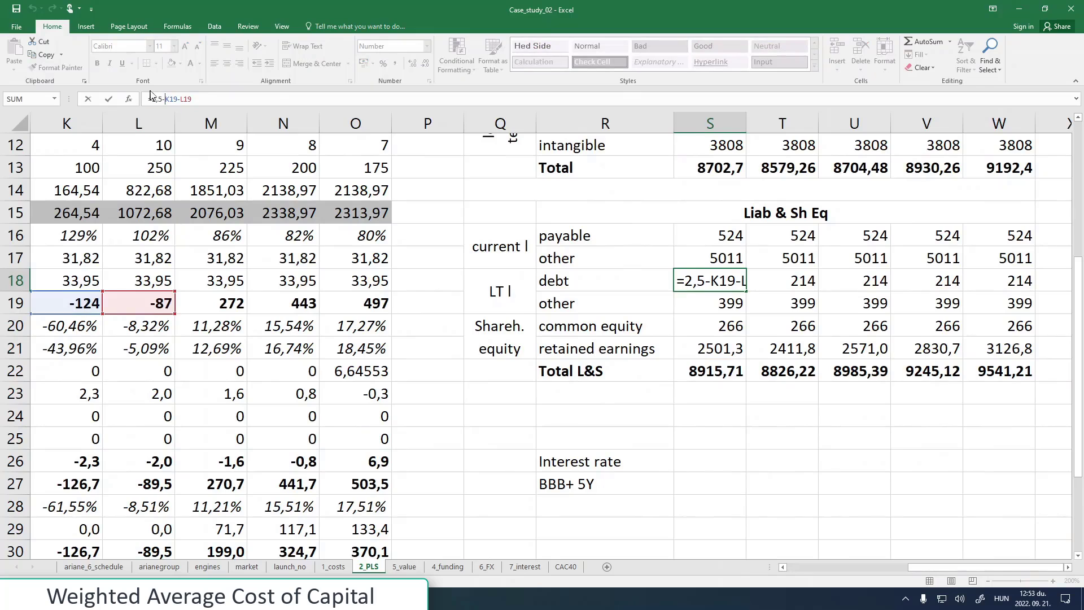
{"action": "left_click_drag", "start_coordinate": [150, 99], "coordinate": [163, 99]}
{"action": "left_click_drag", "start_coordinate": [917, 569], "coordinate": [895, 573]}
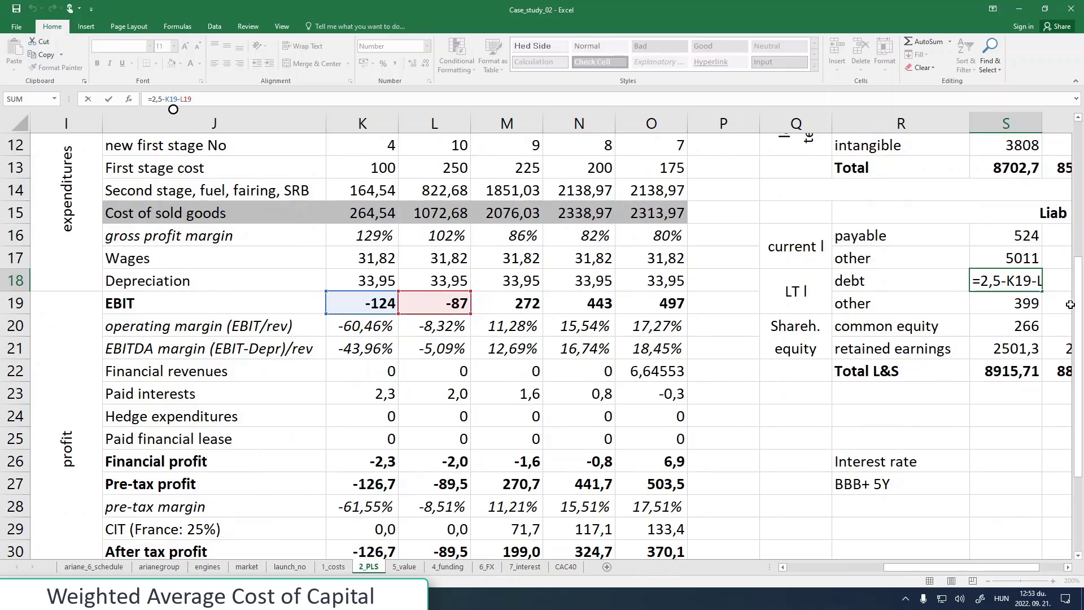
{"action": "mouse_move", "coordinate": [1076, 308]}
{"action": "left_mouse_down"}
{"action": "mouse_move", "coordinate": [1080, 380]}
{"action": "mouse_move", "coordinate": [1082, 244]}
{"action": "mouse_move", "coordinate": [1081, 292]}
{"action": "left_mouse_up"}
{"action": "left_click_drag", "start_coordinate": [1000, 568], "coordinate": [1049, 563]}
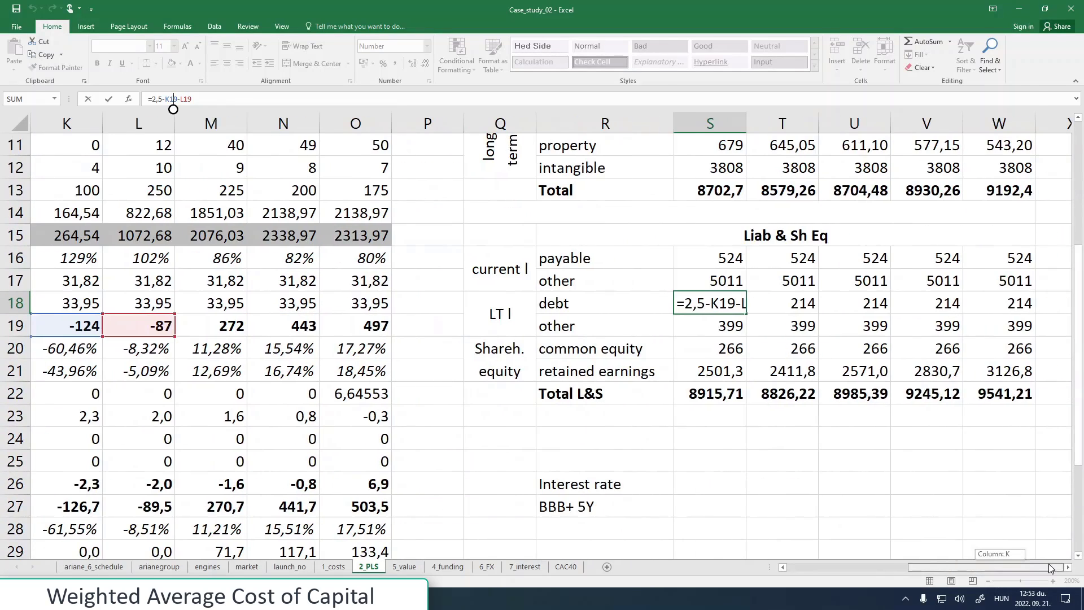
{"action": "left_click", "coordinate": [108, 99]}
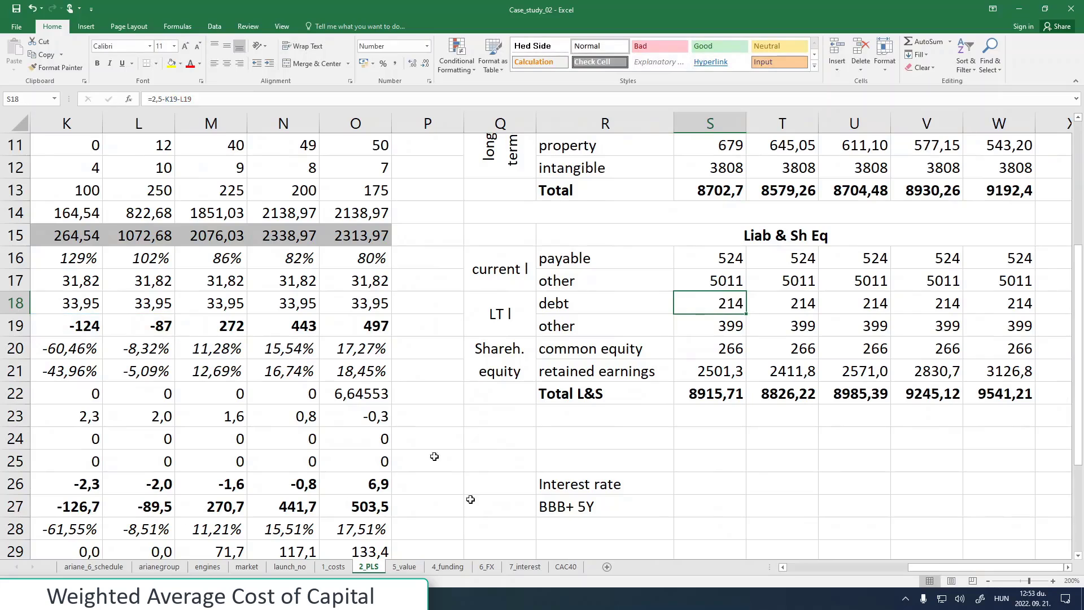
- Fill the year 1 long term liabilities formula from C20 across to G20 on the 5_value sheet
{"action": "left_click", "coordinate": [403, 566]}
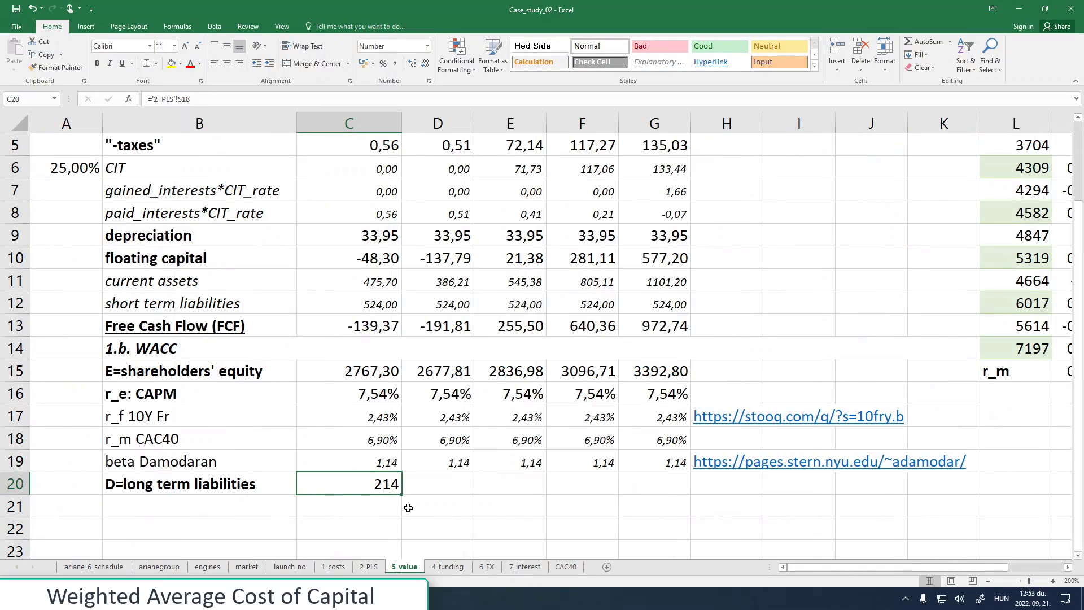
{"action": "left_click_drag", "start_coordinate": [403, 495], "coordinate": [658, 491]}
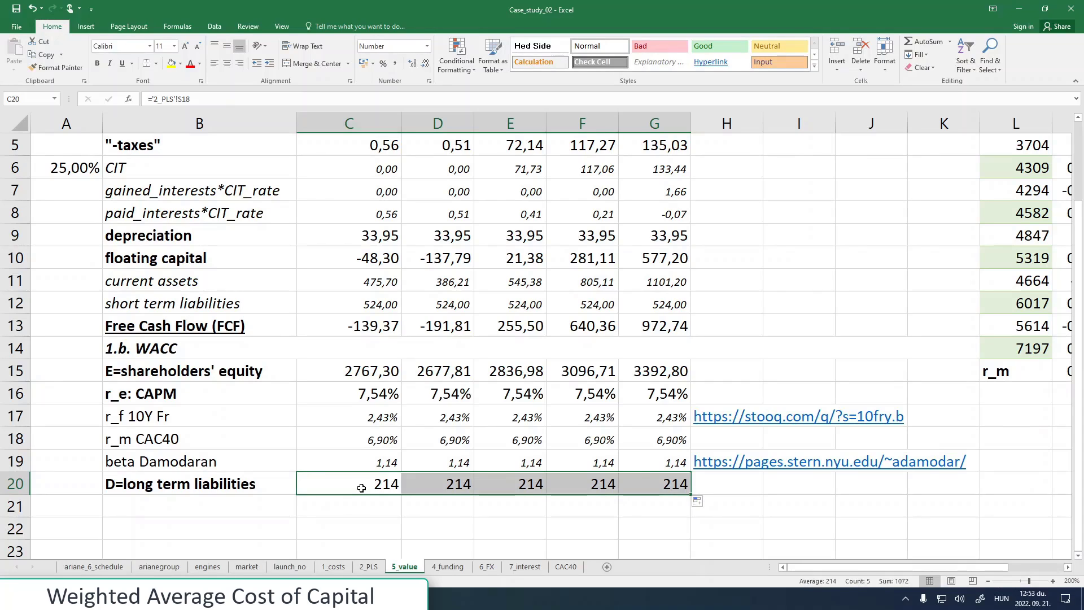
- Label cell B21 "r_d" below the long term liabilities heading and make it bold
{"action": "left_click", "coordinate": [284, 505]}
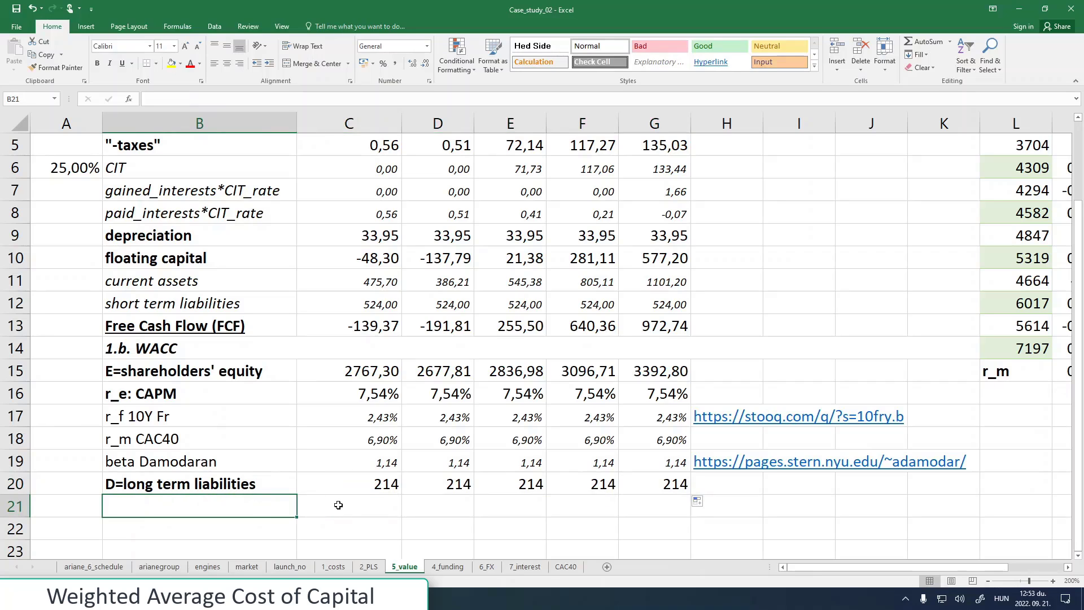
{"action": "type", "text": "="}
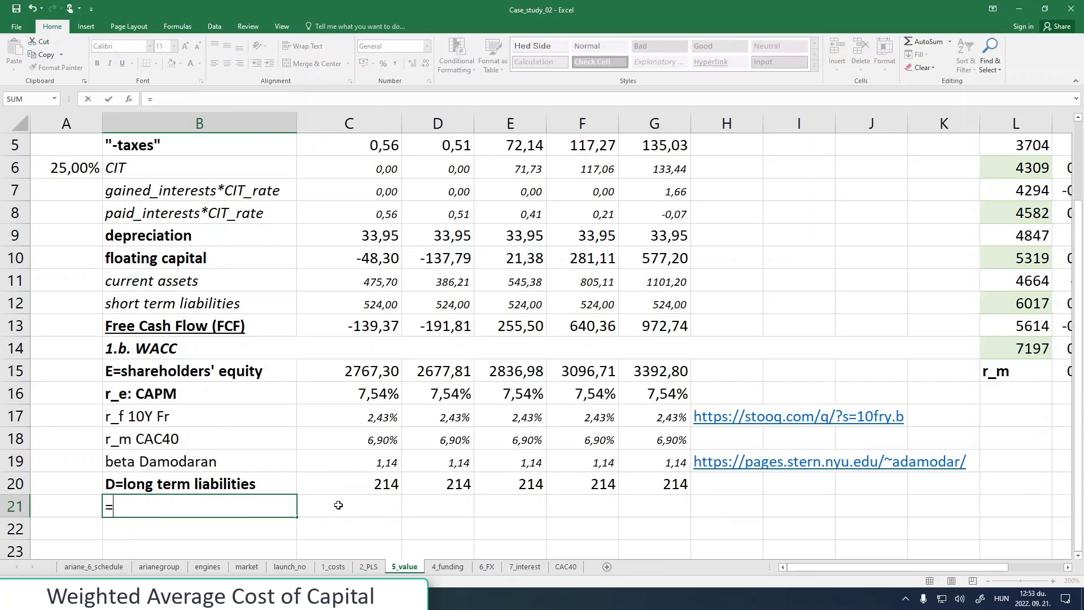
{"action": "key", "text": "Escape"}
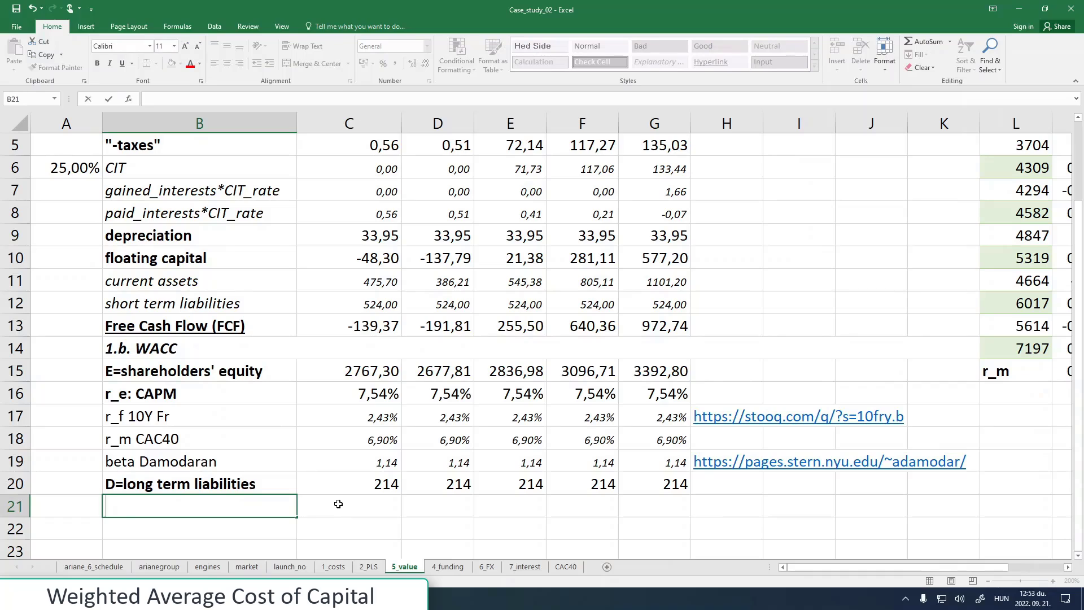
{"action": "type", "text": "r_d"}
{"action": "key", "text": "Return"}
{"action": "left_click", "coordinate": [161, 511]}
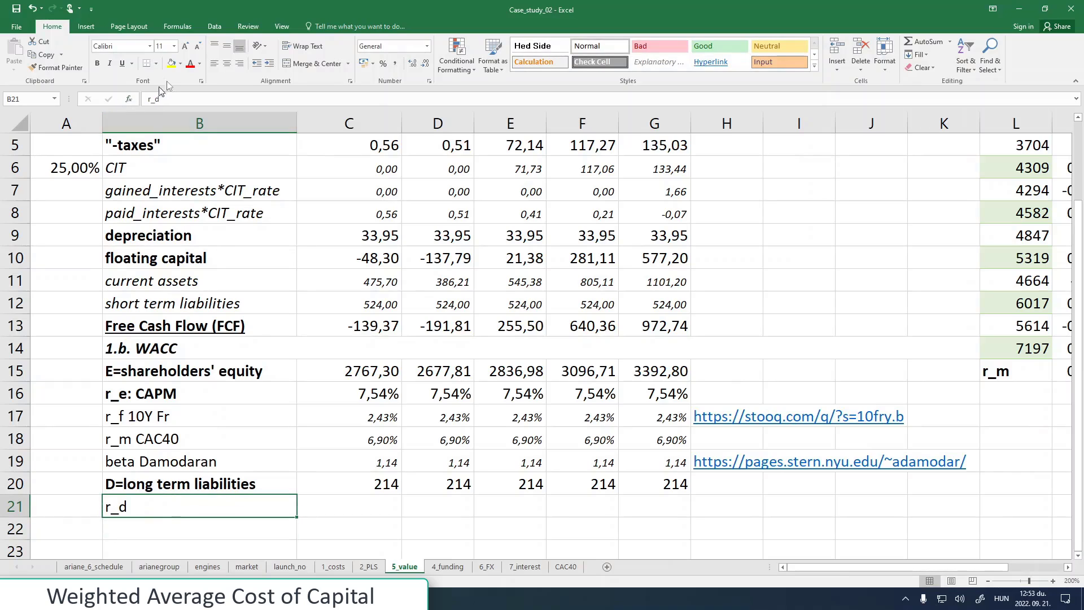
{"action": "left_click", "coordinate": [97, 64]}
- Examine the yearly interest rates in K34:O34 on the 2_PLS sheet as the source for r_d
{"action": "left_click", "coordinate": [350, 510]}
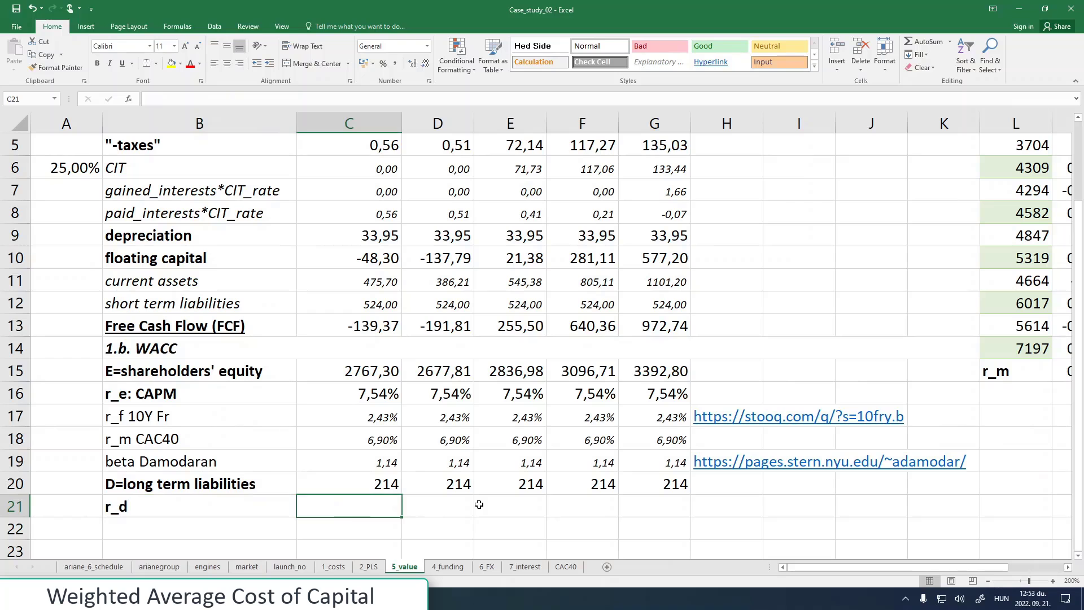
{"action": "left_click", "coordinate": [369, 567]}
{"action": "scroll", "coordinate": [372, 471], "scroll_direction": "down", "scroll_amount": 6}
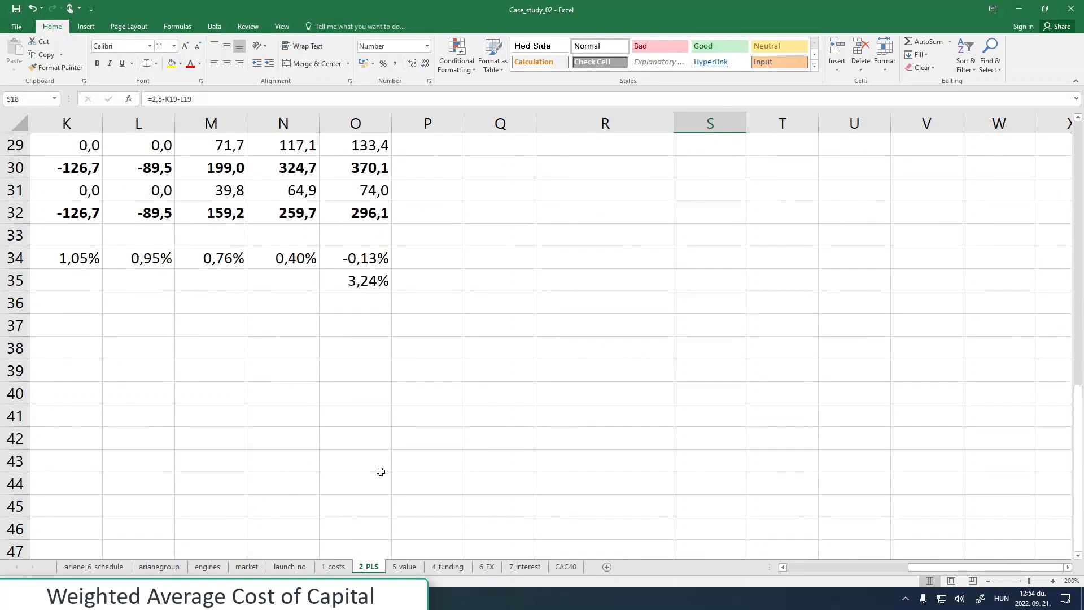
{"action": "scroll", "coordinate": [380, 469], "scroll_direction": "up", "scroll_amount": 4}
{"action": "scroll", "coordinate": [398, 474], "scroll_direction": "down", "scroll_amount": 1}
{"action": "left_click_drag", "start_coordinate": [1027, 569], "coordinate": [992, 572]}
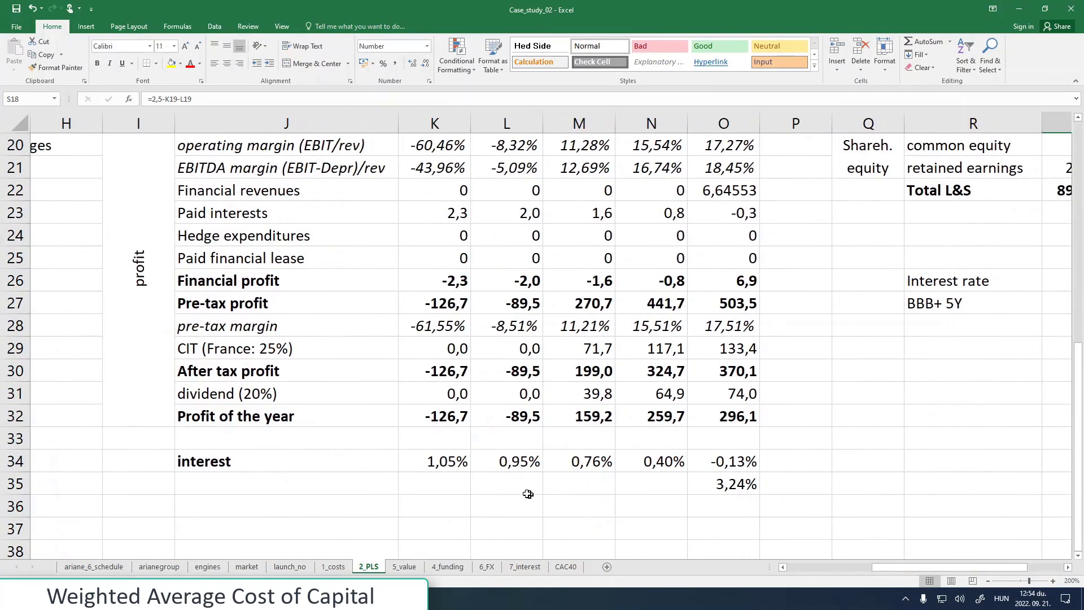
{"action": "left_click", "coordinate": [460, 475]}
{"action": "left_click", "coordinate": [505, 468]}
{"action": "left_click", "coordinate": [582, 462]}
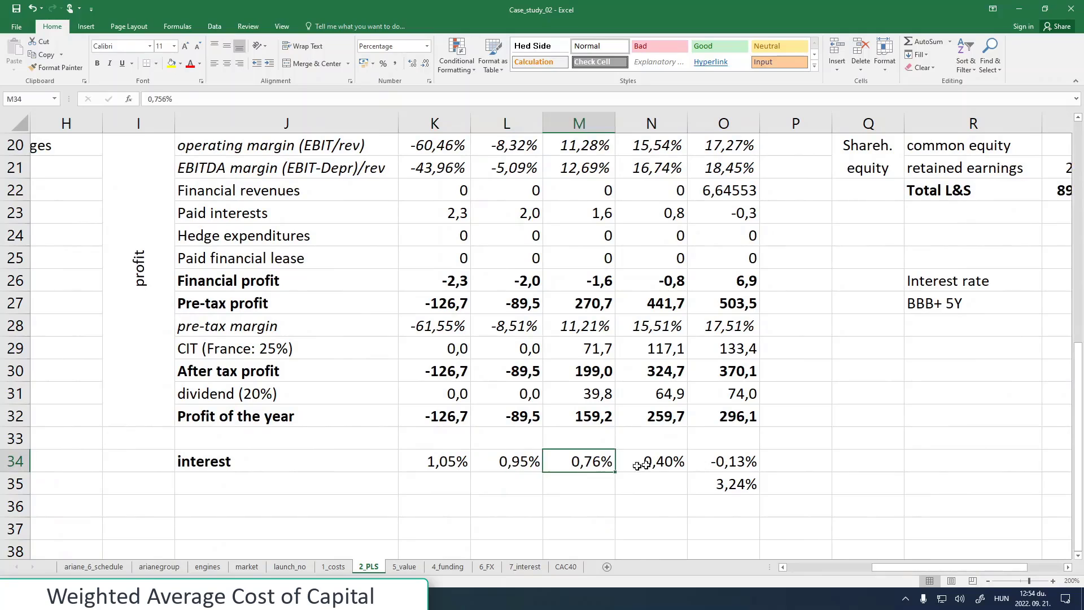
{"action": "left_click", "coordinate": [634, 462]}
{"action": "left_click", "coordinate": [729, 461]}
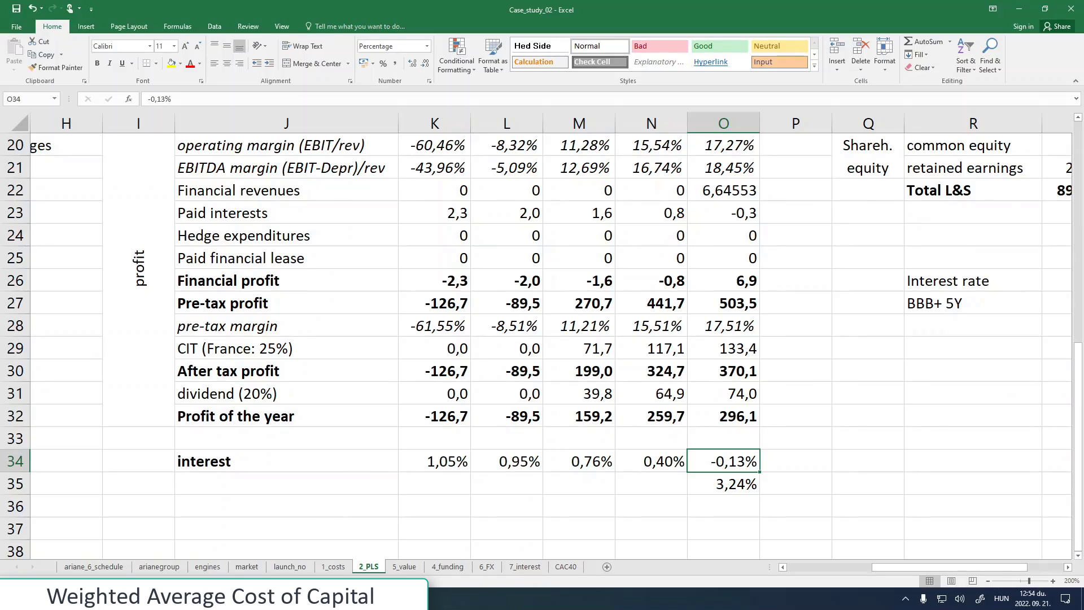
{"action": "mouse_move", "coordinate": [125, 598]}
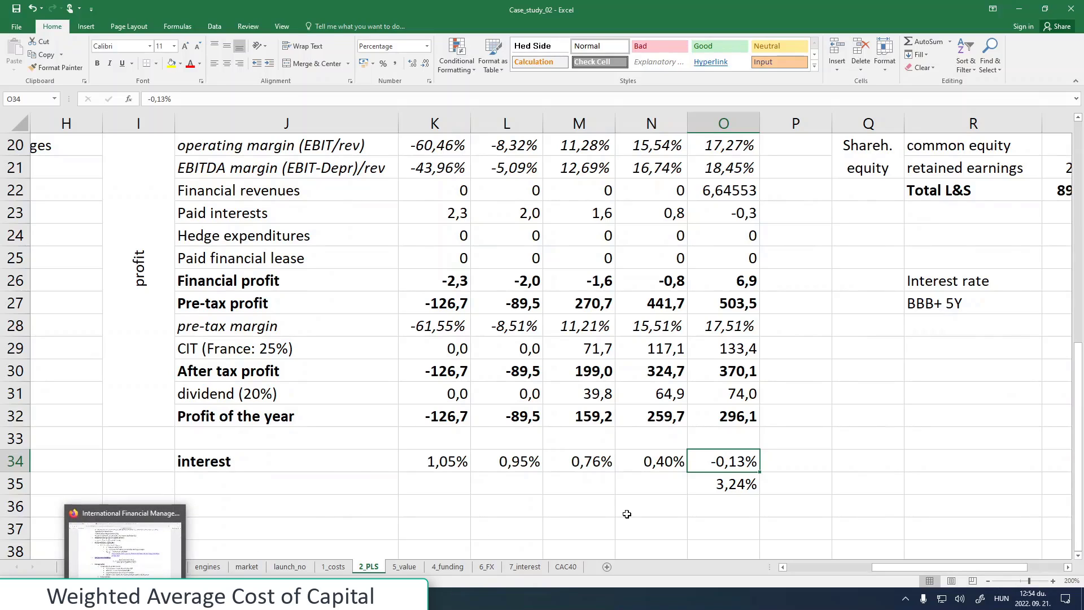
{"action": "left_click", "coordinate": [447, 467]}
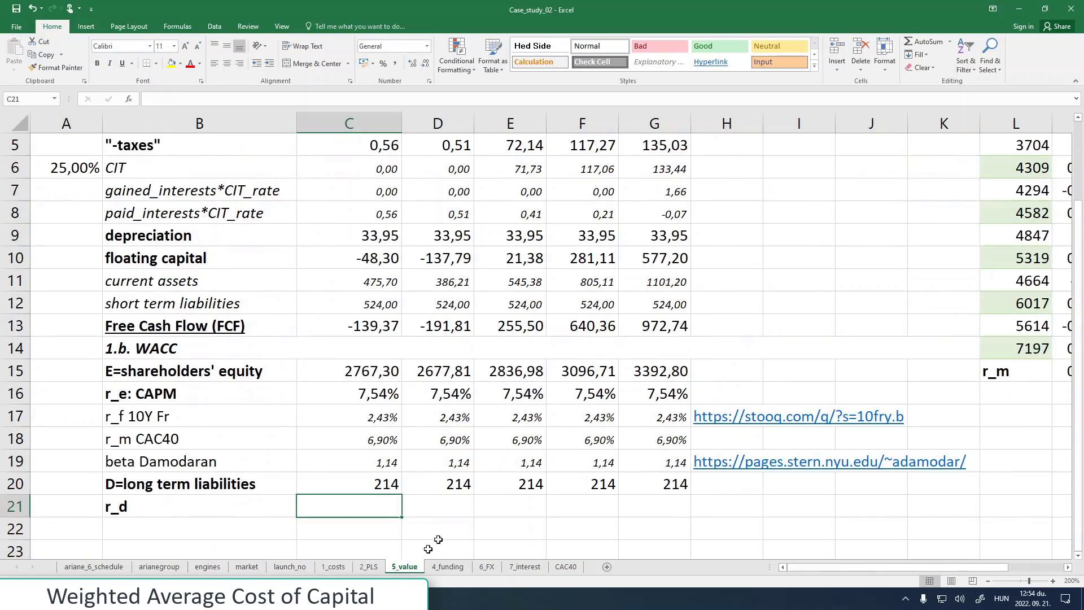
- Link the year 1 r_d in C21 of 5_value to interest cell K34 on 2_PLS and fill it across to G21
{"action": "left_click", "coordinate": [404, 567]}
{"action": "type", "text": "="}
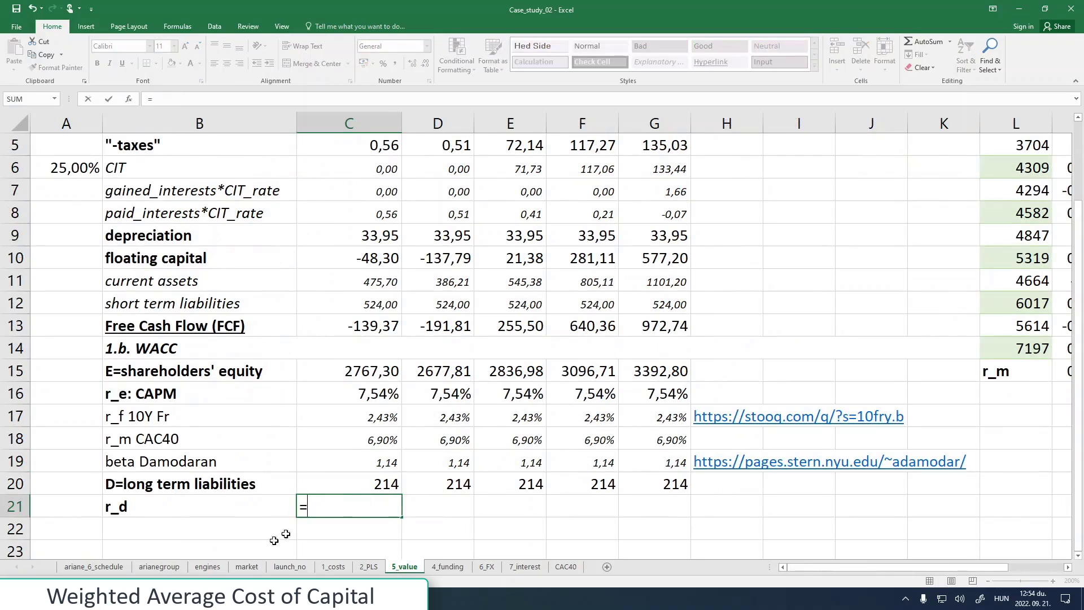
{"action": "left_click", "coordinate": [368, 567]}
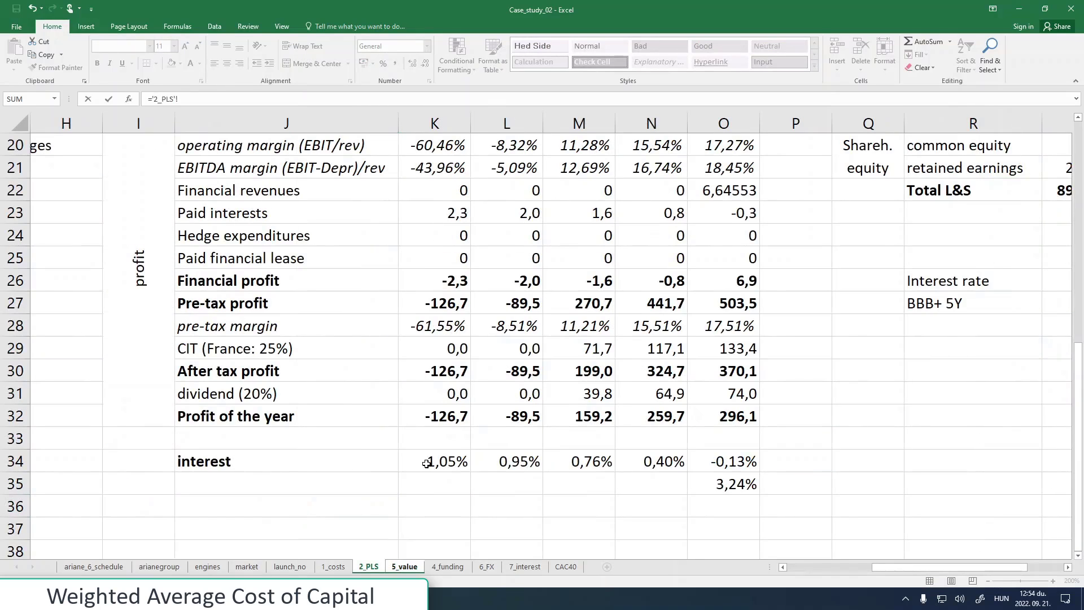
{"action": "left_click", "coordinate": [426, 463]}
{"action": "key", "text": "Return"}
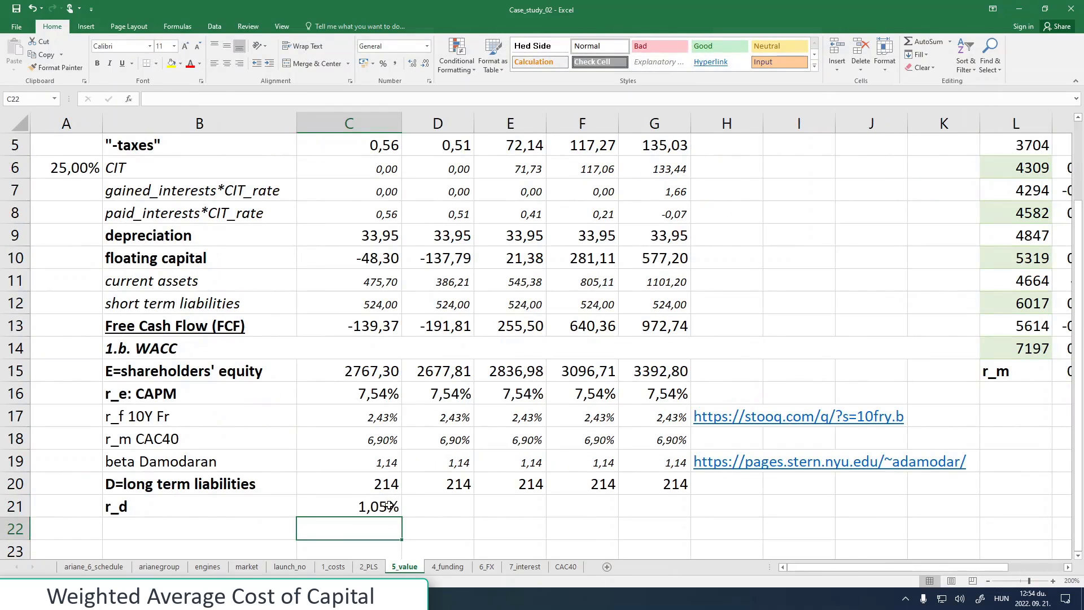
{"action": "left_click", "coordinate": [389, 505]}
{"action": "left_click_drag", "start_coordinate": [403, 517], "coordinate": [690, 518]}
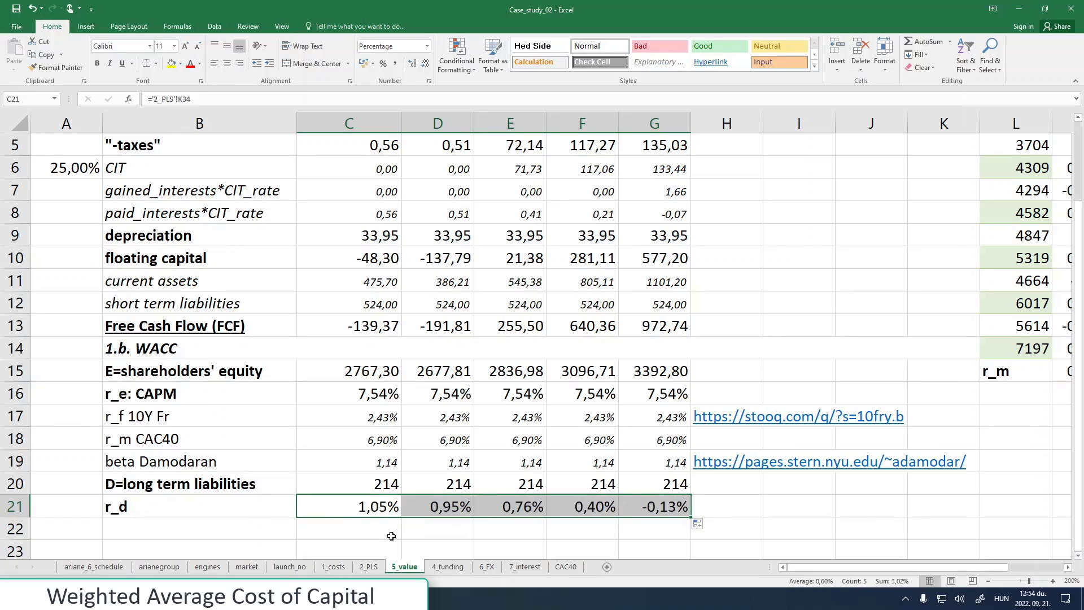
- Label cell B22 "r_WACC" and format it bold and underlined
{"action": "left_click", "coordinate": [234, 529]}
{"action": "scroll", "coordinate": [260, 511], "scroll_direction": "down", "scroll_amount": 1}
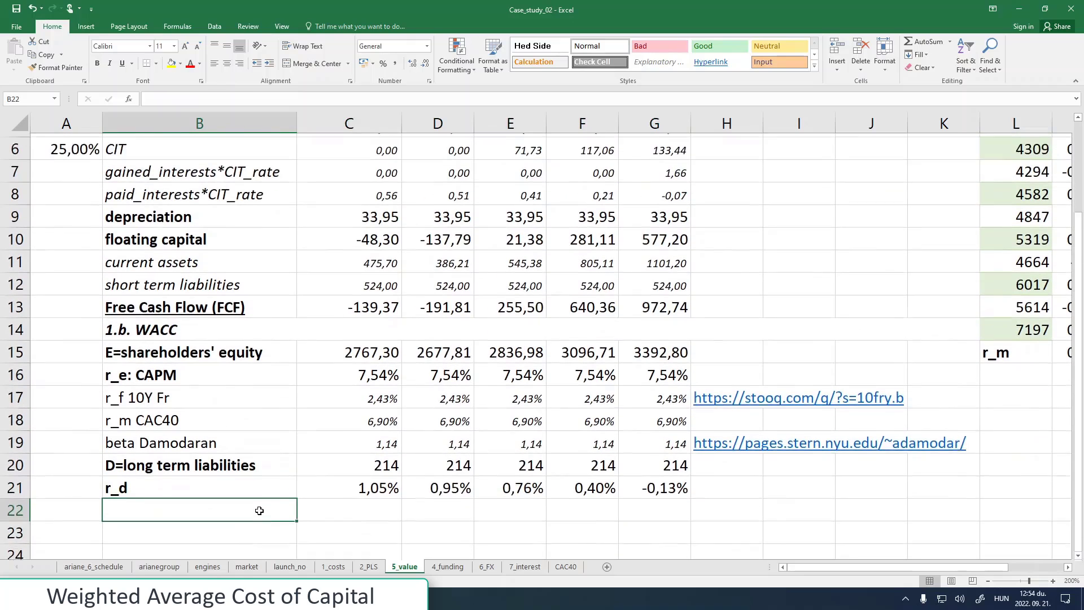
{"action": "scroll", "coordinate": [259, 510], "scroll_direction": "up", "scroll_amount": 1}
{"action": "type", "text": "r"}
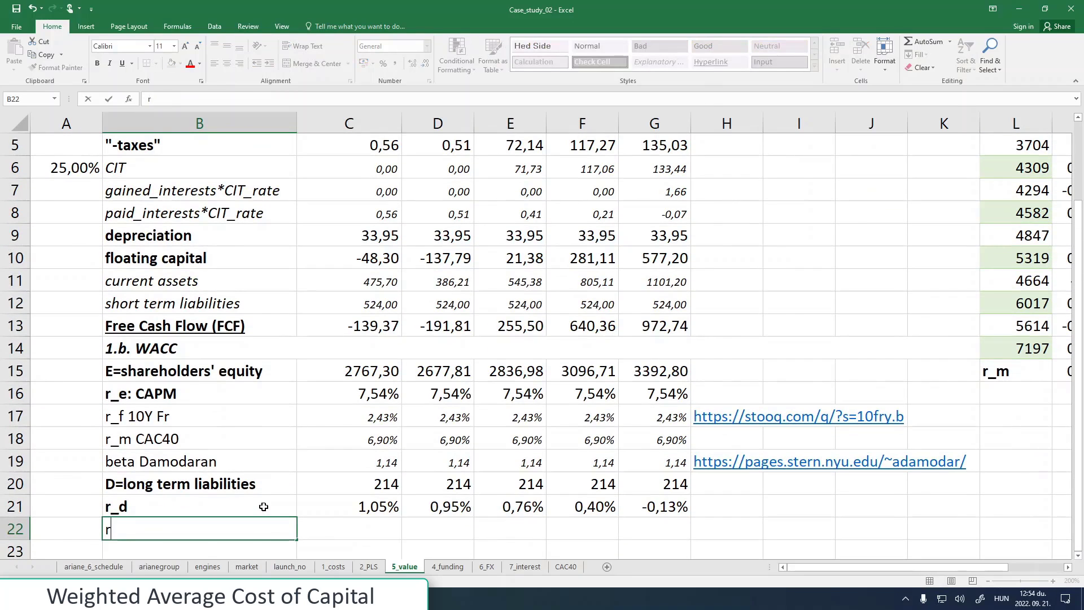
{"action": "type", "text": "_WACC"}
{"action": "left_click", "coordinate": [339, 533]}
{"action": "left_click", "coordinate": [282, 529]}
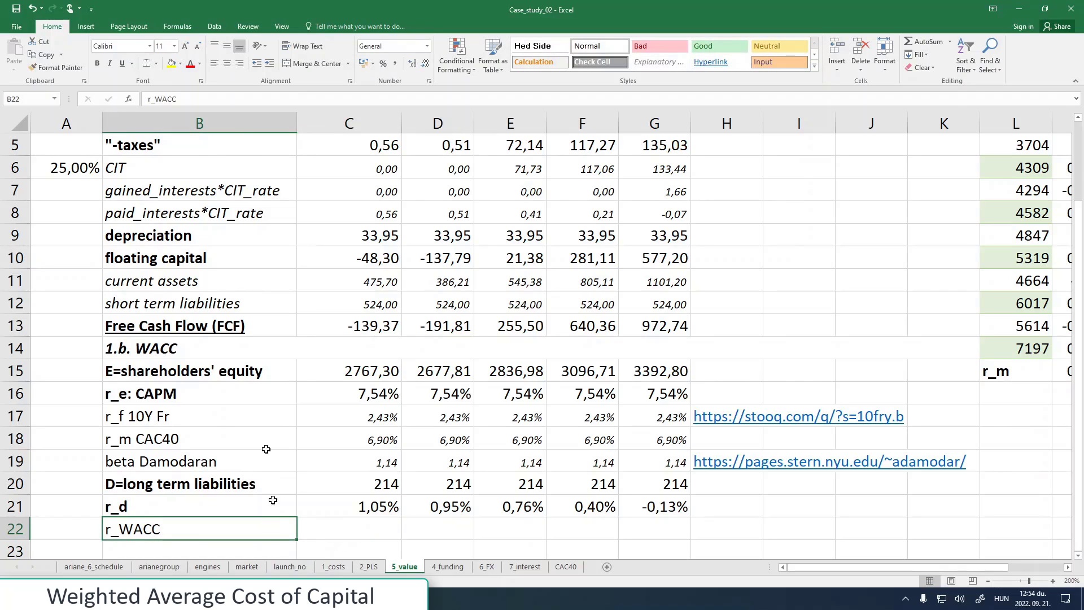
{"action": "left_click", "coordinate": [103, 63]}
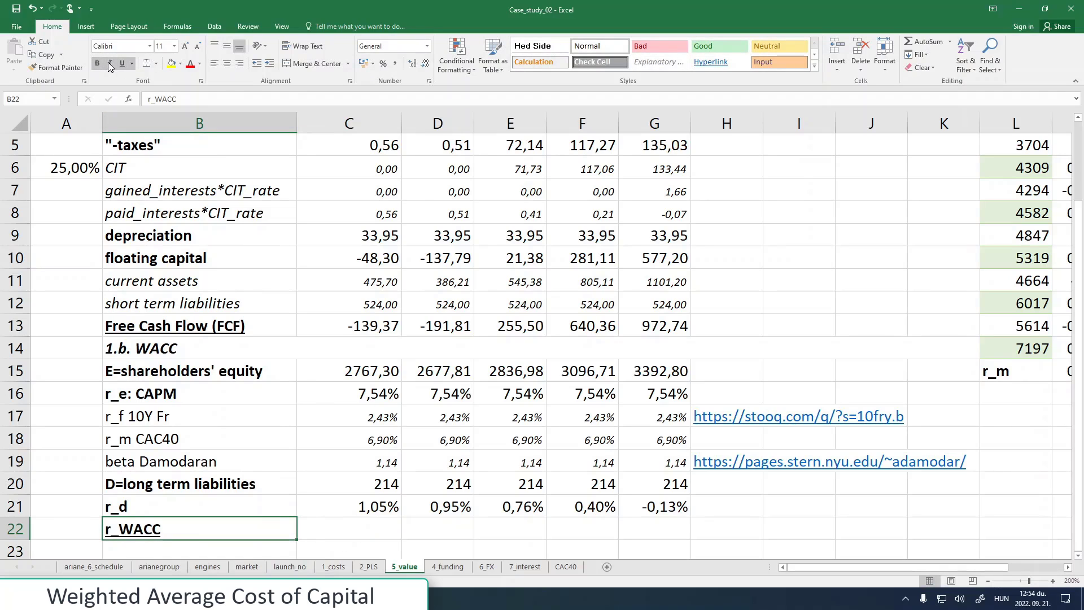
- Start the year 1 r_WACC formula in C22 with the equity term C16*(C15/(C15+C20))
{"action": "left_click", "coordinate": [341, 532]}
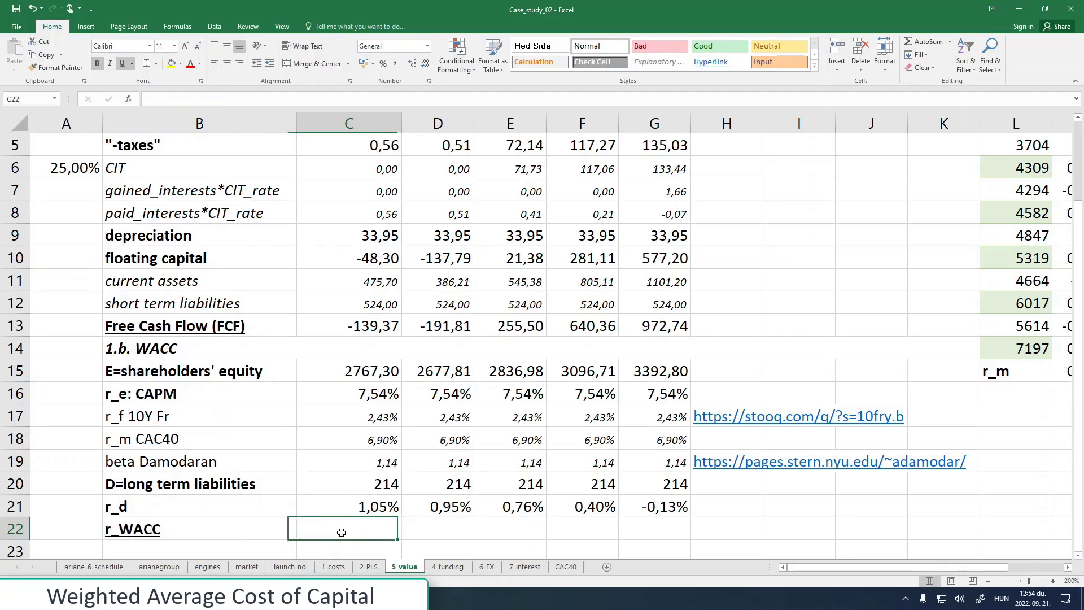
{"action": "type", "text": "="}
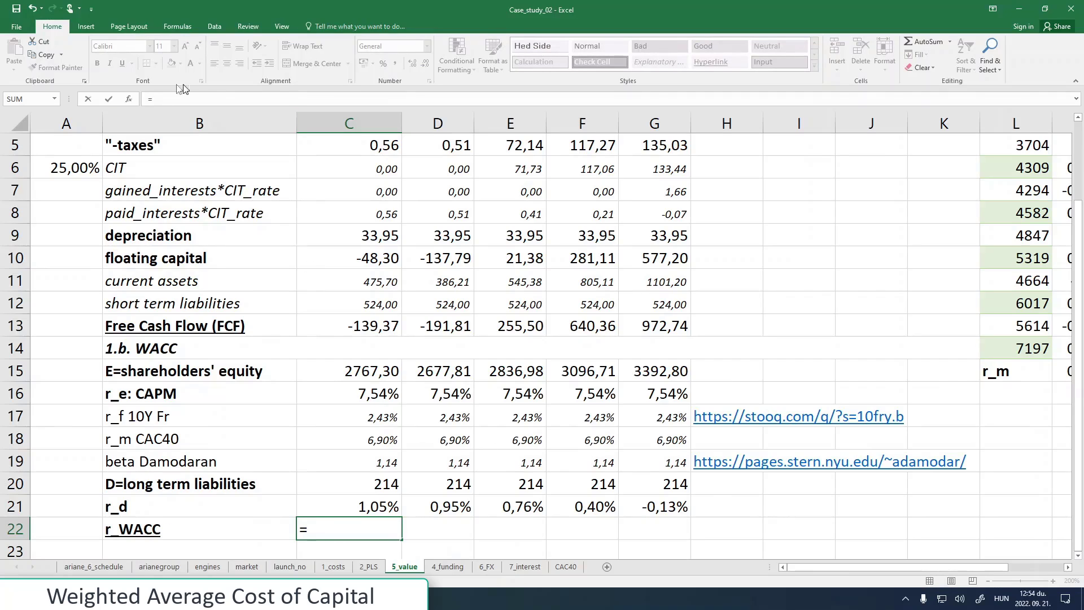
{"action": "left_click", "coordinate": [354, 393]}
{"action": "type", "text": "*"}
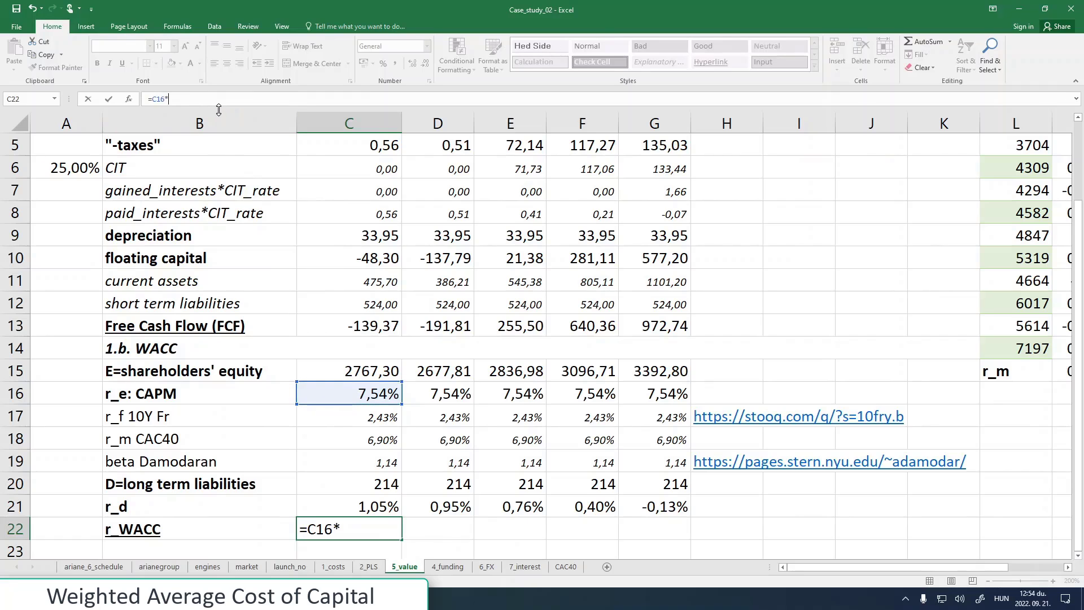
{"action": "type", "text": "()"}
{"action": "key", "text": "Return"}
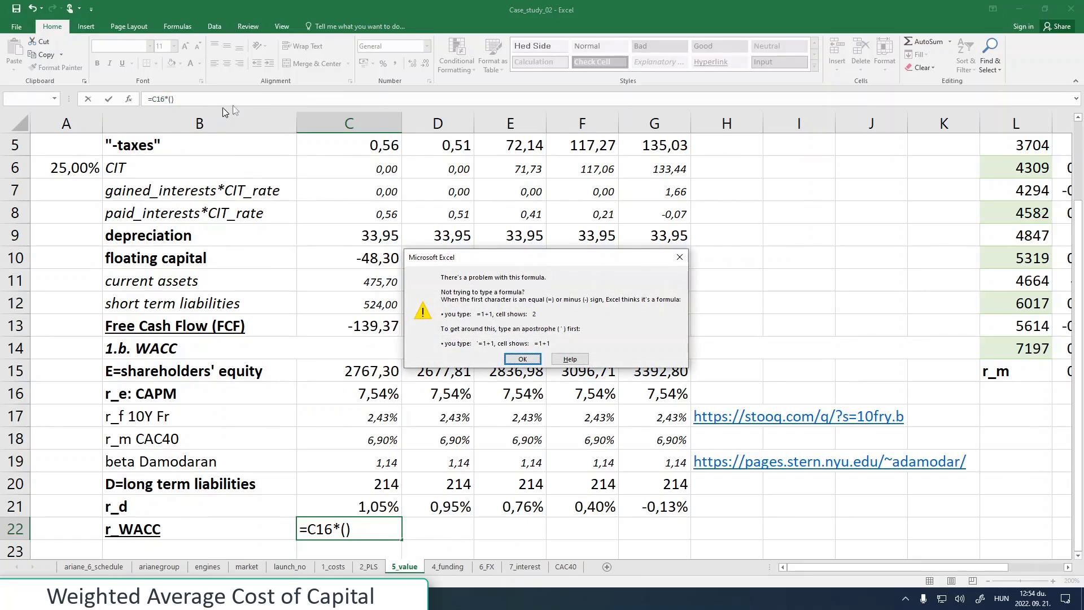
{"action": "left_click", "coordinate": [522, 359]}
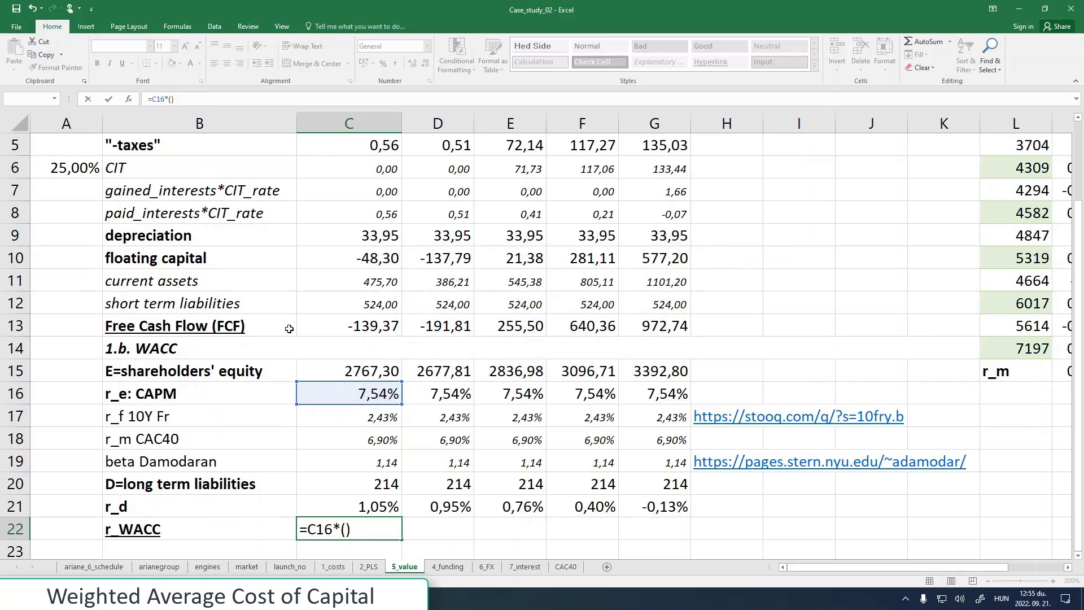
{"action": "left_click", "coordinate": [337, 371]}
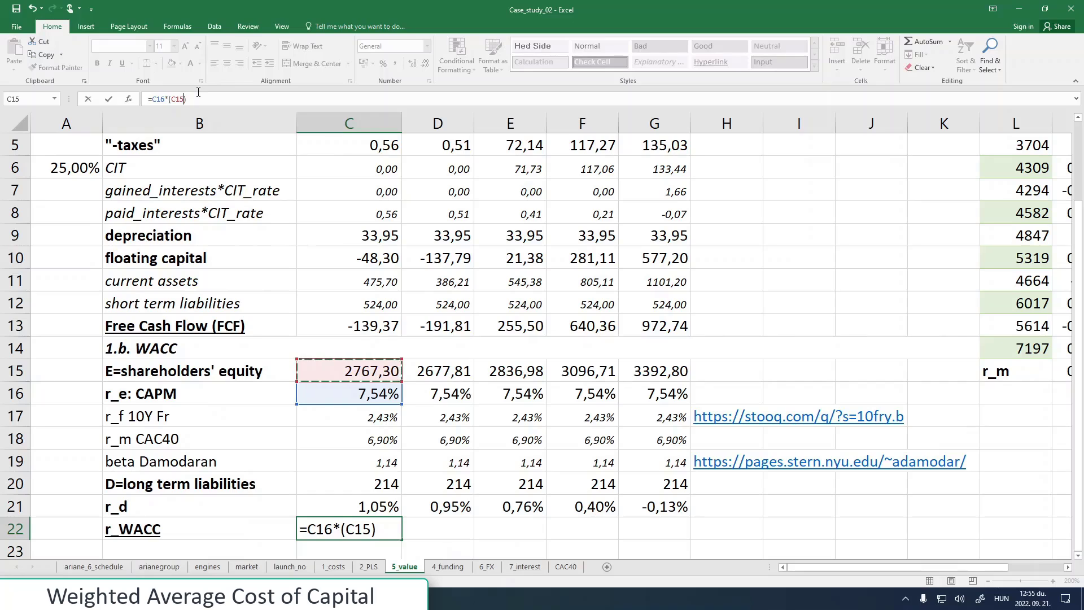
{"action": "type", "text": "/("}
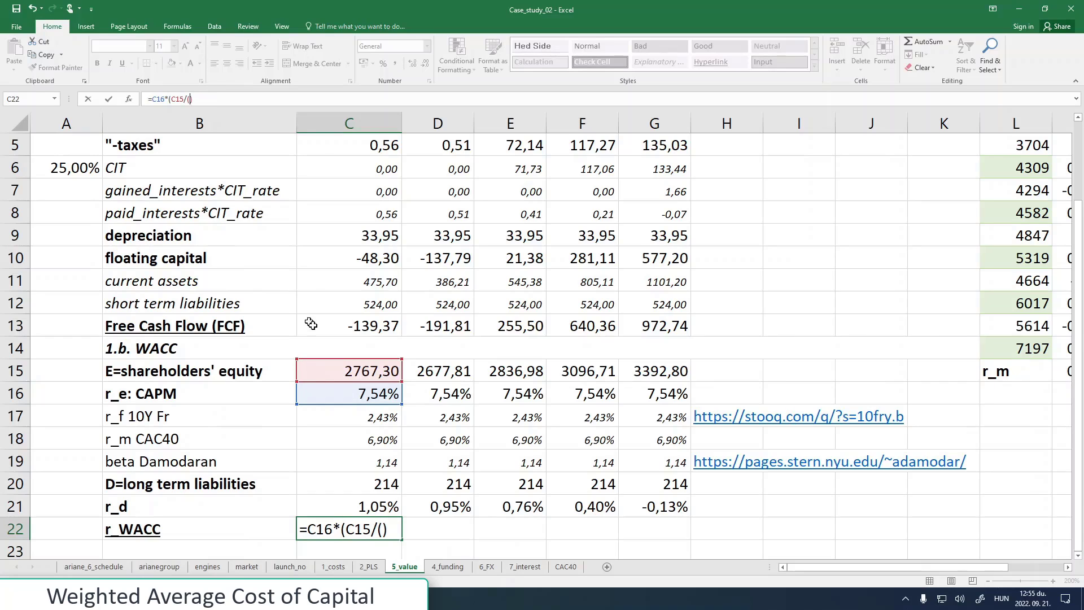
{"action": "left_click", "coordinate": [339, 370]}
{"action": "type", "text": "+"}
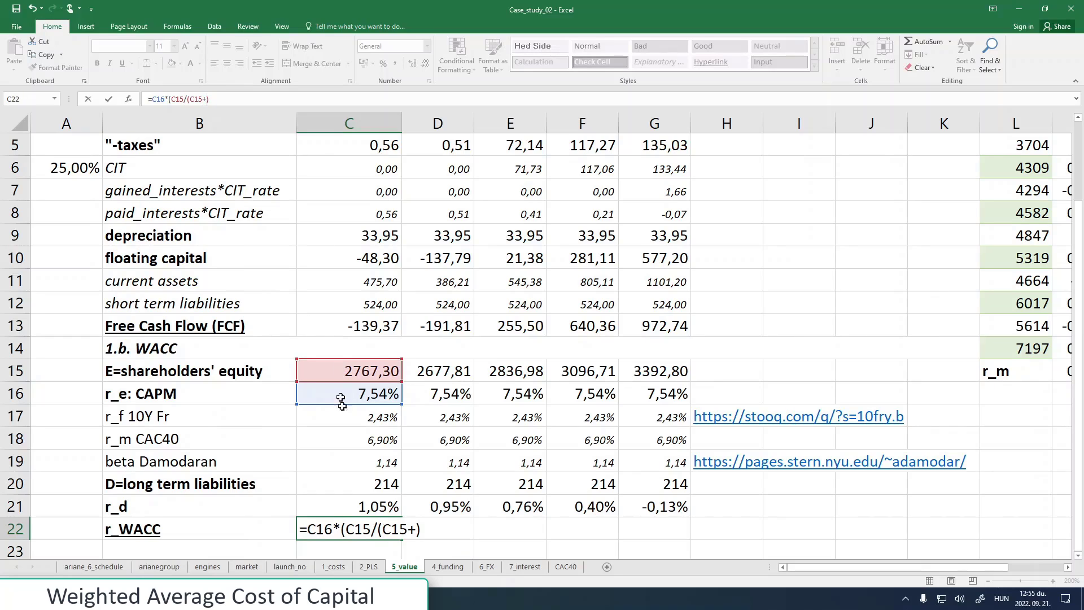
{"action": "left_click", "coordinate": [353, 486]}
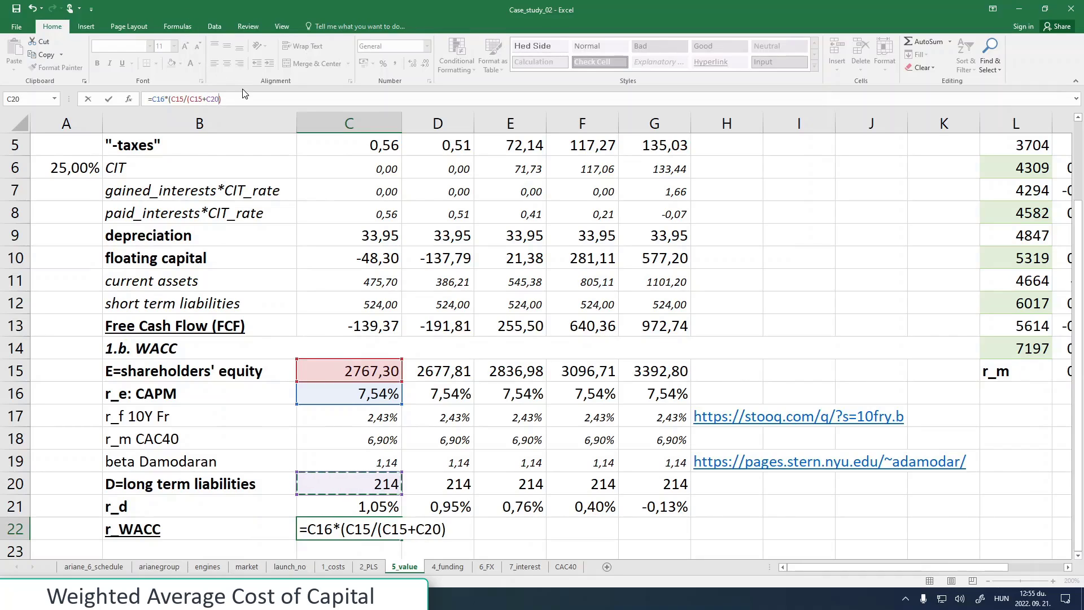
{"action": "type", "text": ")+"}
- Complete the C22 formula by adding the debt term C21*(C20/(C15+C20)), and fill it across to G22
{"action": "left_click", "coordinate": [337, 505]}
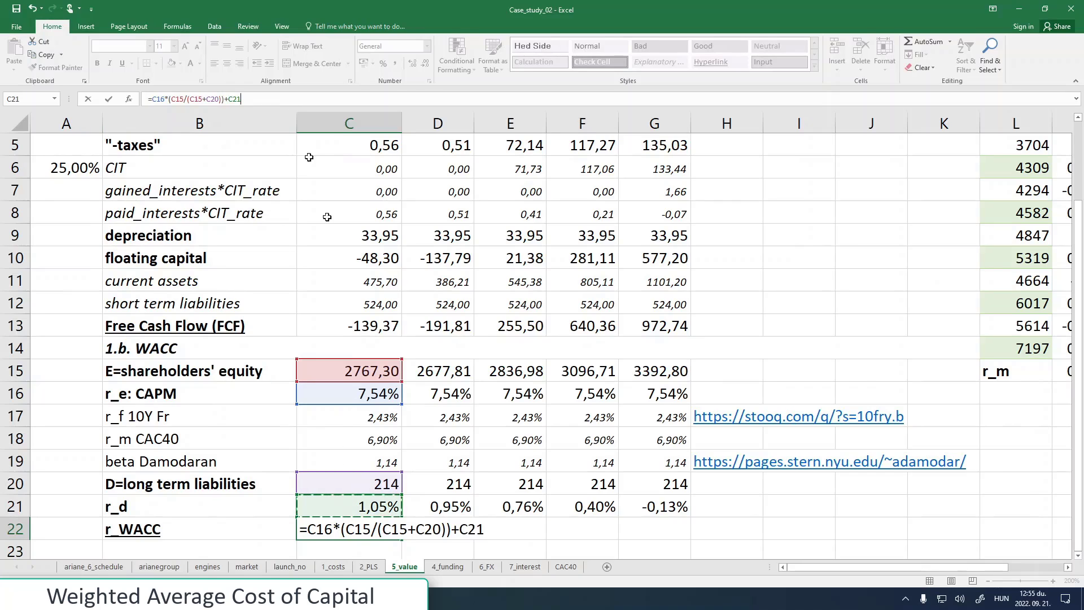
{"action": "type", "text": "*("}
{"action": "left_click", "coordinate": [339, 485]}
{"action": "type", "text": "/"}
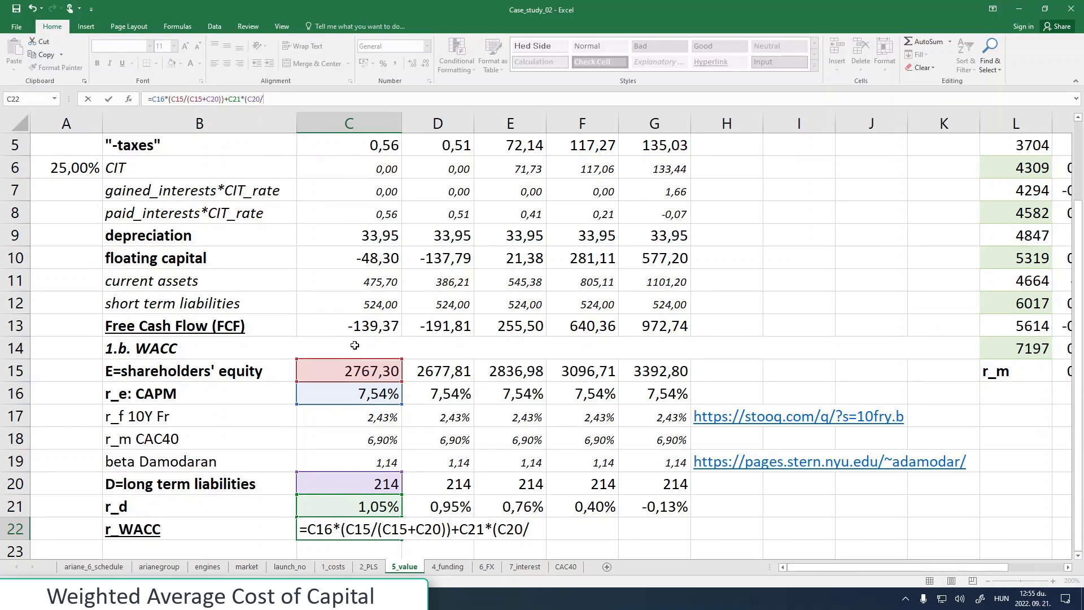
{"action": "type", "text": "("}
{"action": "left_click", "coordinate": [346, 371]}
{"action": "type", "text": "+"}
{"action": "left_click", "coordinate": [348, 488]}
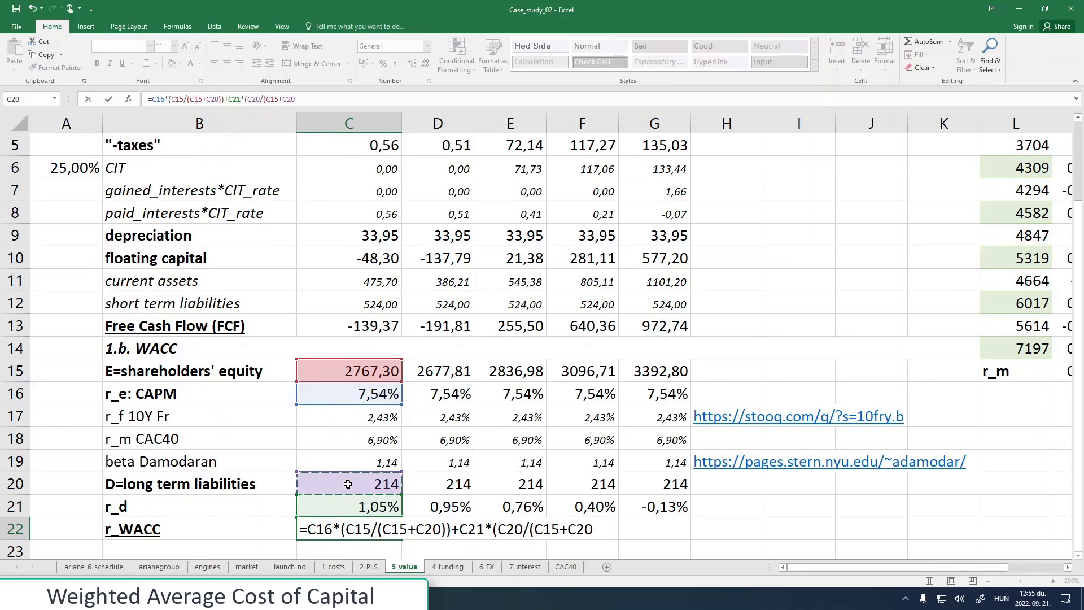
{"action": "type", "text": "))"}
{"action": "key", "text": "Return"}
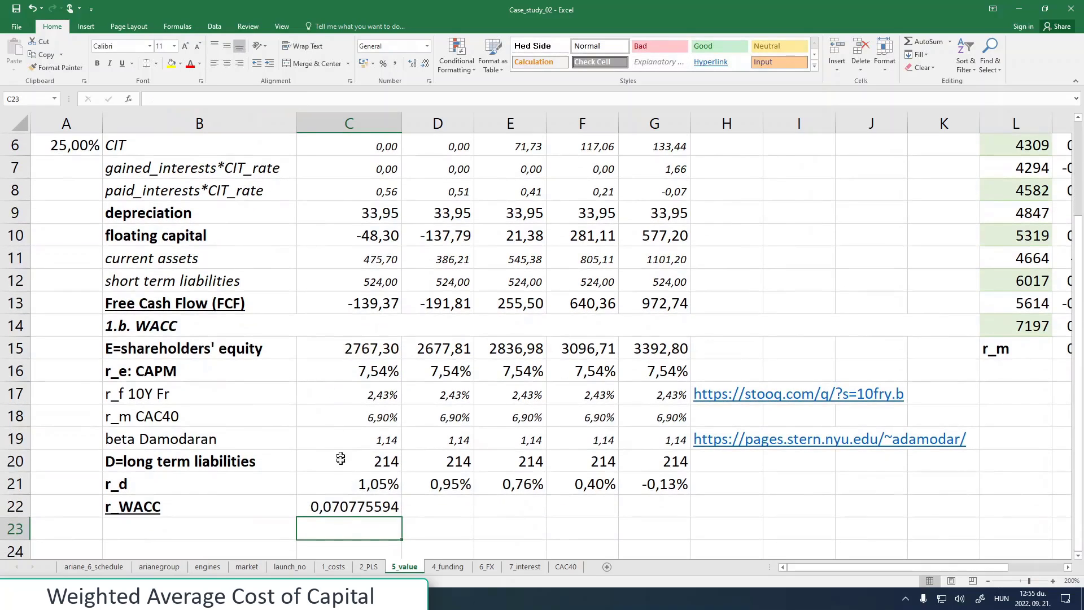
{"action": "key", "text": "Up"}
{"action": "left_click_drag", "start_coordinate": [401, 517], "coordinate": [693, 512]}
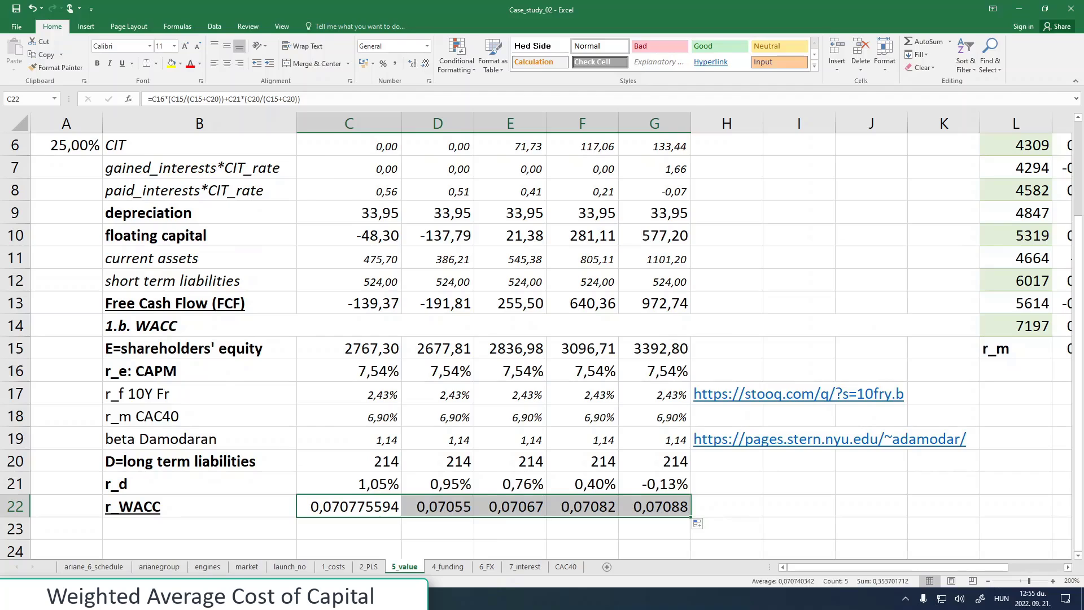
- Check the (1-CIT_rate) factor in the browser's PDF notes, and append *(1-A6) to the year 1 r_WACC formula in C22 of the workbook
{"action": "key", "text": "alt+Tab"}
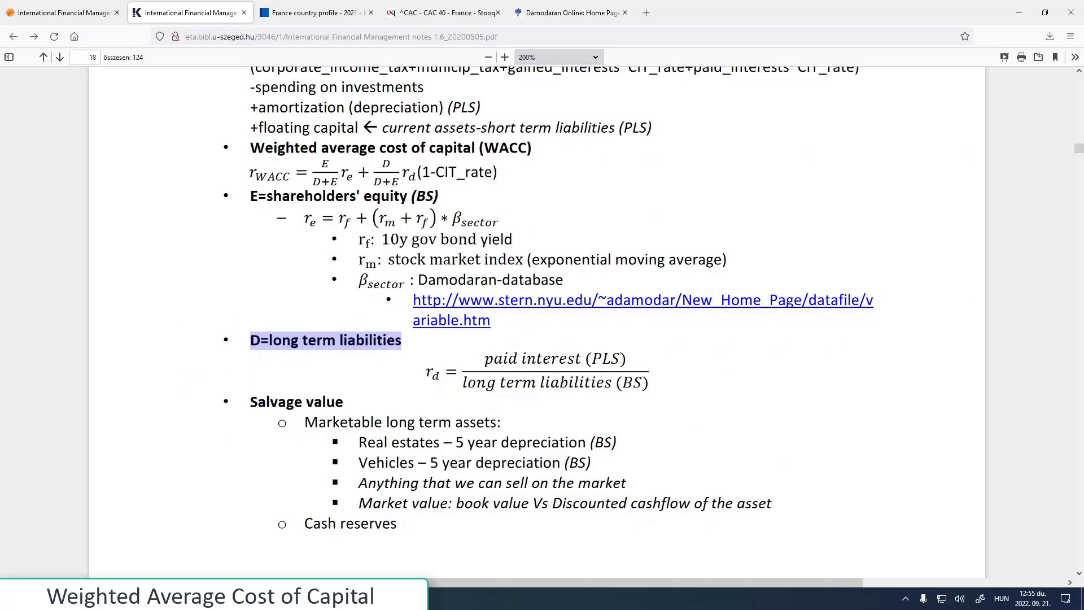
{"action": "left_click_drag", "start_coordinate": [422, 171], "coordinate": [493, 168]}
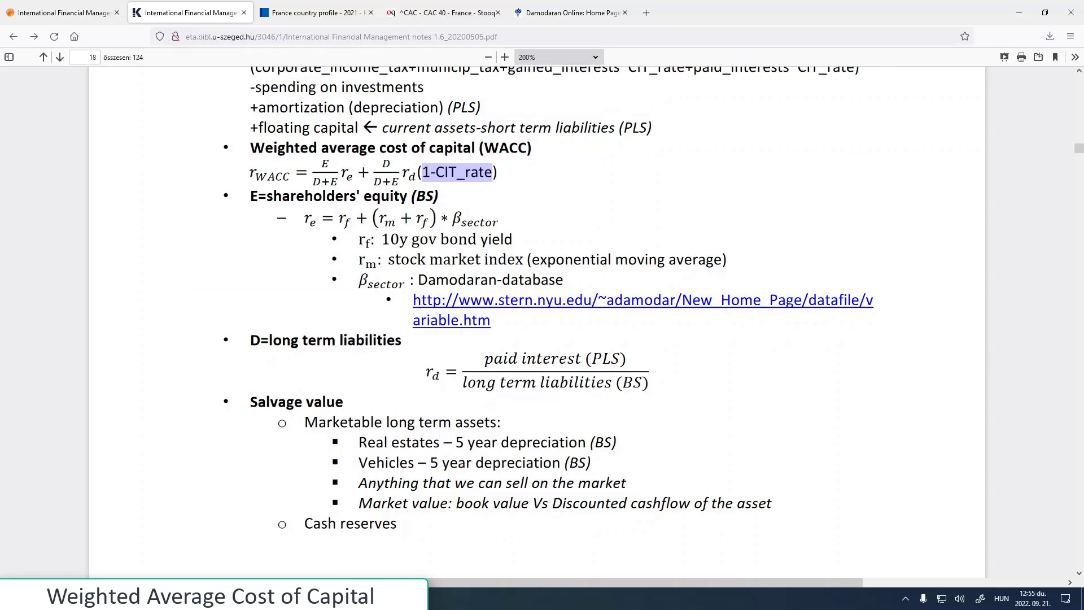
{"action": "key", "text": "alt+Tab"}
{"action": "left_click", "coordinate": [345, 508]}
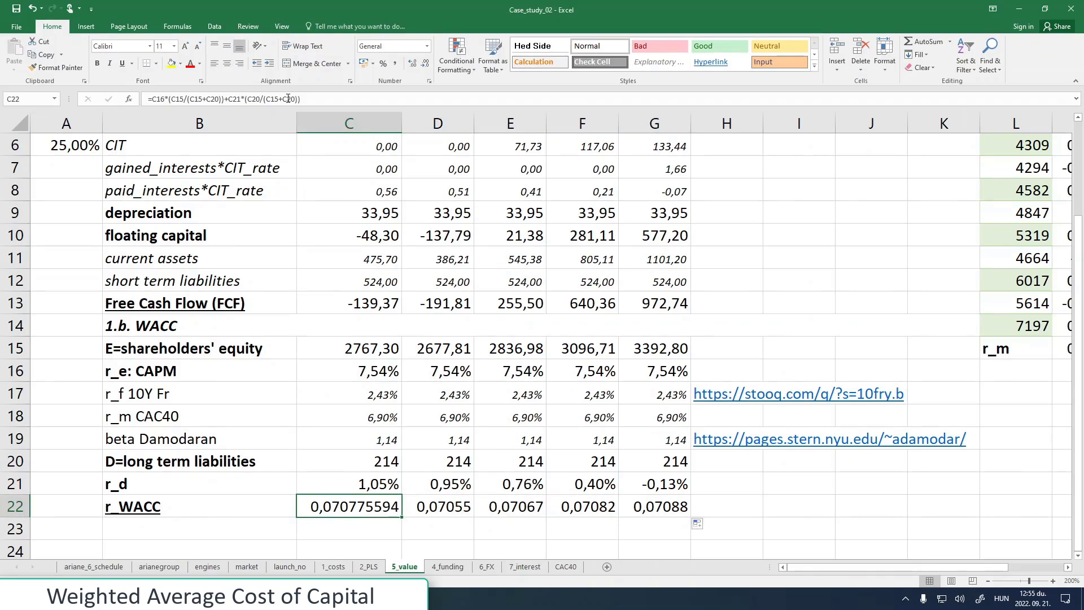
{"action": "left_click", "coordinate": [309, 99]}
{"action": "type", "text": "*"}
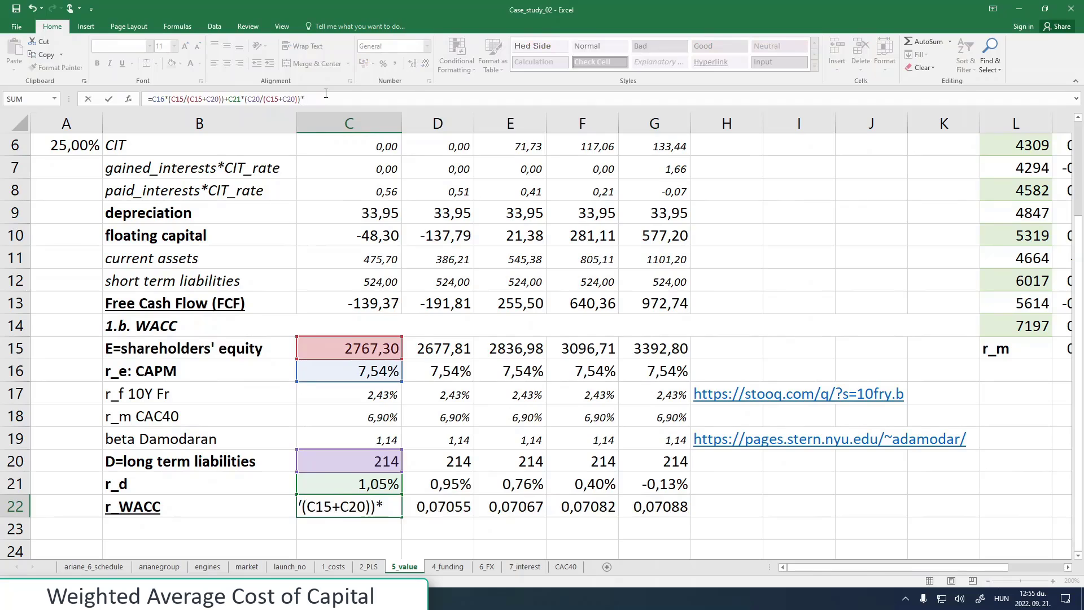
{"action": "type", "text": "(1-"}
{"action": "left_click", "coordinate": [71, 145]}
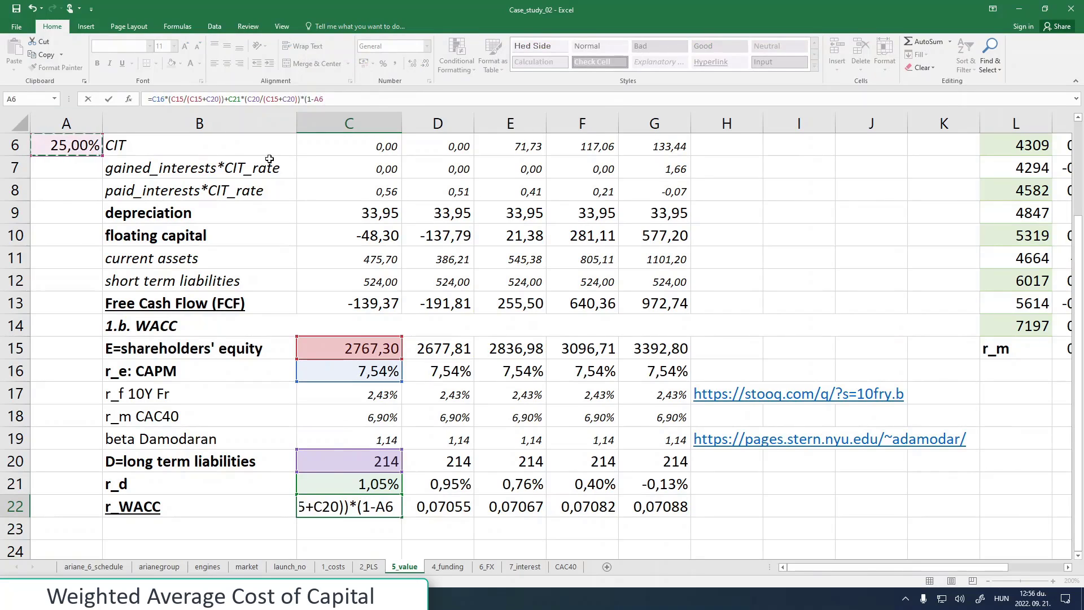
{"action": "type", "text": ")"}
{"action": "key", "text": "Return"}
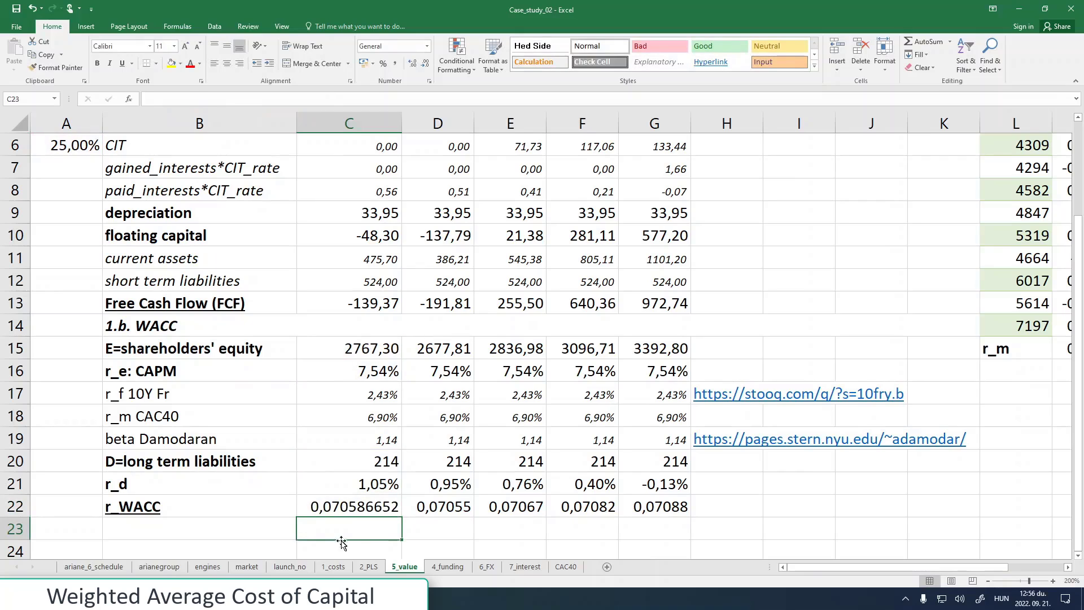
- Try to fill the tax-adjusted r_WACC formula from C22 across to G22, and inspect the copied formula in D22
{"action": "left_click", "coordinate": [358, 491]}
{"action": "left_click", "coordinate": [395, 510]}
{"action": "left_click_drag", "start_coordinate": [403, 518], "coordinate": [686, 516]}
{"action": "left_click", "coordinate": [433, 507]}
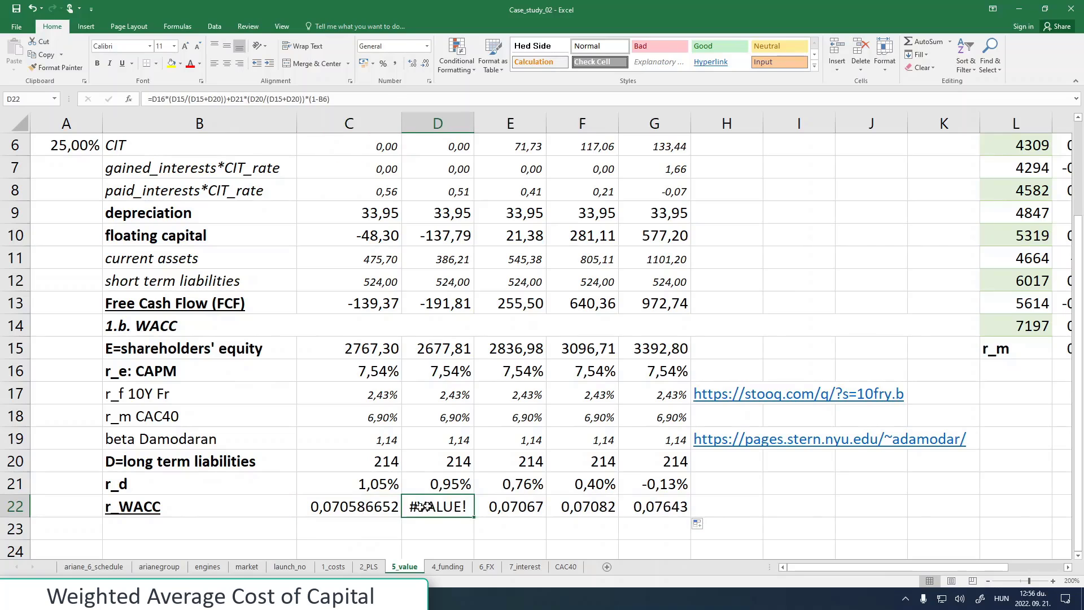
- Make the tax rate reference absolute as $A$6 in the C22 formula, and fill it across to G22
{"action": "left_click", "coordinate": [387, 508]}
{"action": "left_click", "coordinate": [318, 97]}
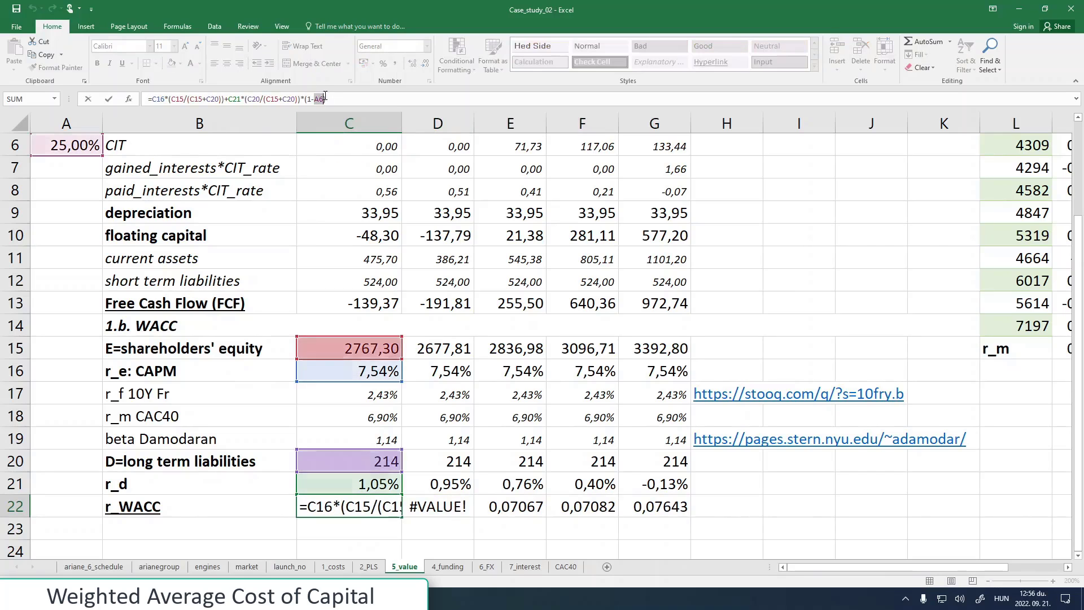
{"action": "key", "text": "F4"}
{"action": "key", "text": "Return"}
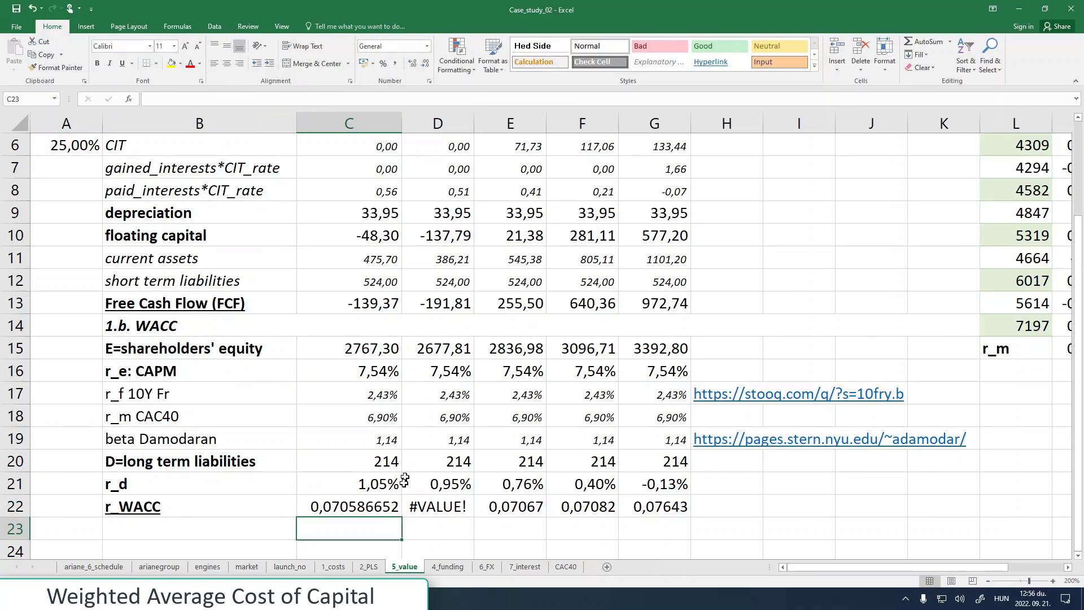
{"action": "left_click", "coordinate": [378, 511]}
{"action": "left_click_drag", "start_coordinate": [403, 517], "coordinate": [677, 513]}
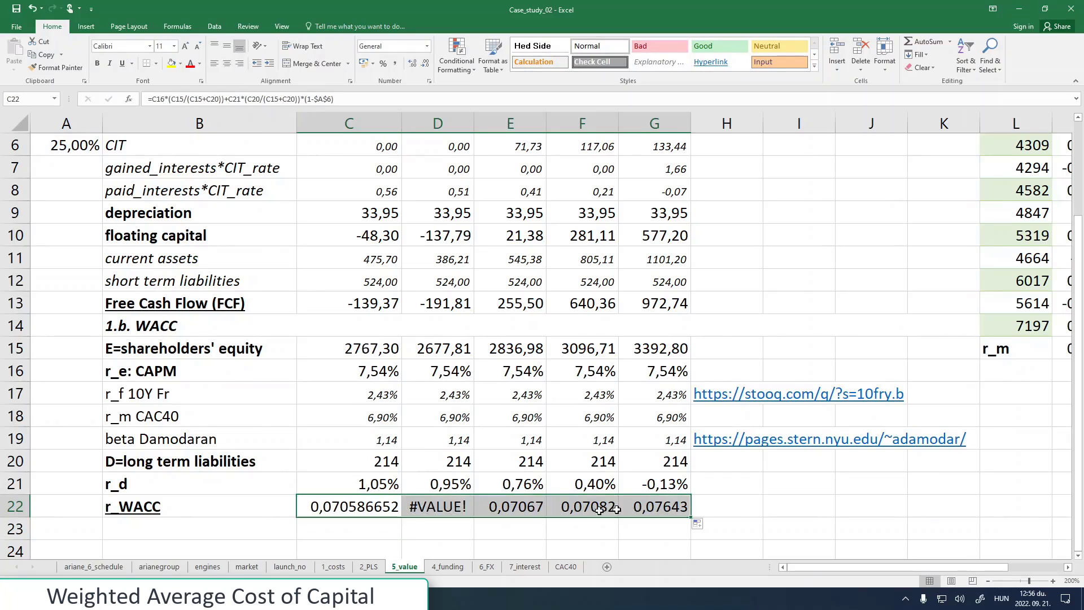
- Format the r_WACC values in C22:G22 as percentages with two decimal places
{"action": "right_click", "coordinate": [364, 507]}
{"action": "left_click", "coordinate": [389, 458]}
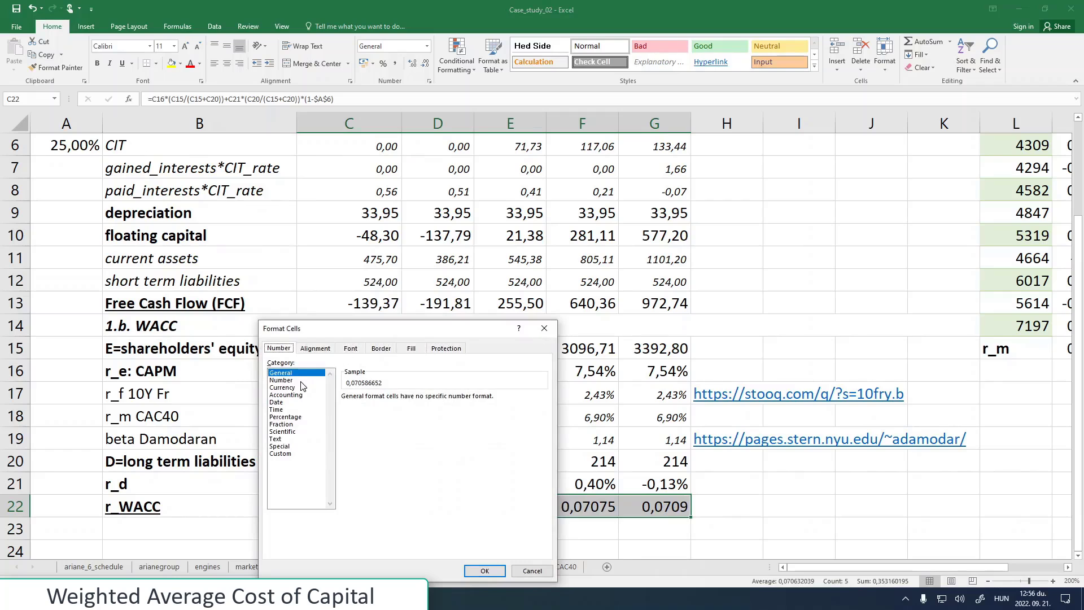
{"action": "left_click", "coordinate": [292, 417]}
{"action": "left_click", "coordinate": [484, 570]}
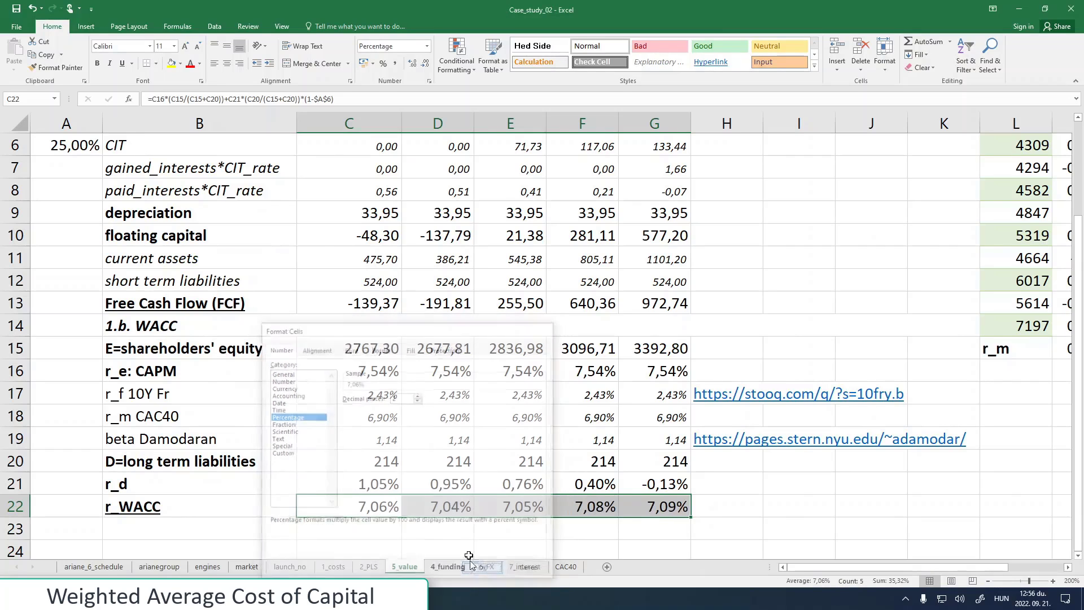
- Widen column C enough to show the whole r_WACC formula, and review the cell references of C22 without changing them
{"action": "left_click", "coordinate": [342, 508]}
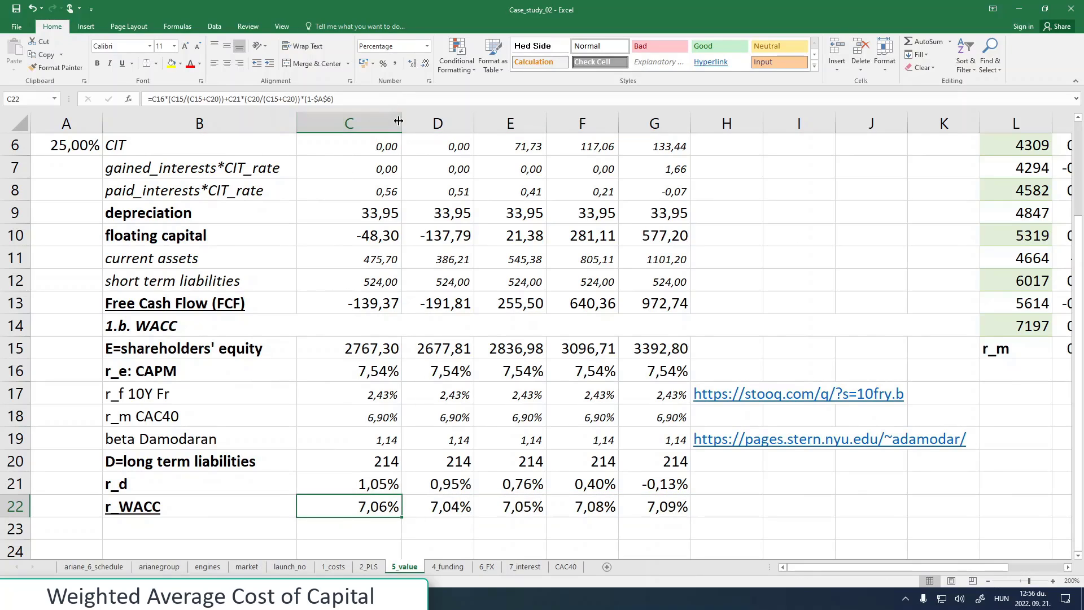
{"action": "left_click_drag", "start_coordinate": [401, 123], "coordinate": [689, 122]}
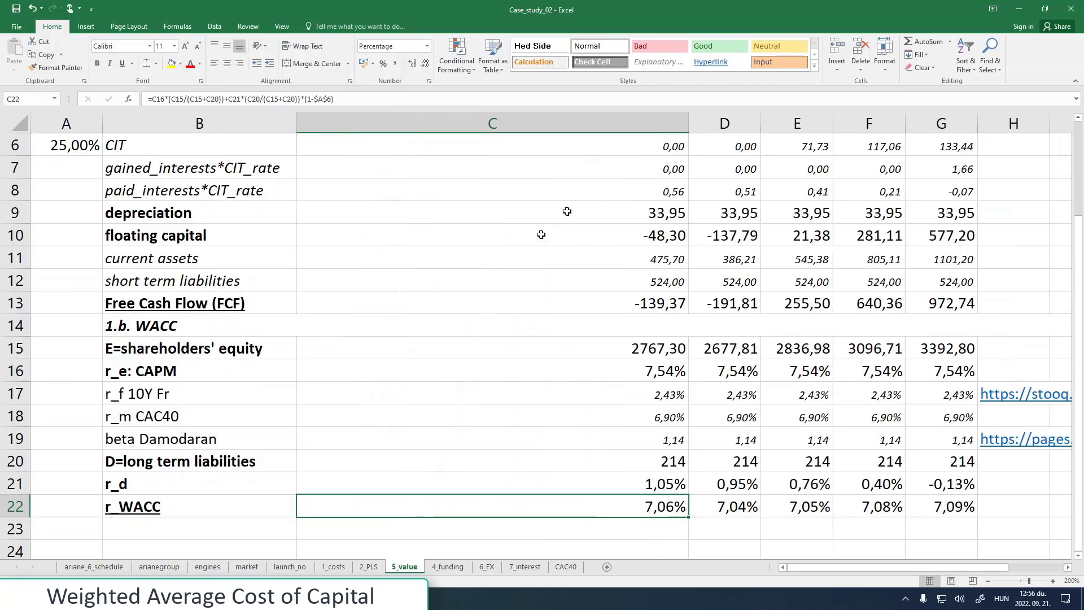
{"action": "left_click", "coordinate": [238, 99]}
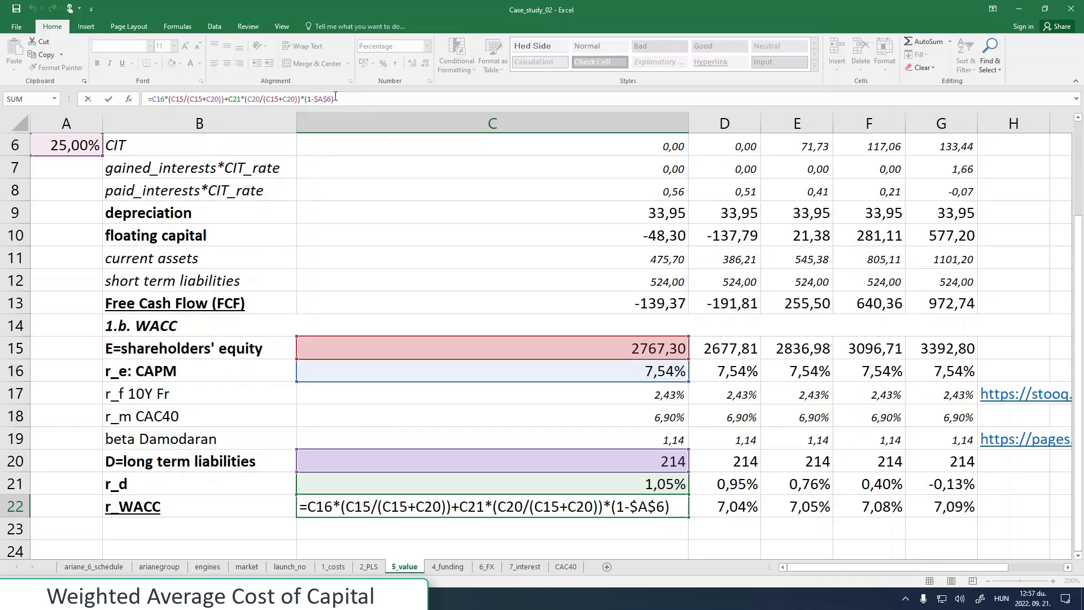
{"action": "left_click", "coordinate": [107, 100]}
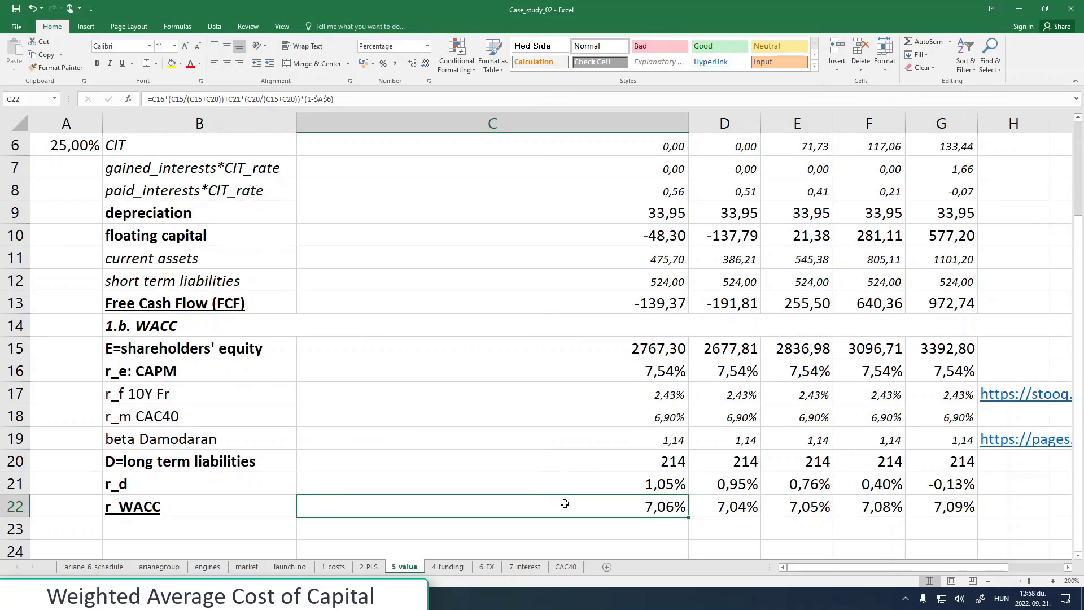
- Check the source of the long-term liabilities in C20, and bring up the liabilities columns on the 2_PLS sheet
{"action": "left_click", "coordinate": [479, 469]}
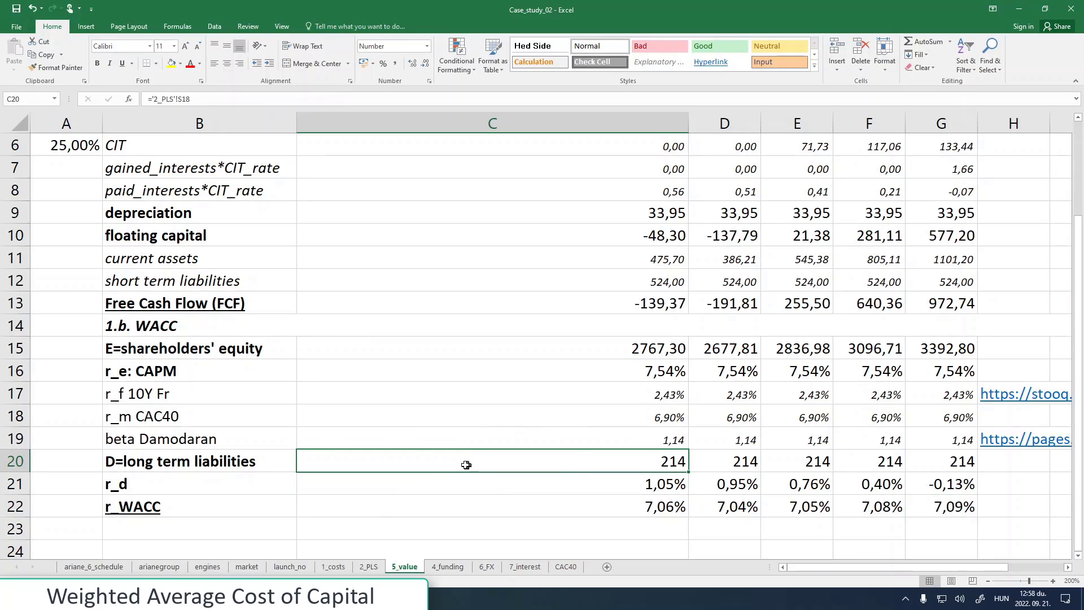
{"action": "left_click", "coordinate": [369, 566]}
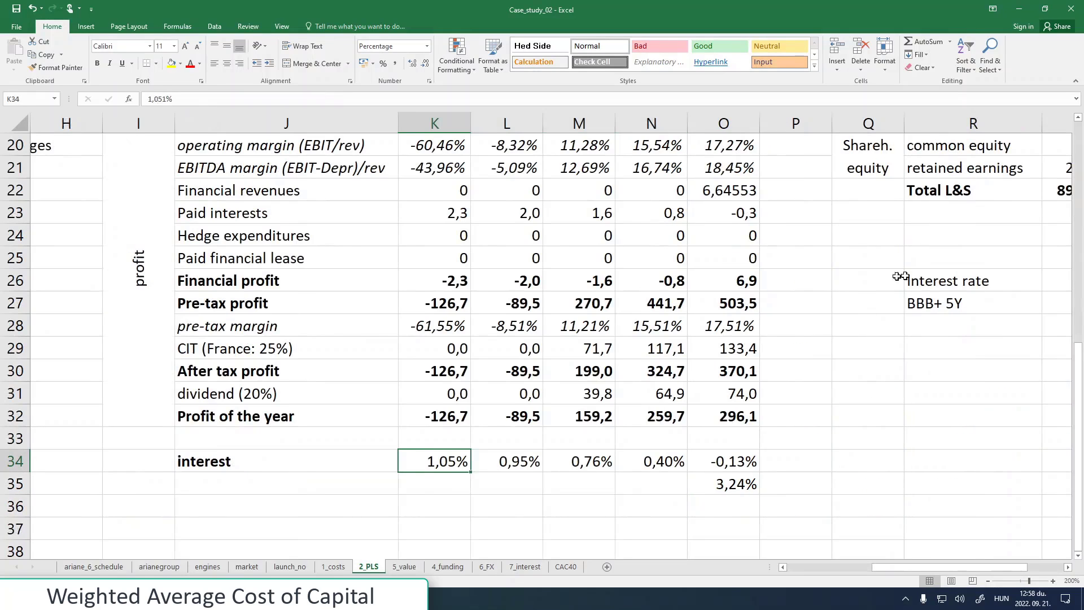
{"action": "left_click_drag", "start_coordinate": [993, 568], "coordinate": [1005, 567]}
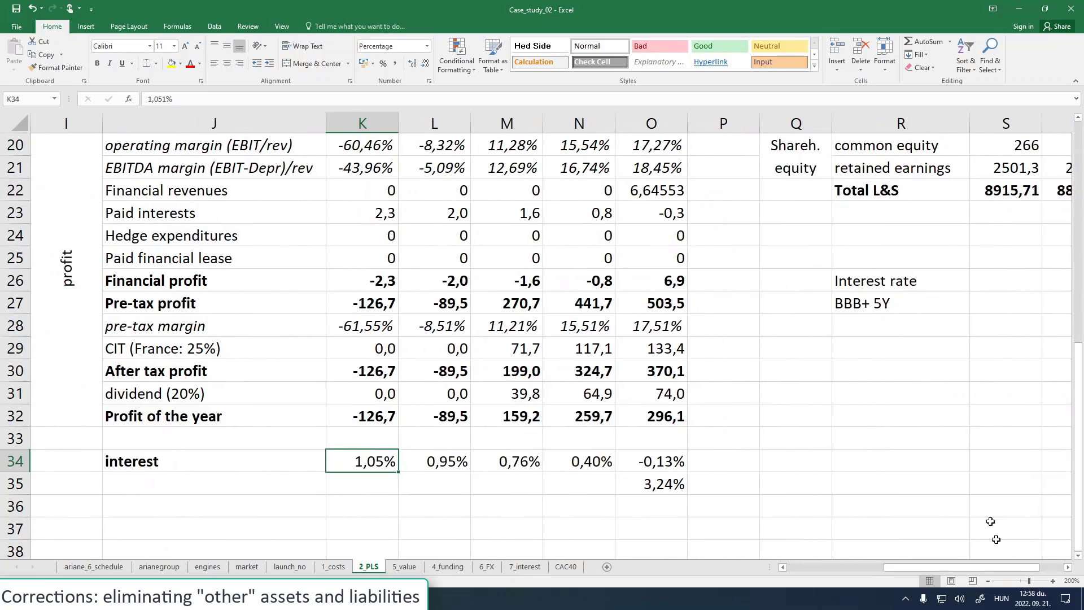
- Inspect the formula behind the 2022 debt value in the balance sheet's long-term liabilities
{"action": "scroll", "coordinate": [983, 497], "scroll_direction": "up", "scroll_amount": 2}
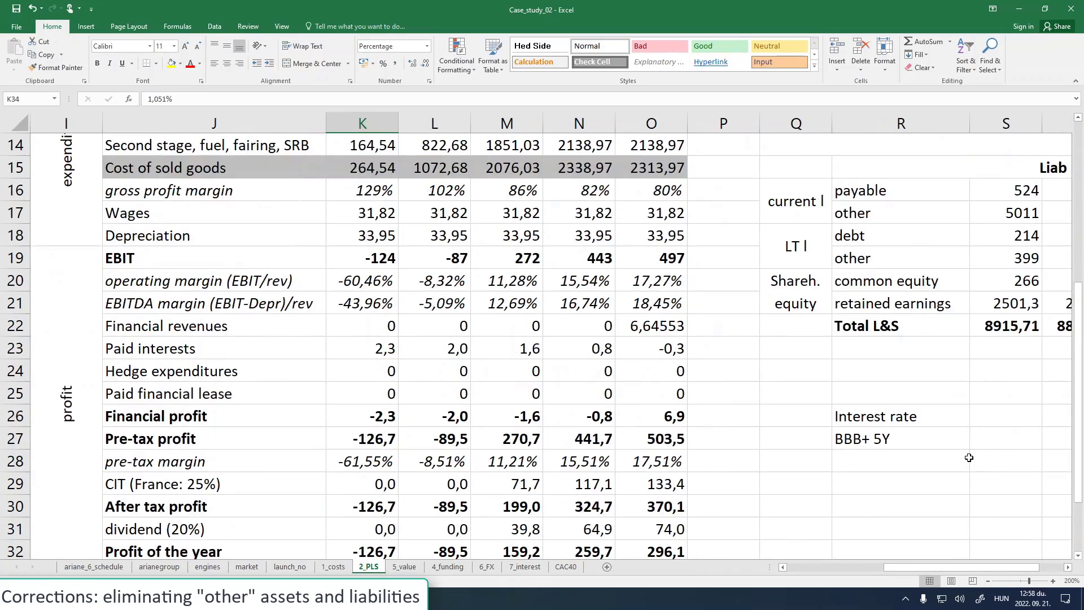
{"action": "left_click", "coordinate": [1012, 238]}
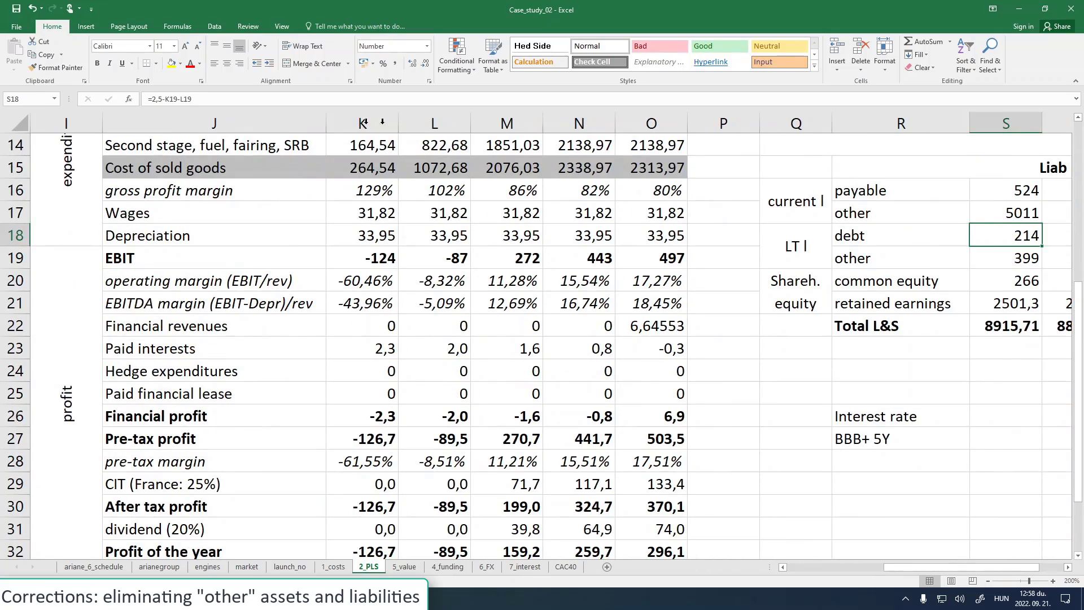
{"action": "left_click", "coordinate": [165, 100]}
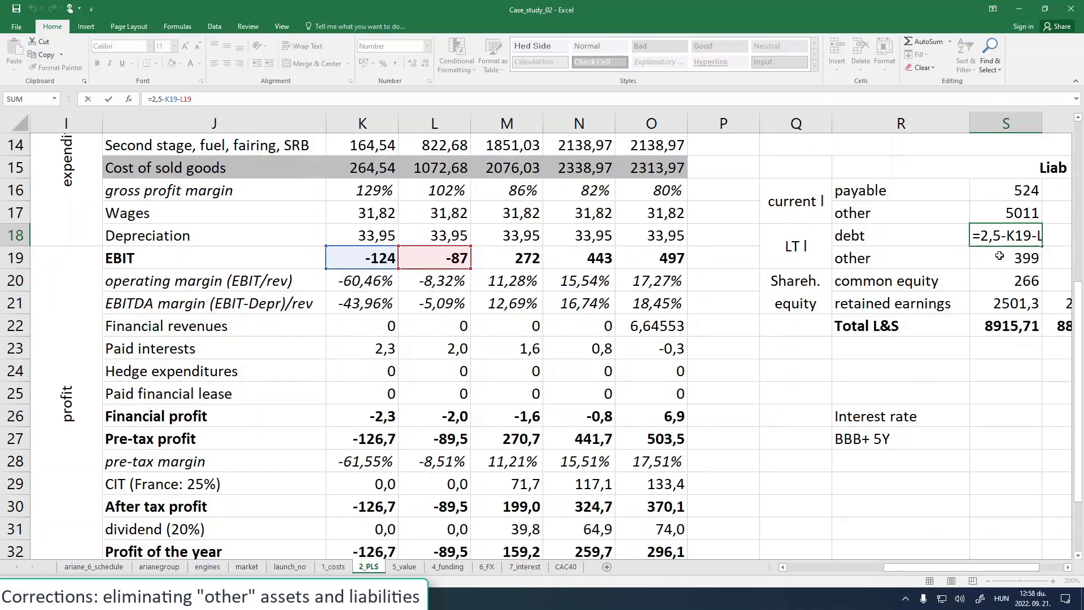
{"action": "left_click_drag", "start_coordinate": [1019, 567], "coordinate": [1042, 564]}
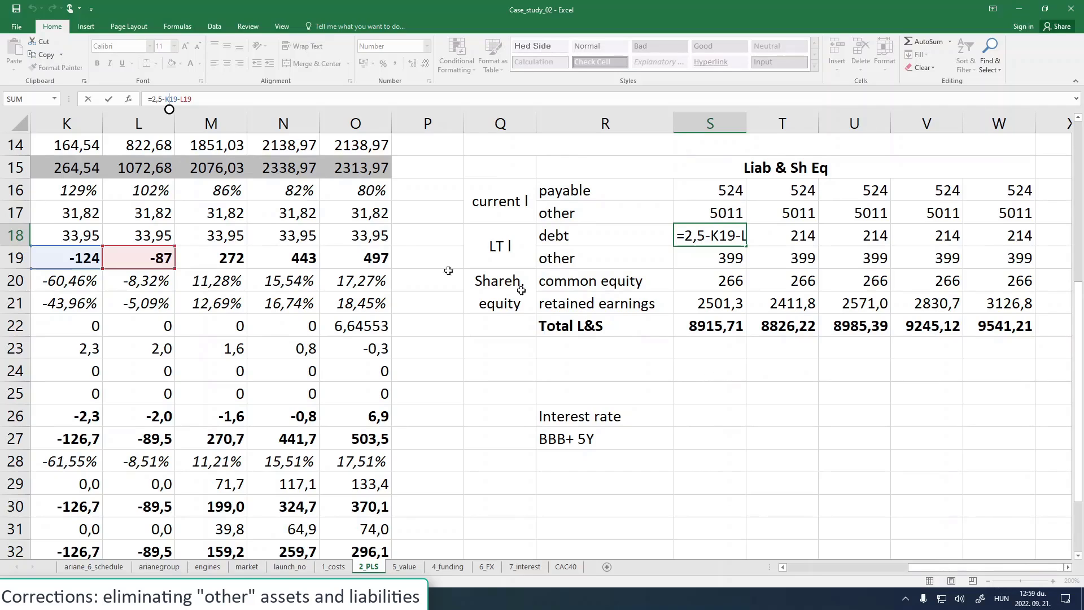
{"action": "left_click", "coordinate": [109, 99]}
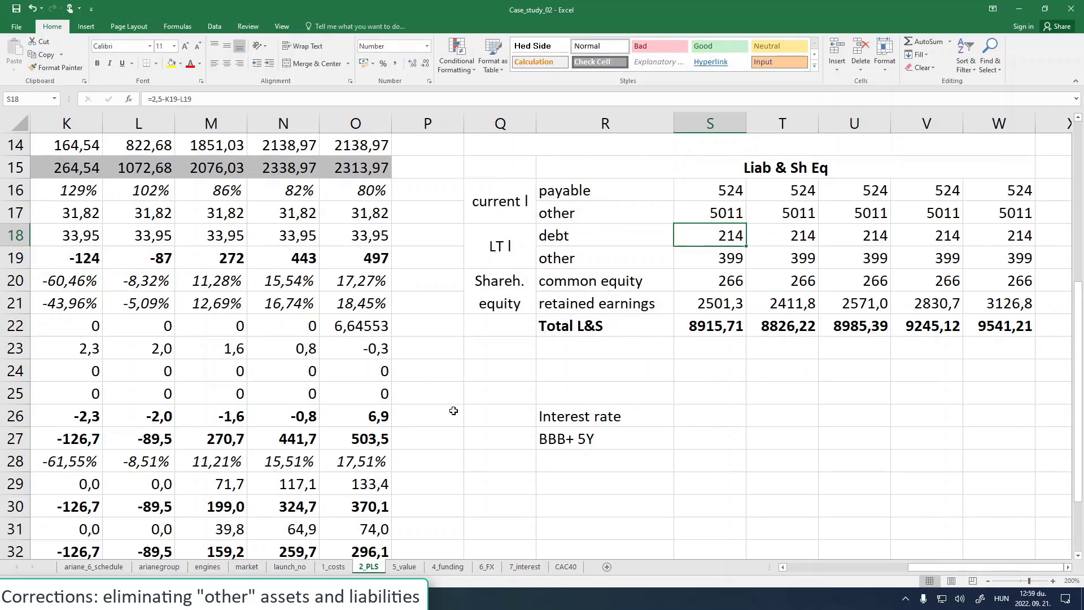
- On the 5_value sheet, narrow column C to fit its contents
{"action": "left_click", "coordinate": [404, 567]}
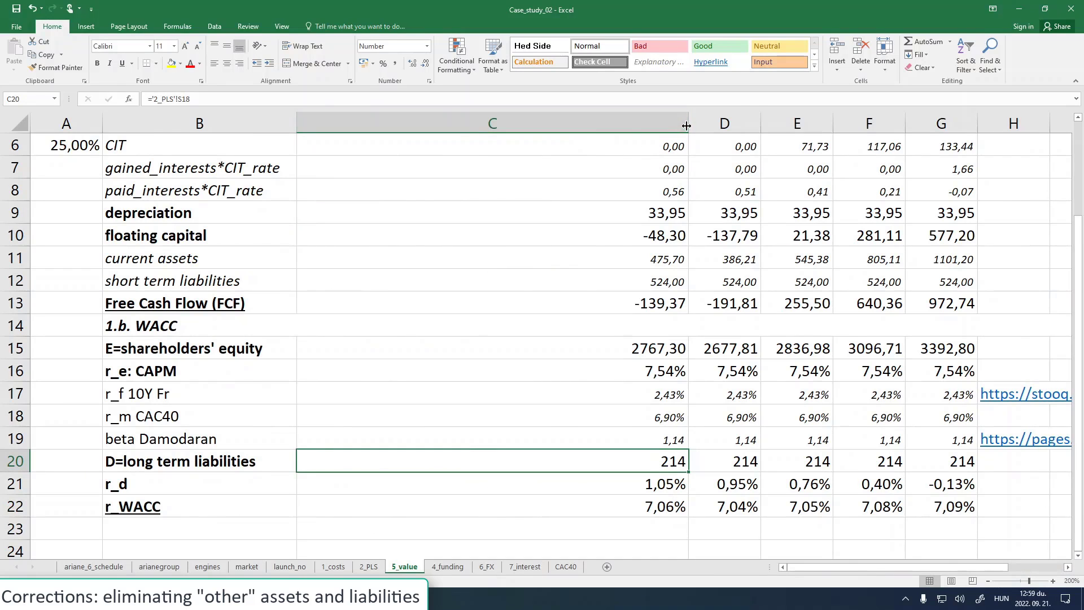
{"action": "left_click_drag", "start_coordinate": [688, 123], "coordinate": [411, 124]}
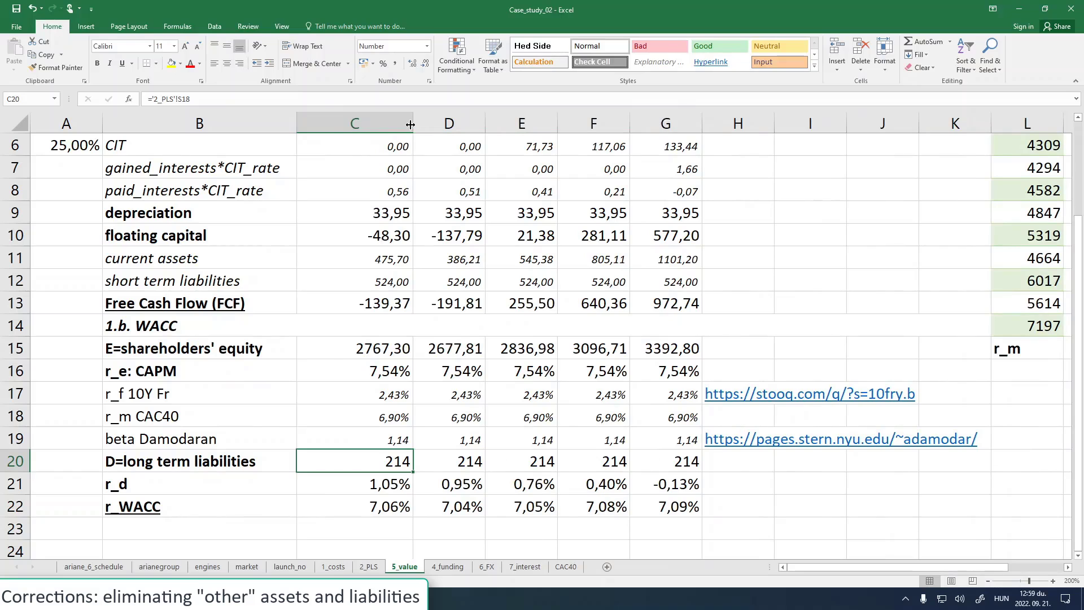
{"action": "double_click", "coordinate": [410, 124]}
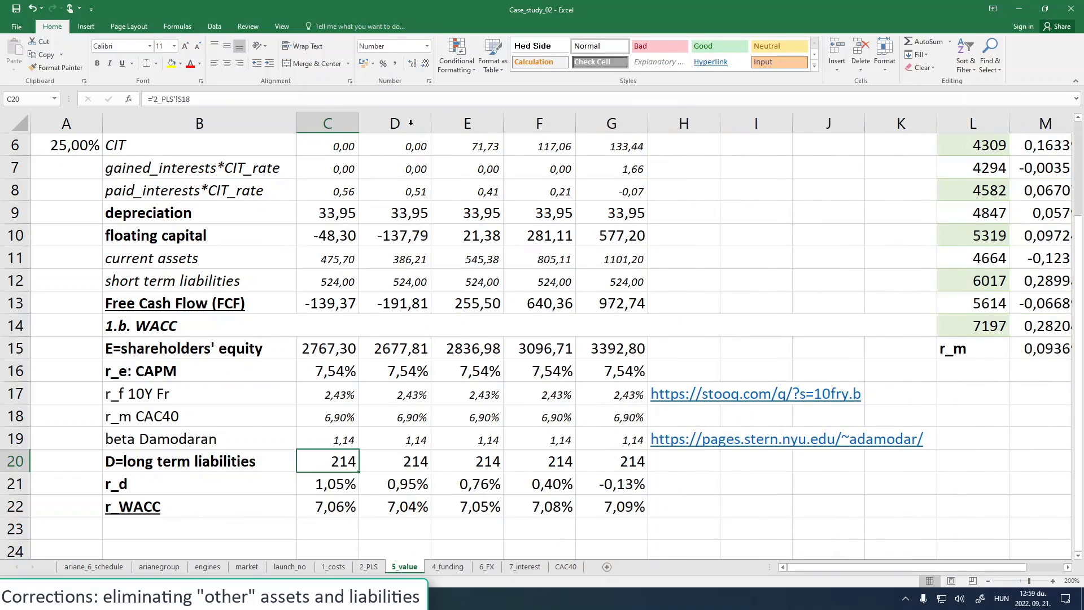
{"action": "left_click", "coordinate": [223, 527]}
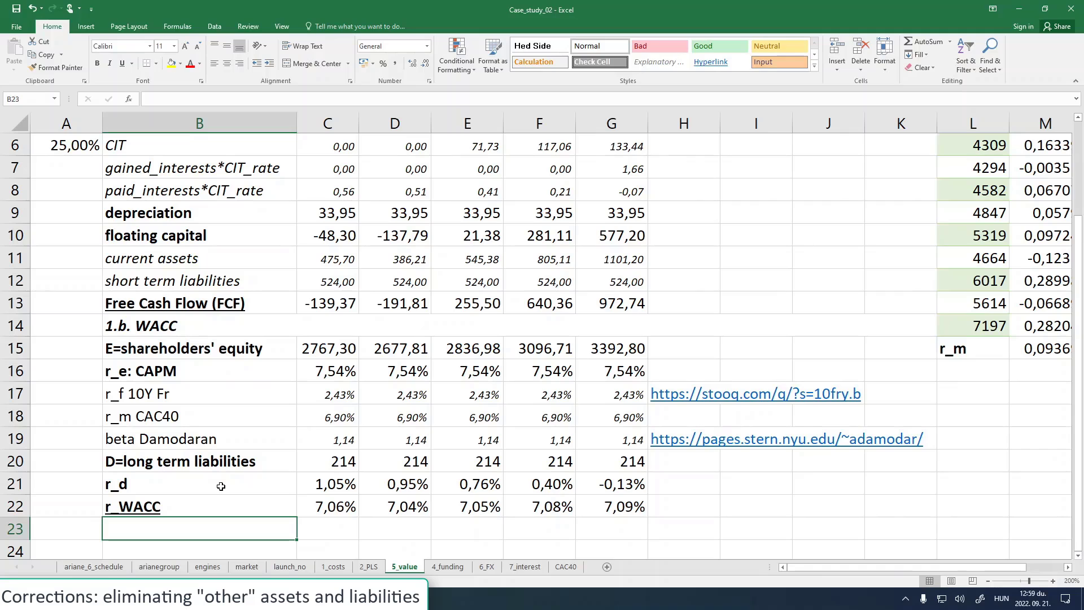
- Review the other and intangible items among the assets and liabilities of the 2_PLS balance sheet
{"action": "left_click", "coordinate": [369, 566]}
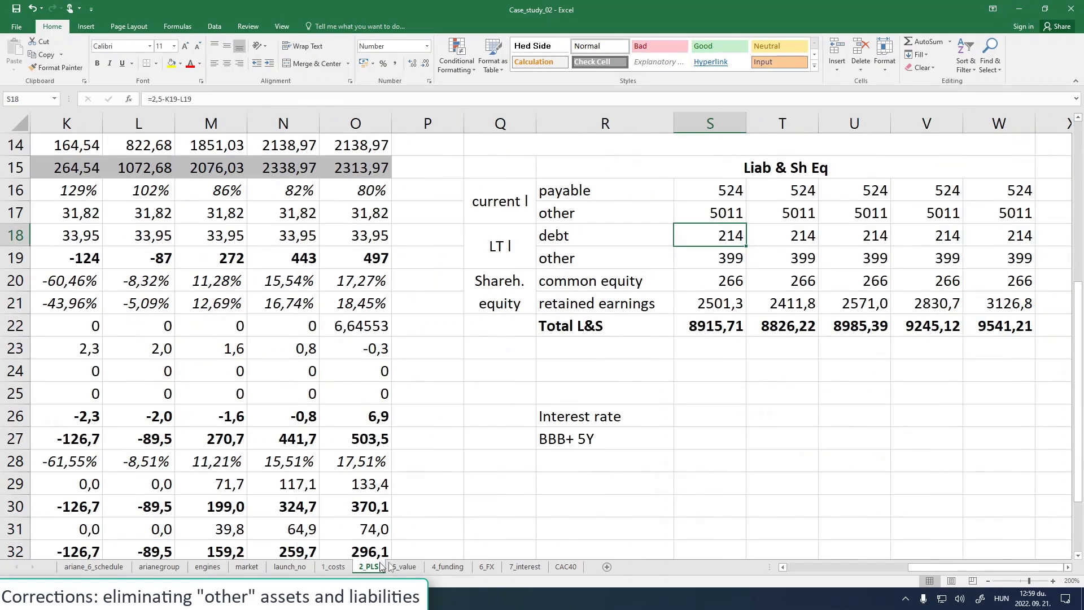
{"action": "scroll", "coordinate": [736, 416], "scroll_direction": "up", "scroll_amount": 2}
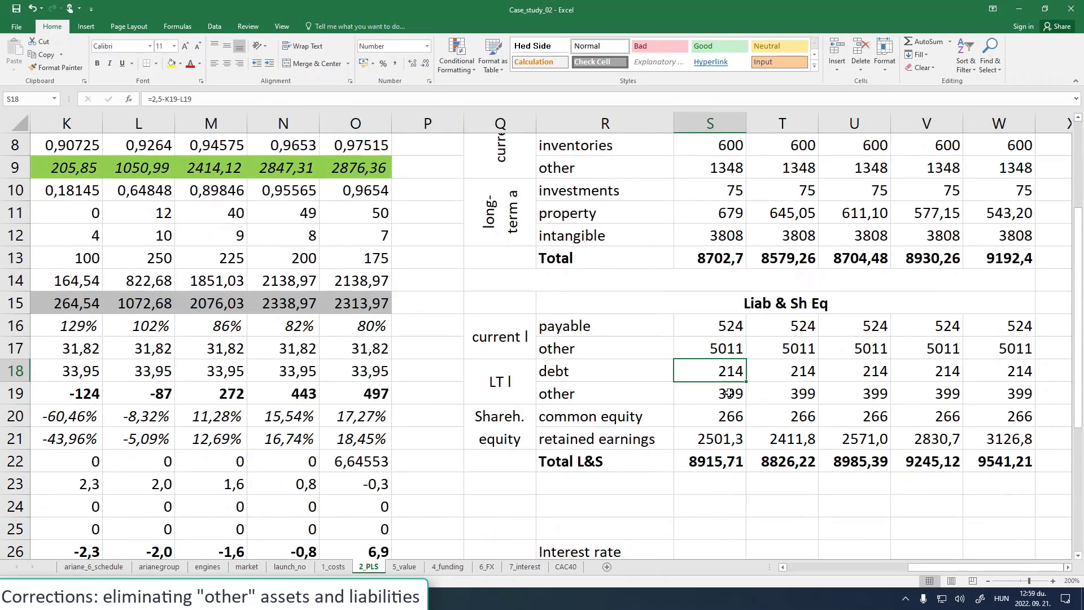
{"action": "left_click", "coordinate": [728, 394]}
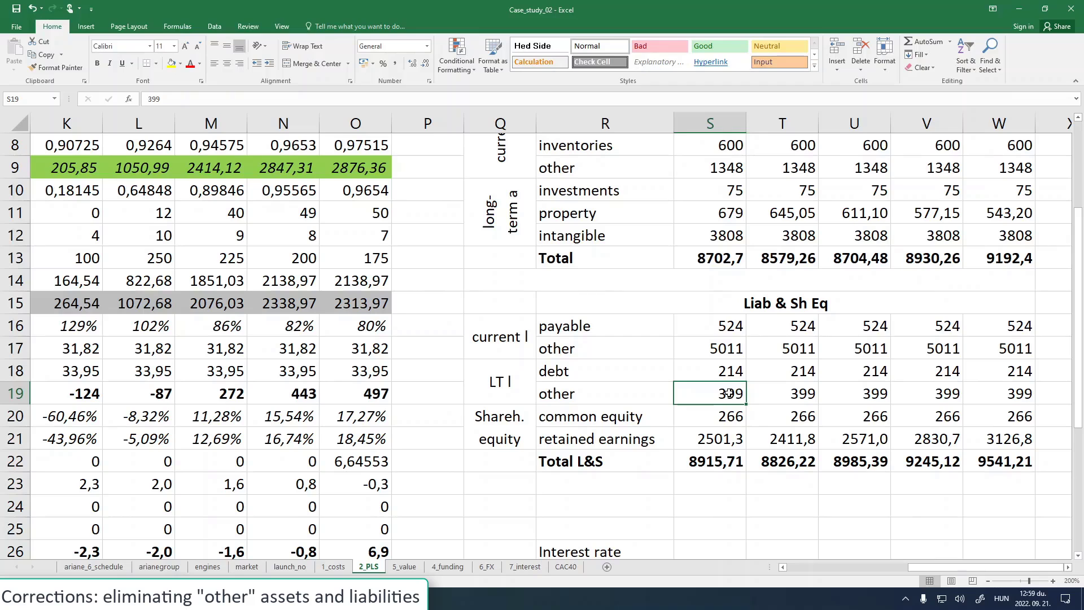
{"action": "left_click", "coordinate": [712, 167]}
{"action": "scroll", "coordinate": [716, 333], "scroll_direction": "up", "scroll_amount": 2}
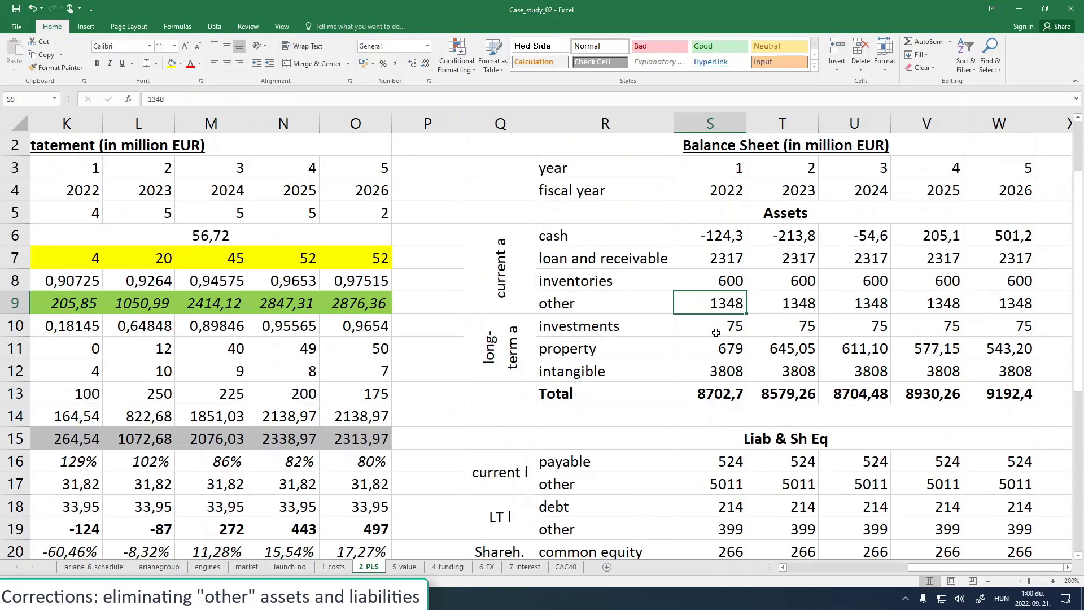
{"action": "left_click", "coordinate": [718, 371]}
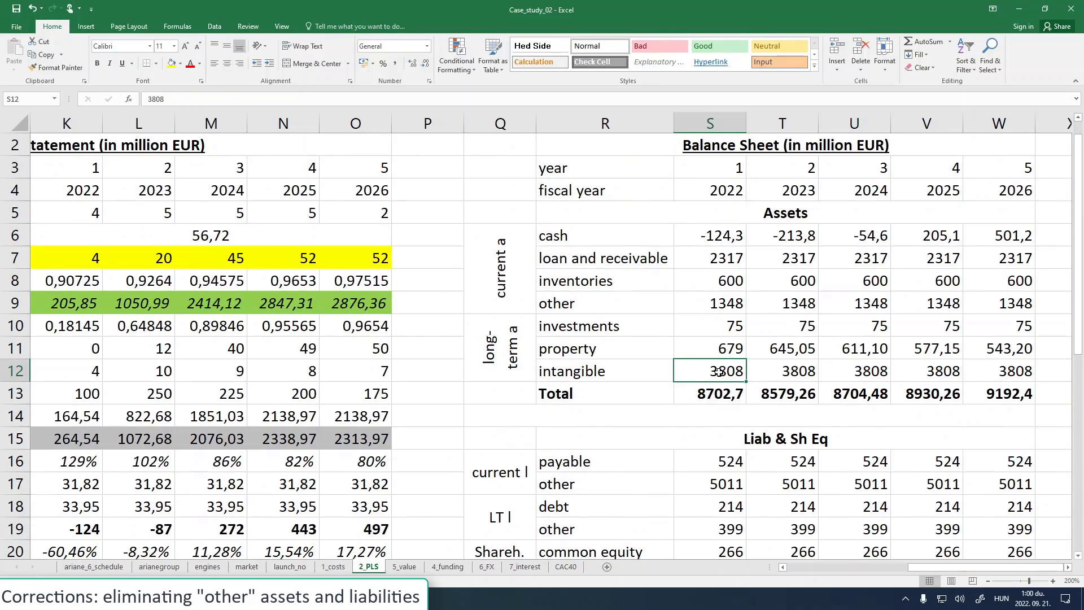
{"action": "scroll", "coordinate": [719, 371], "scroll_direction": "down", "scroll_amount": 4}
{"action": "scroll", "coordinate": [719, 372], "scroll_direction": "up", "scroll_amount": 3}
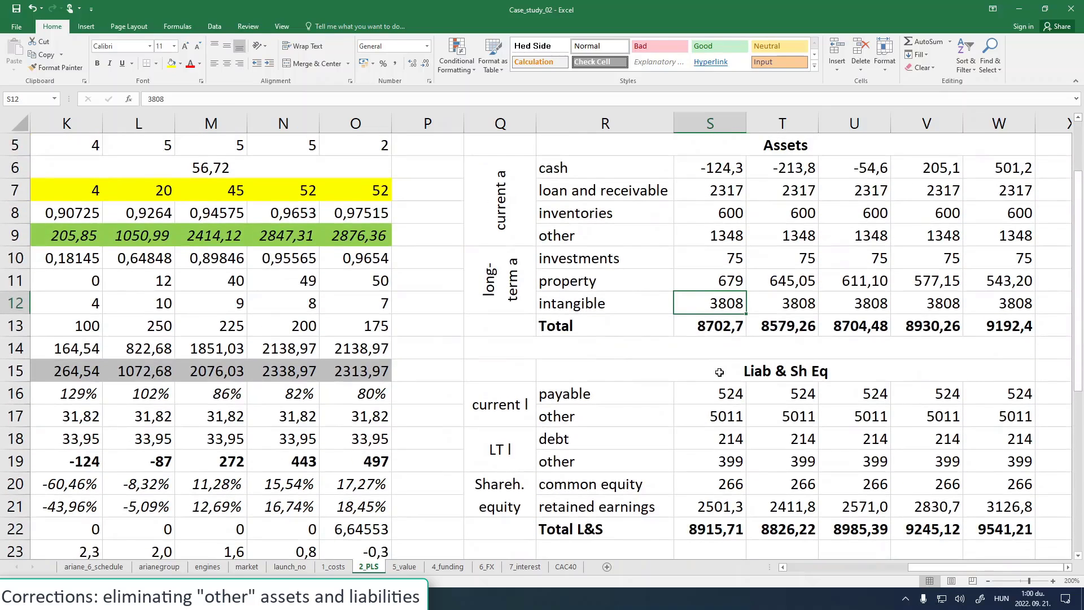
{"action": "left_click", "coordinate": [639, 301]}
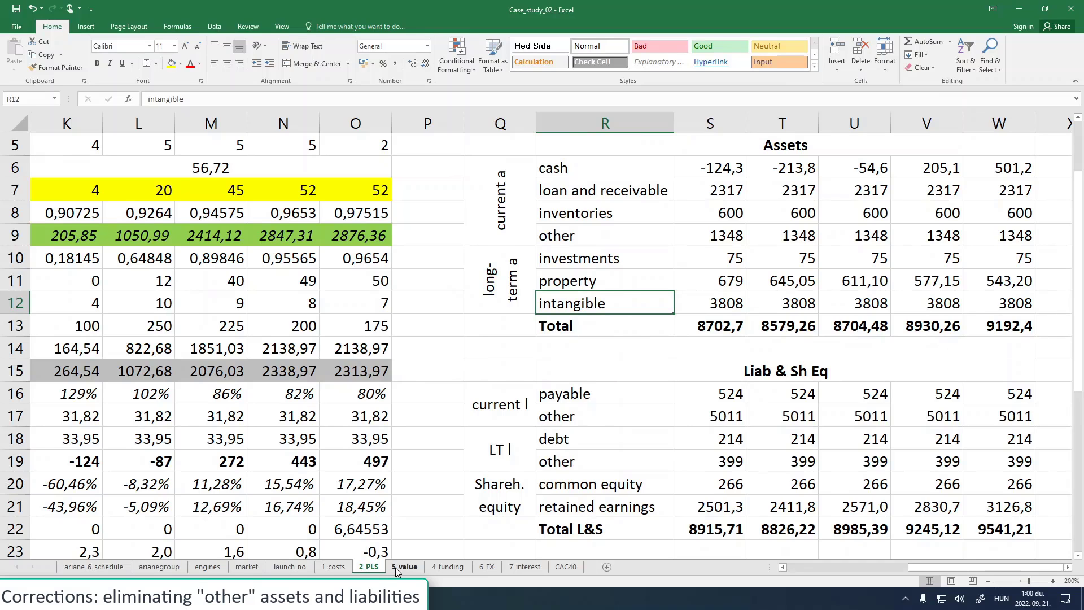
- Switch to the lecture notes PDF in the browser, read the Salvage value section, and return to the workbook
{"action": "key", "text": "alt+Tab"}
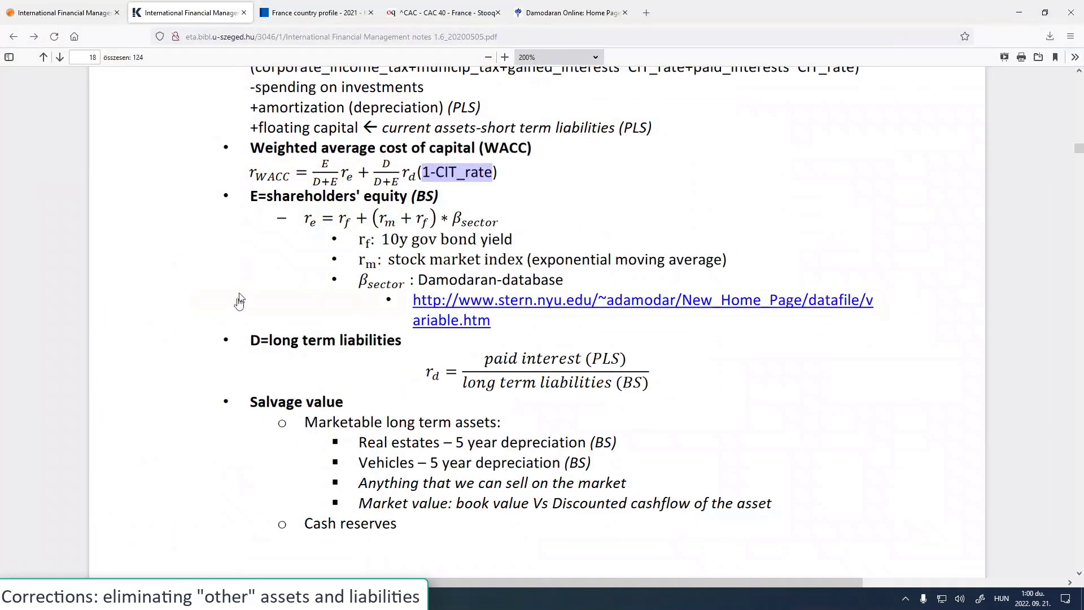
{"action": "scroll", "coordinate": [181, 351], "scroll_direction": "down", "scroll_amount": 3}
{"action": "scroll", "coordinate": [183, 361], "scroll_direction": "down", "scroll_amount": 2}
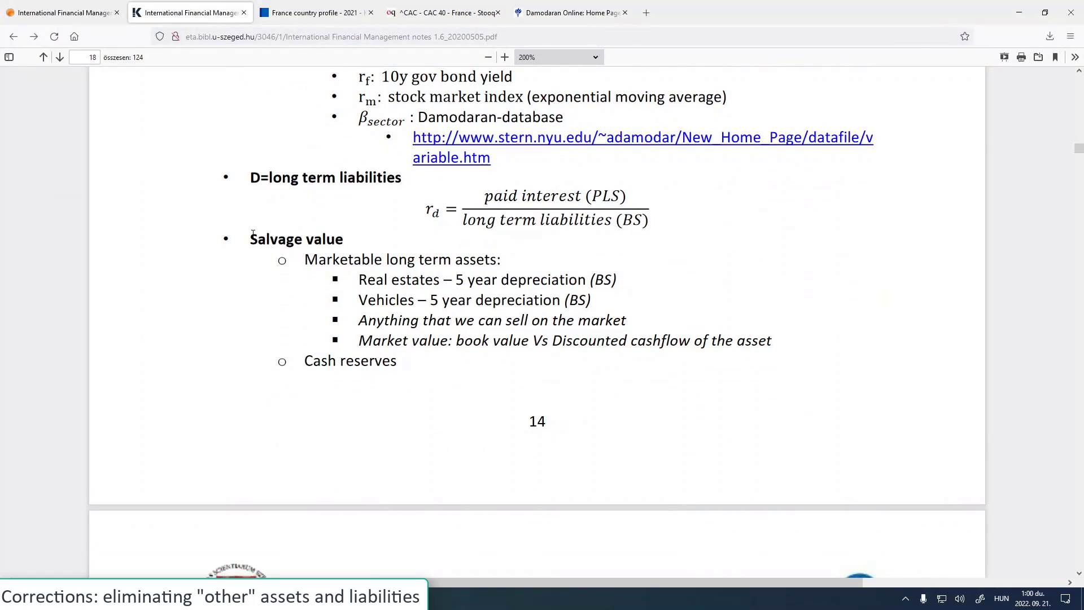
{"action": "mouse_move", "coordinate": [251, 236]}
{"action": "left_mouse_down"}
{"action": "mouse_move", "coordinate": [355, 237]}
{"action": "mouse_move", "coordinate": [246, 243]}
{"action": "left_mouse_up"}
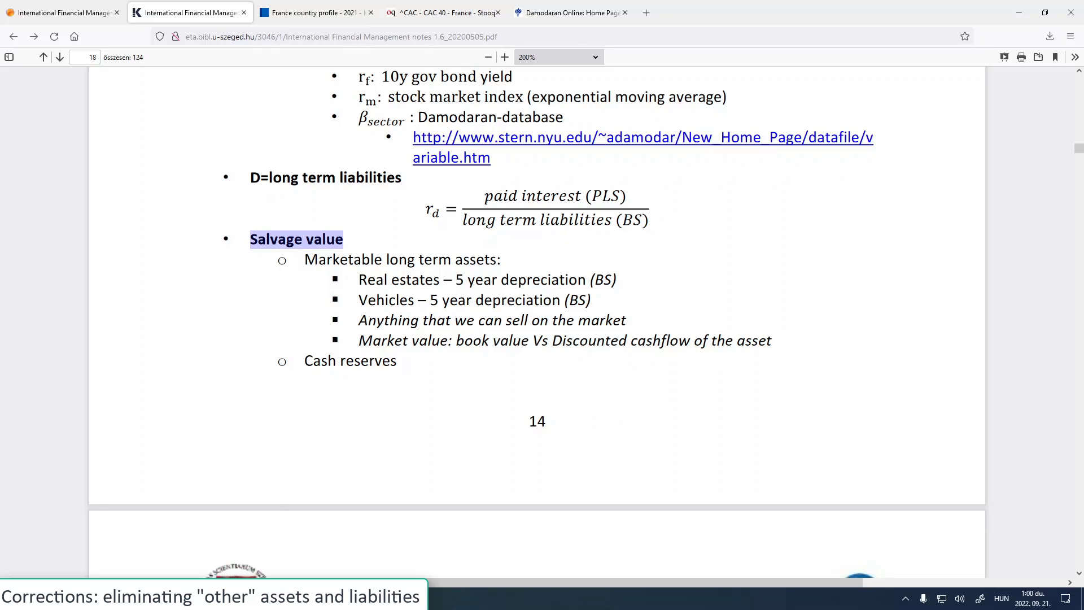
{"action": "left_click", "coordinate": [129, 551]}
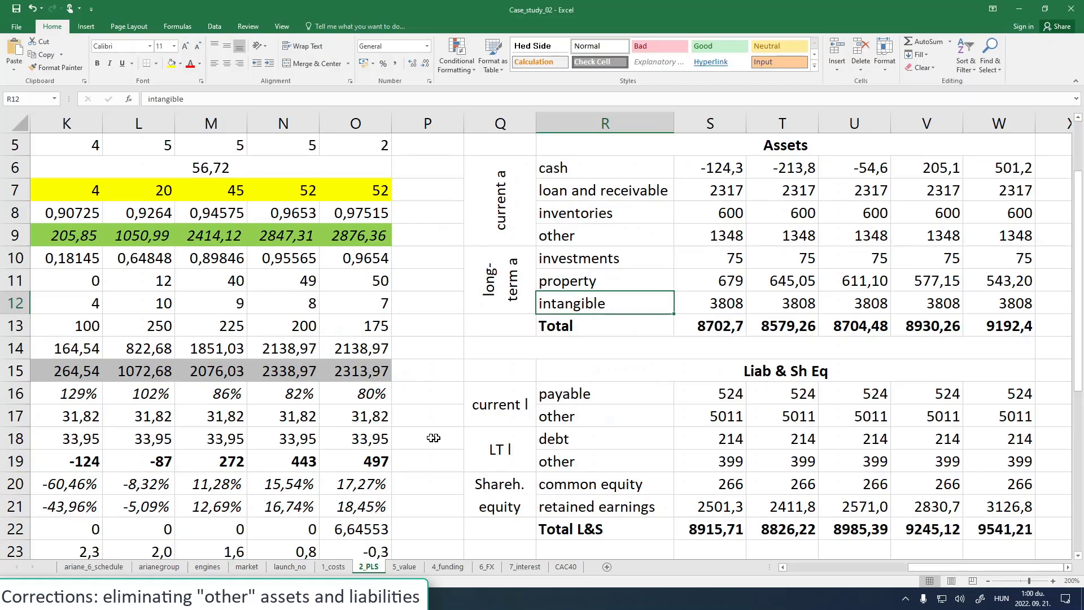
- Enter the heading "2. Salvage value" in cell B23 of the 5_value sheet, directly below r_WACC
{"action": "left_click", "coordinate": [404, 566]}
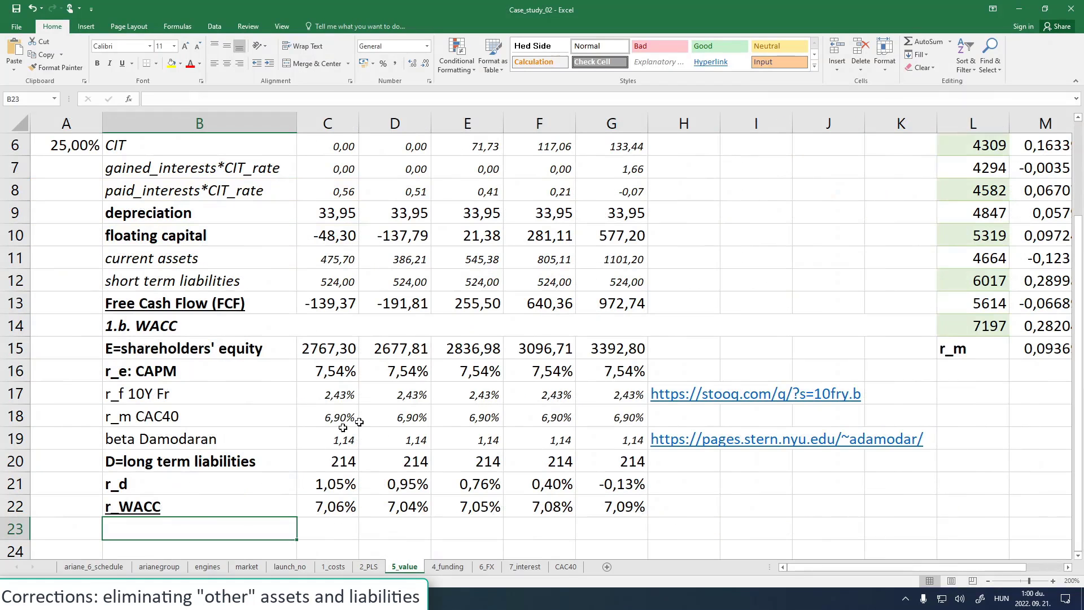
{"action": "scroll", "coordinate": [202, 431], "scroll_direction": "up", "scroll_amount": 2}
{"action": "scroll", "coordinate": [202, 431], "scroll_direction": "down", "scroll_amount": 3}
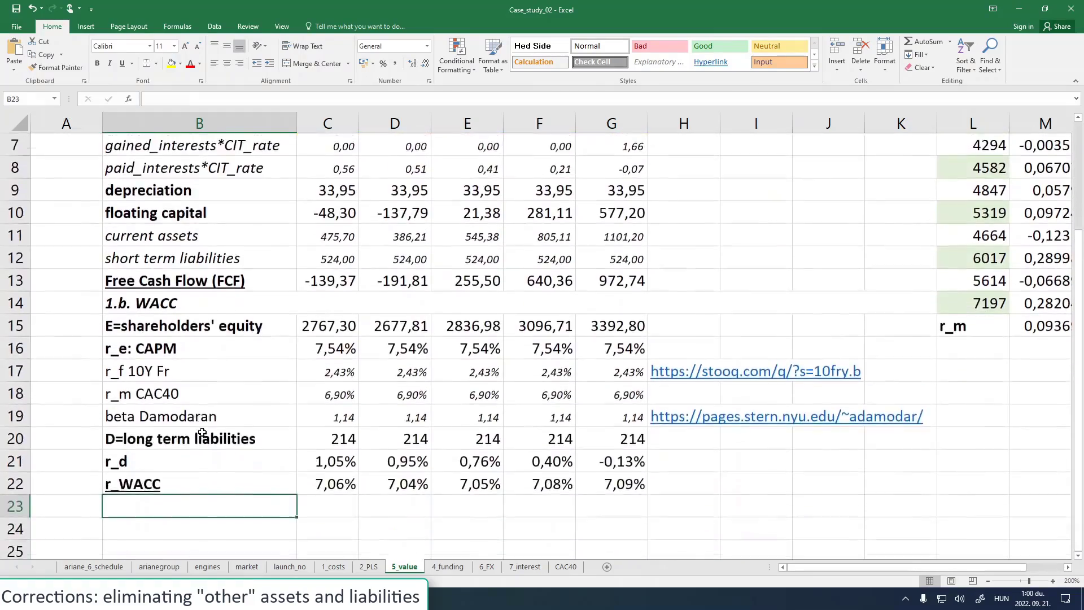
{"action": "scroll", "coordinate": [202, 432], "scroll_direction": "up", "scroll_amount": 2}
{"action": "scroll", "coordinate": [202, 432], "scroll_direction": "up", "scroll_amount": 1}
{"action": "scroll", "coordinate": [203, 435], "scroll_direction": "down", "scroll_amount": 4}
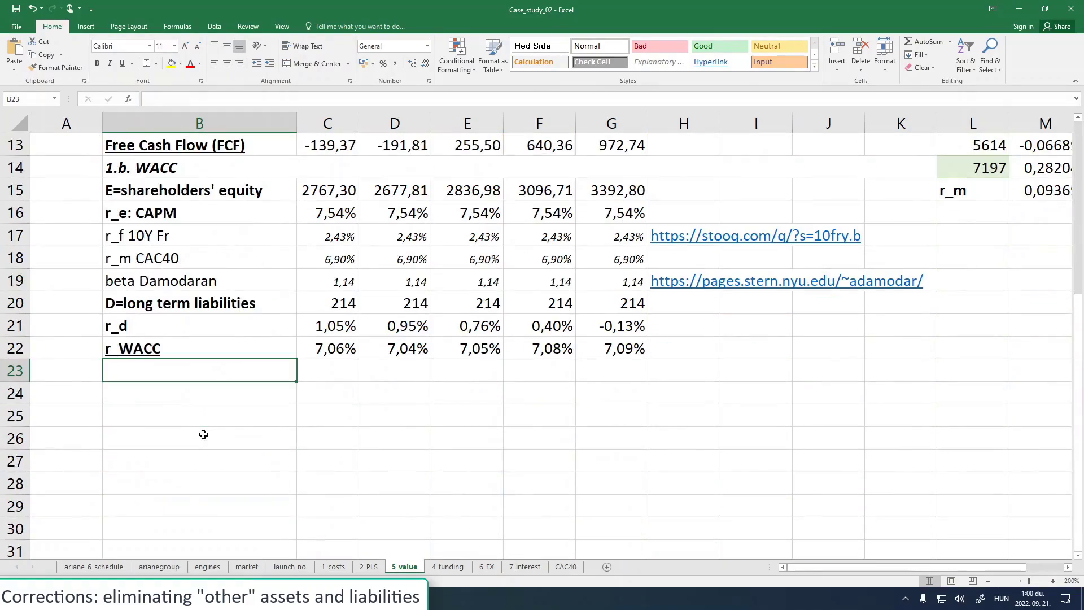
{"action": "type", "text": "2."}
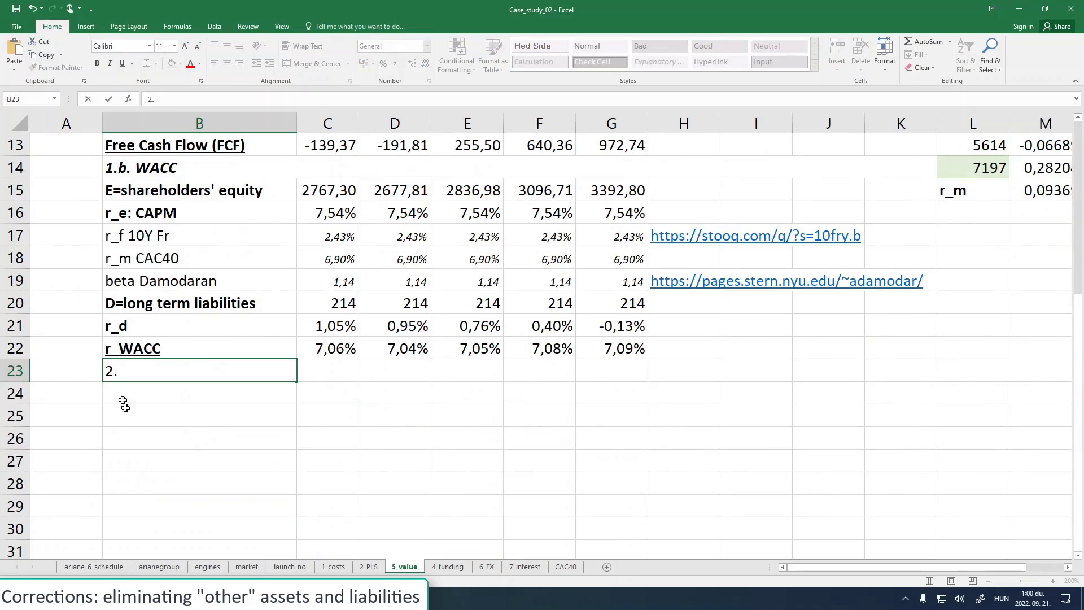
{"action": "left_click", "coordinate": [166, 98]}
{"action": "type", "text": "Salvage value"}
{"action": "key", "text": "Return"}
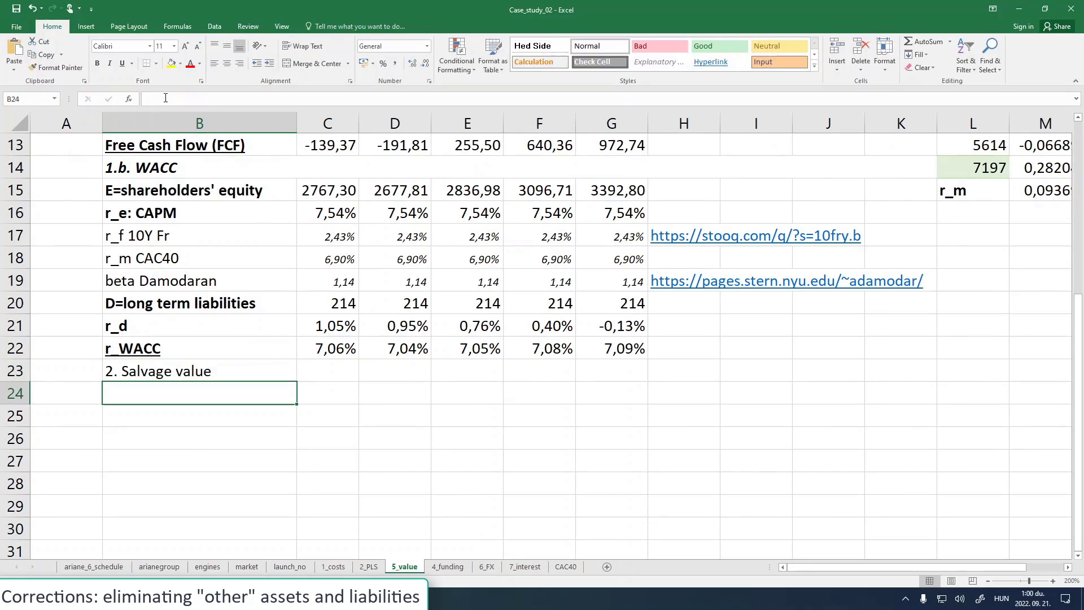
- Apply the format of the "1. Present value of Cash-flow" heading to the "2. Salvage value" heading with Format Painter
{"action": "left_click", "coordinate": [147, 167]}
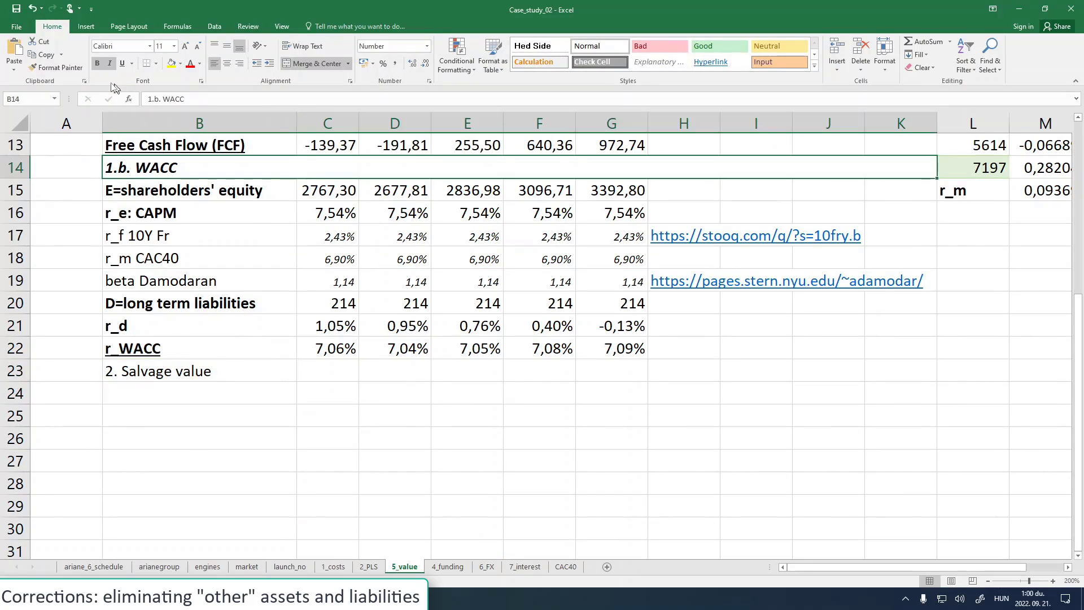
{"action": "scroll", "coordinate": [189, 336], "scroll_direction": "up", "scroll_amount": 3}
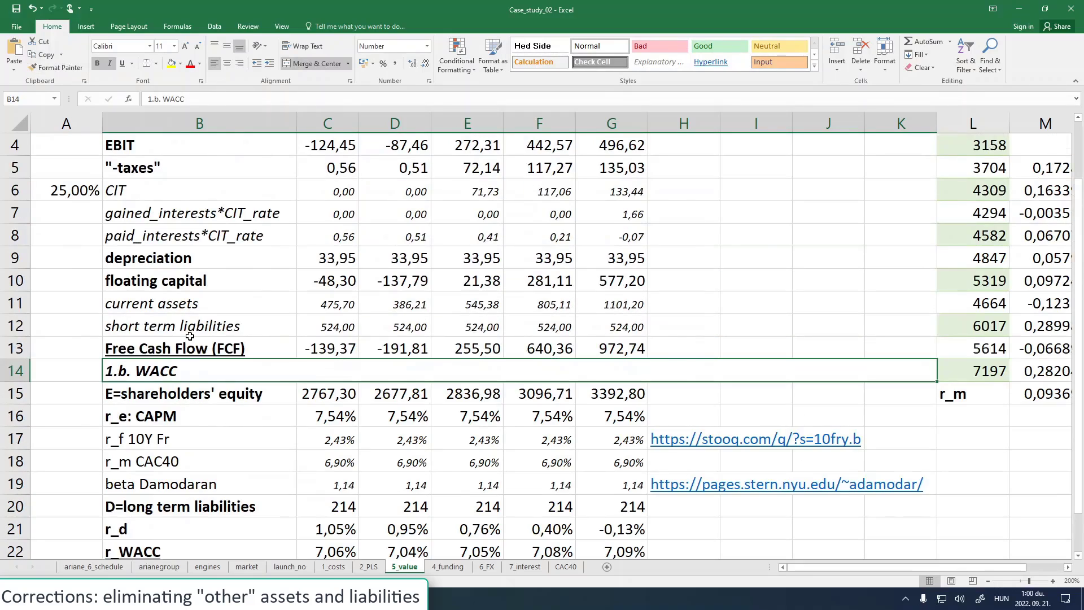
{"action": "scroll", "coordinate": [190, 336], "scroll_direction": "up", "scroll_amount": 1}
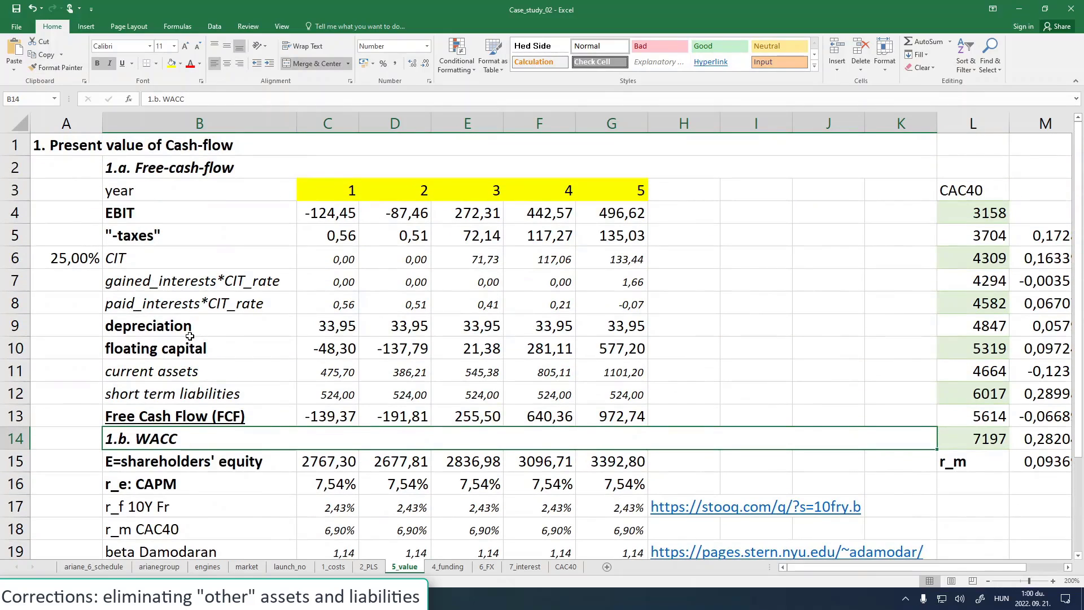
{"action": "scroll", "coordinate": [189, 336], "scroll_direction": "down", "scroll_amount": 6}
{"action": "scroll", "coordinate": [189, 337], "scroll_direction": "up", "scroll_amount": 1}
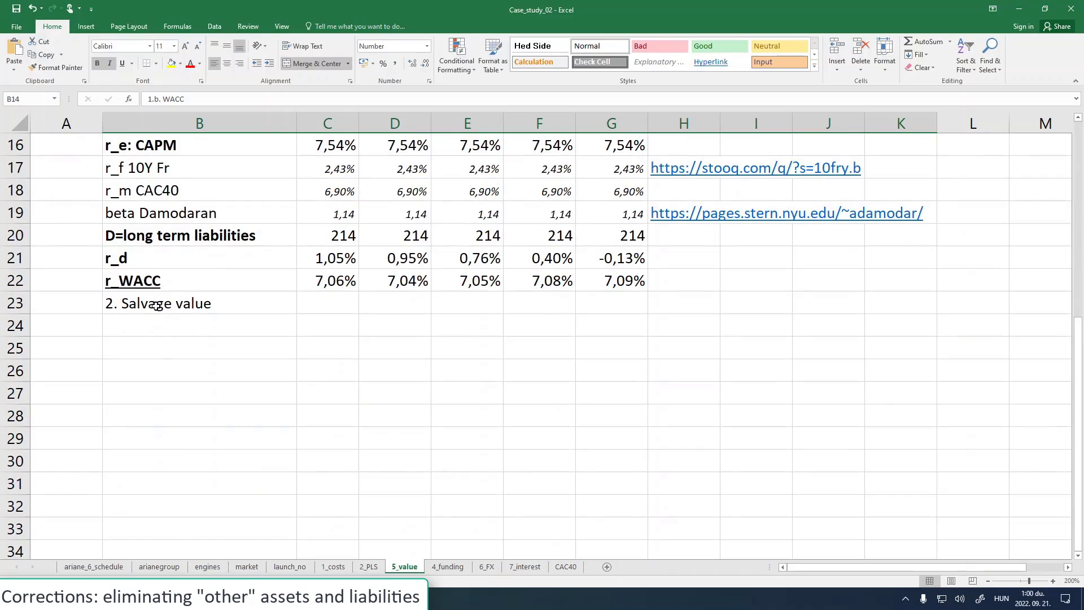
{"action": "scroll", "coordinate": [162, 329], "scroll_direction": "up", "scroll_amount": 3}
{"action": "scroll", "coordinate": [116, 150], "scroll_direction": "up", "scroll_amount": 2}
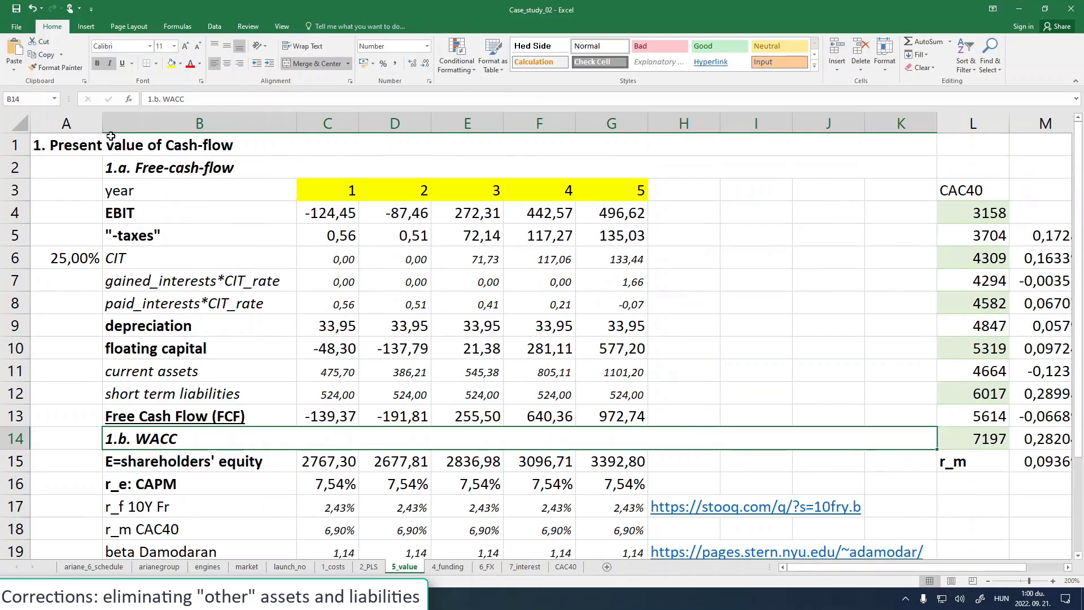
{"action": "left_click", "coordinate": [62, 145]}
{"action": "left_click", "coordinate": [57, 68]}
{"action": "scroll", "coordinate": [210, 346], "scroll_direction": "down", "scroll_amount": 5}
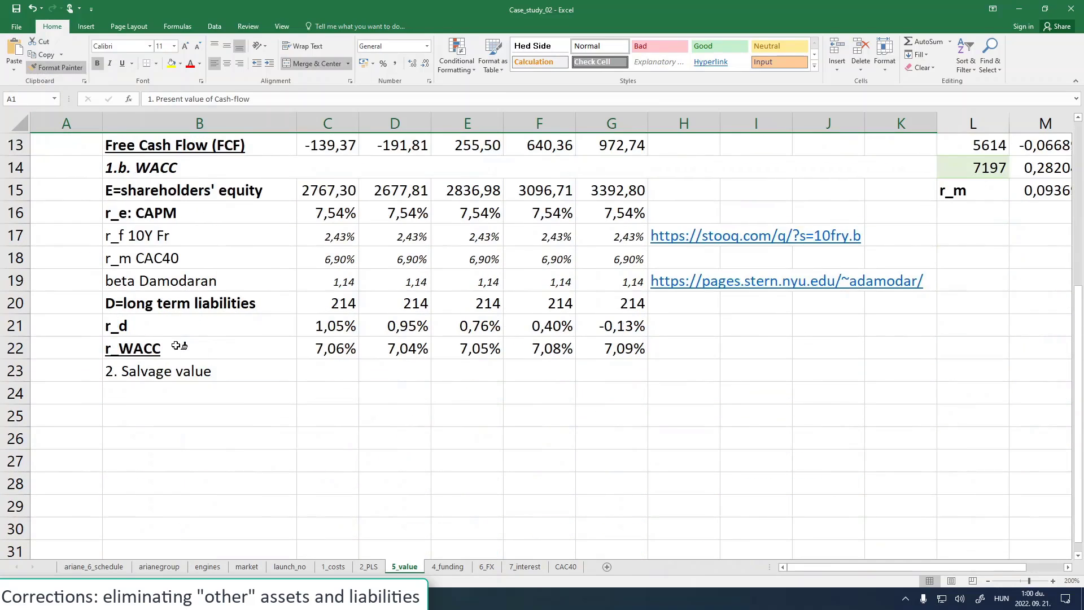
{"action": "left_click", "coordinate": [125, 306]}
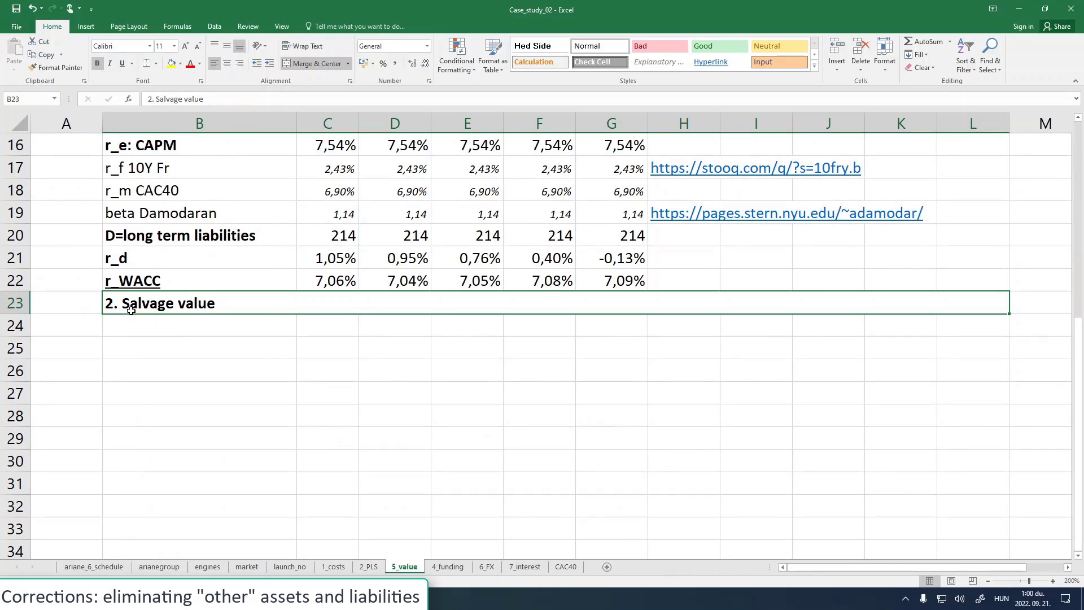
- Copy the "2. Salvage value" heading to start in column A of row 23, allowing the merged cells to unmerge
{"action": "key", "text": "ctrl+c"}
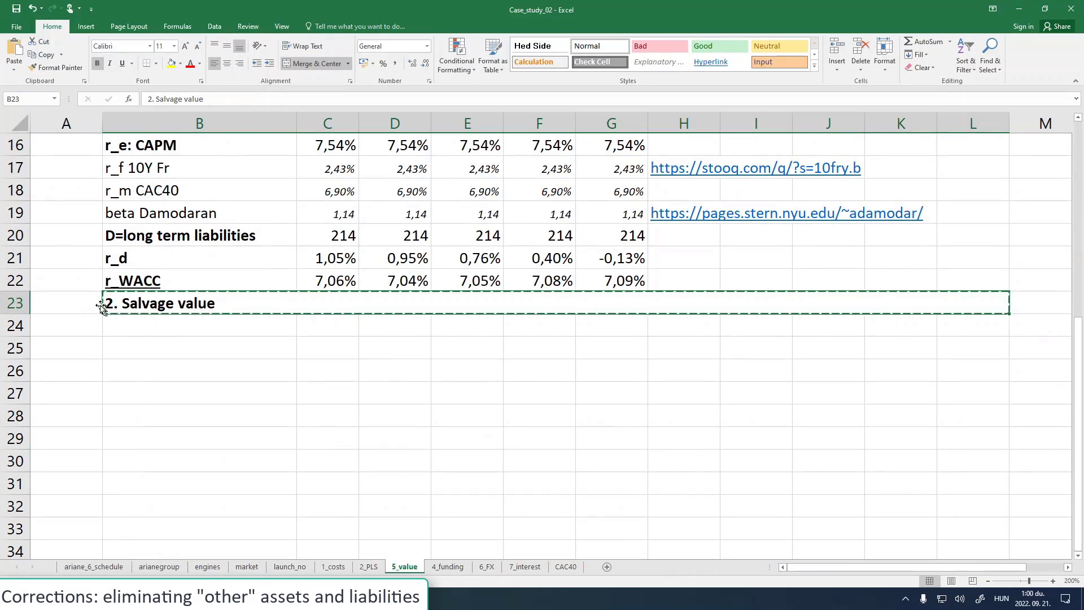
{"action": "left_click", "coordinate": [92, 305]}
{"action": "key", "text": "ctrl+v"}
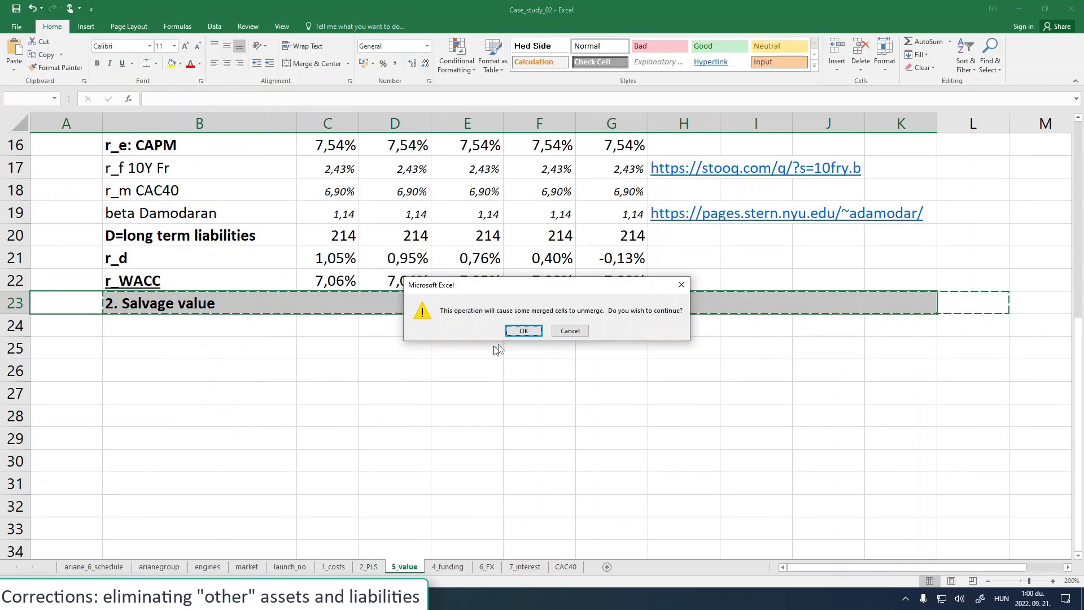
{"action": "left_click", "coordinate": [520, 333]}
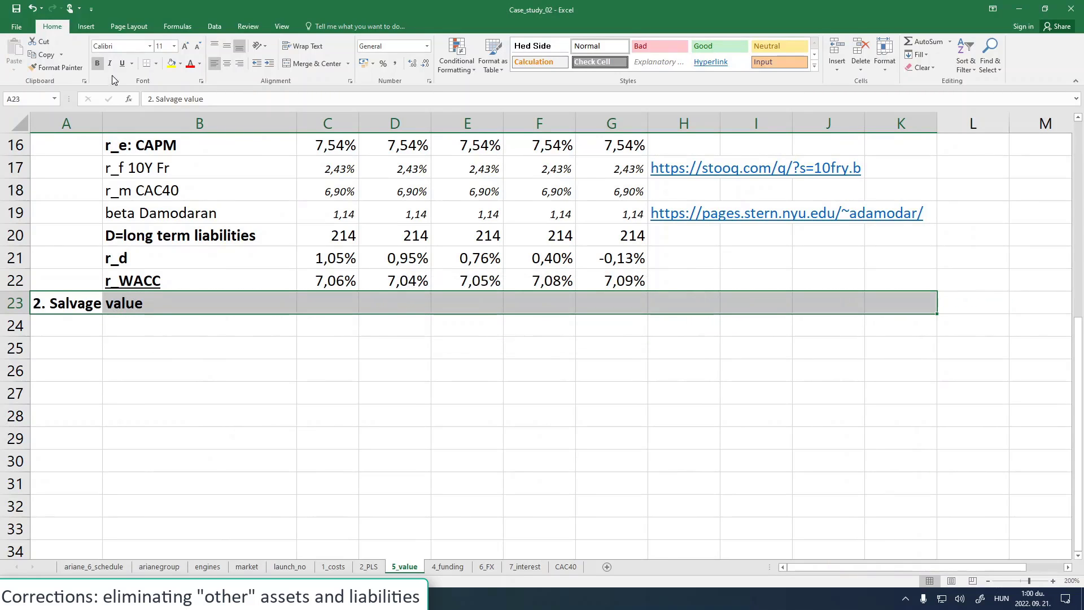
- Merge cells A23:K23 holding the "2. Salvage value" heading and left-align it like the heading in row 1
{"action": "scroll", "coordinate": [130, 265], "scroll_direction": "up", "scroll_amount": 5}
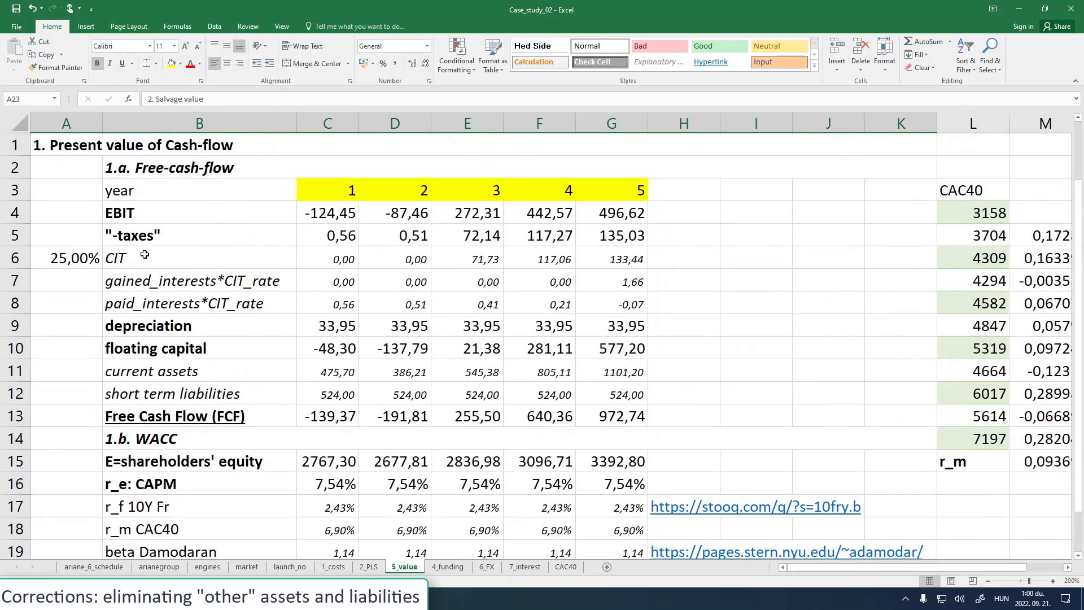
{"action": "left_click", "coordinate": [68, 145]}
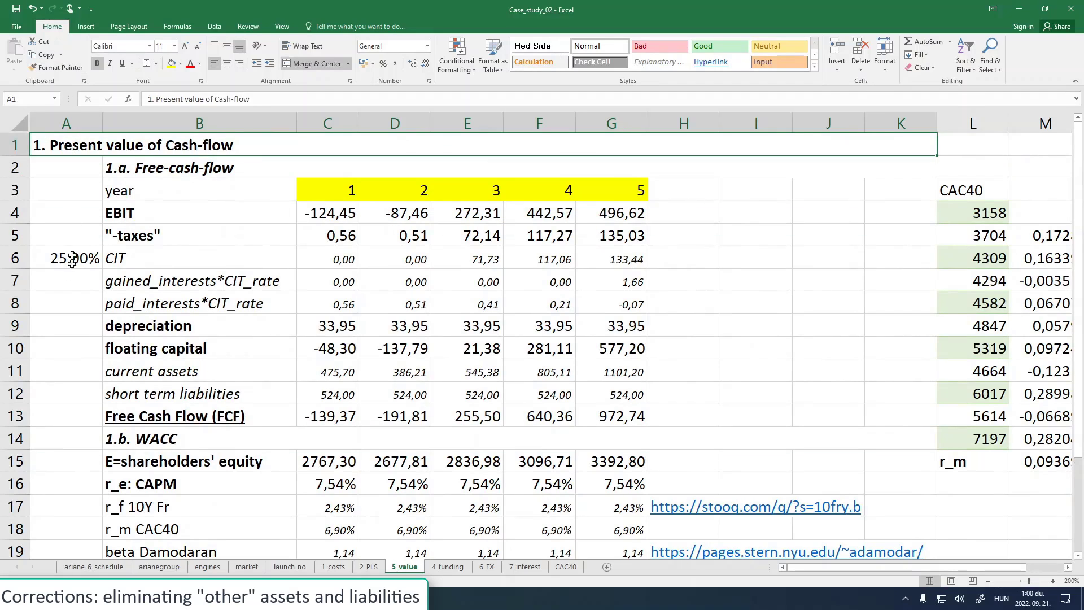
{"action": "scroll", "coordinate": [75, 336], "scroll_direction": "down", "scroll_amount": 3}
{"action": "left_click", "coordinate": [77, 442]}
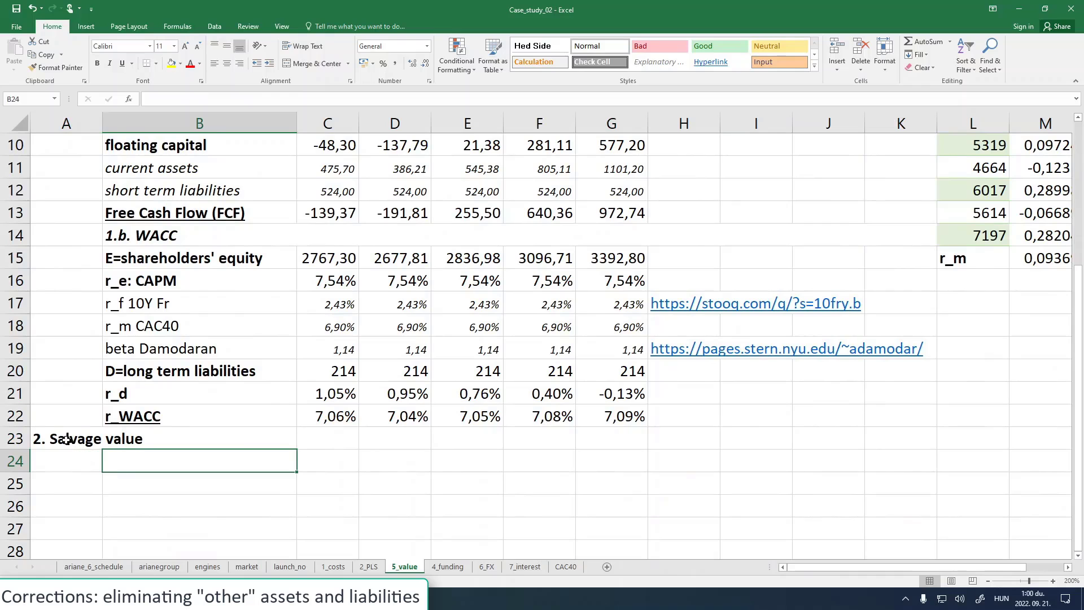
{"action": "left_click_drag", "start_coordinate": [63, 439], "coordinate": [915, 446]}
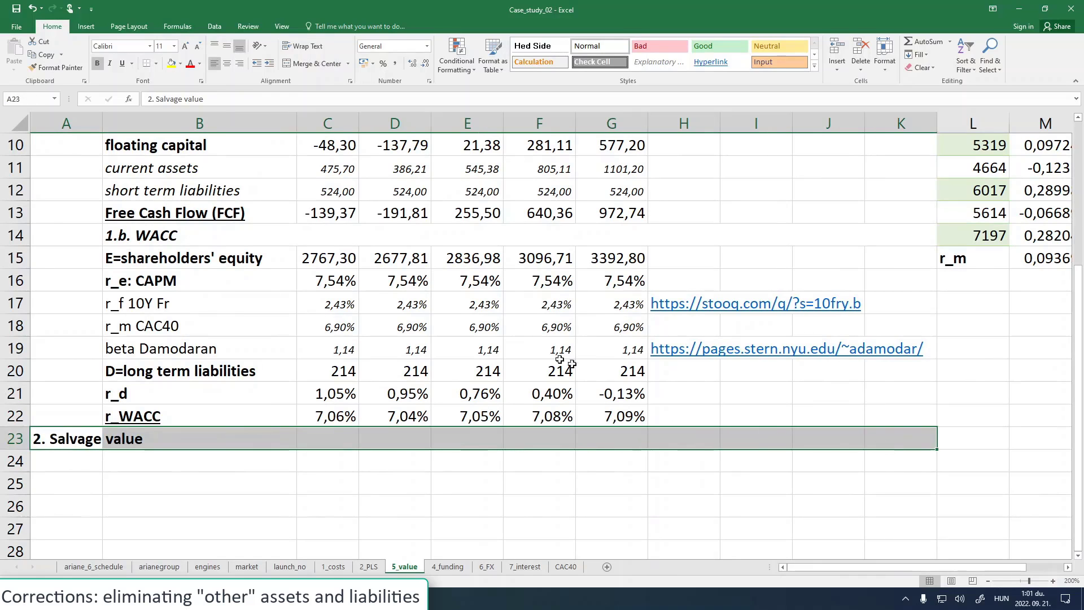
{"action": "scroll", "coordinate": [540, 348], "scroll_direction": "up", "scroll_amount": 3}
{"action": "scroll", "coordinate": [539, 349], "scroll_direction": "down", "scroll_amount": 8}
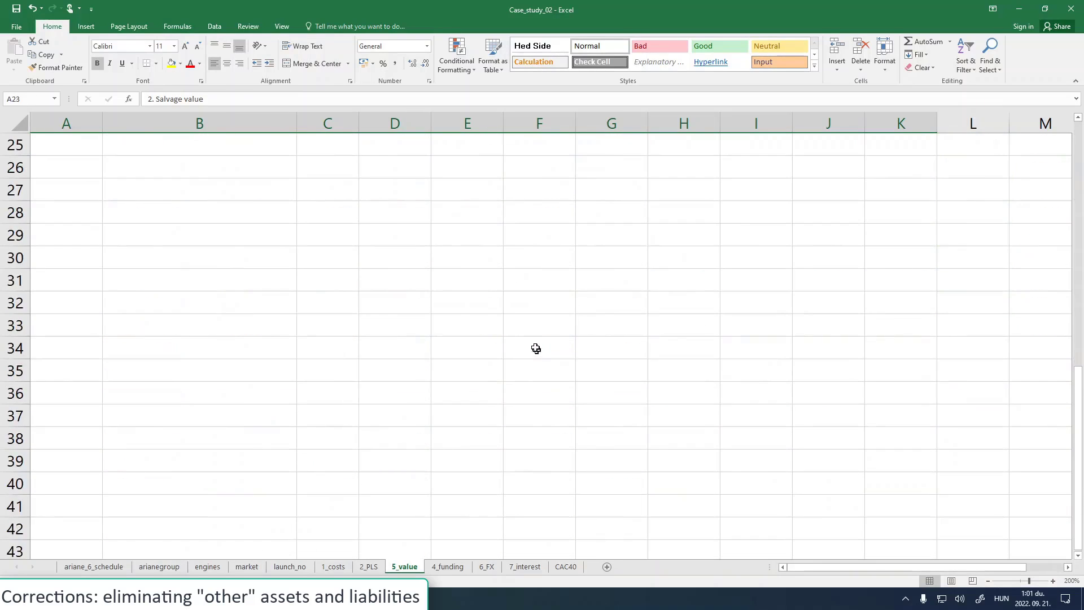
{"action": "scroll", "coordinate": [525, 333], "scroll_direction": "up", "scroll_amount": 3}
{"action": "left_click", "coordinate": [296, 64]}
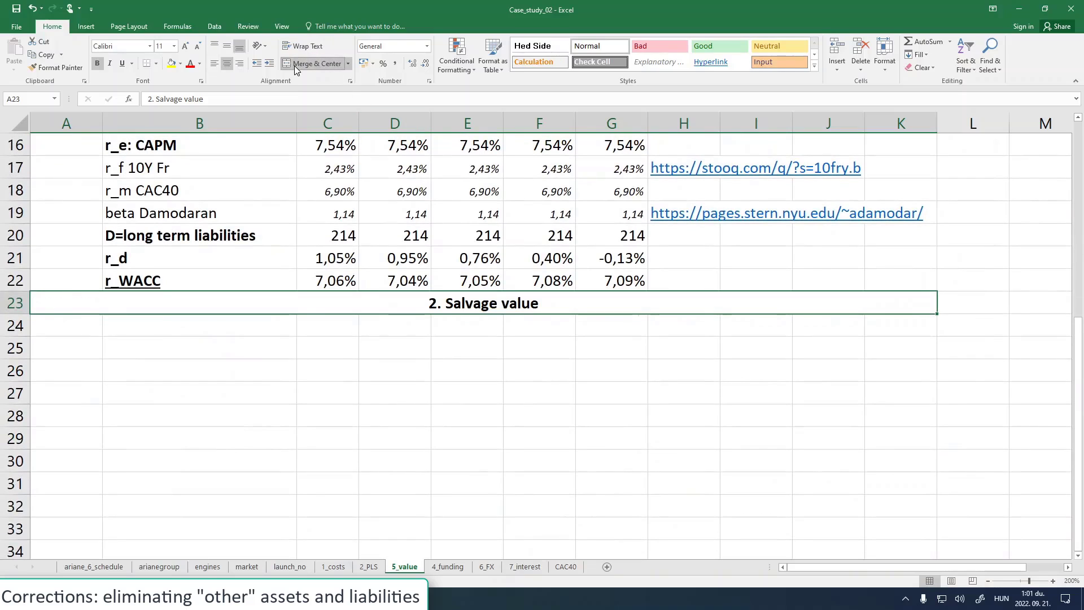
{"action": "left_click", "coordinate": [214, 64]}
{"action": "left_click", "coordinate": [132, 326]}
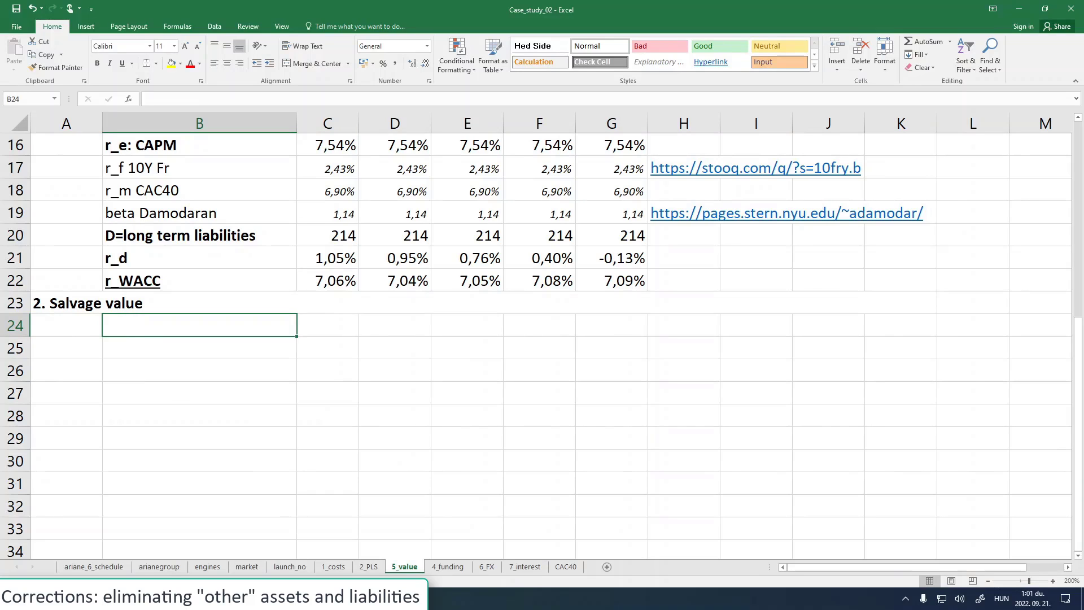
- Switch to the lecture notes PDF, read the marketable long term assets items under Salvage value, and return to the Case_study_02 workbook
{"action": "left_click", "coordinate": [322, 598]}
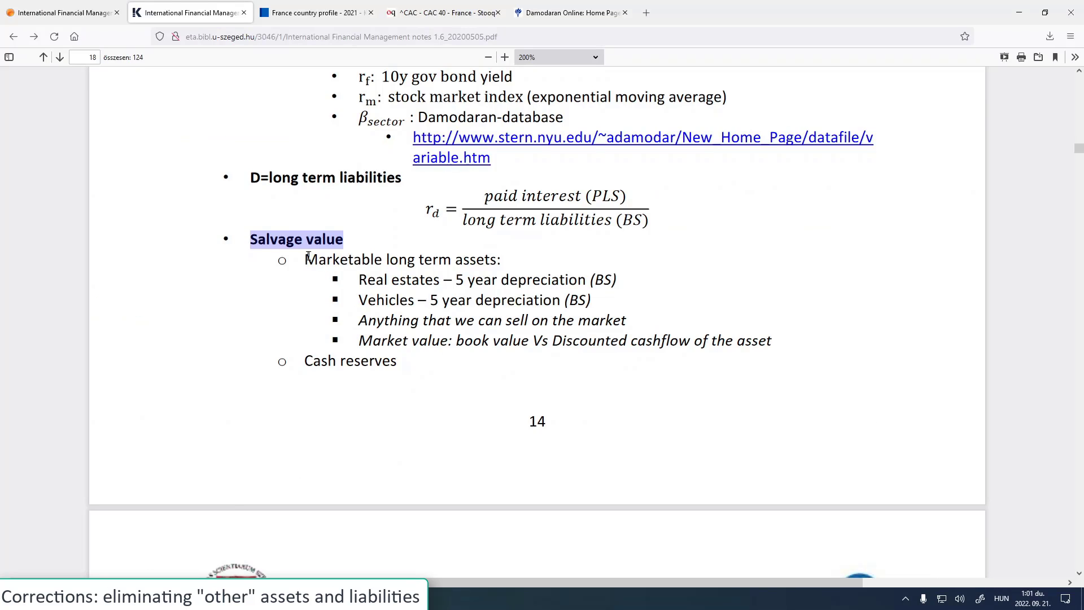
{"action": "left_click_drag", "start_coordinate": [307, 258], "coordinate": [496, 258]}
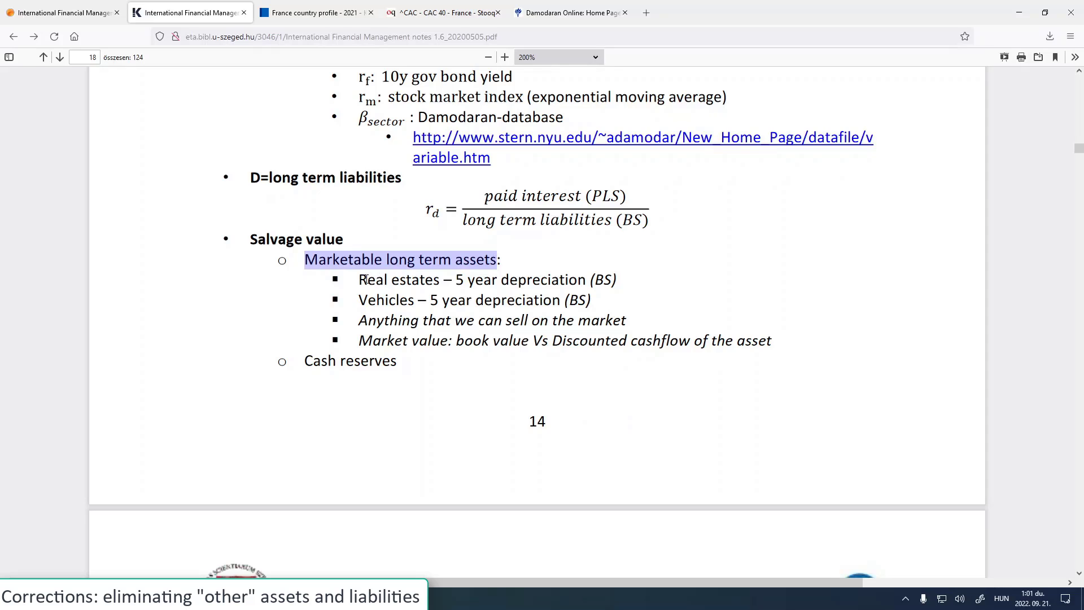
{"action": "left_click_drag", "start_coordinate": [359, 280], "coordinate": [442, 280]}
{"action": "left_click", "coordinate": [377, 300]}
{"action": "double_click", "coordinate": [377, 300]}
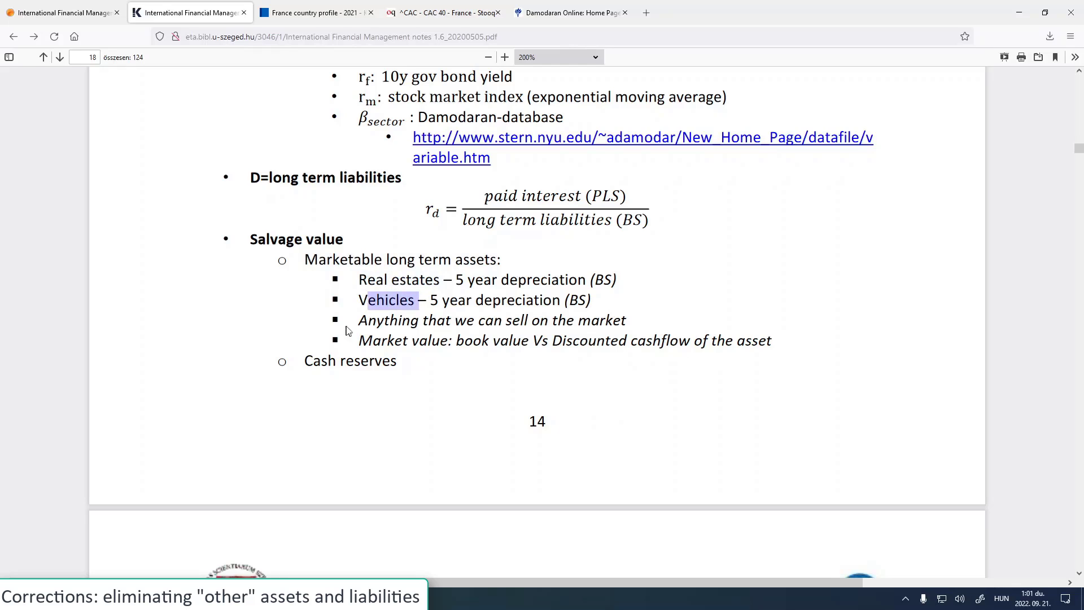
{"action": "left_click_drag", "start_coordinate": [359, 320], "coordinate": [591, 320]}
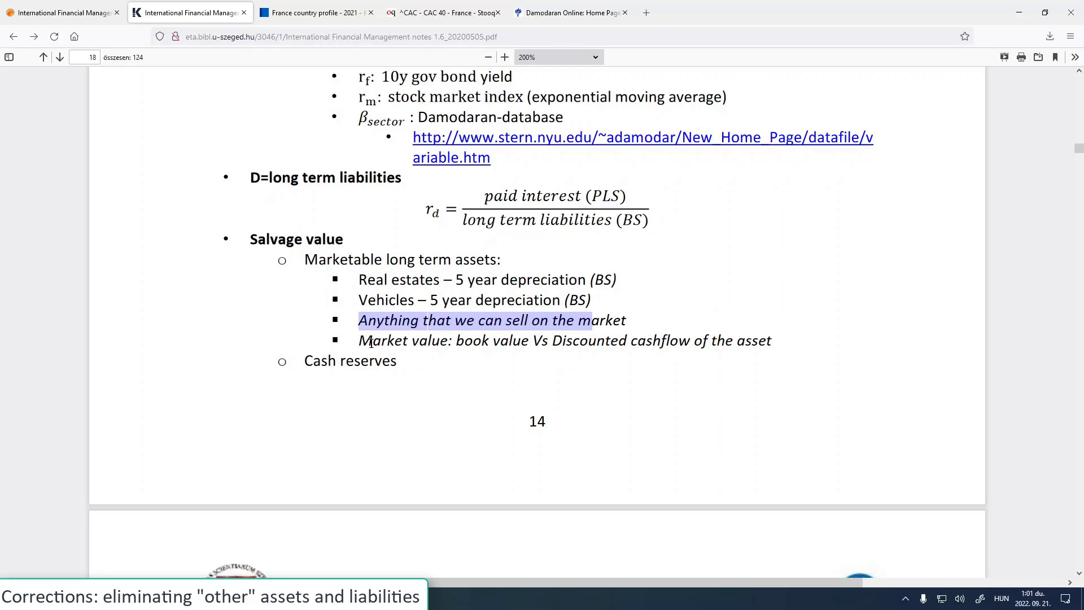
{"action": "left_click_drag", "start_coordinate": [360, 341], "coordinate": [450, 343]}
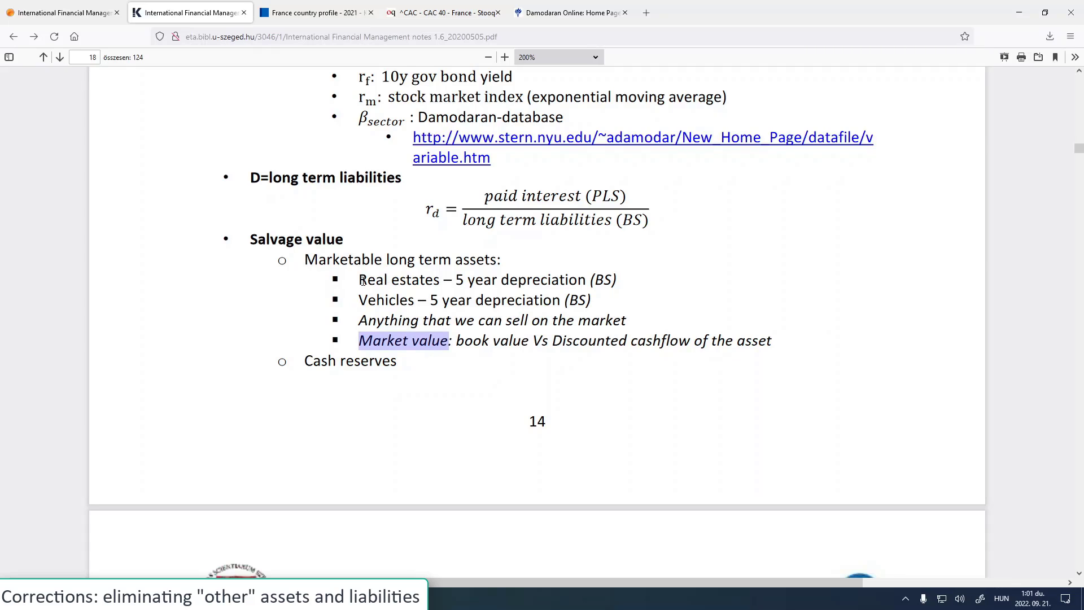
{"action": "mouse_move", "coordinate": [150, 597]}
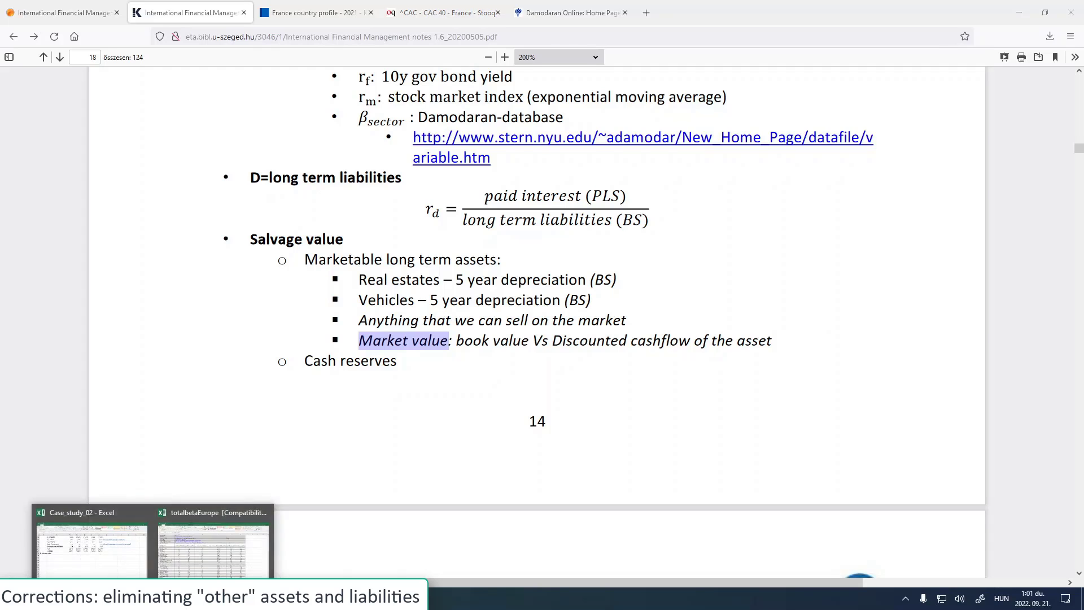
{"action": "left_click", "coordinate": [98, 561]}
- Examine the long-term asset rows (investments, property, intangible) of the balance sheet on the 2_PLS sheet
{"action": "left_click", "coordinate": [368, 566]}
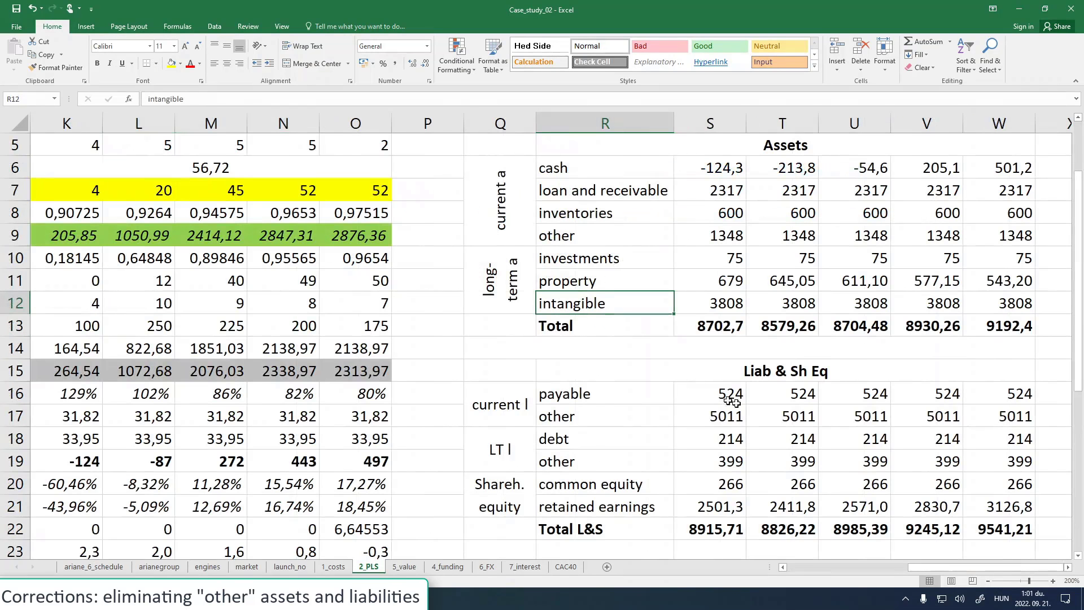
{"action": "scroll", "coordinate": [695, 424], "scroll_direction": "up", "scroll_amount": 1}
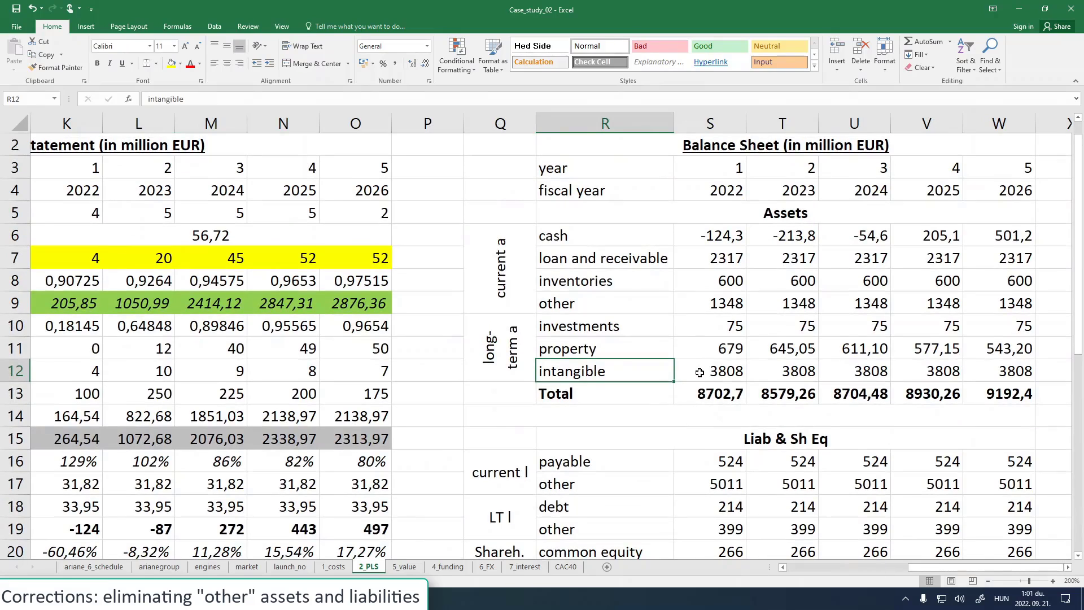
{"action": "left_click", "coordinate": [712, 331]}
{"action": "left_click", "coordinate": [710, 349]}
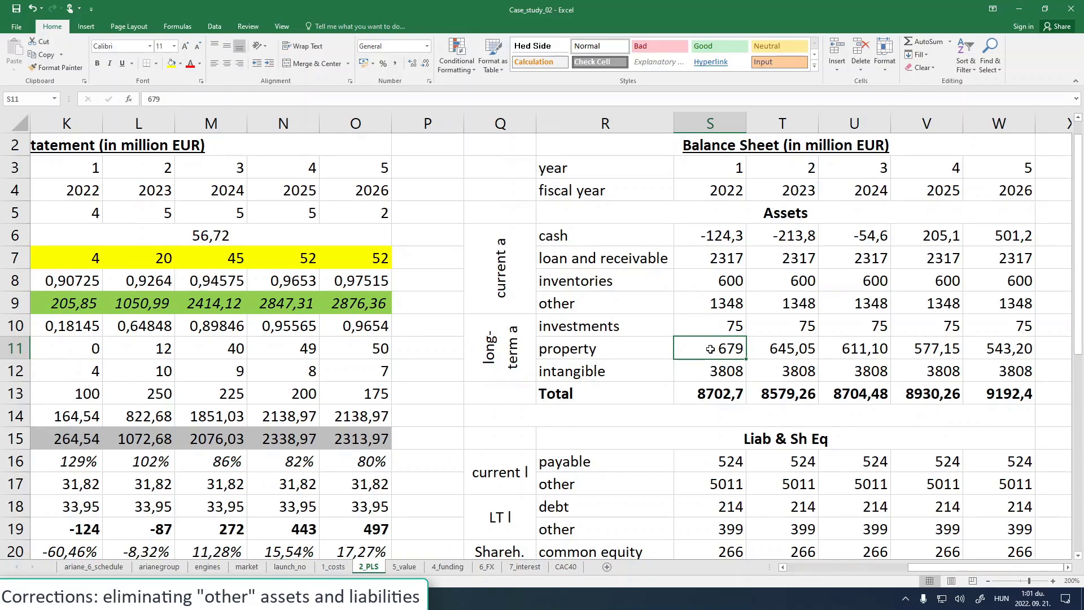
{"action": "left_click", "coordinate": [699, 327]}
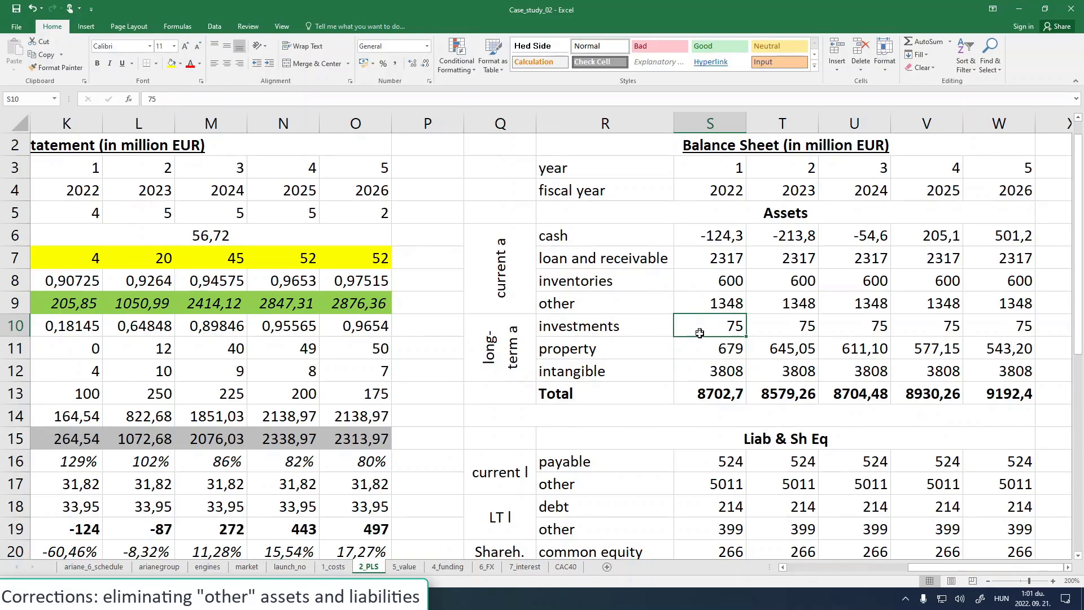
{"action": "left_click", "coordinate": [705, 367]}
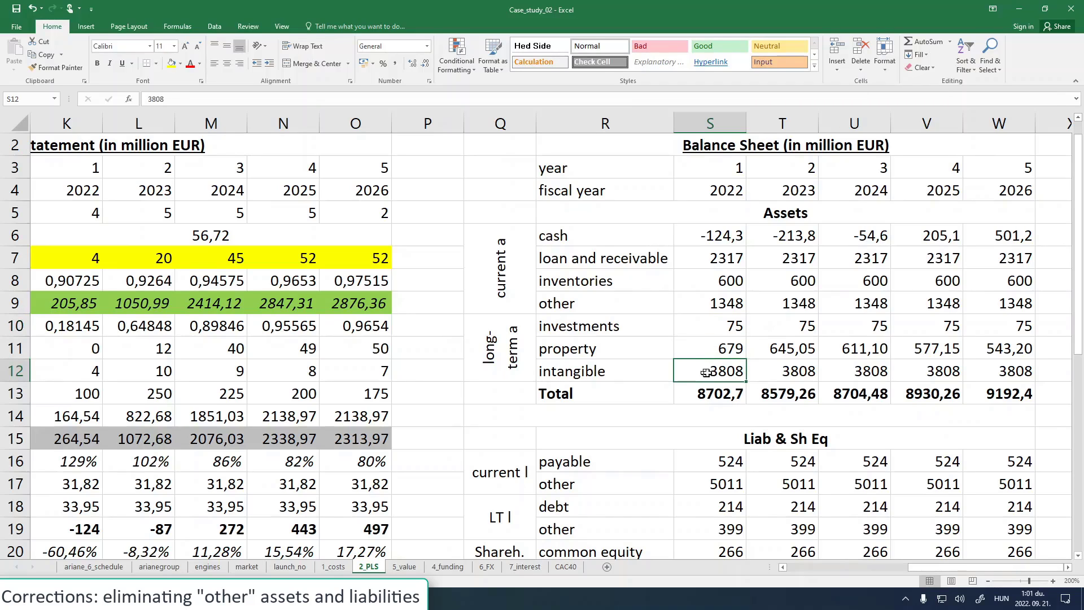
{"action": "left_click_drag", "start_coordinate": [996, 370], "coordinate": [683, 371]}
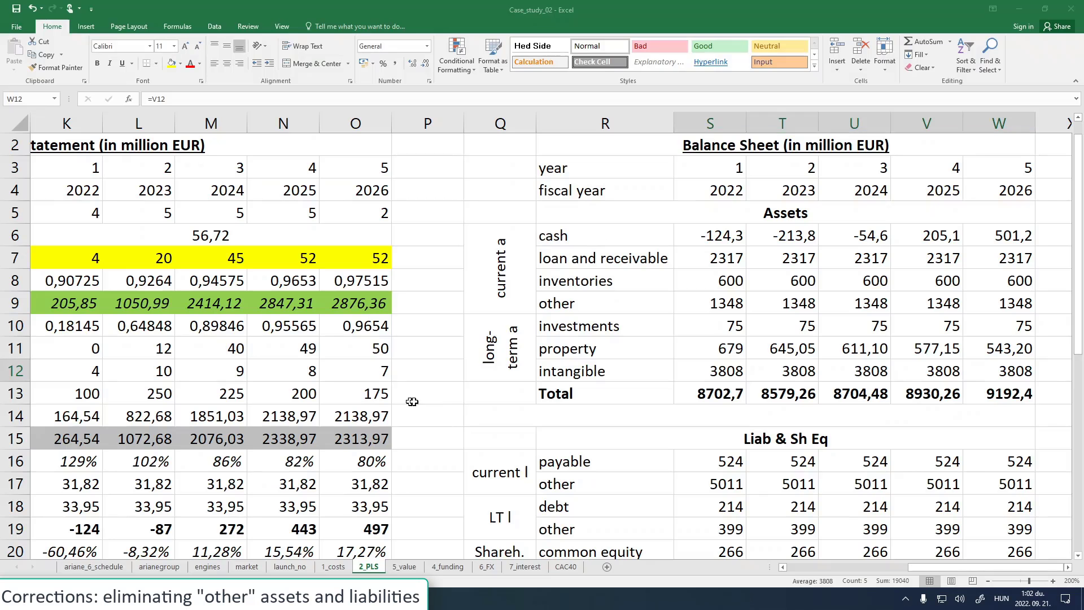
{"action": "left_click", "coordinate": [413, 401]}
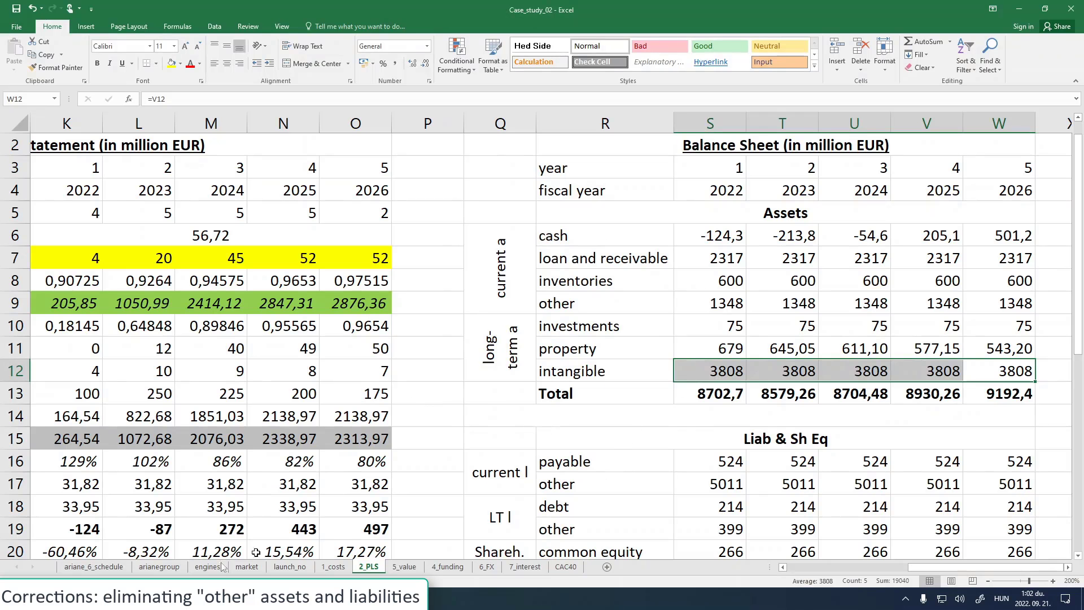
- Enter the label "Long term assets" in cell B24 of the 5_value sheet, below the Salvage value heading
{"action": "left_click", "coordinate": [404, 567]}
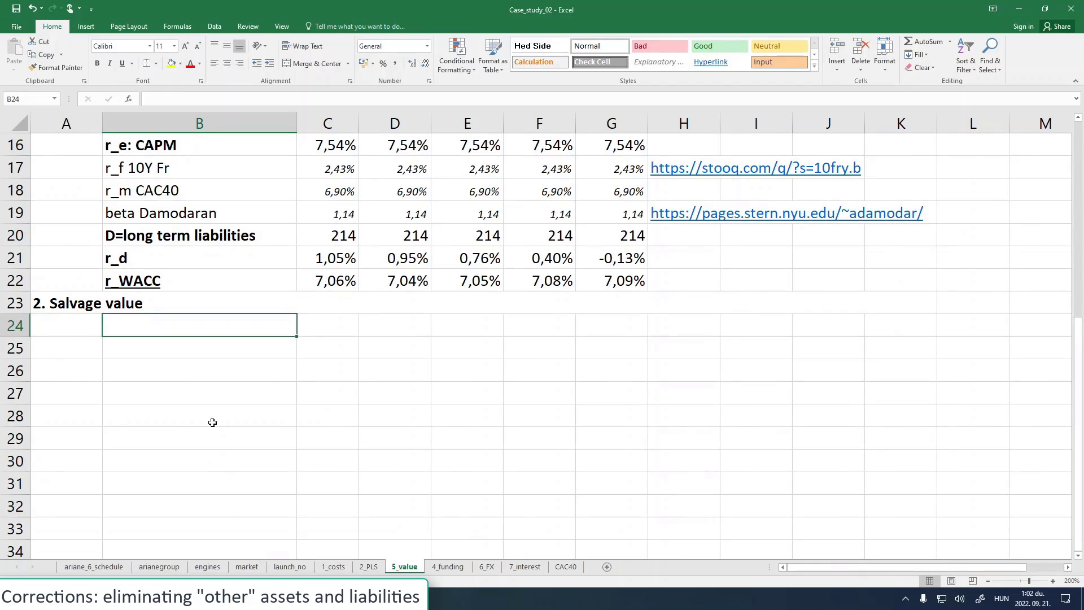
{"action": "type", "text": "Long term a"}
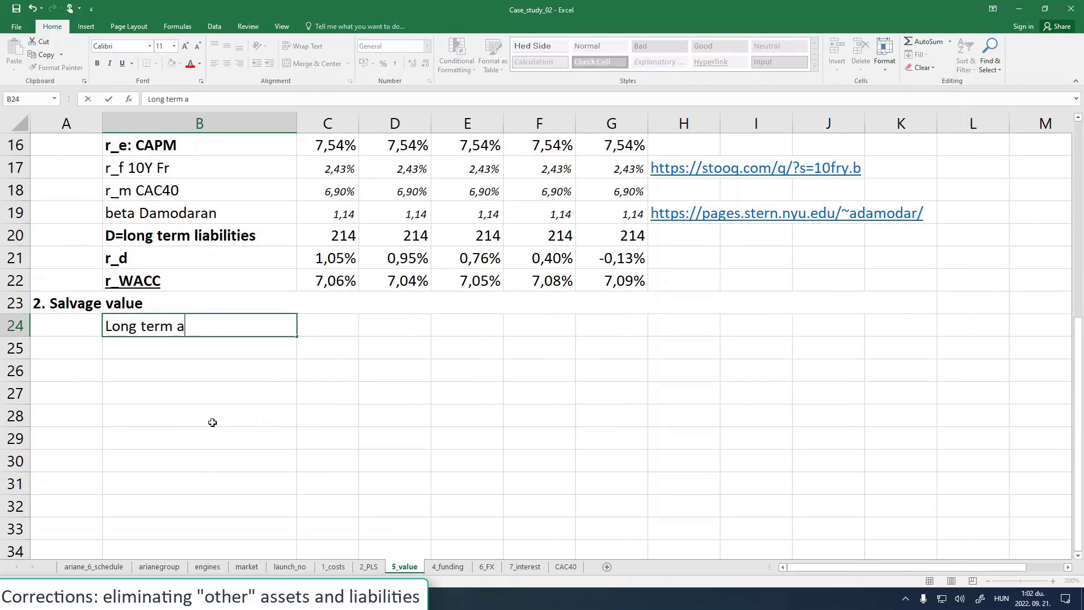
{"action": "type", "text": "ssets"}
- In G24, sum the year 5 investments, property and intangible assets from the balance sheet with ='2_PLS'!W10+'2_PLS'!W11+'2_PLS'!W12
{"action": "left_click", "coordinate": [593, 327]}
{"action": "scroll", "coordinate": [536, 451], "scroll_direction": "up", "scroll_amount": 2}
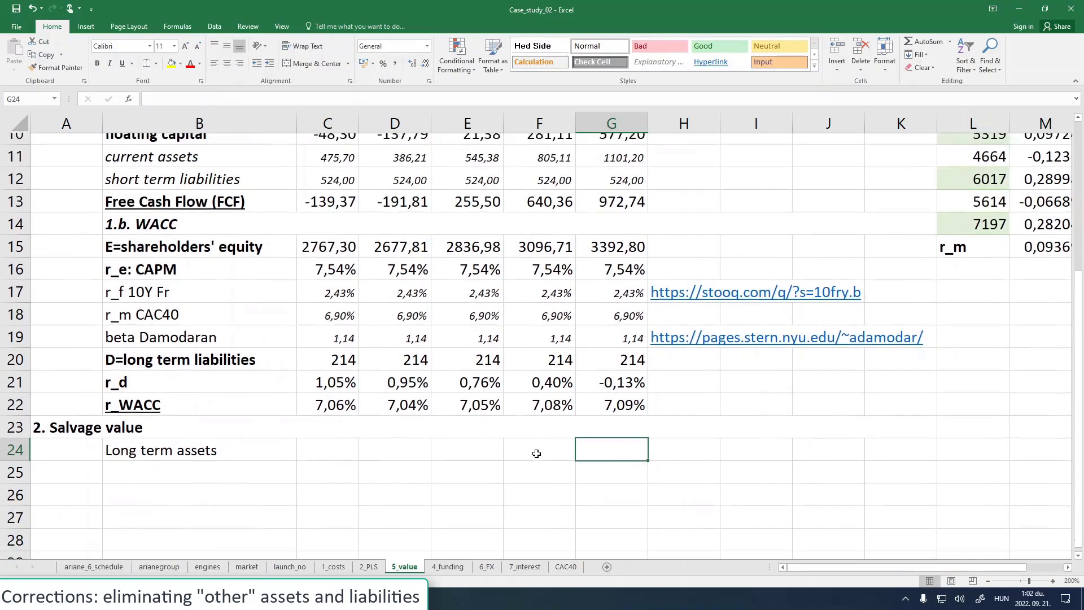
{"action": "scroll", "coordinate": [537, 454], "scroll_direction": "down", "scroll_amount": 1}
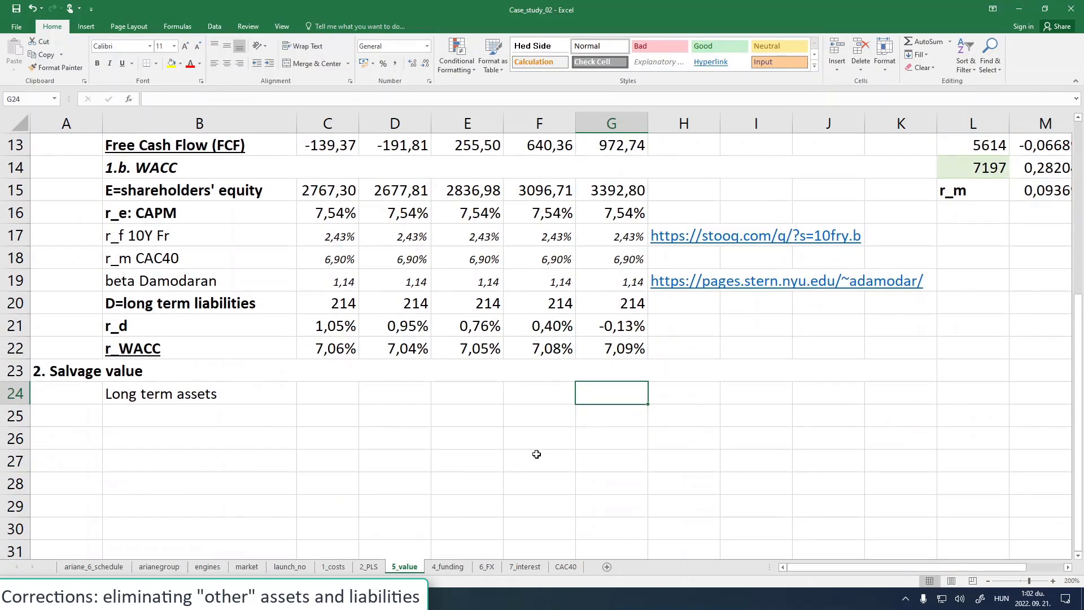
{"action": "type", "text": "="}
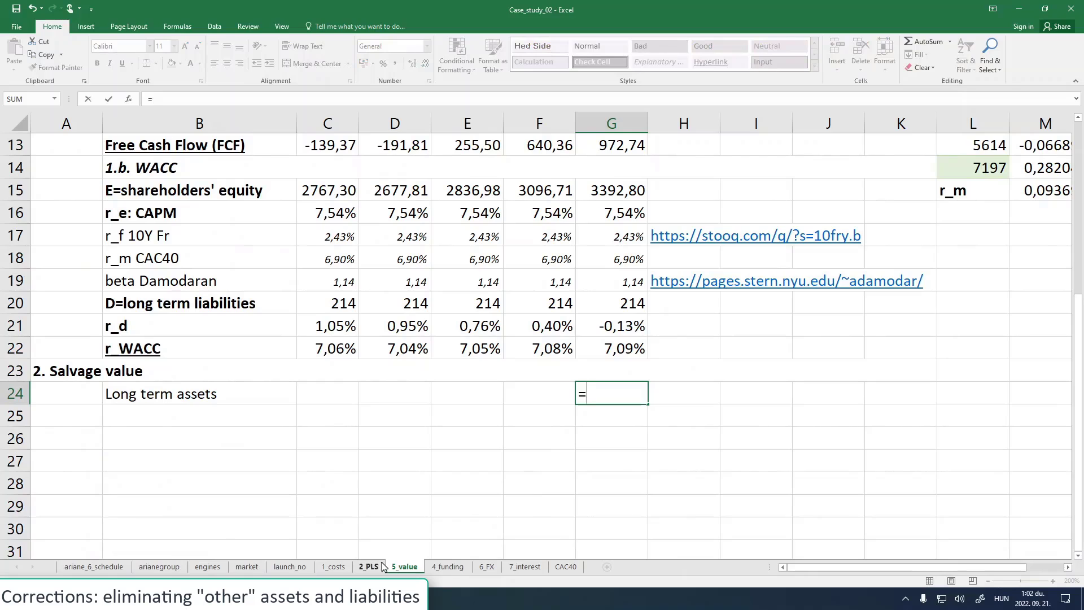
{"action": "left_click", "coordinate": [368, 567]}
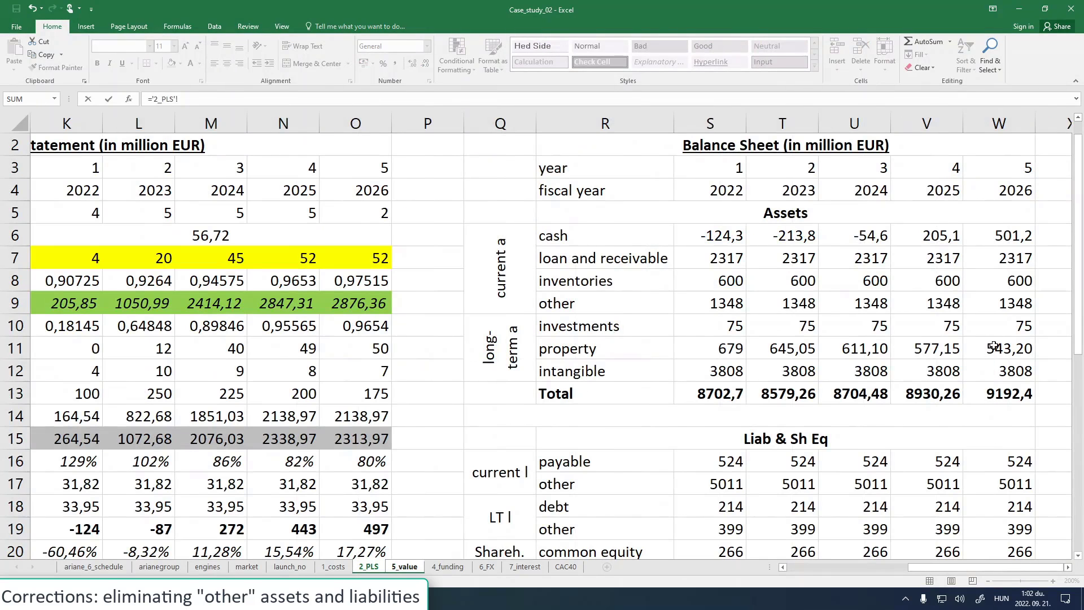
{"action": "left_click", "coordinate": [989, 326]}
{"action": "type", "text": "+"}
{"action": "left_click", "coordinate": [1011, 349]}
{"action": "type", "text": "+"}
{"action": "left_click", "coordinate": [1011, 372]}
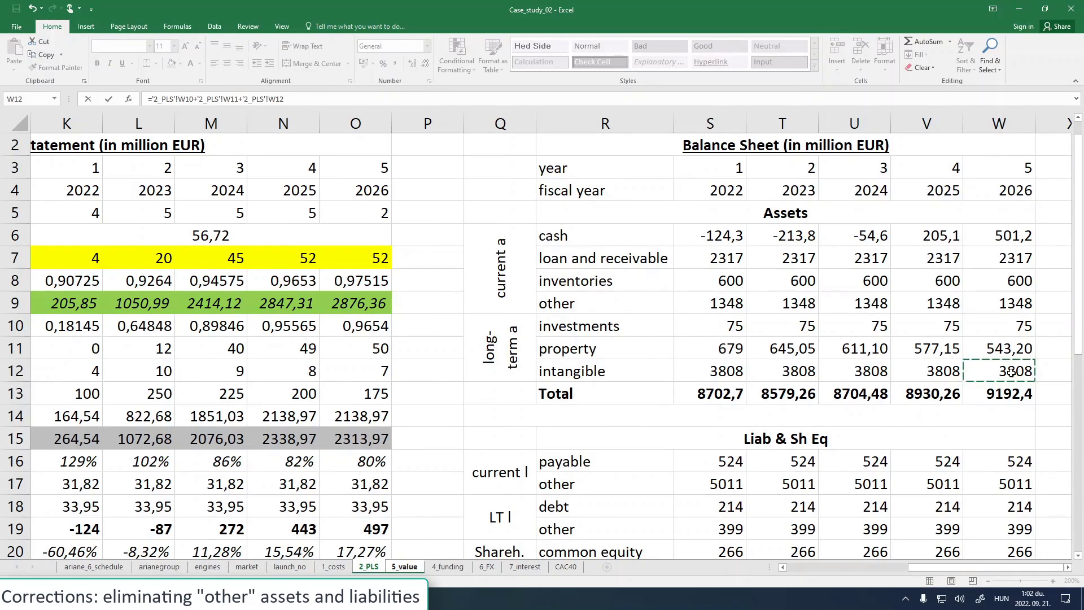
{"action": "key", "text": "Return"}
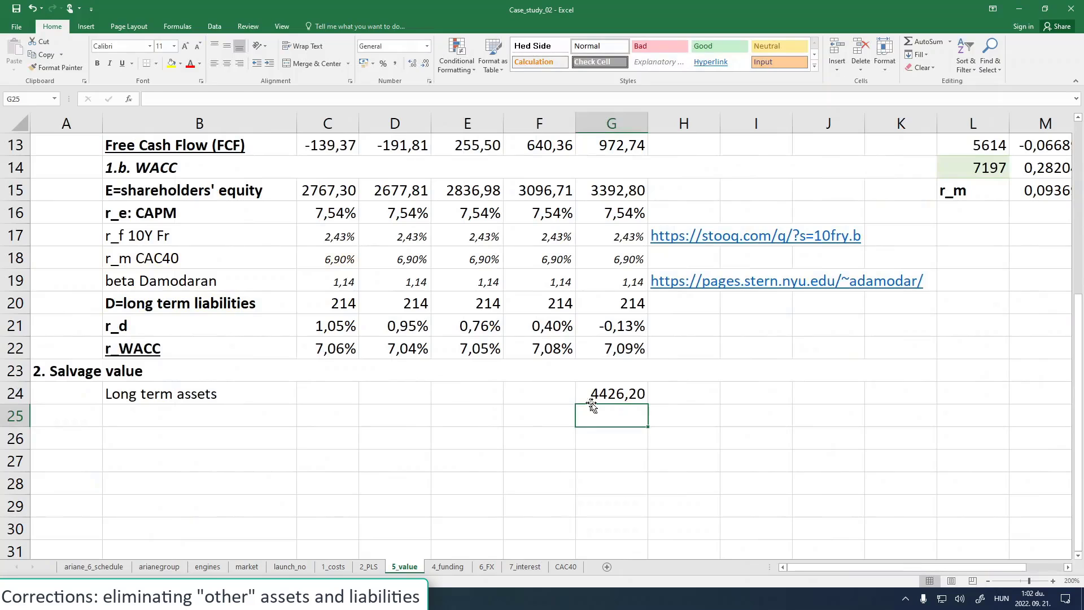
{"action": "key", "text": "Up"}
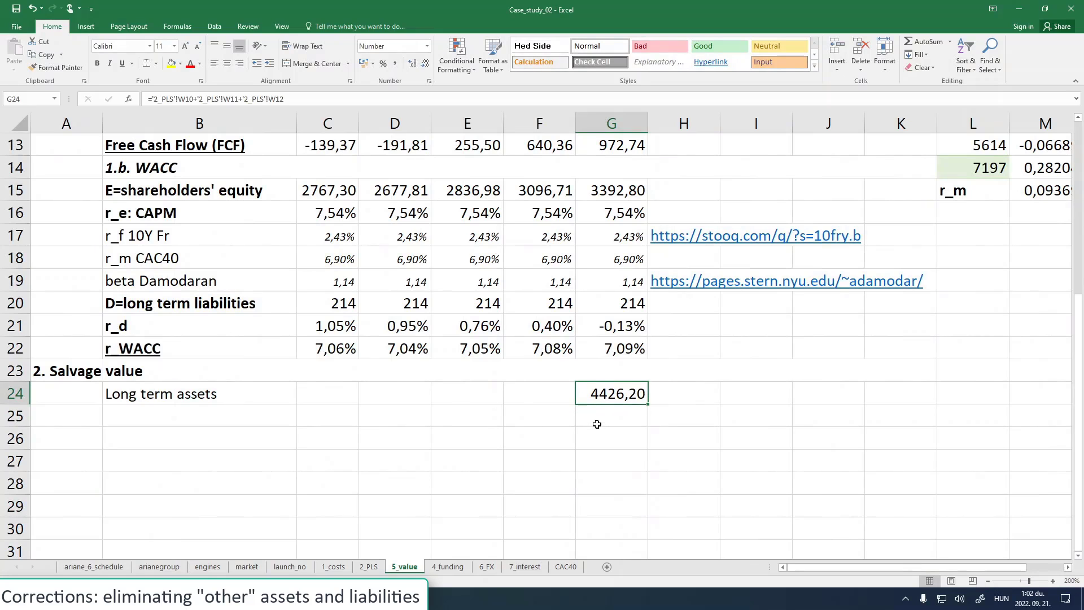
{"action": "left_click", "coordinate": [598, 416]}
{"action": "left_click", "coordinate": [600, 394]}
- Switch to the lecture notes PDF, read the Cash reserves item under Salvage value, and return to the Case_study_02 workbook
{"action": "key", "text": "alt+Tab"}
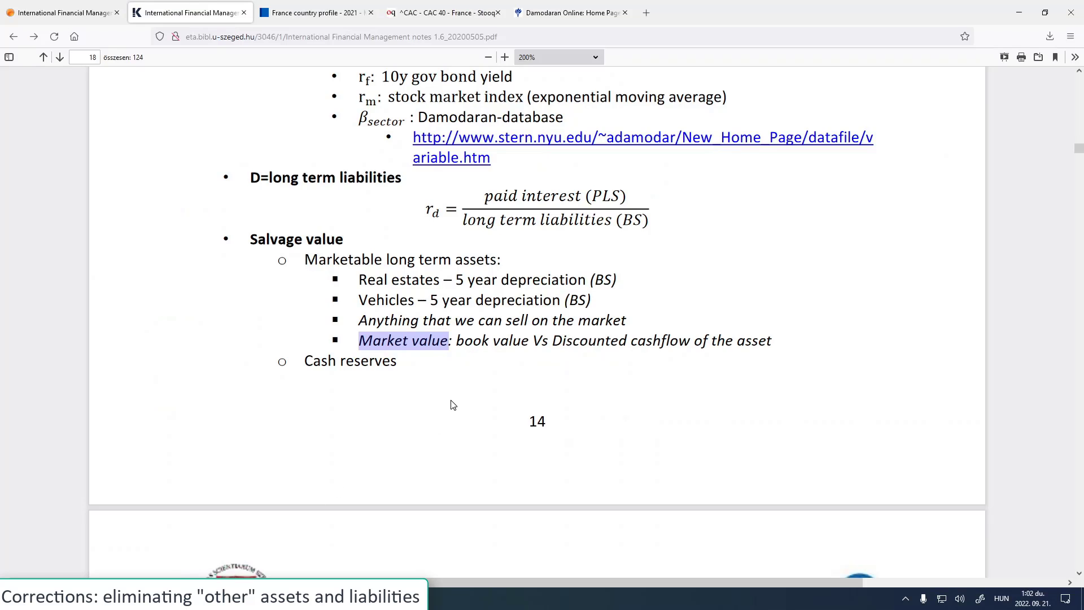
{"action": "scroll", "coordinate": [453, 404], "scroll_direction": "down", "scroll_amount": 2}
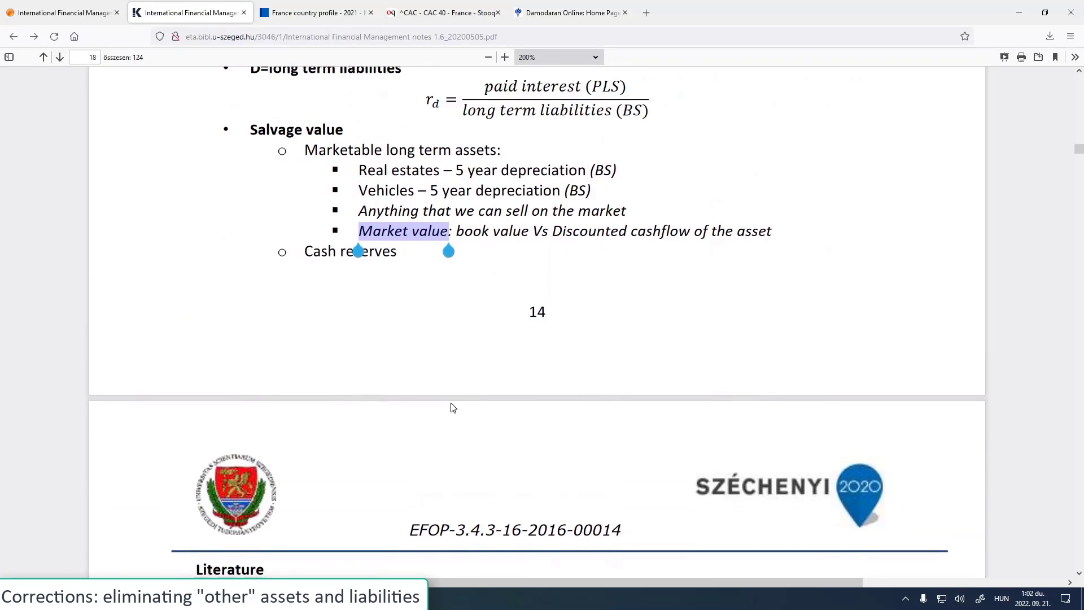
{"action": "left_click_drag", "start_coordinate": [304, 253], "coordinate": [395, 252]}
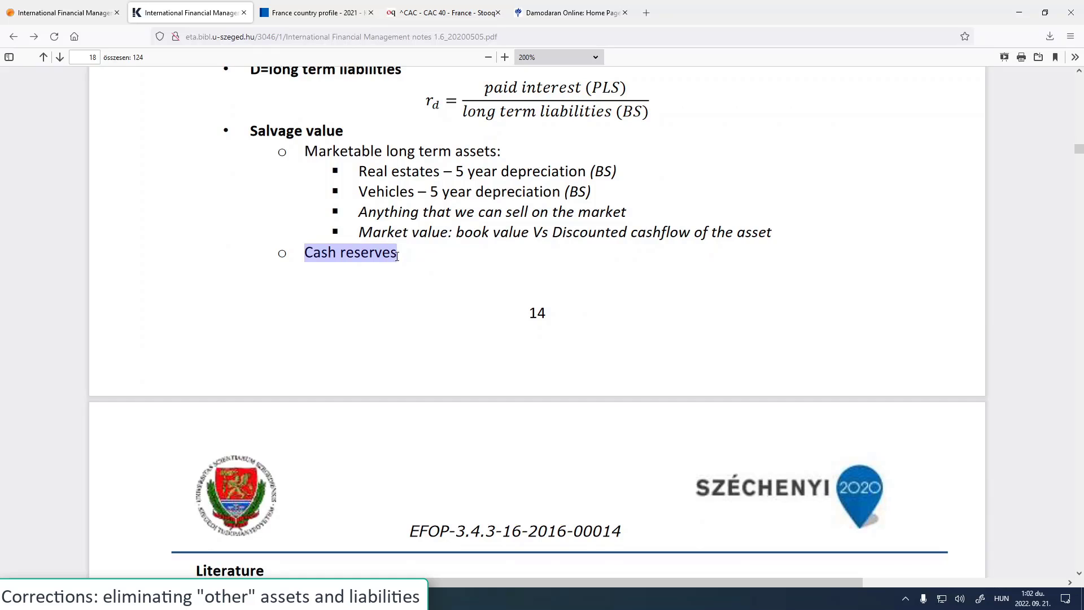
{"action": "left_click", "coordinate": [155, 599]}
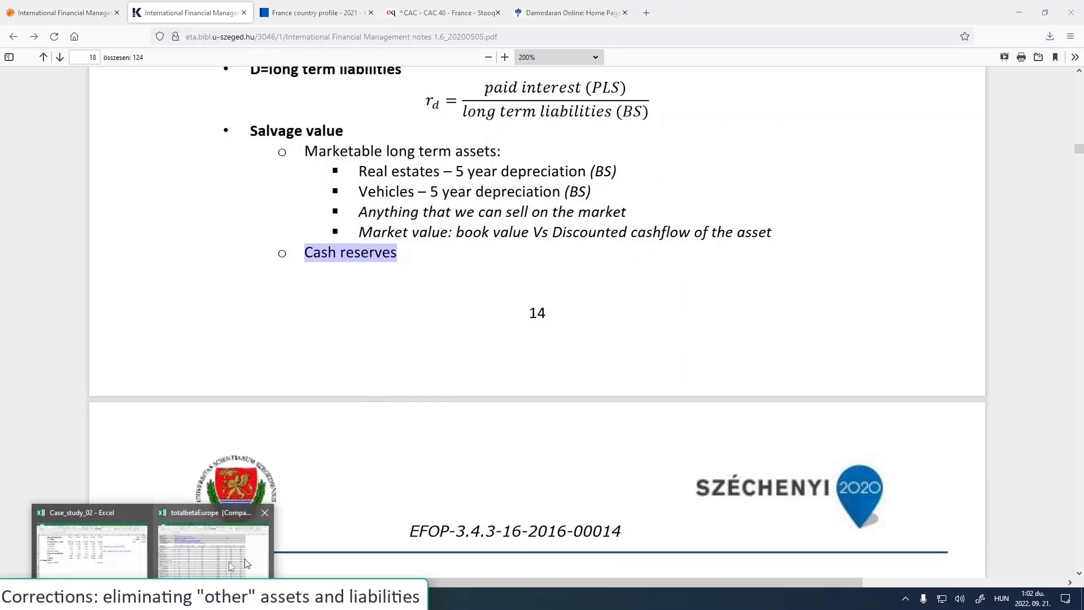
{"action": "left_click", "coordinate": [102, 547]}
- Label B25 "cash reserves" and link G25 to the year 5 cash of the balance sheet with ='2_PLS'!W6
{"action": "left_click", "coordinate": [146, 414]}
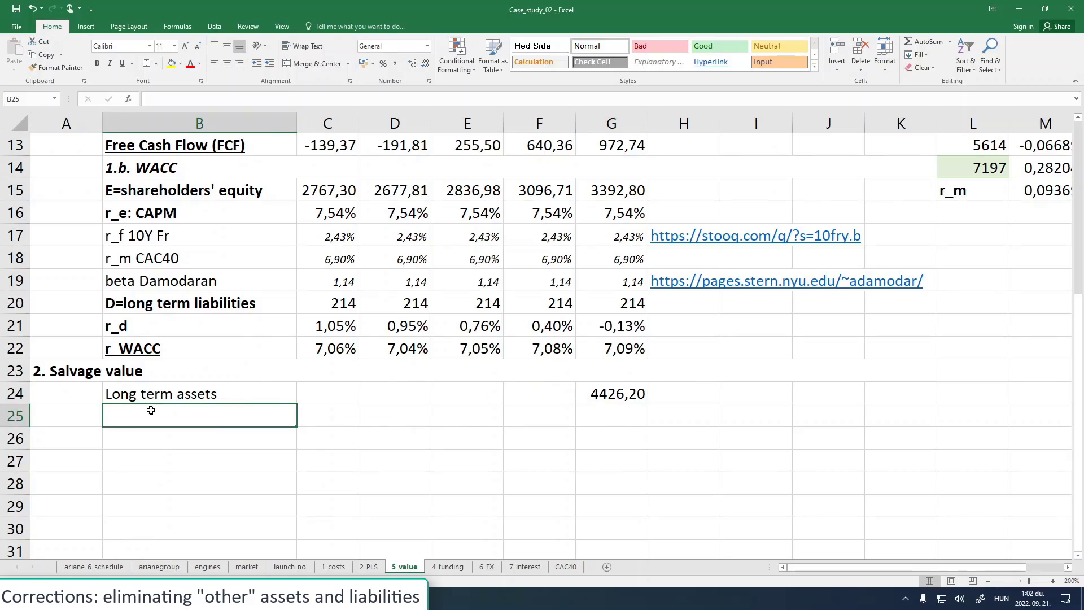
{"action": "type", "text": "cash rese"}
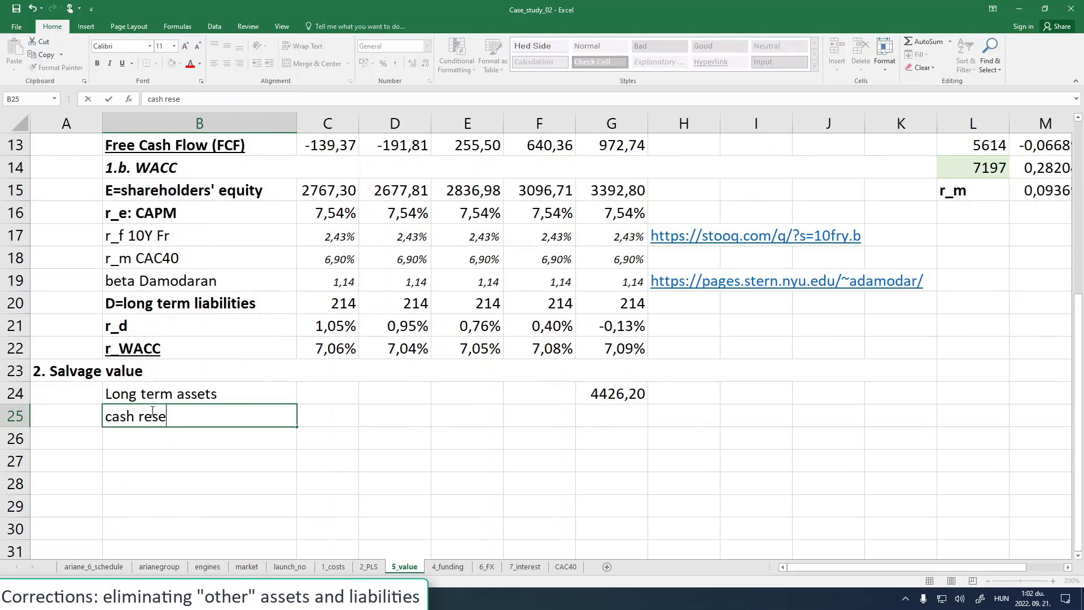
{"action": "type", "text": "rves"}
{"action": "left_click", "coordinate": [629, 420]}
{"action": "type", "text": "="}
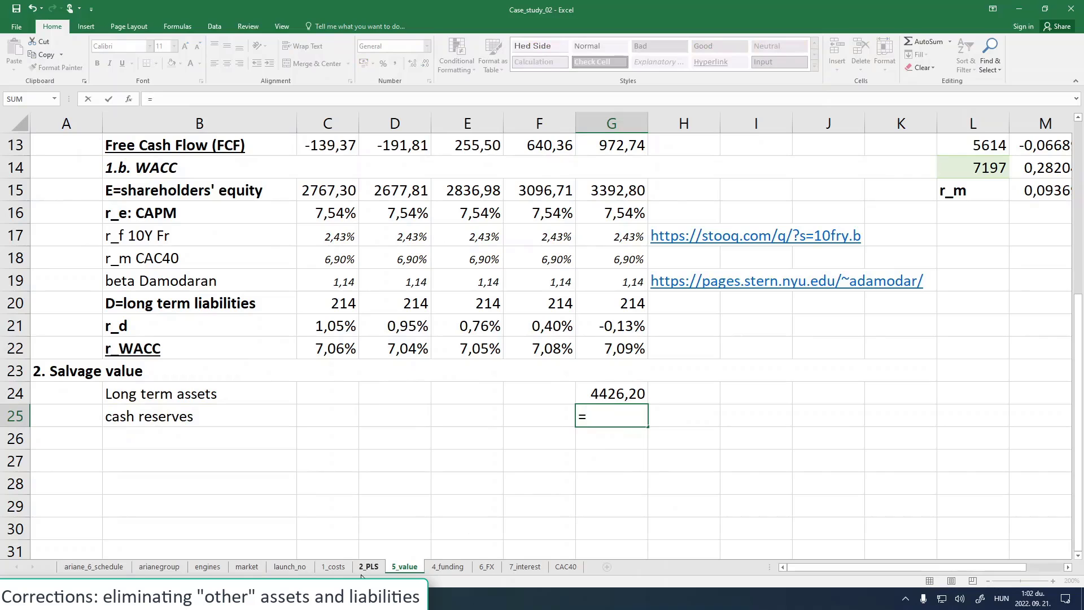
{"action": "left_click", "coordinate": [369, 566]}
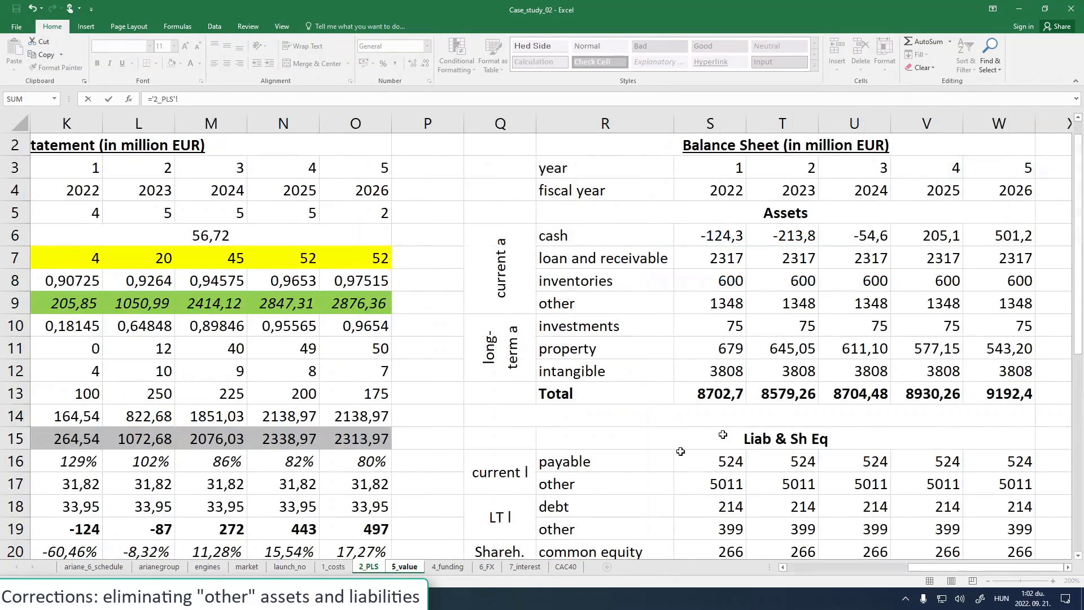
{"action": "left_click", "coordinate": [998, 237]}
{"action": "key", "text": "Return"}
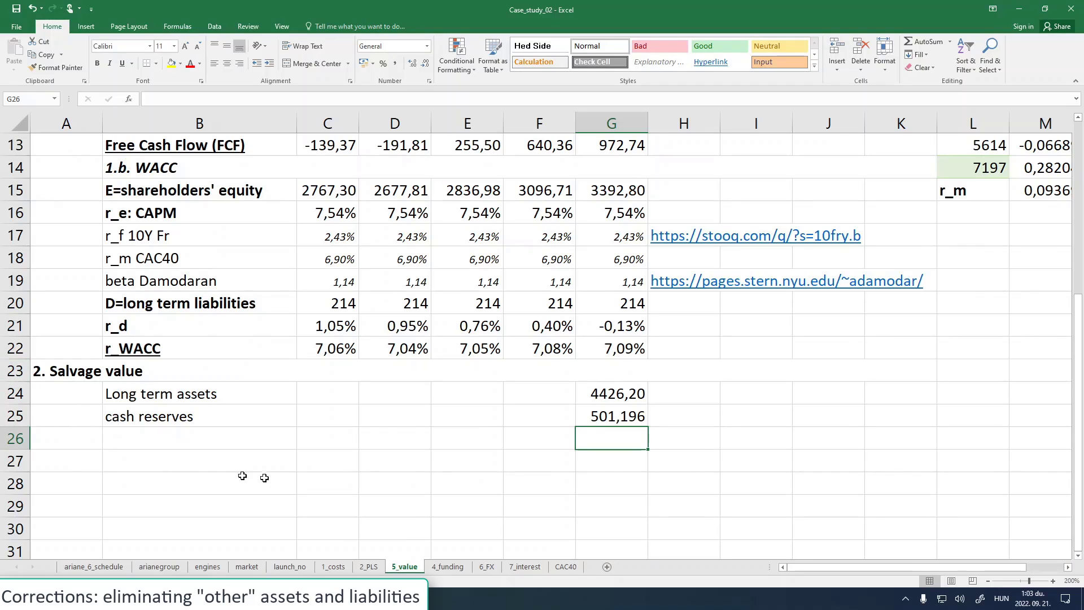
- Copy the Salvage value heading from row 23 to A26 and change its text to "3. Discounting"
{"action": "left_click", "coordinate": [73, 442]}
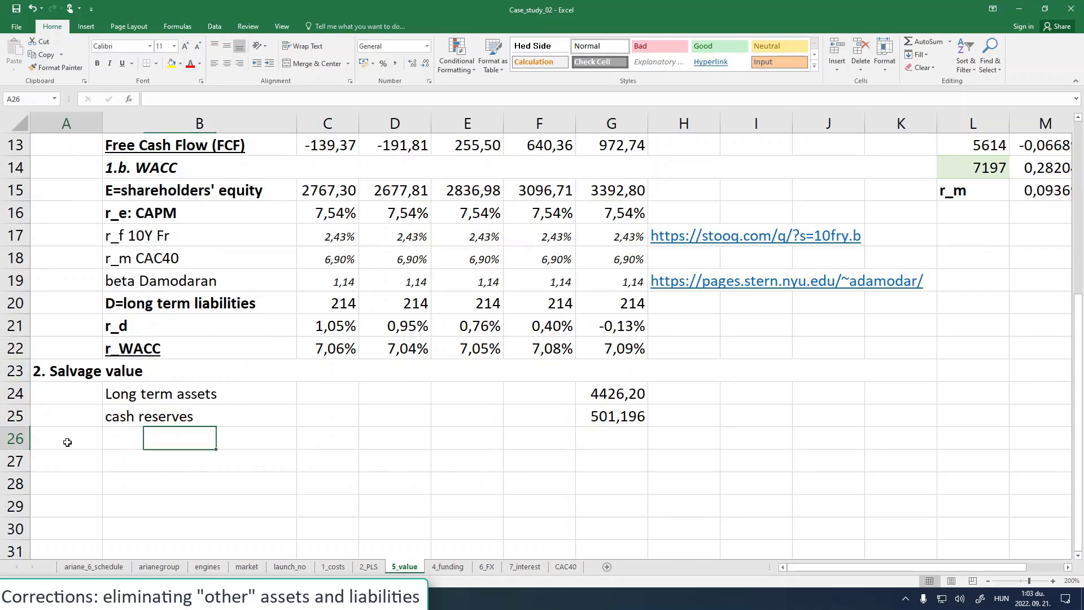
{"action": "left_click_drag", "start_coordinate": [73, 442], "coordinate": [636, 441]}
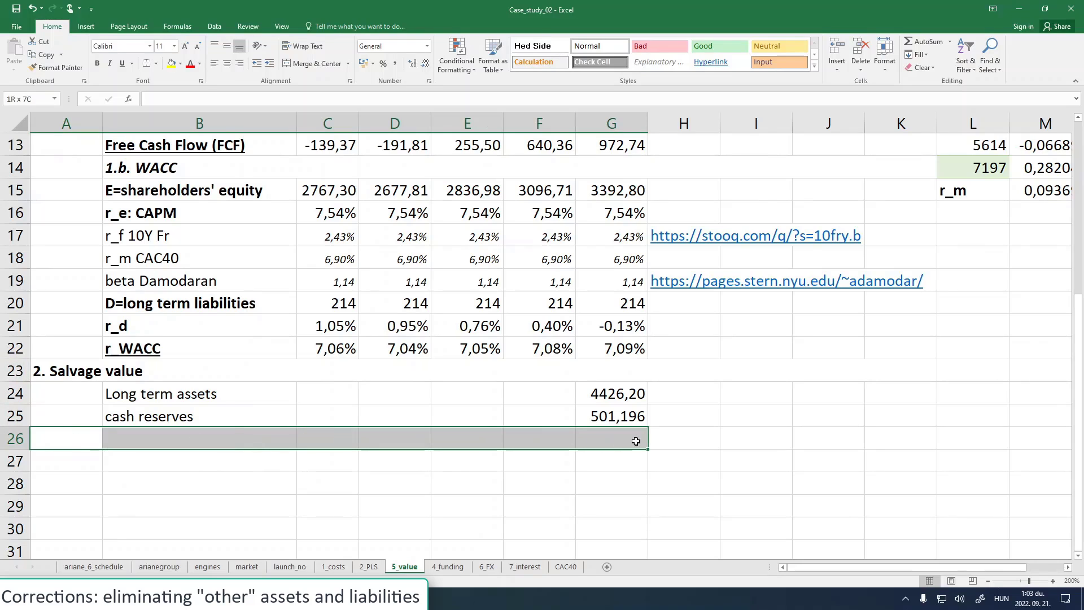
{"action": "left_click", "coordinate": [169, 376]}
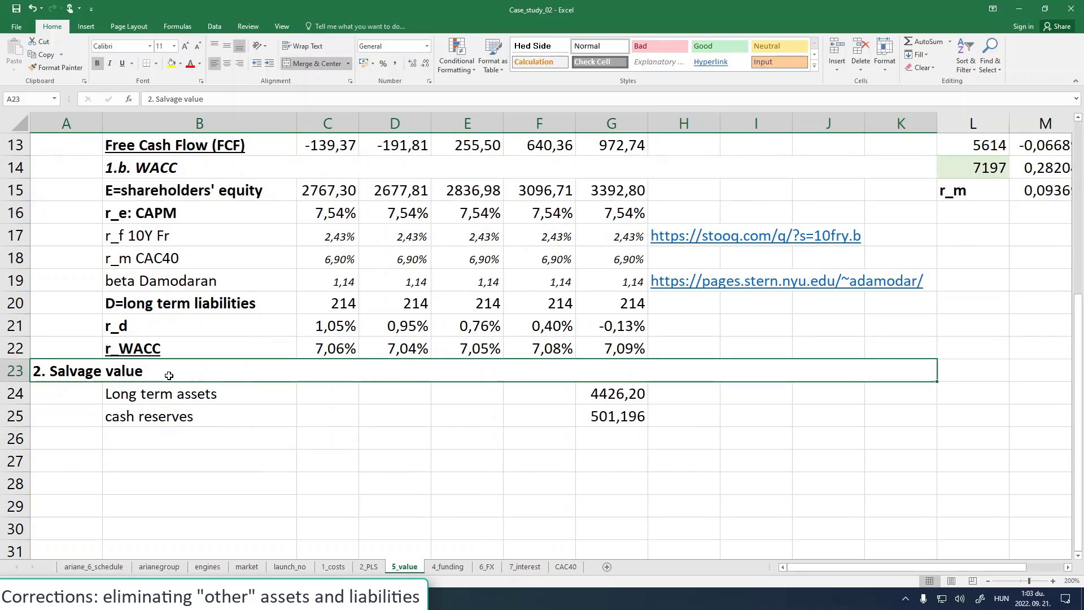
{"action": "key", "text": "ctrl+c"}
{"action": "left_click", "coordinate": [73, 442]}
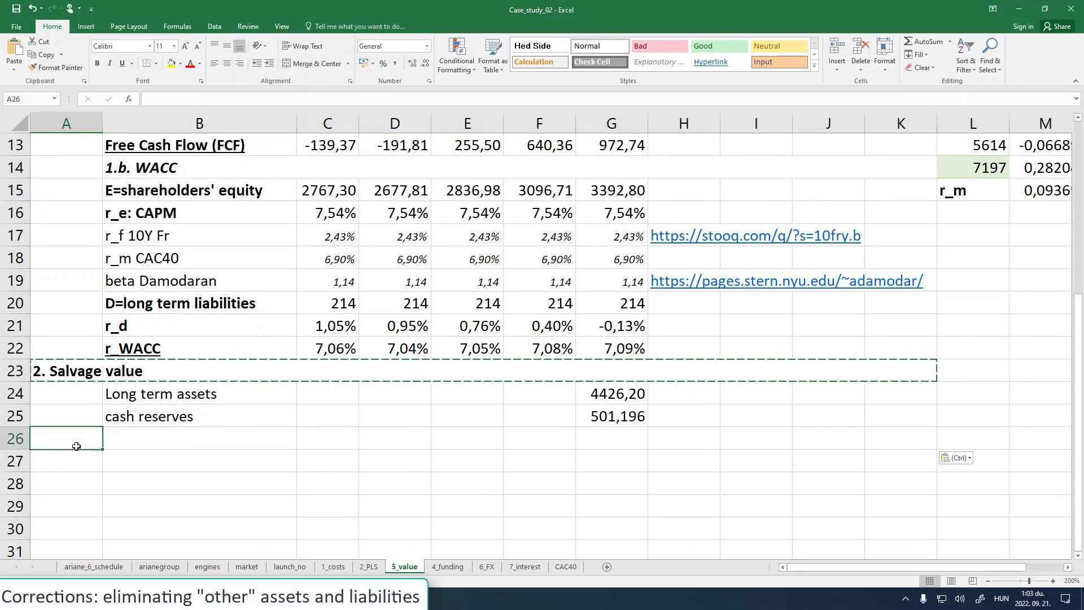
{"action": "key", "text": "ctrl+v"}
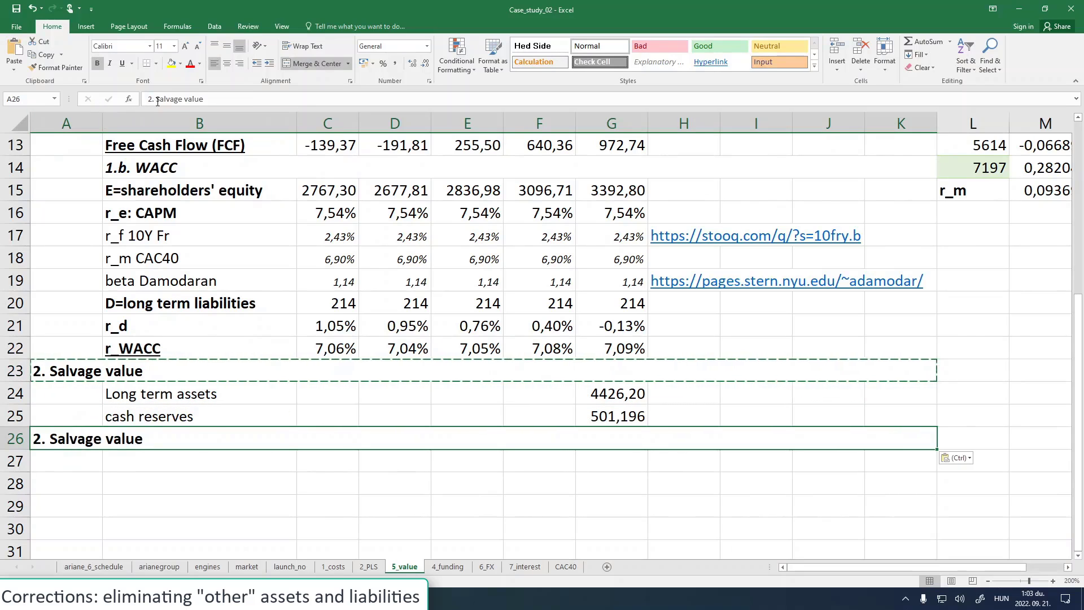
{"action": "left_click_drag", "start_coordinate": [156, 102], "coordinate": [240, 102]}
{"action": "type", "text": "D"}
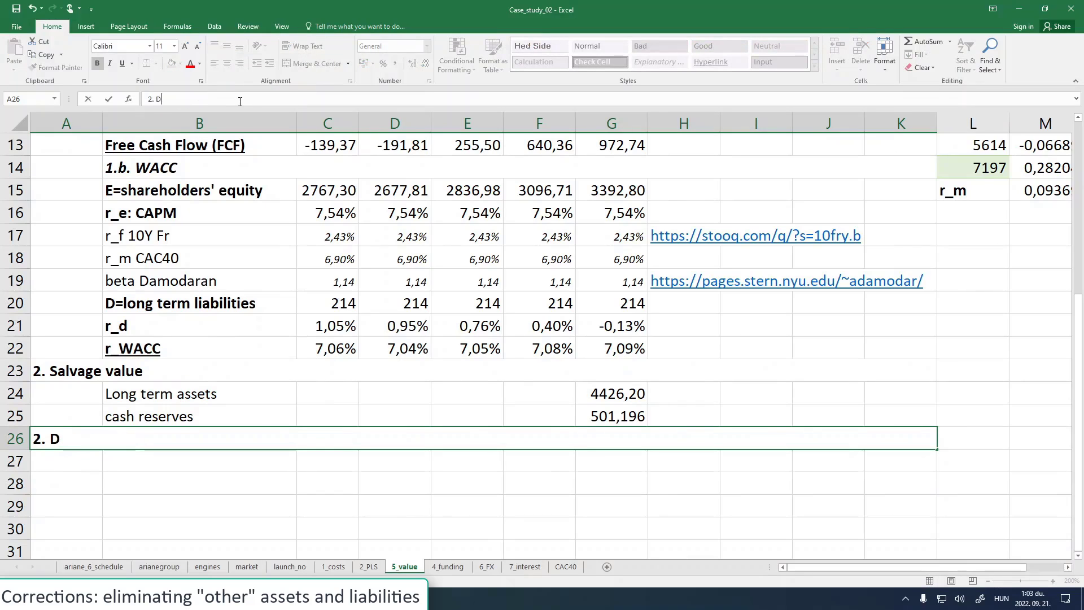
{"action": "type", "text": "iscounting"}
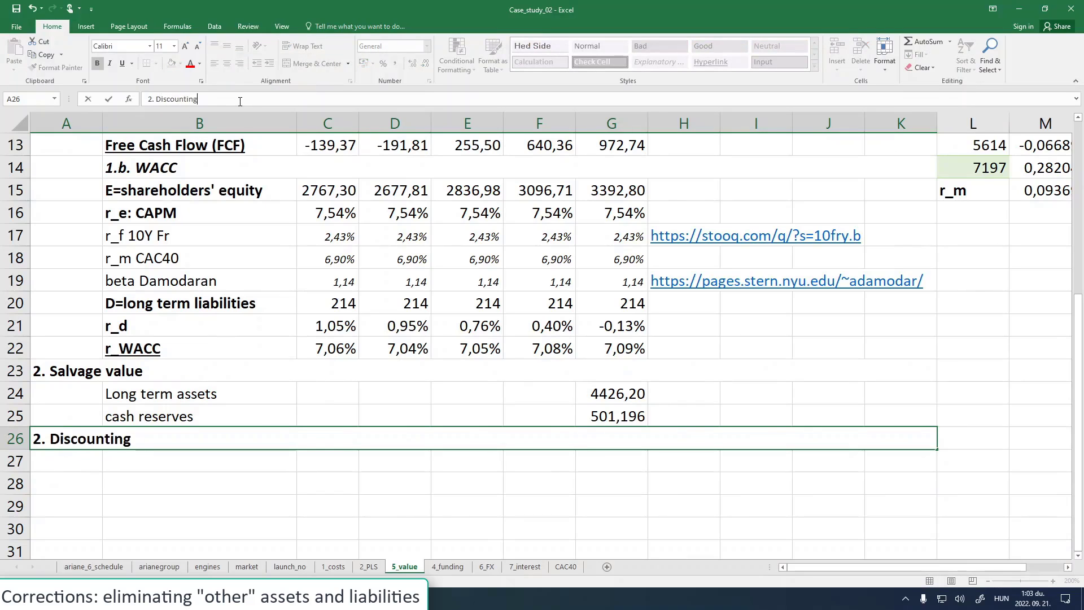
{"action": "double_click", "coordinate": [151, 99]}
{"action": "type", "text": "3"}
{"action": "key", "text": "Return"}
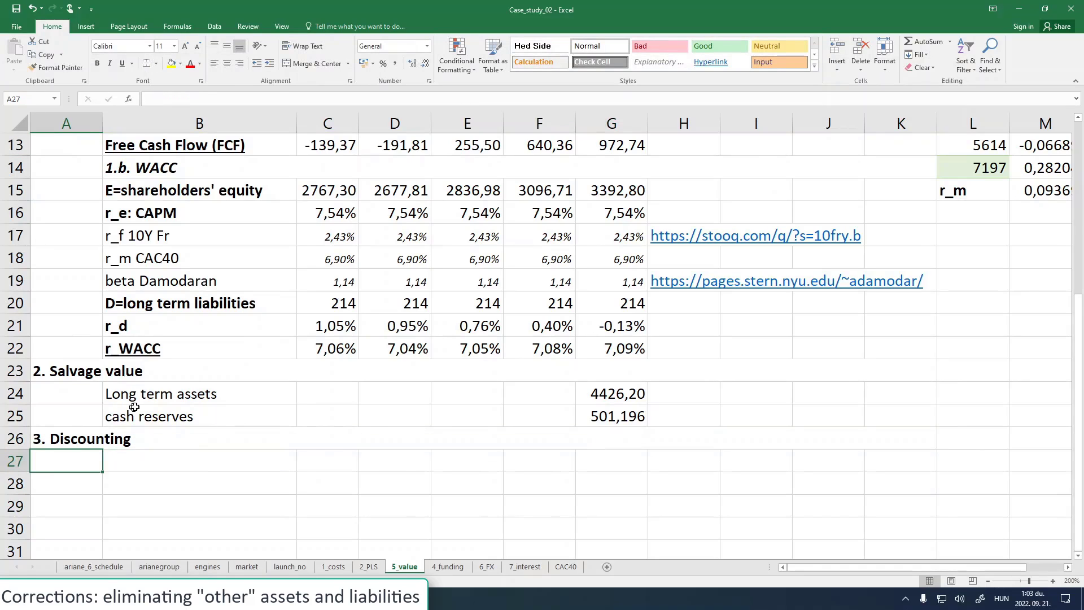
- Enter the subheading "3.a. DCF" in cell B27, below the Discounting heading
{"action": "left_click", "coordinate": [178, 458]}
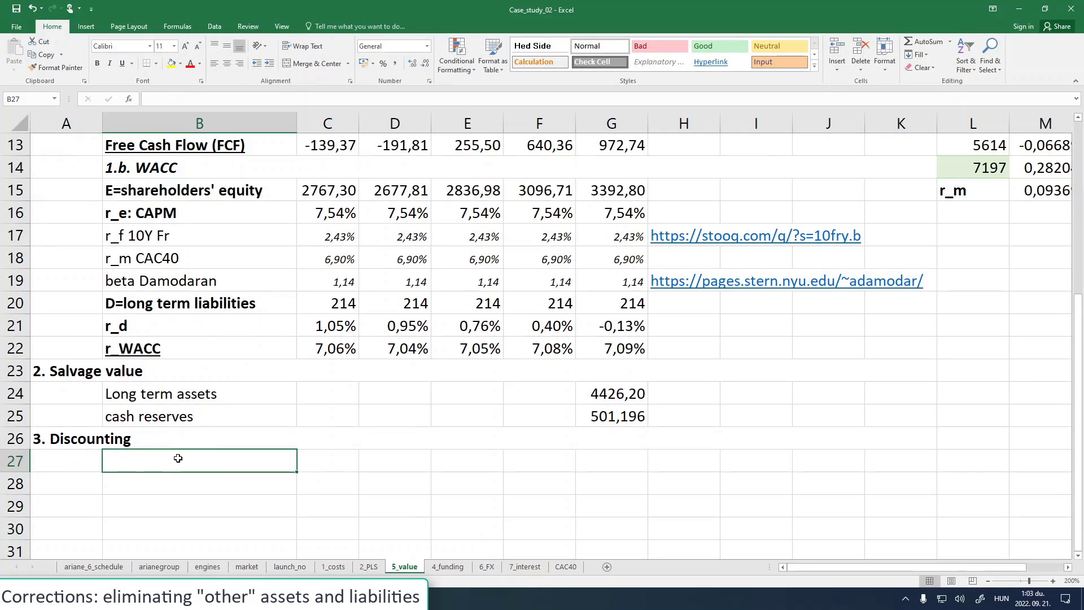
{"action": "type", "text": "3.a"}
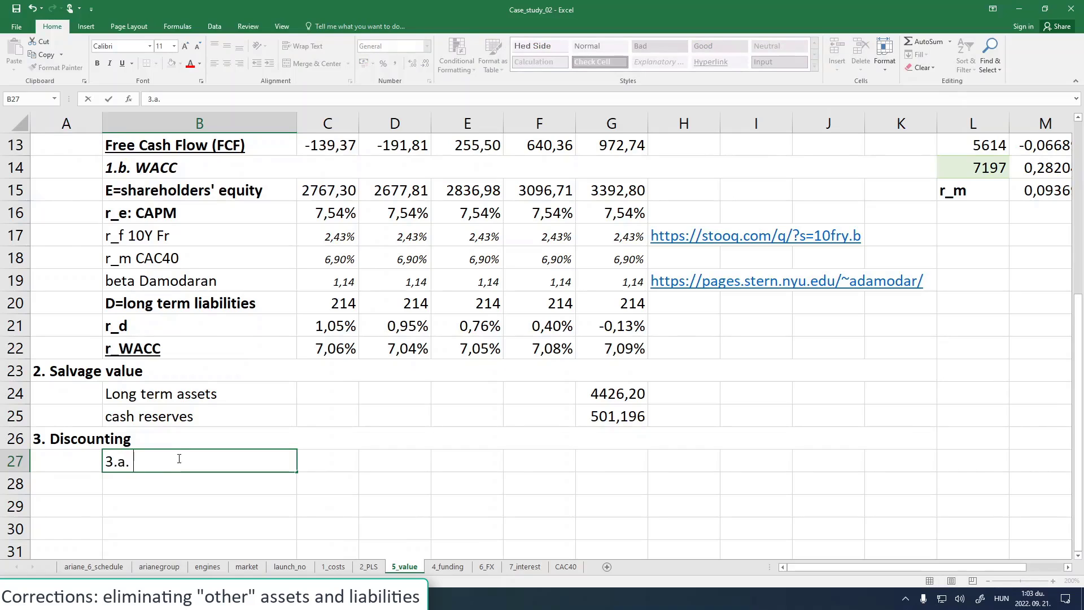
{"action": "type", "text": ". DFC"}
{"action": "key", "text": "BackSpace"}
{"action": "key", "text": "BackSpace"}
{"action": "type", "text": "CF"}
{"action": "key", "text": "Return"}
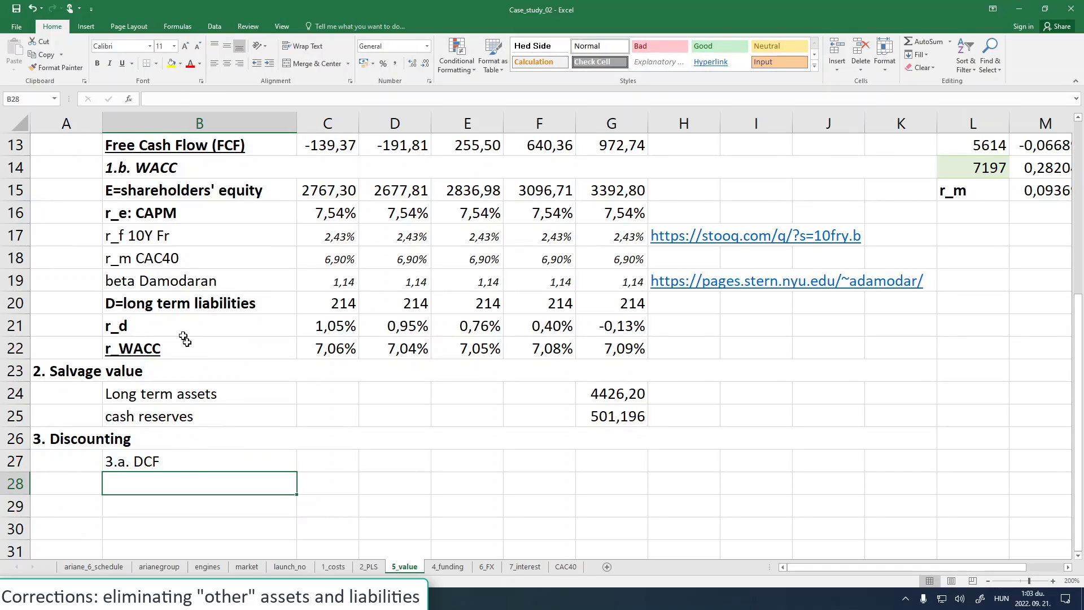
- Copy the formatting of the "1.b. WACC" subheading in row 14 onto the "3.a. DCF" subheading in B27
{"action": "scroll", "coordinate": [198, 271], "scroll_direction": "up", "scroll_amount": 1}
{"action": "left_click", "coordinate": [184, 242]}
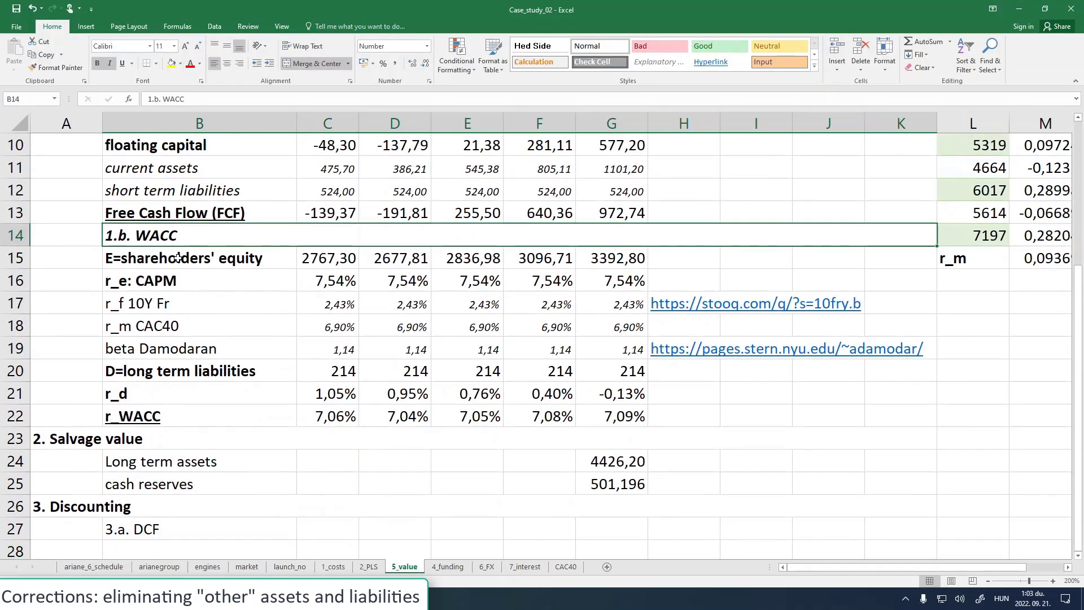
{"action": "left_click", "coordinate": [56, 68]}
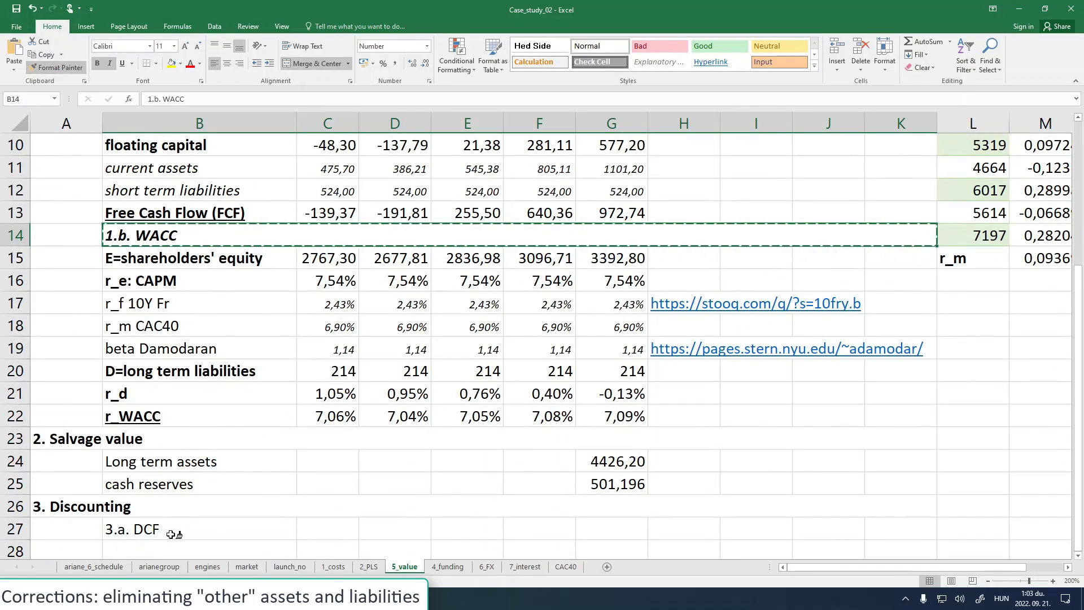
{"action": "left_click", "coordinate": [241, 526]}
{"action": "scroll", "coordinate": [338, 520], "scroll_direction": "down", "scroll_amount": 2}
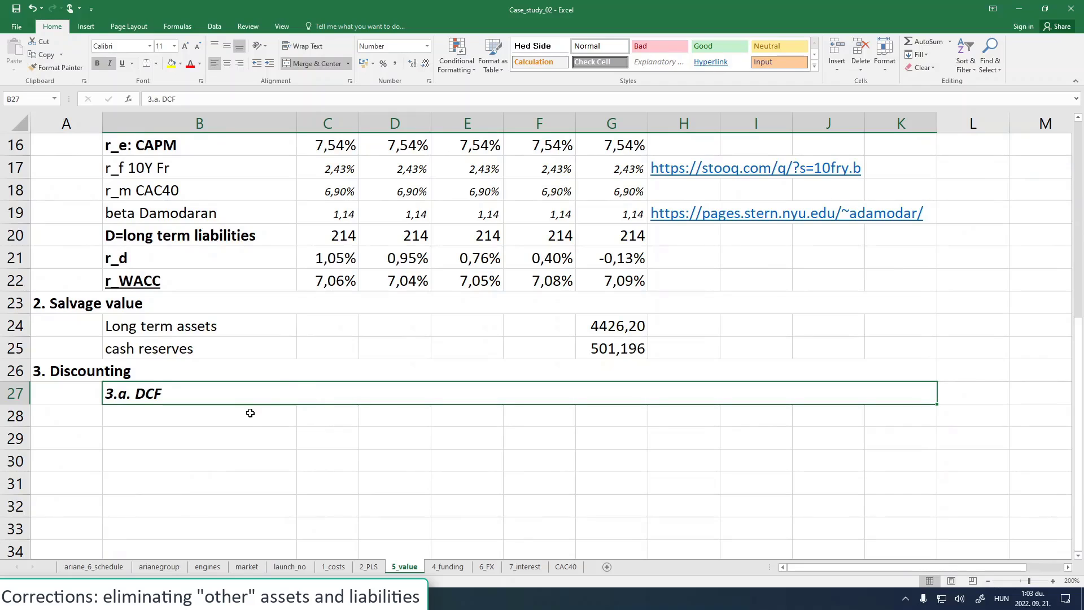
- In C28, divide the year 1 free cash flow by one plus r_WACC with =C13/(1+C22)
{"action": "left_click", "coordinate": [337, 416]}
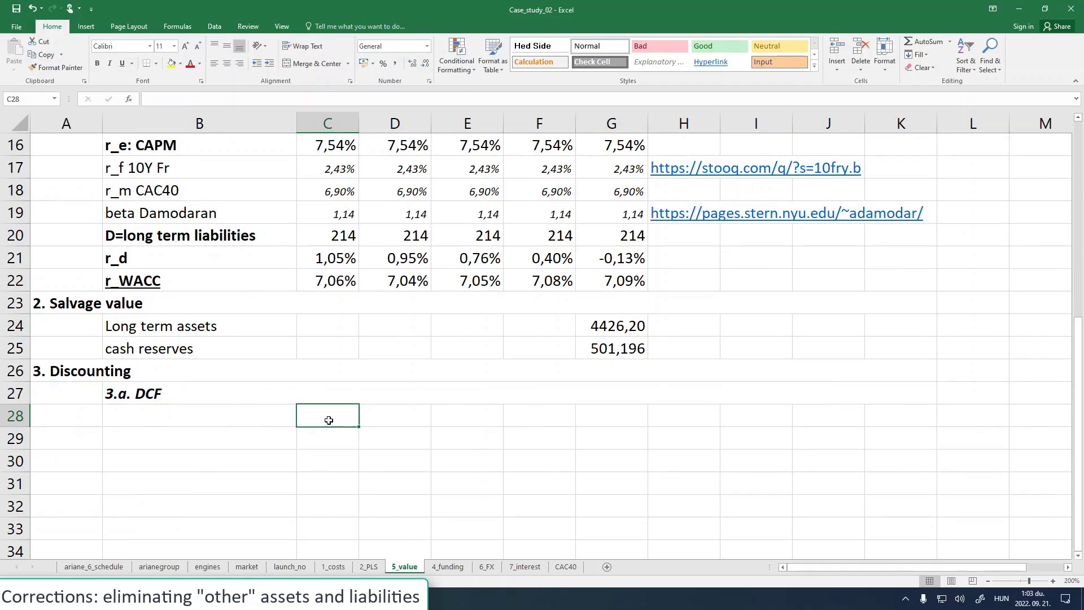
{"action": "type", "text": "="}
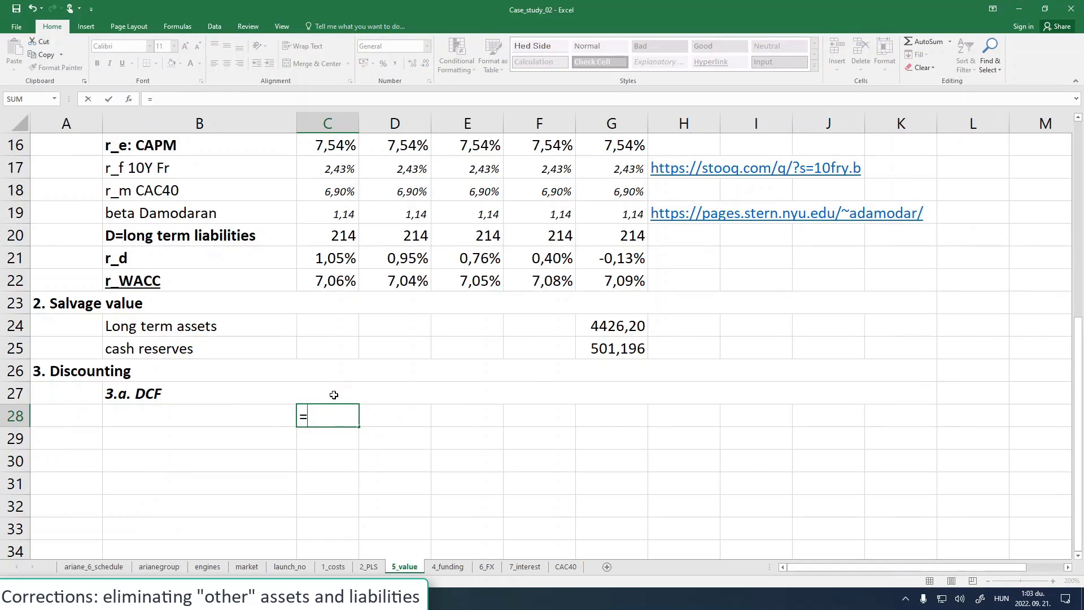
{"action": "scroll", "coordinate": [319, 395], "scroll_direction": "up", "scroll_amount": 1}
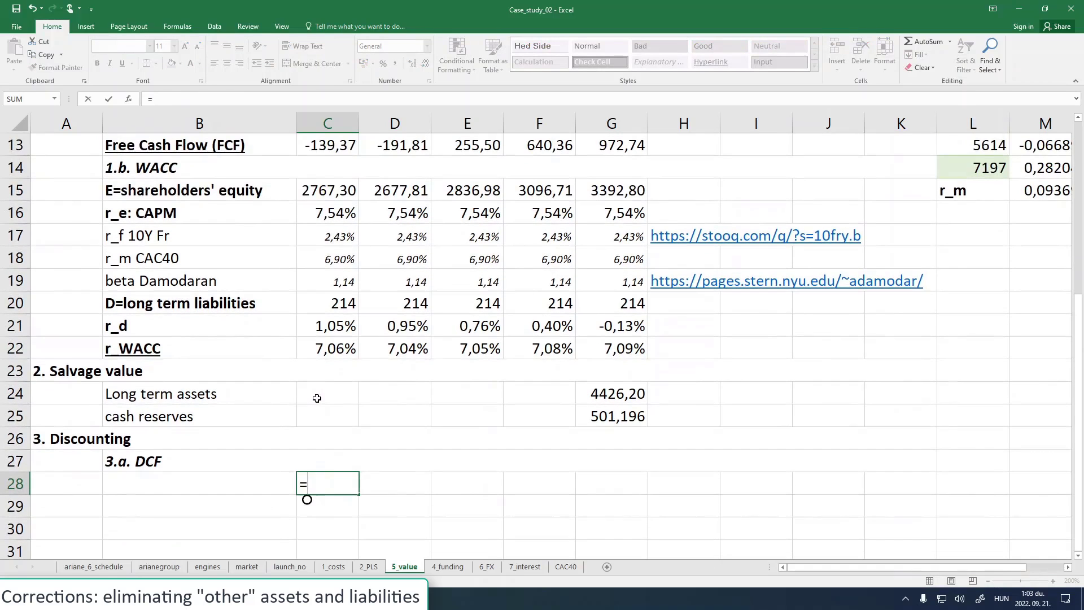
{"action": "scroll", "coordinate": [317, 398], "scroll_direction": "up", "scroll_amount": 2}
{"action": "scroll", "coordinate": [317, 398], "scroll_direction": "up", "scroll_amount": 2}
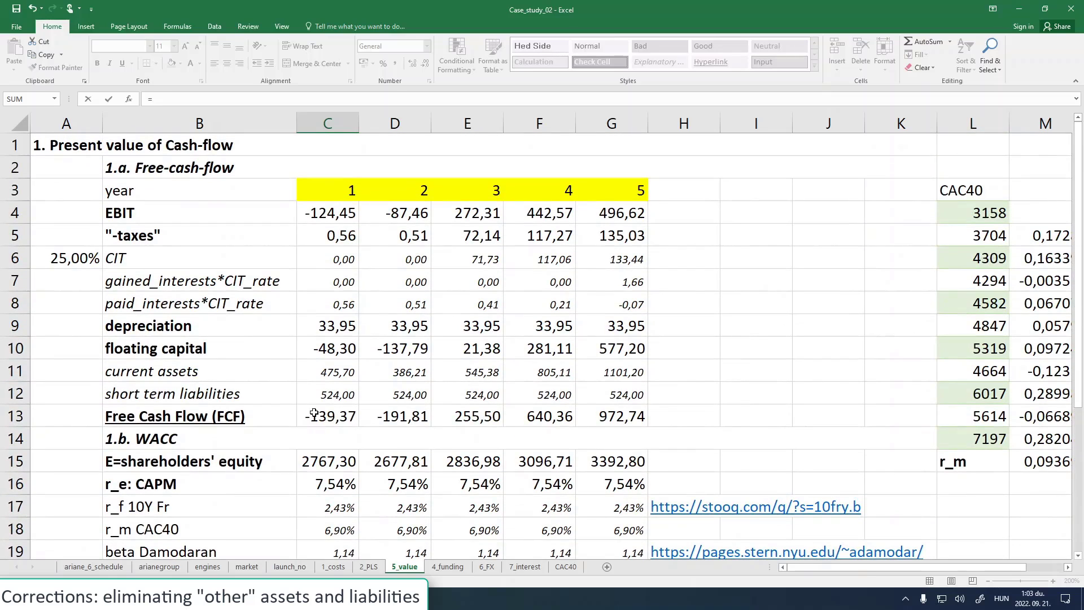
{"action": "left_click", "coordinate": [312, 415]}
{"action": "type", "text": "/("}
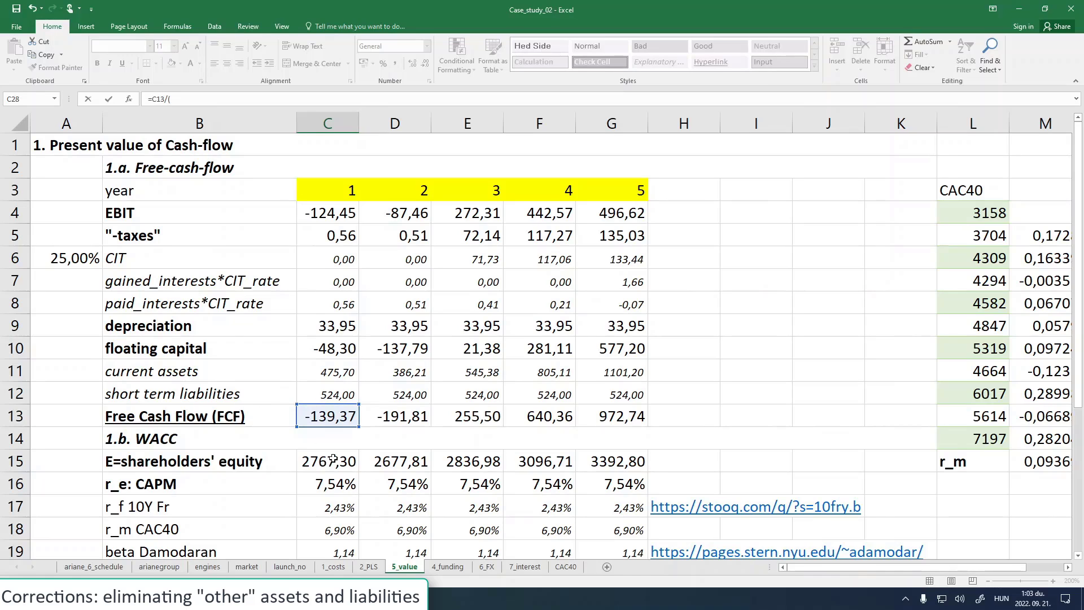
{"action": "scroll", "coordinate": [333, 460], "scroll_direction": "down", "scroll_amount": 1}
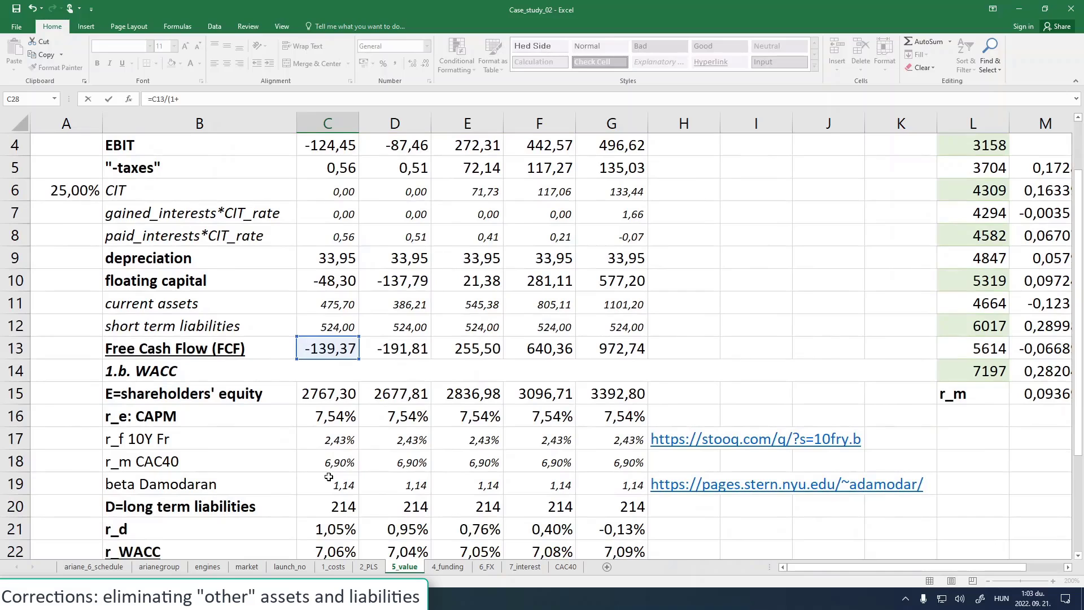
{"action": "type", "text": "(1+"}
{"action": "scroll", "coordinate": [322, 502], "scroll_direction": "down", "scroll_amount": 1}
{"action": "left_click", "coordinate": [333, 486]}
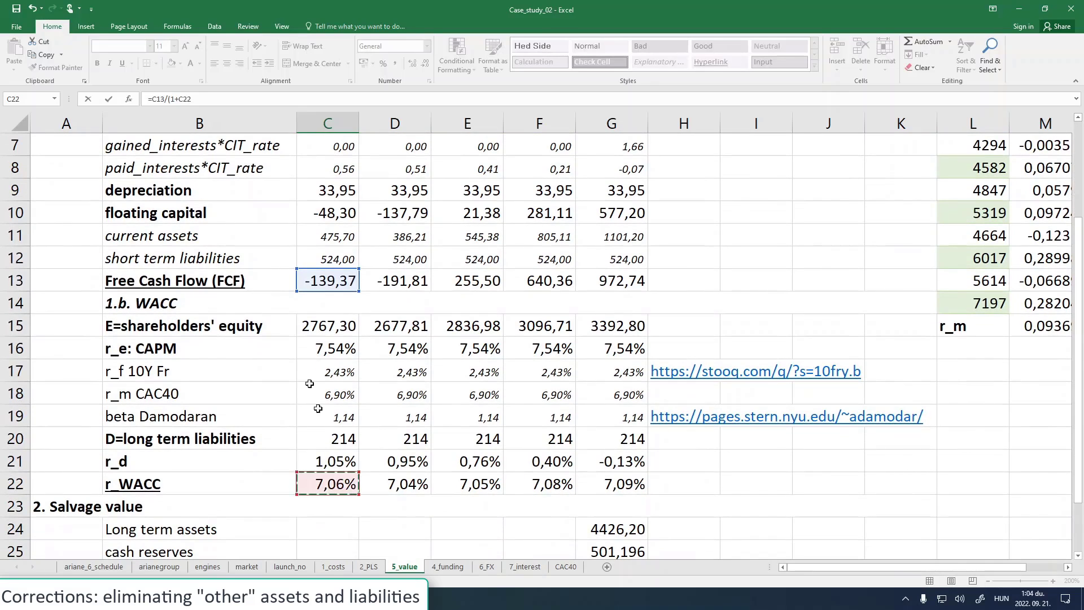
{"action": "left_click", "coordinate": [202, 99]}
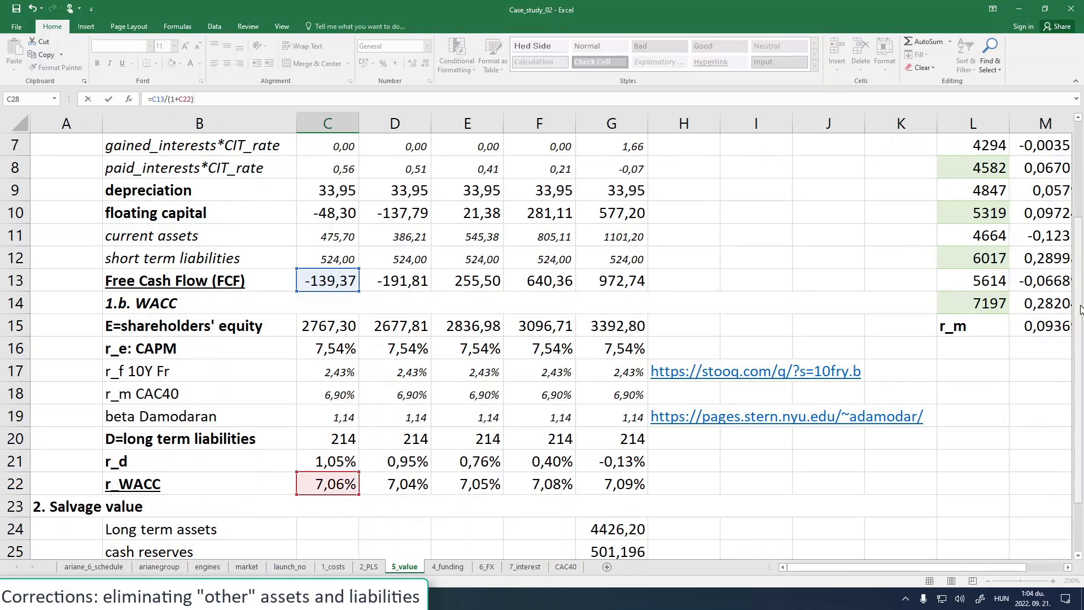
{"action": "scroll", "coordinate": [1050, 304], "scroll_direction": "up", "scroll_amount": 2}
{"action": "left_click", "coordinate": [319, 194]}
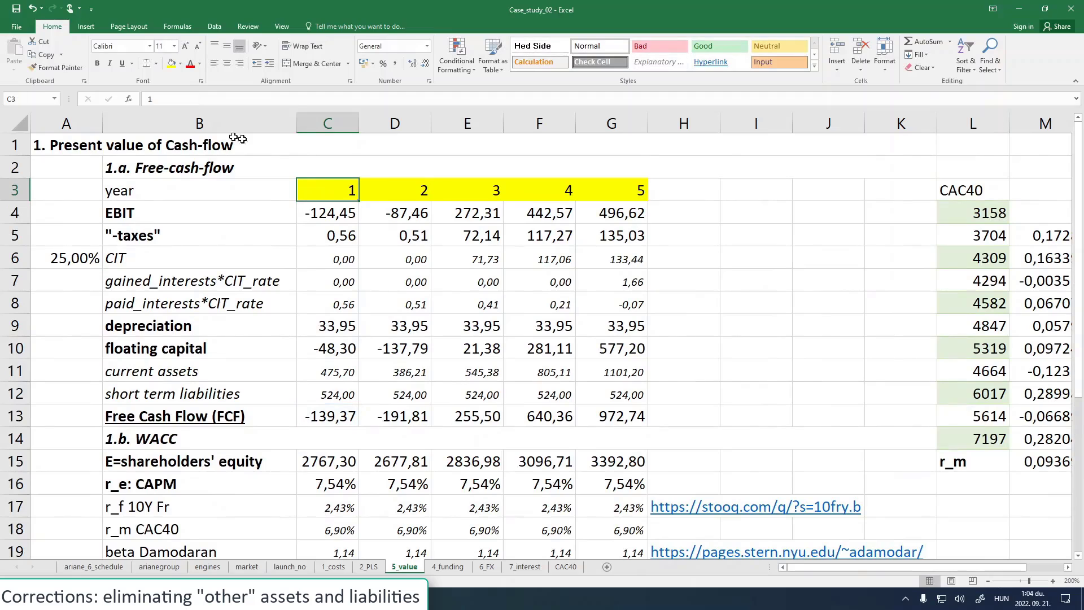
- Extend the C28 discounting formula with the year as exponent, making it =C13/(1+C22)^C3
{"action": "scroll", "coordinate": [308, 401], "scroll_direction": "down", "scroll_amount": 4}
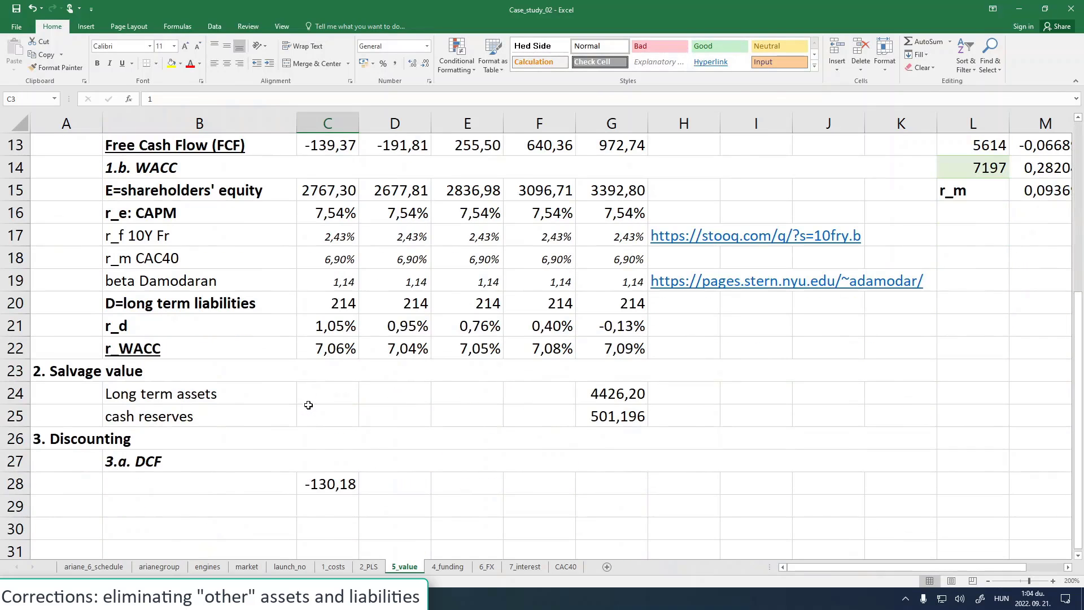
{"action": "left_click", "coordinate": [323, 484]}
{"action": "left_click", "coordinate": [209, 99]}
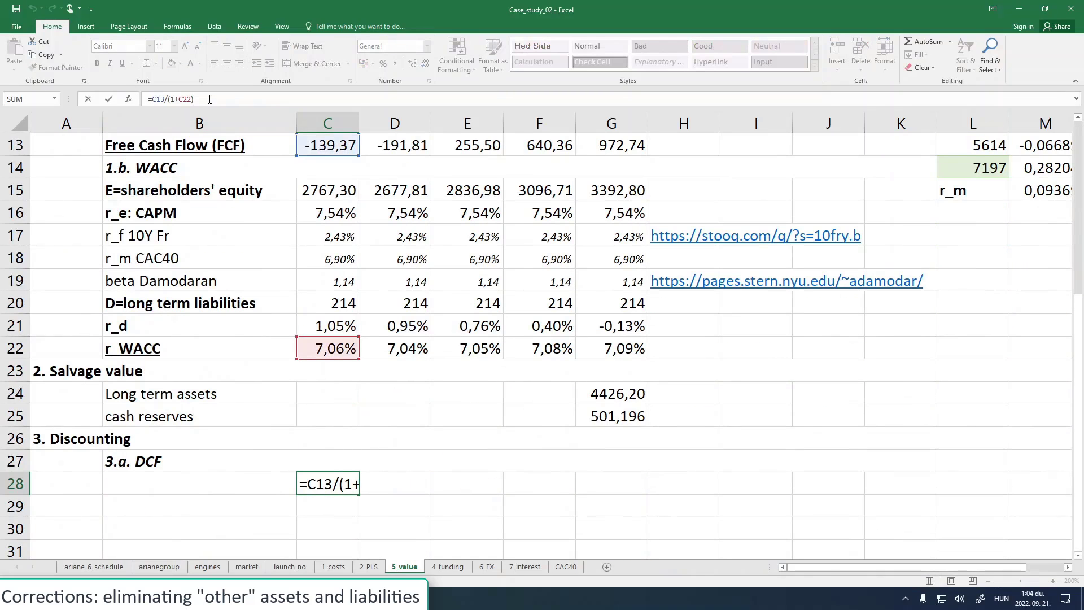
{"action": "type", "text": "^^"}
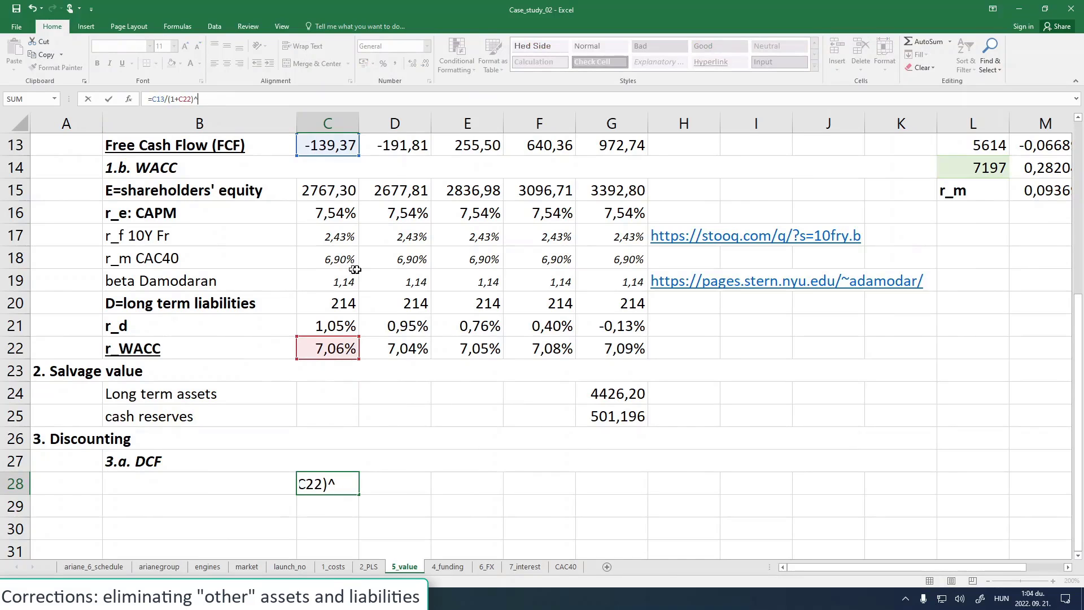
{"action": "mouse_move", "coordinate": [1078, 349]}
{"action": "left_mouse_down"}
{"action": "mouse_move", "coordinate": [1079, 331]}
{"action": "mouse_move", "coordinate": [1079, 350]}
{"action": "left_mouse_up"}
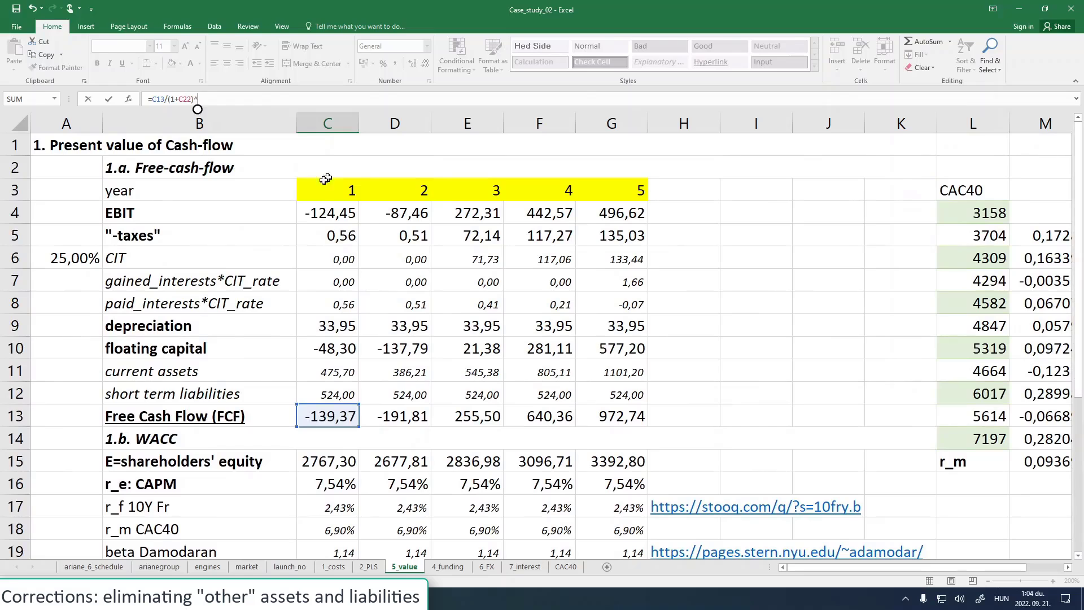
{"action": "left_click", "coordinate": [310, 193]}
{"action": "left_click", "coordinate": [108, 99]}
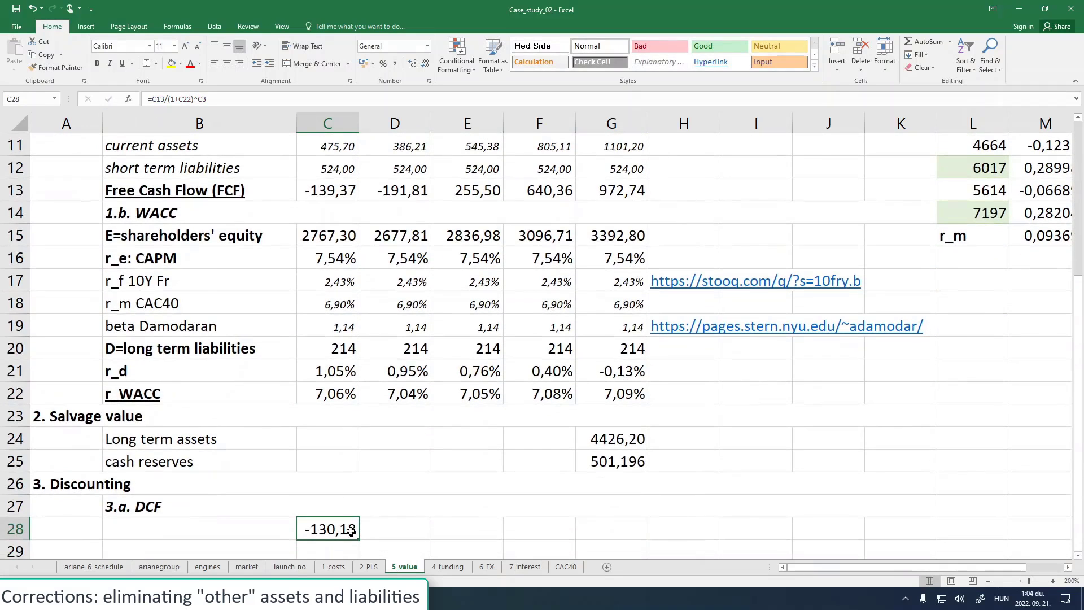
- Widen column C and inspect the discounting formula in C28 without changing it
{"action": "double_click", "coordinate": [358, 123]}
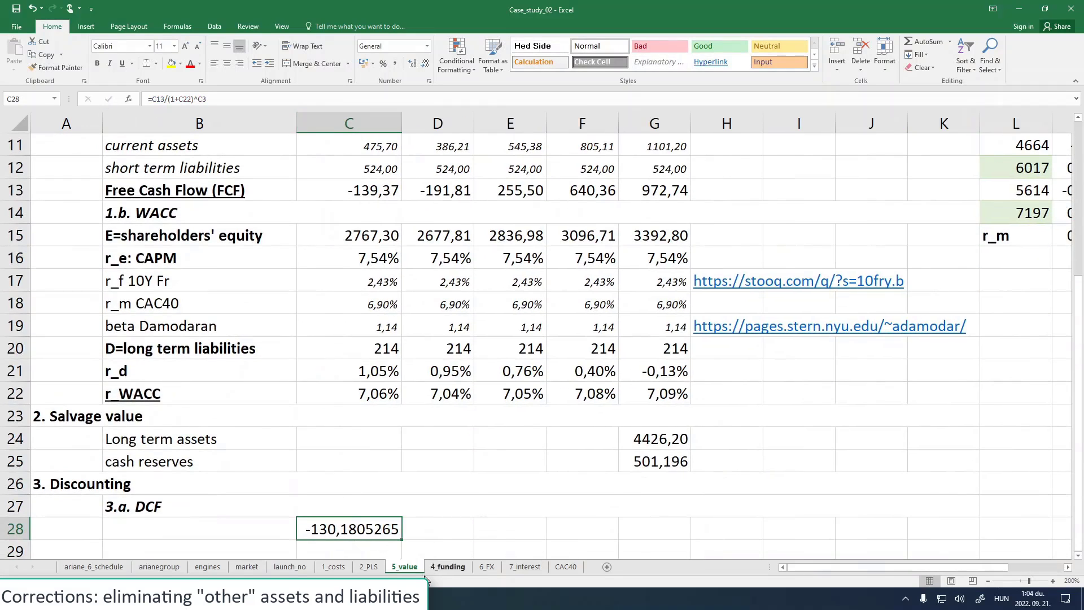
{"action": "left_click", "coordinate": [182, 100]}
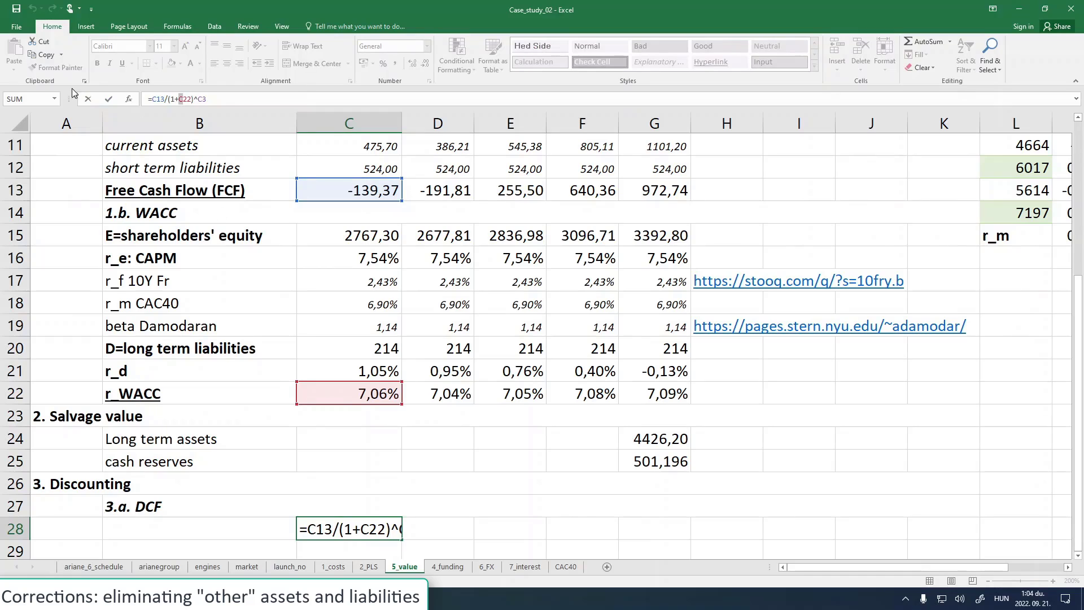
{"action": "left_click", "coordinate": [87, 100]}
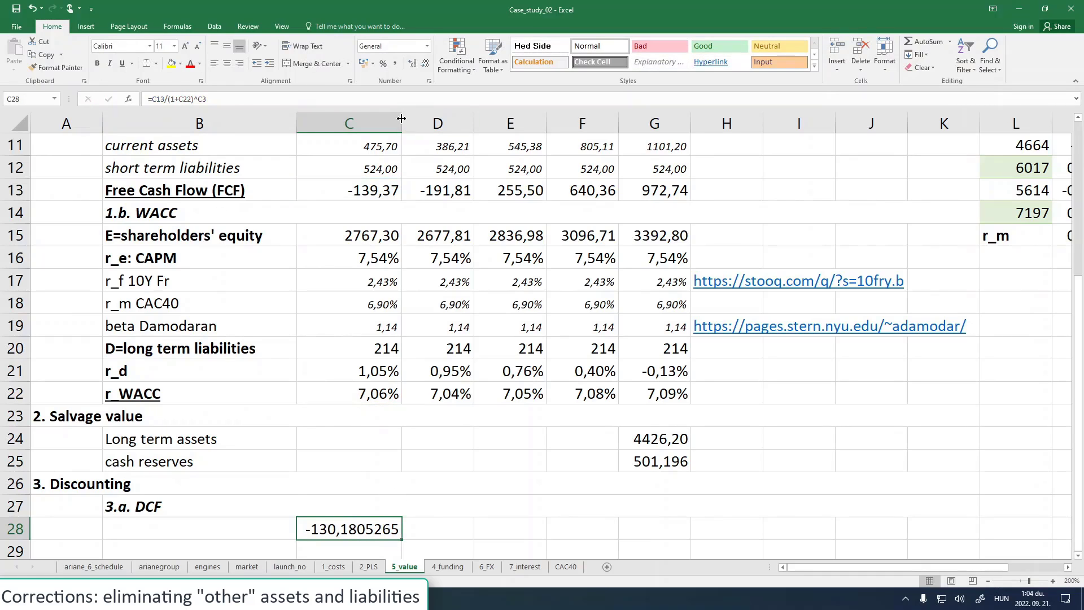
{"action": "left_click_drag", "start_coordinate": [401, 118], "coordinate": [439, 119]}
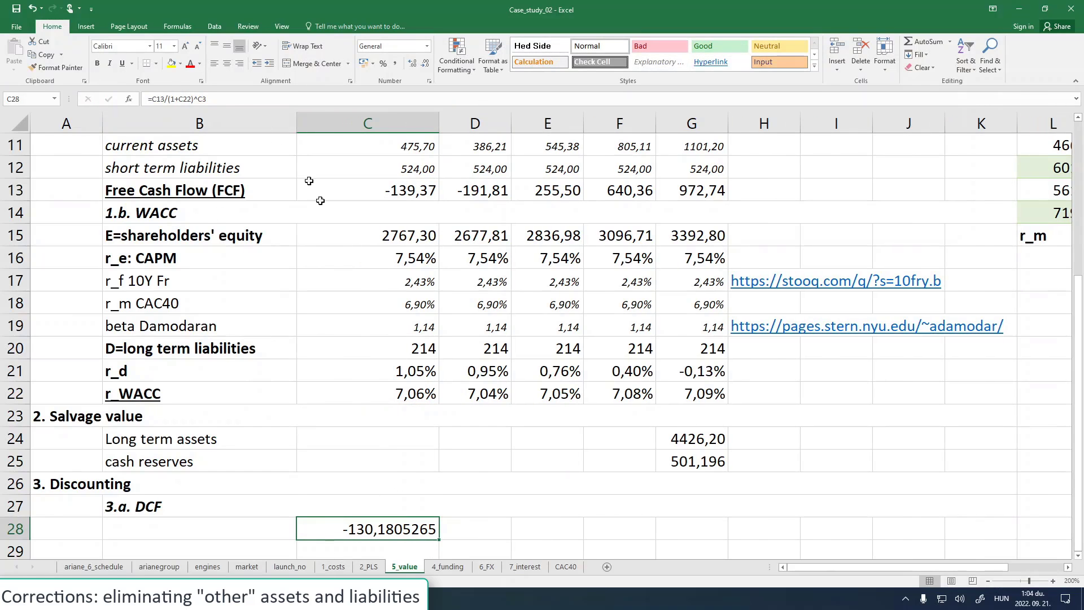
{"action": "key", "text": "F2"}
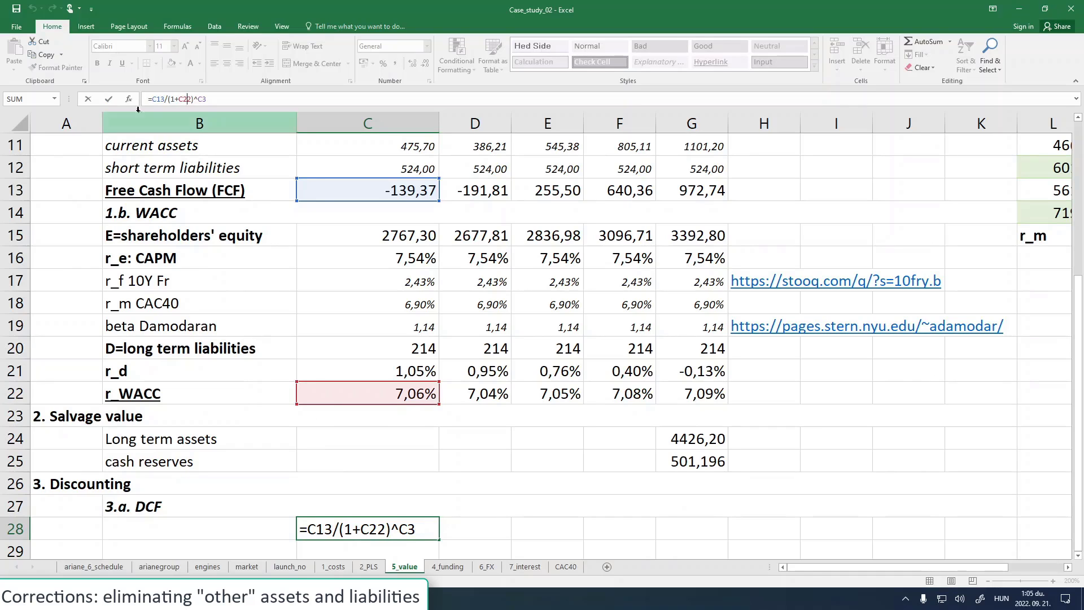
{"action": "left_click", "coordinate": [108, 99]}
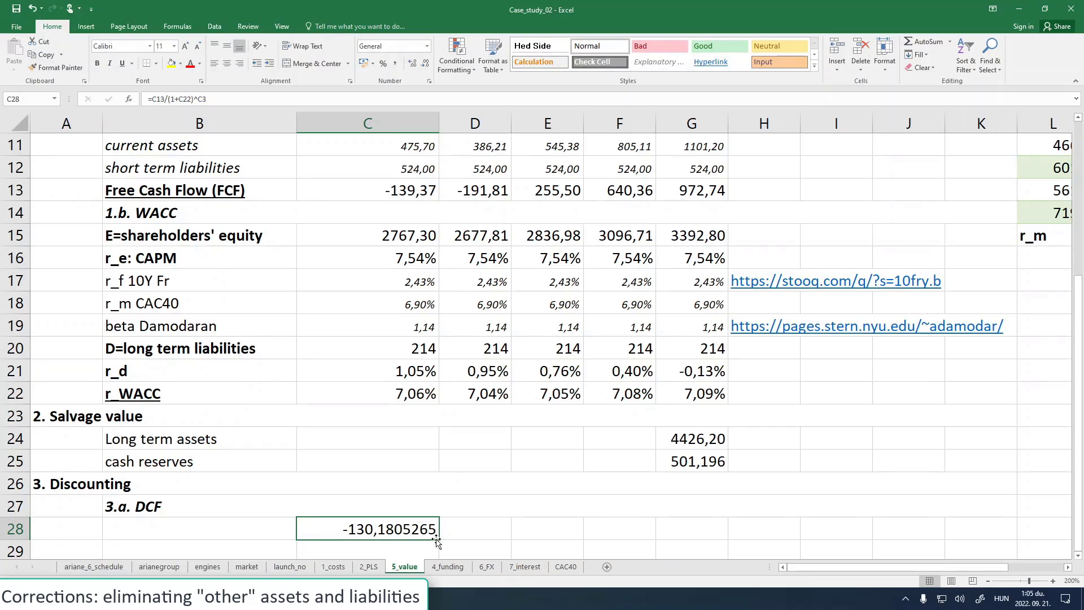
- Fill the C28 discounting formula across to G28 for all five years and auto-fit the width of column C
{"action": "left_click_drag", "start_coordinate": [438, 540], "coordinate": [710, 530]}
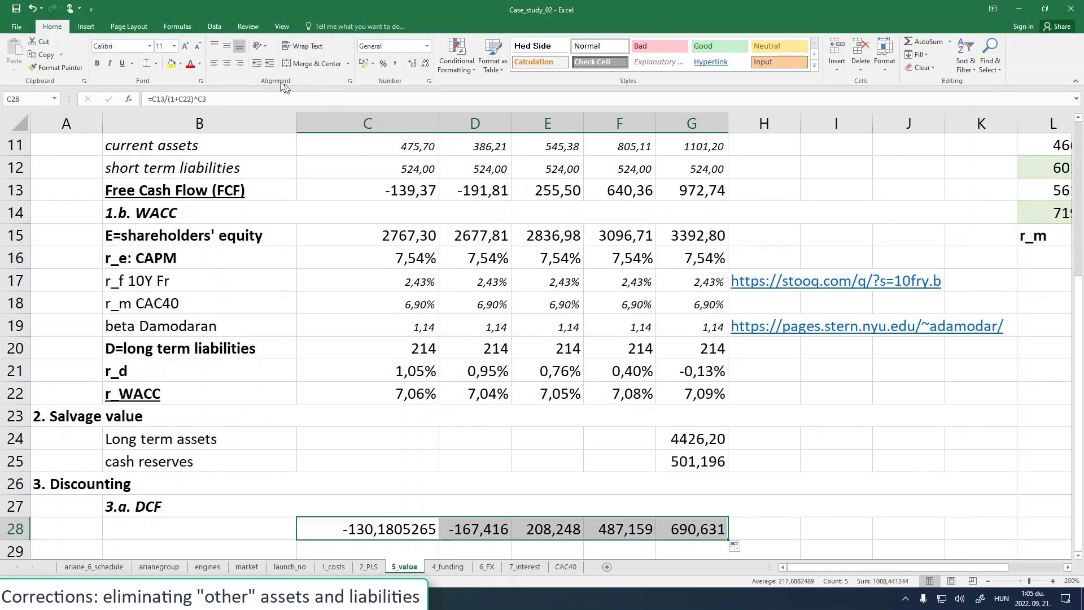
{"action": "double_click", "coordinate": [441, 123]}
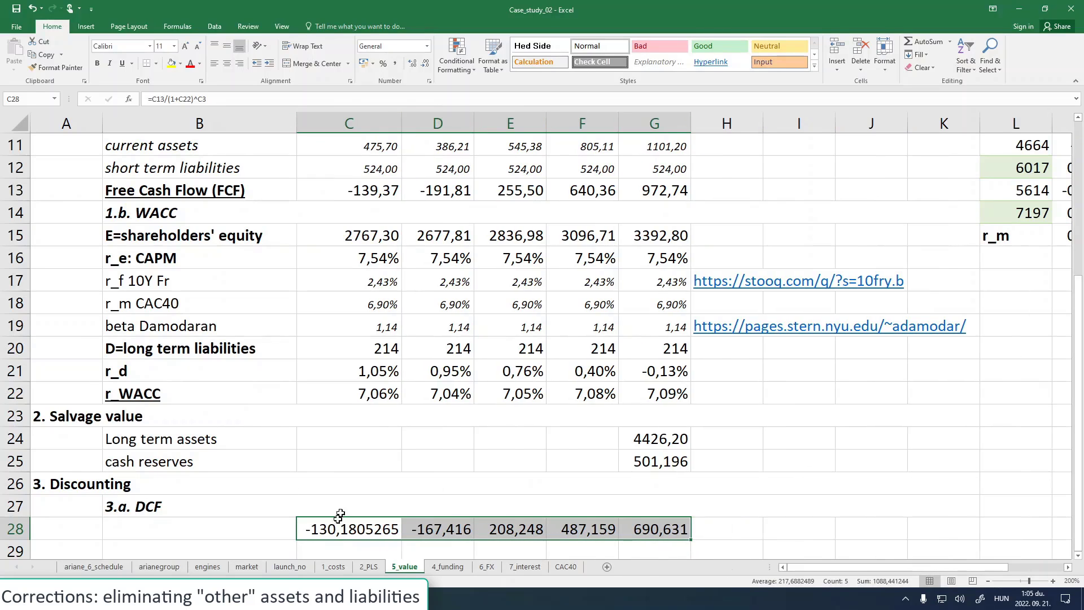
- Total the discounted yearly cash flows in B28 with =SUM(C28:G28)
{"action": "left_click", "coordinate": [231, 526]}
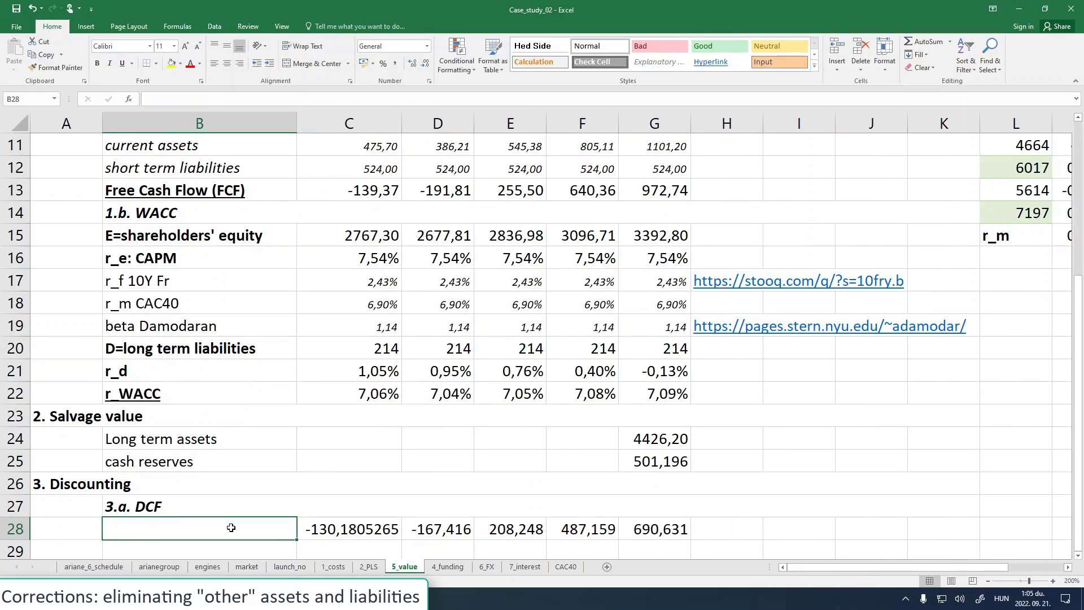
{"action": "type", "text": "="}
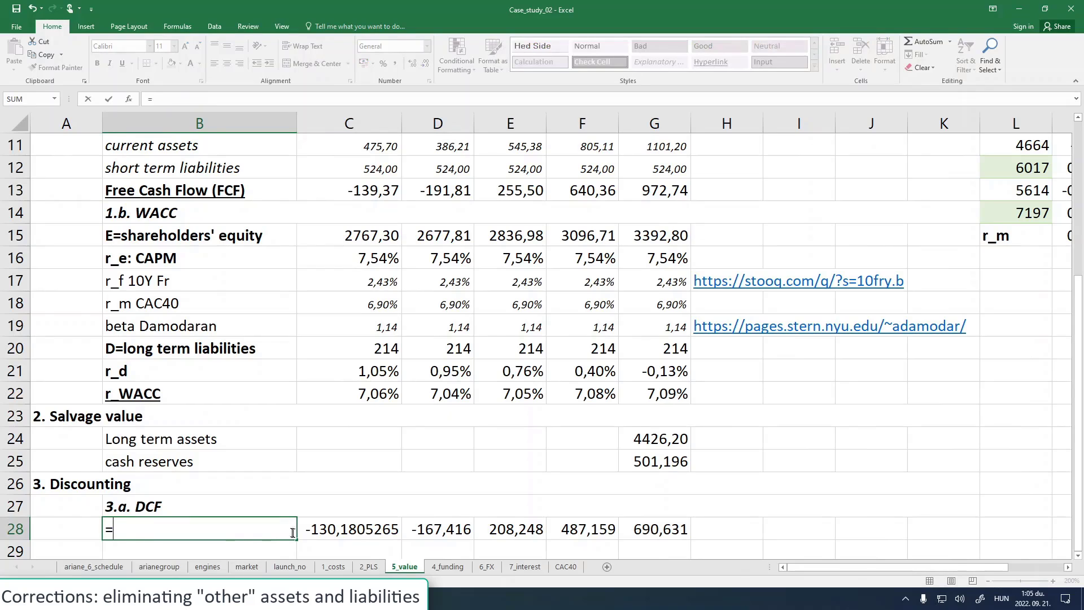
{"action": "type", "text": "sum("}
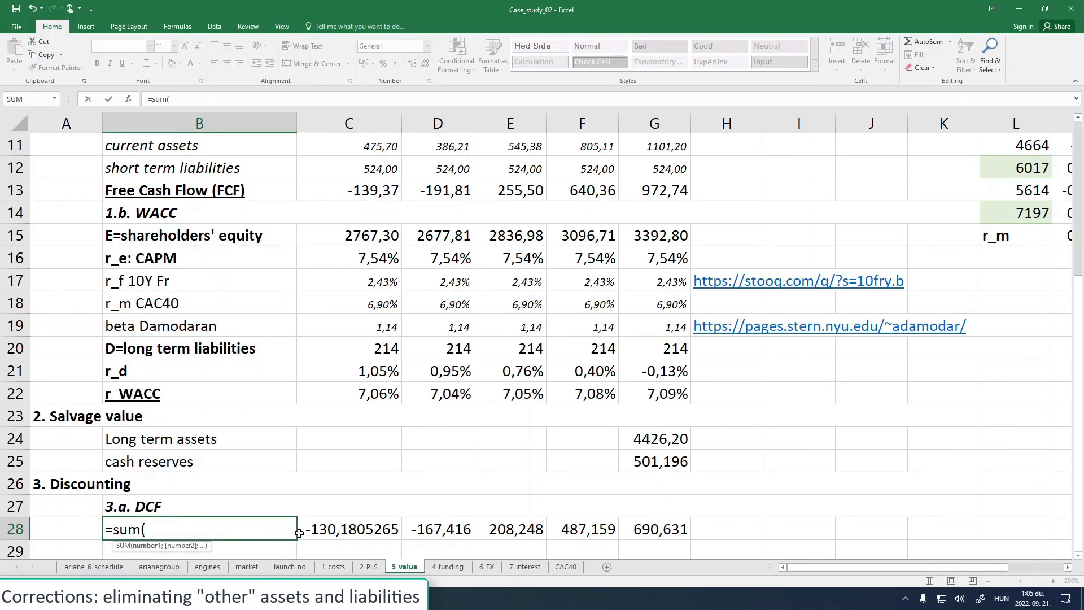
{"action": "left_click_drag", "start_coordinate": [367, 526], "coordinate": [649, 528]}
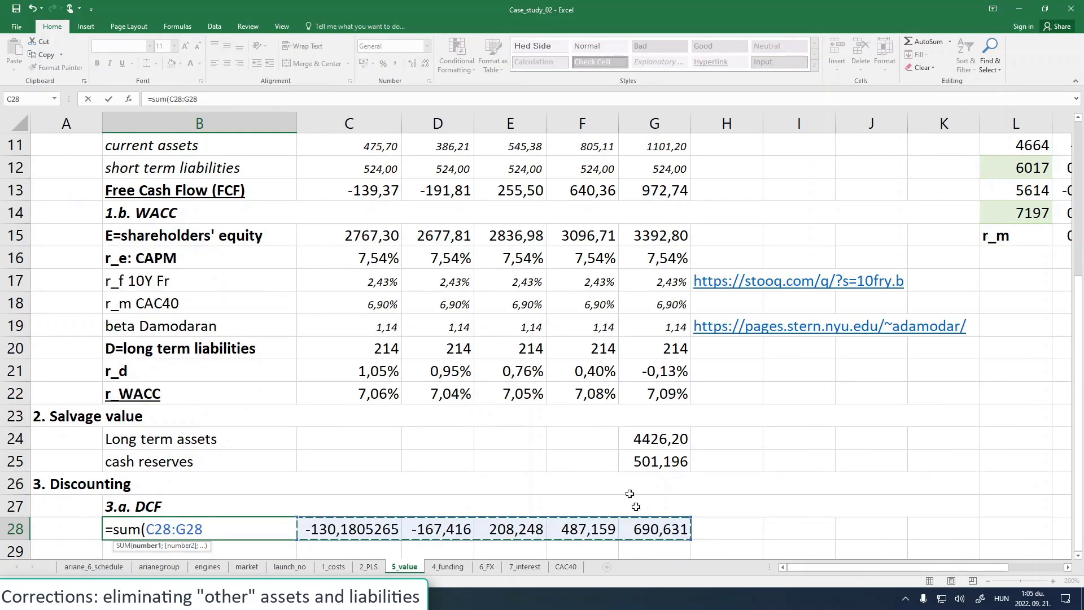
{"action": "left_click", "coordinate": [211, 100]}
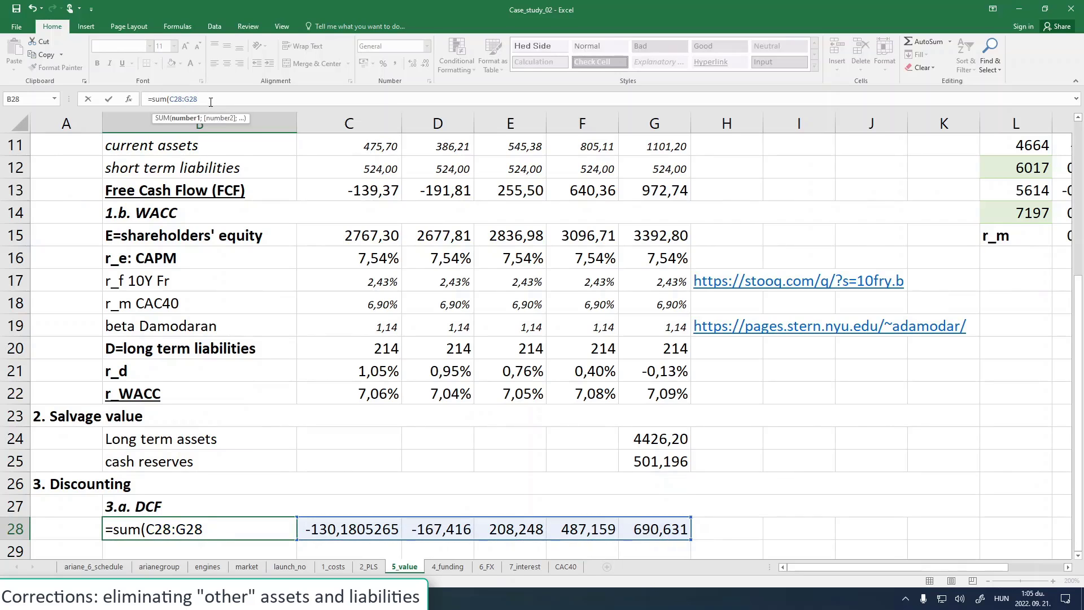
{"action": "type", "text": ")"}
{"action": "key", "text": "Return"}
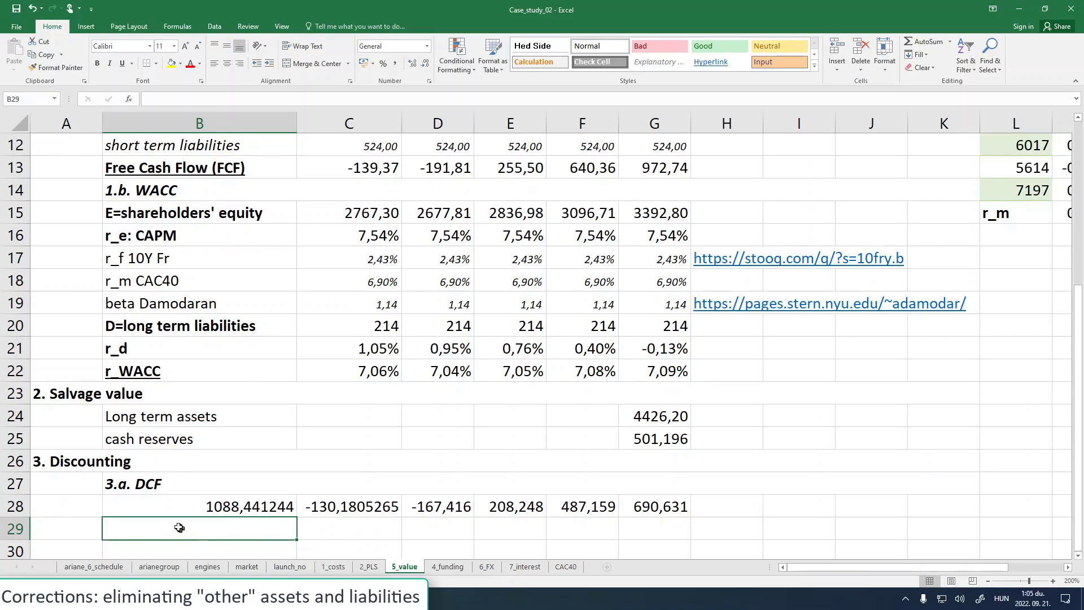
- Copy the "3.a. DCF" subheading from B27 to B29 and change its text to "3.b. Salvage value"
{"action": "left_click", "coordinate": [188, 489]}
{"action": "key", "text": "ctrl+c"}
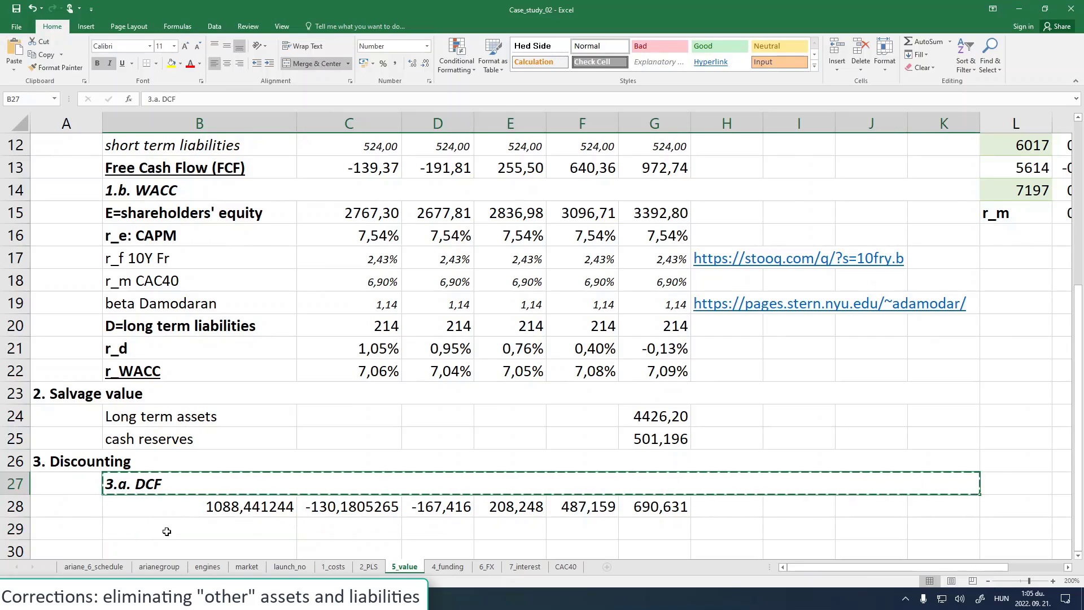
{"action": "left_click", "coordinate": [167, 531]}
{"action": "key", "text": "ctrl+v"}
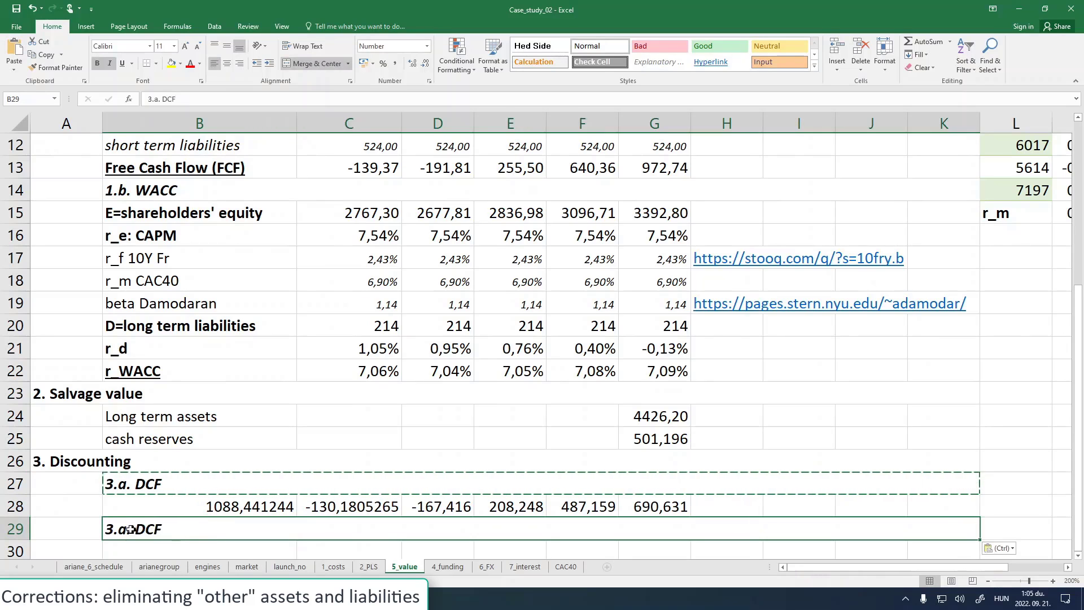
{"action": "left_click_drag", "start_coordinate": [154, 100], "coordinate": [159, 99]}
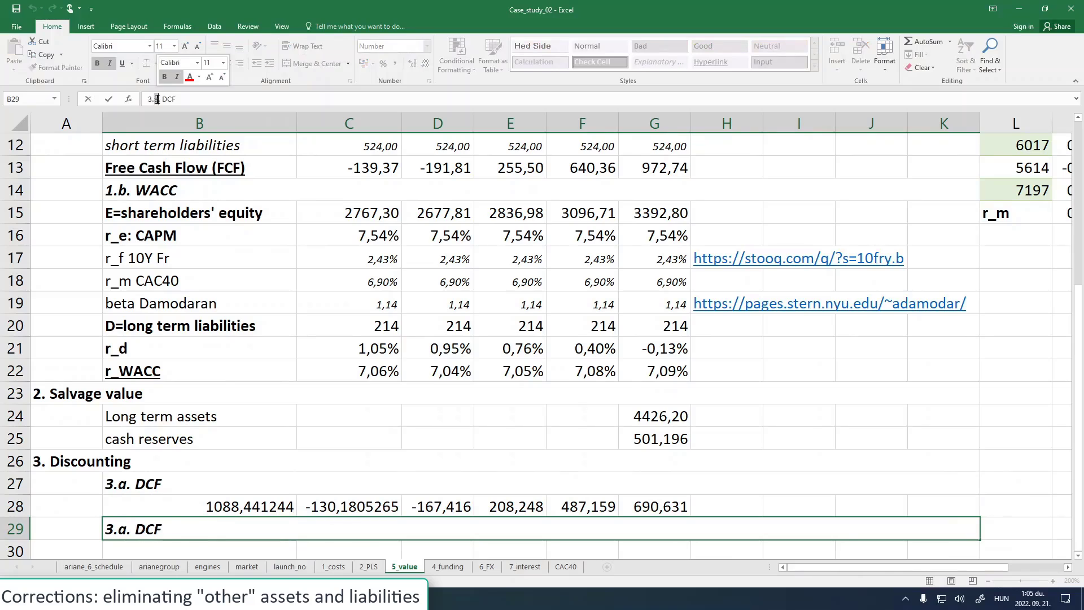
{"action": "type", "text": "b"}
{"action": "double_click", "coordinate": [169, 100]}
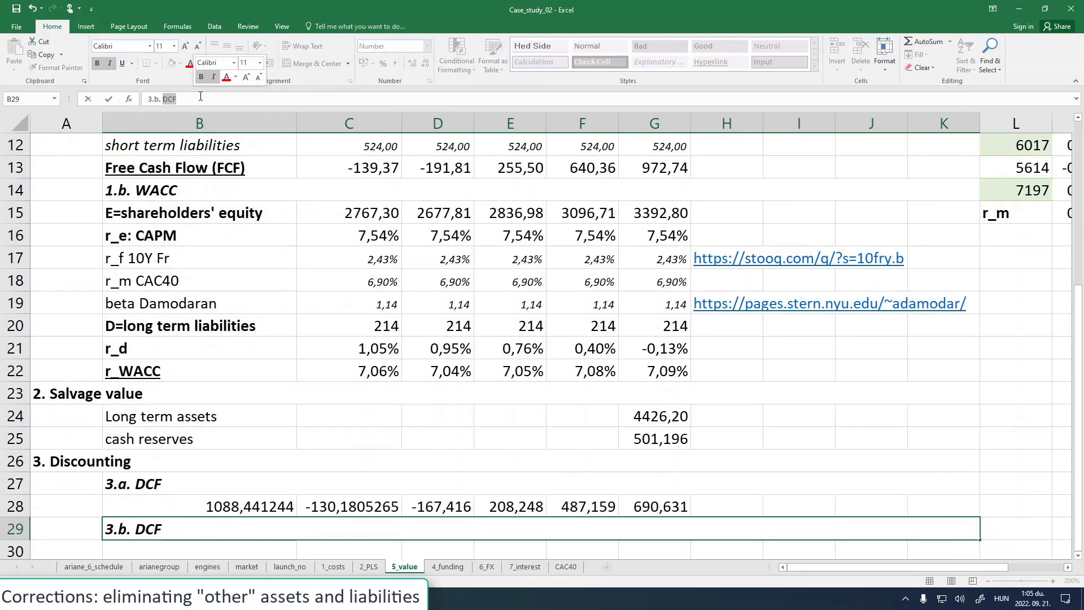
{"action": "type", "text": "Salvage "}
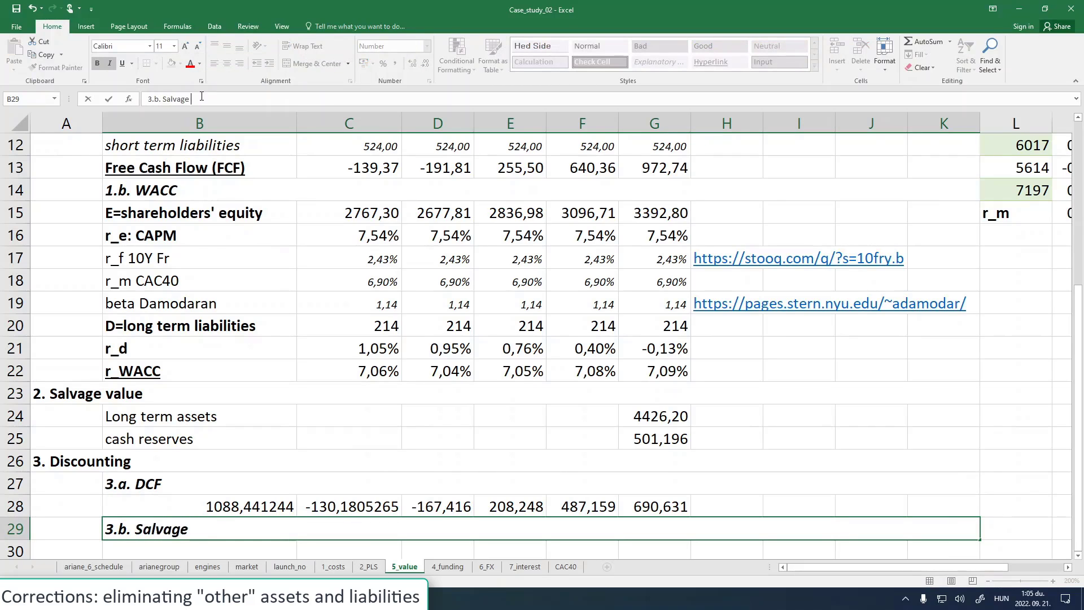
{"action": "type", "text": "value"}
{"action": "key", "text": "Return"}
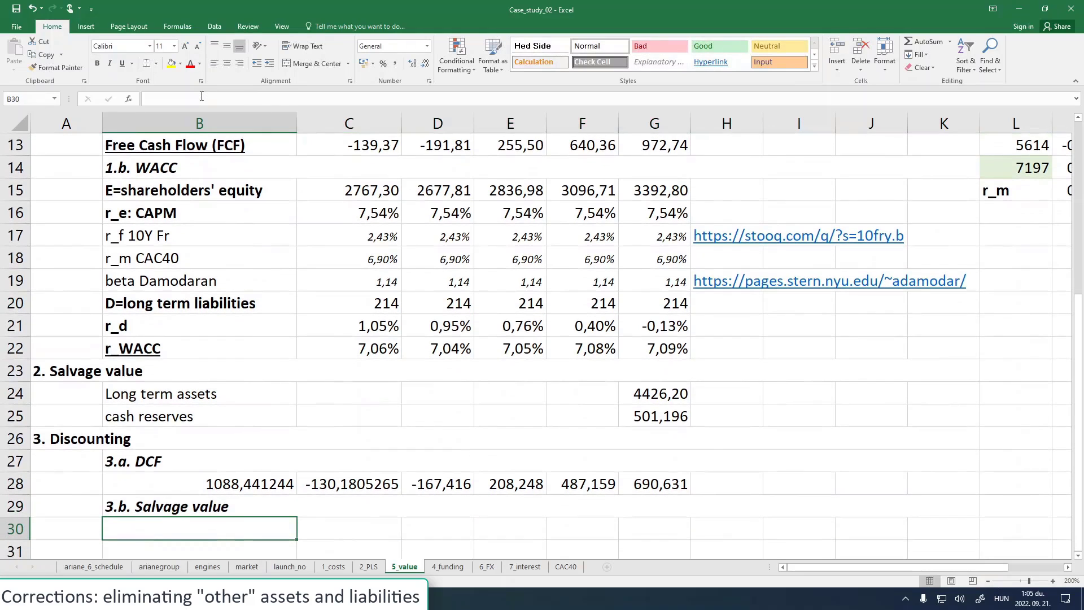
- Make the discounted cash flow total in B28 bold
{"action": "left_click", "coordinate": [257, 483]}
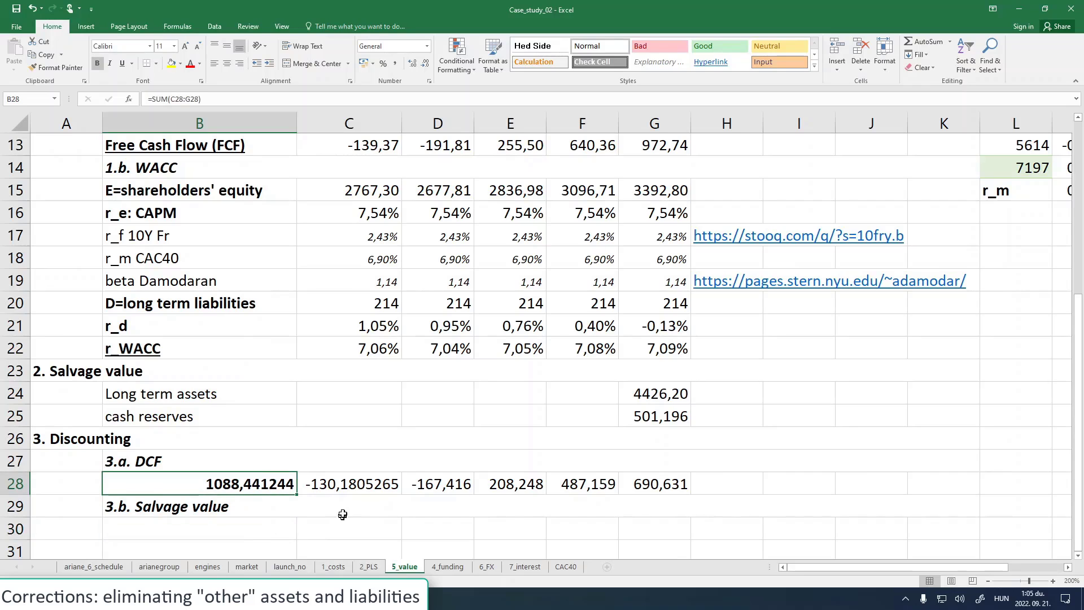
{"action": "left_click", "coordinate": [348, 531]}
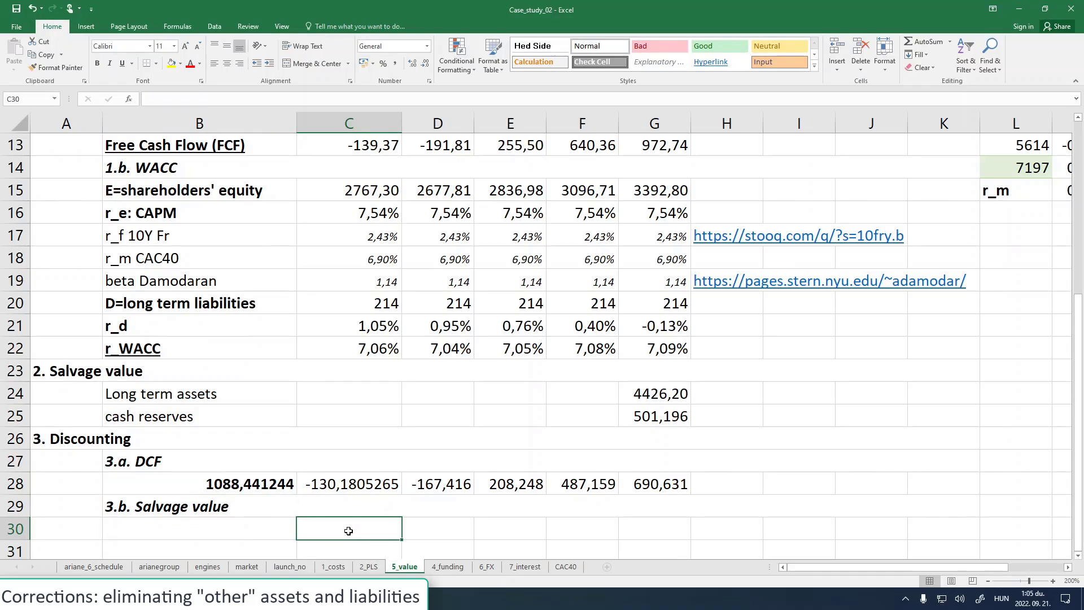
{"action": "type", "text": "="}
{"action": "key", "text": "BackSpace"}
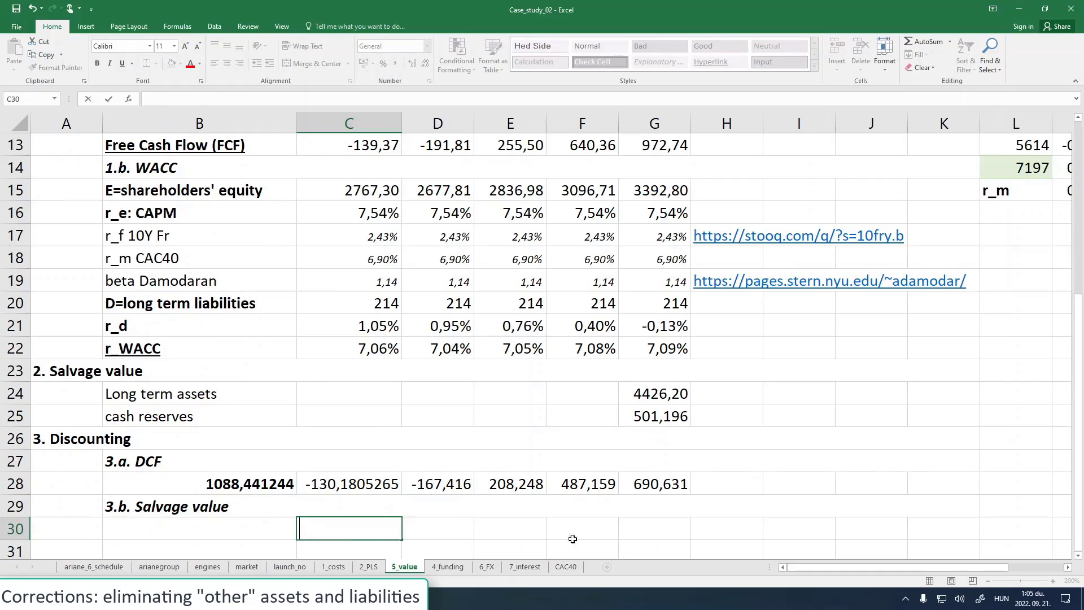
- Discount the year 5 salvage value in G30 with the formula =(G24+G25)/(1+G22)^G3
{"action": "left_click", "coordinate": [671, 526]}
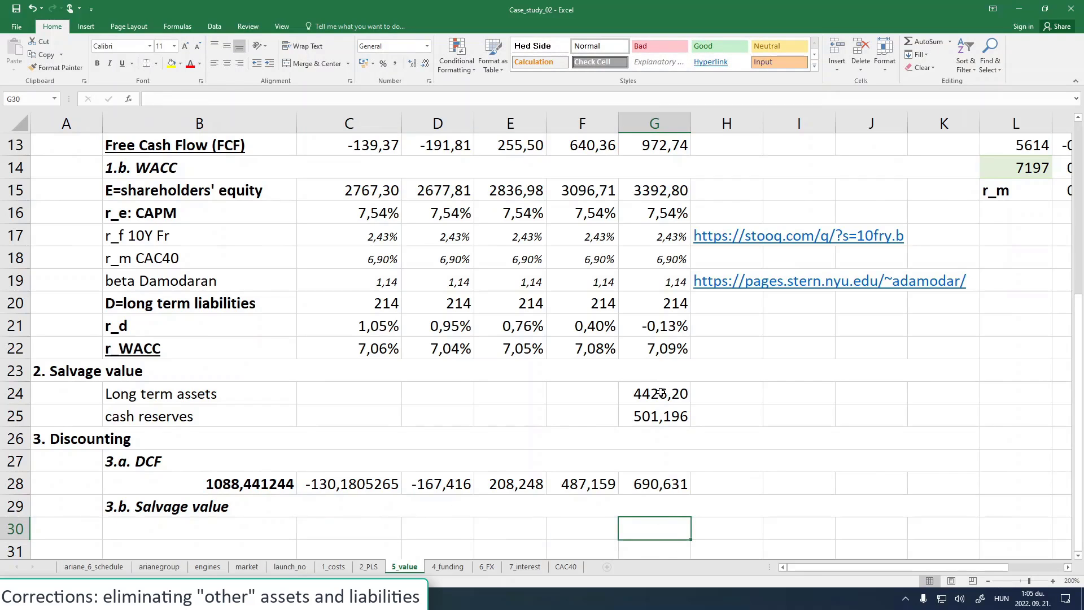
{"action": "type", "text": "="}
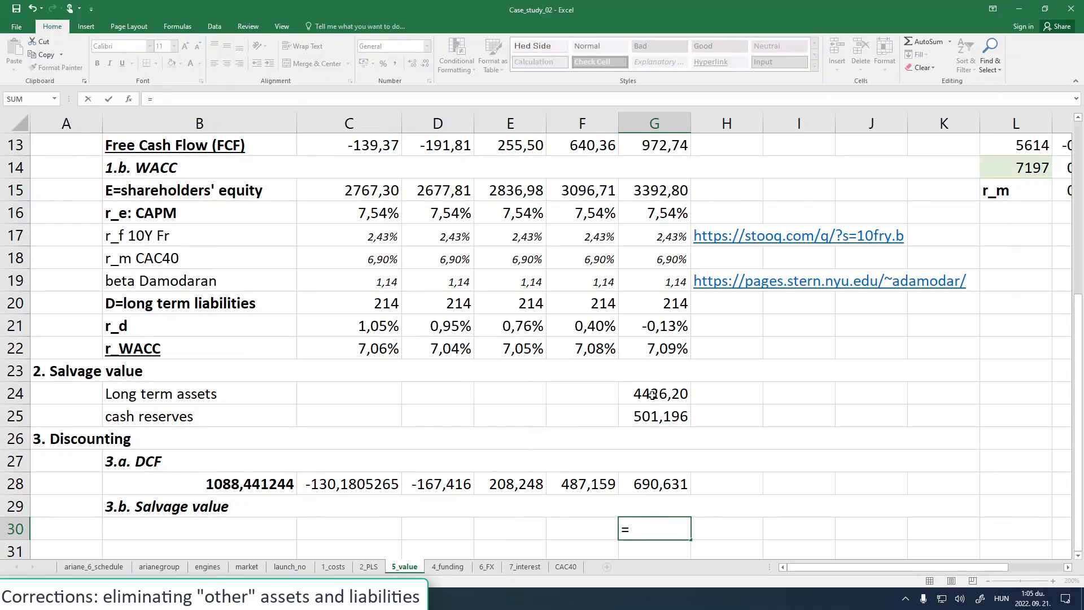
{"action": "left_click", "coordinate": [653, 394]}
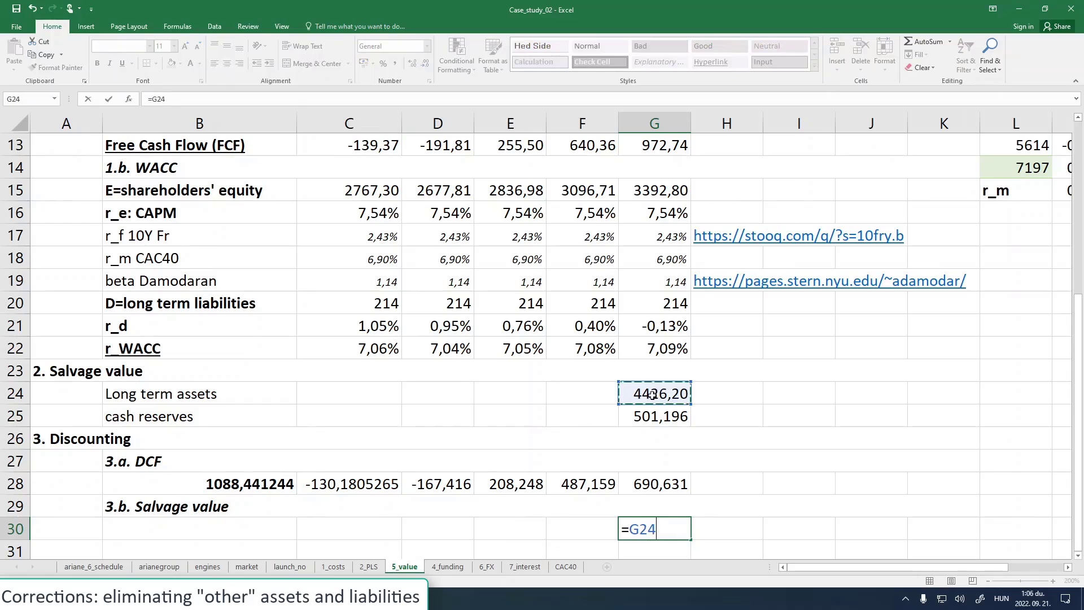
{"action": "left_click", "coordinate": [154, 100]}
{"action": "type", "text": "(G24"}
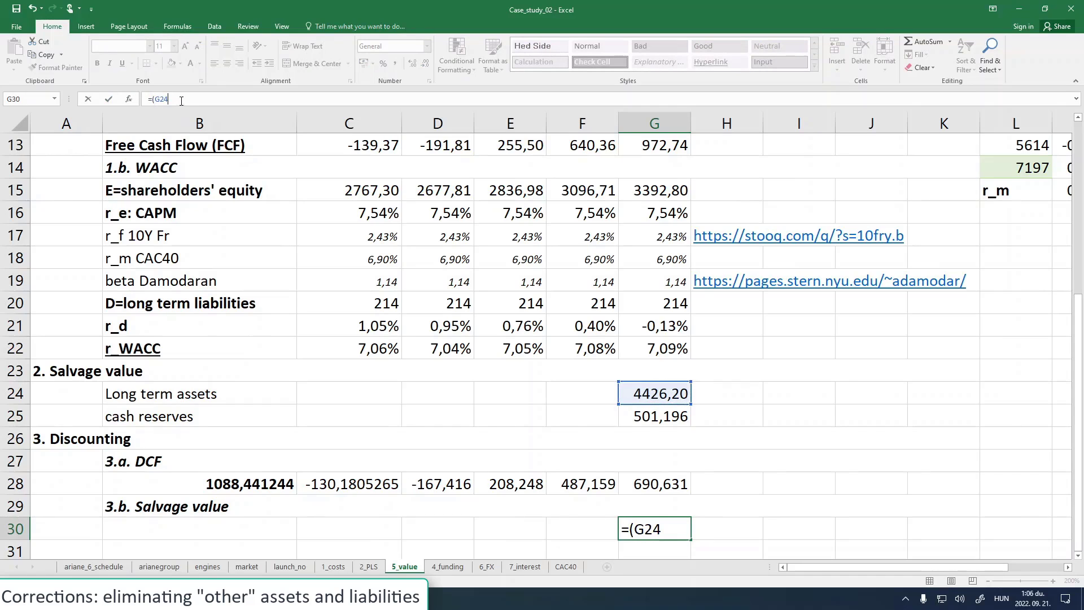
{"action": "type", "text": "+"}
{"action": "left_click", "coordinate": [648, 410]}
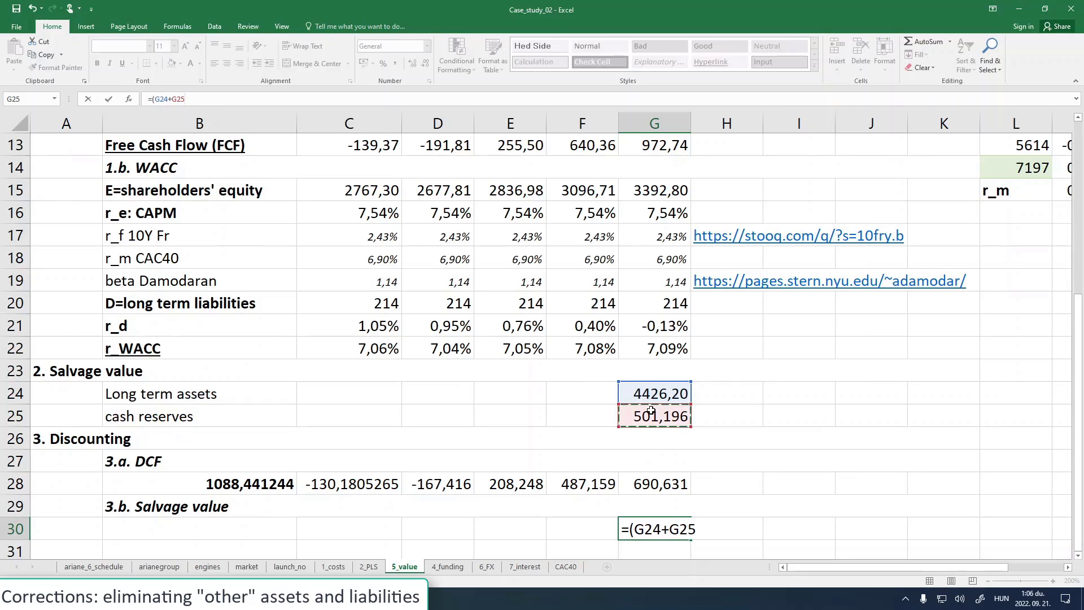
{"action": "type", "text": ")/(1+"}
{"action": "left_click_drag", "start_coordinate": [1079, 346], "coordinate": [1081, 248]}
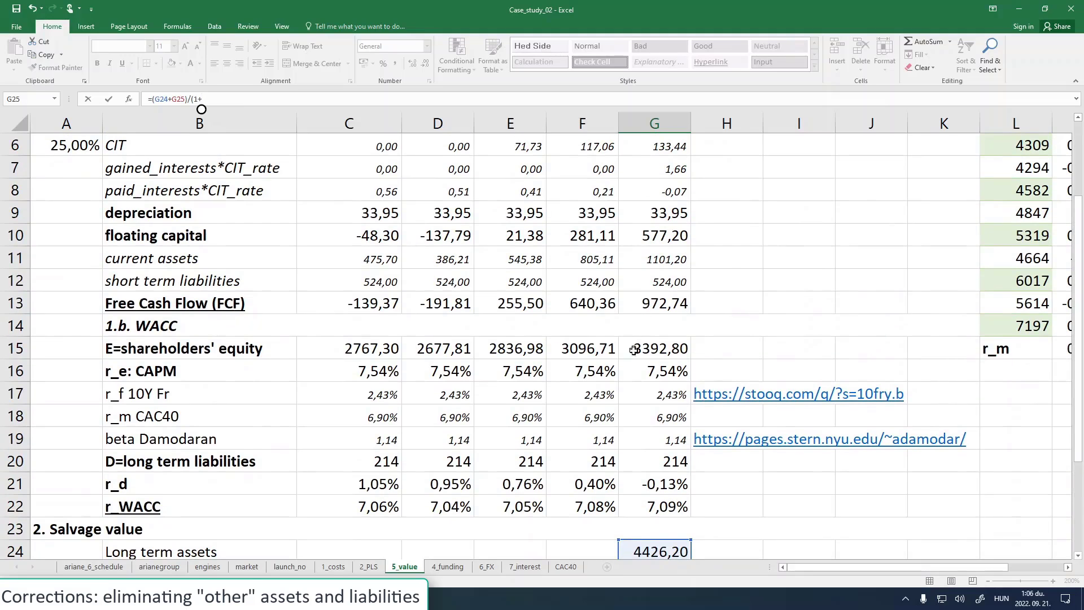
{"action": "left_click", "coordinate": [630, 507]}
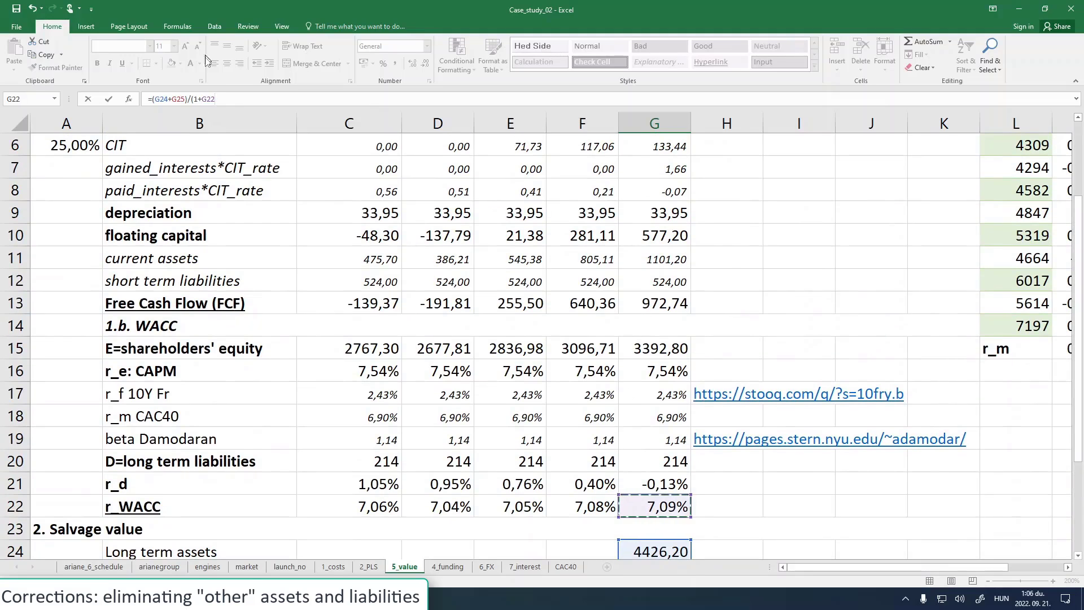
{"action": "type", "text": ")^"}
{"action": "scroll", "coordinate": [650, 177], "scroll_direction": "up", "scroll_amount": 2}
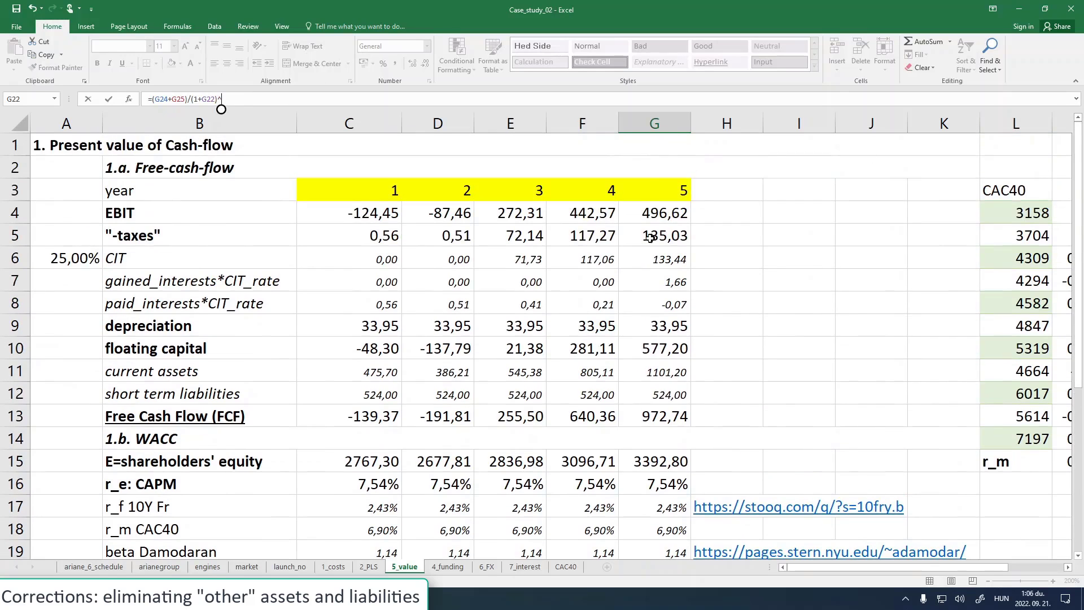
{"action": "type", "text": "^"}
{"action": "left_click", "coordinate": [649, 178]}
{"action": "left_click", "coordinate": [108, 98]}
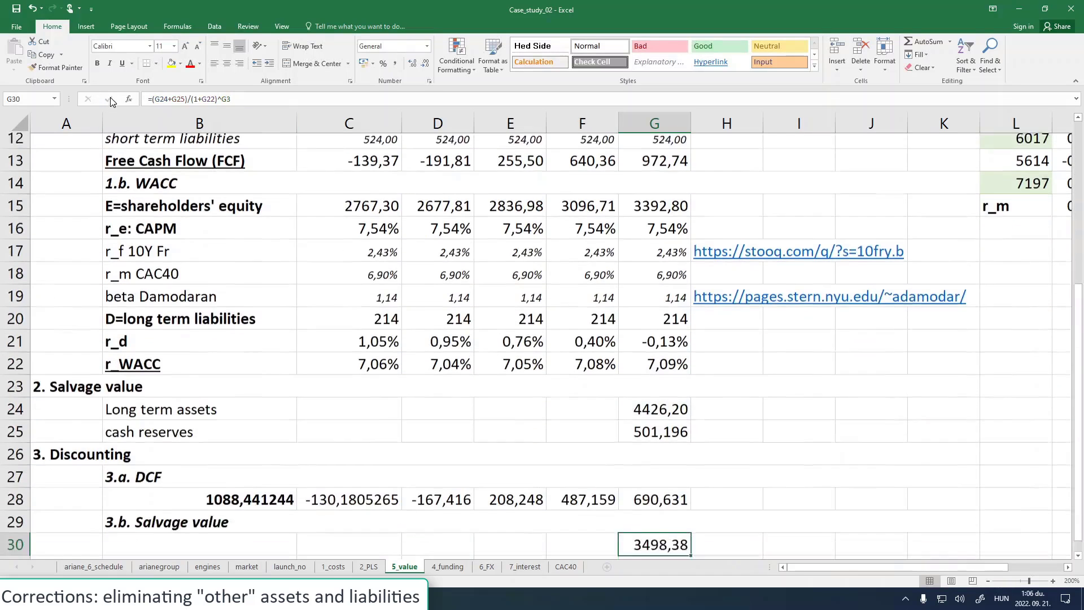
- Link B30 to the discounted salvage value with =G30 and make it bold
{"action": "scroll", "coordinate": [703, 515], "scroll_direction": "down", "scroll_amount": 1}
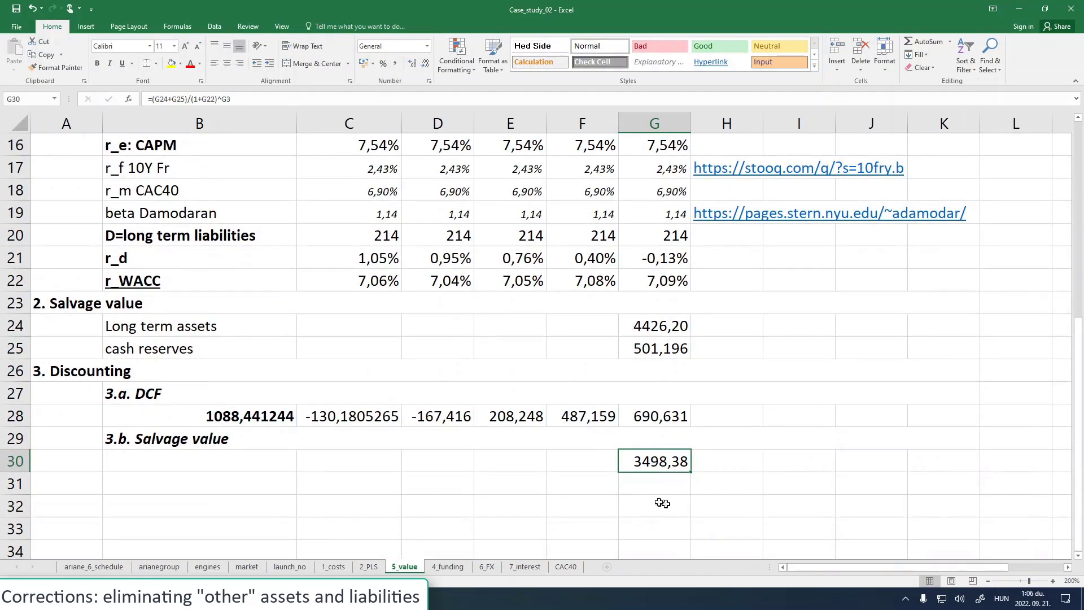
{"action": "left_click", "coordinate": [247, 460]}
{"action": "type", "text": "="}
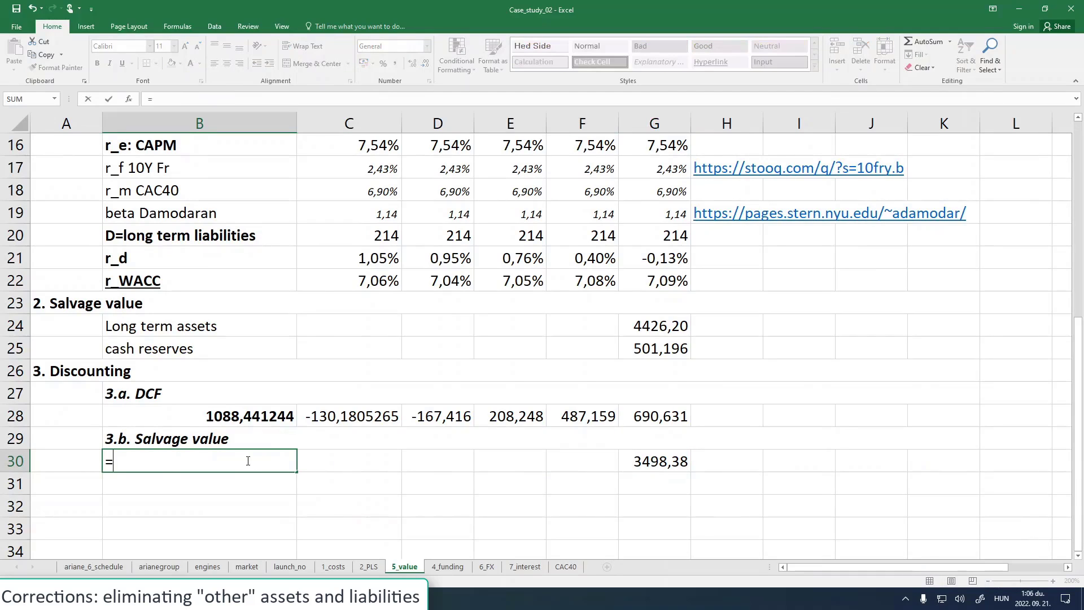
{"action": "left_click", "coordinate": [649, 464]}
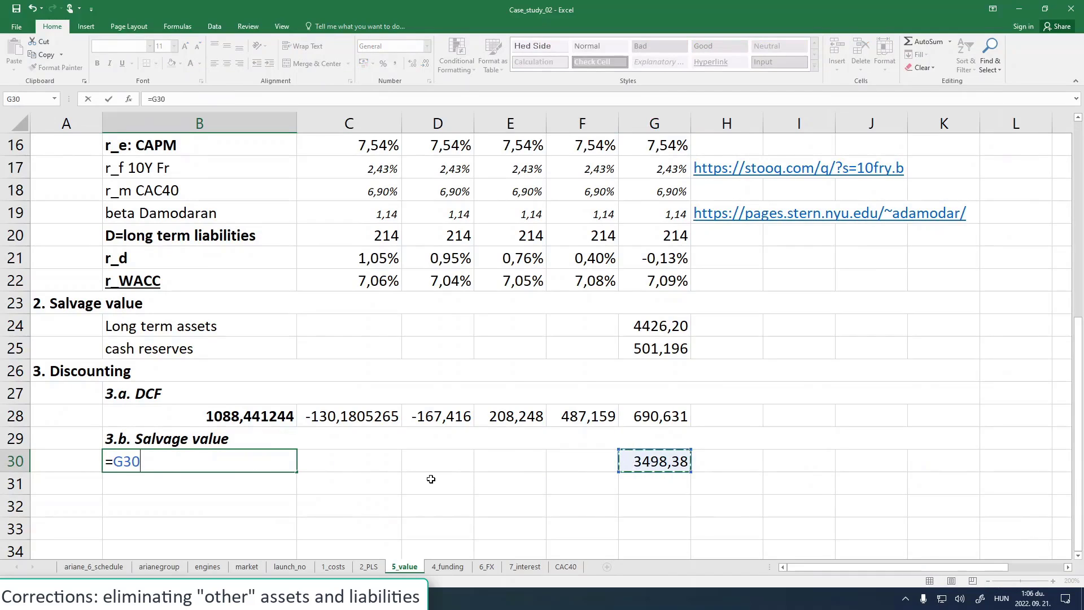
{"action": "key", "text": "Return"}
{"action": "left_click", "coordinate": [216, 462]}
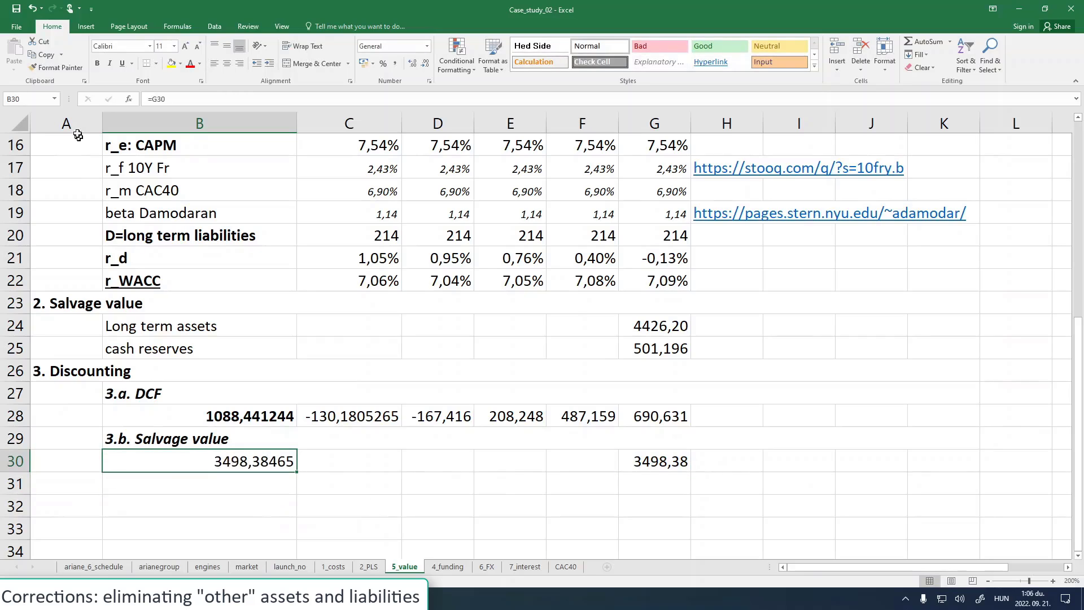
{"action": "left_click", "coordinate": [97, 63]}
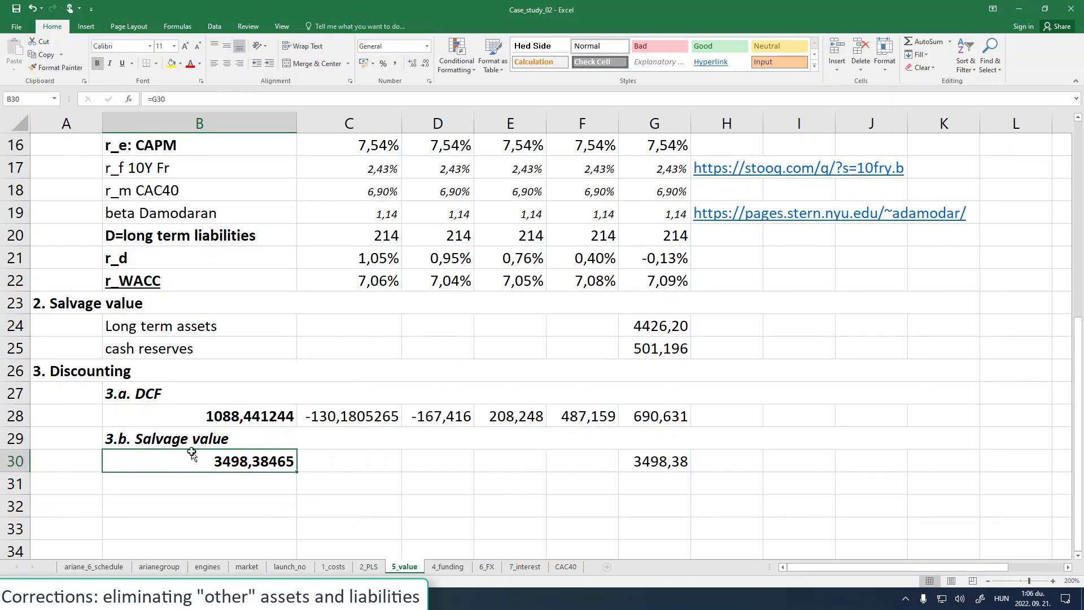
{"action": "left_click", "coordinate": [201, 481]}
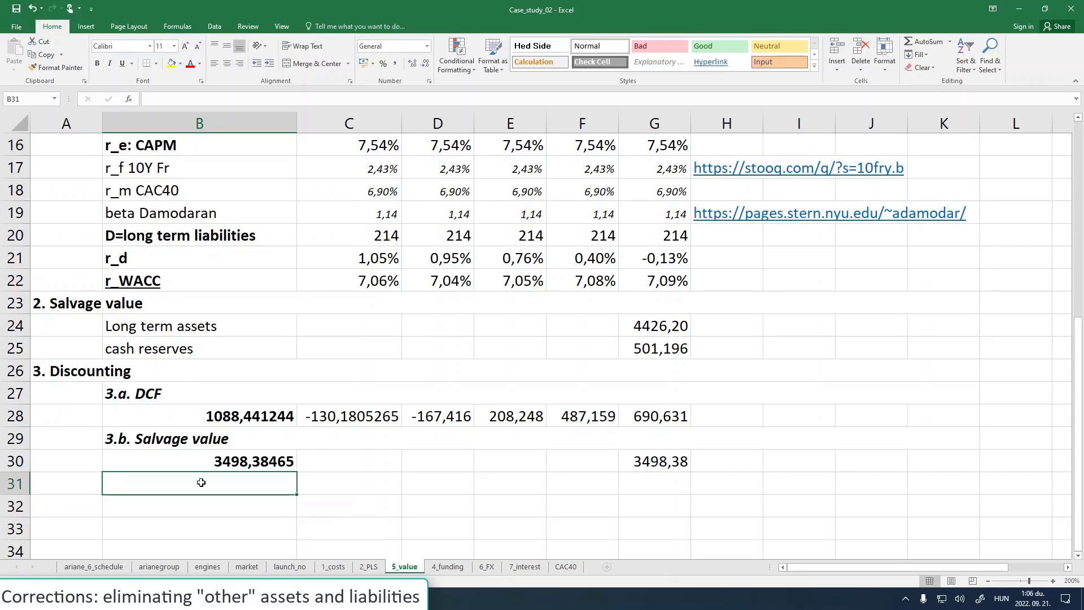
{"action": "type", "text": "F"}
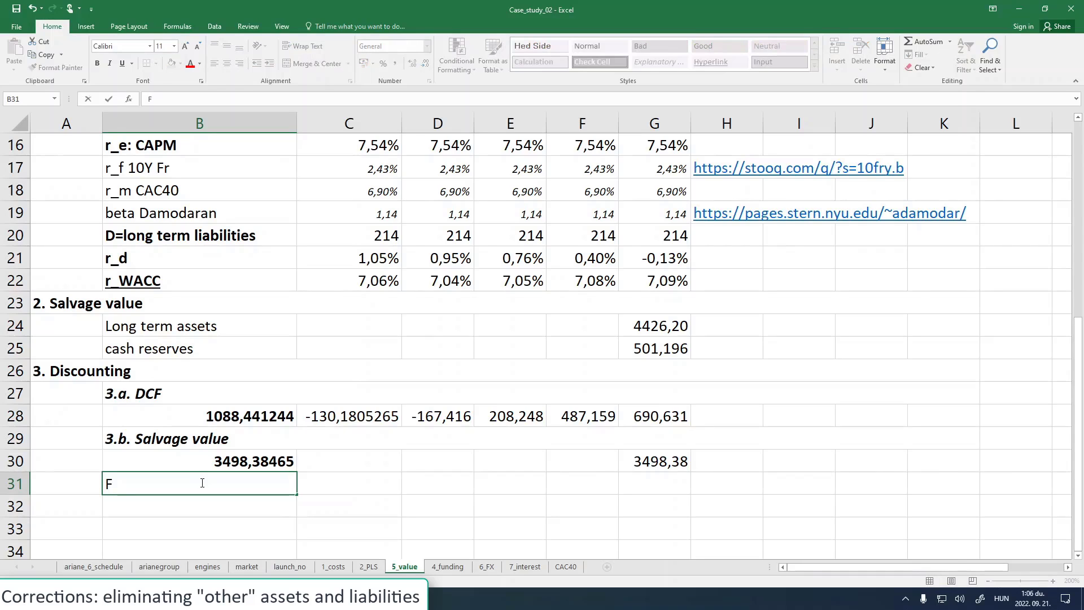
{"action": "key", "text": "BackSpace"}
- Copy the "3. Discounting" section heading from row 26 to row 31
{"action": "left_click", "coordinate": [190, 364]}
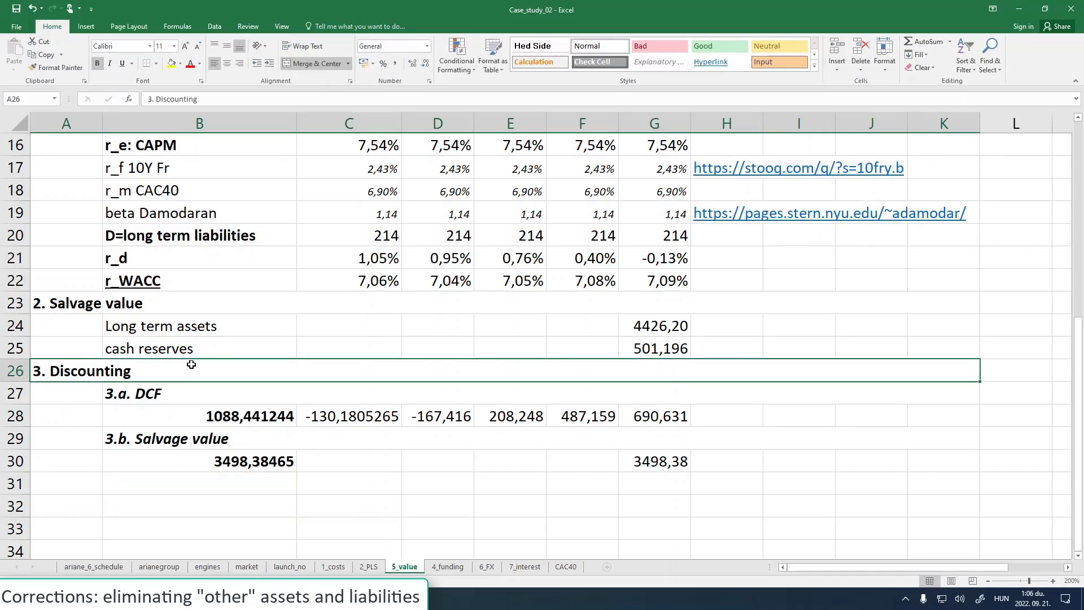
{"action": "key", "text": "ctrl+c"}
{"action": "left_click", "coordinate": [61, 483]}
{"action": "key", "text": "ctrl+v"}
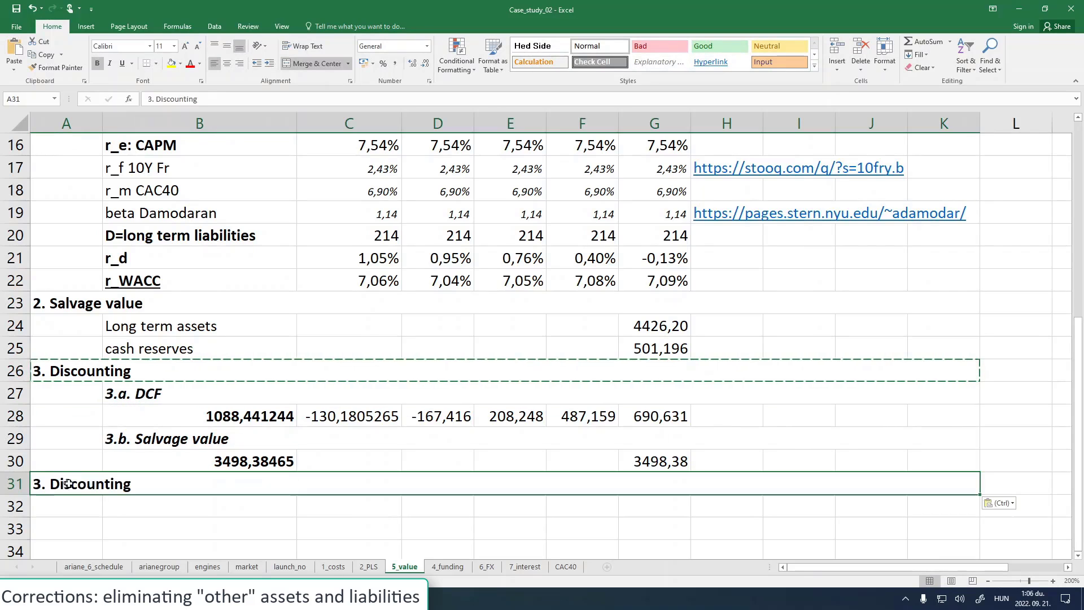
- Change the copied heading in row 31 to "4. Estimated fundamental value"
{"action": "left_click_drag", "start_coordinate": [149, 97], "coordinate": [220, 99]}
{"action": "type", "text": "4. "}
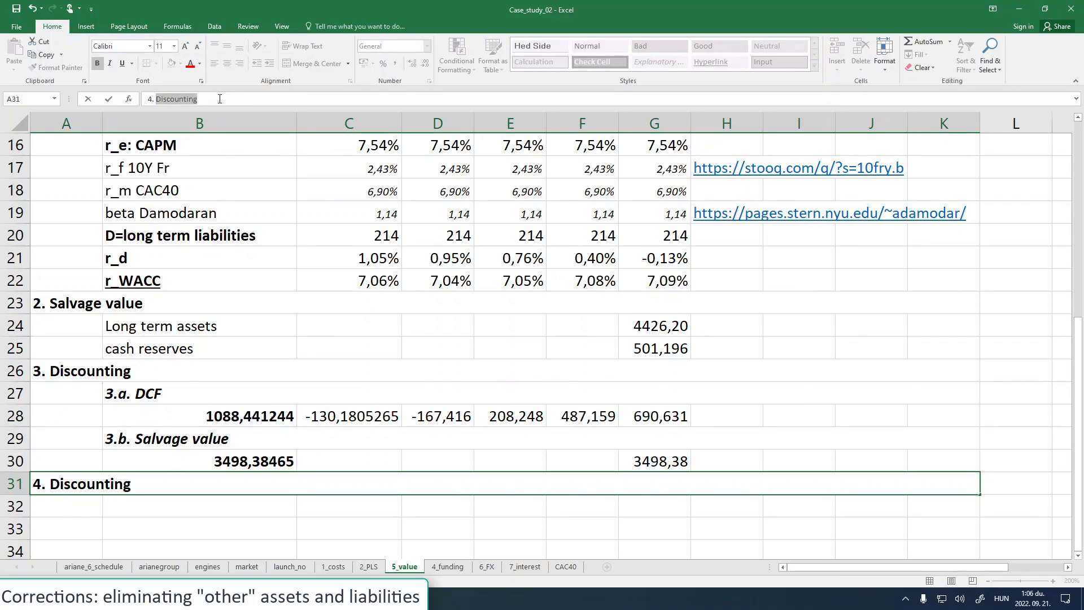
{"action": "type", "text": "E"}
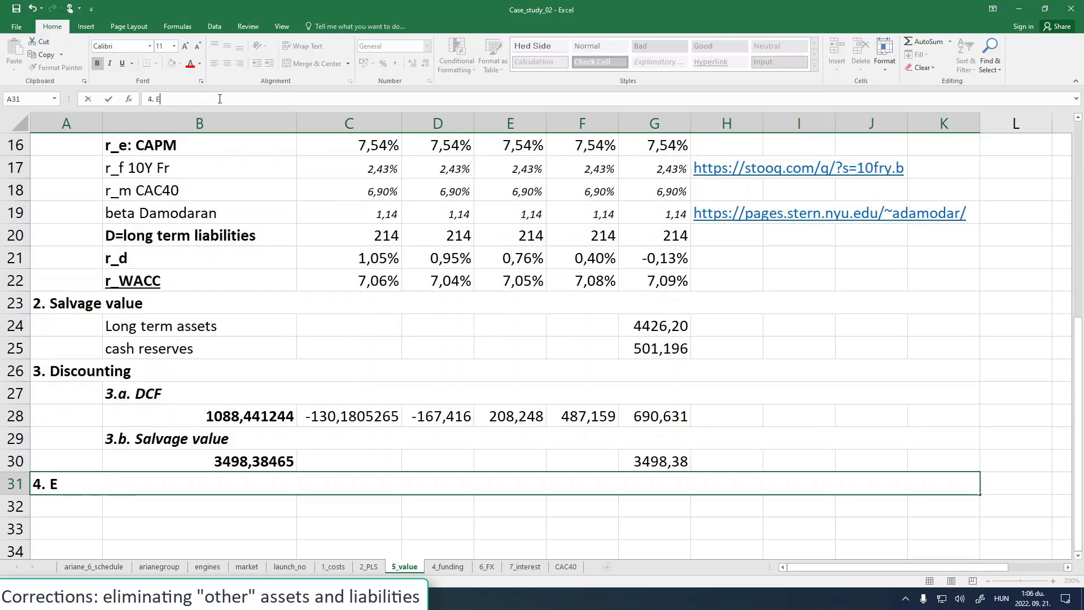
{"action": "type", "text": "stimated "}
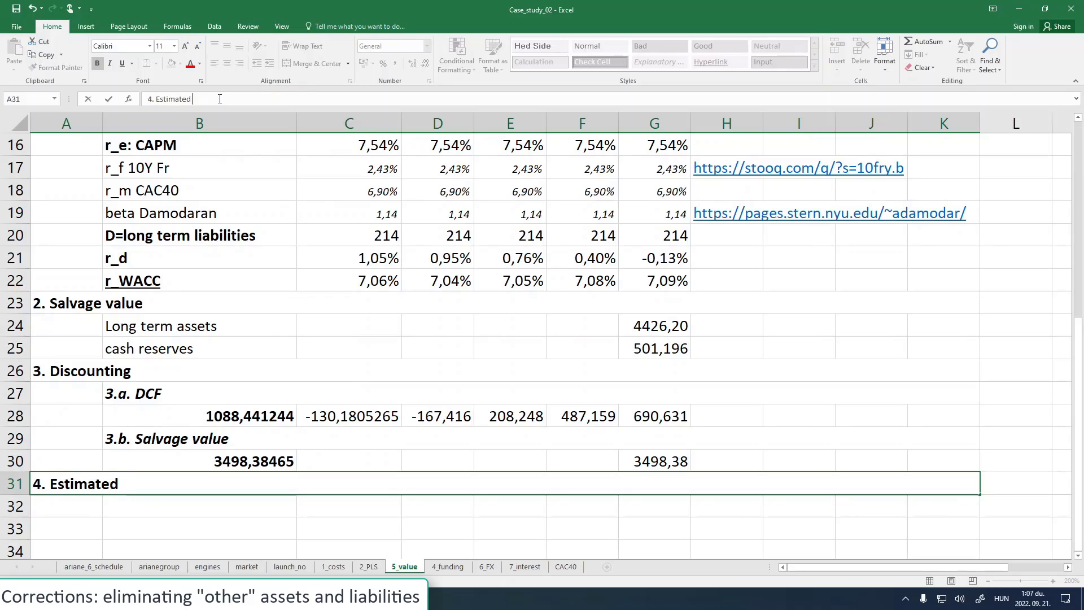
{"action": "type", "text": "fundamnetal value"}
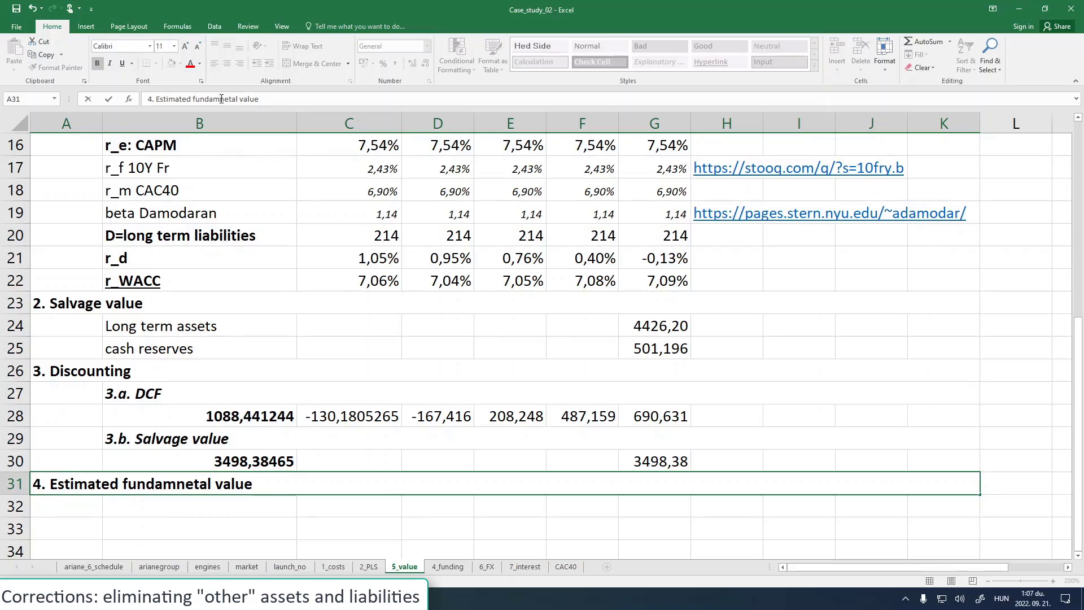
{"action": "left_click", "coordinate": [220, 99]}
{"action": "key", "text": "BackSpace"}
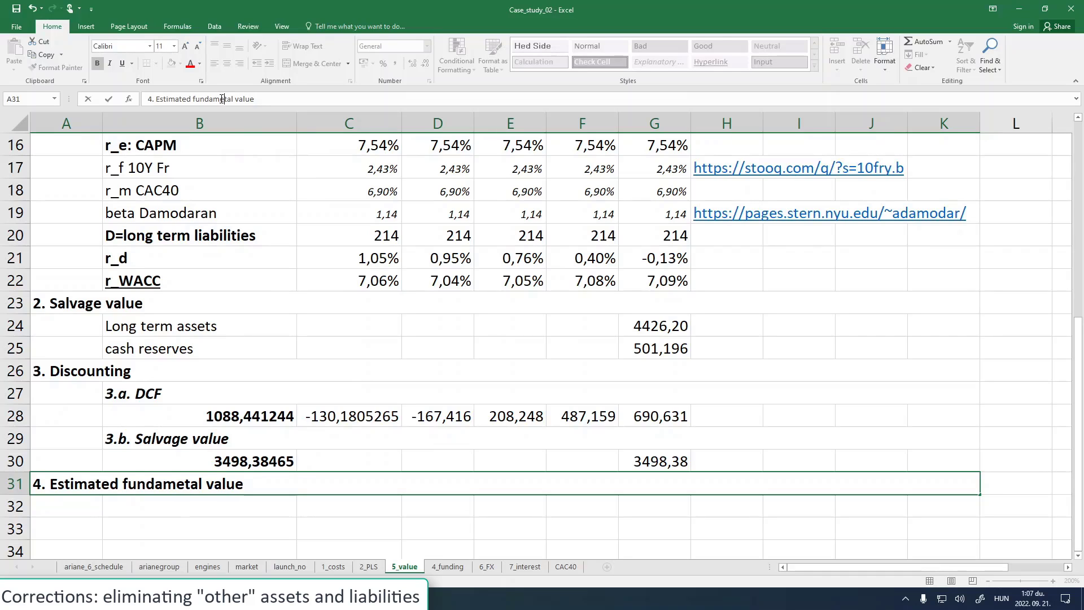
{"action": "type", "text": "n"}
{"action": "key", "text": "Return"}
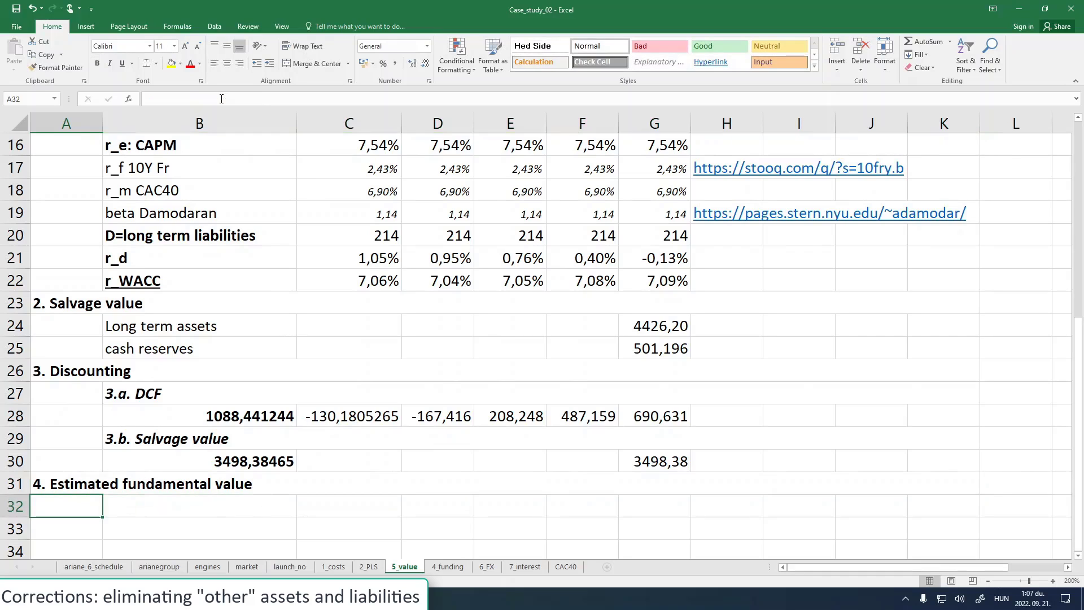
- Calculate the estimated fundamental value in B32 by adding the salvage value and DCF total with =B30+B28
{"action": "left_click", "coordinate": [162, 503]}
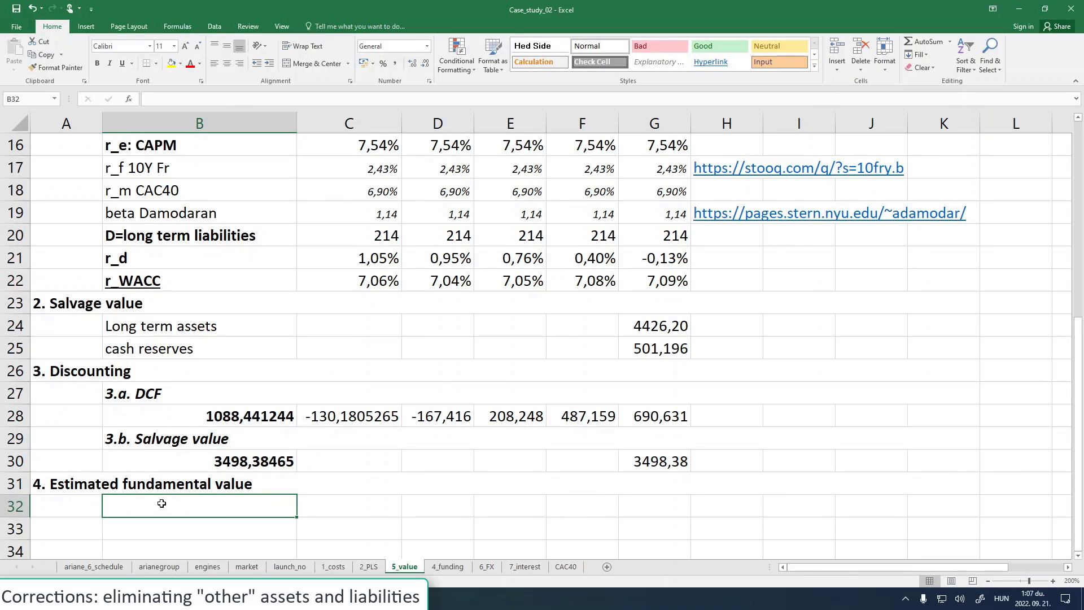
{"action": "type", "text": "("}
{"action": "type", "text": "="}
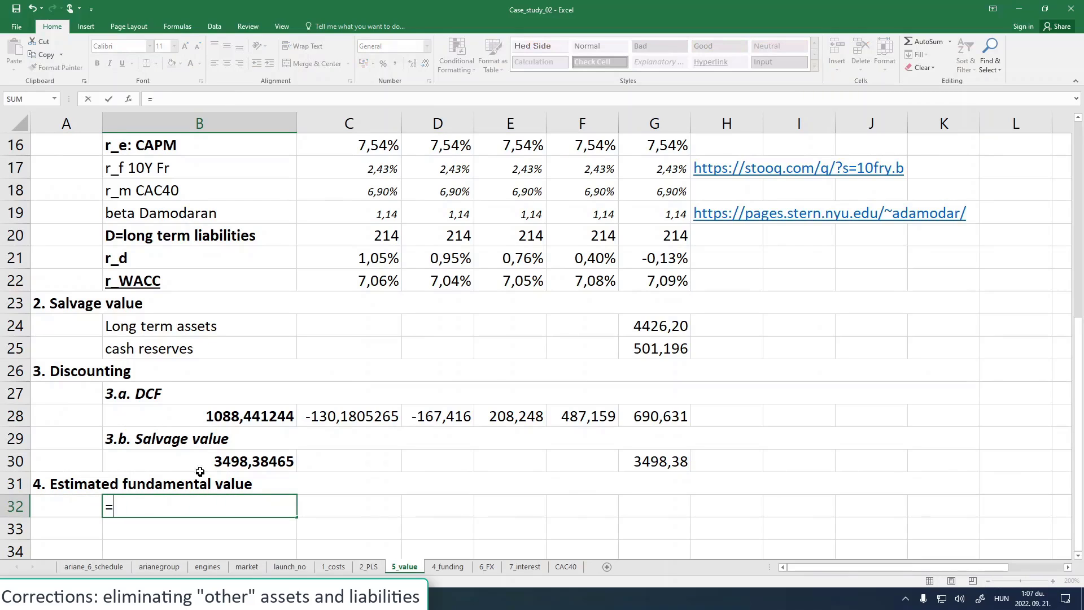
{"action": "left_click", "coordinate": [162, 467]}
{"action": "type", "text": "+"}
{"action": "left_click", "coordinate": [180, 410]}
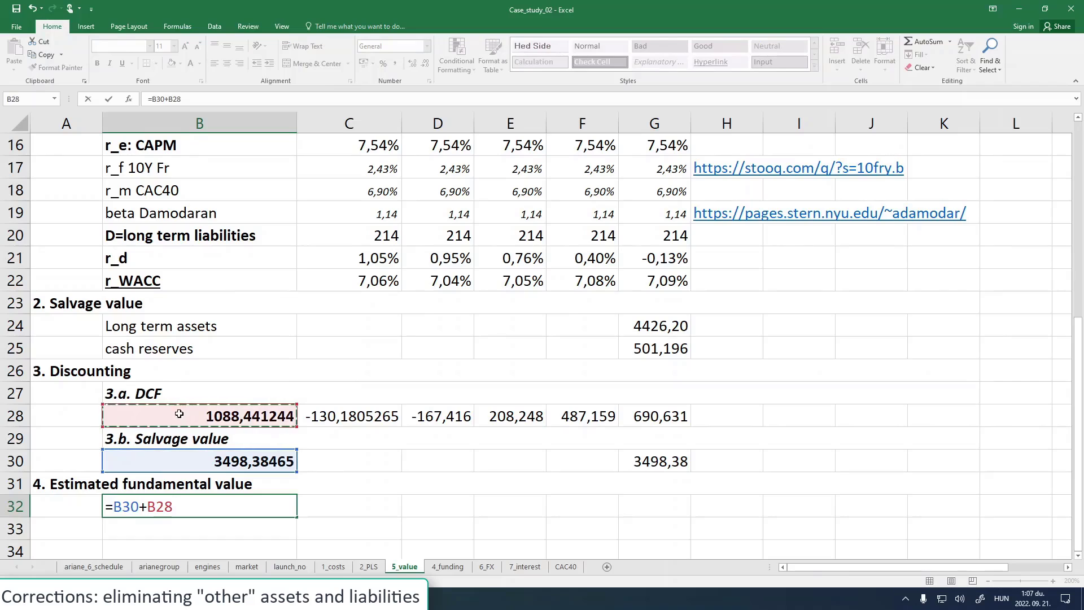
{"action": "key", "text": "Return"}
{"action": "left_click", "coordinate": [274, 508]}
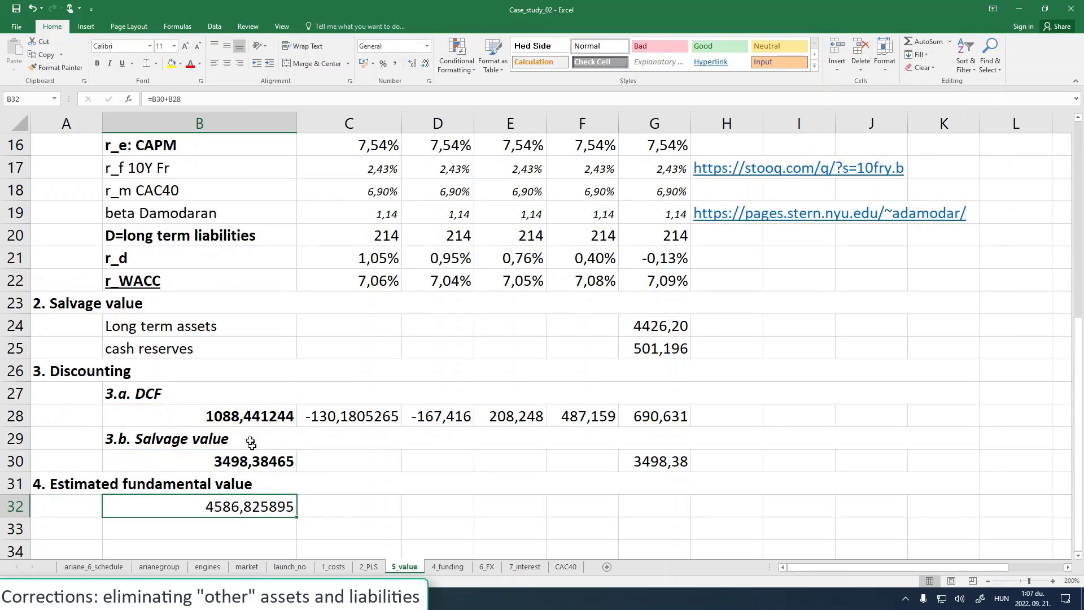
- Format the DCF total, salvage value and fundamental value in B28, B30 and B32 with the Number format
{"action": "left_click", "coordinate": [244, 415]}
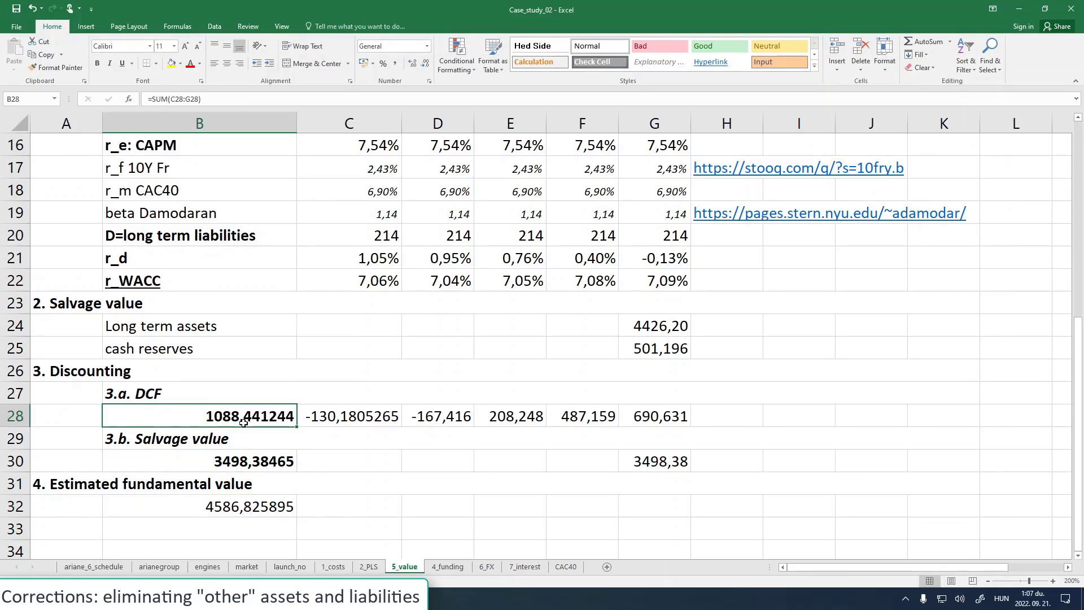
{"action": "left_click", "coordinate": [246, 467], "text": "ctrl"}
{"action": "left_click", "coordinate": [246, 506], "text": "ctrl"}
{"action": "right_click", "coordinate": [249, 508]}
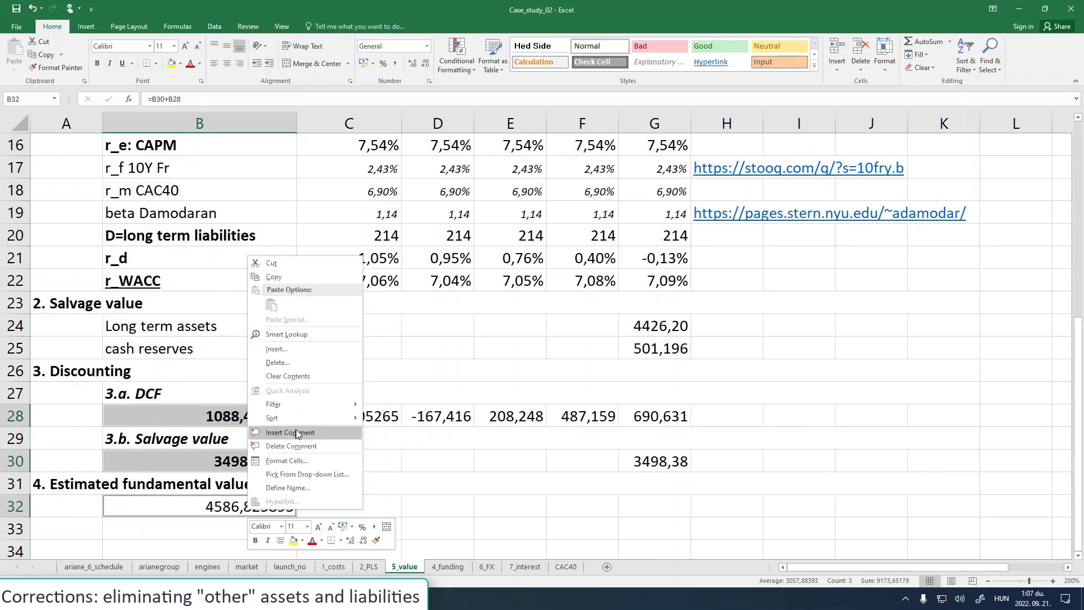
{"action": "left_click", "coordinate": [299, 461]}
{"action": "left_click_drag", "start_coordinate": [289, 324], "coordinate": [623, 228]}
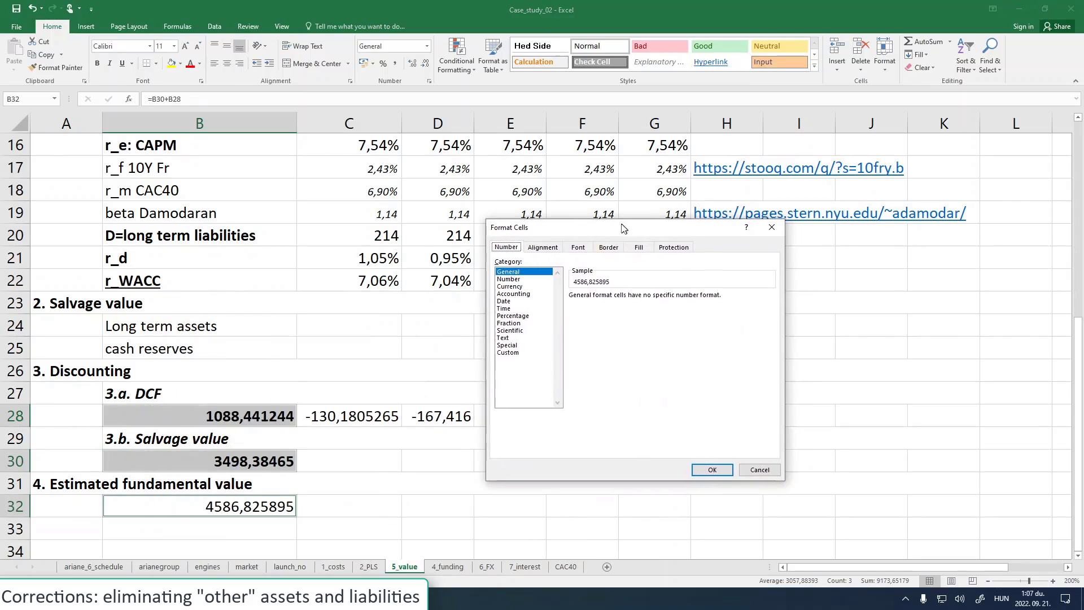
{"action": "left_click", "coordinate": [523, 279]}
{"action": "left_click", "coordinate": [707, 468]}
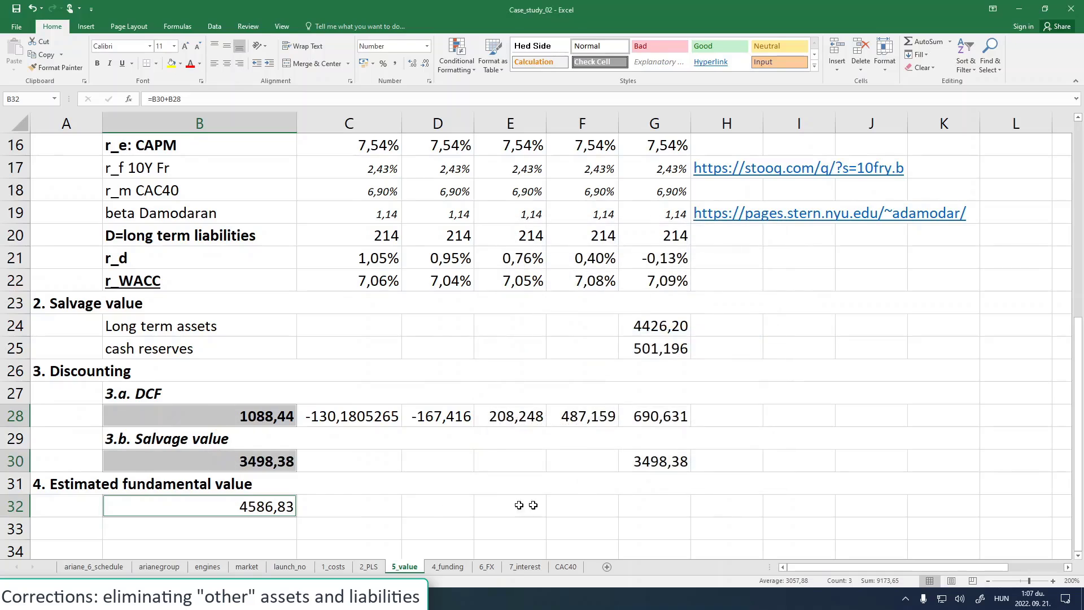
- Make the estimated fundamental value in B32 bold and underlined
{"action": "left_click", "coordinate": [276, 502]}
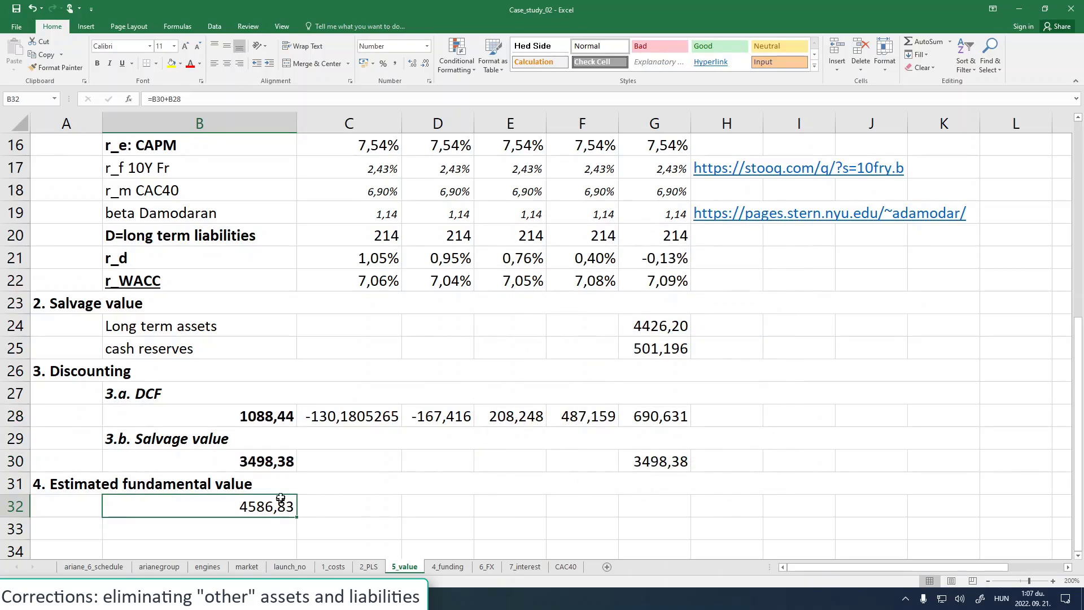
{"action": "left_click", "coordinate": [97, 63]}
{"action": "left_click", "coordinate": [122, 63]}
- Label the estimated fundamental value with its unit by entering "million EUR" in C32
{"action": "left_click", "coordinate": [328, 504]}
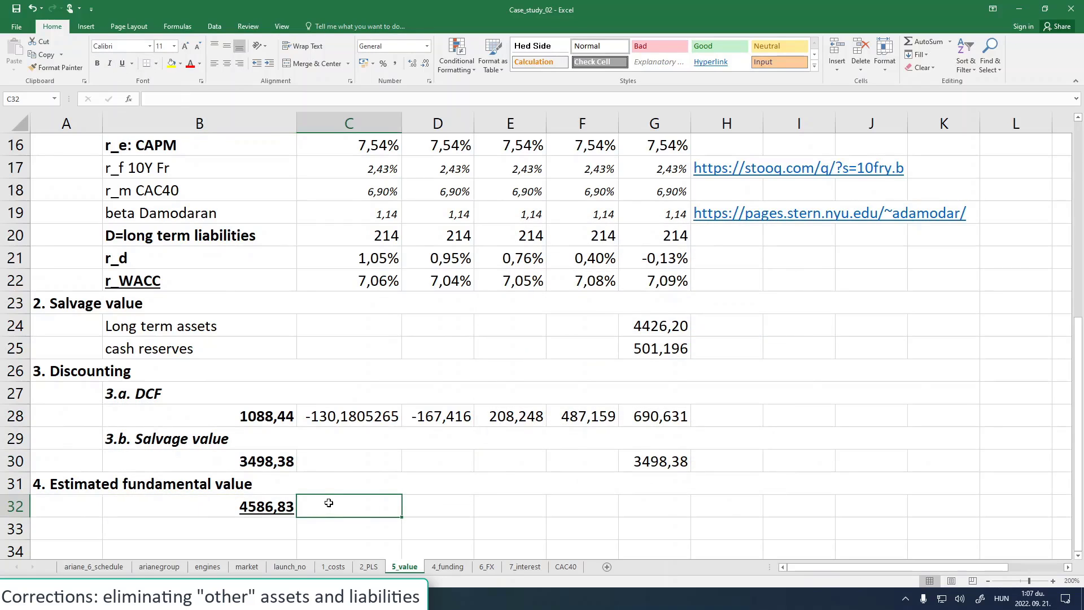
{"action": "type", "text": "million"}
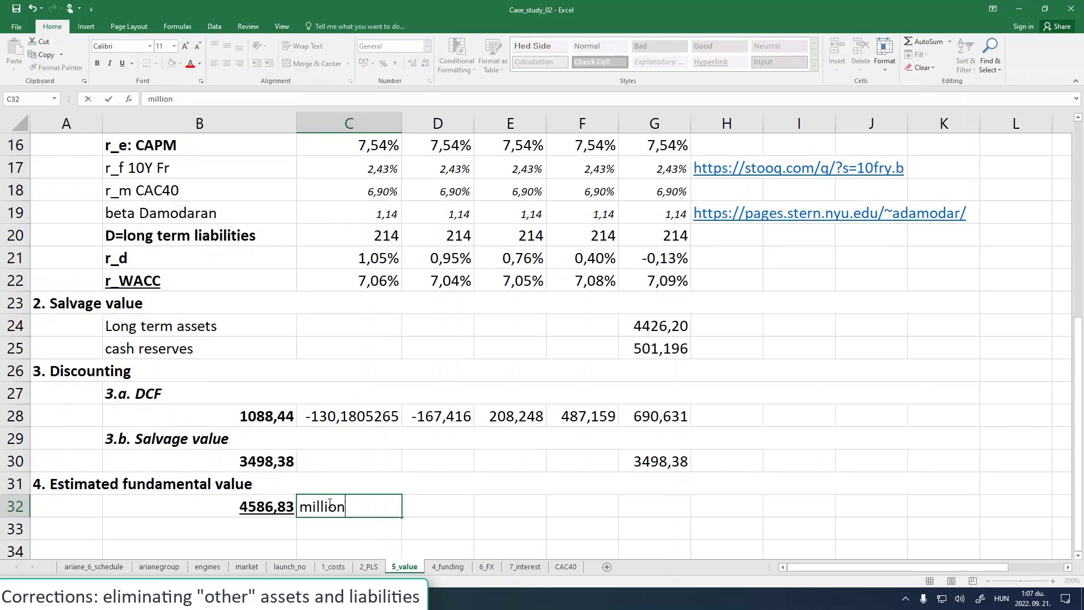
{"action": "type", "text": " EUR"}
{"action": "left_click", "coordinate": [426, 506]}
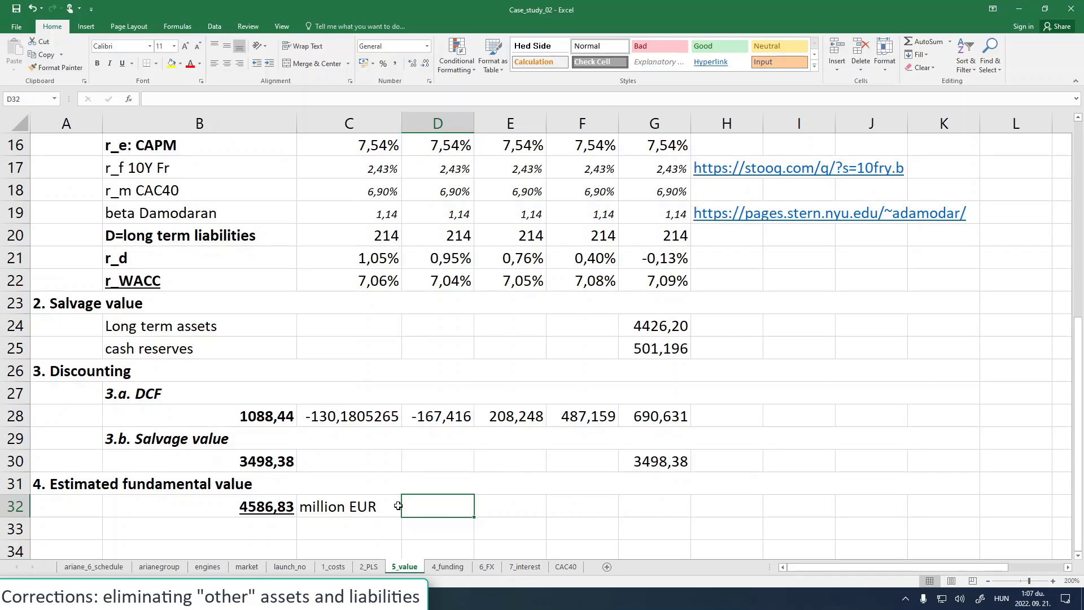
- Check the formulas behind the DCF total, salvage value and long term assets, and look at the intangible assets on the 2_PLS sheet
{"action": "left_click", "coordinate": [274, 461]}
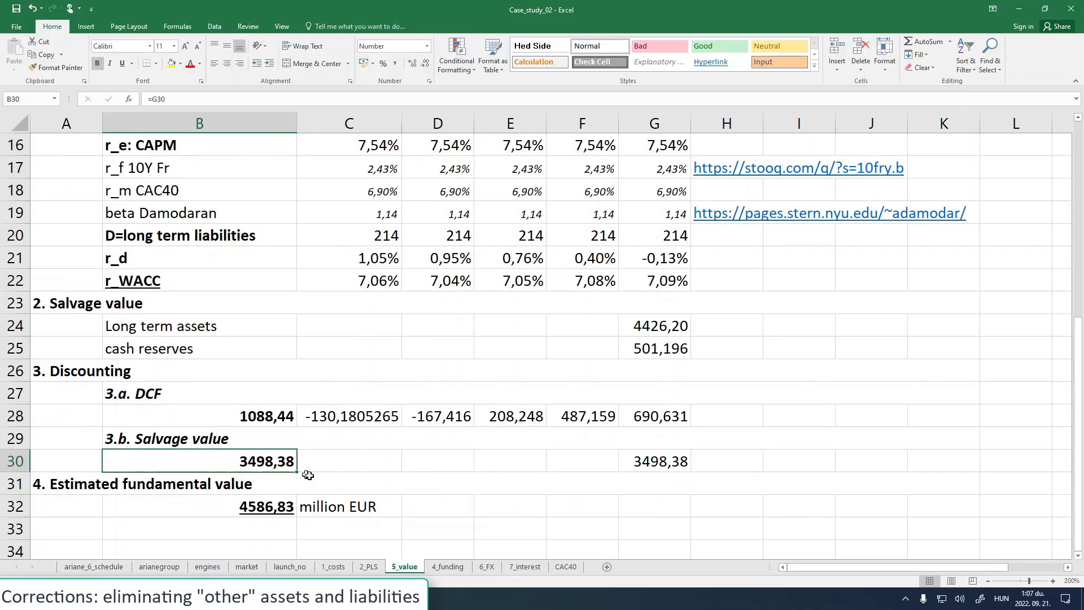
{"action": "left_click", "coordinate": [274, 415]}
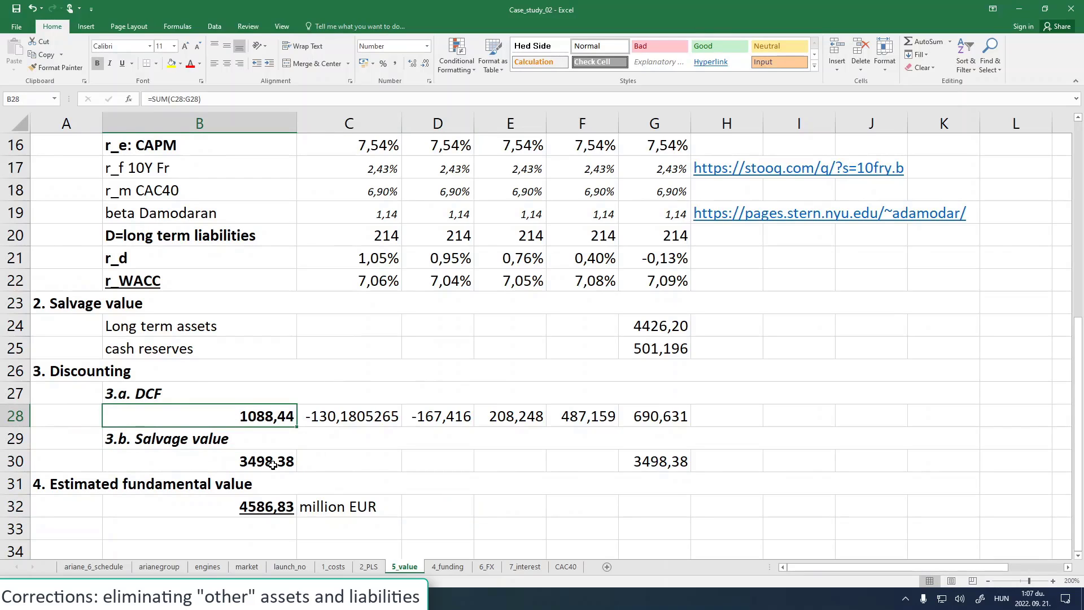
{"action": "left_click", "coordinate": [274, 461]}
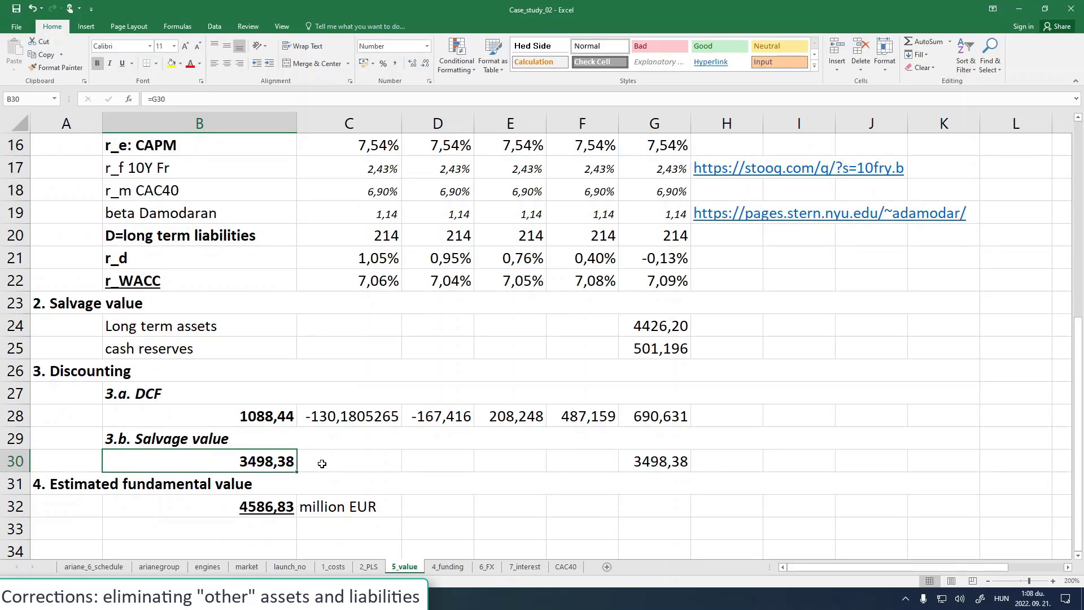
{"action": "left_click", "coordinate": [647, 462]}
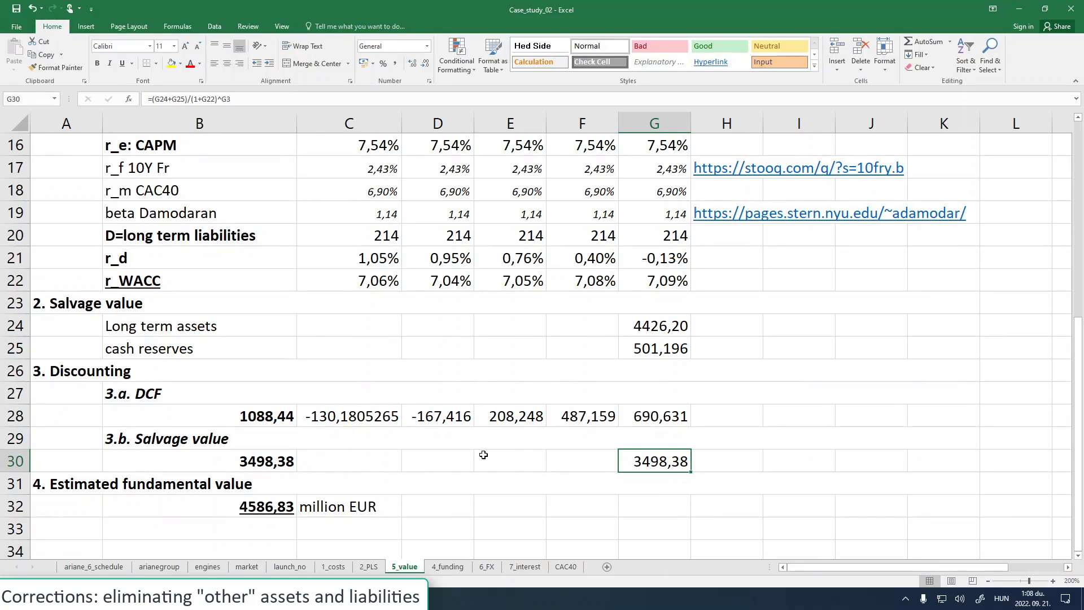
{"action": "left_click", "coordinate": [652, 327]}
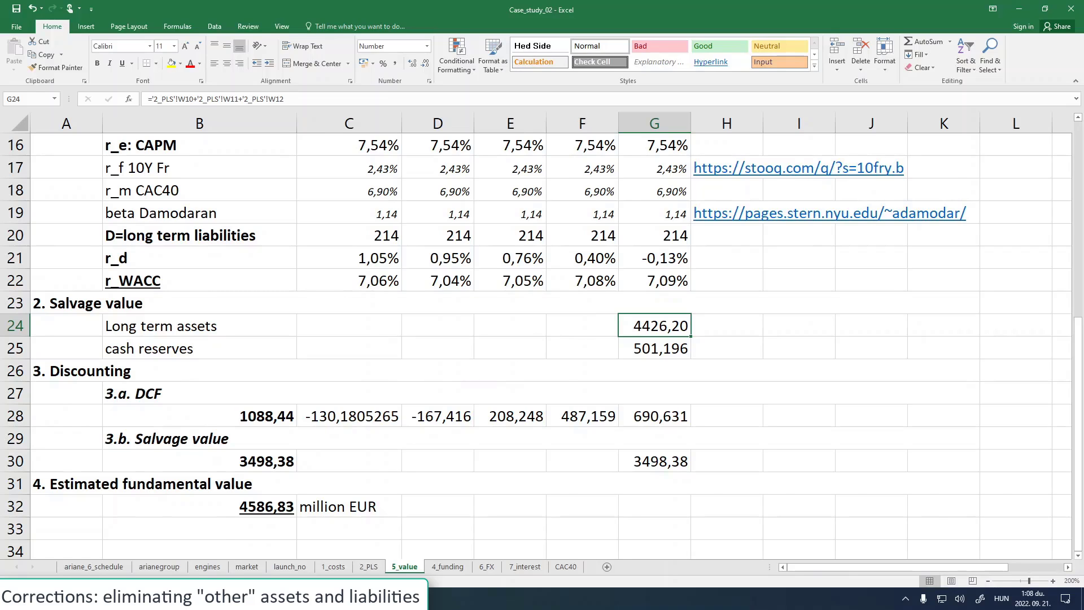
{"action": "left_click", "coordinate": [368, 566]}
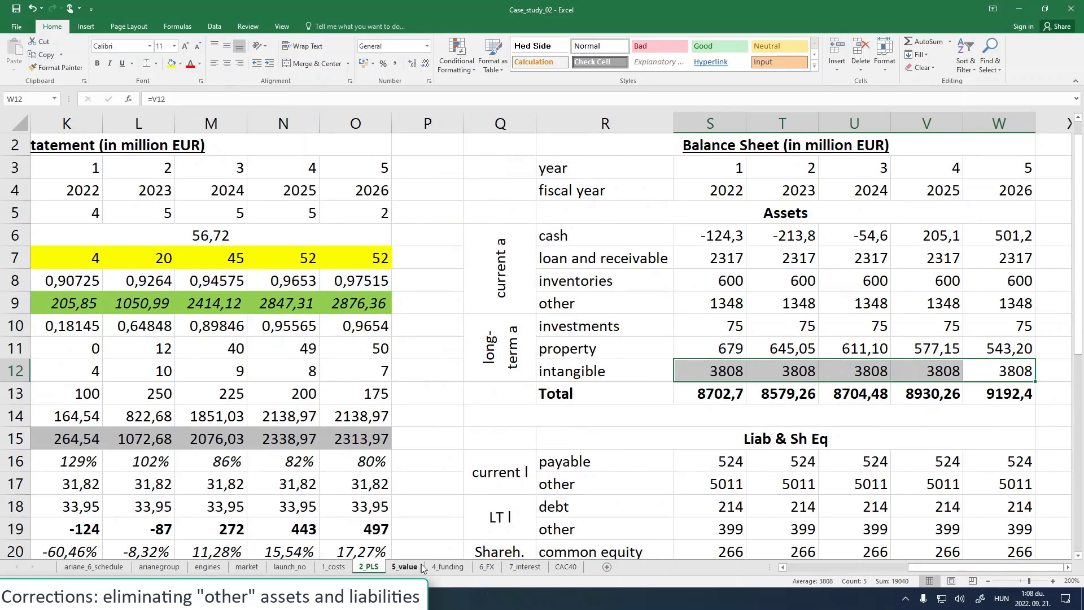
{"action": "left_click", "coordinate": [405, 567]}
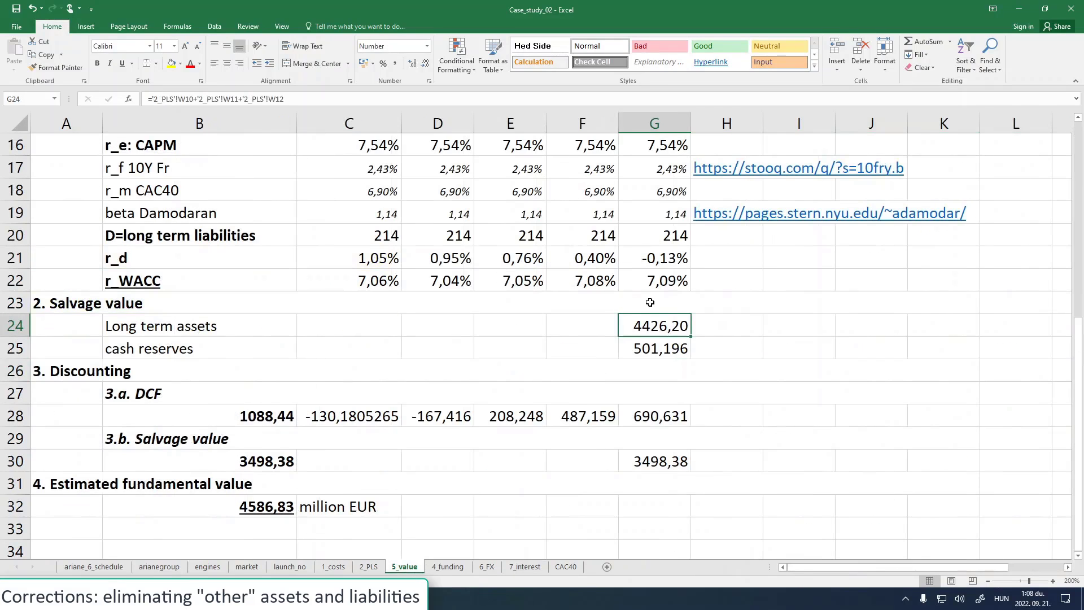
- Exclude intangible assets from the long term assets in G24 by removing '2_PLS'!W12, leaving ='2_PLS'!W10+'2_PLS'!W11
{"action": "left_click", "coordinate": [248, 99]}
{"action": "left_click_drag", "start_coordinate": [249, 99], "coordinate": [288, 99]}
{"action": "key", "text": "Delete"}
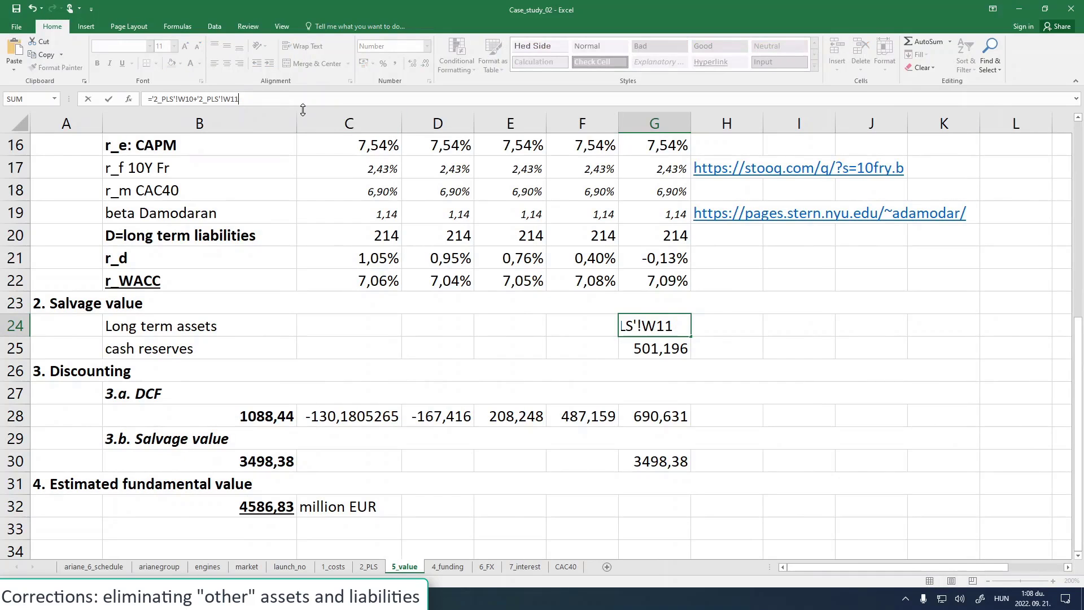
{"action": "key", "text": "Return"}
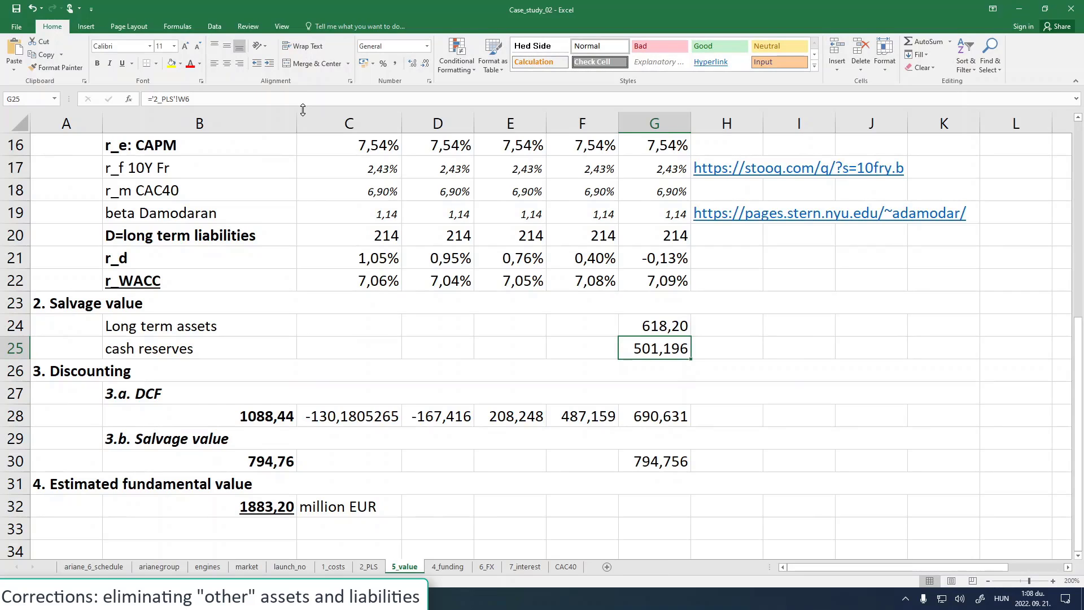
- Restore intangible assets in the G24 long term assets formula as ='2_PLS'!W10+'2_PLS'!W11+'2_PLS'!W12
{"action": "left_click", "coordinate": [648, 326]}
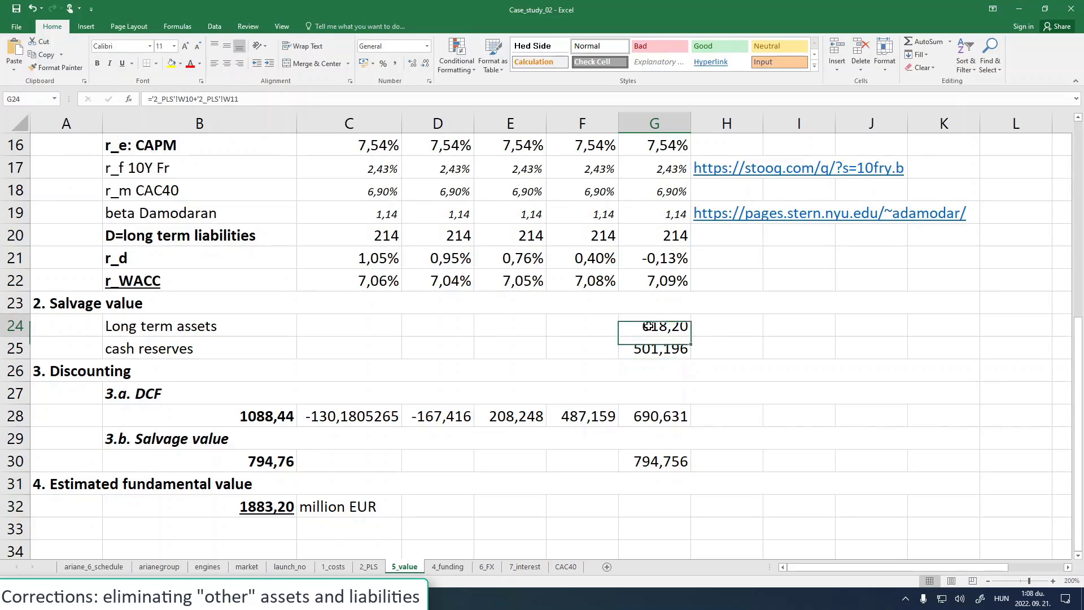
{"action": "left_click", "coordinate": [269, 101]}
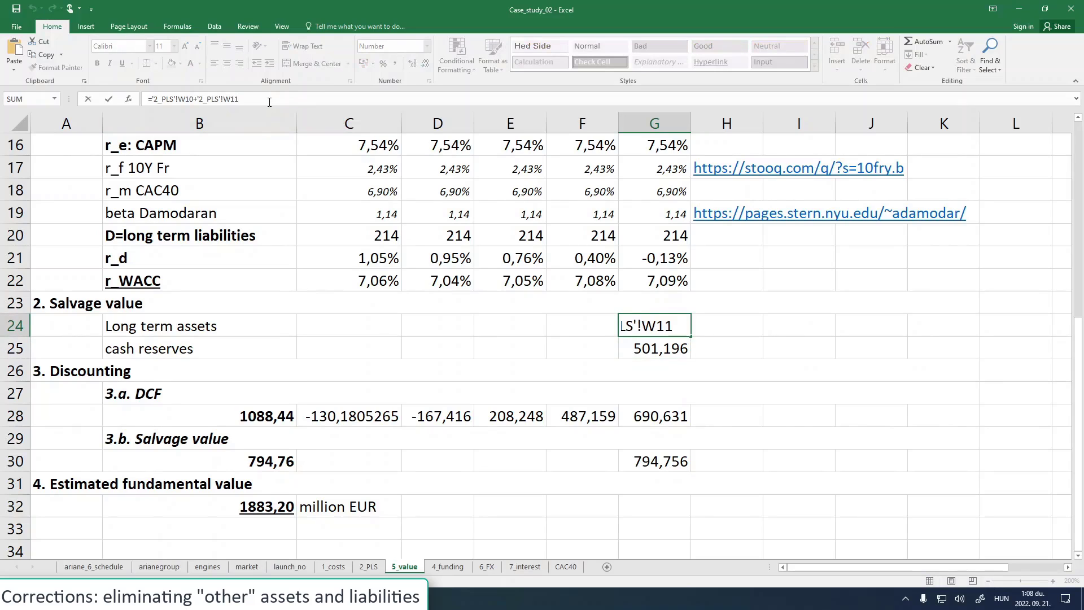
{"action": "key", "text": "BackSpace"}
{"action": "type", "text": "2_PLS'!W12"}
{"action": "key", "text": "Return"}
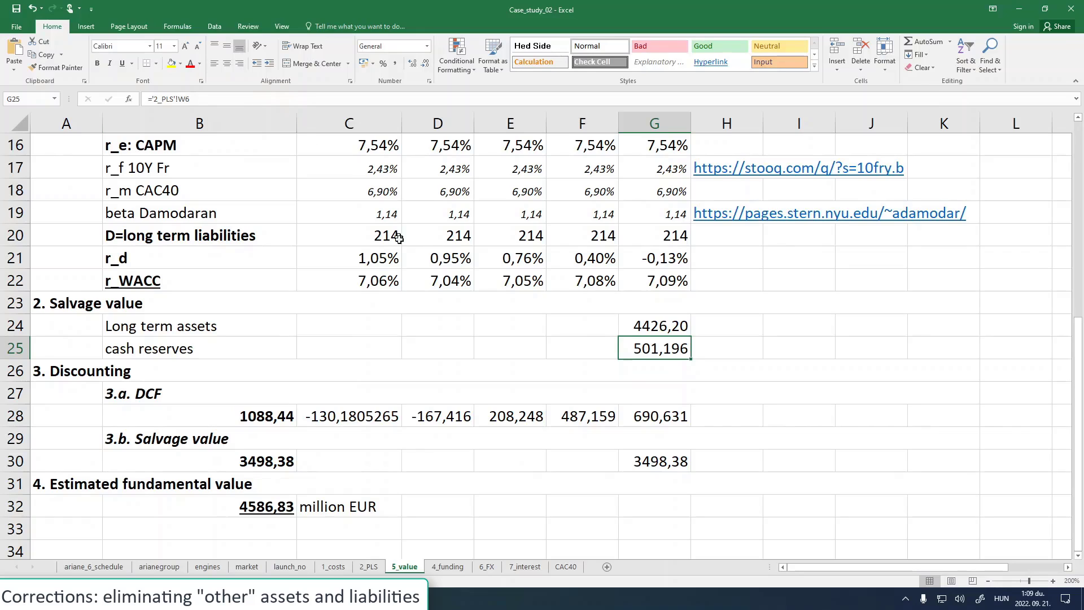
{"action": "left_click", "coordinate": [645, 326]}
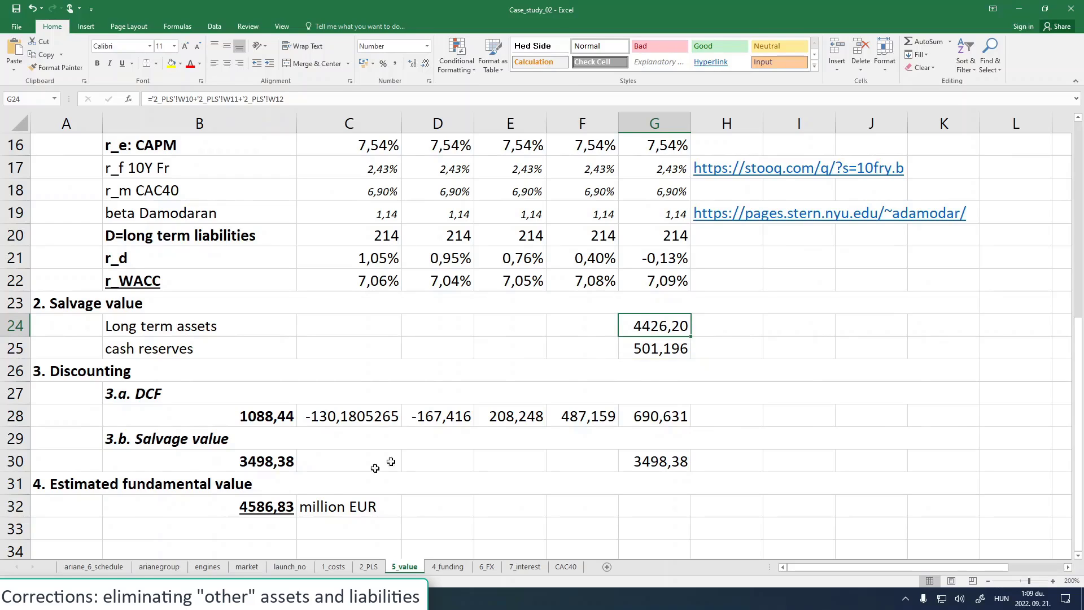
- Review the whole 5_value sheet, from the free cash flow and WACC sections through salvage value and discounting to the fundamental value
{"action": "left_click", "coordinate": [258, 500]}
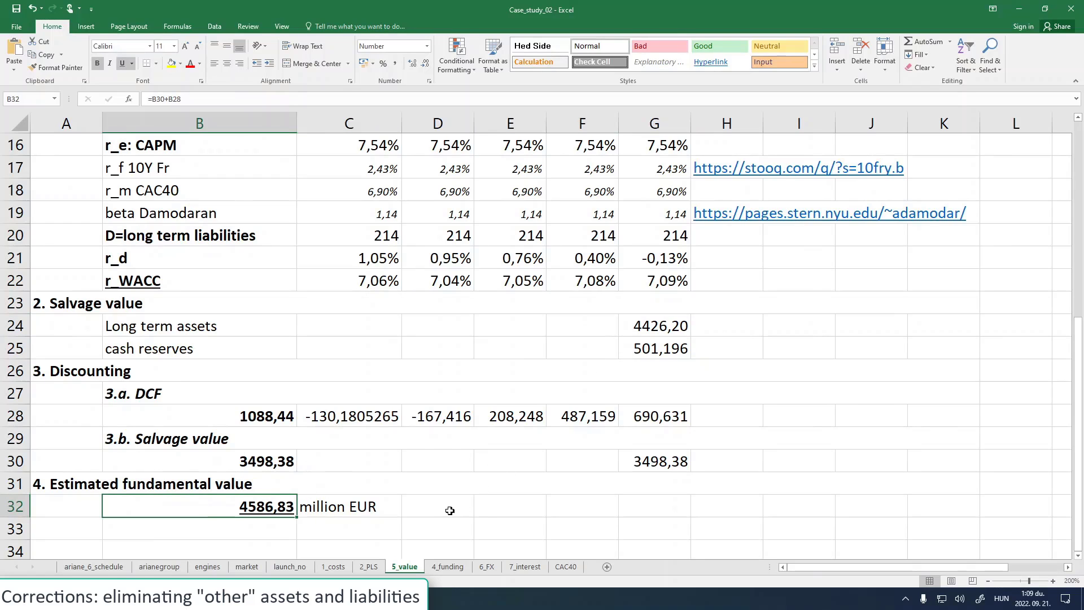
{"action": "scroll", "coordinate": [417, 508], "scroll_direction": "down", "scroll_amount": 1}
{"action": "left_click", "coordinate": [290, 473]}
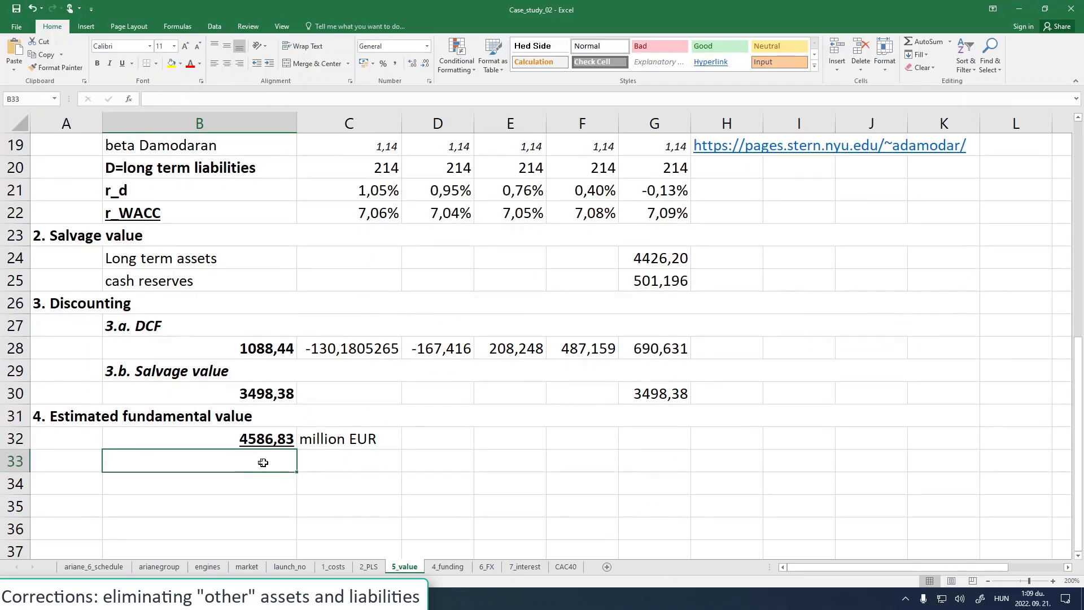
{"action": "scroll", "coordinate": [446, 471], "scroll_direction": "up", "scroll_amount": 2}
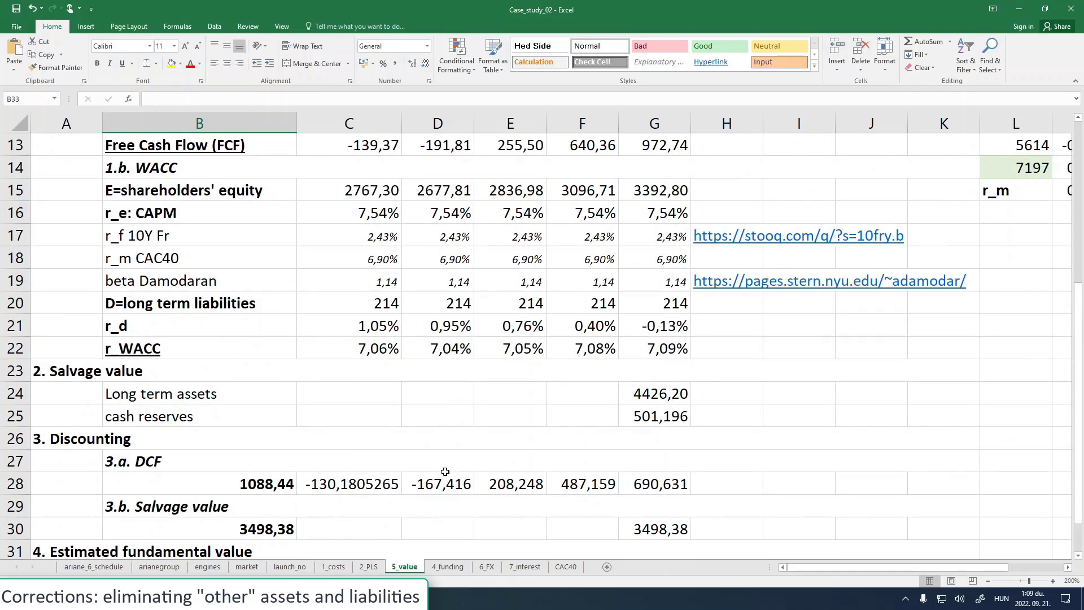
{"action": "scroll", "coordinate": [445, 472], "scroll_direction": "up", "scroll_amount": 4}
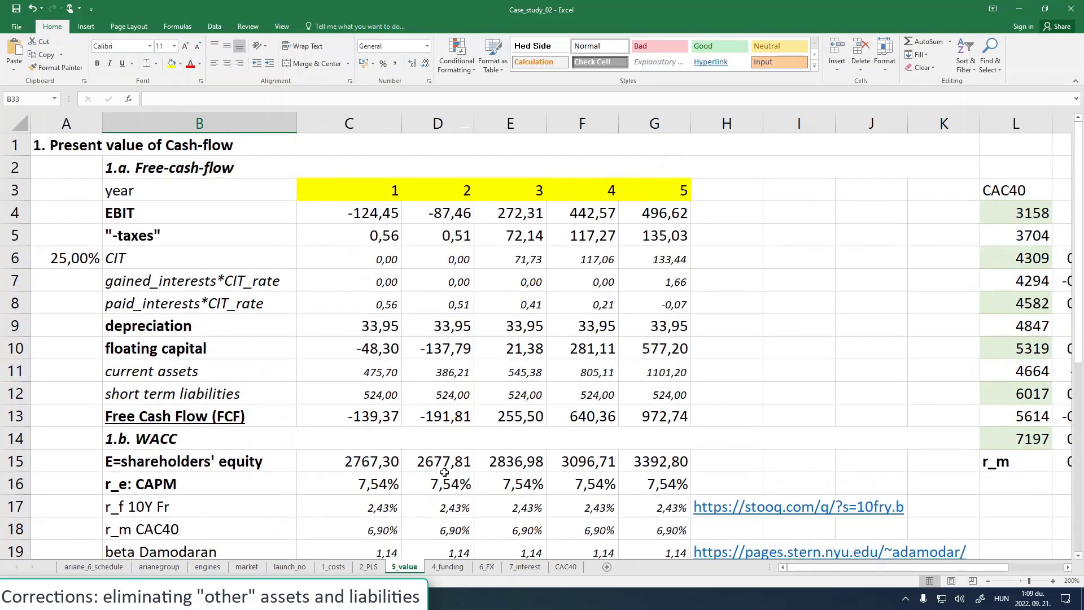
{"action": "scroll", "coordinate": [445, 472], "scroll_direction": "down", "scroll_amount": 1}
{"action": "scroll", "coordinate": [445, 472], "scroll_direction": "down", "scroll_amount": 6}
{"action": "scroll", "coordinate": [457, 470], "scroll_direction": "up", "scroll_amount": 2}
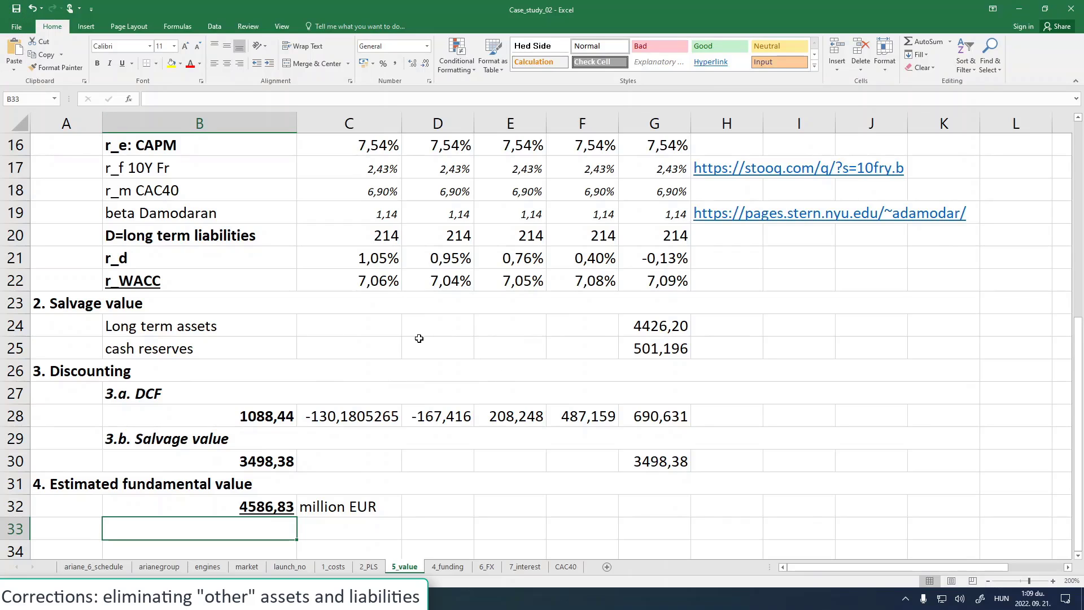
{"action": "scroll", "coordinate": [417, 338], "scroll_direction": "up", "scroll_amount": 1}
{"action": "scroll", "coordinate": [417, 338], "scroll_direction": "up", "scroll_amount": 2}
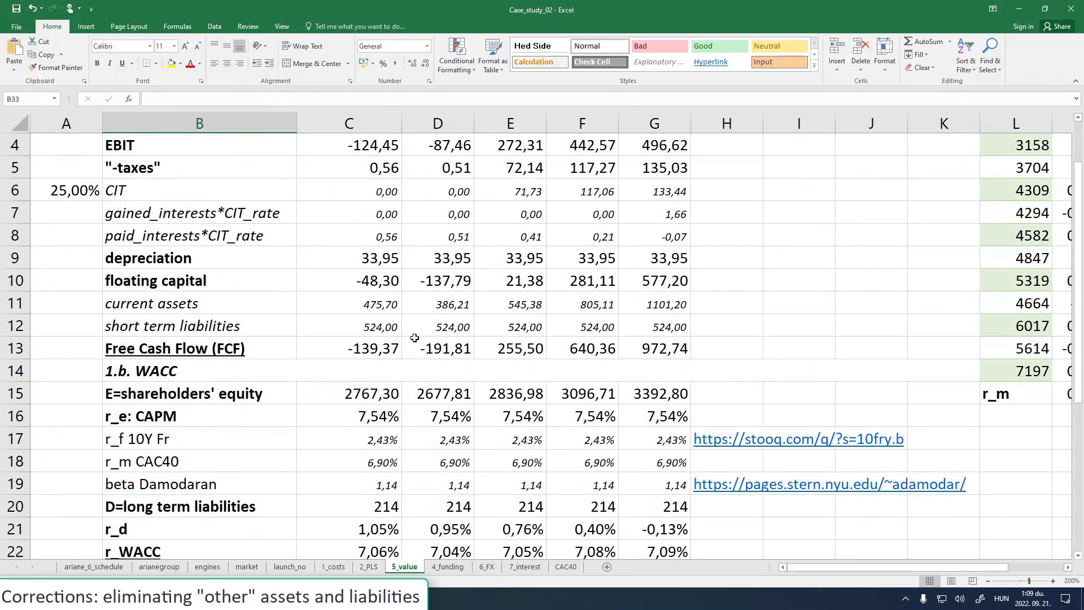
{"action": "scroll", "coordinate": [415, 338], "scroll_direction": "up", "scroll_amount": 1}
{"action": "scroll", "coordinate": [414, 338], "scroll_direction": "down", "scroll_amount": 7}
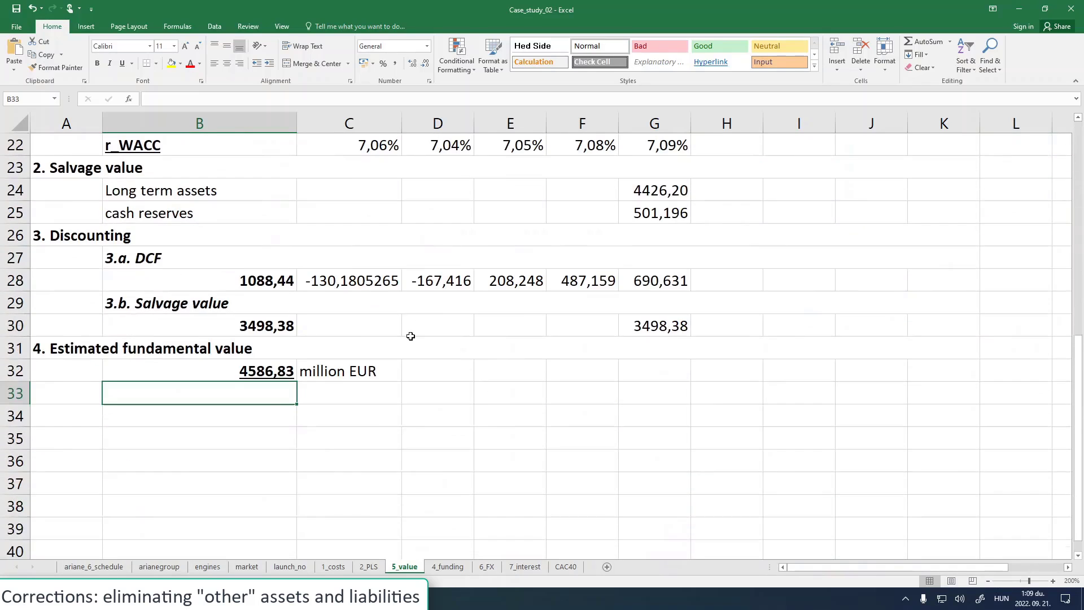
{"action": "scroll", "coordinate": [411, 337], "scroll_direction": "up", "scroll_amount": 2}
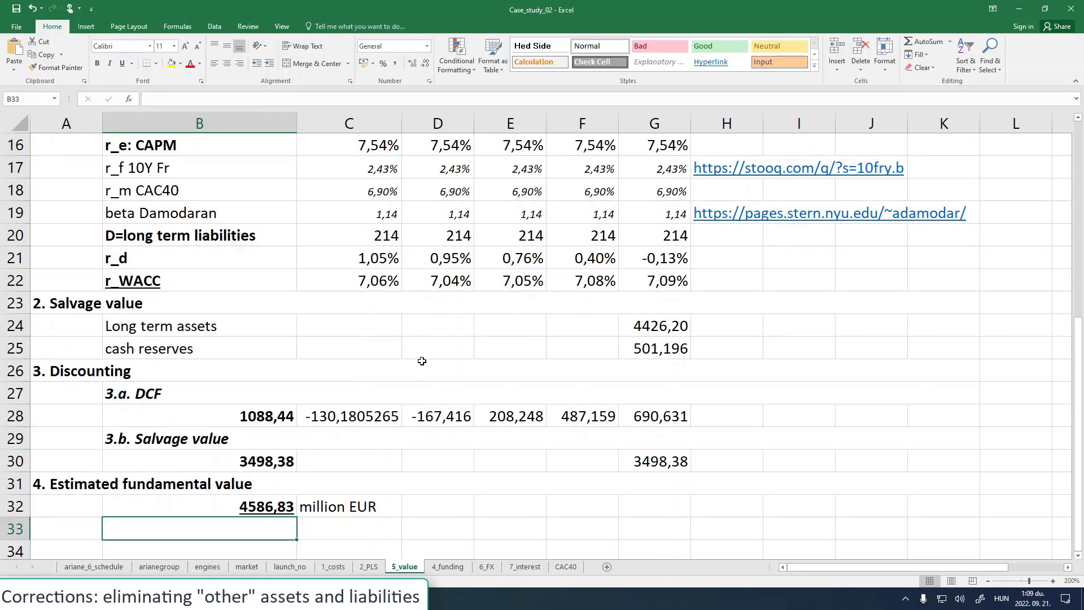
- Open the 2_PLS sheet and save a copy of the workbook in Documents as Case_study_02_baseline
{"action": "left_click", "coordinate": [377, 566]}
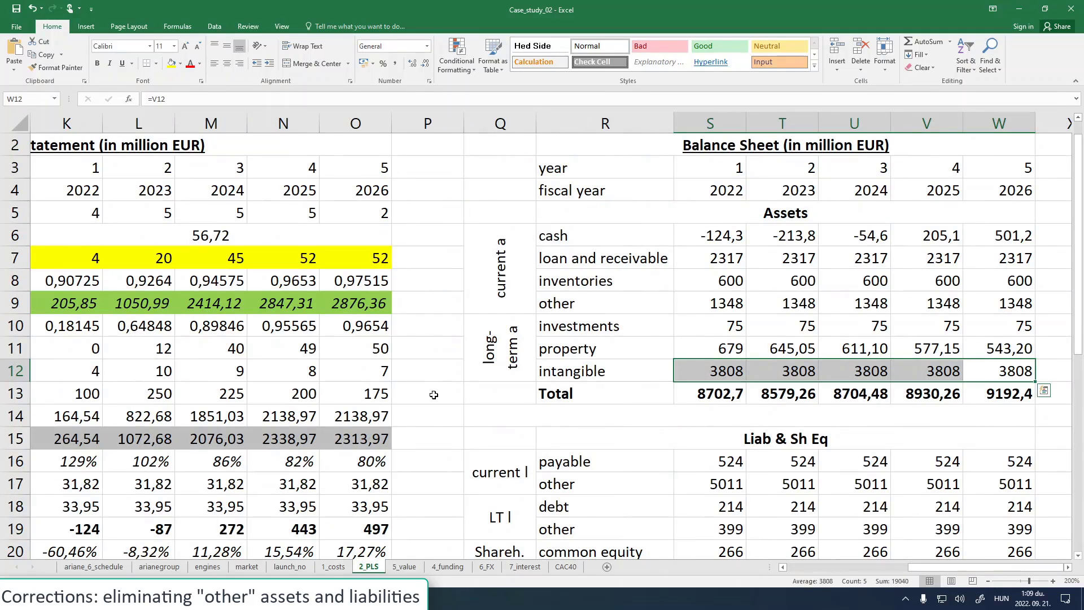
{"action": "left_click", "coordinate": [655, 420]}
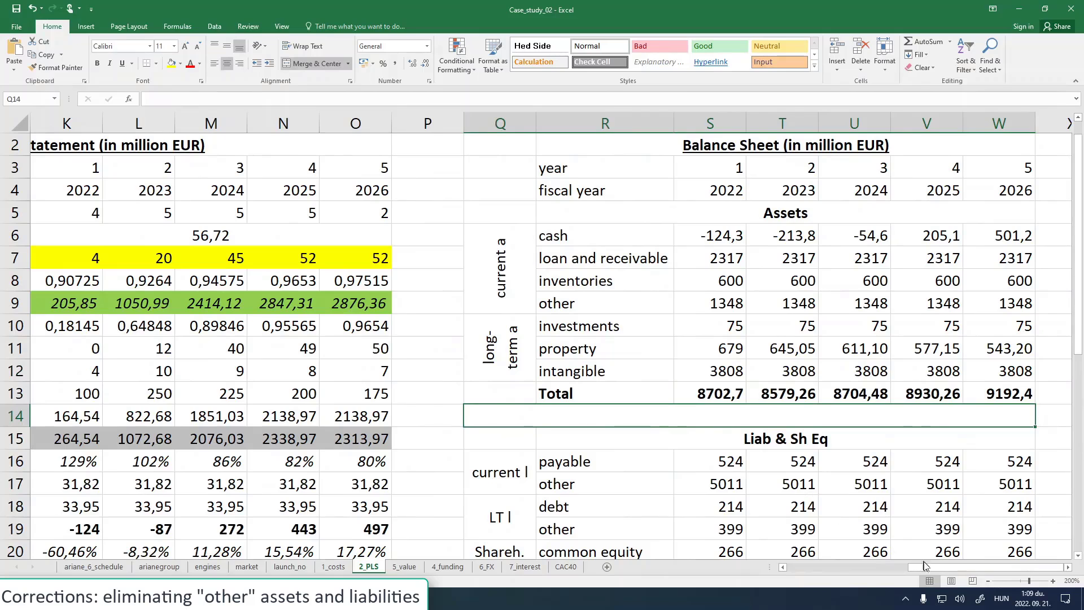
{"action": "left_click_drag", "start_coordinate": [926, 567], "coordinate": [808, 569]}
{"action": "left_click", "coordinate": [16, 27]}
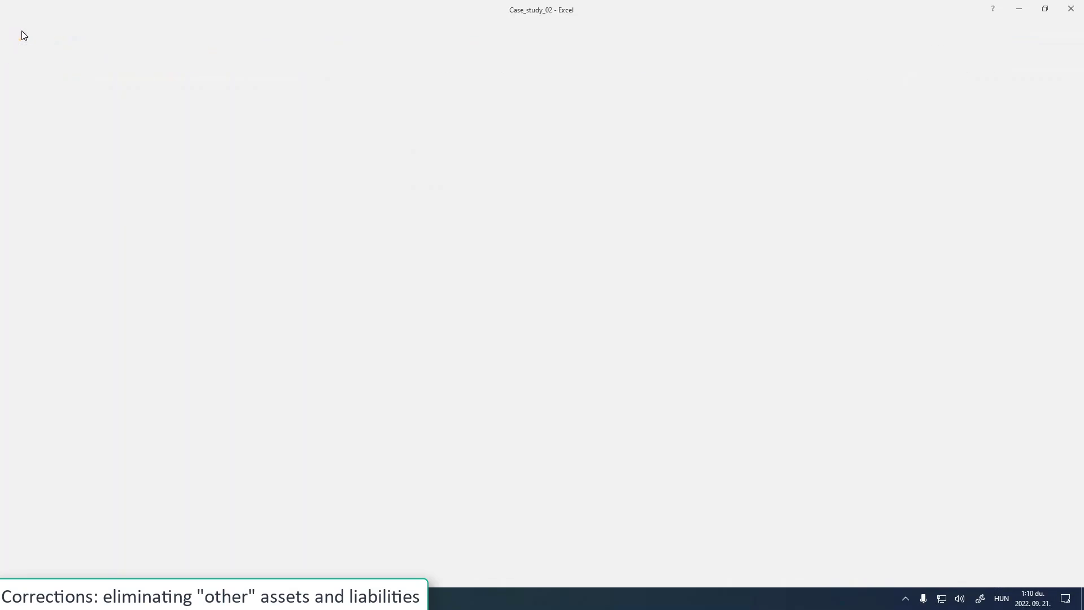
{"action": "left_click", "coordinate": [43, 144]}
{"action": "left_click", "coordinate": [330, 111]}
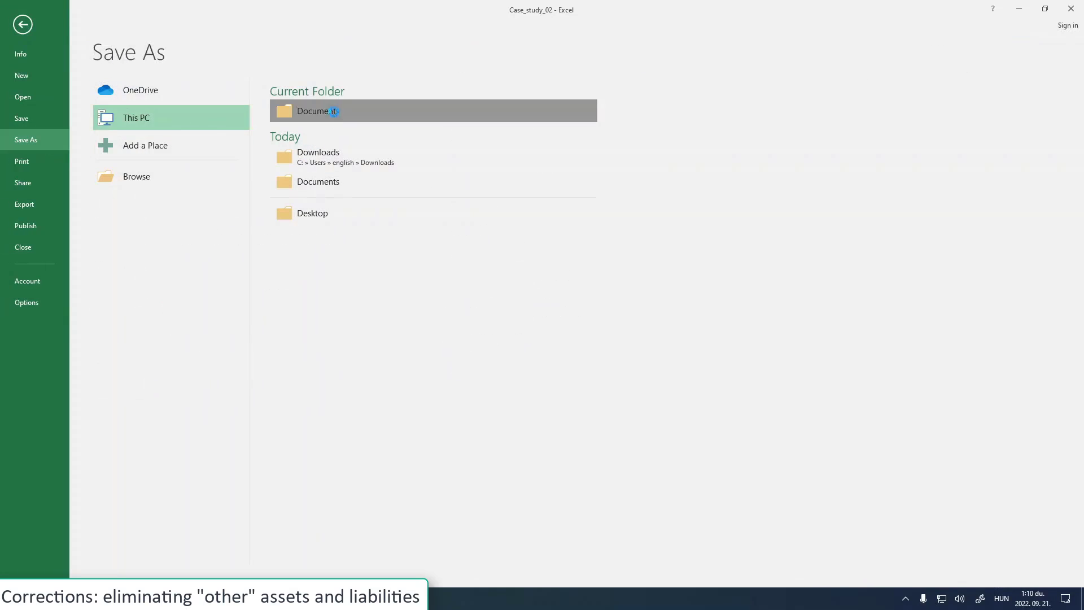
{"action": "left_click", "coordinate": [136, 225]}
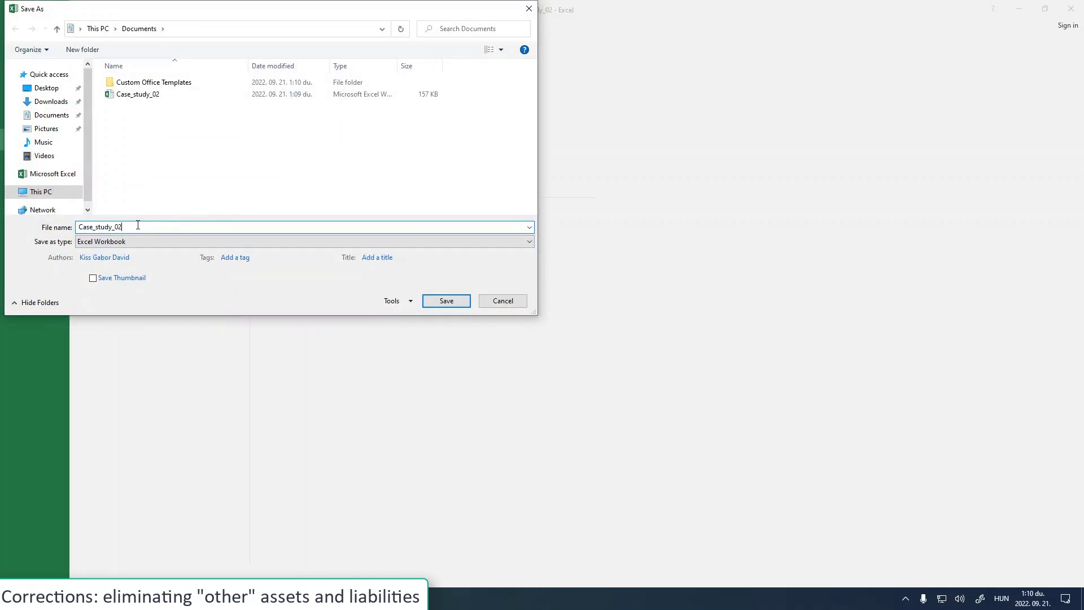
{"action": "type", "text": "_baseline"}
{"action": "key", "text": "Return"}
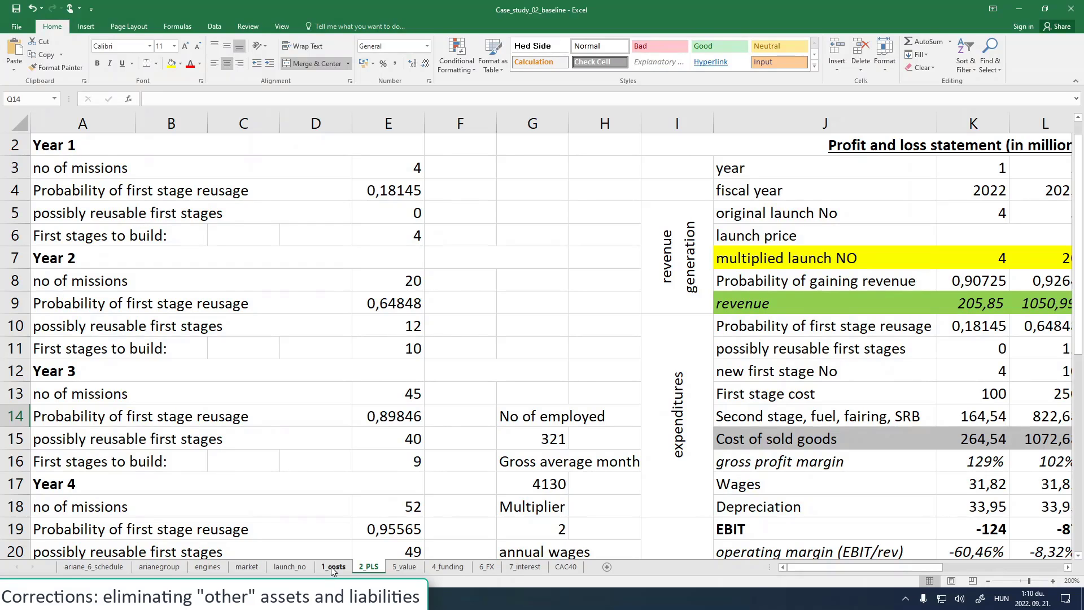
- Examine the sample launch vehicle's components, prices and failure probabilities on the 1_costs sheet
{"action": "left_click", "coordinate": [290, 567]}
{"action": "left_click", "coordinate": [333, 567]}
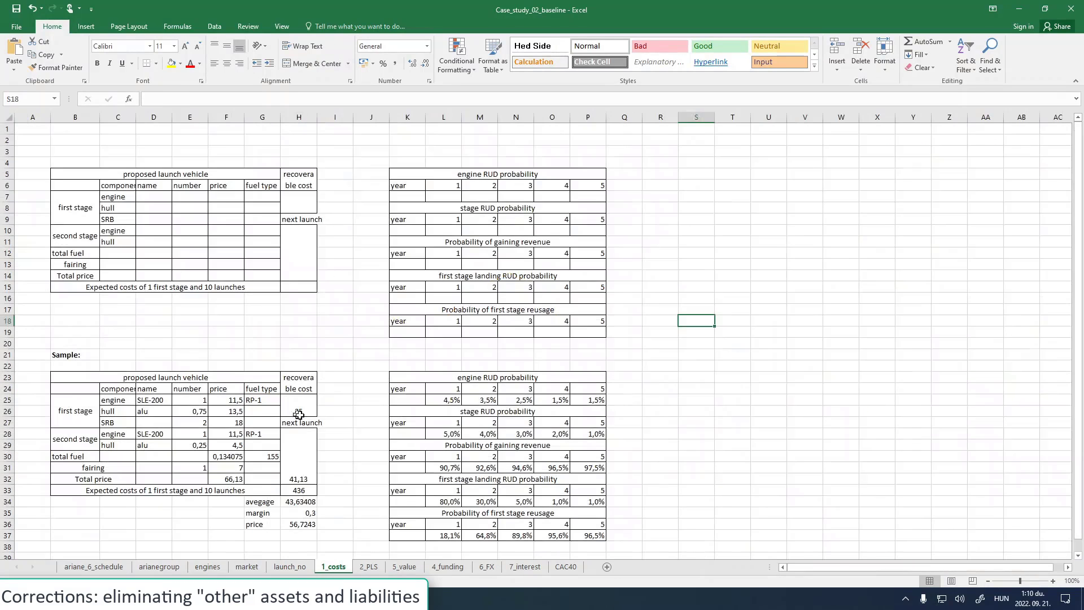
{"action": "left_click", "coordinate": [166, 400]}
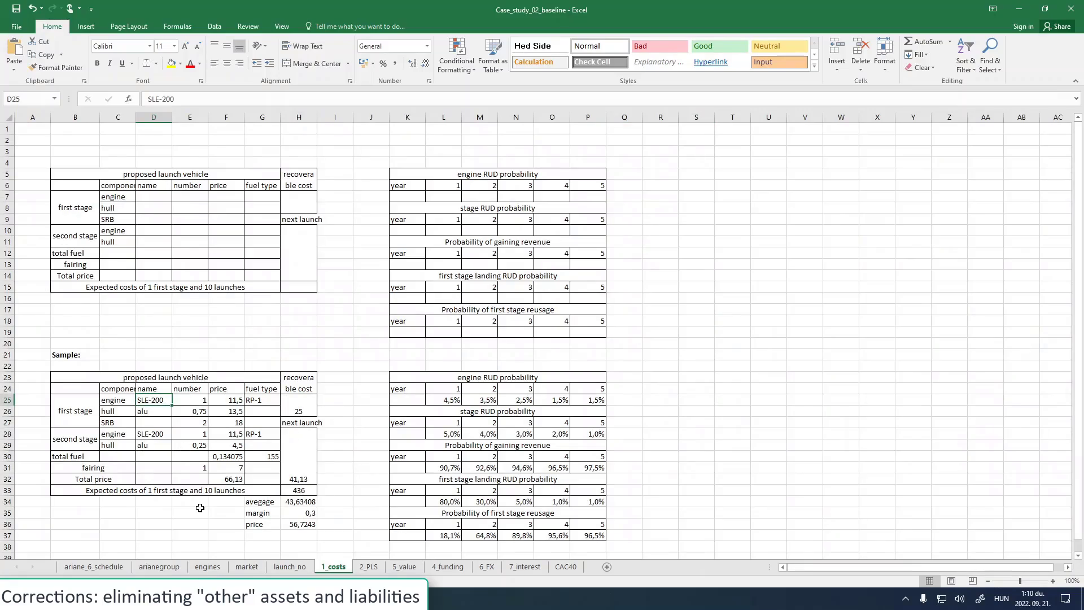
{"action": "scroll", "coordinate": [535, 397], "scroll_direction": "up", "scroll_amount": 4, "text": "ctrl"}
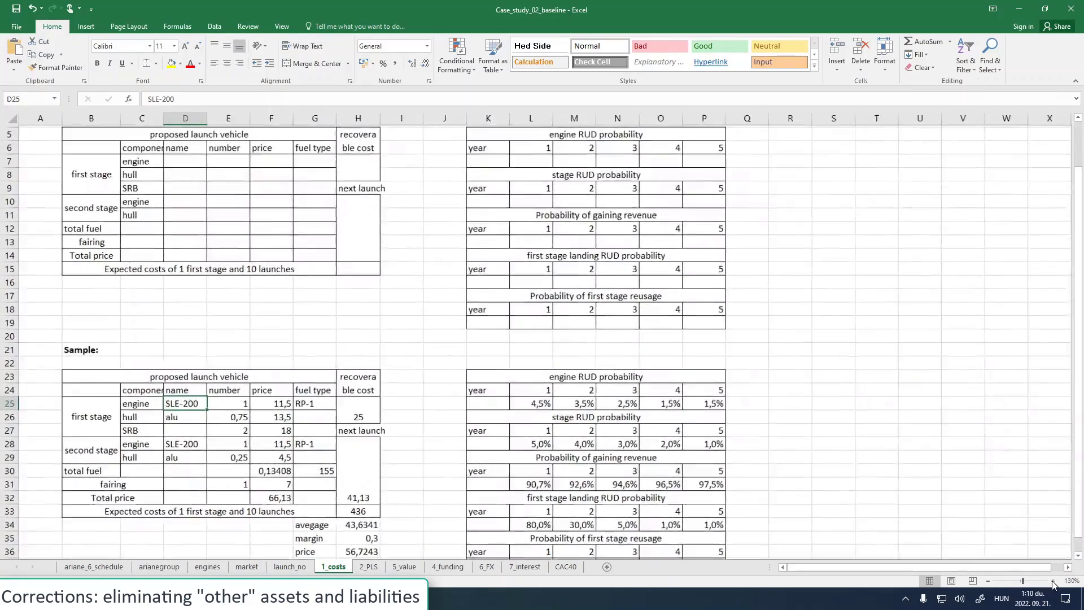
{"action": "scroll", "coordinate": [535, 397], "scroll_direction": "down", "scroll_amount": 2}
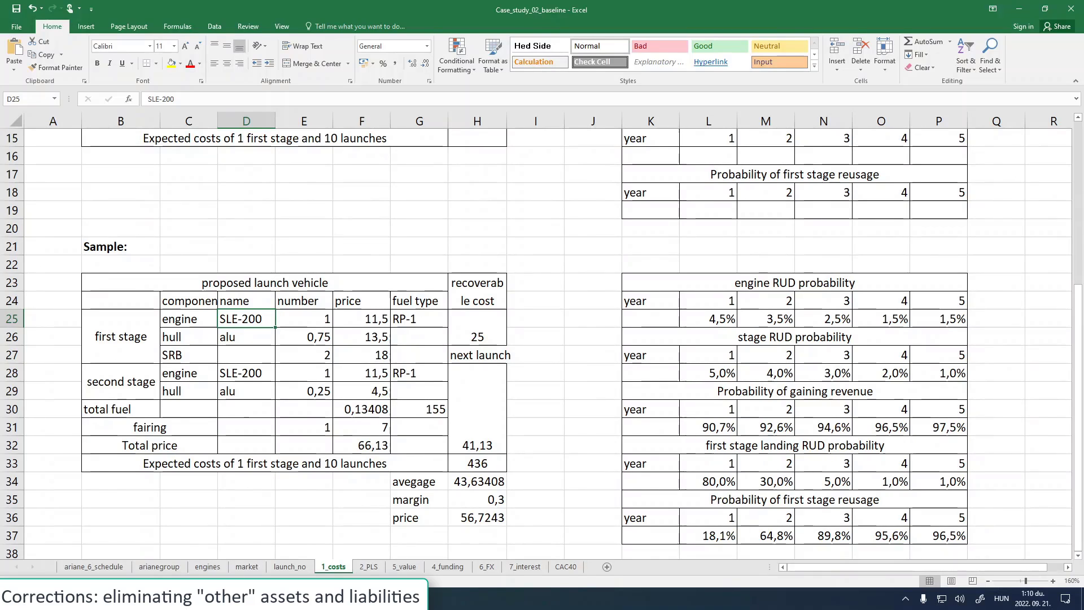
- Switch to the browser and go back from the Q&A forum to the International Financial Management course page
{"action": "left_click", "coordinate": [204, 599]}
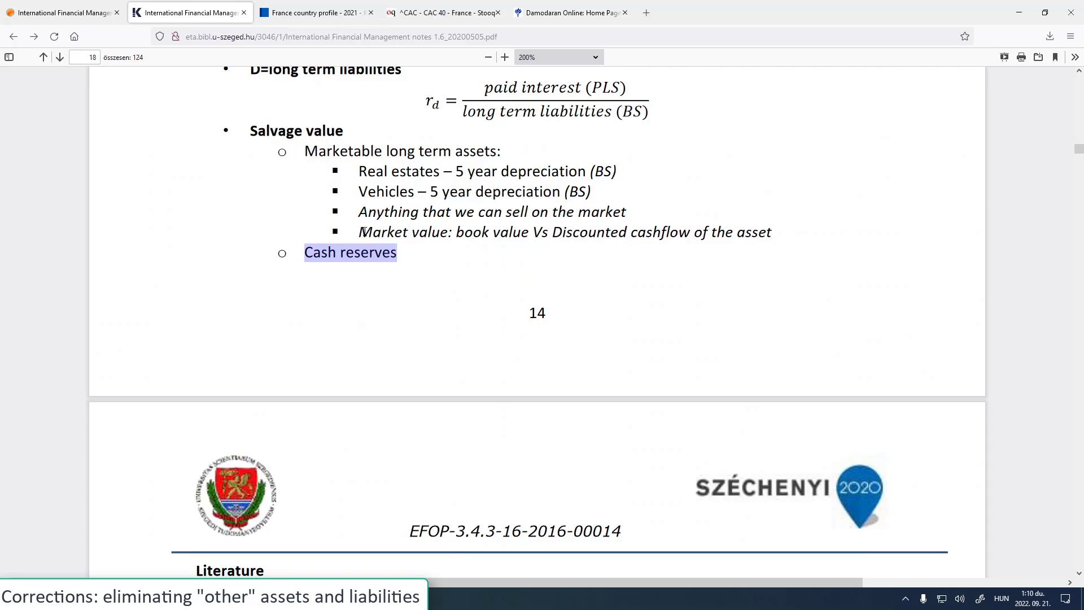
{"action": "scroll", "coordinate": [365, 232], "scroll_direction": "up", "scroll_amount": 3}
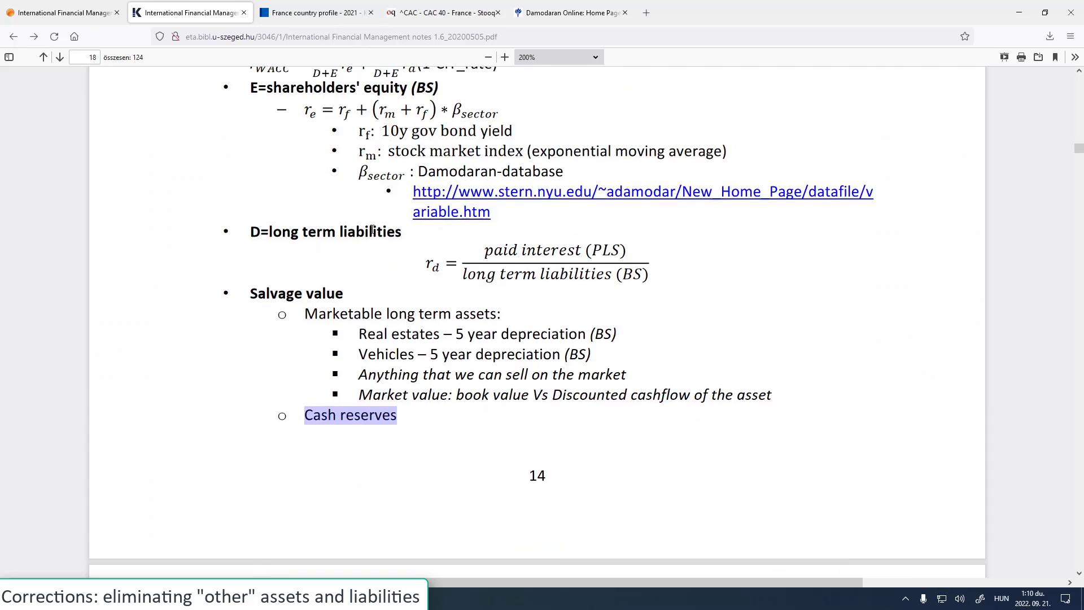
{"action": "left_click", "coordinate": [78, 15]}
{"action": "scroll", "coordinate": [164, 423], "scroll_direction": "up", "scroll_amount": 1}
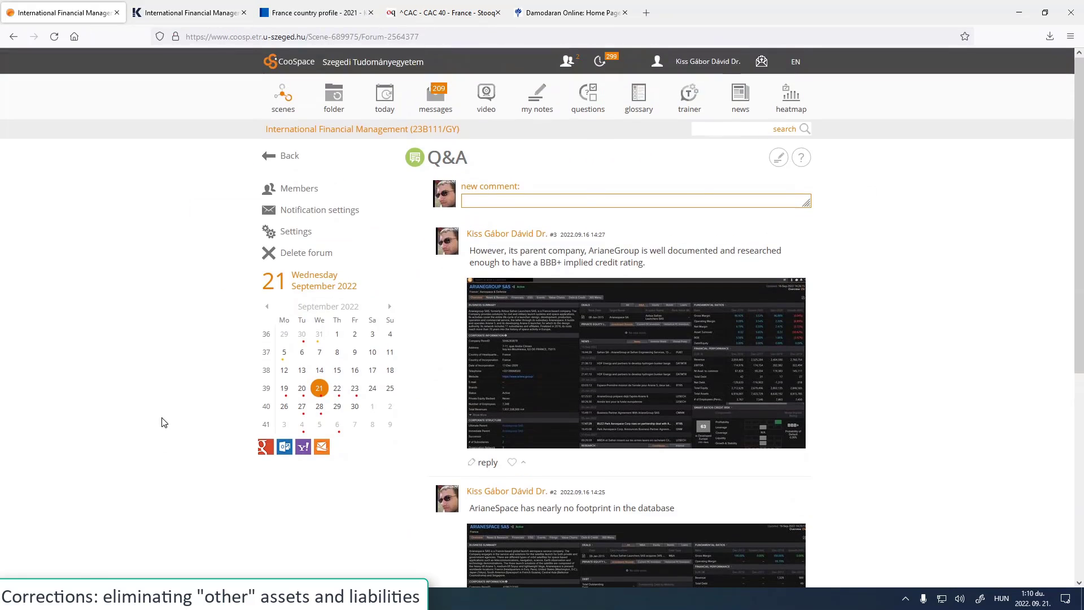
{"action": "left_click", "coordinate": [288, 156]}
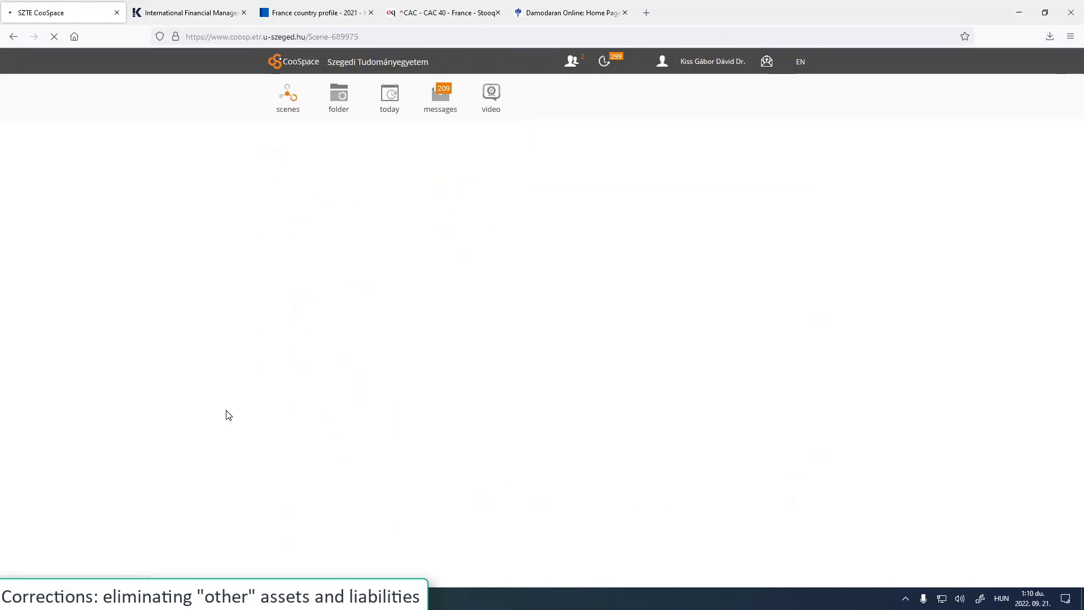
{"action": "scroll", "coordinate": [219, 433], "scroll_direction": "down", "scroll_amount": 2}
- Close the totalbetaEurope workbook without saving its changes and return to Case_study_02_baseline
{"action": "left_click", "coordinate": [152, 598]}
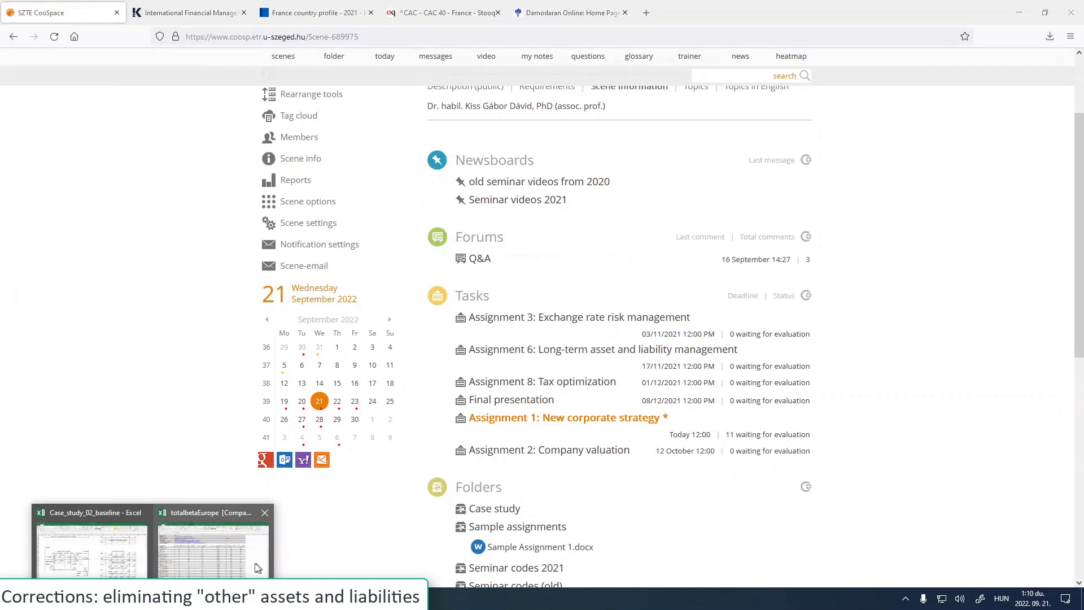
{"action": "left_click", "coordinate": [264, 512]}
{"action": "left_click", "coordinate": [127, 560]}
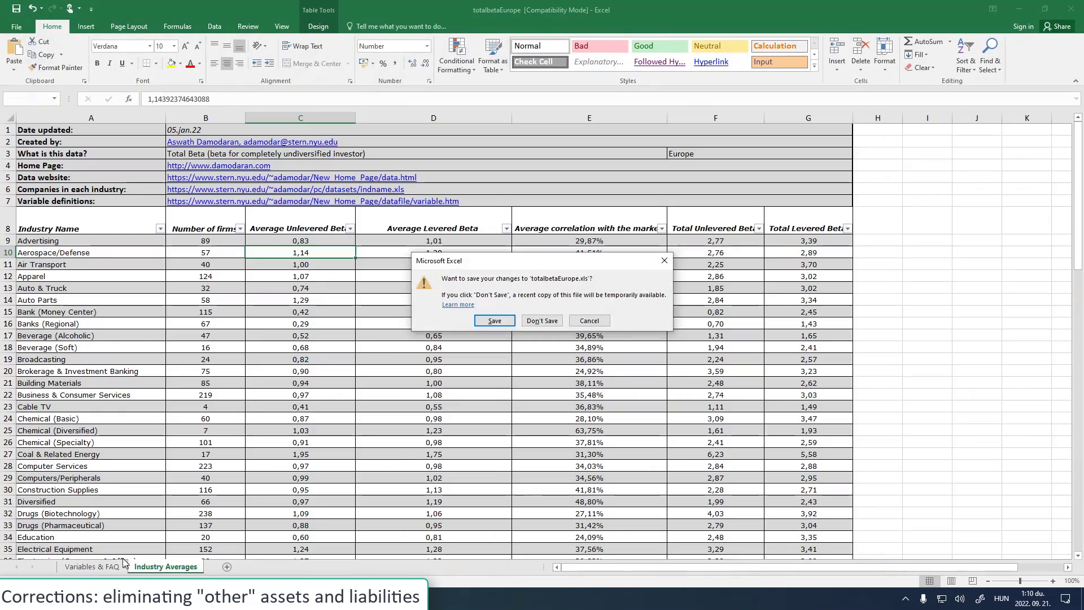
{"action": "left_click", "coordinate": [542, 320]}
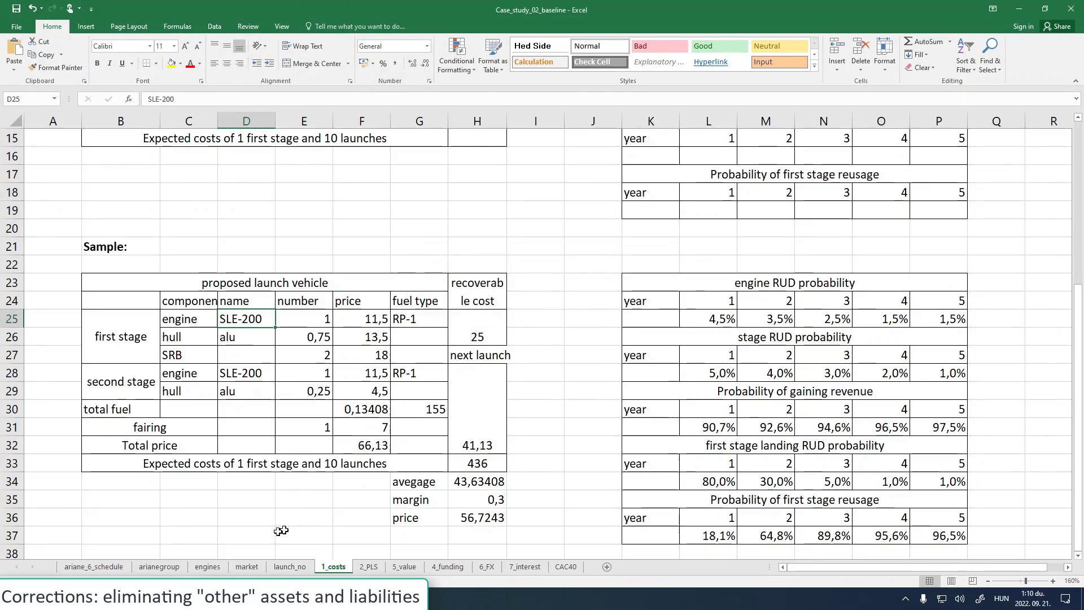
- Check the estimated fundamental value section on the 5_value sheet and the discounted salvage value formula in G30
{"action": "left_click", "coordinate": [253, 598]}
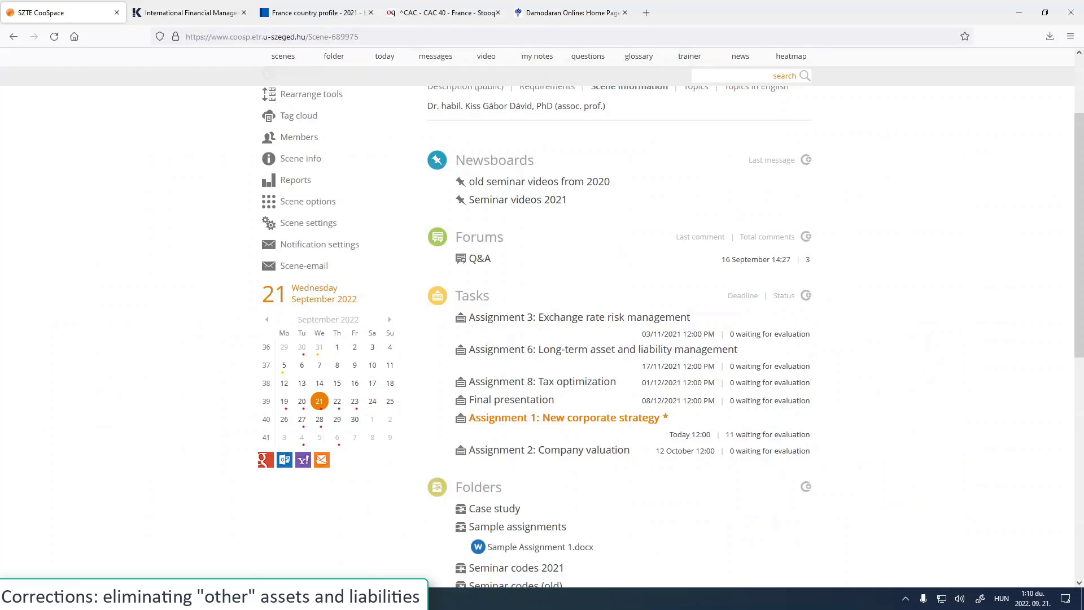
{"action": "key", "text": "alt+Tab"}
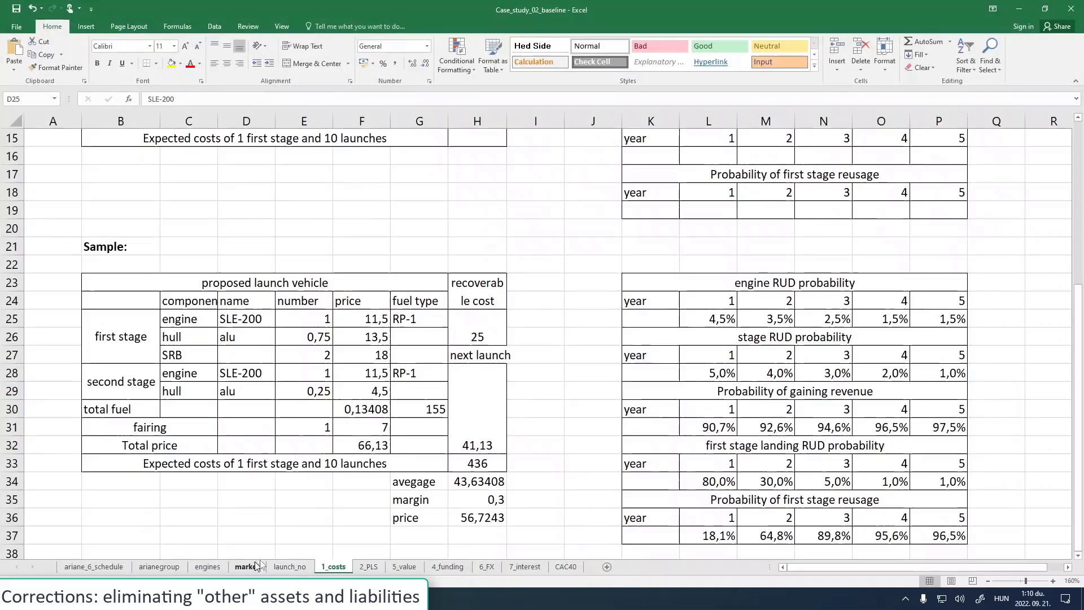
{"action": "left_click", "coordinate": [404, 567]}
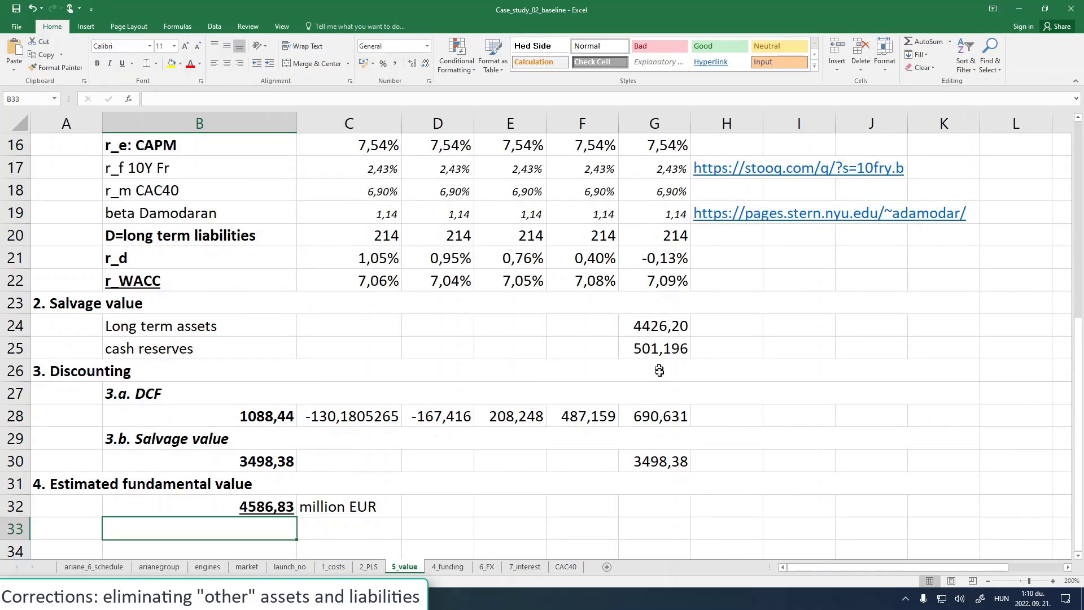
{"action": "left_click", "coordinate": [653, 460]}
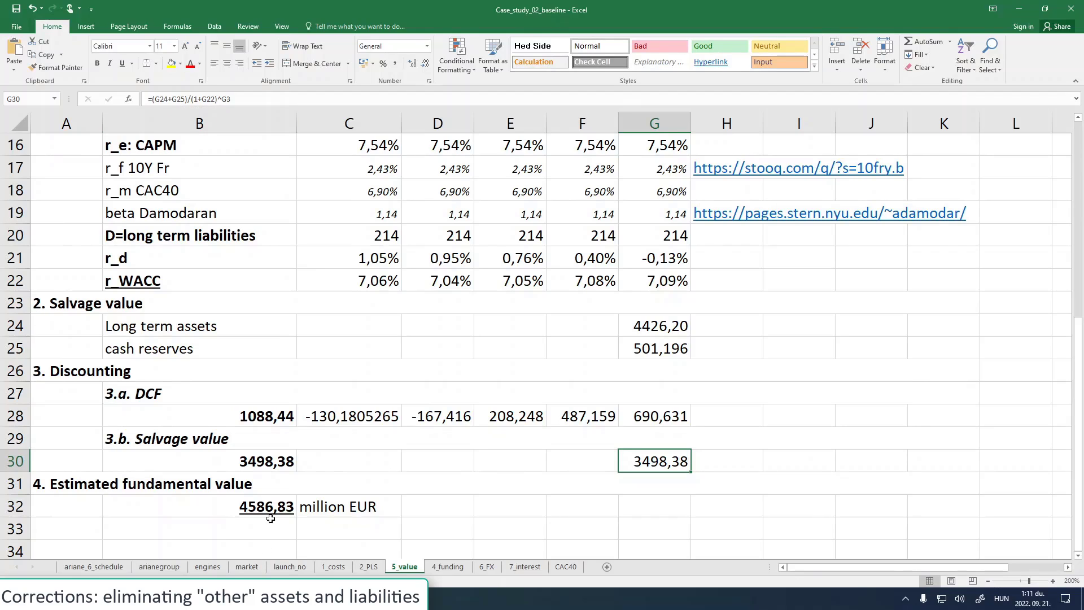
- Open Case Study.pdf from the Case study folder of the course page in the browser
{"action": "key", "text": "alt+Tab"}
{"action": "scroll", "coordinate": [418, 479], "scroll_direction": "down", "scroll_amount": 3}
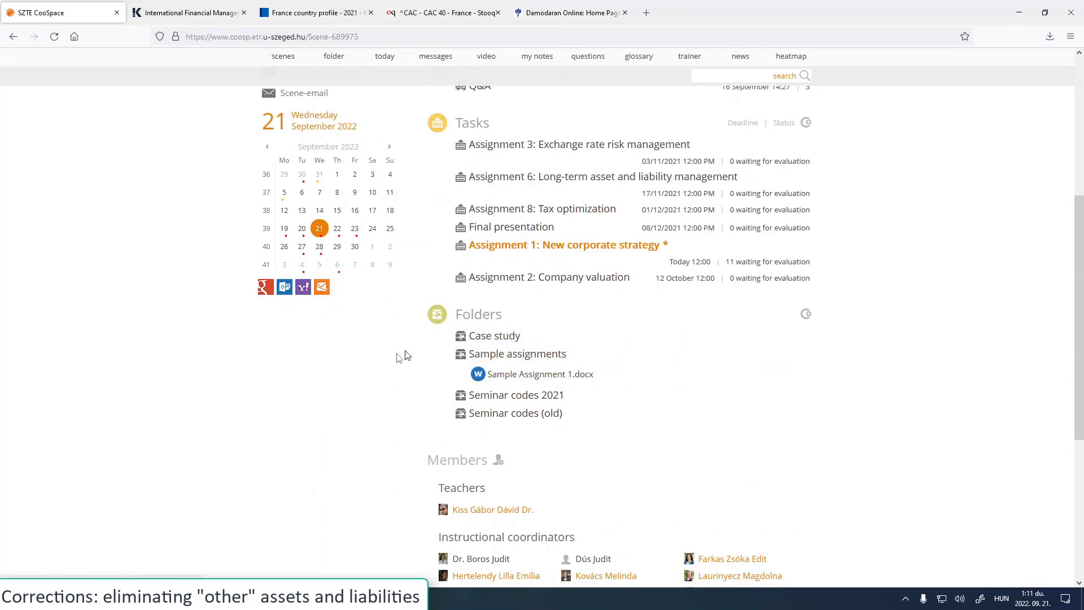
{"action": "left_click", "coordinate": [498, 336]}
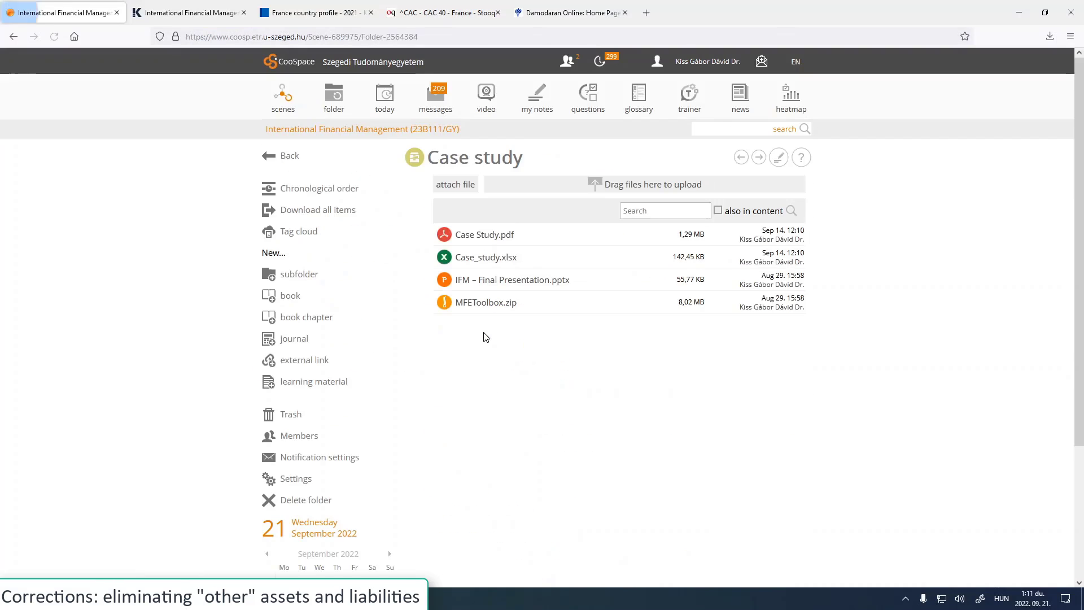
{"action": "left_click", "coordinate": [492, 238]}
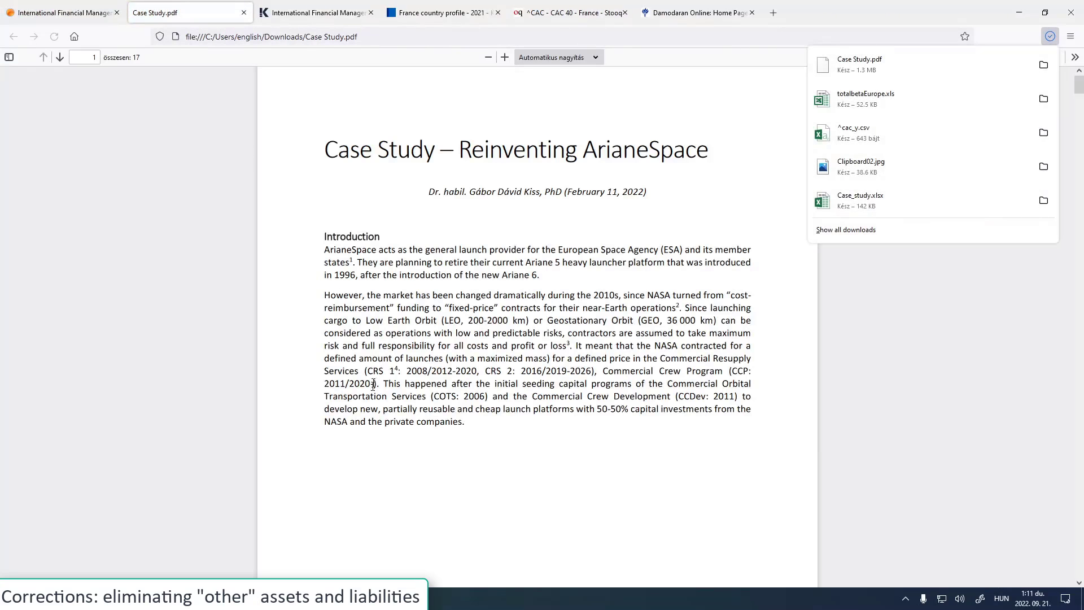
{"action": "left_click", "coordinate": [1048, 40]}
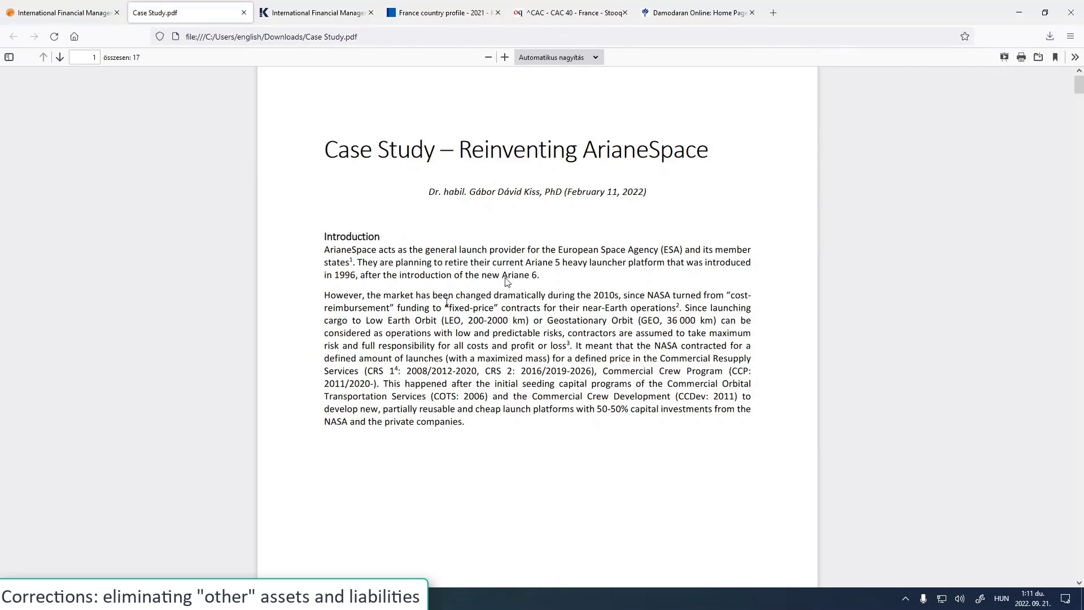
- Find Table 4, Engine parameters in the case study, on page 10 and read it enlarged to 220%
{"action": "scroll", "coordinate": [385, 355], "scroll_direction": "down", "scroll_amount": 10}
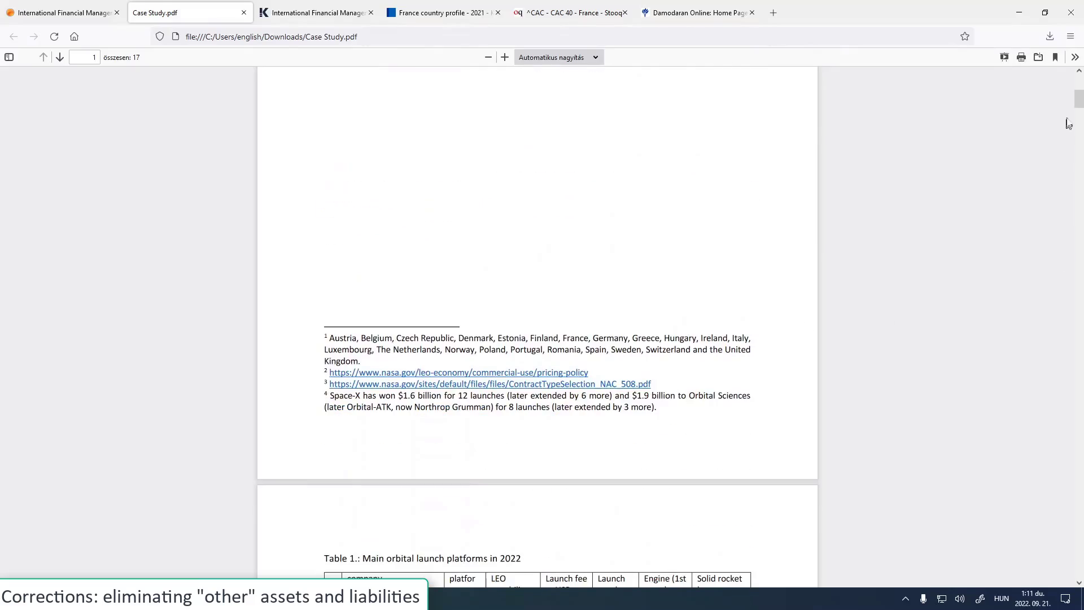
{"action": "left_click_drag", "start_coordinate": [1079, 102], "coordinate": [1069, 361]}
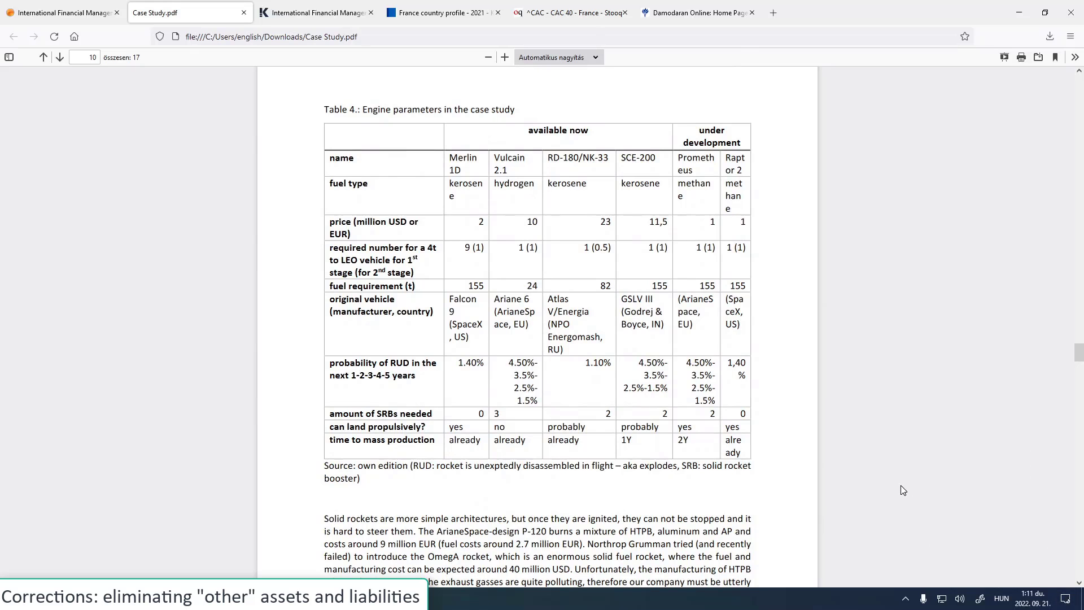
{"action": "key", "text": "ctrl+plus"}
{"action": "key", "text": "ctrl+plus"}
{"action": "key", "text": "ctrl+plus"}
{"action": "key", "text": "ctrl+plus"}
{"action": "key", "text": "ctrl+plus"}
{"action": "key", "text": "ctrl+plus"}
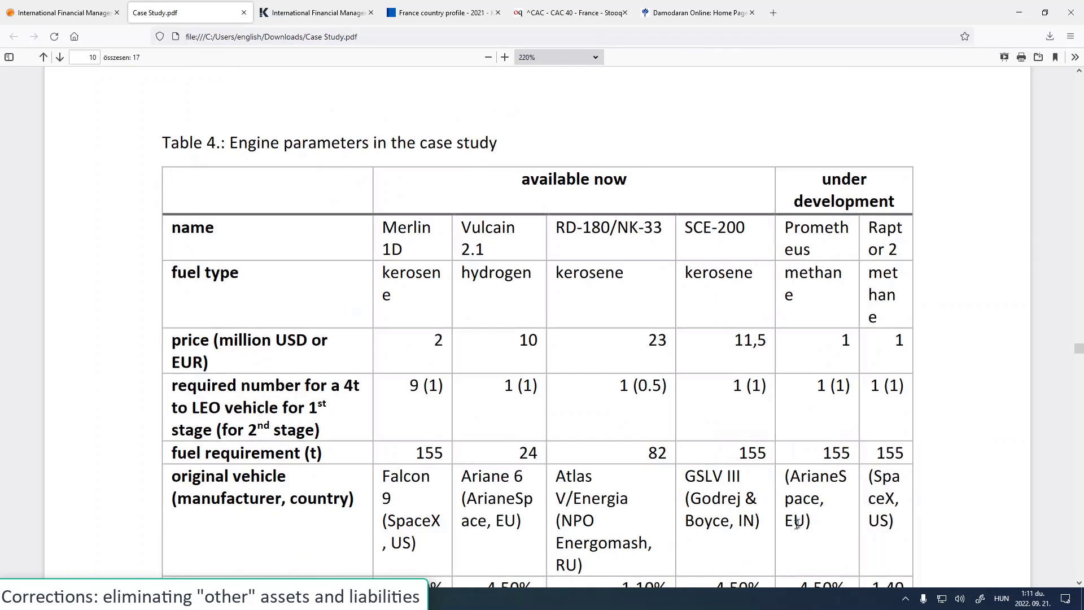
{"action": "scroll", "coordinate": [796, 524], "scroll_direction": "down", "scroll_amount": 4}
{"action": "scroll", "coordinate": [791, 517], "scroll_direction": "up", "scroll_amount": 3}
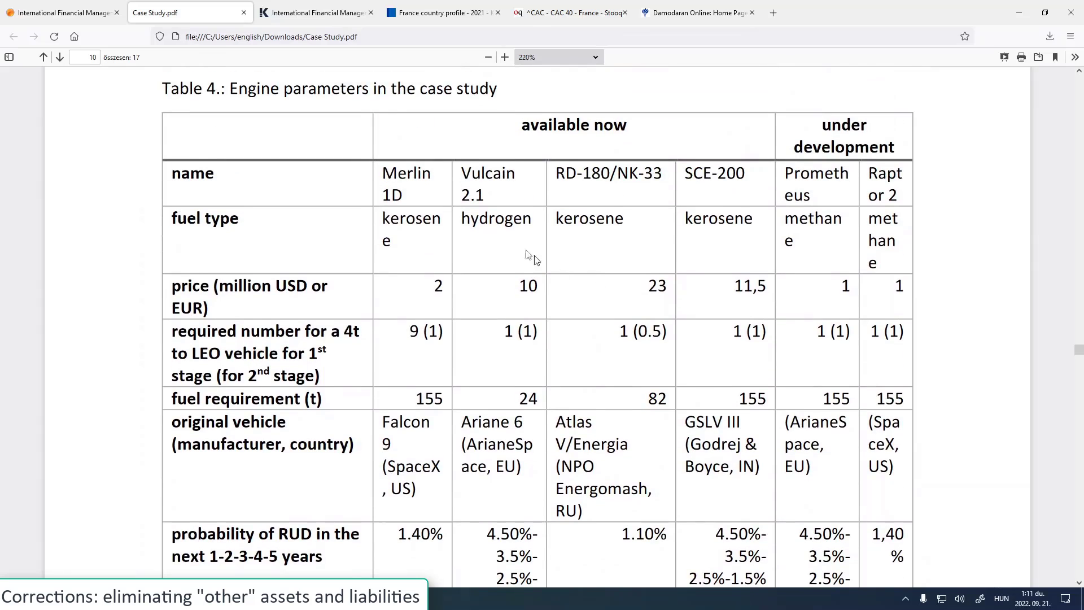
- Copy the engine name Vulcain 2.1 from Table 4 into the sample's first stage engine name, D25 on the 1_costs sheet
{"action": "left_click_drag", "start_coordinate": [464, 174], "coordinate": [492, 203]}
{"action": "key", "text": "ctrl+c"}
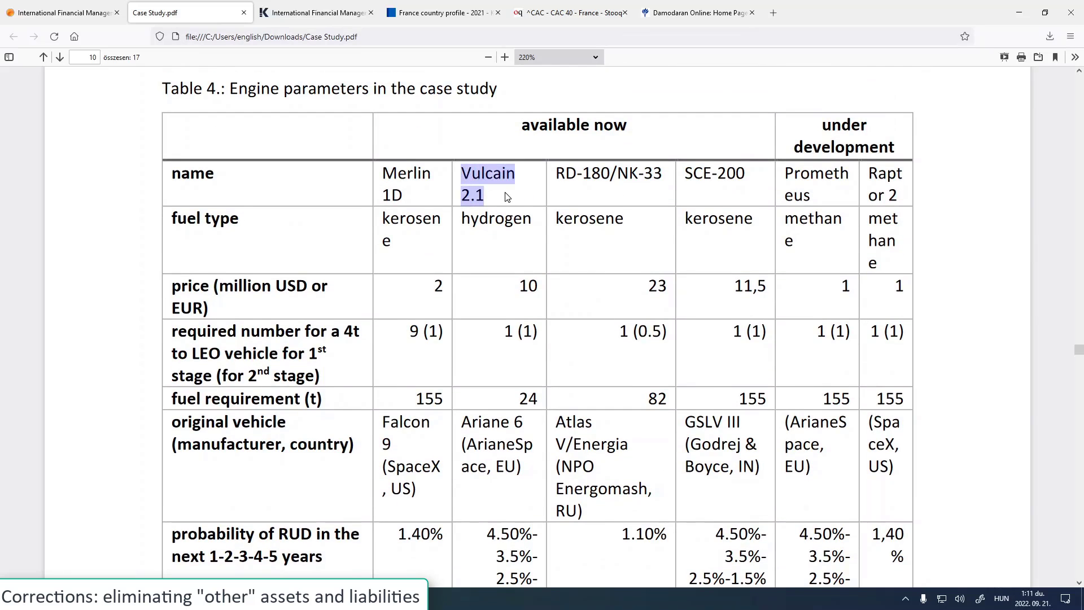
{"action": "key", "text": "alt+Tab"}
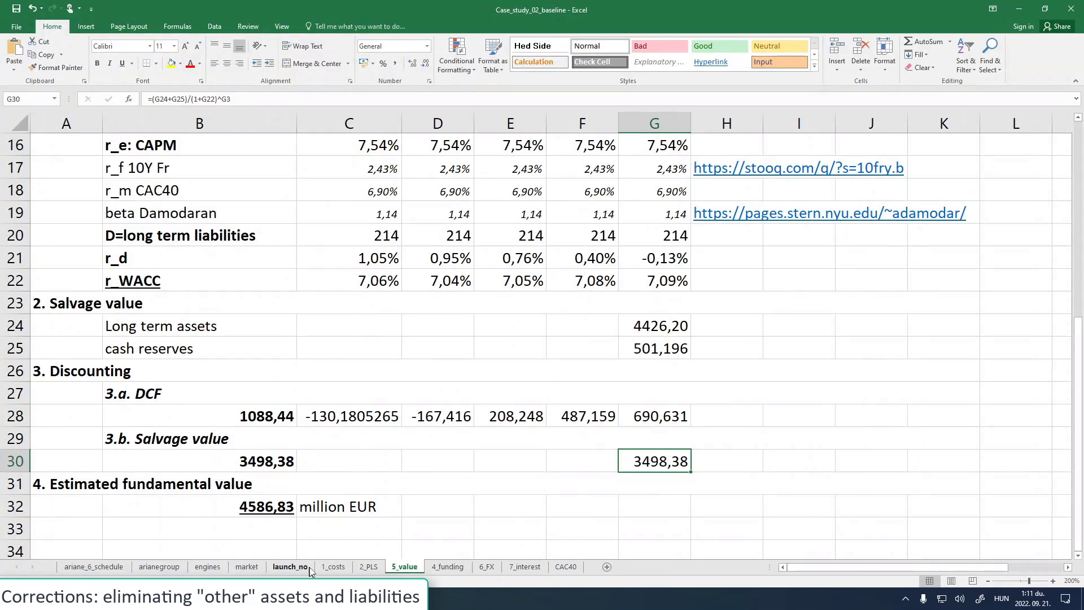
{"action": "left_click", "coordinate": [333, 566]}
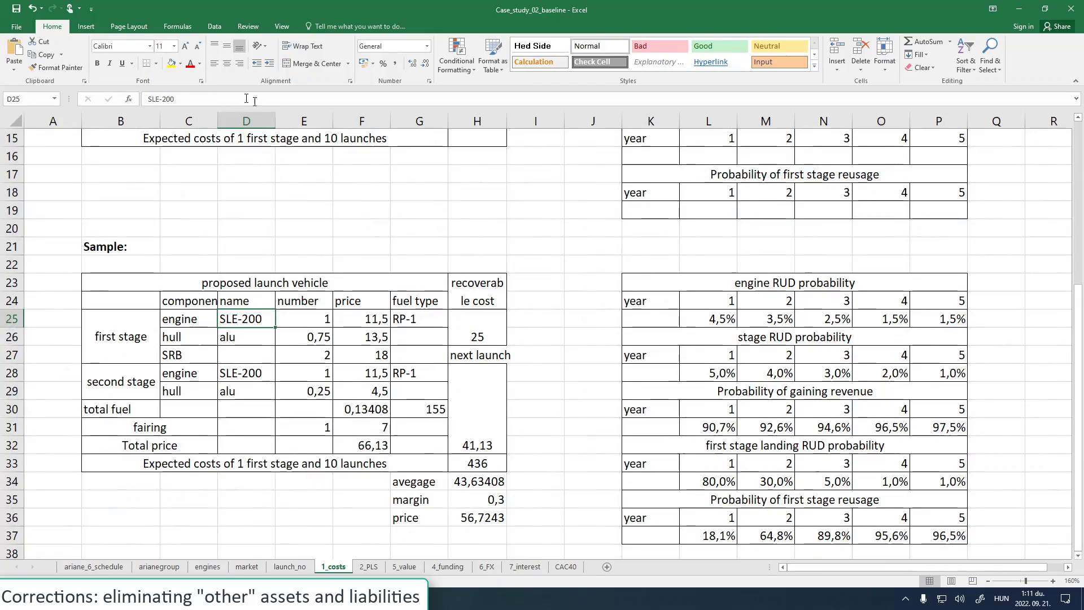
{"action": "triple_click", "coordinate": [154, 100]}
{"action": "type", "text": "2.1"}
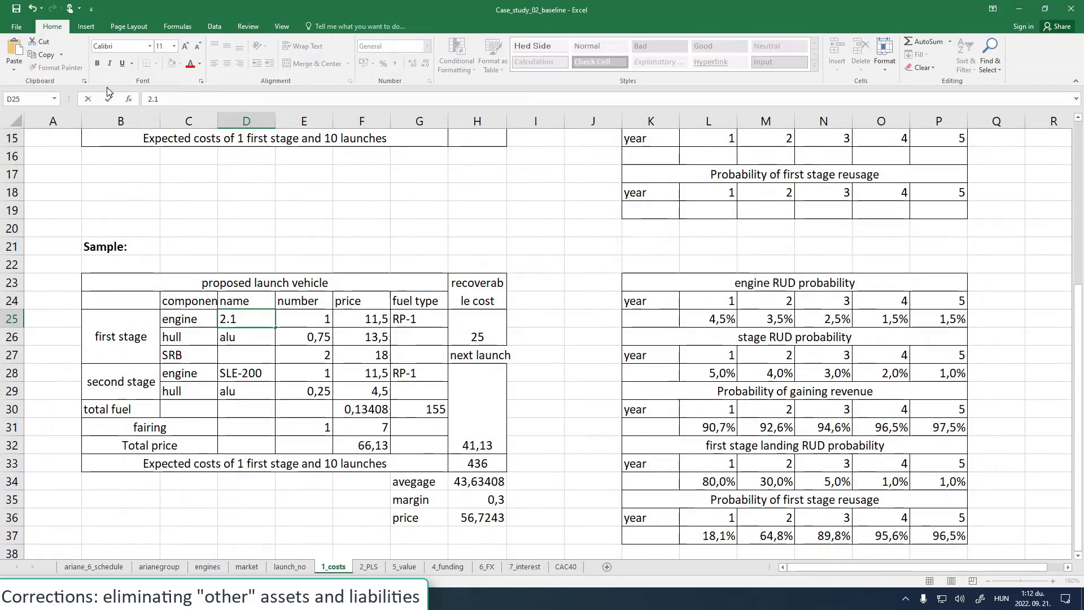
{"action": "key", "text": "Return"}
- Replace the second stage engine name in D28 with Vulcain 2.1
{"action": "key", "text": "Down"}
{"action": "key", "text": "Down"}
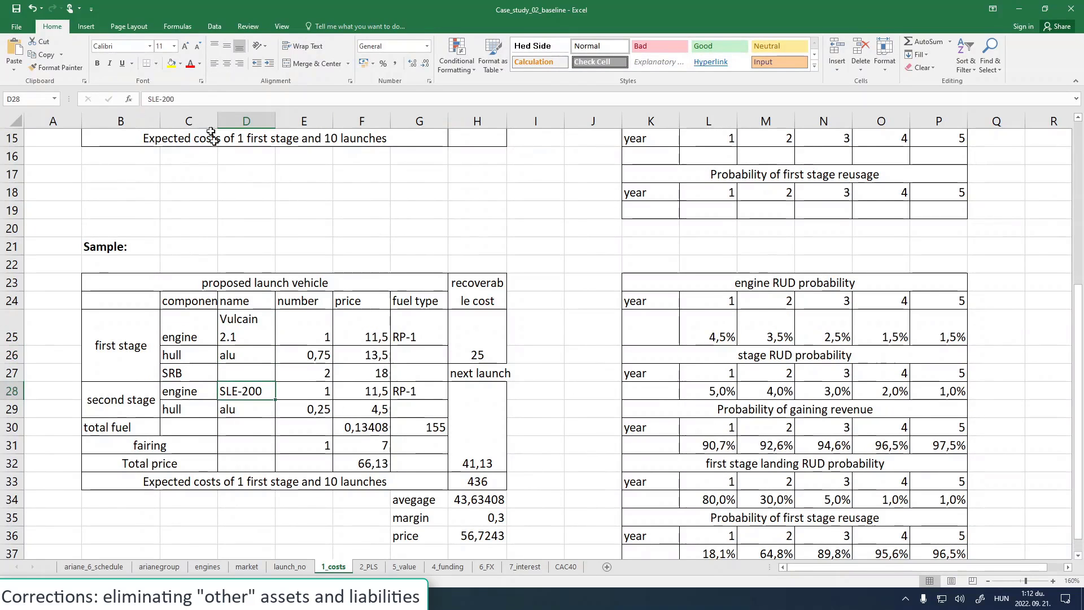
{"action": "left_click_drag", "start_coordinate": [180, 99], "coordinate": [92, 87]}
{"action": "key", "text": "ctrl+v"}
{"action": "key", "text": "Return"}
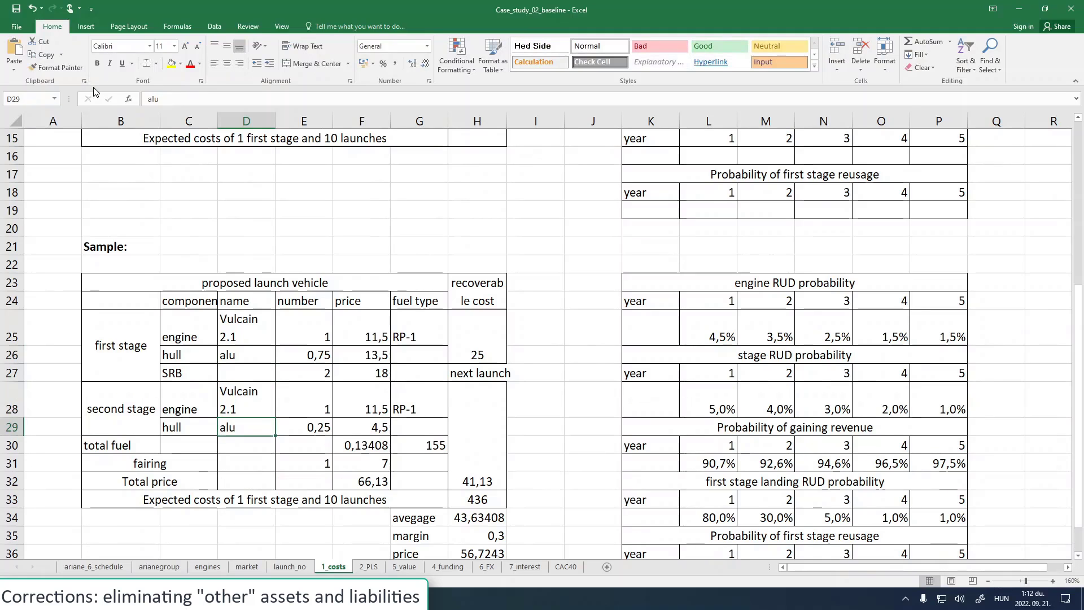
- Compare the required number of Vulcain 2.1 engines in Table 4 with the engine counts in E25 and E28
{"action": "key", "text": "alt+Tab"}
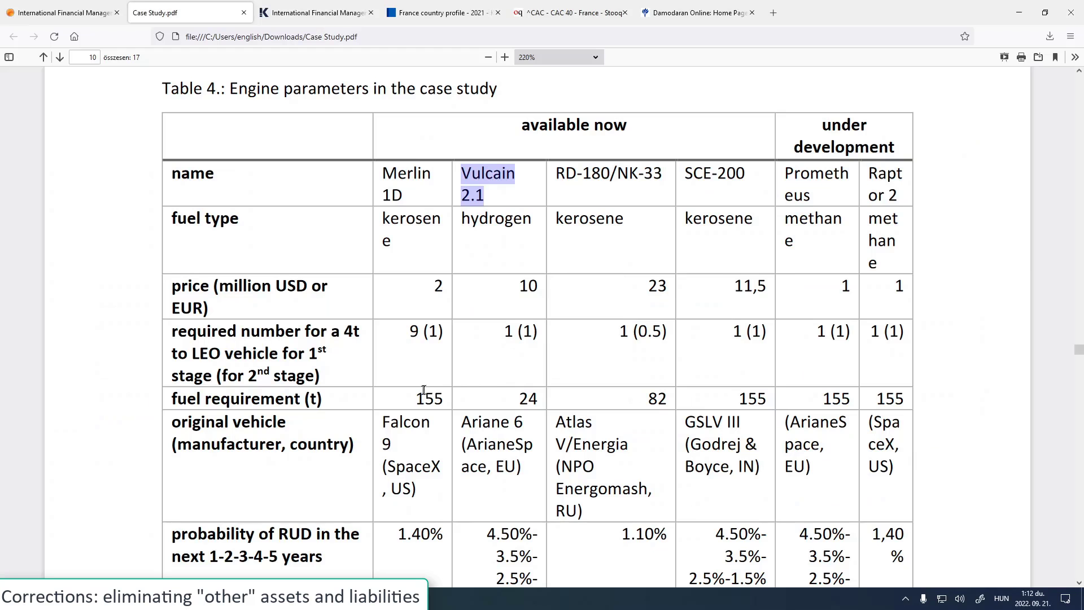
{"action": "left_click", "coordinate": [512, 332]}
{"action": "key", "text": "alt+Tab"}
{"action": "left_click", "coordinate": [298, 336]}
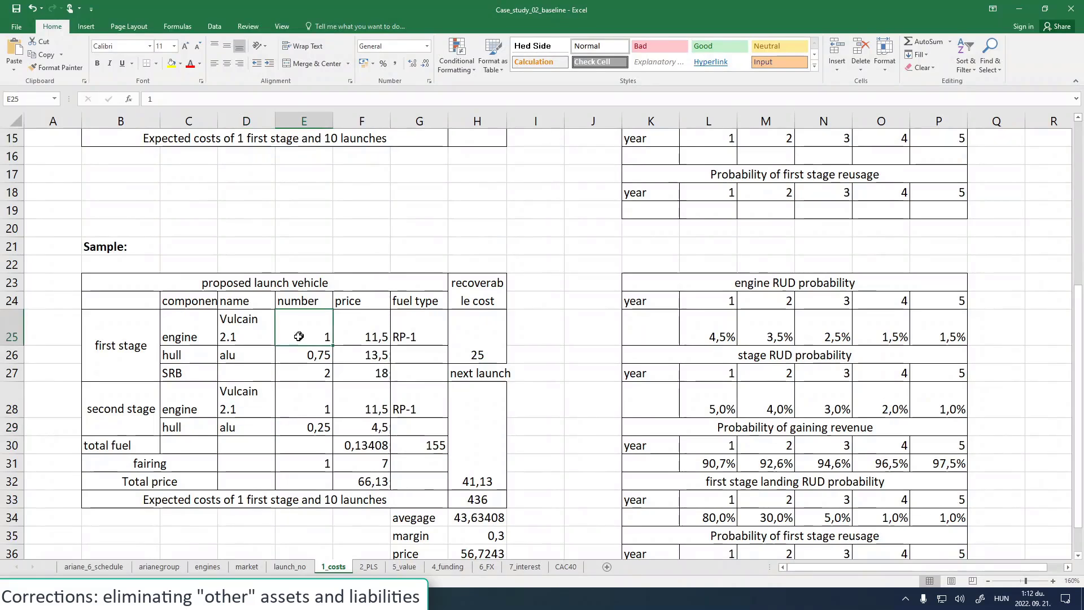
{"action": "left_click", "coordinate": [299, 409]}
- Look up the Vulcain 2.1 price in Table 4 and set both engine prices, F25 and F28, to 10
{"action": "left_click", "coordinate": [361, 331]}
{"action": "key", "text": "alt+Tab"}
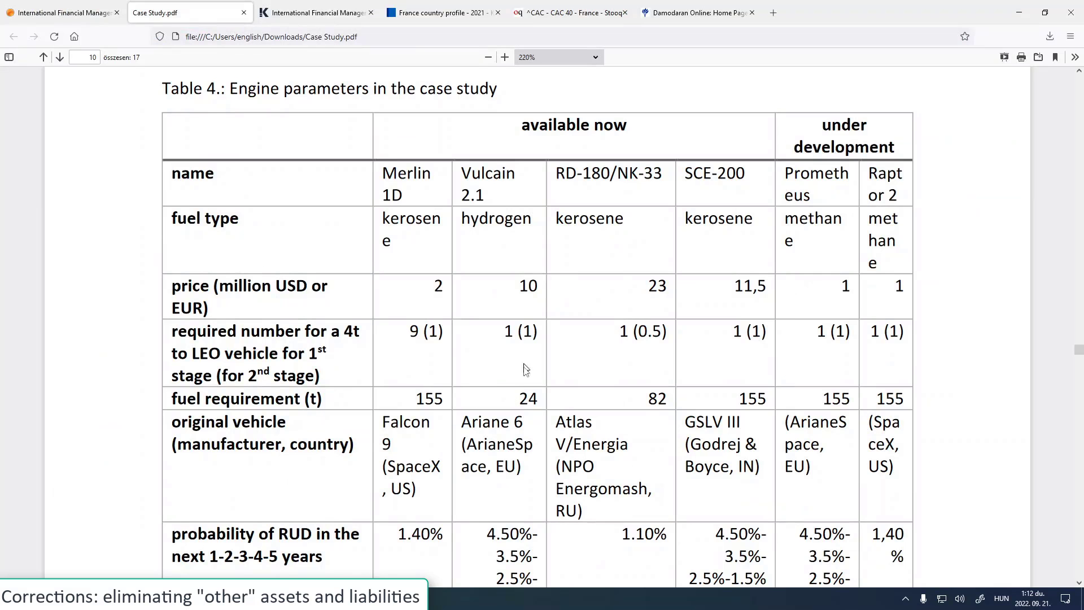
{"action": "double_click", "coordinate": [524, 284]}
{"action": "key", "text": "alt+Tab"}
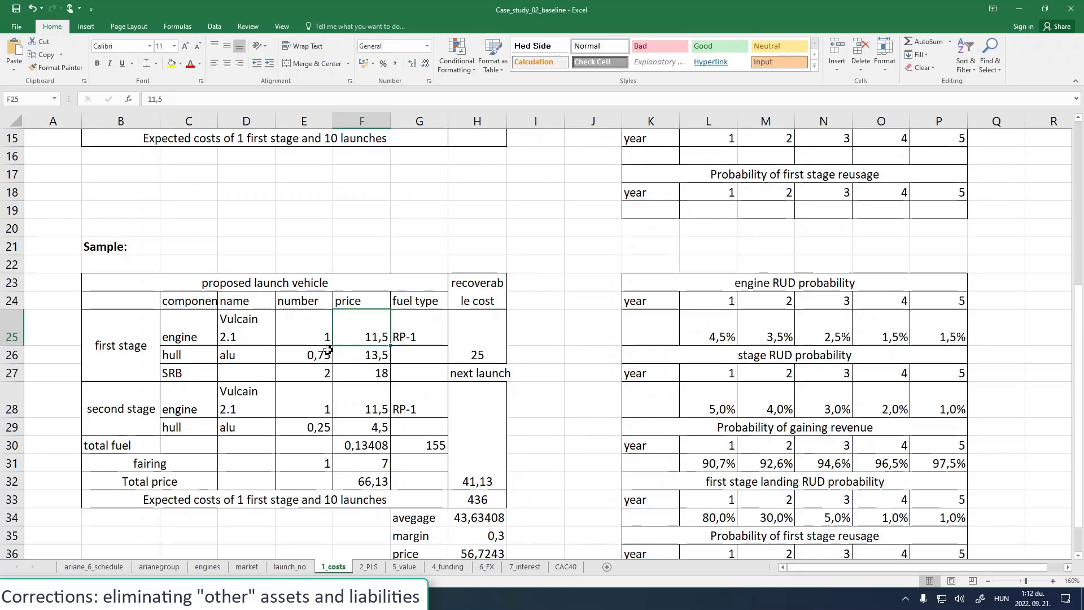
{"action": "type", "text": "10"}
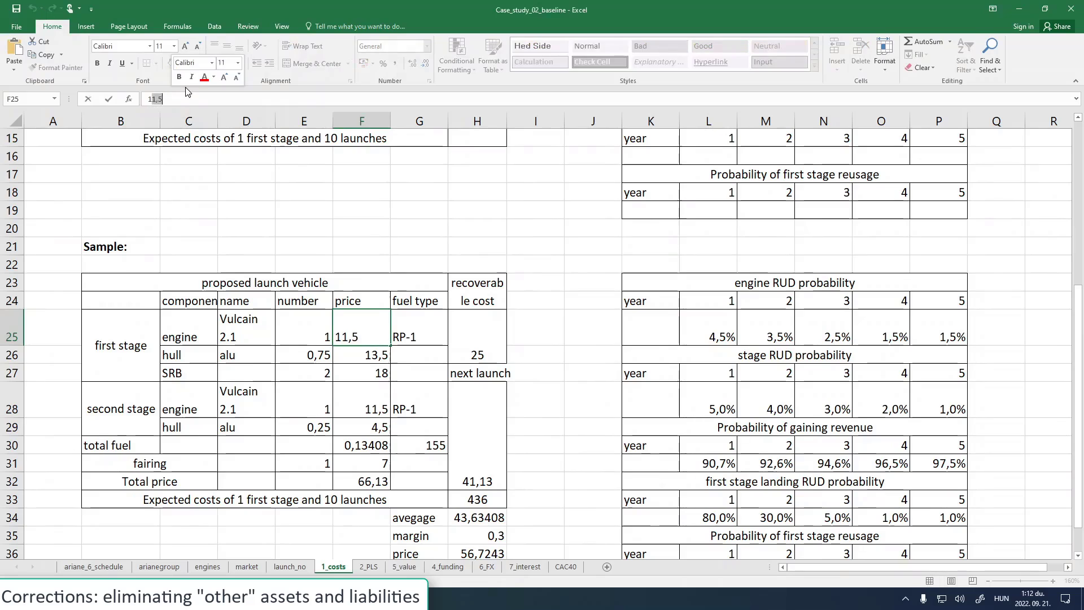
{"action": "key", "text": "Return"}
{"action": "key", "text": "Down"}
{"action": "key", "text": "Down"}
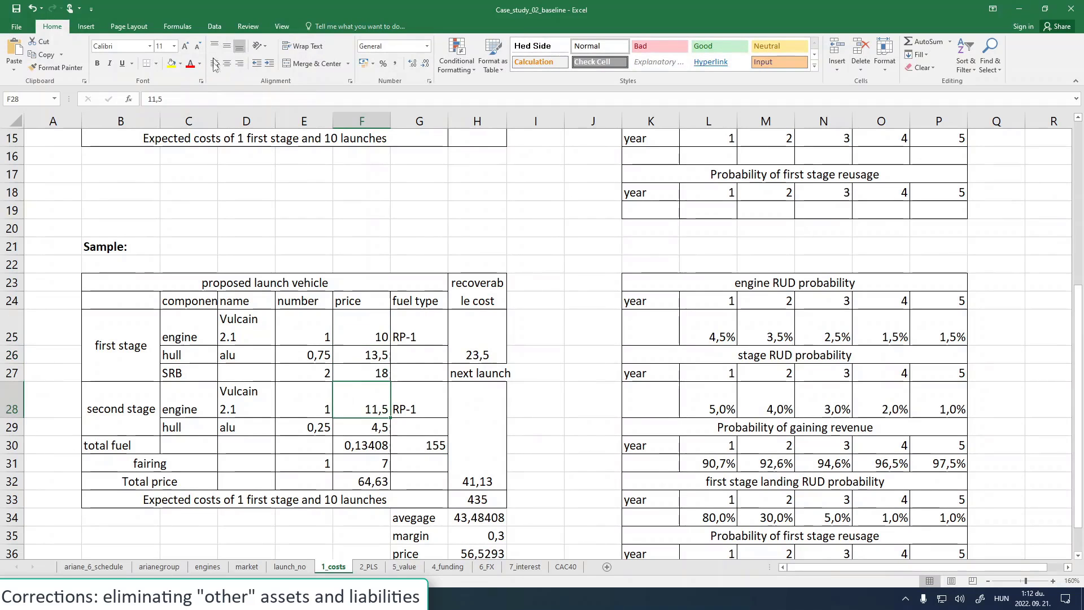
{"action": "type", "text": "10"}
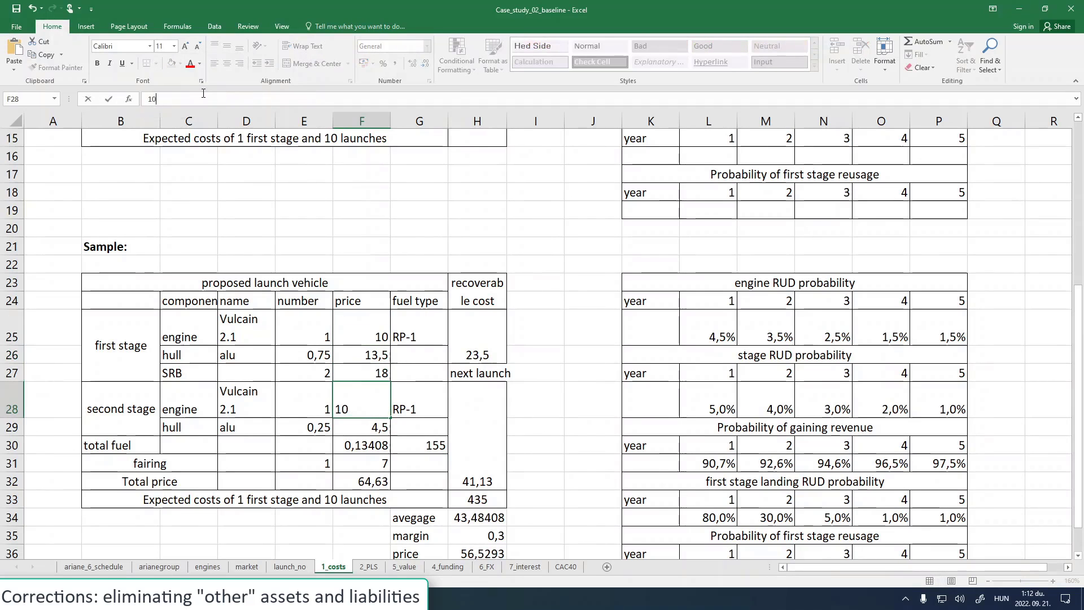
{"action": "key", "text": "Return"}
- Copy the Vulcain 2.1 fuel type, hydrogen, from Table 4 into both engine fuel type cells, G25 and G28
{"action": "left_click", "coordinate": [414, 333]}
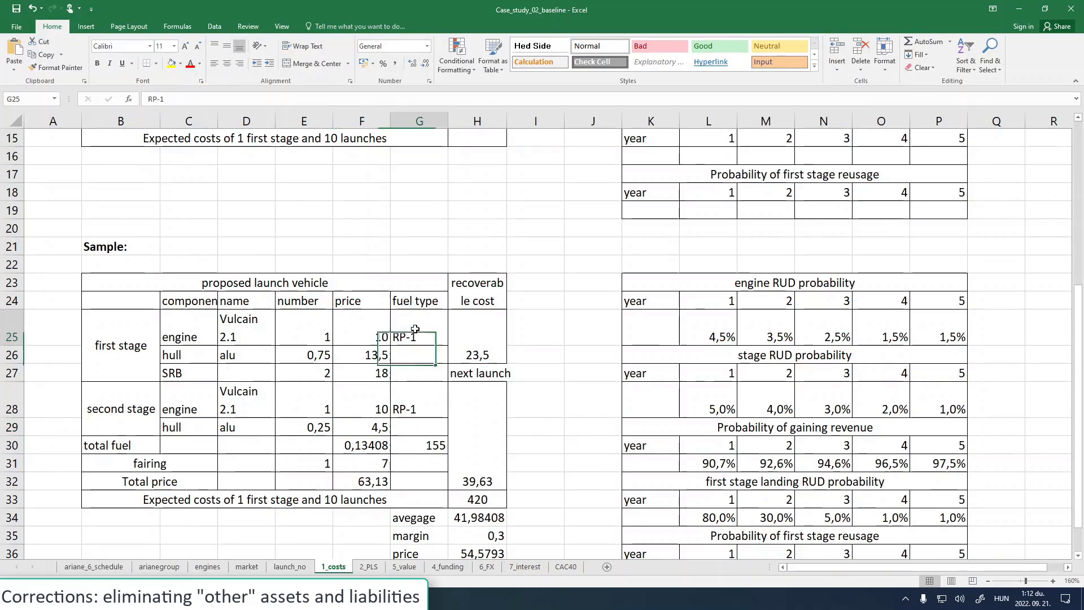
{"action": "key", "text": "alt+Tab"}
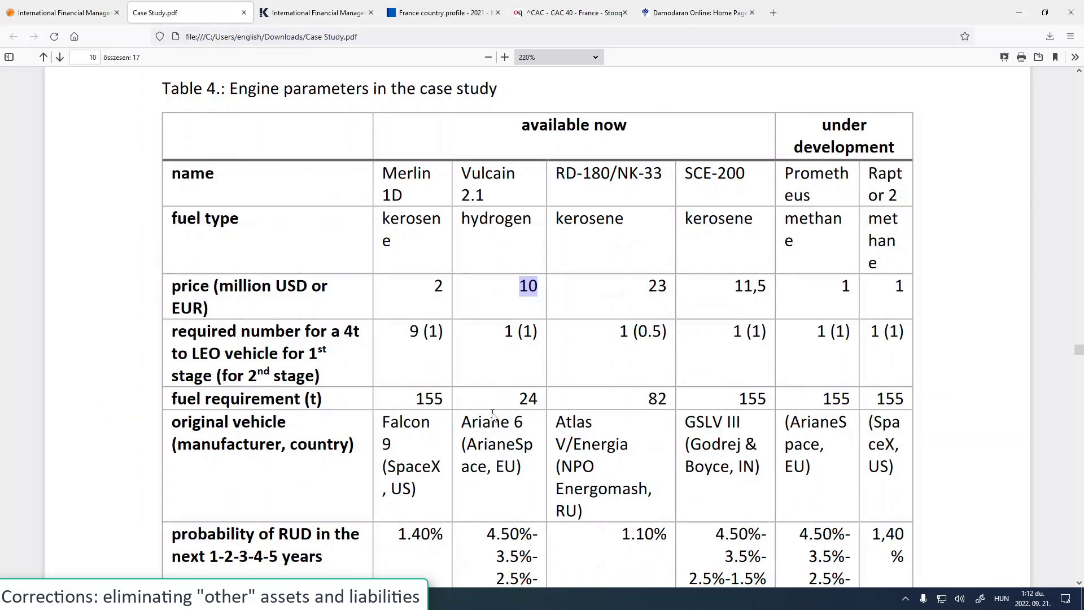
{"action": "left_click_drag", "start_coordinate": [456, 213], "coordinate": [530, 219]}
{"action": "key", "text": "ctrl+c"}
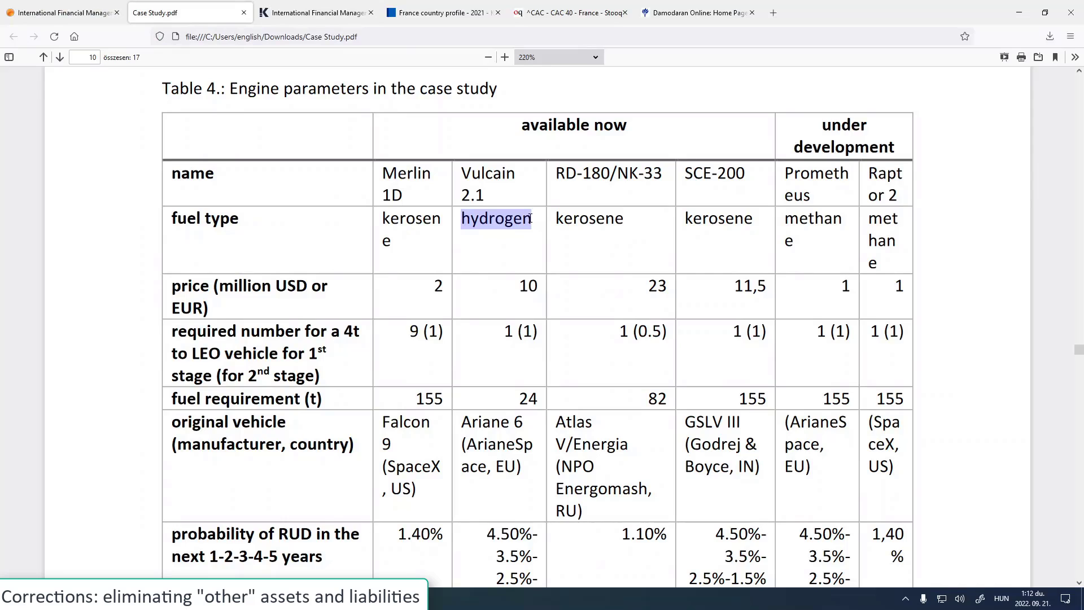
{"action": "key", "text": "alt+Tab"}
{"action": "left_click_drag", "start_coordinate": [170, 99], "coordinate": [135, 100]}
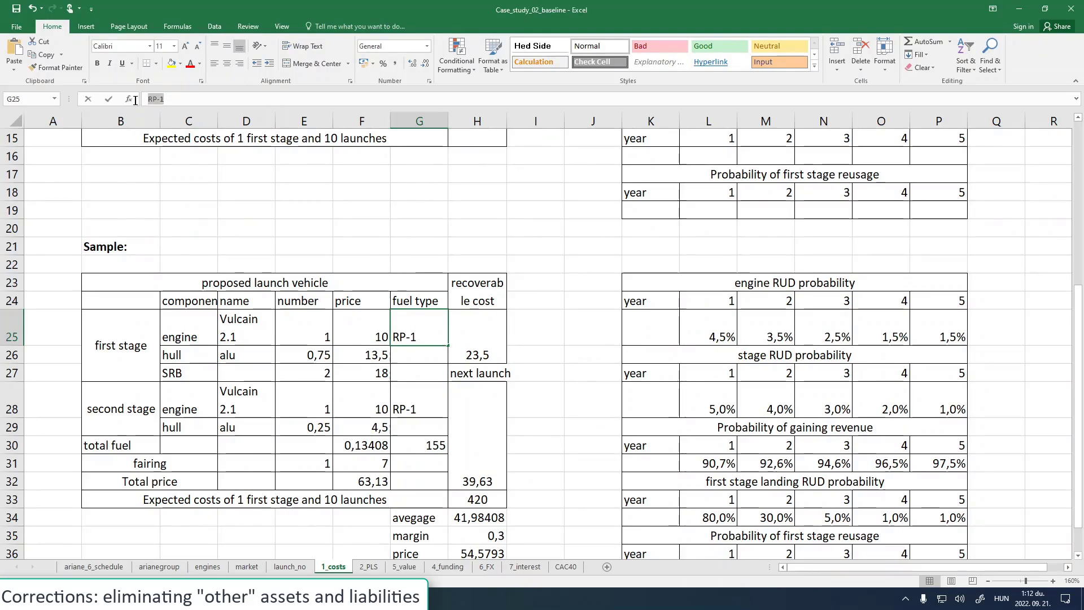
{"action": "key", "text": "ctrl+v"}
{"action": "key", "text": "Return"}
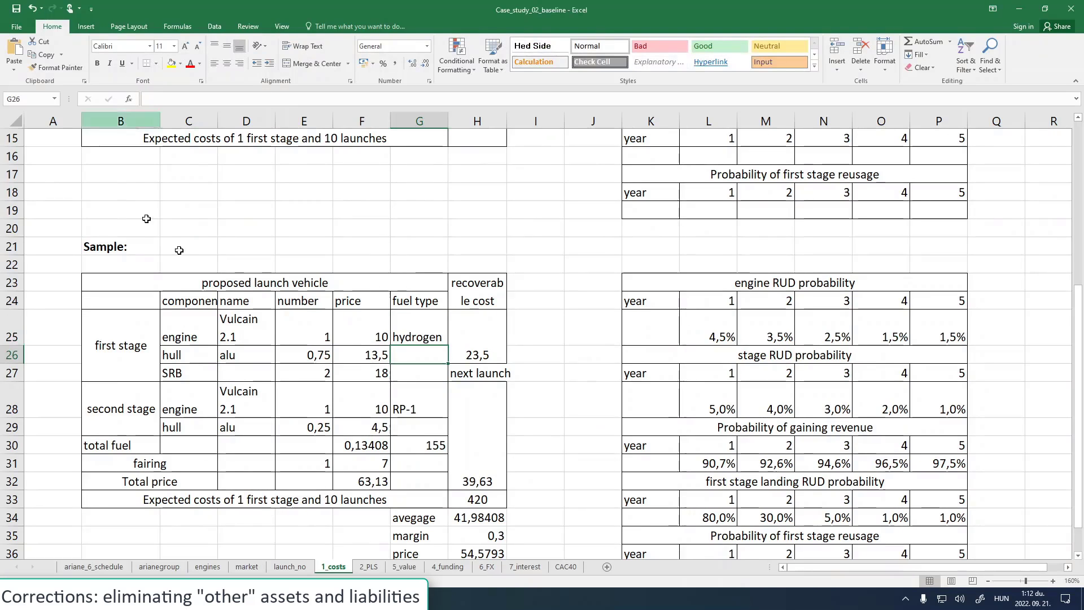
{"action": "left_click", "coordinate": [422, 394]}
{"action": "key", "text": "ctrl+v"}
{"action": "key", "text": "Return"}
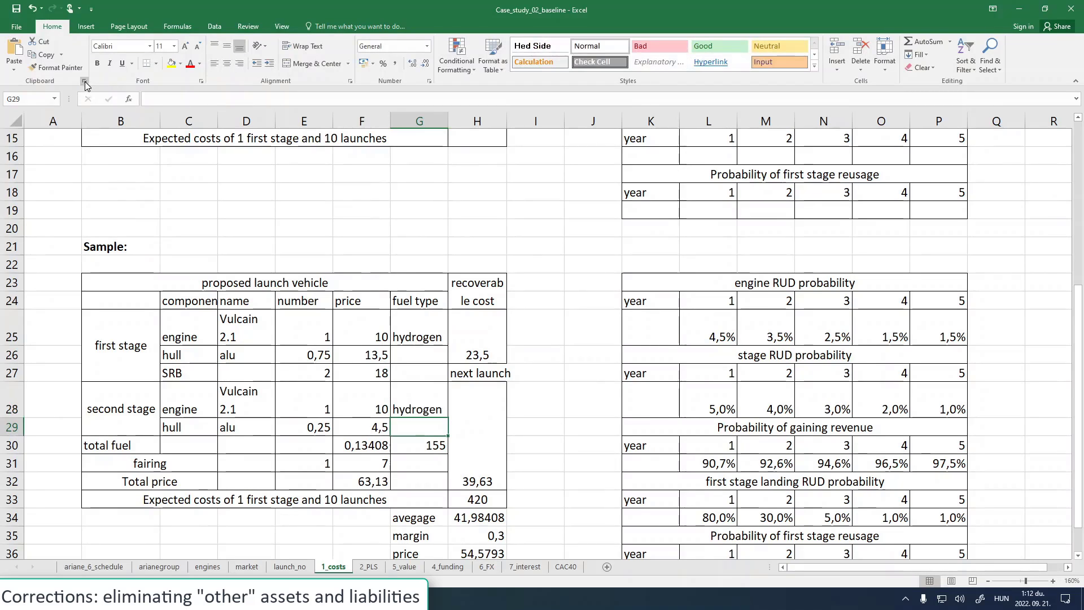
- Copy the Vulcain 2.1 fuel requirement, 24, from Table 4 of the case study into the total fuel quantity cell G30
{"action": "key", "text": "alt+Tab"}
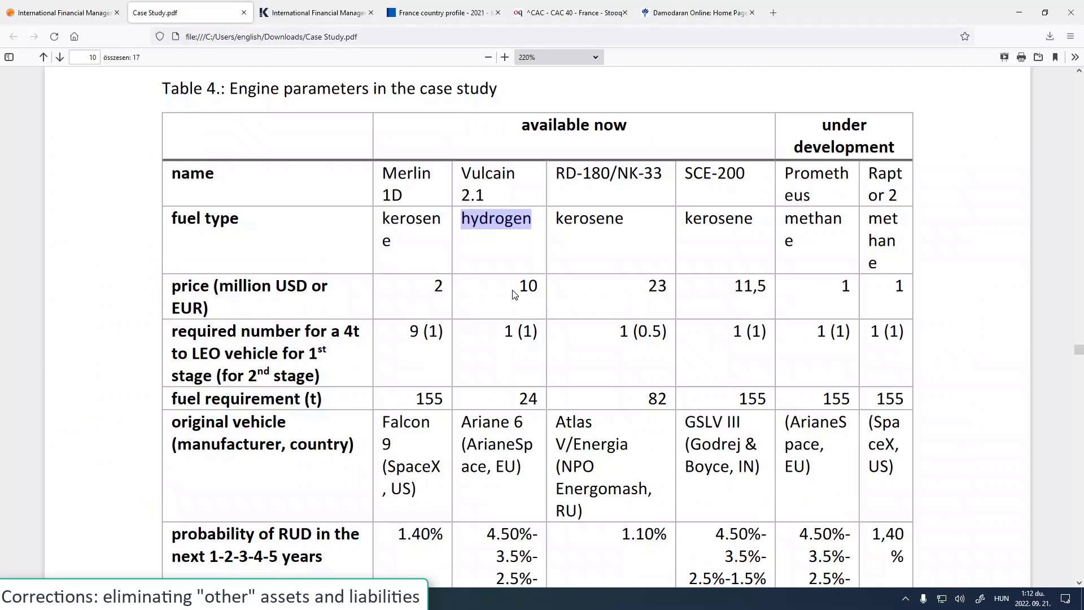
{"action": "left_click_drag", "start_coordinate": [520, 401], "coordinate": [534, 396]}
{"action": "key", "text": "ctrl+c"}
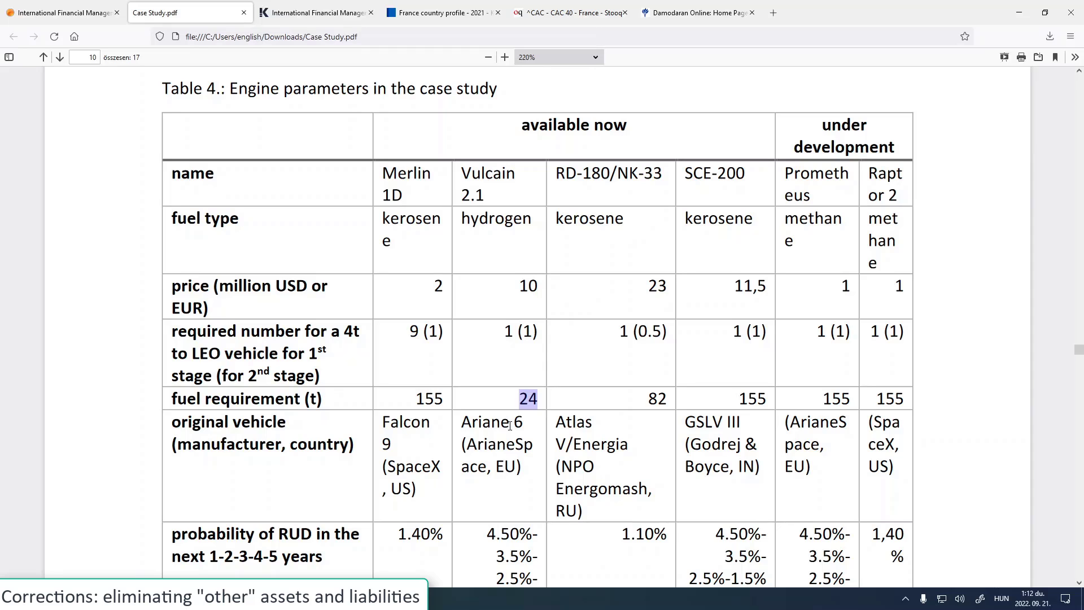
{"action": "key", "text": "alt+Tab"}
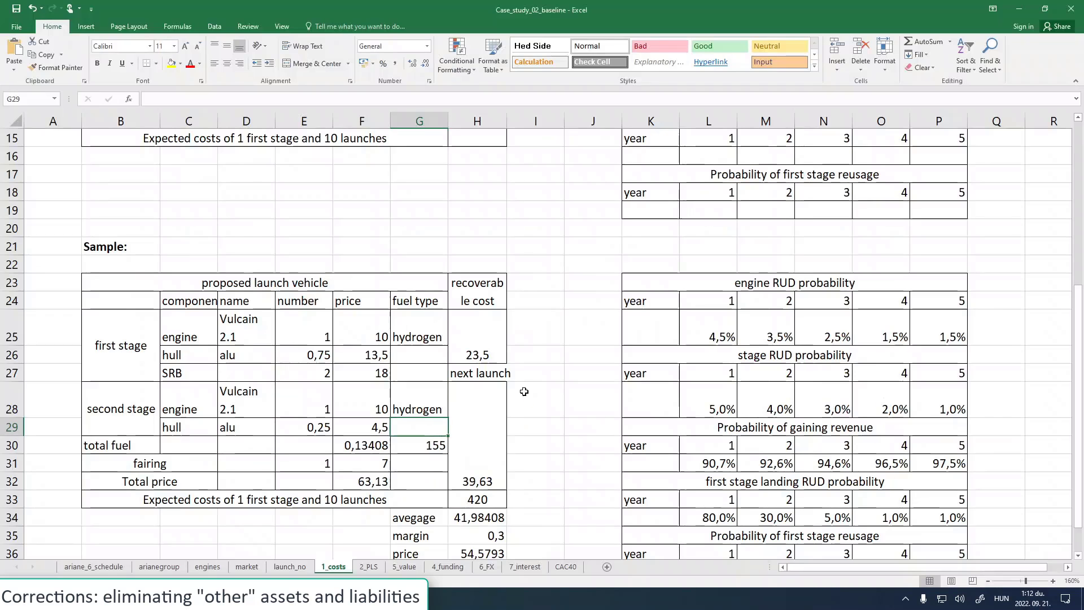
{"action": "left_click", "coordinate": [429, 446]}
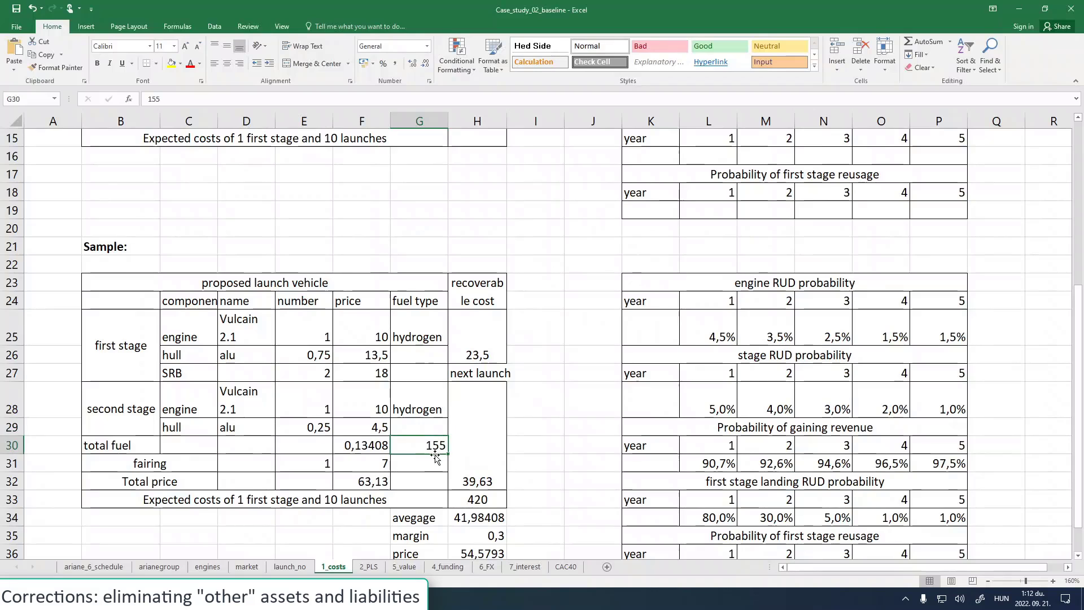
{"action": "key", "text": "ctrl+v"}
{"action": "key", "text": "ctrl+z"}
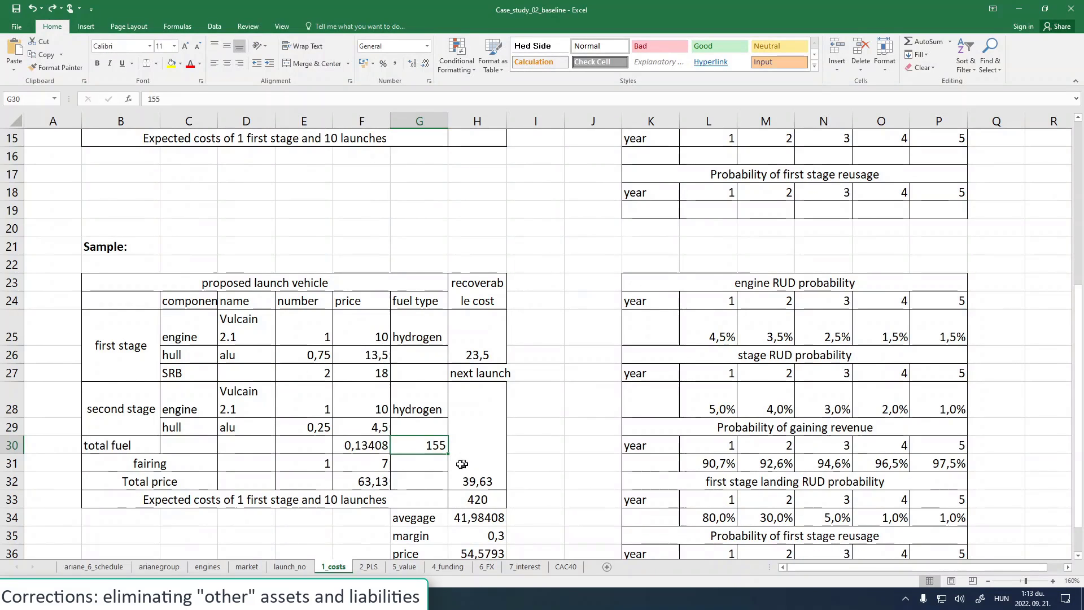
{"action": "key", "text": "F2"}
{"action": "key", "text": "shift+Home"}
{"action": "key", "text": "ctrl+v"}
{"action": "key", "text": "Return"}
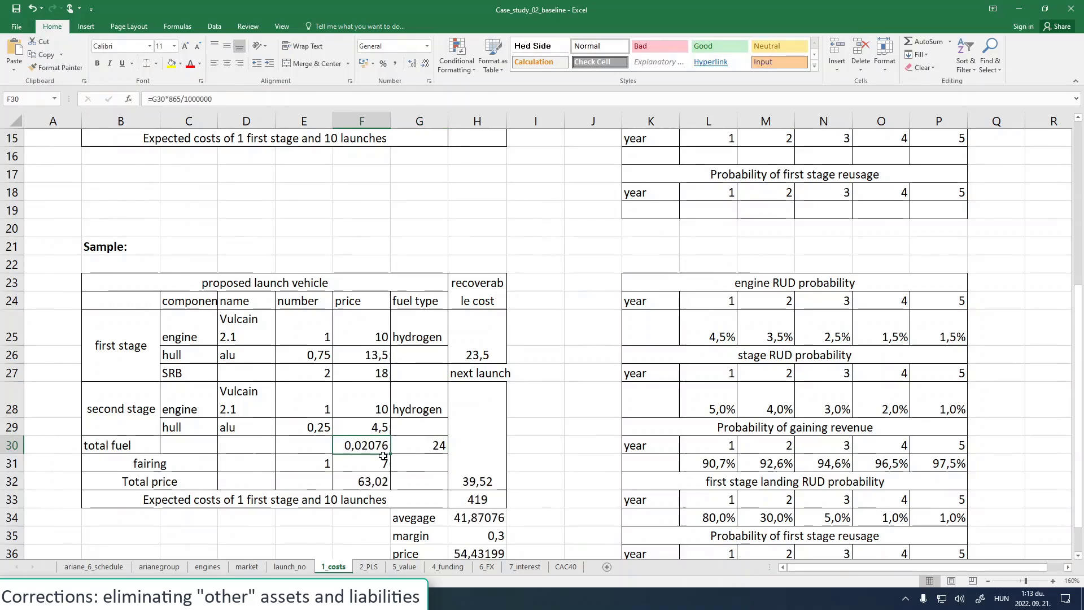
- Compare the Vulcain 2.1 RUD probabilities in Table 4 with the sample's engine RUD probabilities on 1_costs
{"action": "key", "text": "alt+Tab"}
{"action": "scroll", "coordinate": [464, 448], "scroll_direction": "down", "scroll_amount": 2}
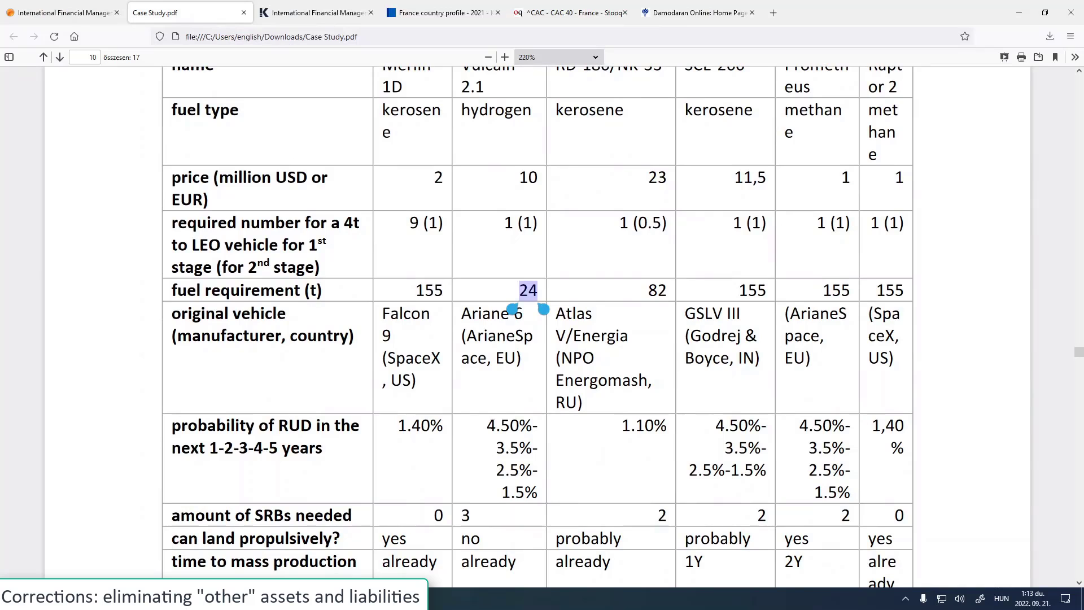
{"action": "left_click", "coordinate": [497, 426]}
{"action": "key", "text": "alt+Tab"}
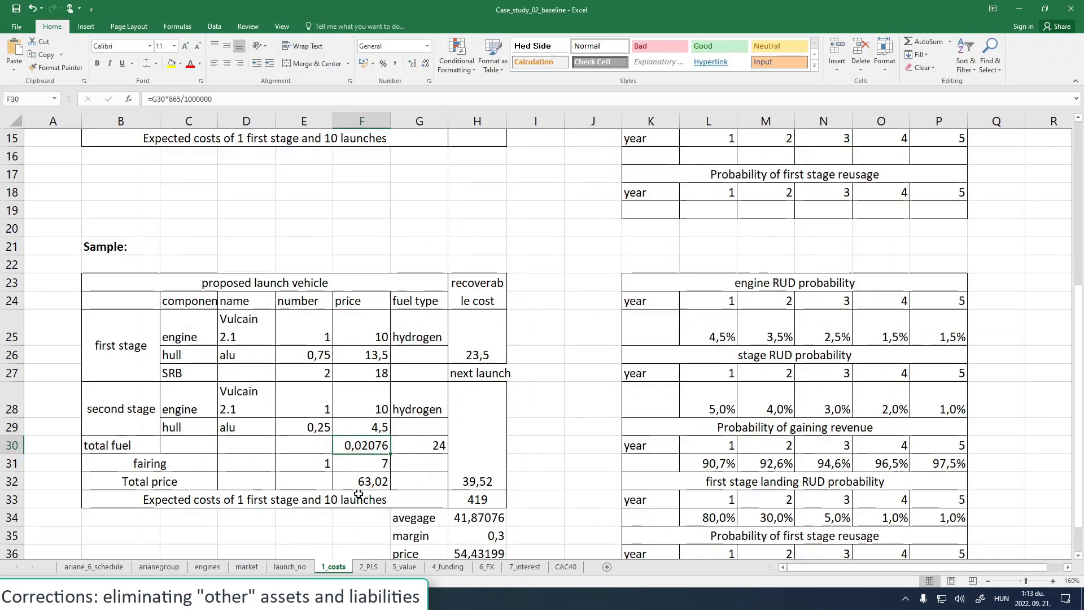
{"action": "key", "text": "alt+Tab"}
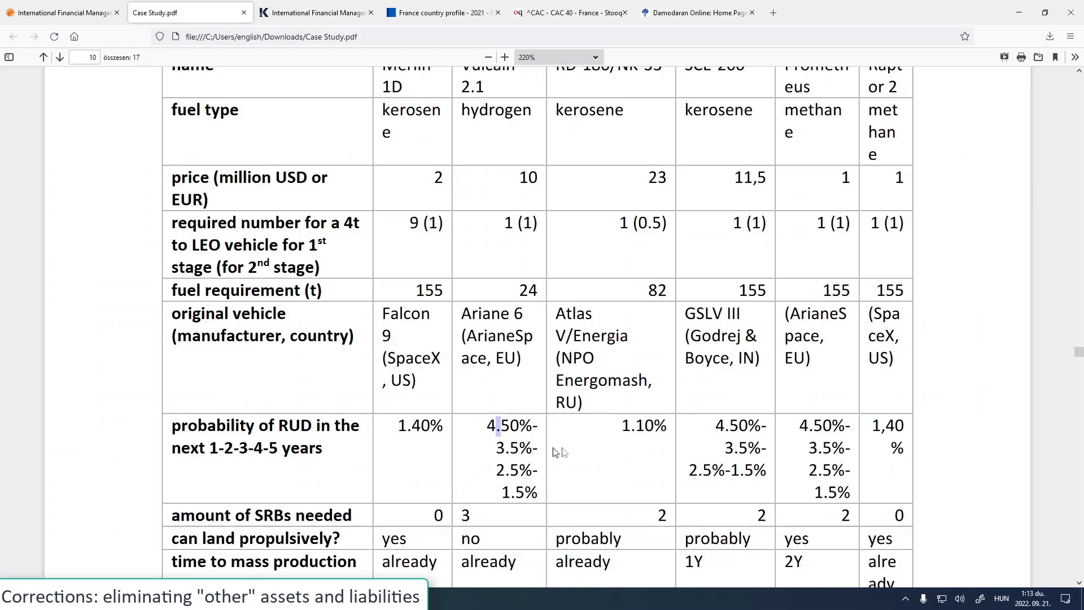
{"action": "key", "text": "alt+Tab"}
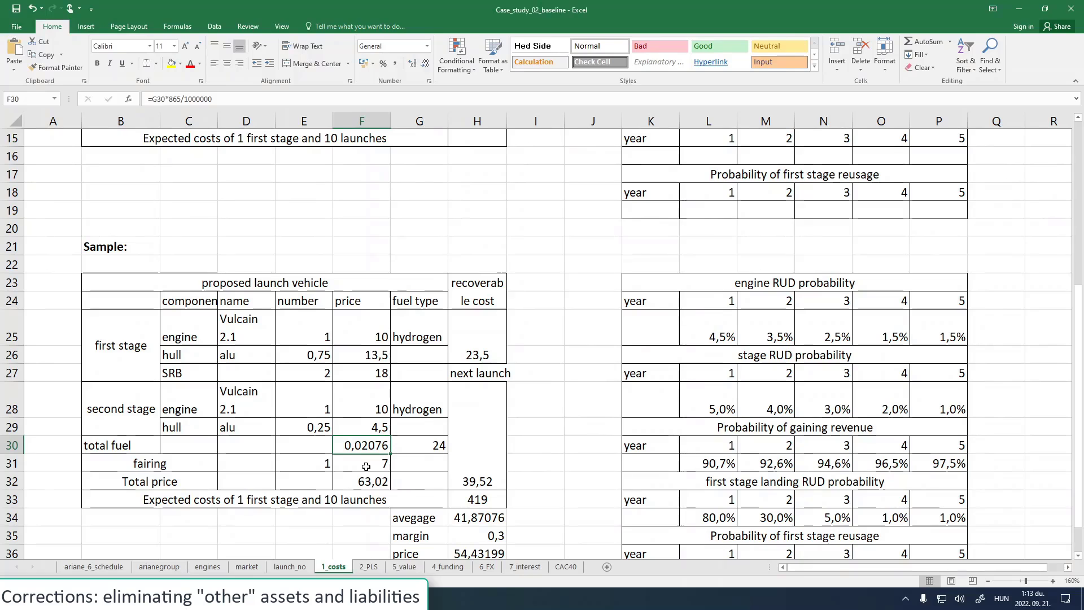
- Look up the amount of SRBs needed for Vulcain 2.1 in Table 4 and set the SRB number in E27 to 3
{"action": "key", "text": "alt+Tab"}
{"action": "scroll", "coordinate": [505, 466], "scroll_direction": "down", "scroll_amount": 2}
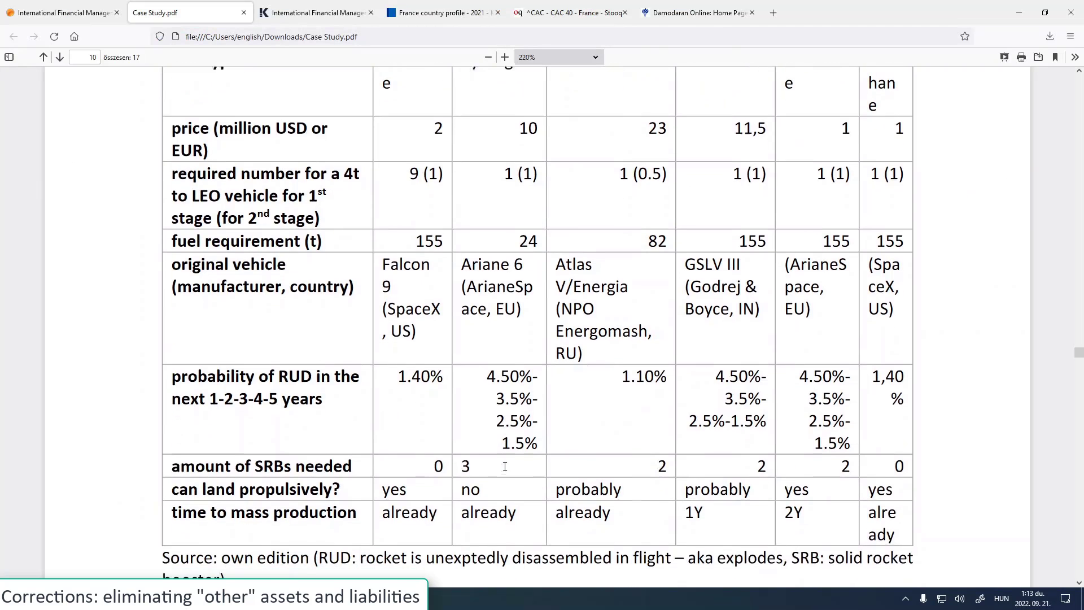
{"action": "scroll", "coordinate": [504, 467], "scroll_direction": "down", "scroll_amount": 1}
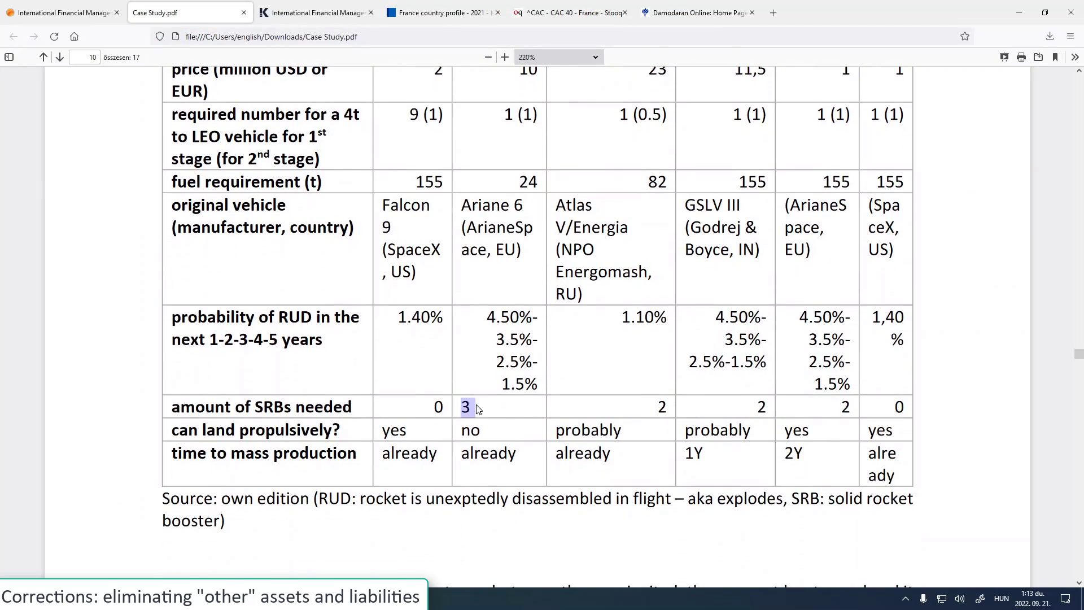
{"action": "key", "text": "alt+Tab"}
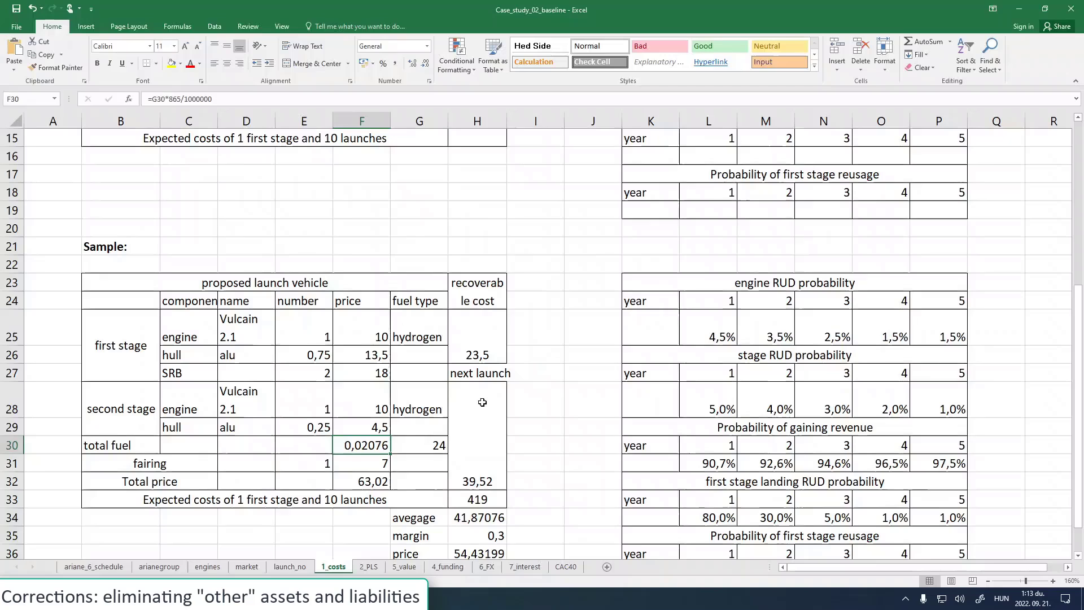
{"action": "left_click", "coordinate": [424, 447]}
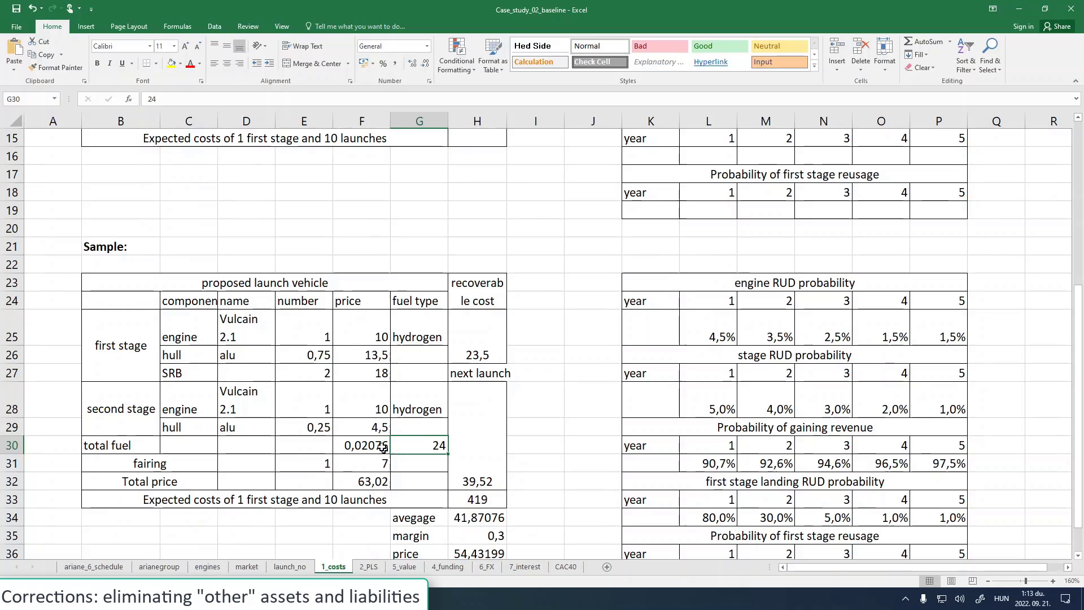
{"action": "left_click", "coordinate": [325, 370]}
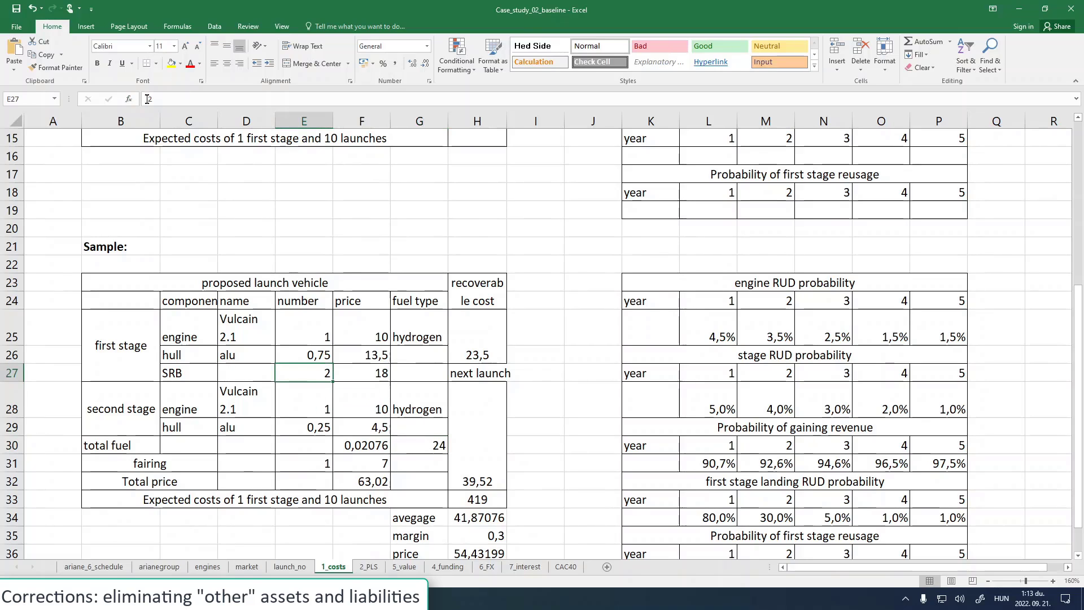
{"action": "type", "text": "3"}
{"action": "key", "text": "Return"}
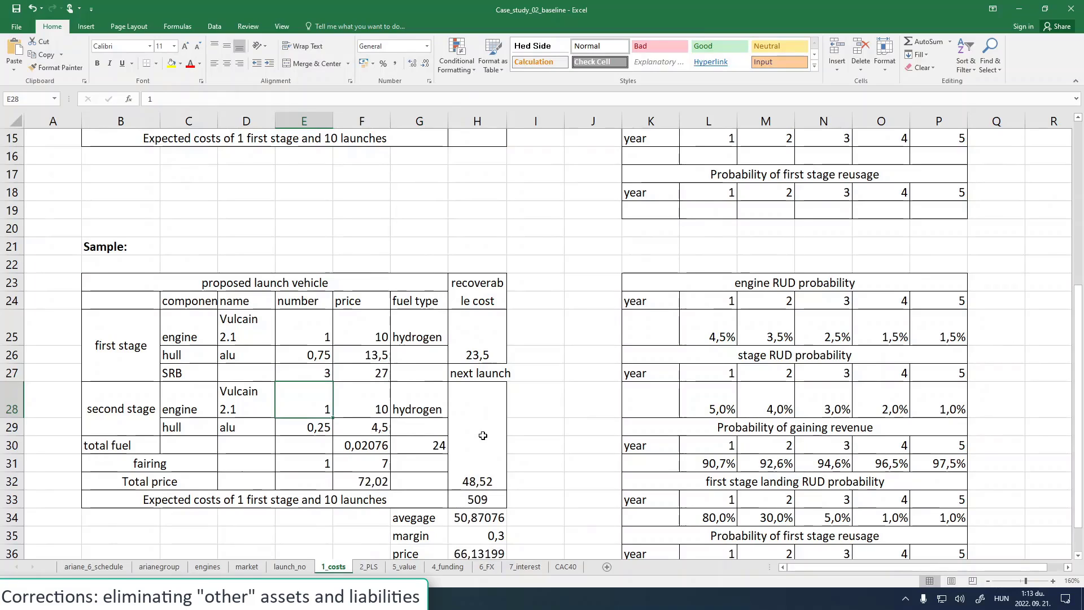
{"action": "left_click", "coordinate": [327, 371]}
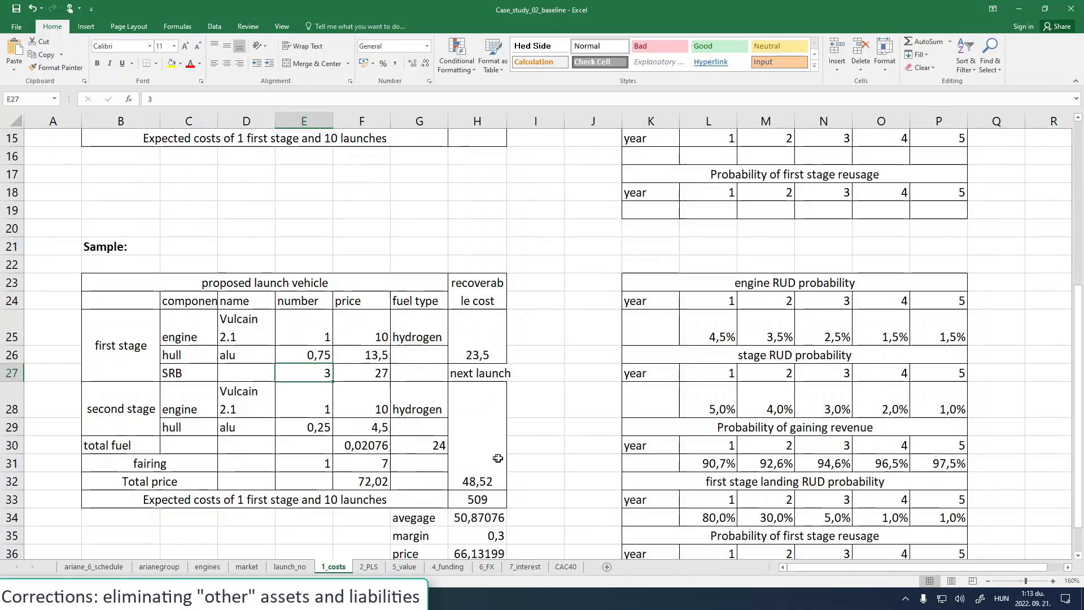
{"action": "left_click", "coordinate": [513, 429]}
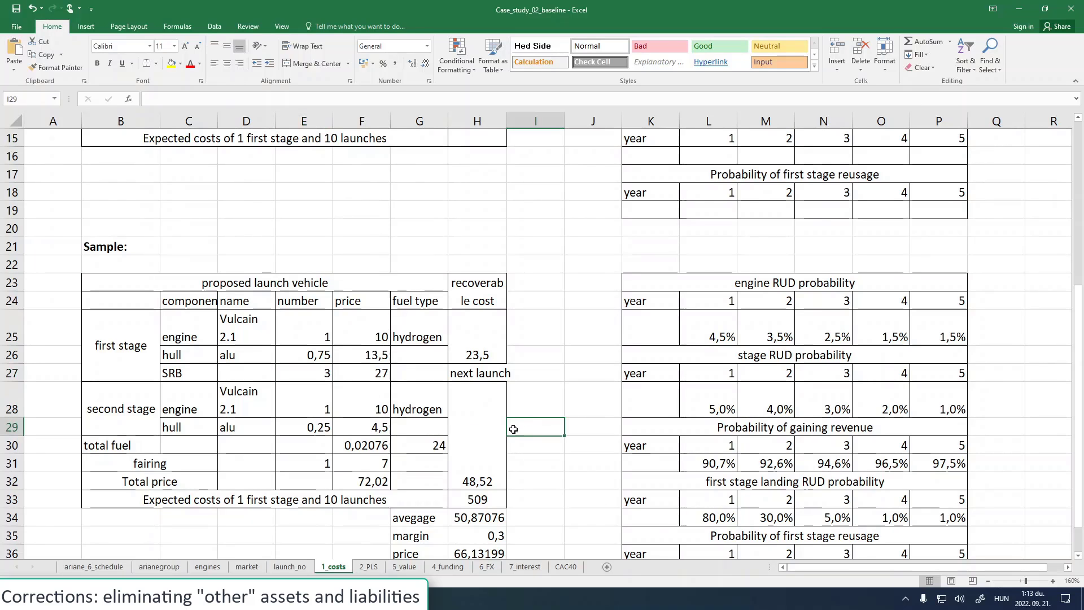
- Look up the price per ton and storage temperature of liquid hydrogen in the case study's Fuel section
{"action": "key", "text": "alt+Tab"}
{"action": "scroll", "coordinate": [501, 437], "scroll_direction": "down", "scroll_amount": 6}
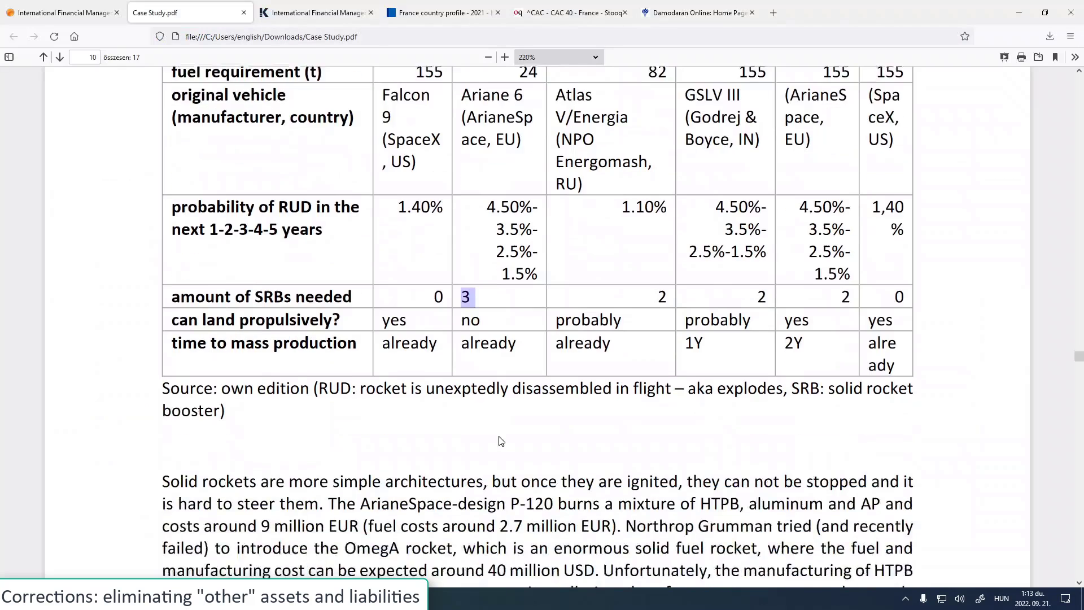
{"action": "scroll", "coordinate": [500, 437], "scroll_direction": "down", "scroll_amount": 1}
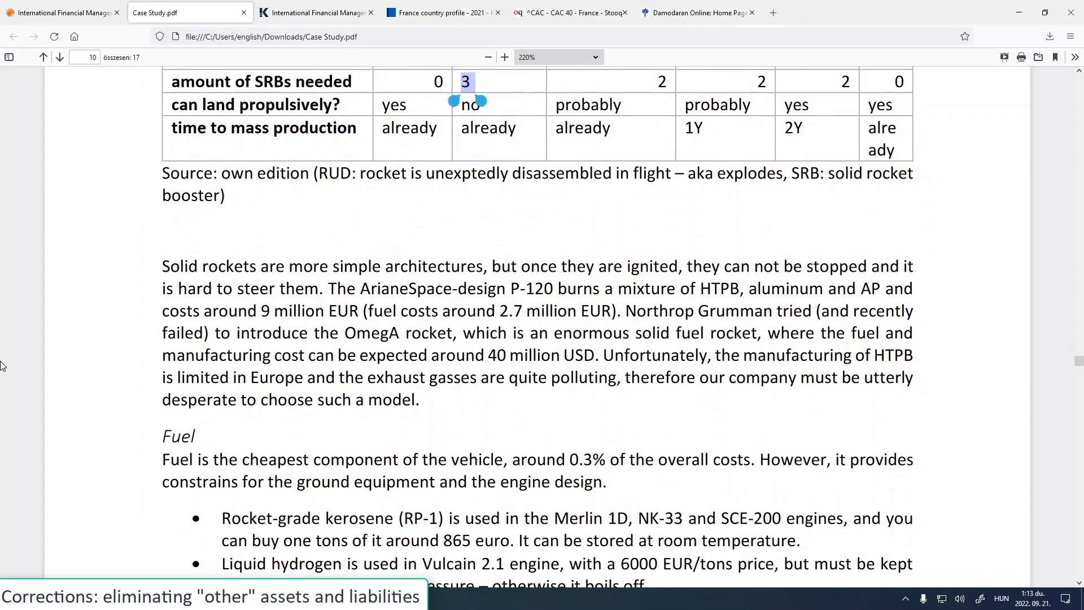
{"action": "scroll", "coordinate": [32, 422], "scroll_direction": "down", "scroll_amount": 3}
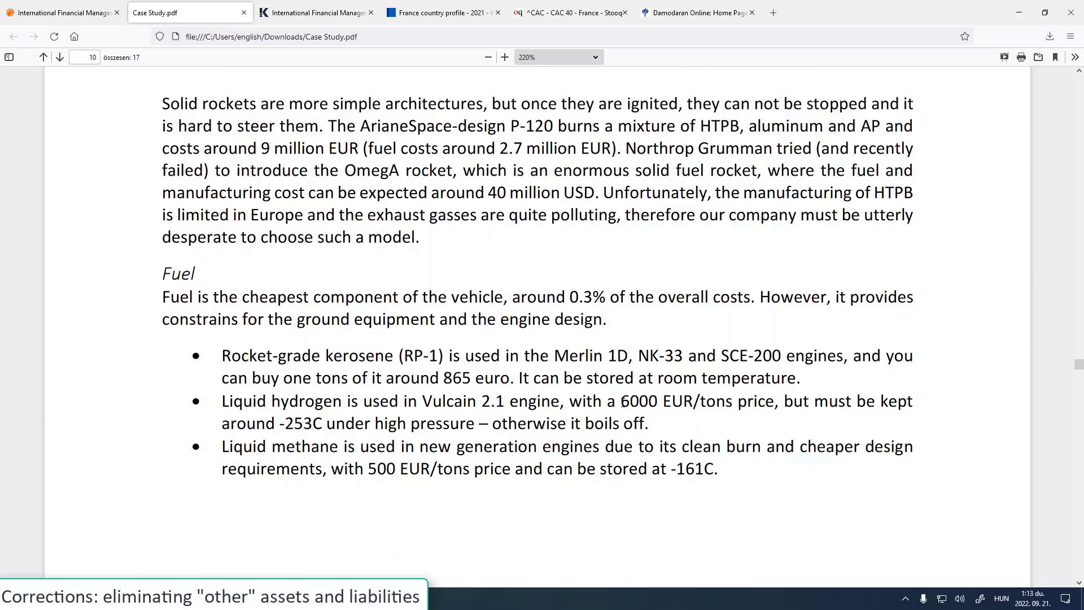
{"action": "left_click_drag", "start_coordinate": [622, 402], "coordinate": [661, 401]}
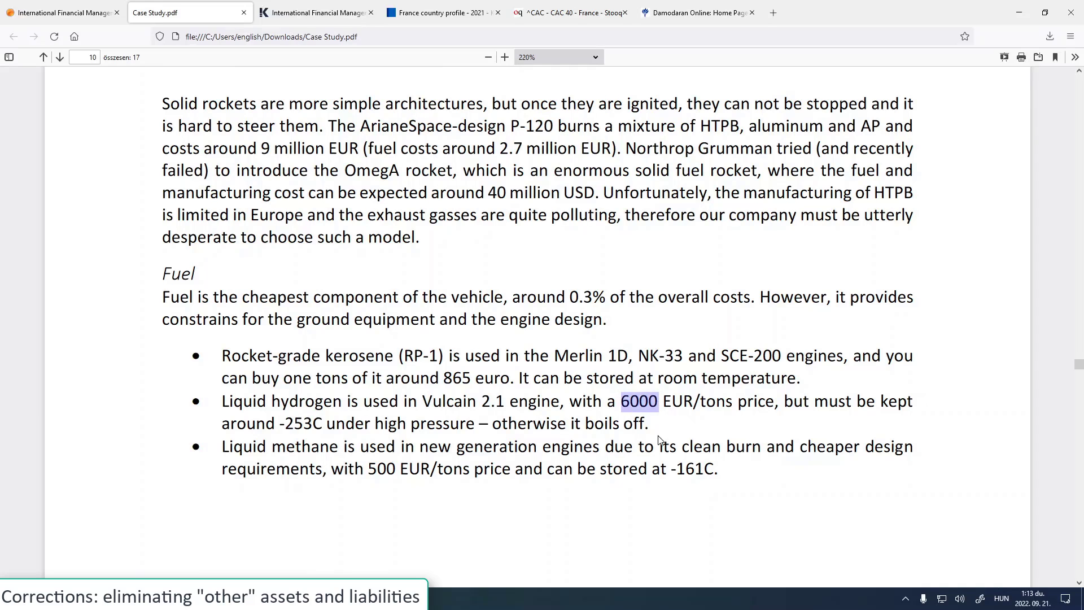
{"action": "left_click_drag", "start_coordinate": [286, 424], "coordinate": [311, 423]}
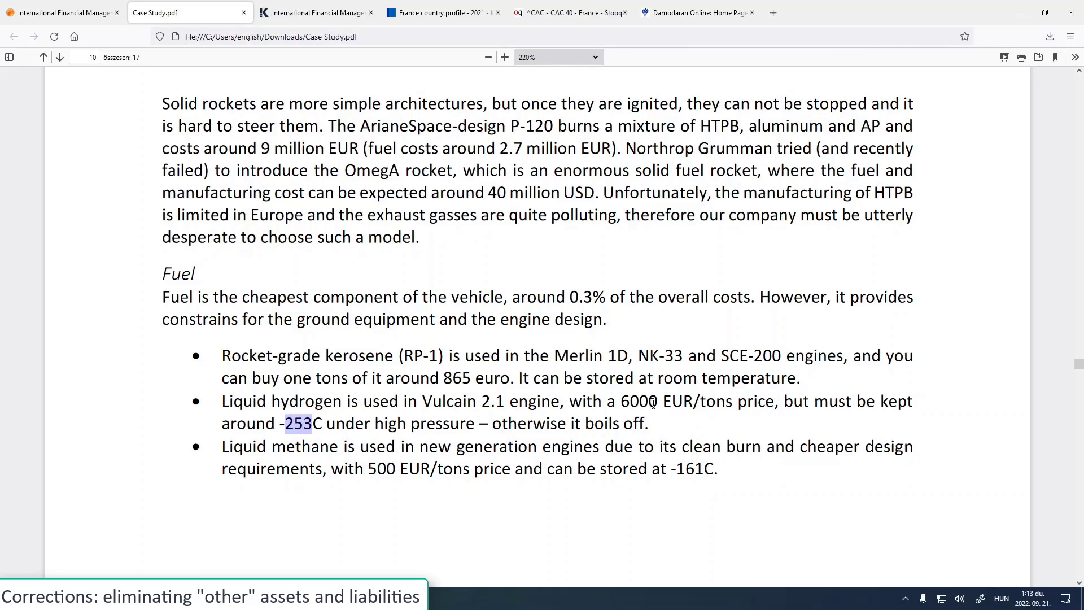
{"action": "left_click_drag", "start_coordinate": [617, 401], "coordinate": [656, 399]}
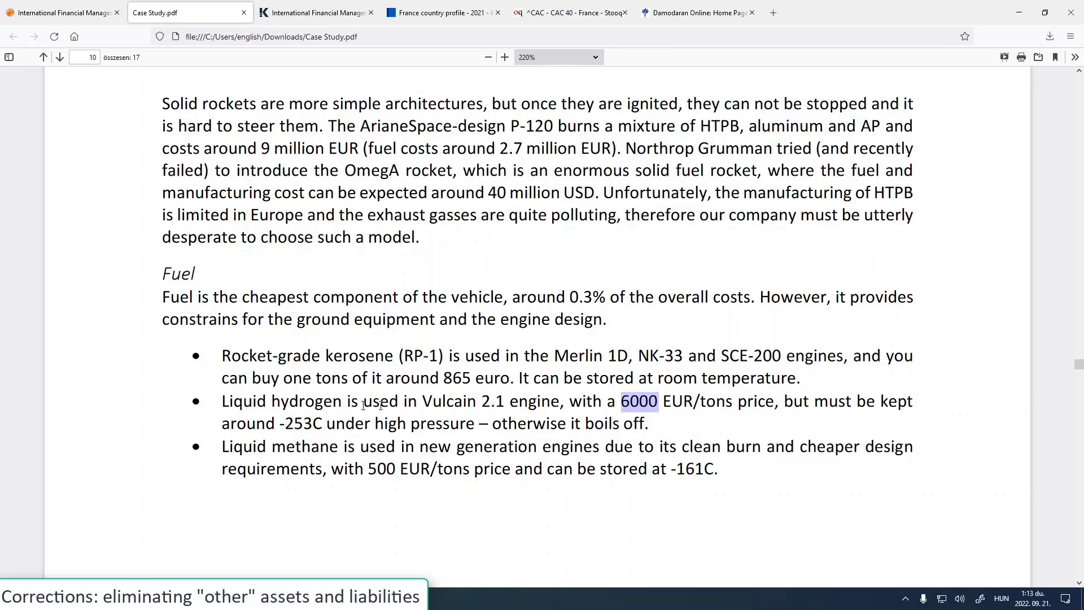
{"action": "left_click_drag", "start_coordinate": [281, 425], "coordinate": [318, 424]}
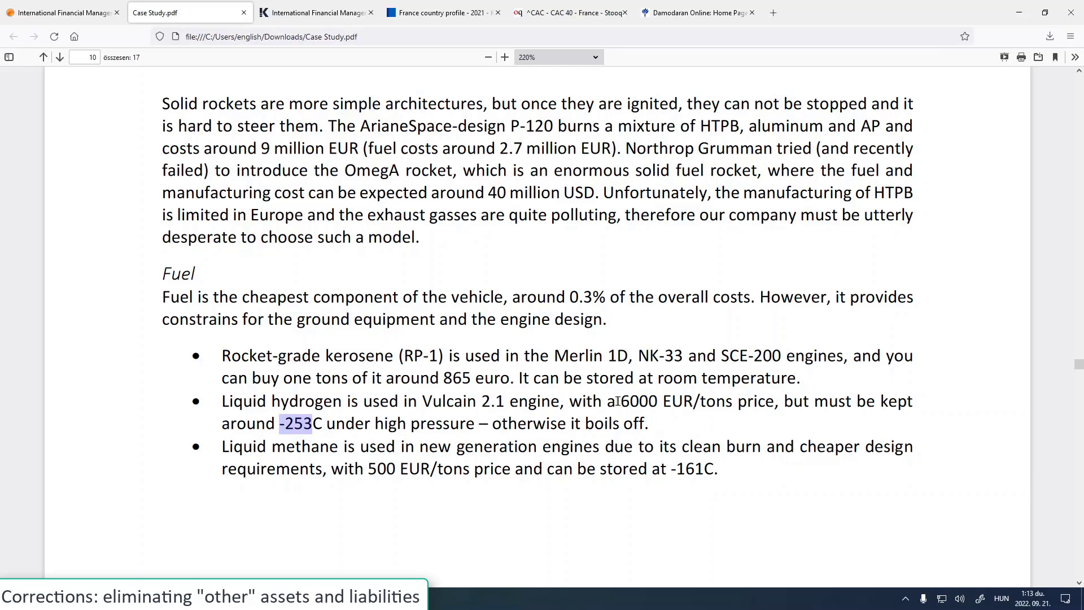
{"action": "left_click_drag", "start_coordinate": [617, 402], "coordinate": [665, 399]}
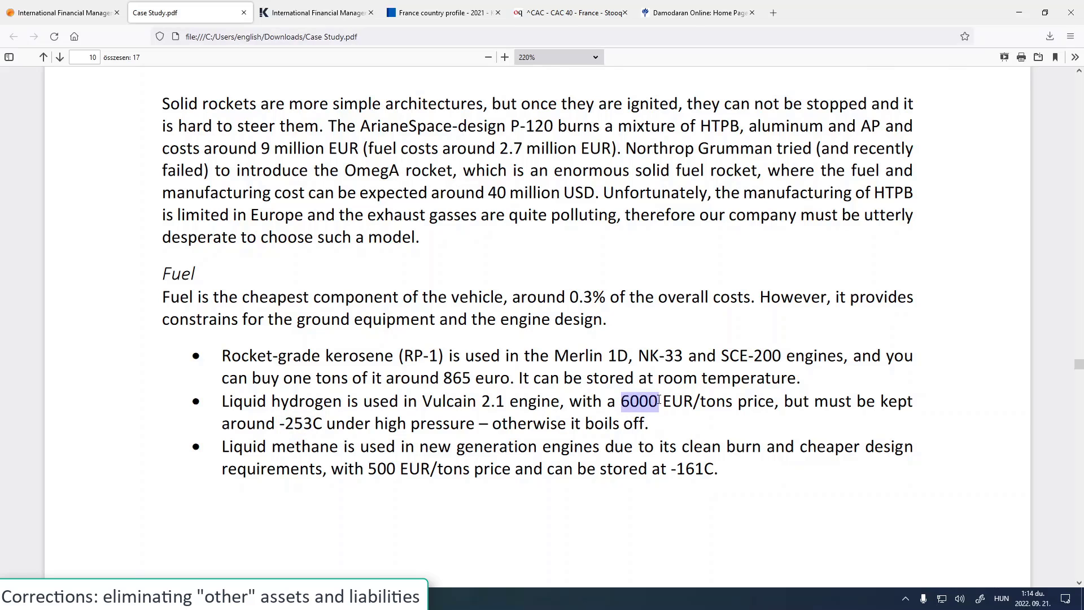
- Back in the workbook, change the total fuel price formula in F30 to =G30*6000/1000000 for liquid hydrogen
{"action": "key", "text": "alt+Tab"}
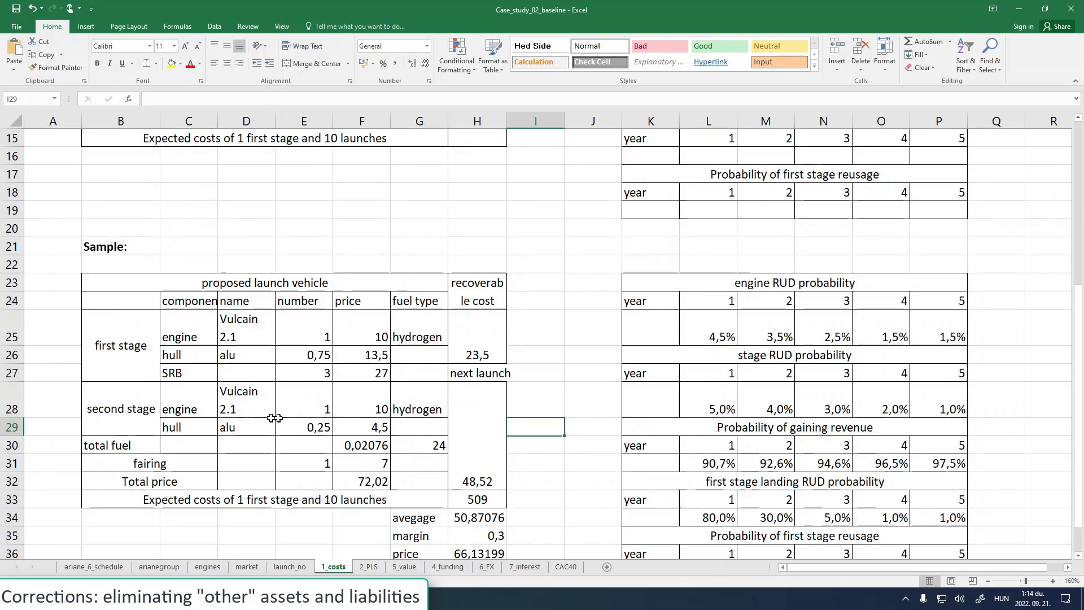
{"action": "left_click", "coordinate": [345, 445]}
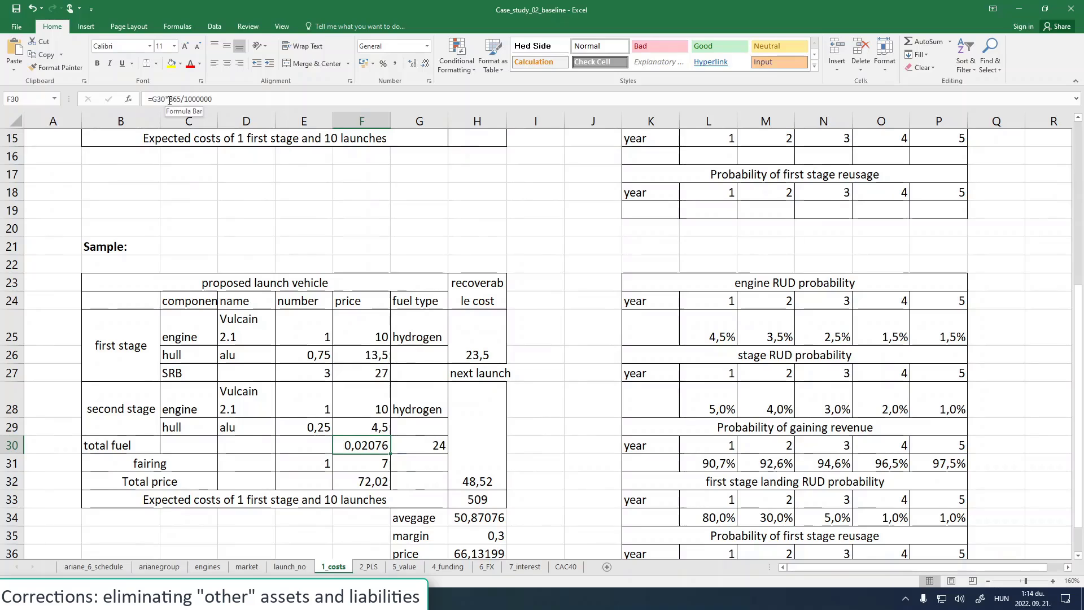
{"action": "left_click_drag", "start_coordinate": [169, 100], "coordinate": [178, 100]}
{"action": "type", "text": "6000"}
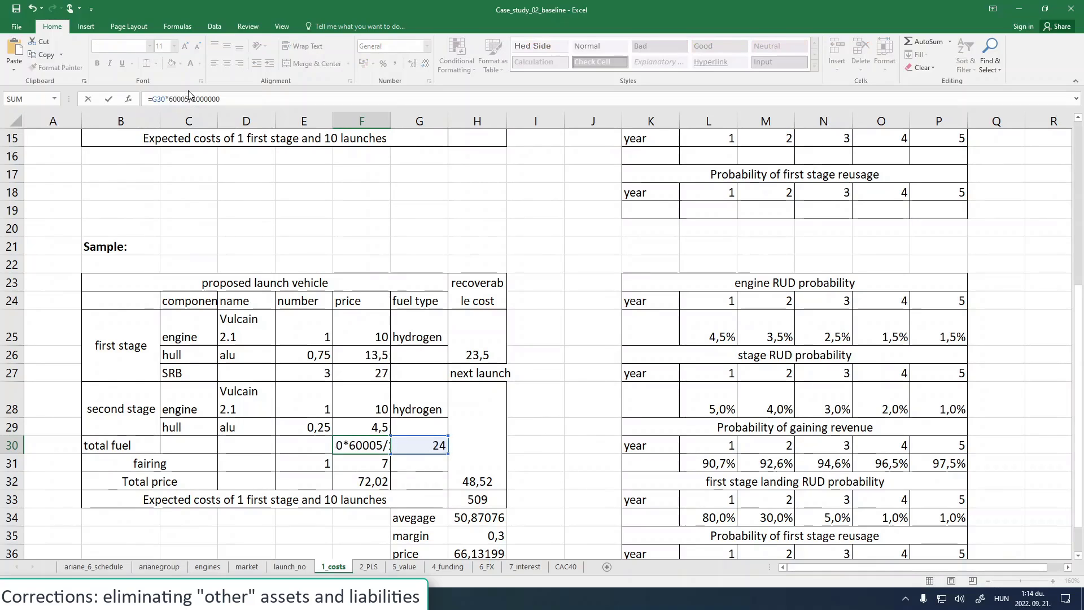
{"action": "key", "text": "Return"}
{"action": "key", "text": "Up"}
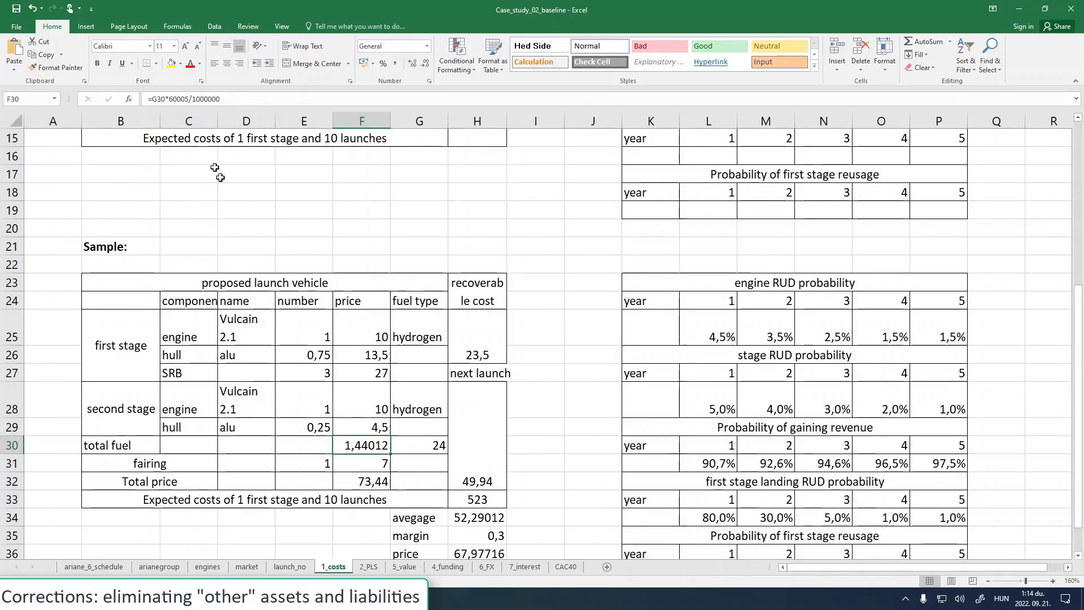
{"action": "left_click", "coordinate": [190, 98]}
{"action": "key", "text": "BackSpace"}
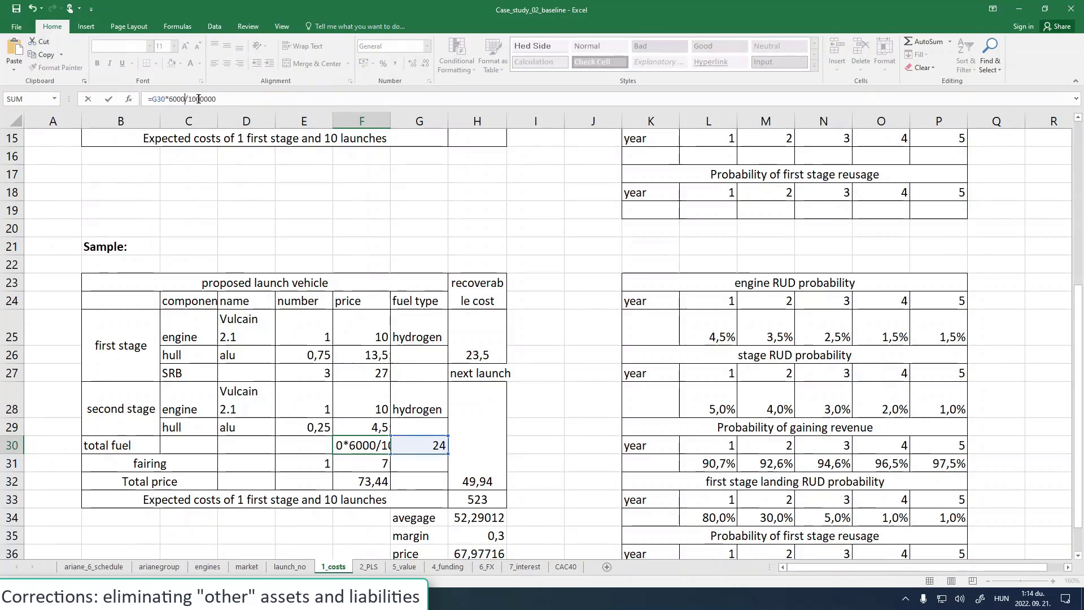
{"action": "key", "text": "Return"}
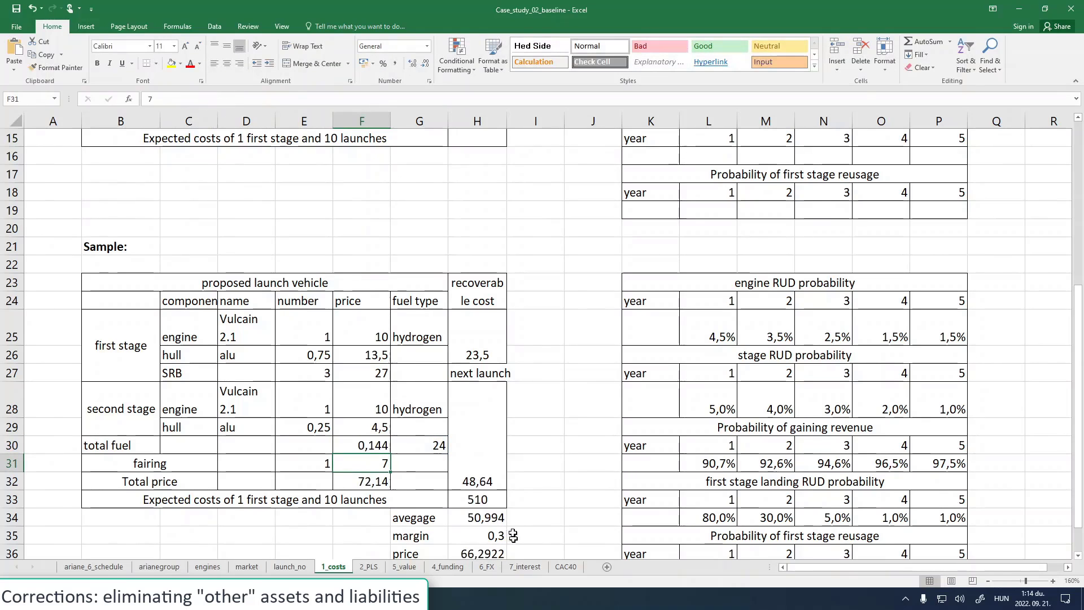
- Set the sample's probability of first stage reusage to 0% for years 1 to 5 in L37:P37
{"action": "scroll", "coordinate": [531, 486], "scroll_direction": "down", "scroll_amount": 2}
{"action": "scroll", "coordinate": [558, 474], "scroll_direction": "up", "scroll_amount": 1}
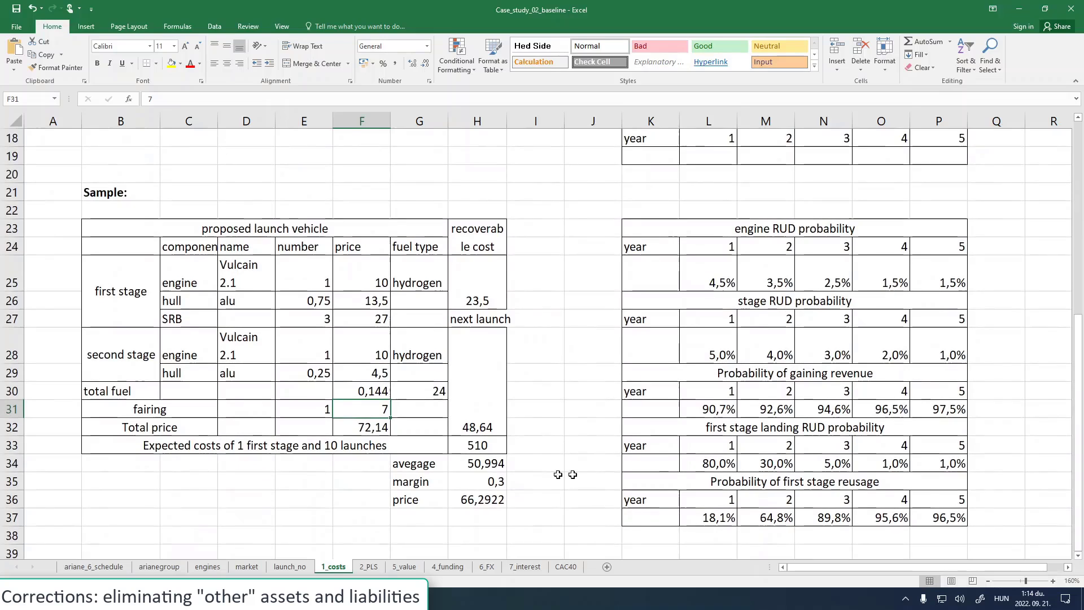
{"action": "left_click", "coordinate": [714, 517]}
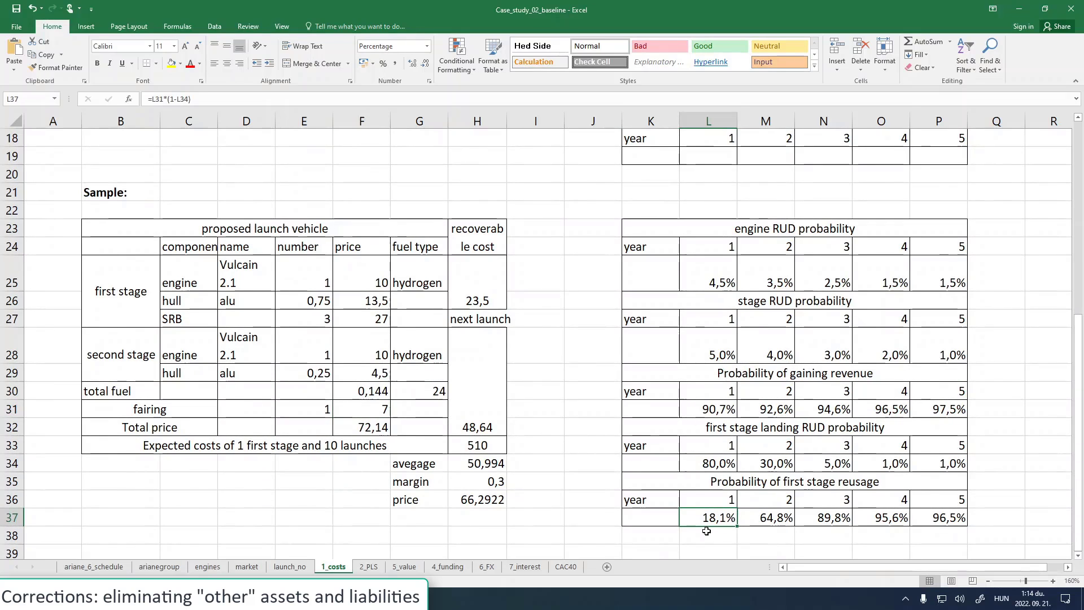
{"action": "type", "text": "0"}
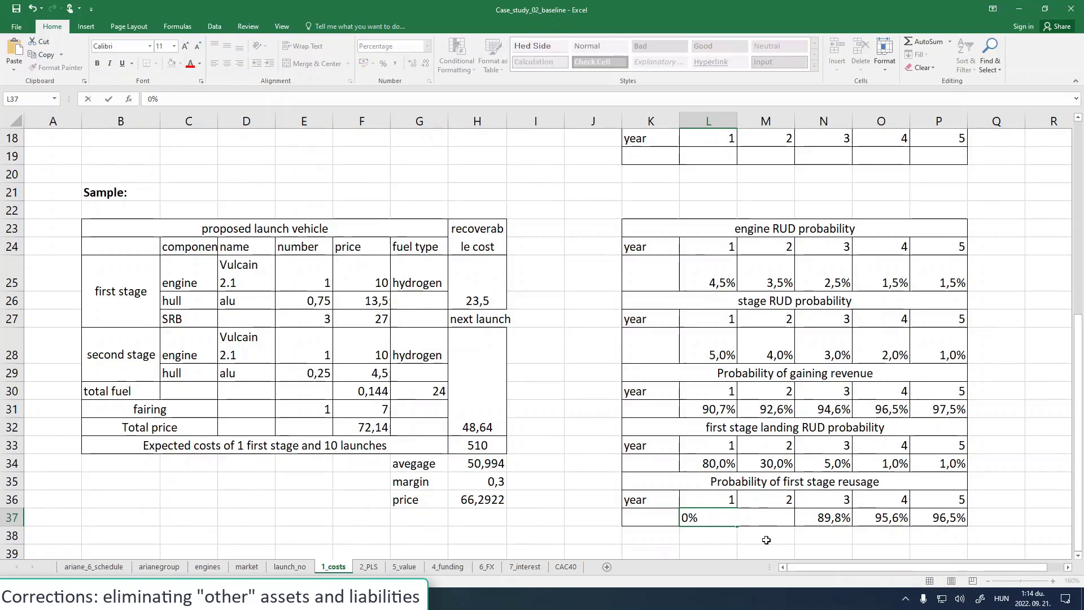
{"action": "key", "text": "Tab"}
{"action": "type", "text": "0"}
{"action": "key", "text": "Tab"}
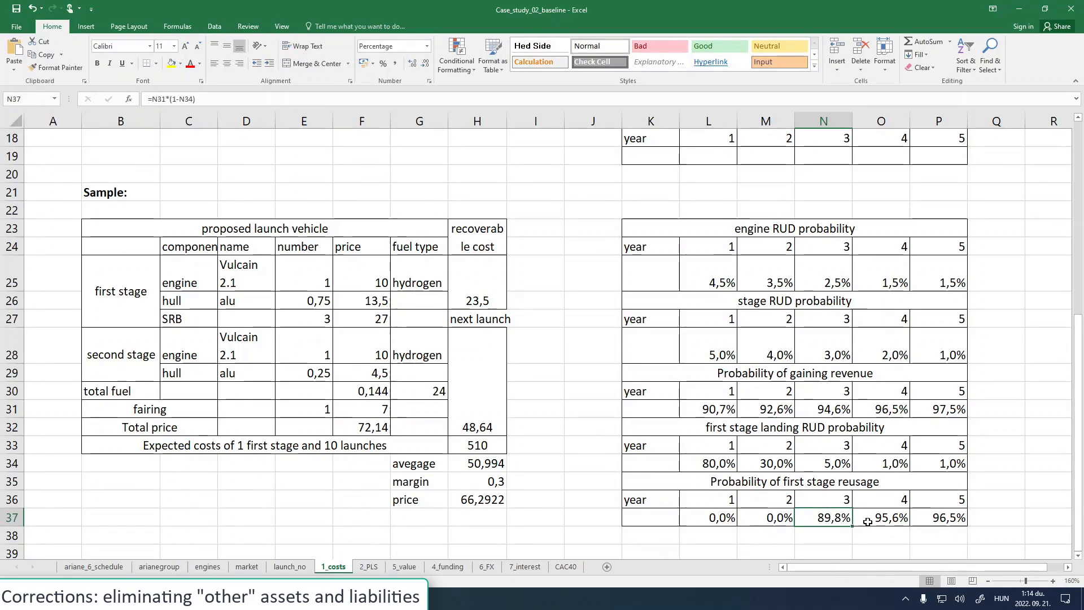
{"action": "type", "text": "0"}
{"action": "key", "text": "Tab"}
{"action": "type", "text": "0"}
{"action": "key", "text": "Tab"}
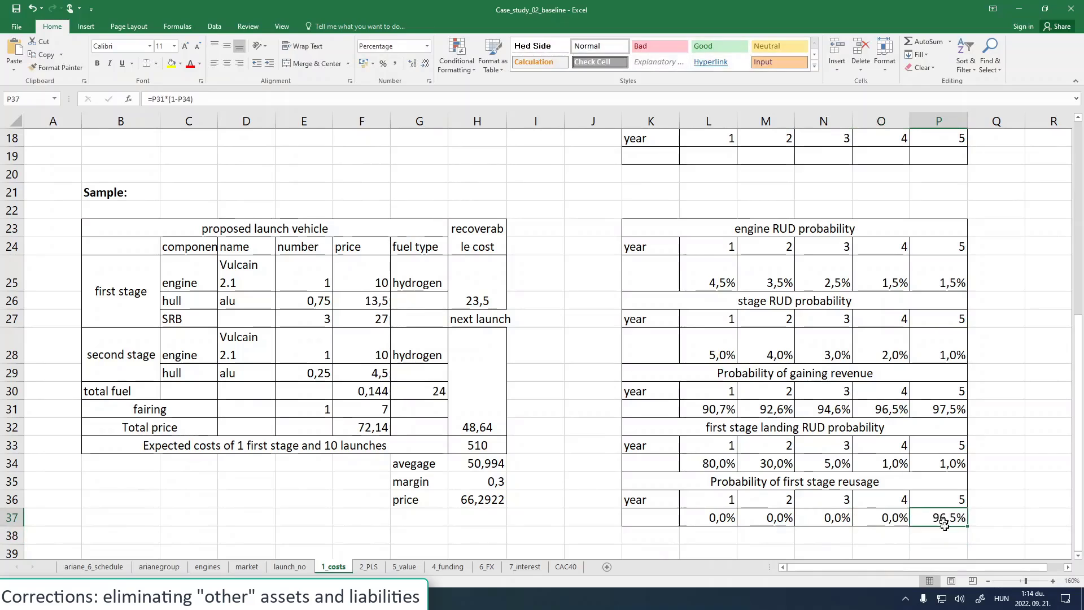
{"action": "type", "text": "0"}
{"action": "key", "text": "Return"}
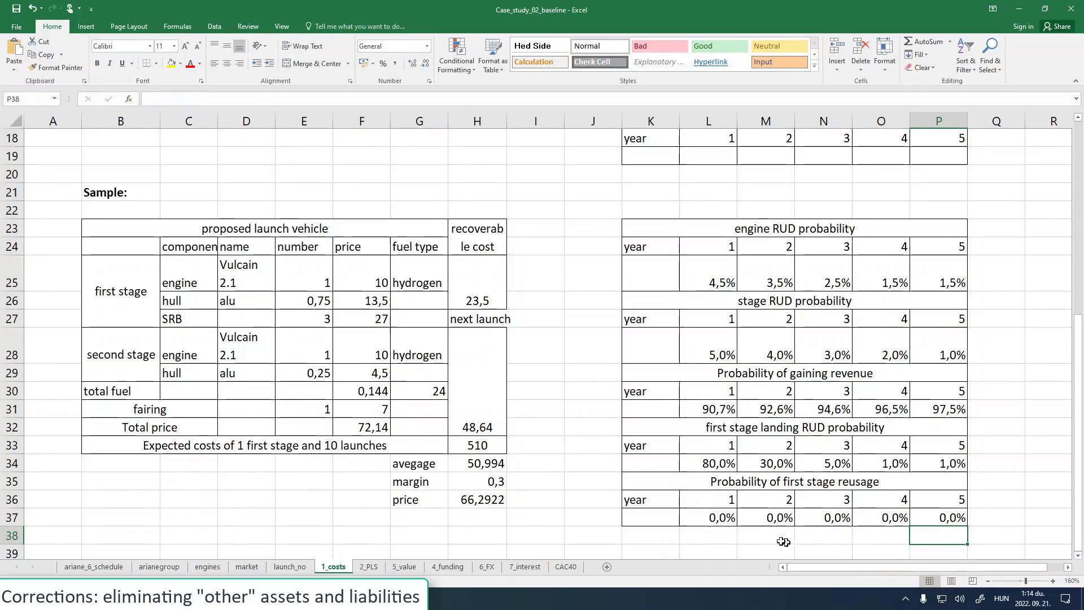
{"action": "left_click", "coordinate": [717, 466]}
{"action": "type", "text": "0"}
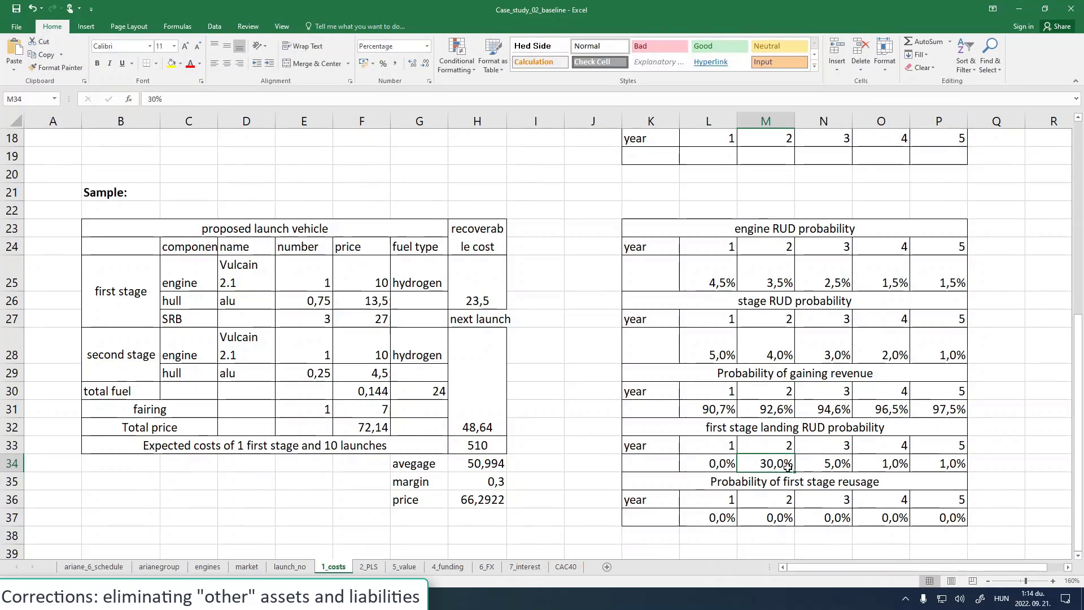
{"action": "key", "text": "ctrl+Return"}
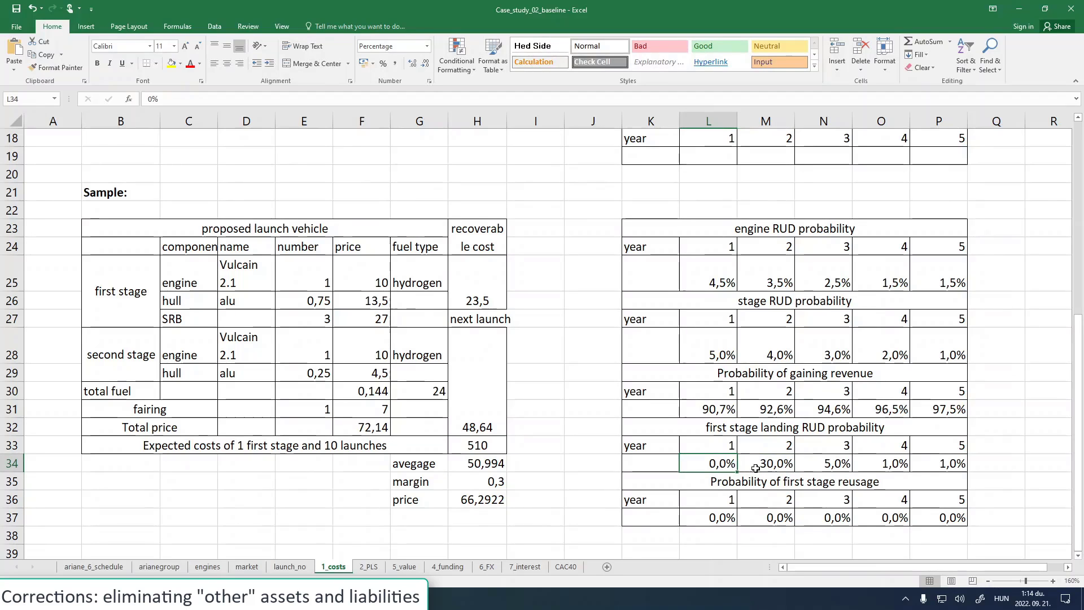
{"action": "key", "text": "ctrl+z"}
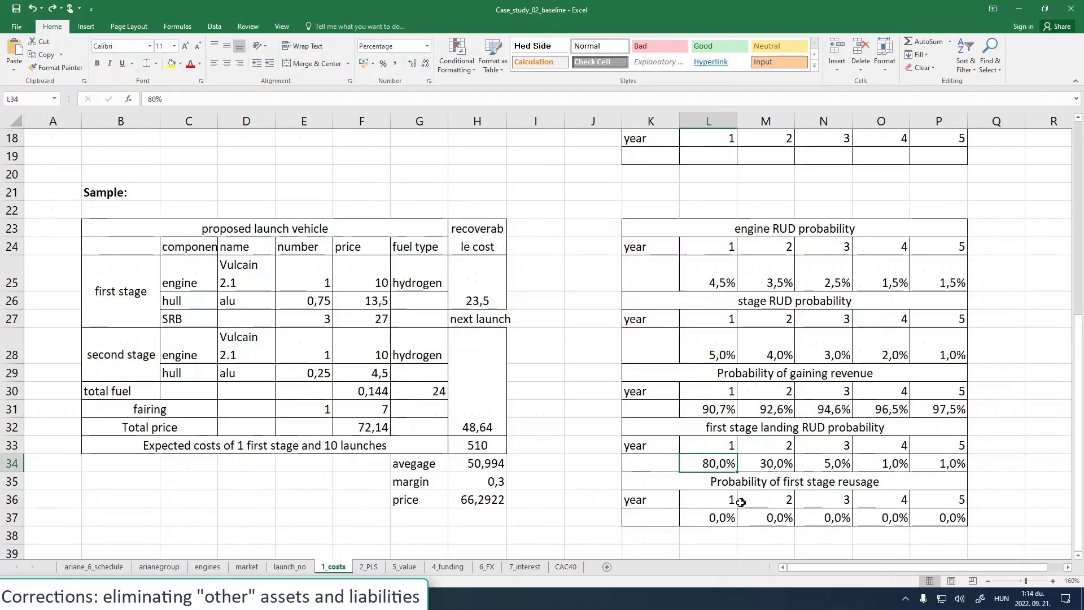
- Examine the sample vehicle's launch price, fairing, total price and average cost cells and their formulas
{"action": "left_click", "coordinate": [712, 485]}
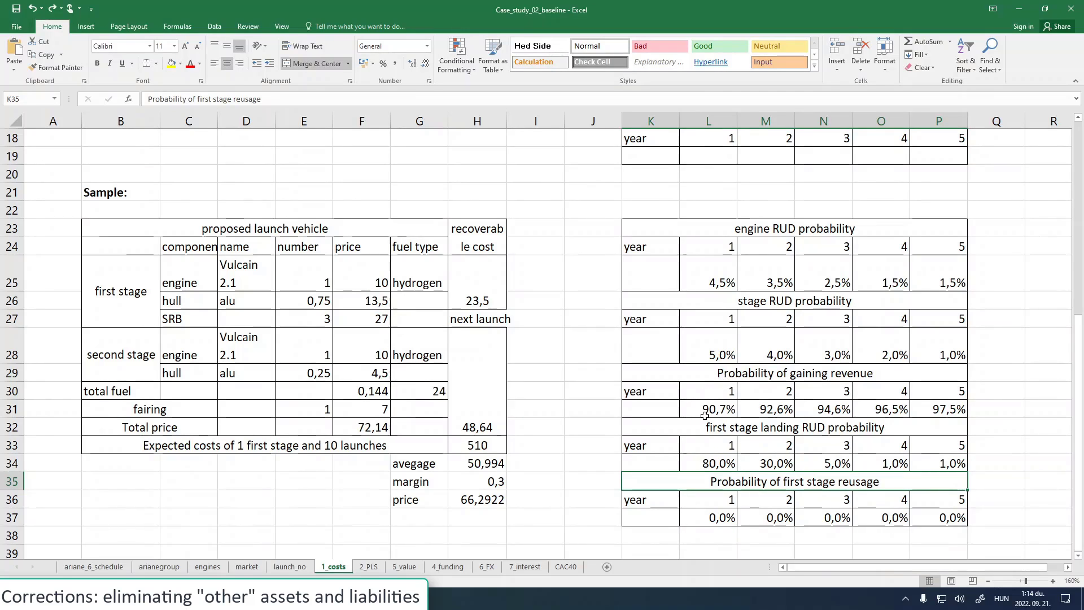
{"action": "left_click", "coordinate": [545, 443]}
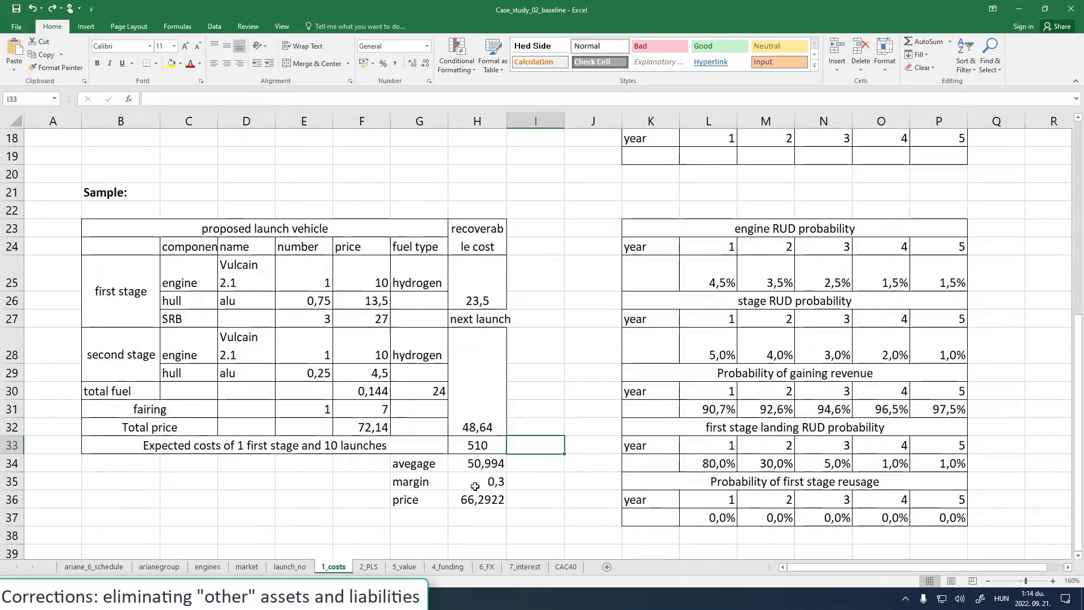
{"action": "left_click", "coordinate": [476, 496]}
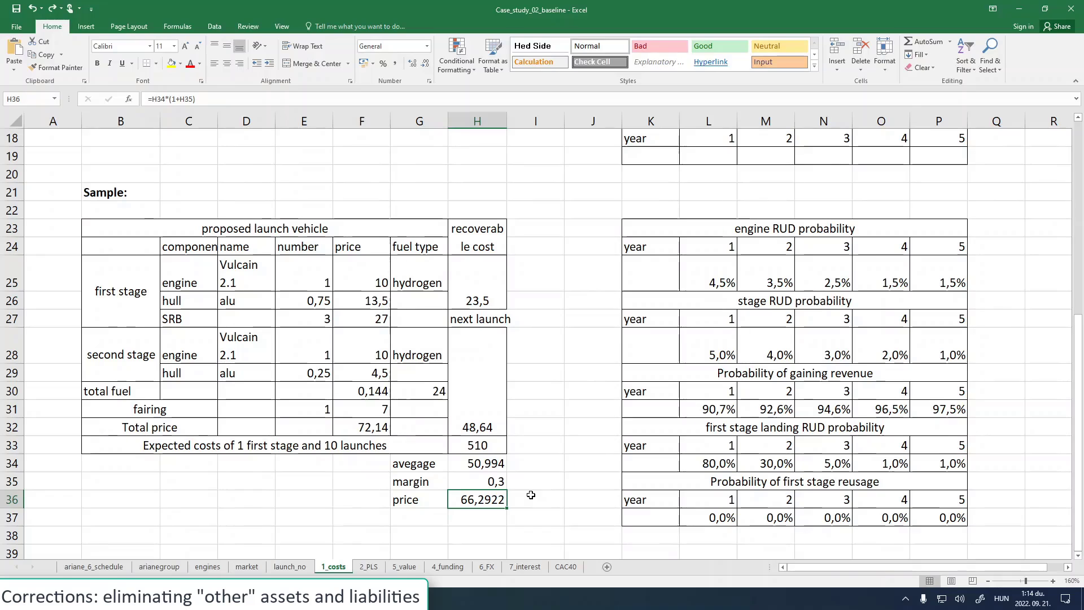
{"action": "left_click", "coordinate": [255, 375]}
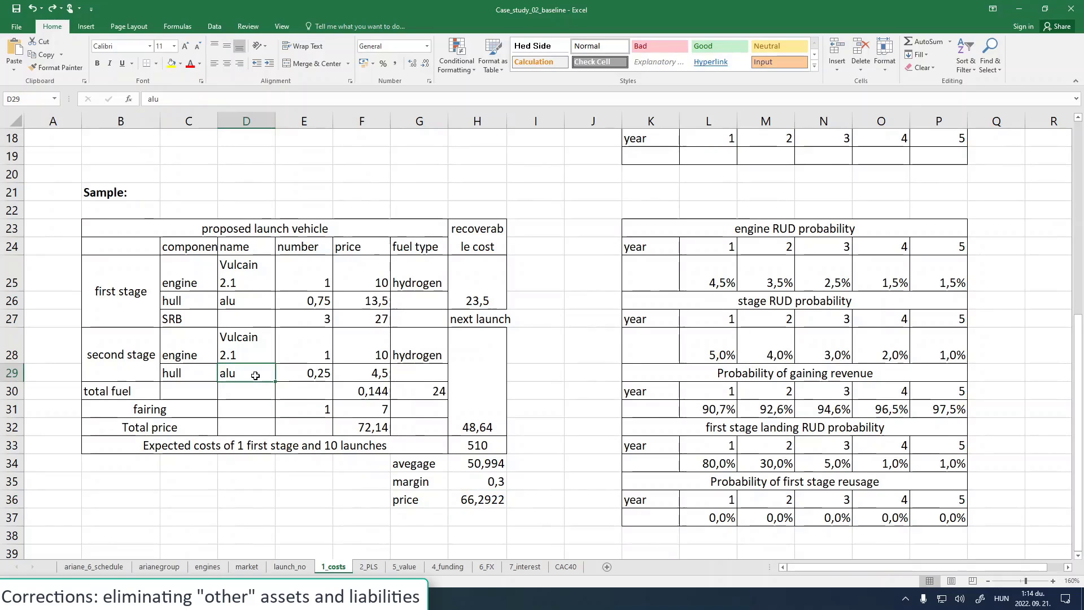
{"action": "left_click", "coordinate": [269, 409]}
{"action": "left_click", "coordinate": [298, 411]}
{"action": "left_click", "coordinate": [350, 412]}
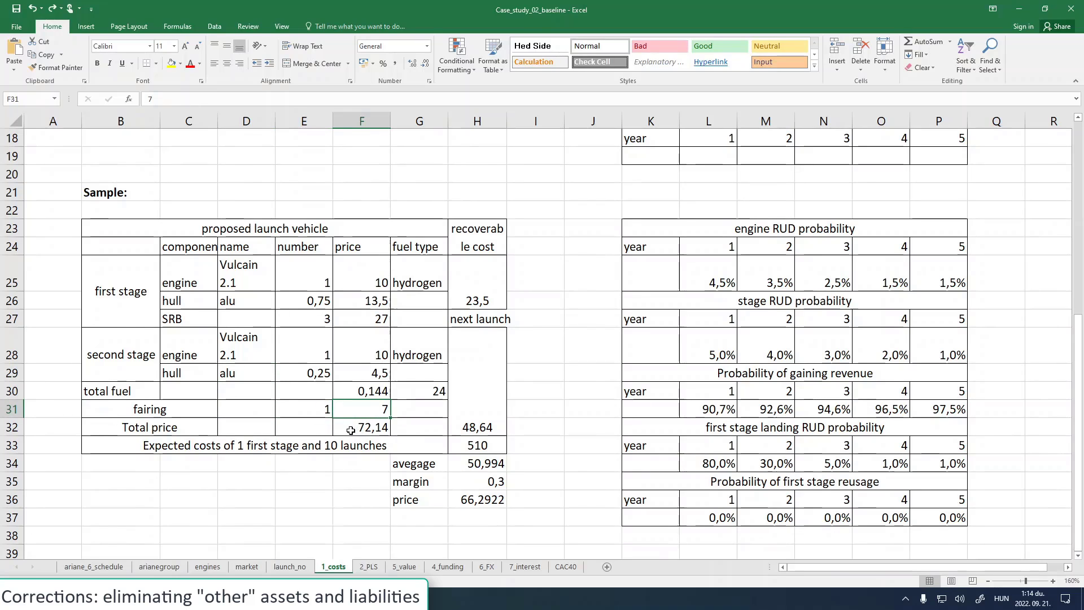
{"action": "left_click", "coordinate": [350, 430]}
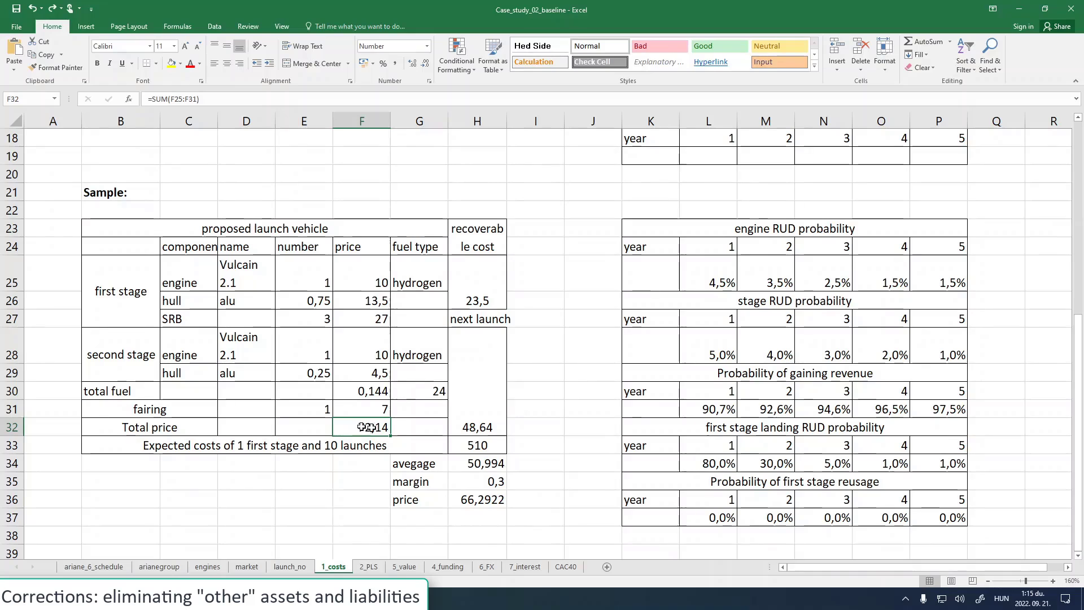
{"action": "left_click", "coordinate": [473, 463]}
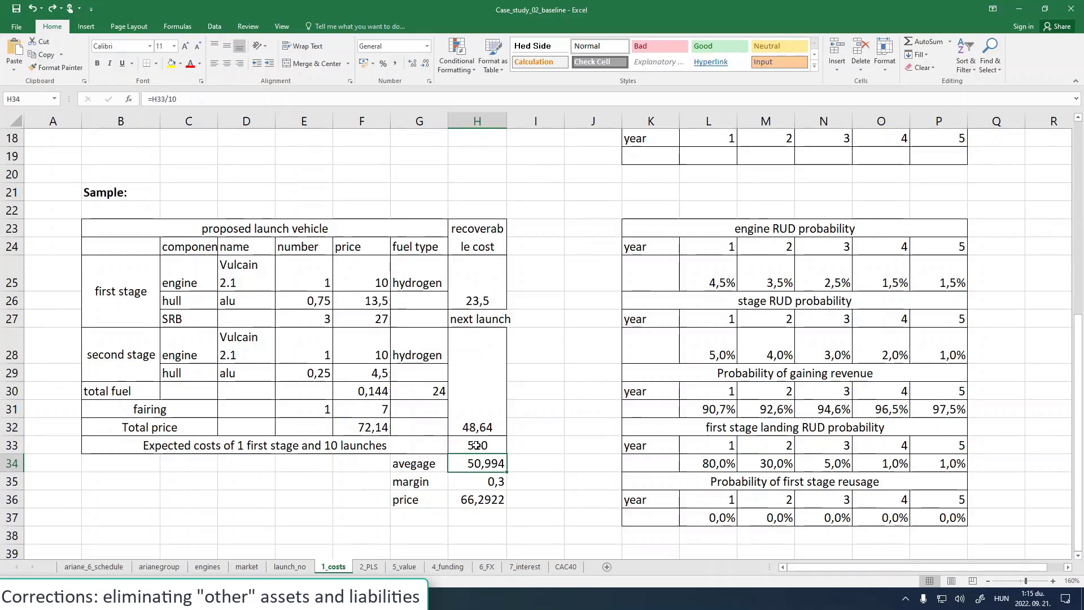
- Rewrite the expected costs formula in H33 as =(F32+H28)*10, and check the margin and price cells below it
{"action": "left_click", "coordinate": [476, 446]}
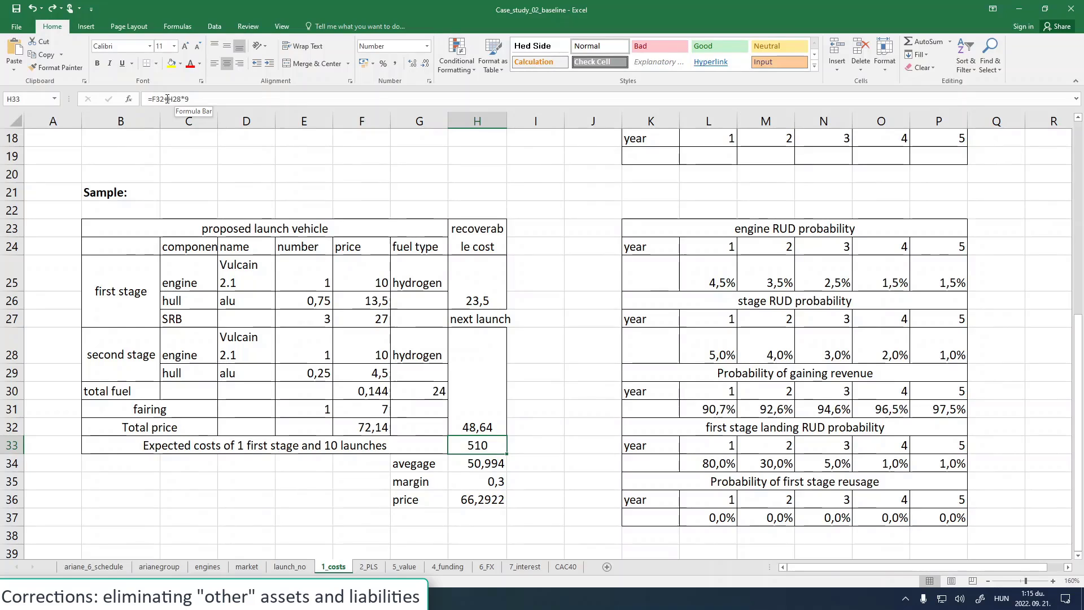
{"action": "left_click", "coordinate": [191, 99]}
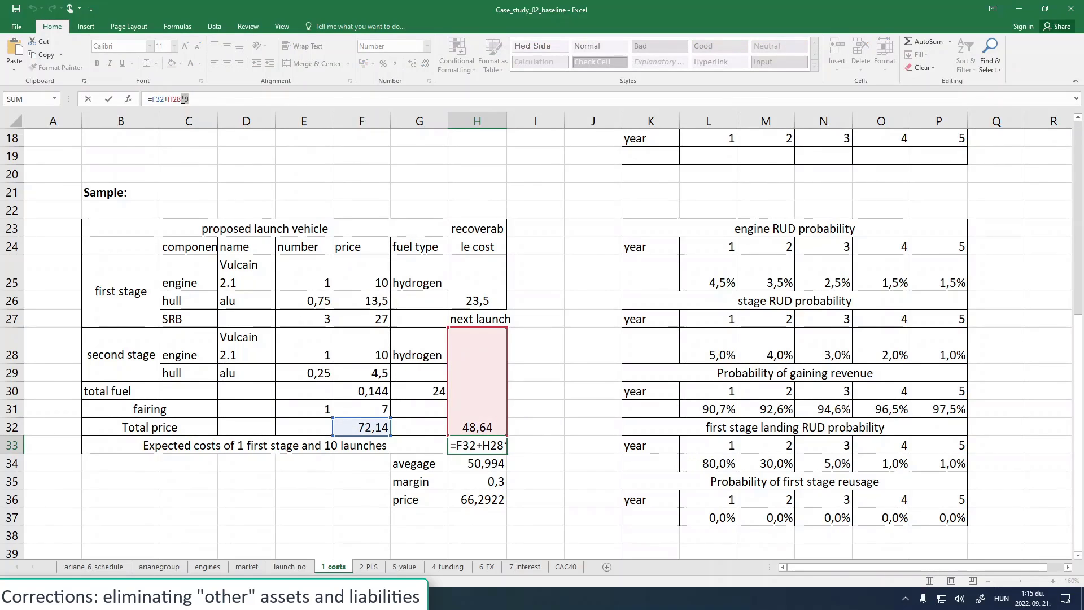
{"action": "key", "text": "BackSpace"}
{"action": "key", "text": "BackSpace"}
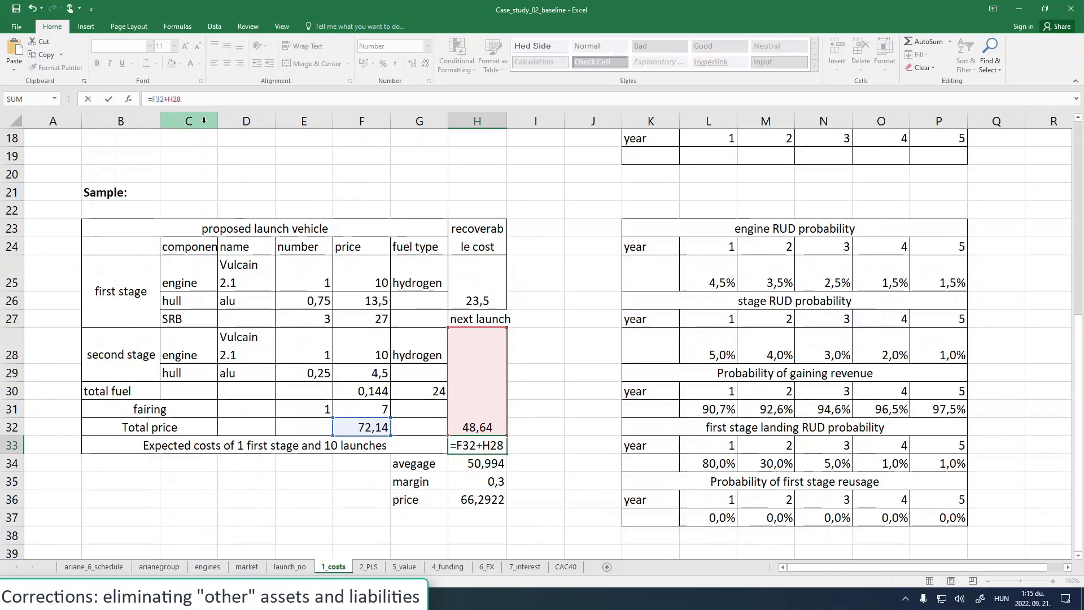
{"action": "type", "text": ")"}
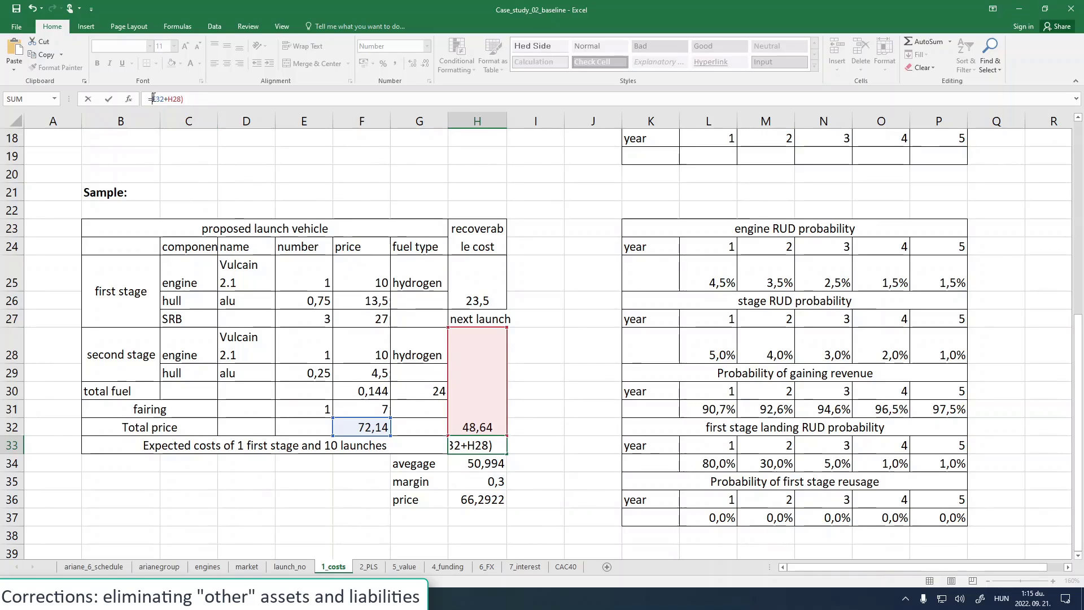
{"action": "left_click", "coordinate": [153, 98]}
{"action": "type", "text": "("}
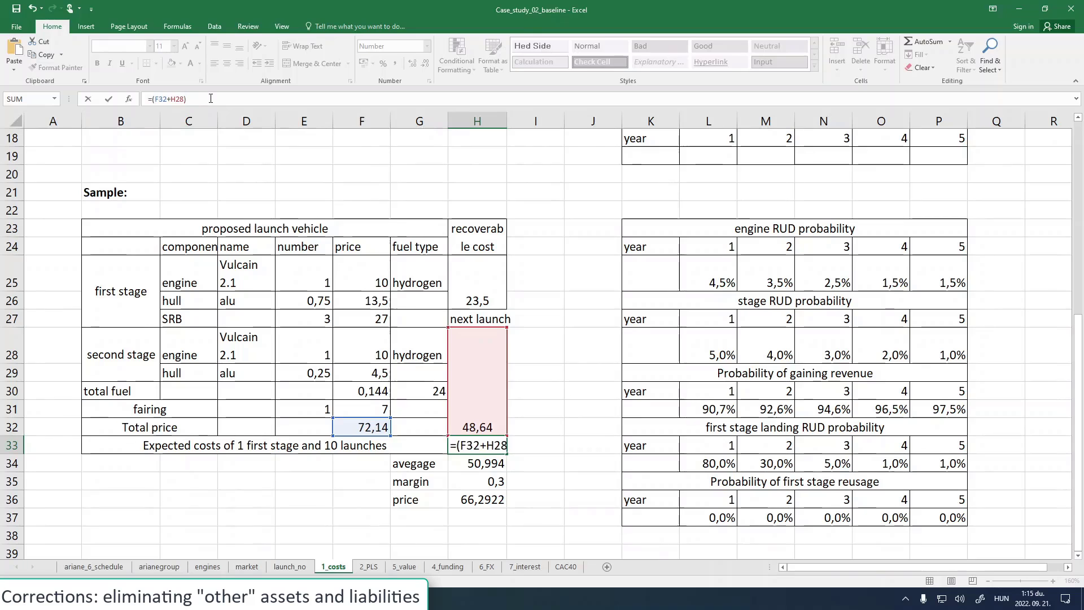
{"action": "left_click", "coordinate": [211, 99]}
{"action": "type", "text": "*10"}
{"action": "key", "text": "Return"}
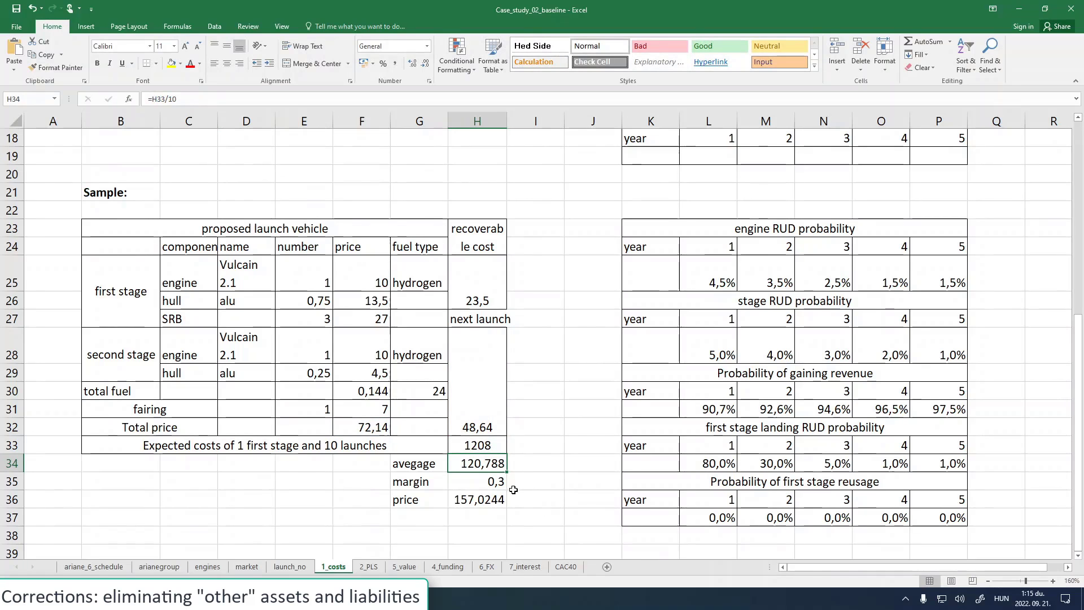
{"action": "left_click", "coordinate": [497, 486]}
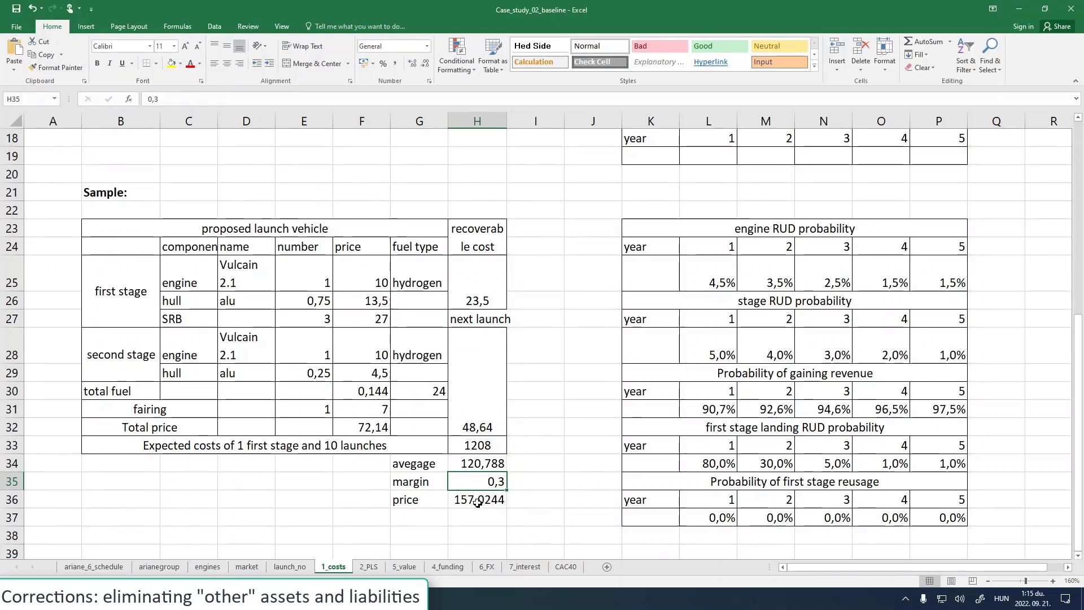
{"action": "left_click", "coordinate": [477, 501]}
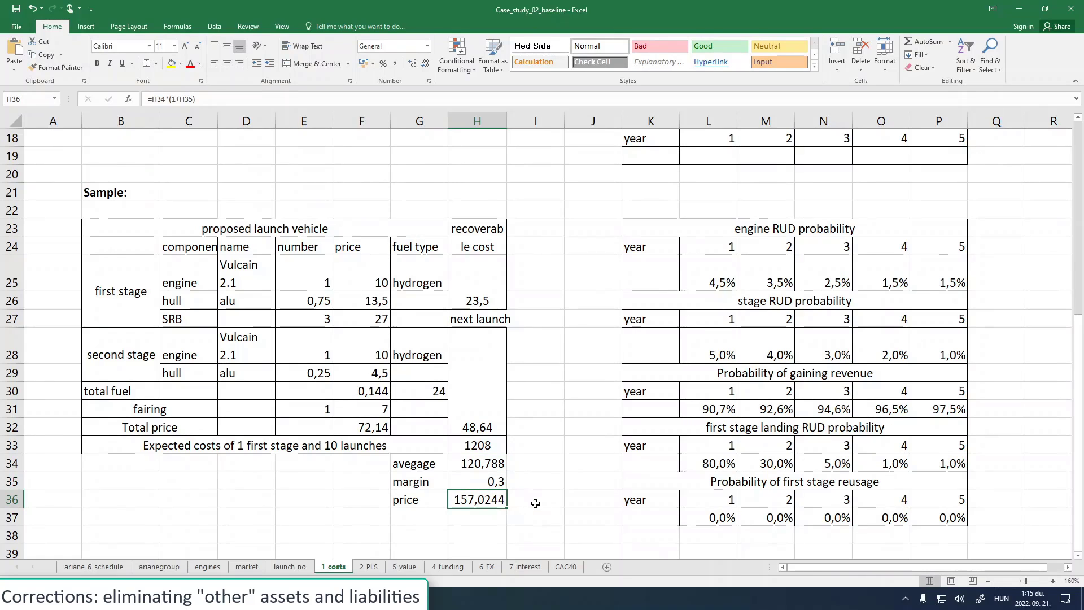
{"action": "left_click", "coordinate": [535, 500]}
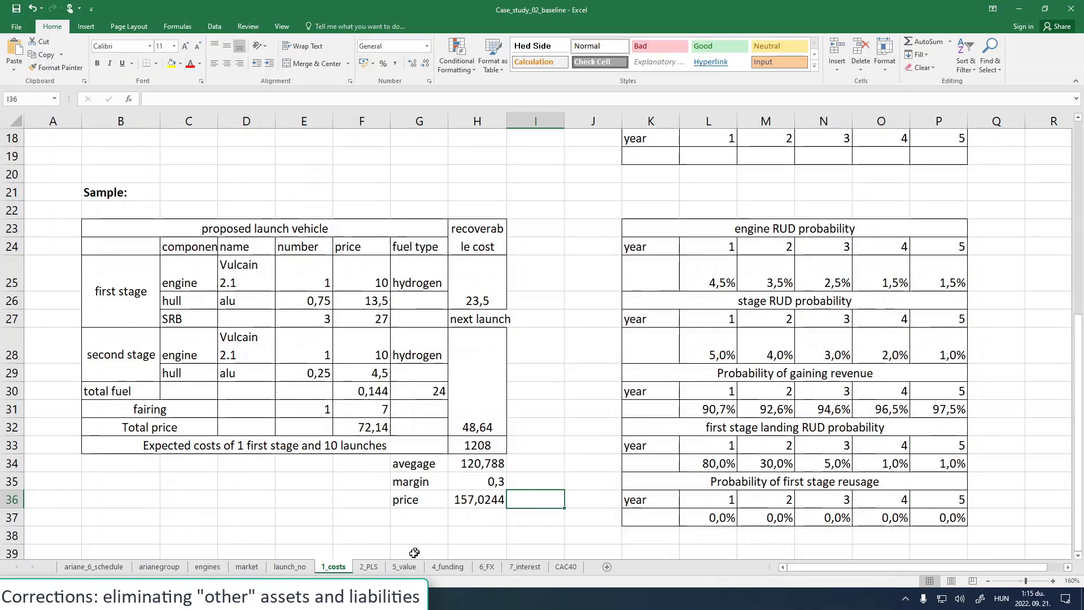
- Open the 2_PLS sheet and review the yearly missions, reusage probabilities and first stages to build under First stage recovery management
{"action": "left_click", "coordinate": [369, 567]}
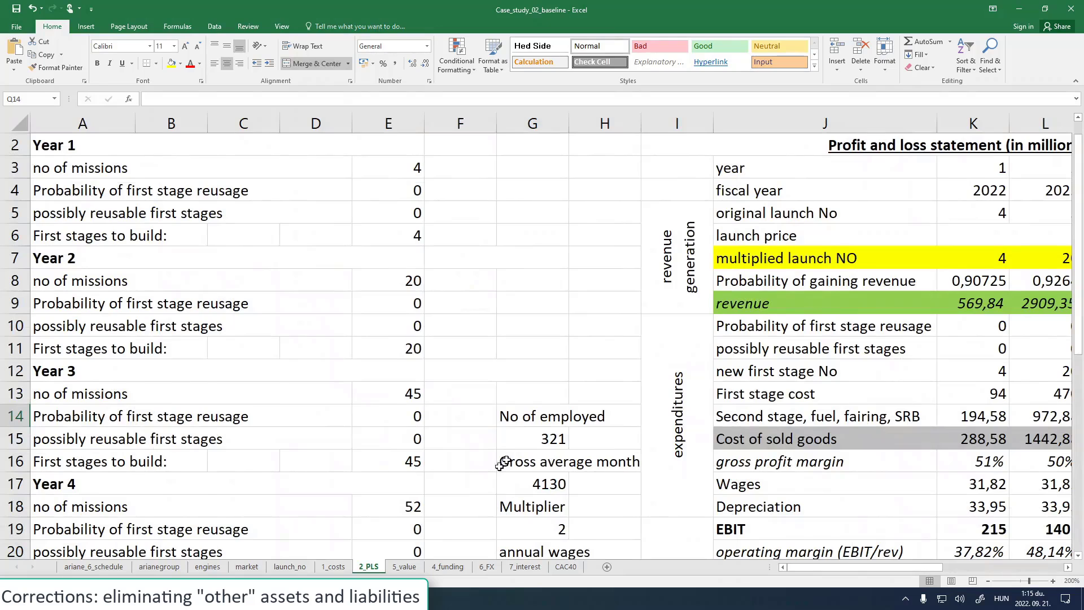
{"action": "scroll", "coordinate": [505, 461], "scroll_direction": "down", "scroll_amount": 1}
{"action": "scroll", "coordinate": [500, 455], "scroll_direction": "up", "scroll_amount": 2}
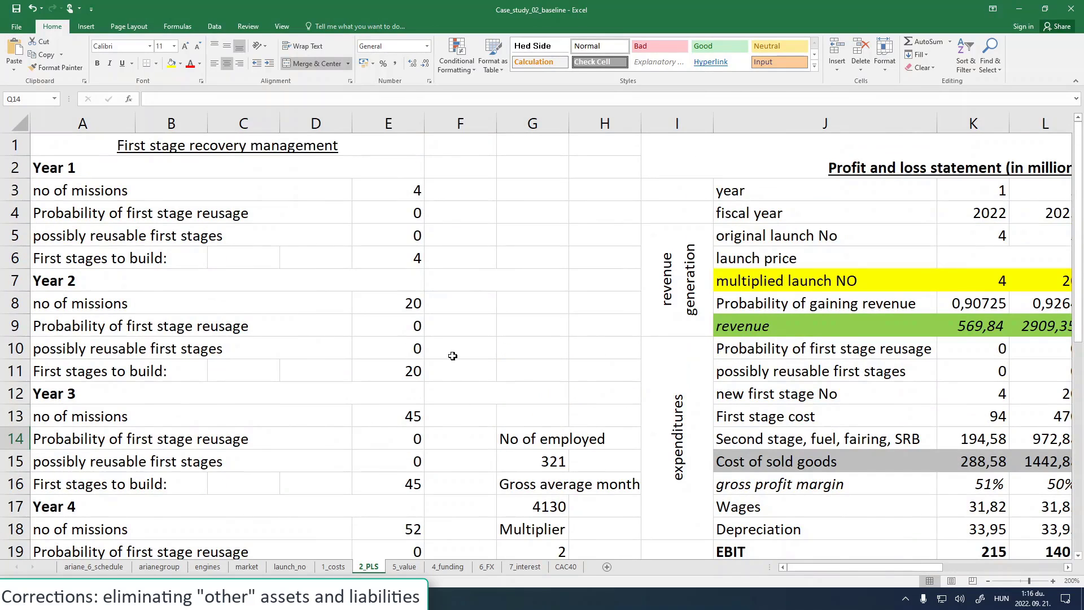
{"action": "scroll", "coordinate": [449, 359], "scroll_direction": "down", "scroll_amount": 2}
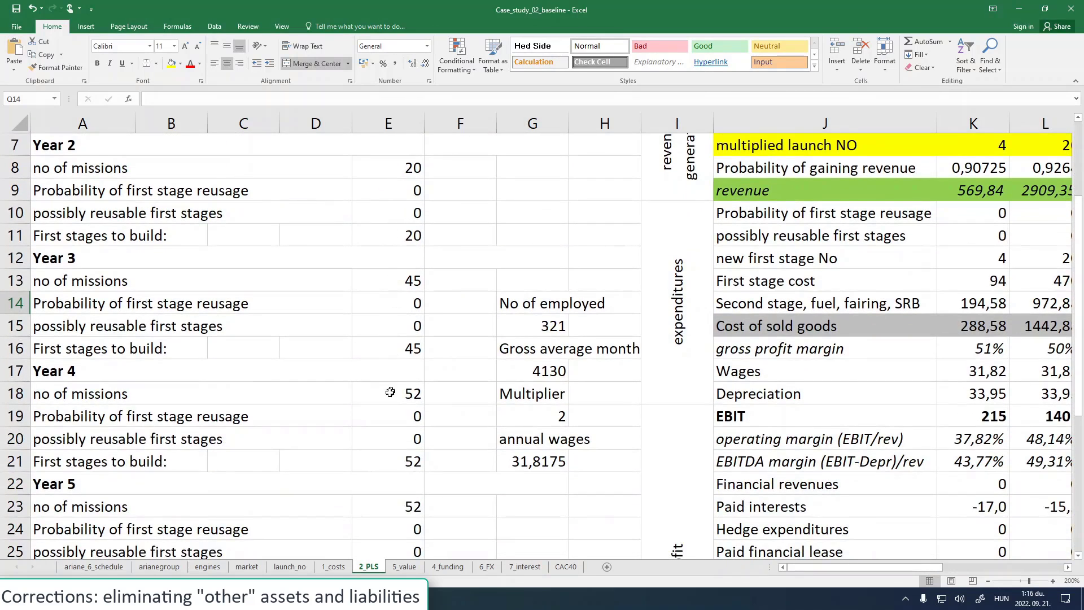
{"action": "scroll", "coordinate": [392, 387], "scroll_direction": "down", "scroll_amount": 3}
{"action": "scroll", "coordinate": [502, 390], "scroll_direction": "up", "scroll_amount": 5}
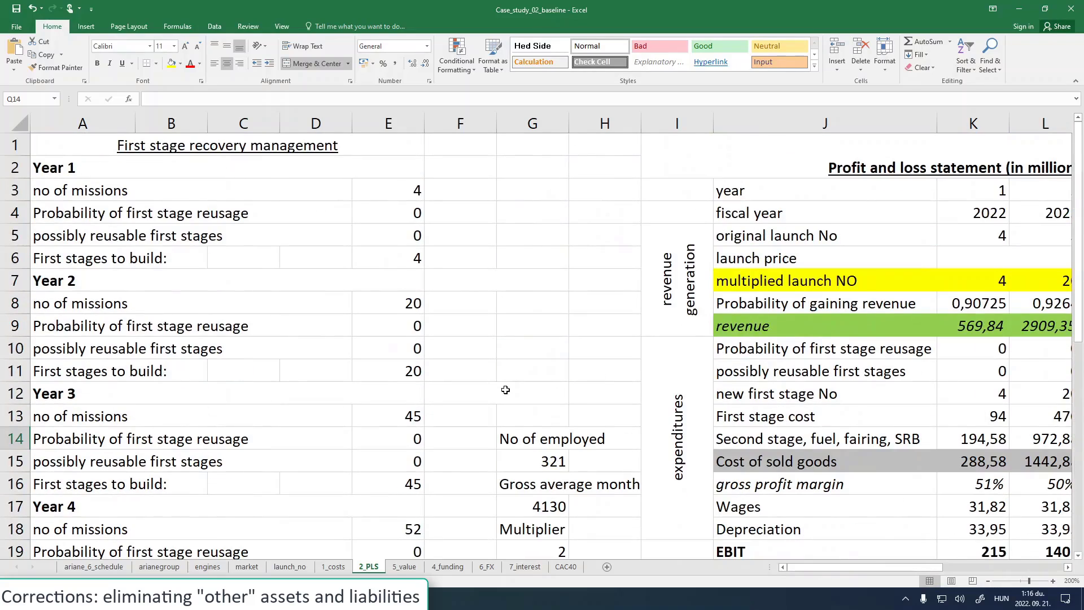
- Replace the multiplied launch numbers in K7:O7 with the original launch numbers copied from K5:O5
{"action": "left_click_drag", "start_coordinate": [840, 569], "coordinate": [925, 569]}
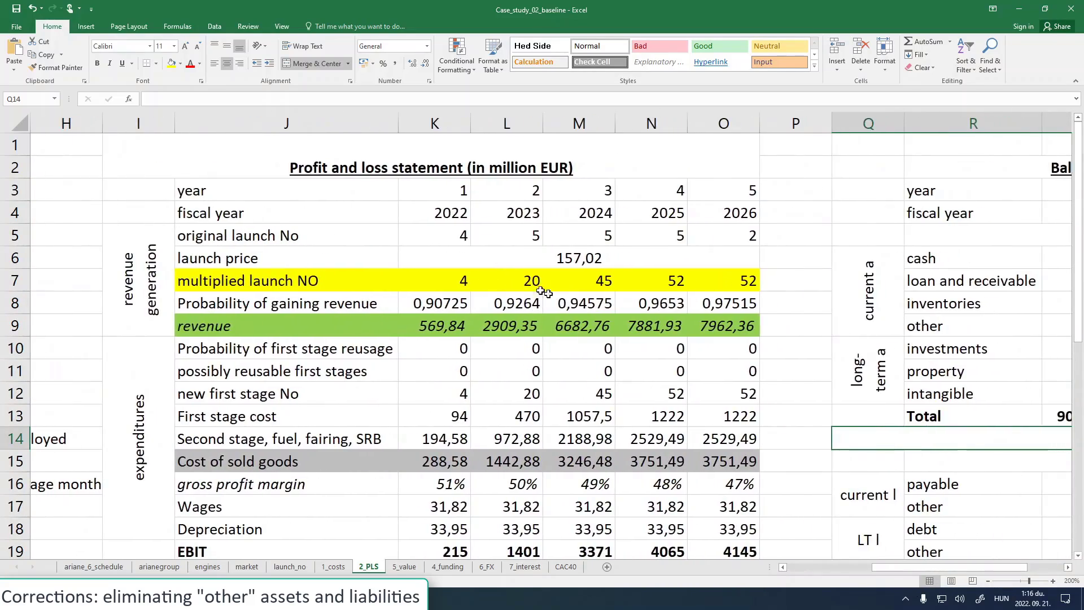
{"action": "left_click", "coordinate": [453, 283]}
{"action": "left_click", "coordinate": [508, 282]}
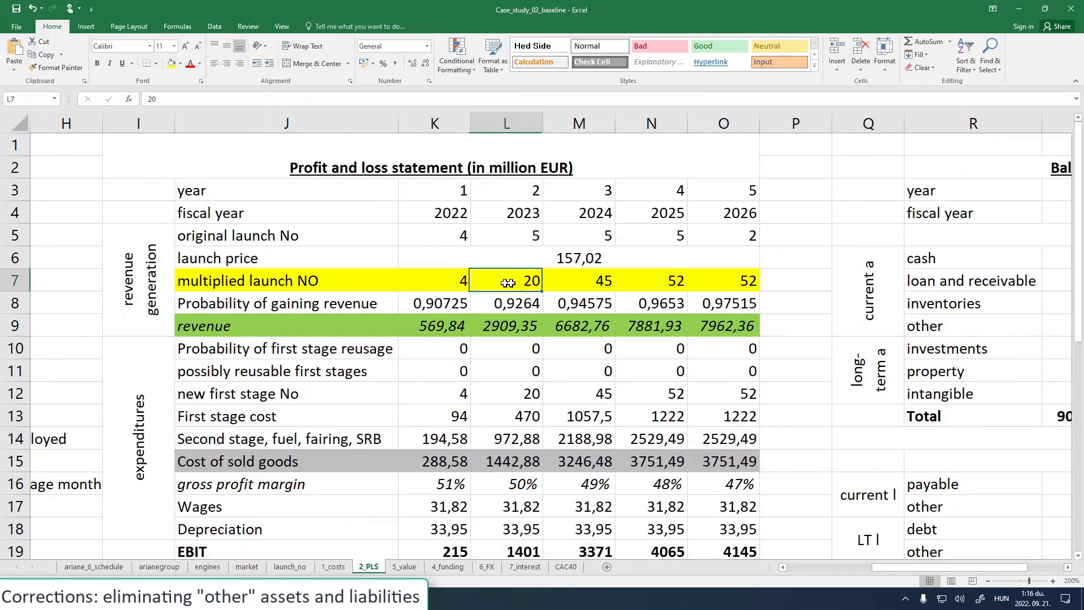
{"action": "left_click", "coordinate": [576, 281]}
{"action": "left_click_drag", "start_coordinate": [459, 234], "coordinate": [734, 236]}
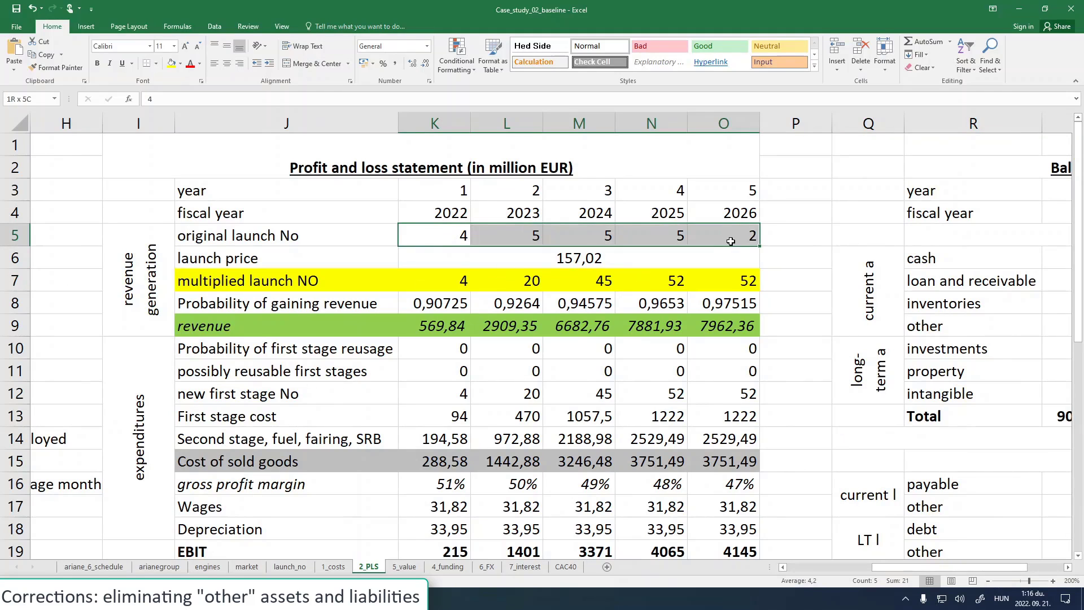
{"action": "key", "text": "ctrl+c"}
{"action": "left_click", "coordinate": [430, 285]}
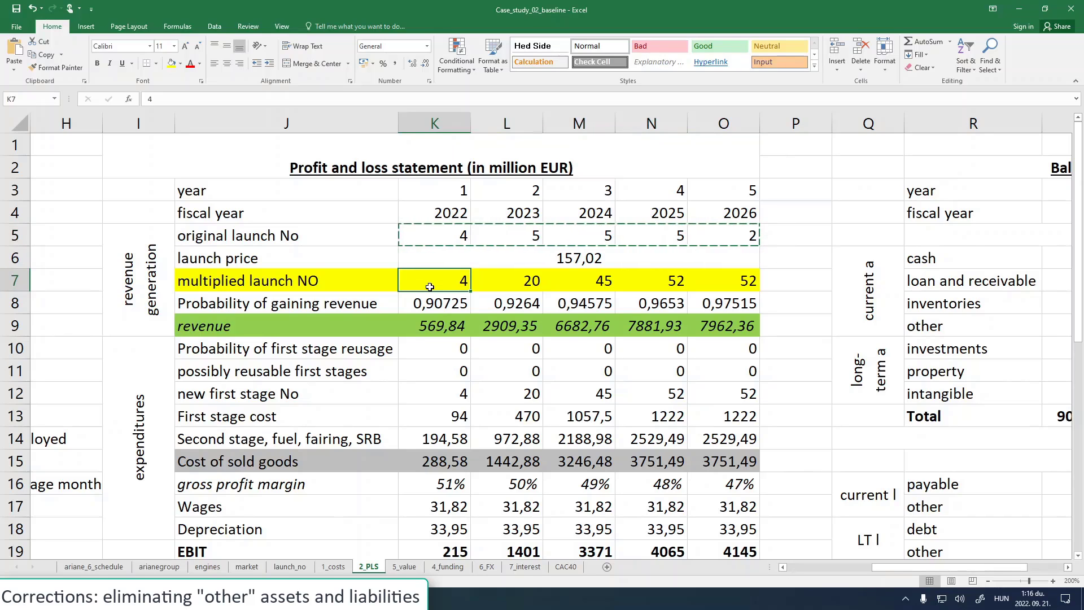
{"action": "key", "text": "ctrl+v"}
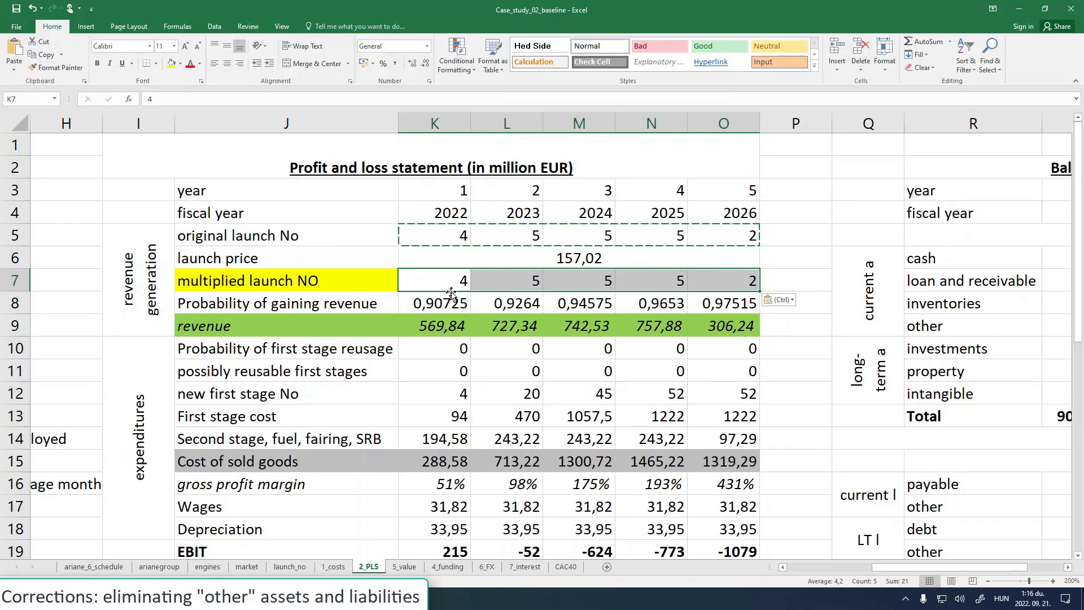
{"action": "left_click", "coordinate": [477, 260]}
{"action": "left_click", "coordinate": [451, 283]}
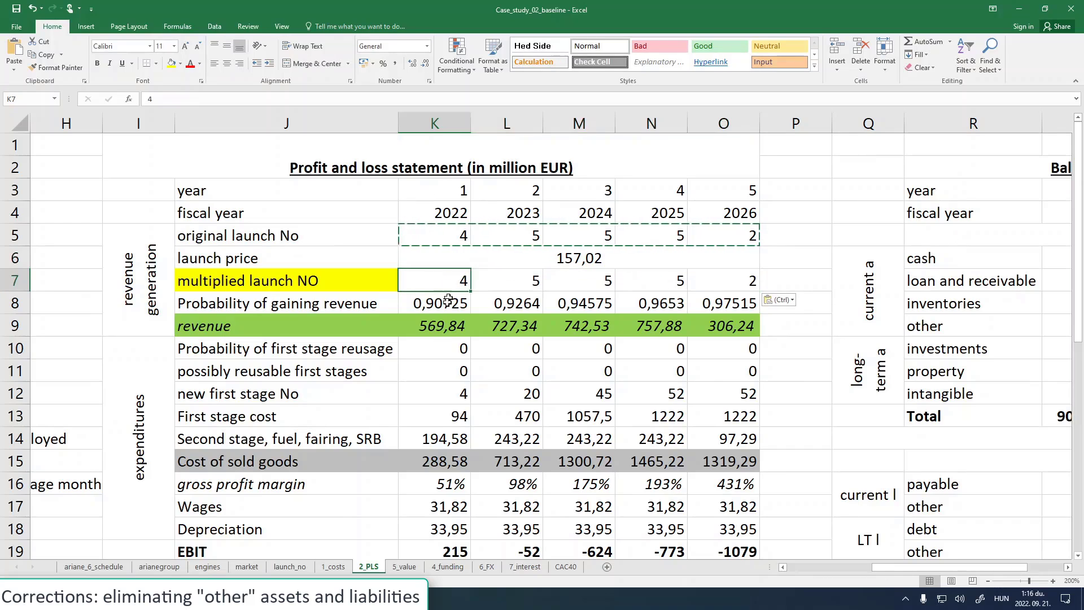
- Review the profit rows of the statement and check the DCF, salvage value and estimated fundamental value on the 5_value sheet
{"action": "scroll", "coordinate": [445, 339], "scroll_direction": "down", "scroll_amount": 3}
{"action": "scroll", "coordinate": [444, 342], "scroll_direction": "down", "scroll_amount": 5}
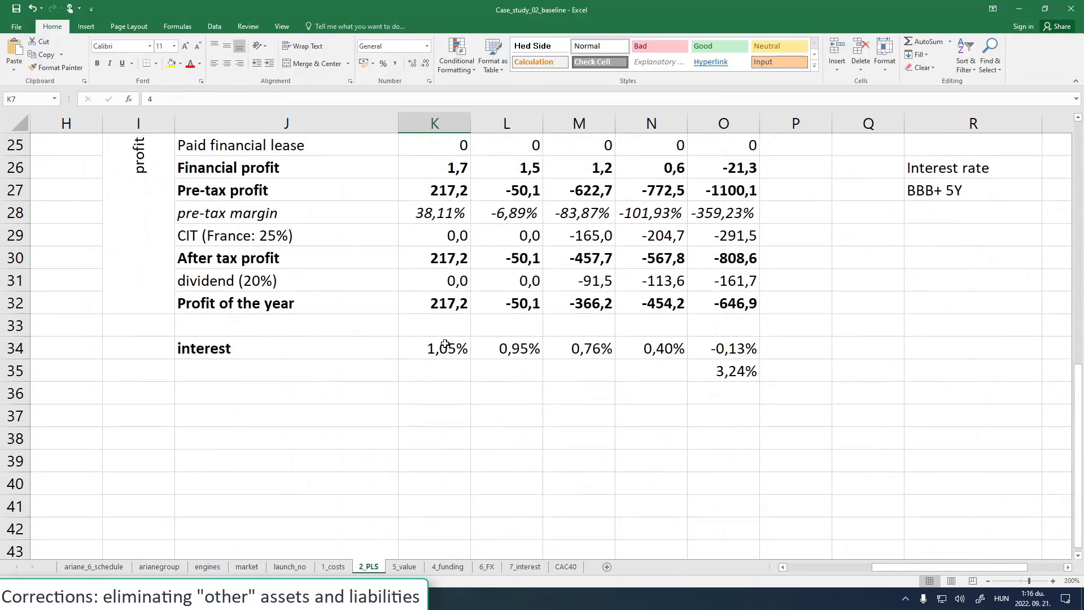
{"action": "scroll", "coordinate": [445, 344], "scroll_direction": "up", "scroll_amount": 2}
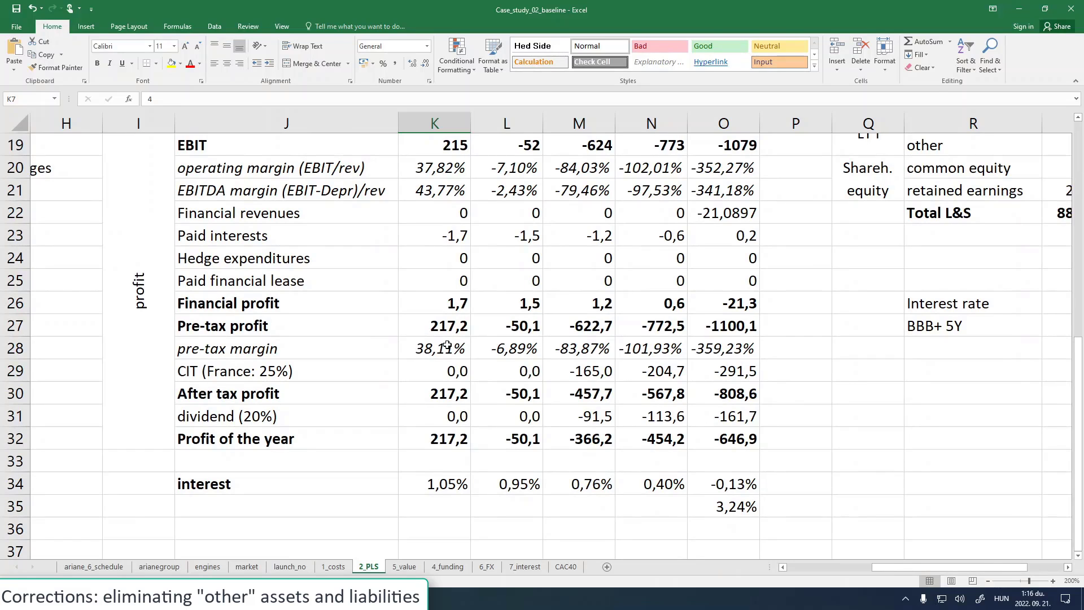
{"action": "left_click", "coordinate": [404, 568]}
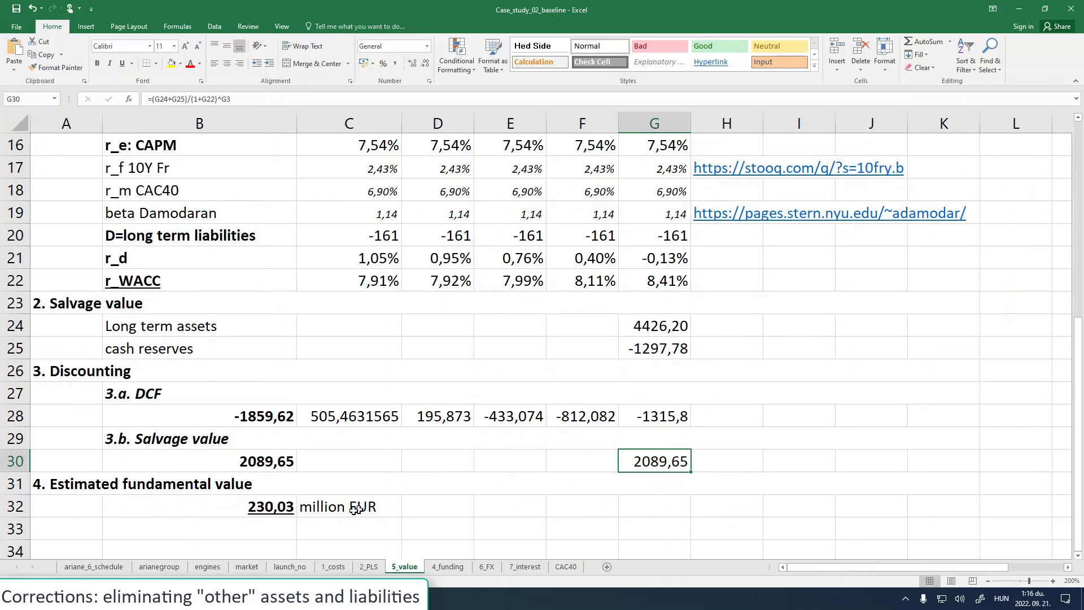
{"action": "left_click", "coordinate": [223, 509]}
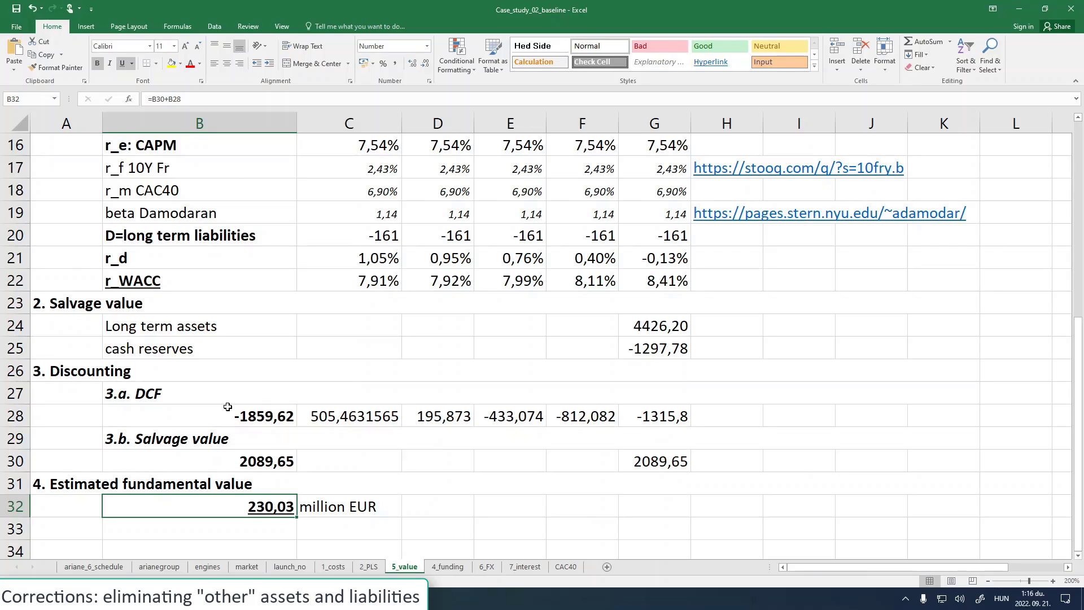
{"action": "left_click", "coordinate": [190, 408]}
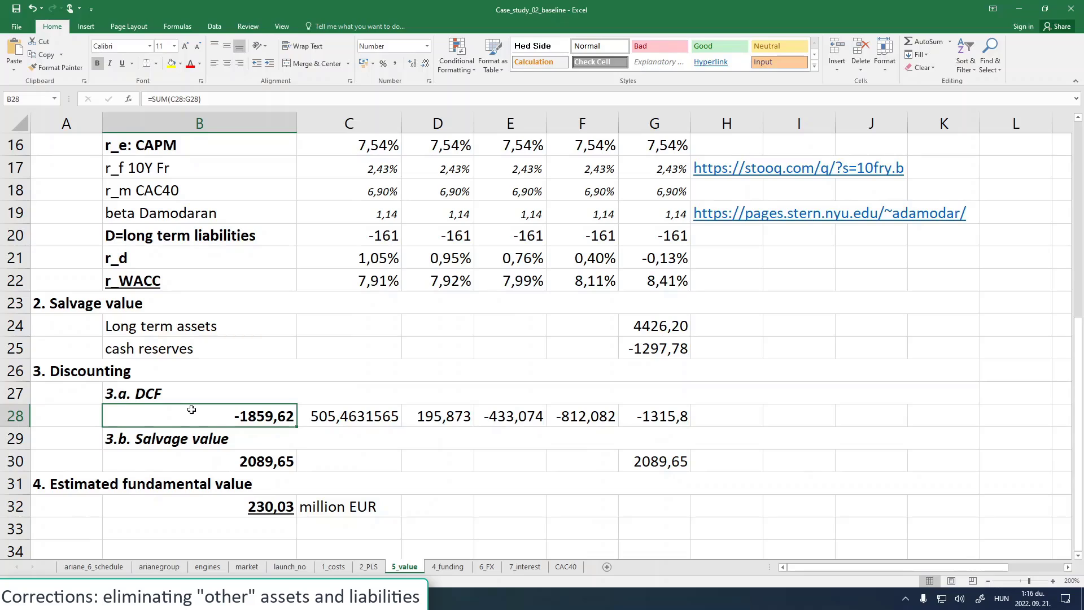
{"action": "left_click", "coordinate": [202, 459]}
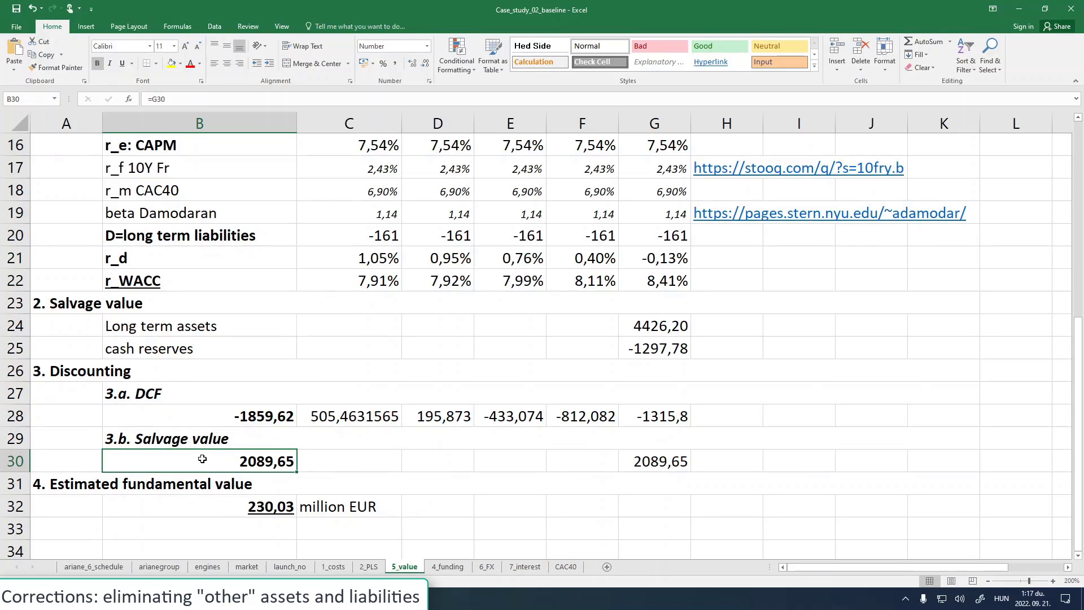
- Return to the 2_PLS sheet and review the profit and loss statement from launch numbers and revenue to EBIT and its margins
{"action": "left_click", "coordinate": [369, 567]}
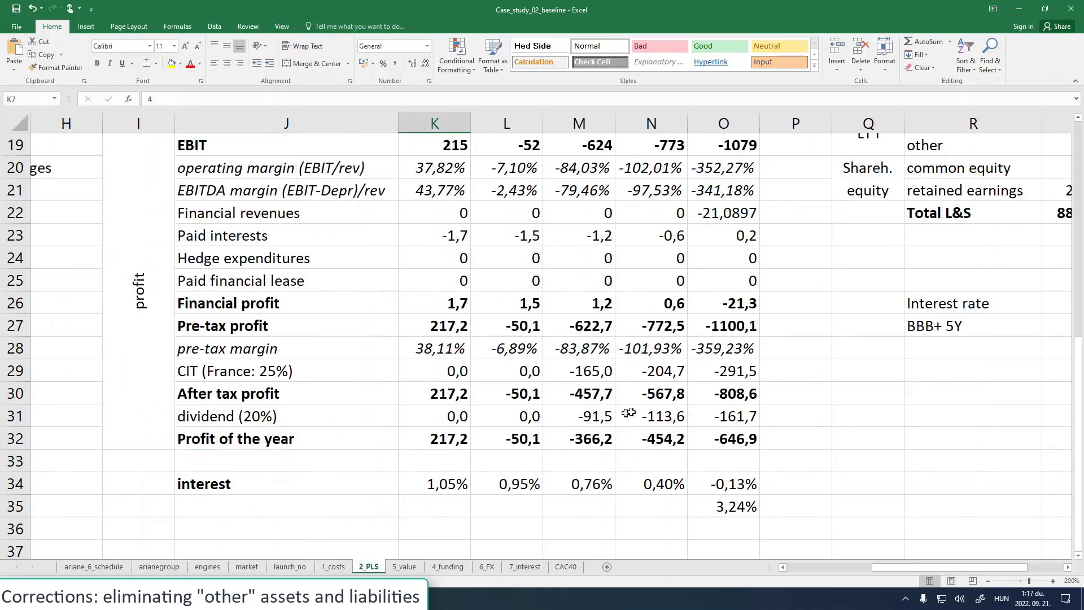
{"action": "scroll", "coordinate": [824, 438], "scroll_direction": "up", "scroll_amount": 1}
{"action": "scroll", "coordinate": [850, 452], "scroll_direction": "up", "scroll_amount": 5}
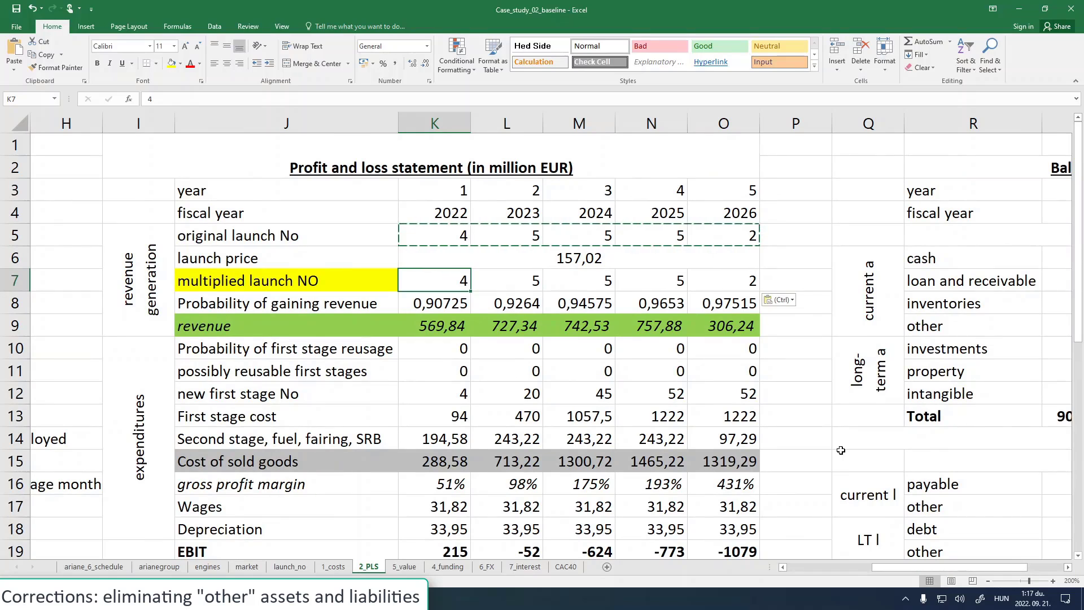
{"action": "scroll", "coordinate": [834, 454], "scroll_direction": "down", "scroll_amount": 2}
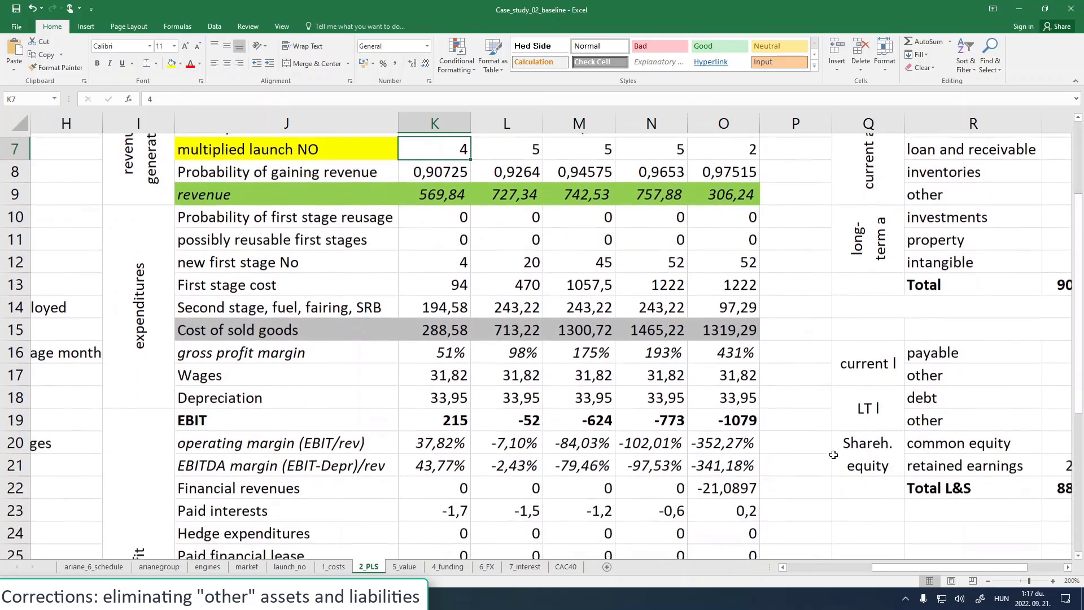
{"action": "scroll", "coordinate": [830, 452], "scroll_direction": "up", "scroll_amount": 2}
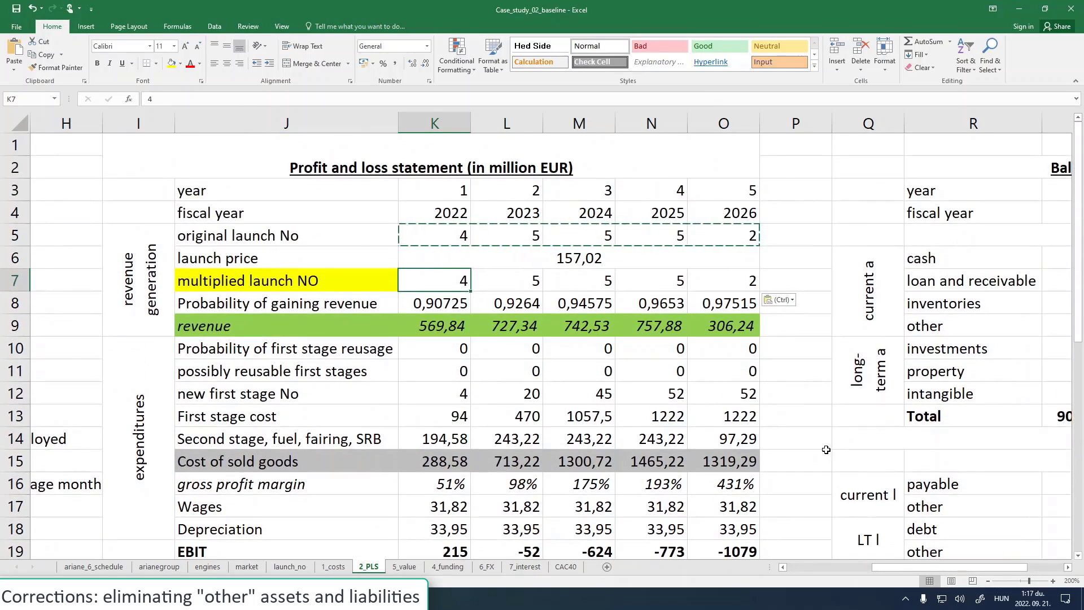
{"action": "scroll", "coordinate": [826, 449], "scroll_direction": "down", "scroll_amount": 2}
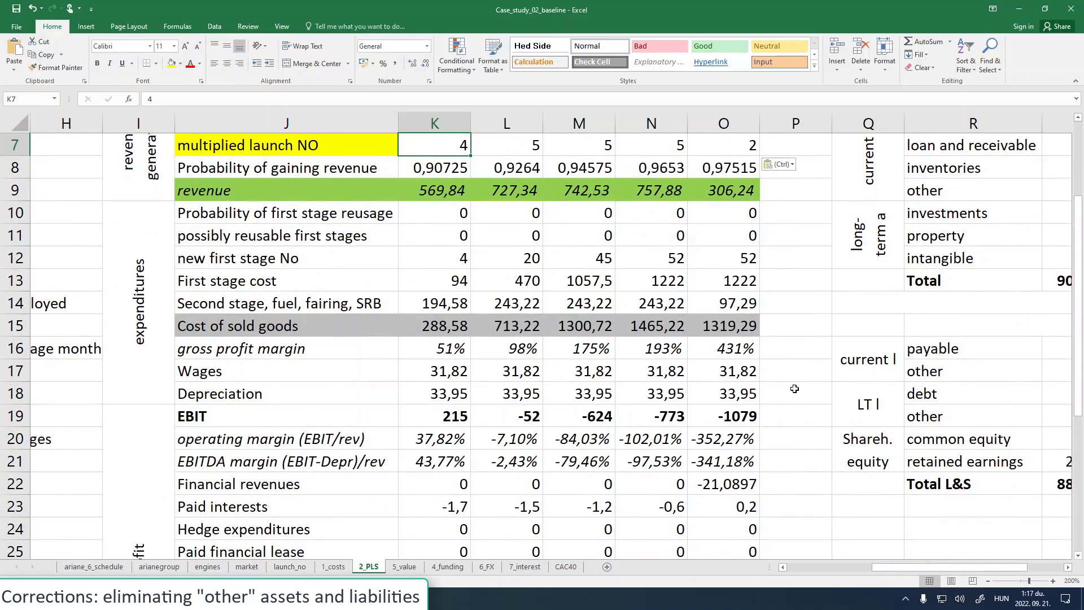
{"action": "scroll", "coordinate": [713, 314], "scroll_direction": "up", "scroll_amount": 1}
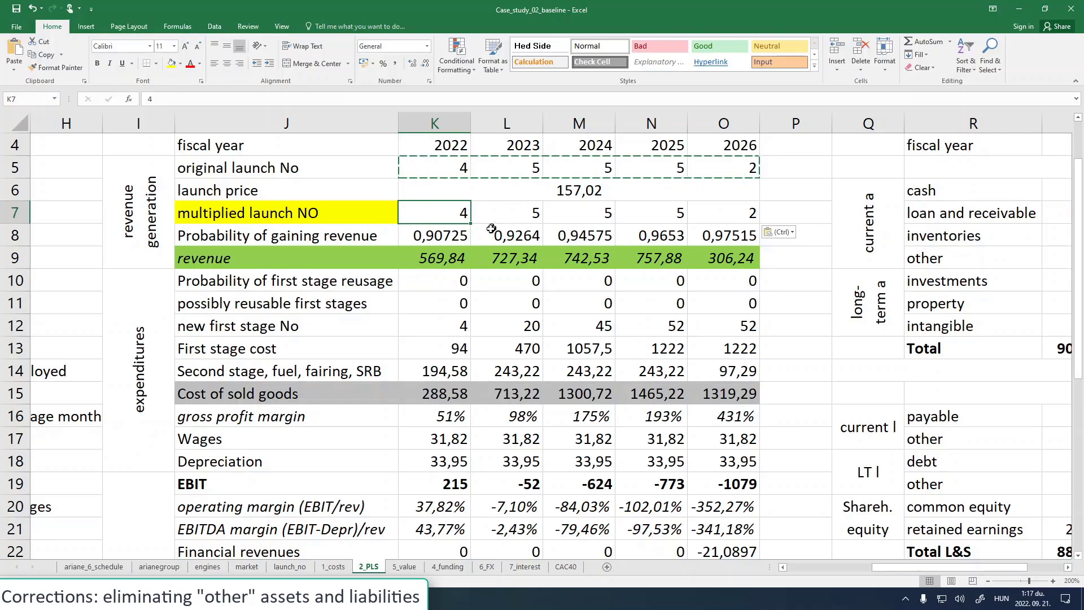
- Examine the formulas for revenue in K9, probability of gaining revenue in row 8 and first stage cost in row 13
{"action": "left_click", "coordinate": [435, 254]}
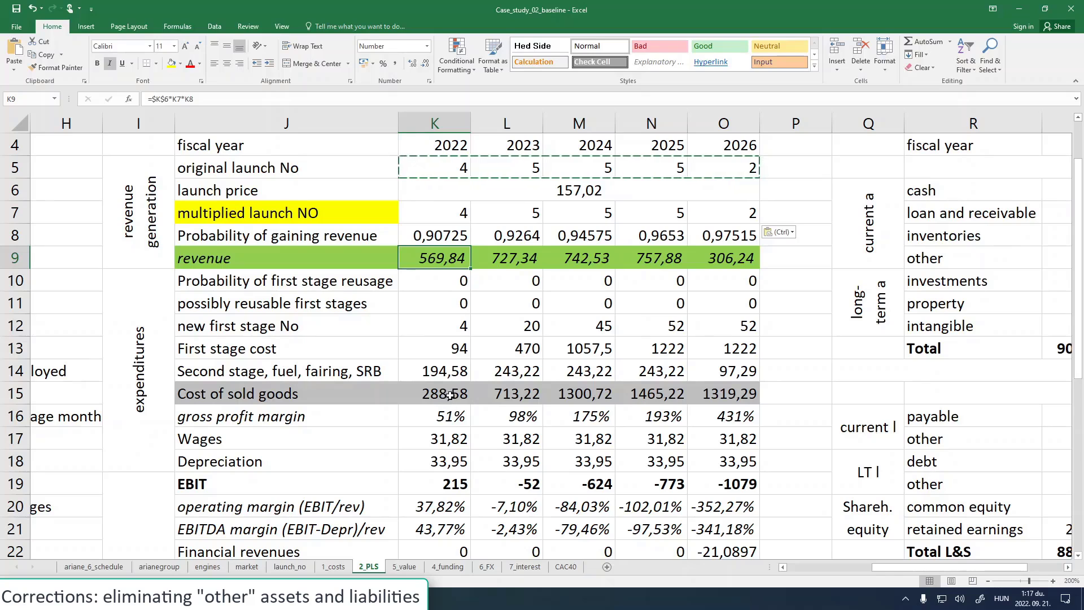
{"action": "left_click", "coordinate": [432, 236]}
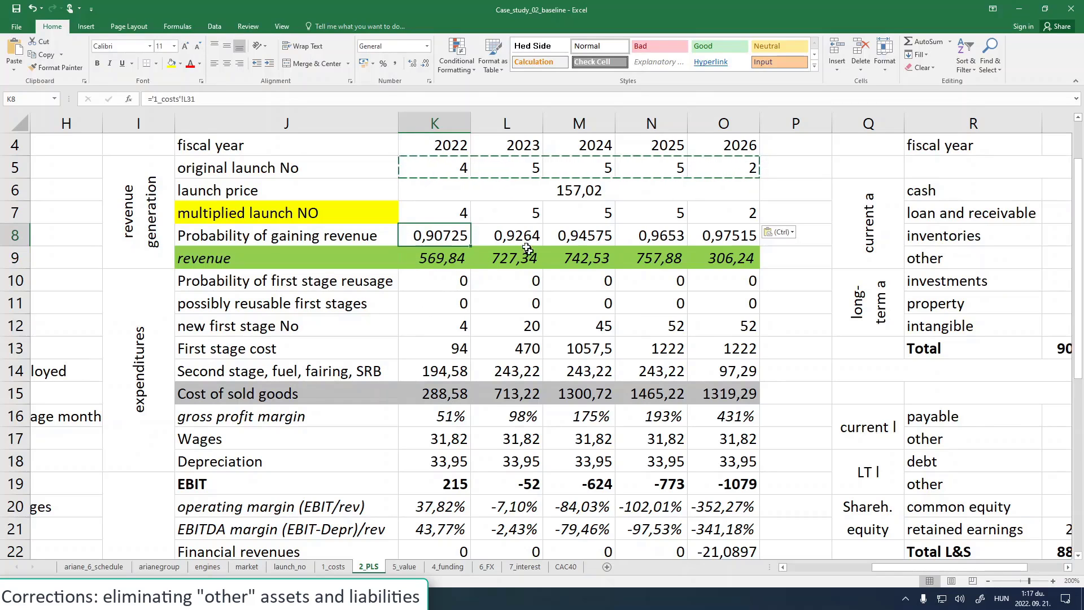
{"action": "left_click", "coordinate": [508, 237]}
{"action": "left_click", "coordinate": [595, 240]}
{"action": "left_click", "coordinate": [655, 234]}
{"action": "left_click", "coordinate": [692, 236]}
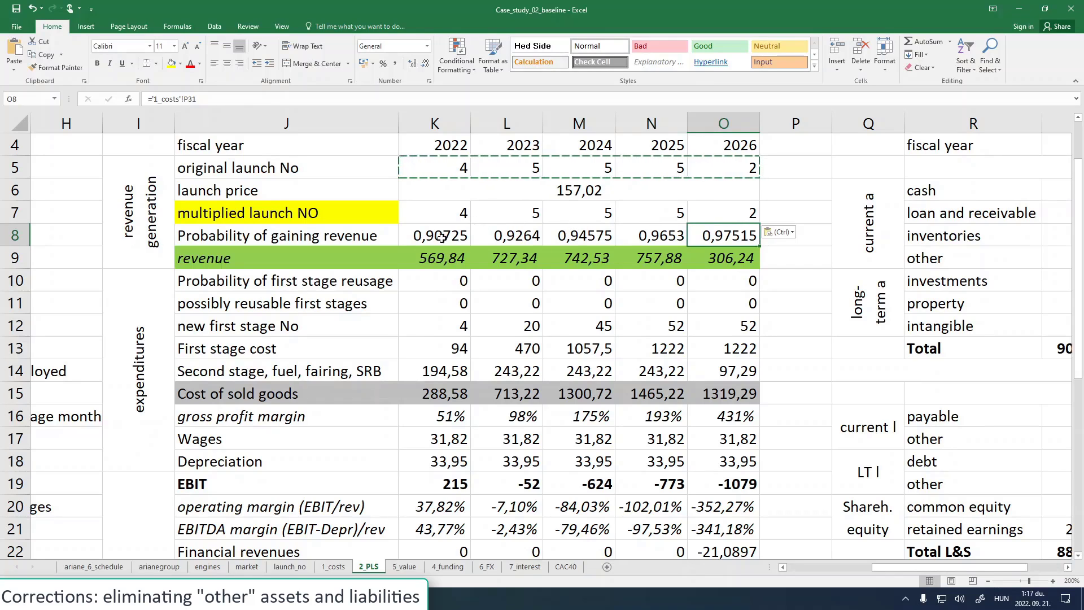
{"action": "left_click", "coordinate": [437, 346]}
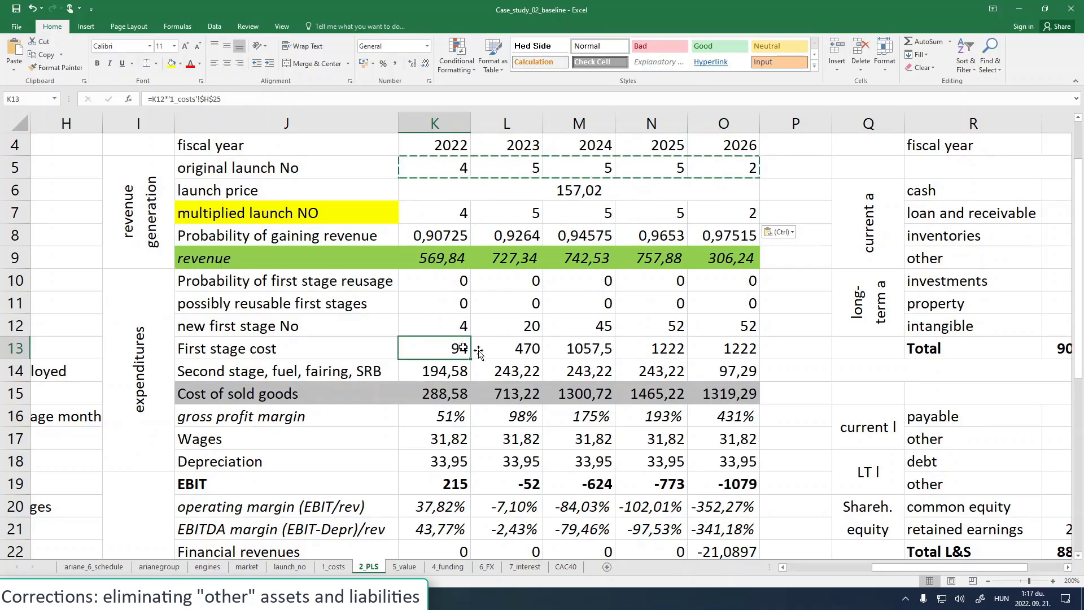
{"action": "left_click", "coordinate": [514, 350]}
{"action": "left_click", "coordinate": [651, 348]}
{"action": "left_click", "coordinate": [721, 346]}
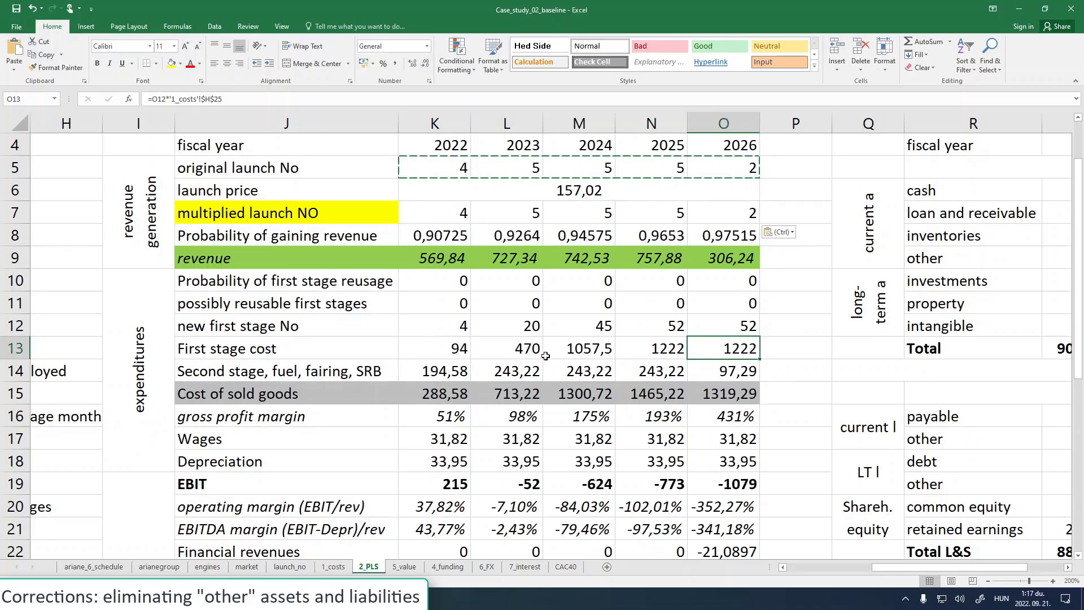
{"action": "left_click", "coordinate": [445, 350]}
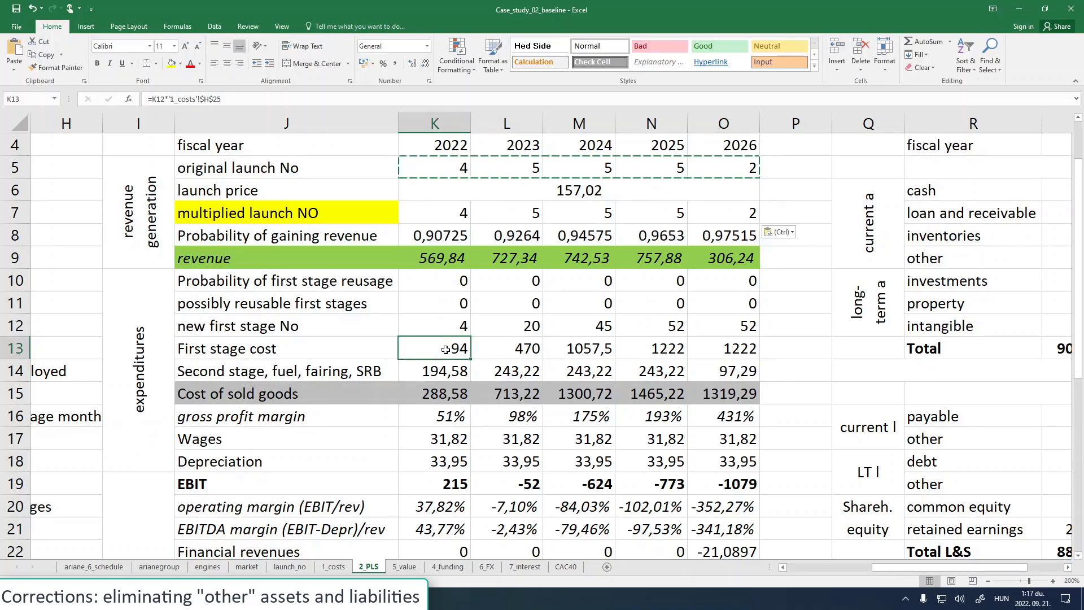
- Check the estimated fundamental value in B32 on the 5_value sheet of the baseline workbook
{"action": "scroll", "coordinate": [505, 453], "scroll_direction": "down", "scroll_amount": 7}
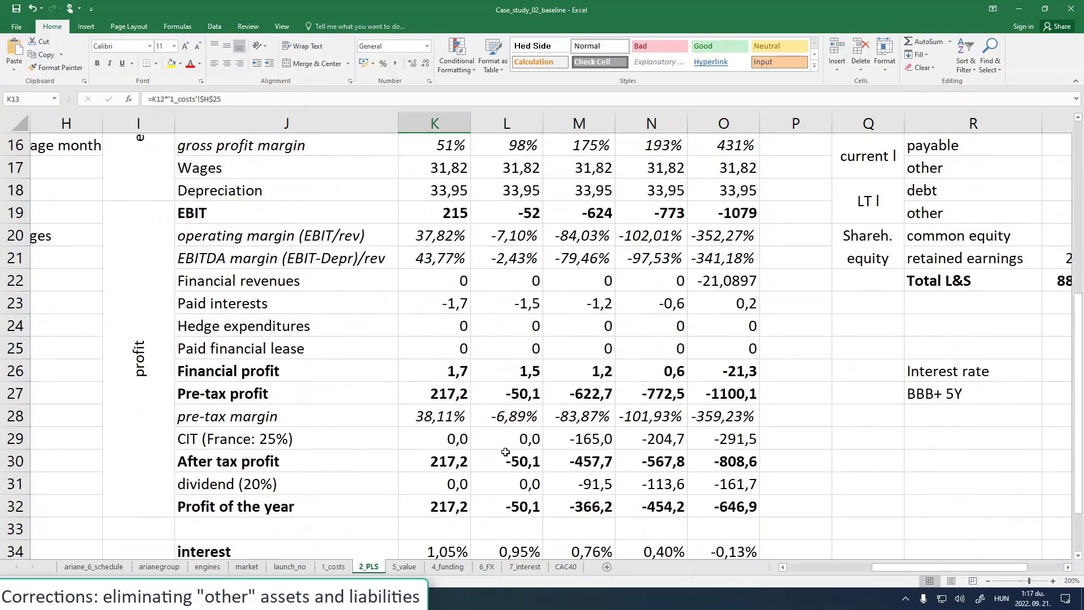
{"action": "left_click", "coordinate": [404, 566]}
{"action": "left_click", "coordinate": [269, 511]}
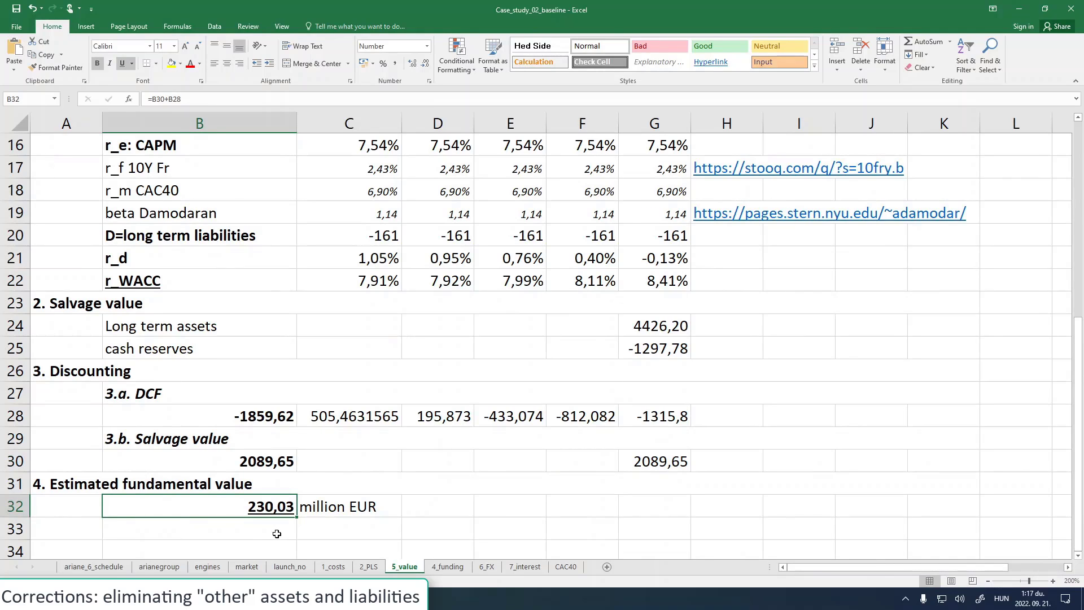
{"action": "left_click", "coordinate": [231, 597]}
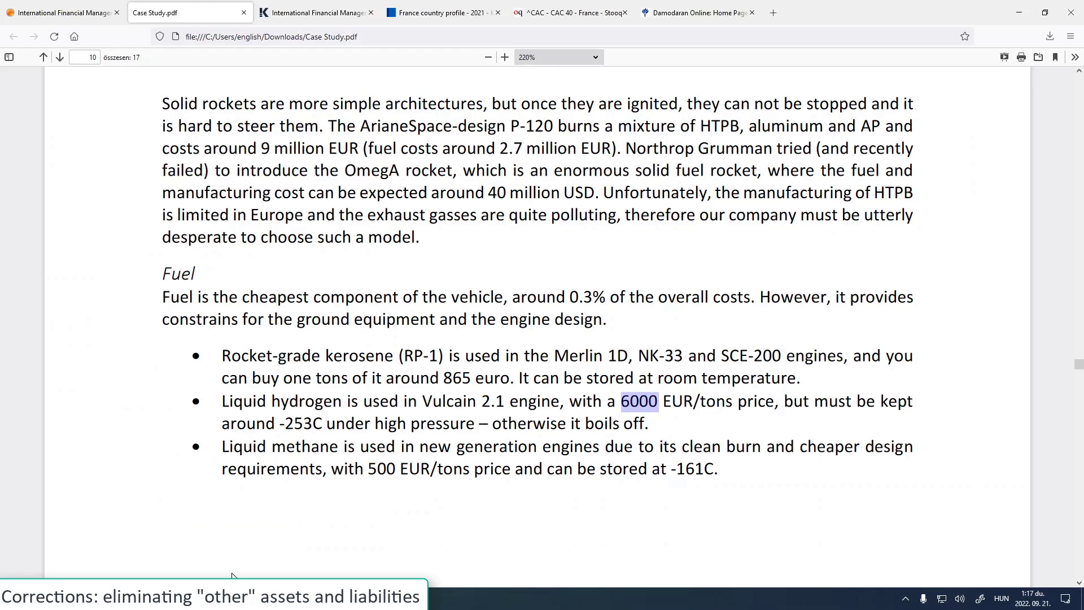
{"action": "key", "text": "alt+Tab"}
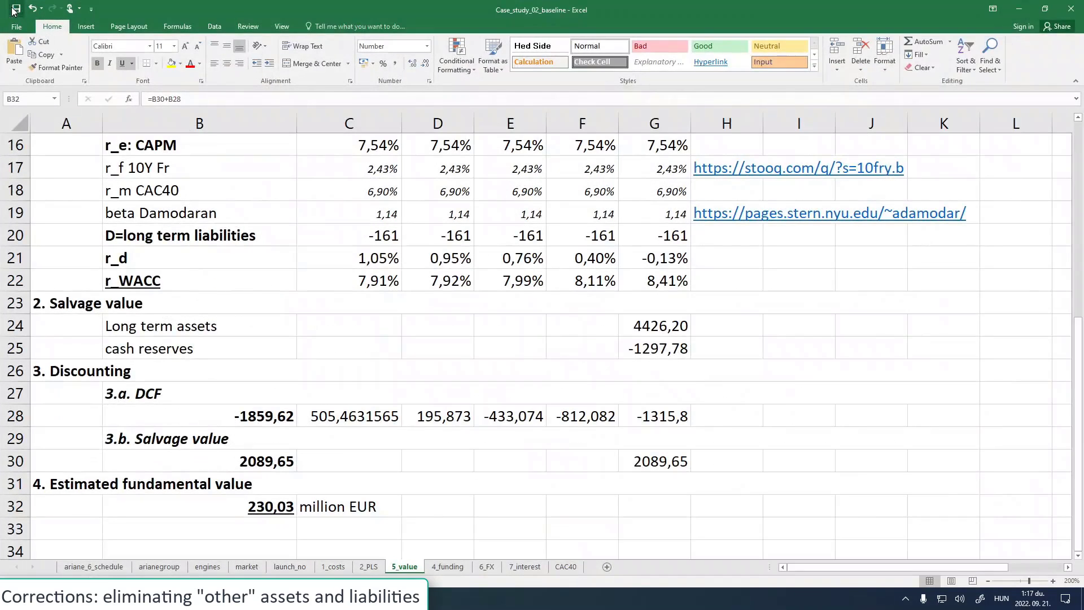
- Open the Case_study_02 workbook from Documents, enable its content and select the estimated fundamental value in B32
{"action": "left_click", "coordinate": [260, 598]}
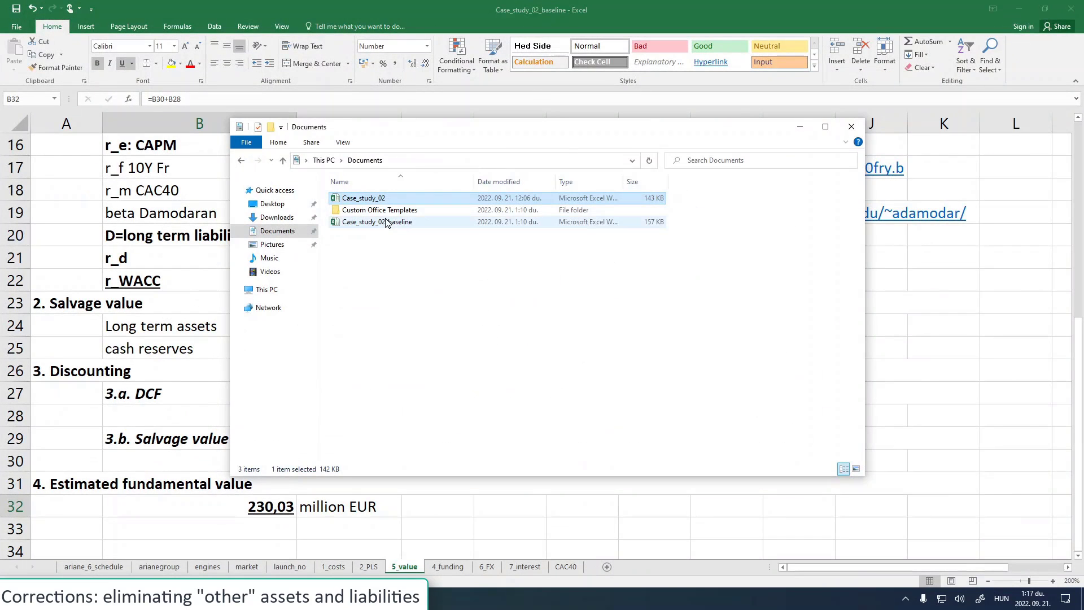
{"action": "double_click", "coordinate": [382, 200]}
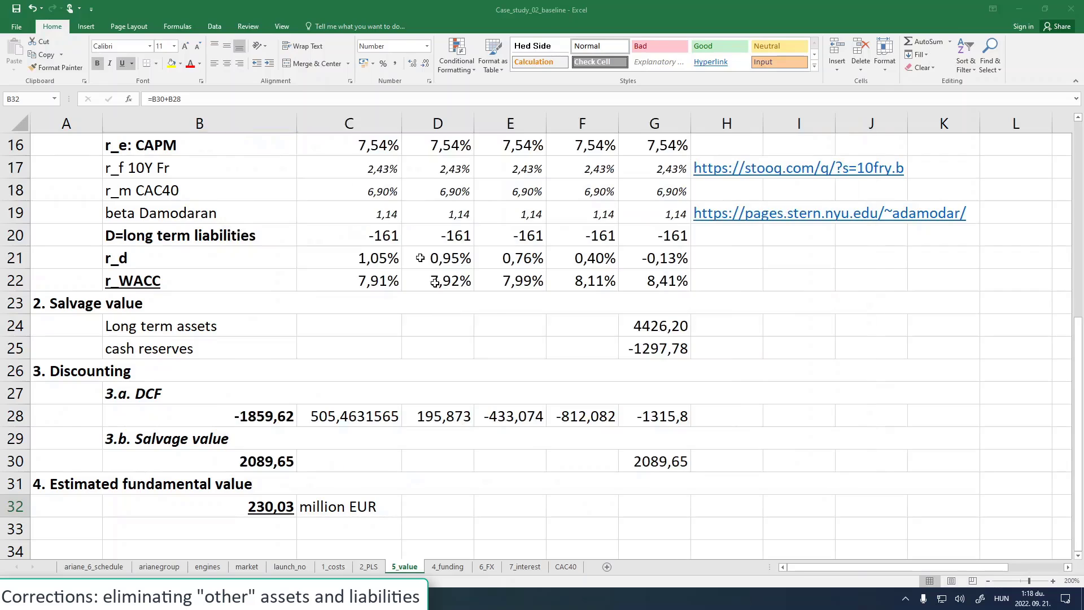
{"action": "left_click", "coordinate": [273, 94]}
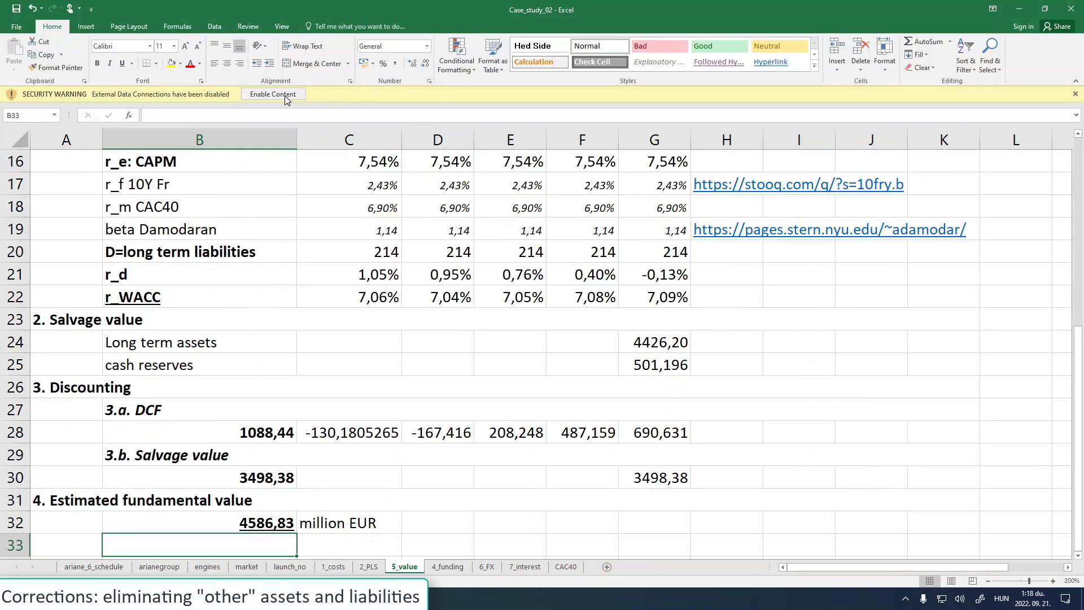
{"action": "left_click", "coordinate": [254, 503]}
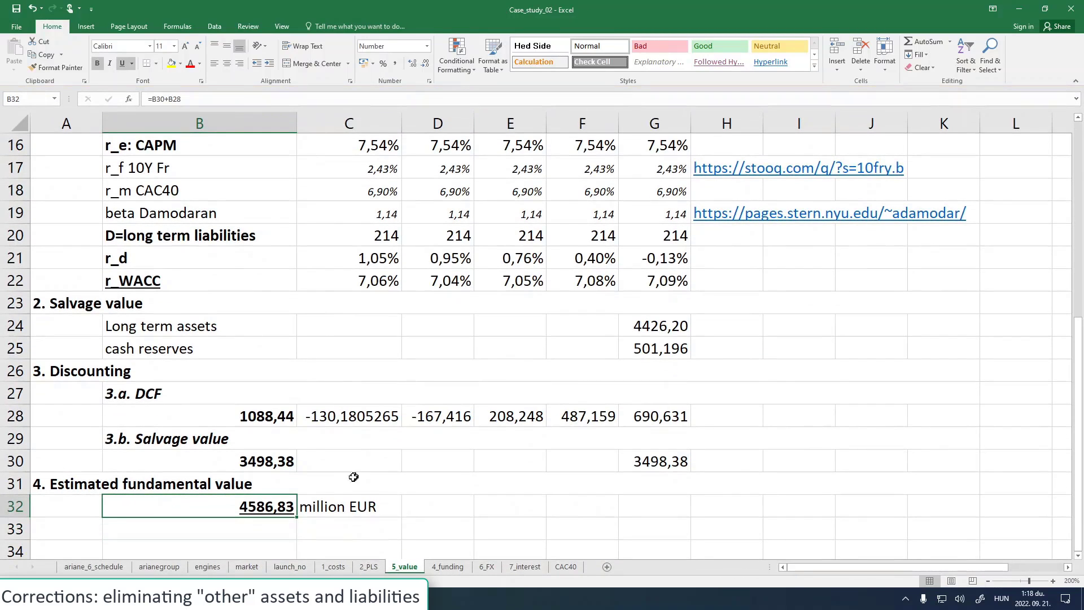
- Compare the estimated fundamental value in Case_study_02 with the one in Case_study_02_baseline, finishing on the baseline workbook
{"action": "key", "text": "alt+Tab"}
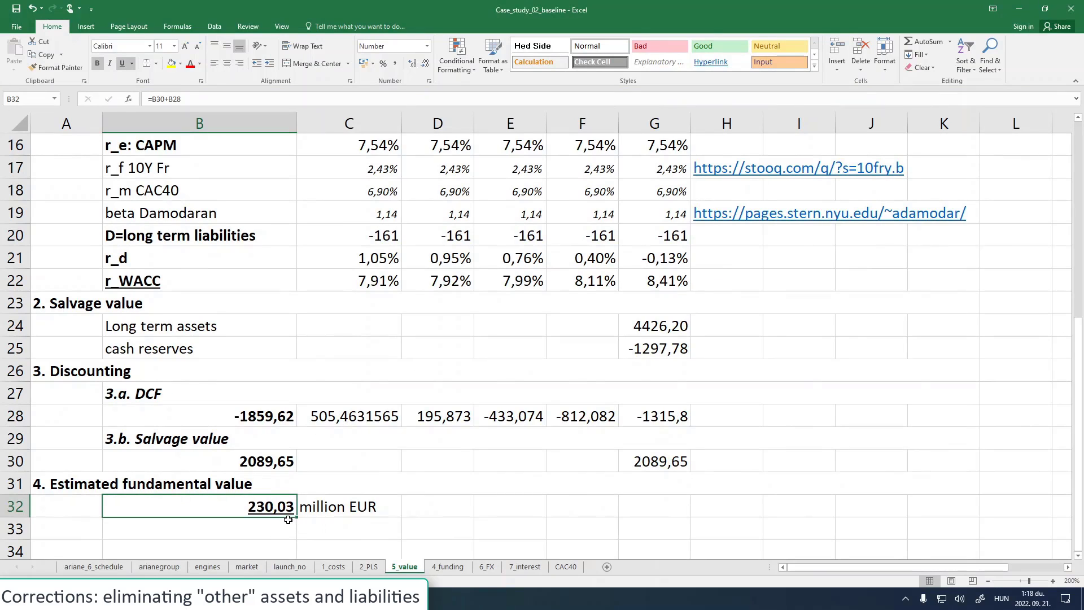
{"action": "key", "text": "alt+Tab"}
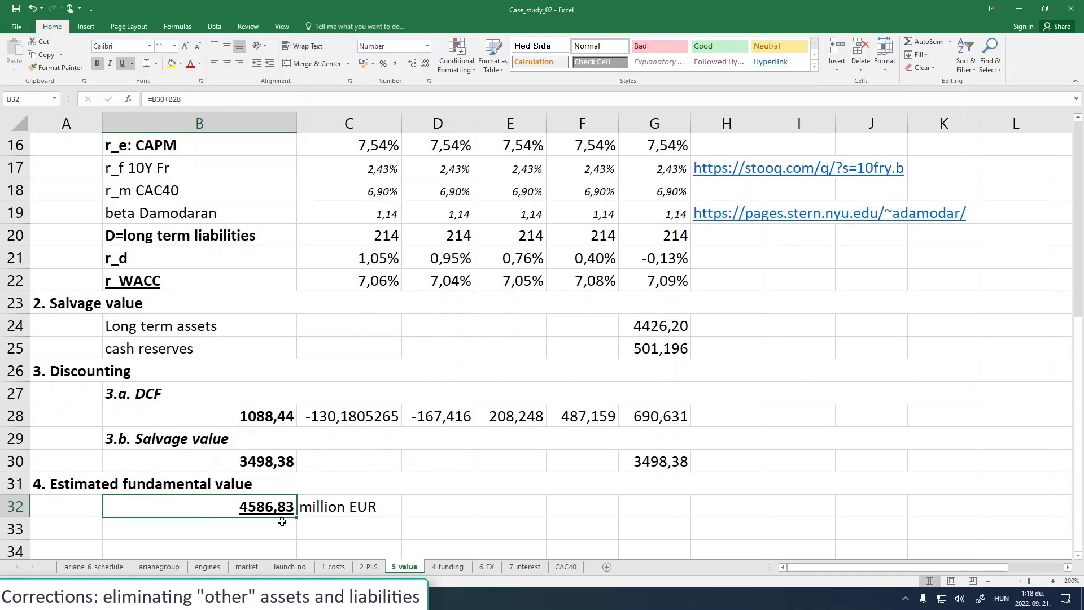
{"action": "left_click", "coordinate": [276, 557]}
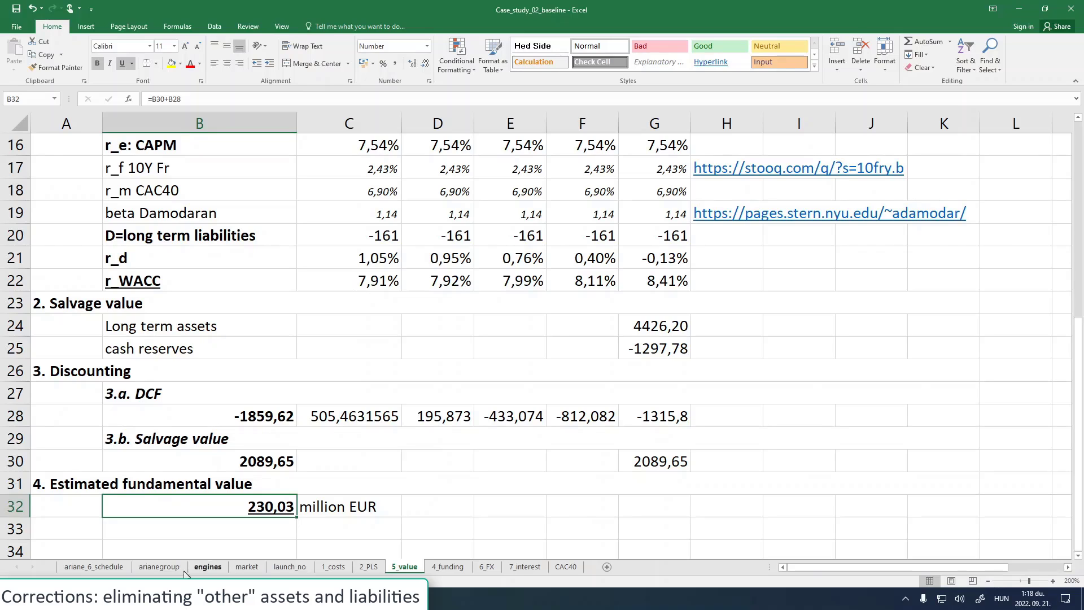
- Switch to the browser and return from the Case study folder to the International Financial Management scene in CooSpace to review its existing folders
{"action": "left_click", "coordinate": [134, 598]}
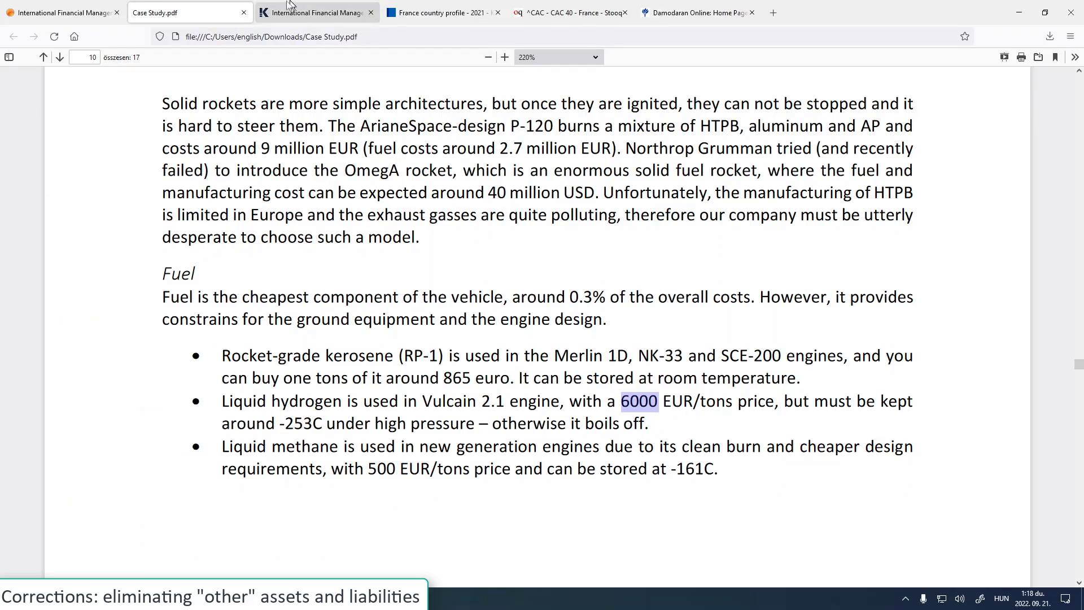
{"action": "left_click", "coordinate": [65, 12]}
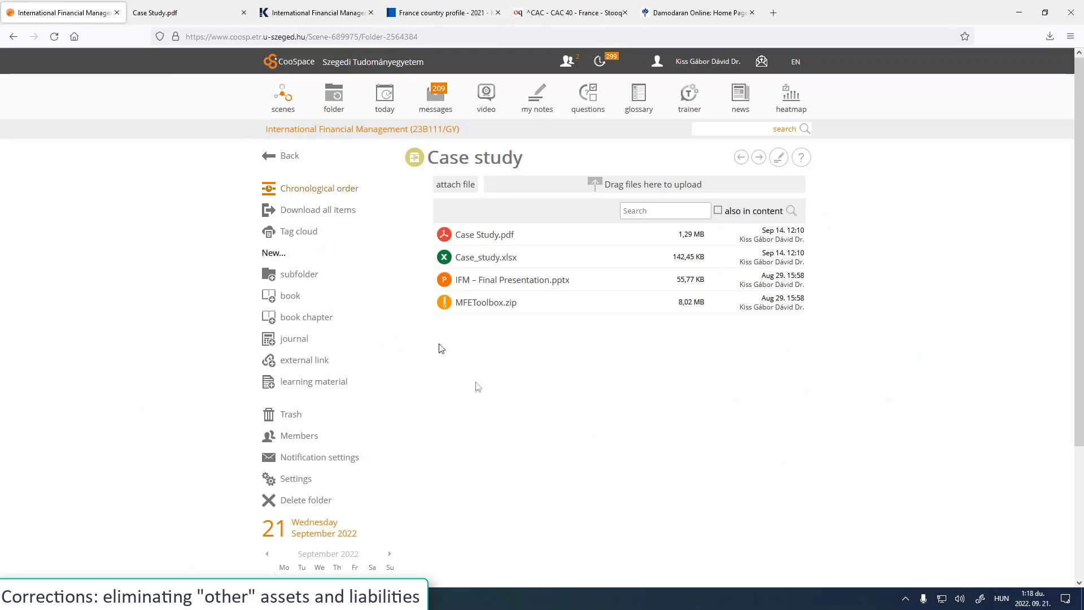
{"action": "left_click", "coordinate": [285, 157]}
{"action": "scroll", "coordinate": [452, 438], "scroll_direction": "down", "scroll_amount": 6}
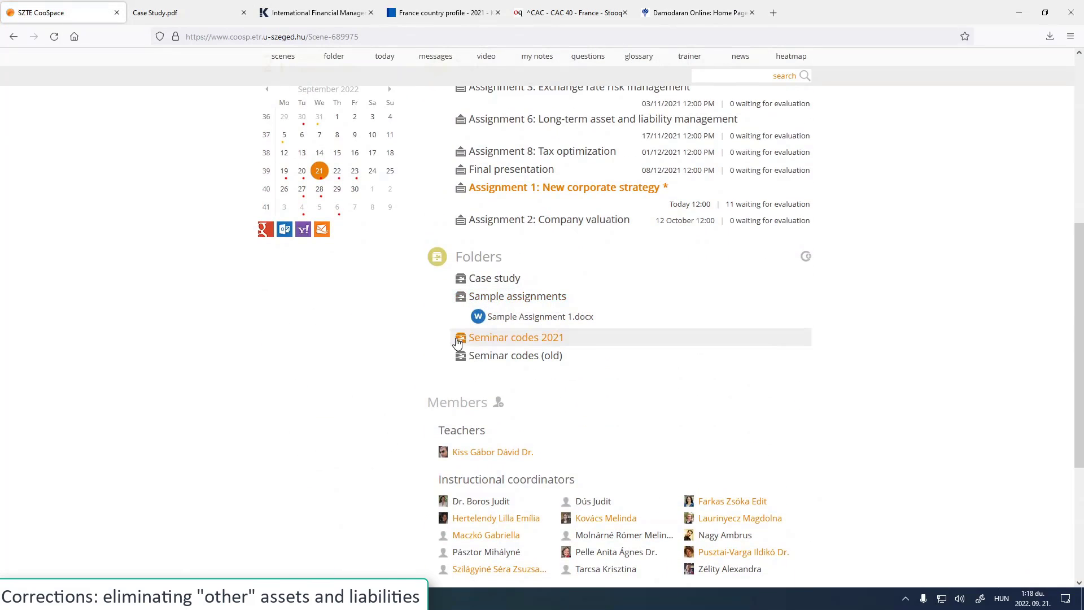
{"action": "scroll", "coordinate": [439, 318], "scroll_direction": "up", "scroll_amount": 4}
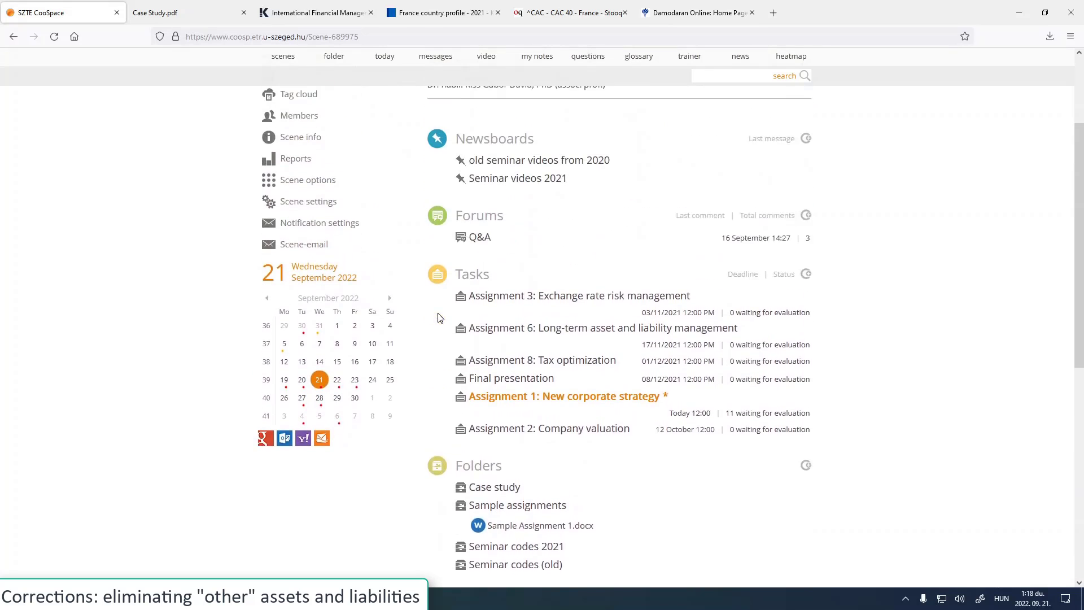
{"action": "scroll", "coordinate": [429, 325], "scroll_direction": "down", "scroll_amount": 1}
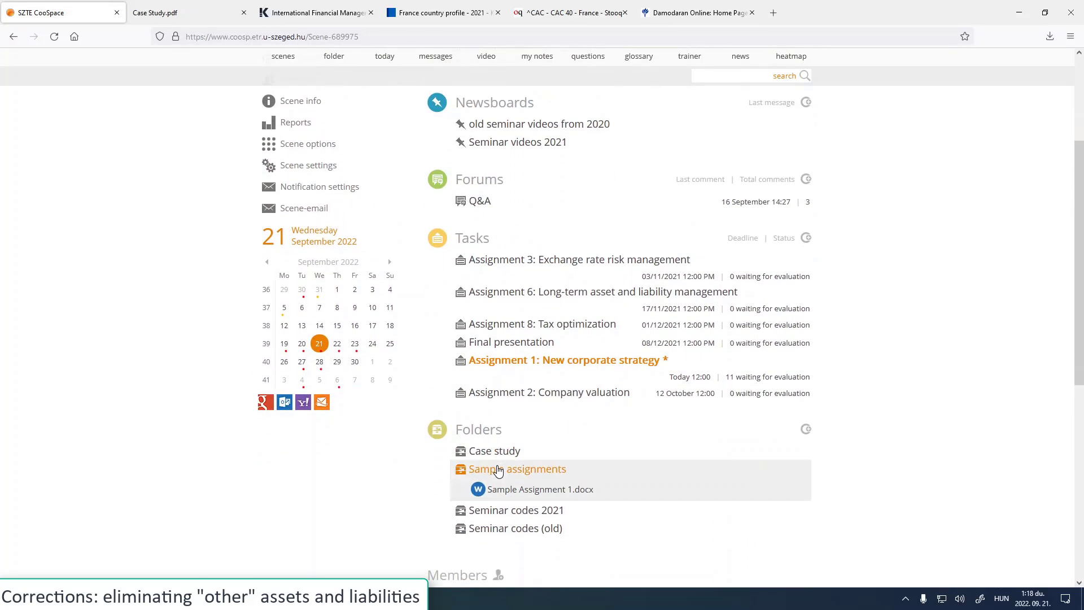
{"action": "scroll", "coordinate": [423, 435], "scroll_direction": "up", "scroll_amount": 3}
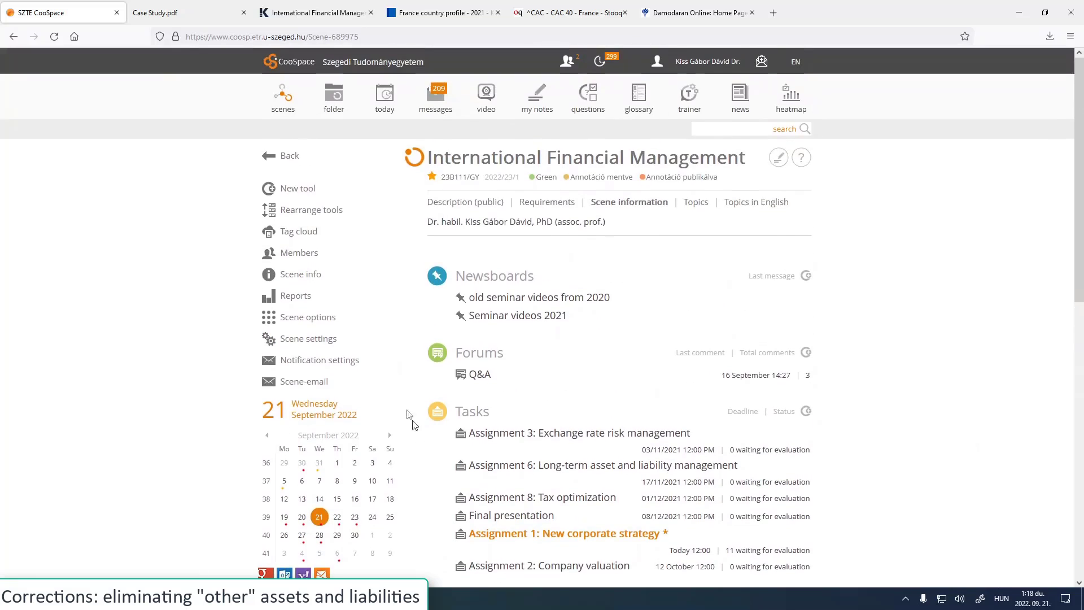
- Create a new folder named "Seminar excels" in the International Financial Management scene
{"action": "left_click", "coordinate": [306, 189]}
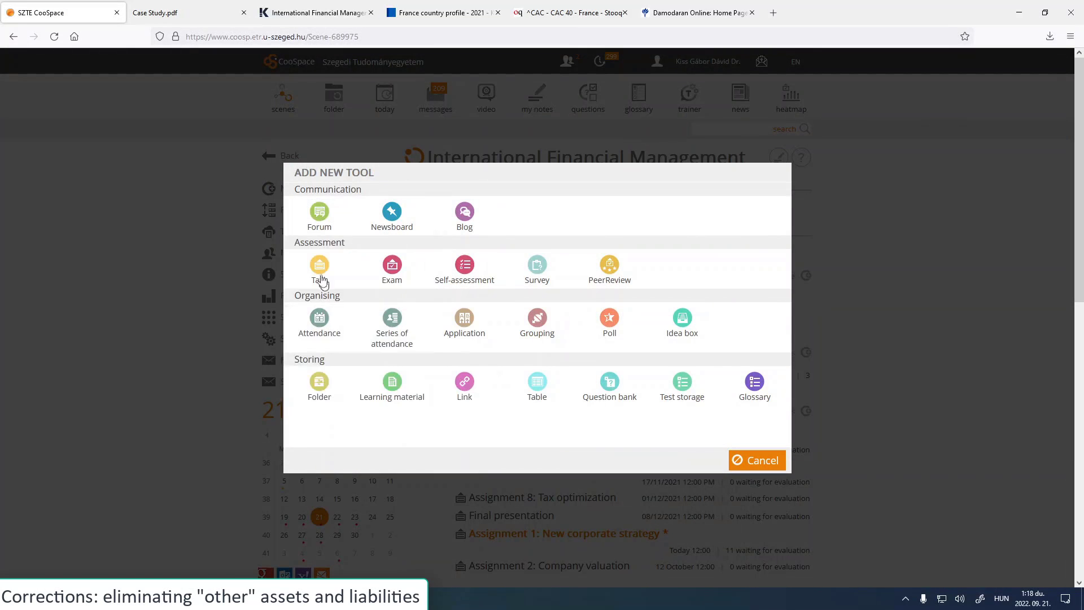
{"action": "left_click", "coordinate": [325, 382]}
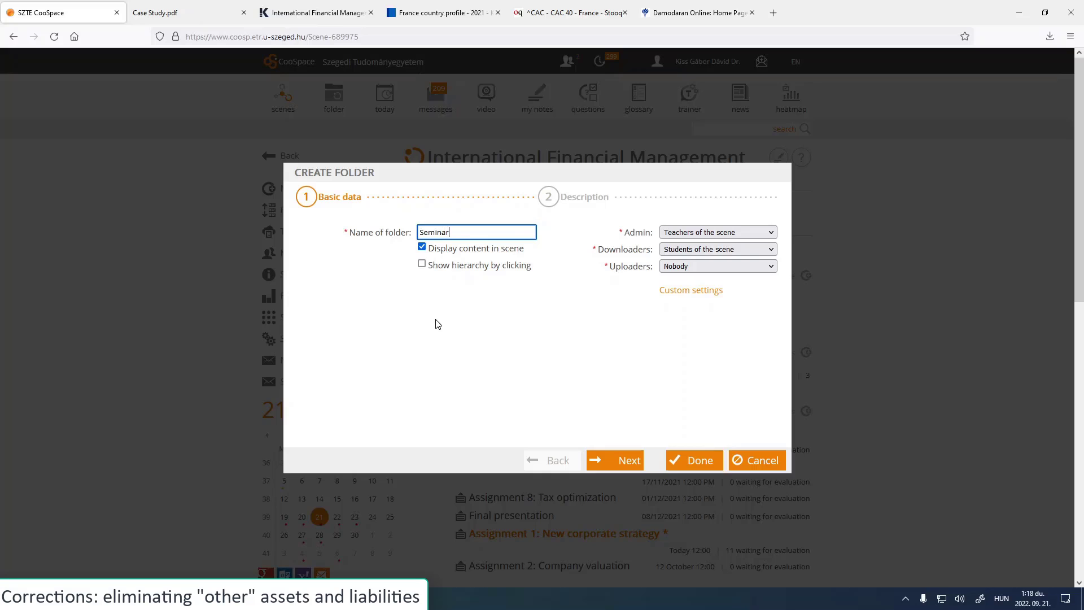
{"action": "type", "text": "Seminar_excel"}
{"action": "key", "text": "BackSpace"}
{"action": "left_click", "coordinate": [696, 469]}
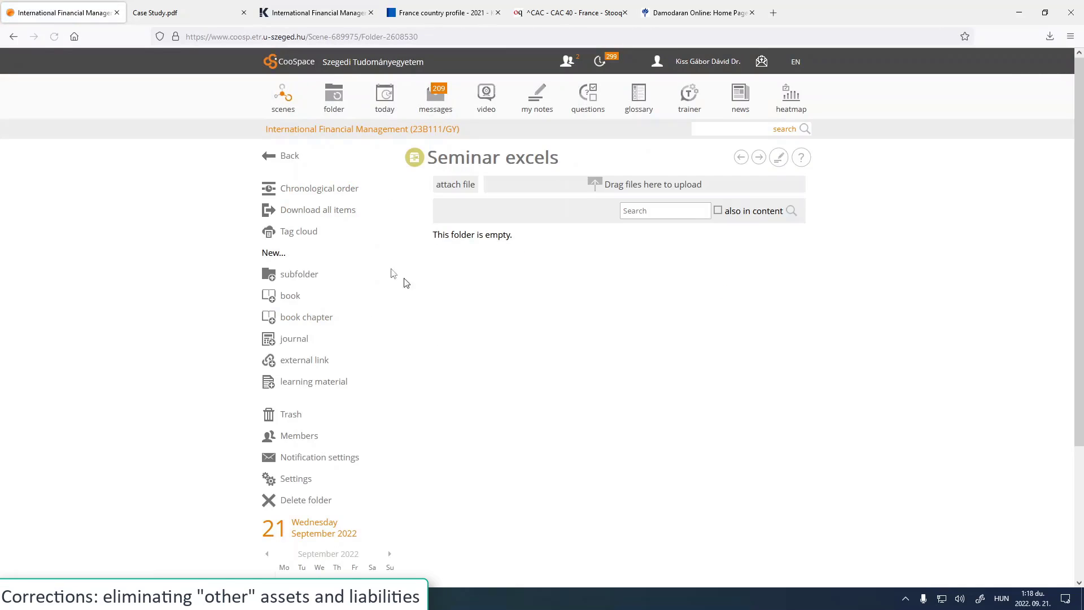
- Create a subfolder named "02 Valuation" inside Seminar excels and open it
{"action": "left_click", "coordinate": [309, 275]}
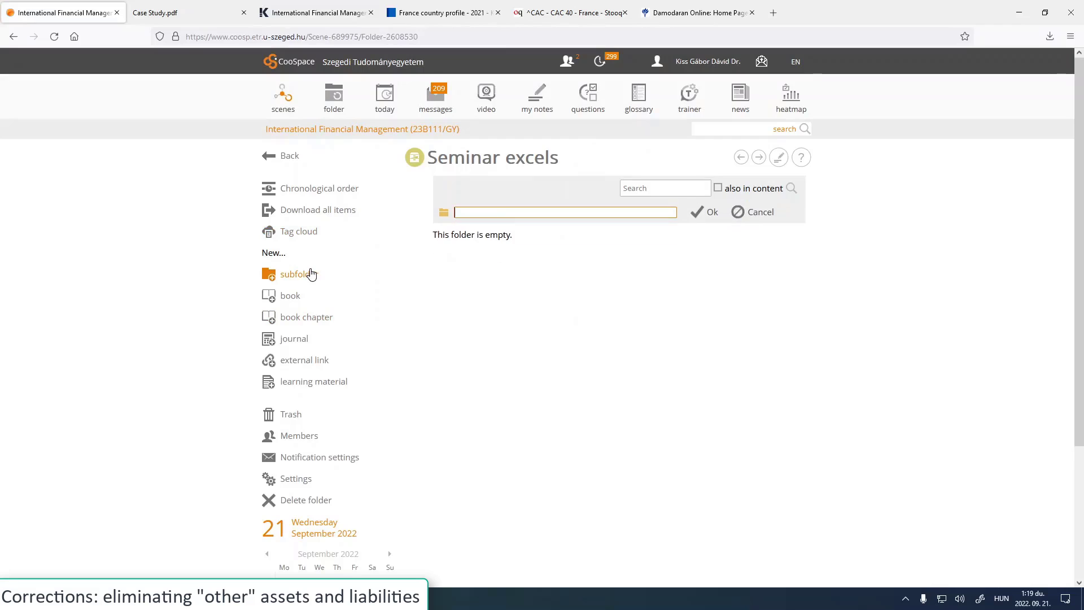
{"action": "type", "text": "02"}
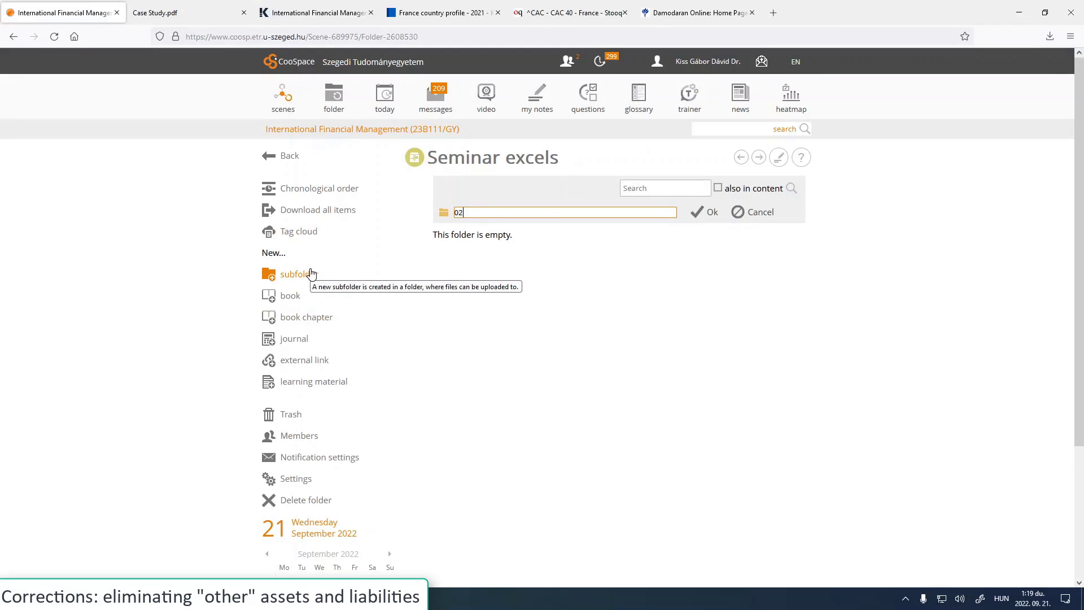
{"action": "type", "text": " Valuation"}
{"action": "left_click", "coordinate": [698, 214]}
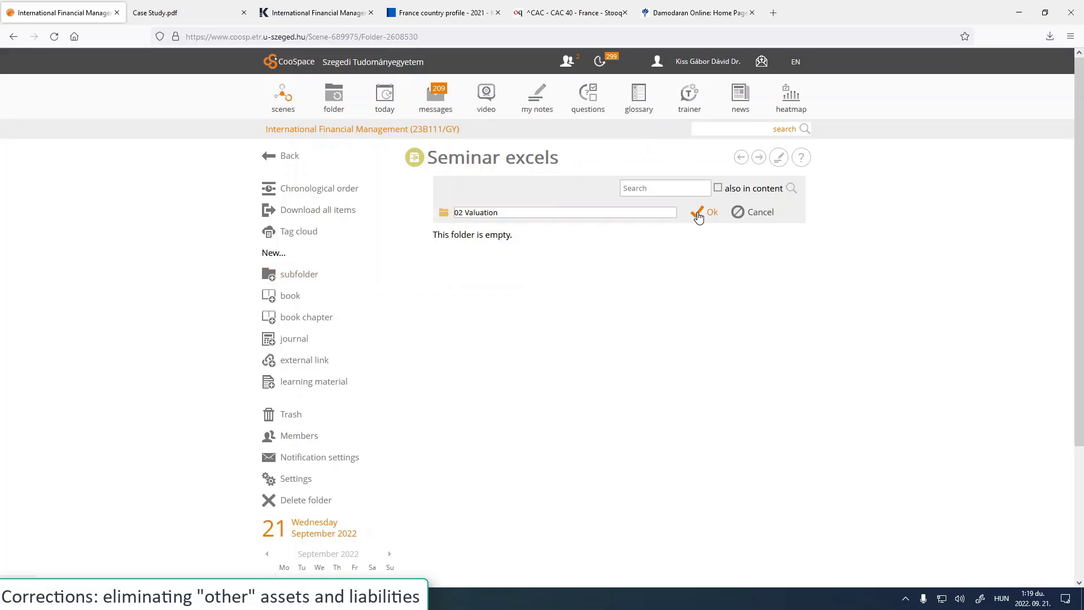
{"action": "left_click", "coordinate": [484, 218]}
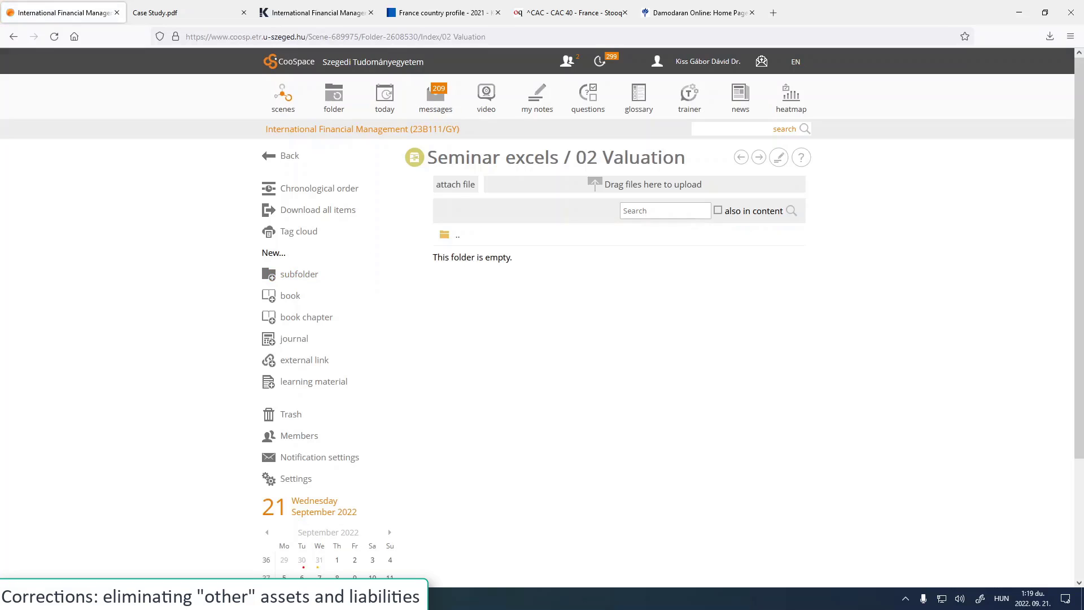
- Switch to Excel, then save and close both the Case_study_02 and Case_study_02_baseline workbooks
{"action": "mouse_move", "coordinate": [154, 599]}
{"action": "left_click", "coordinate": [200, 554]}
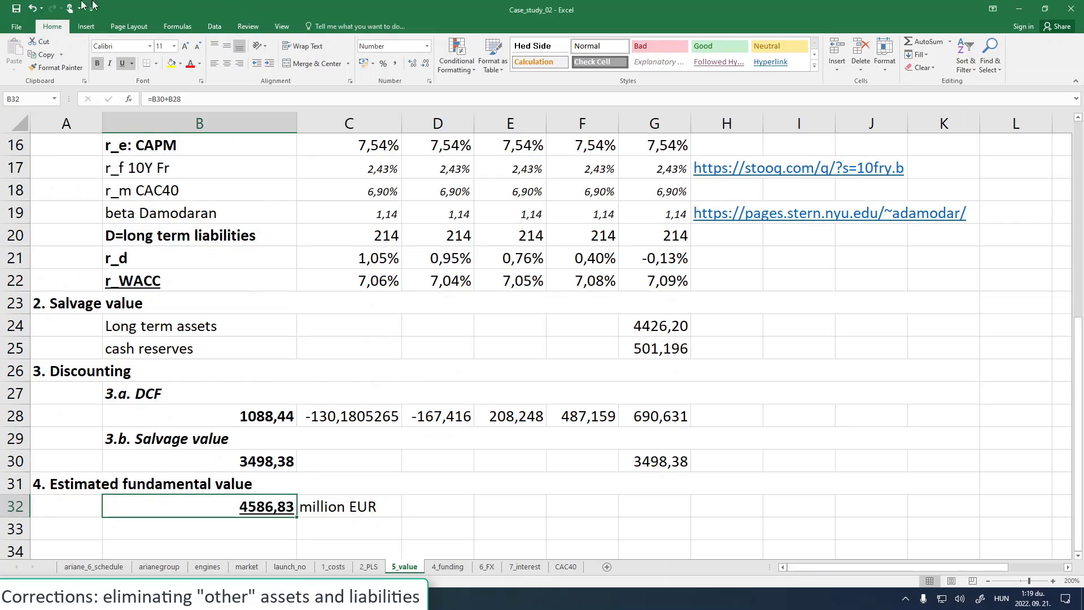
{"action": "left_click", "coordinate": [12, 11]}
{"action": "left_click", "coordinate": [1077, 4]}
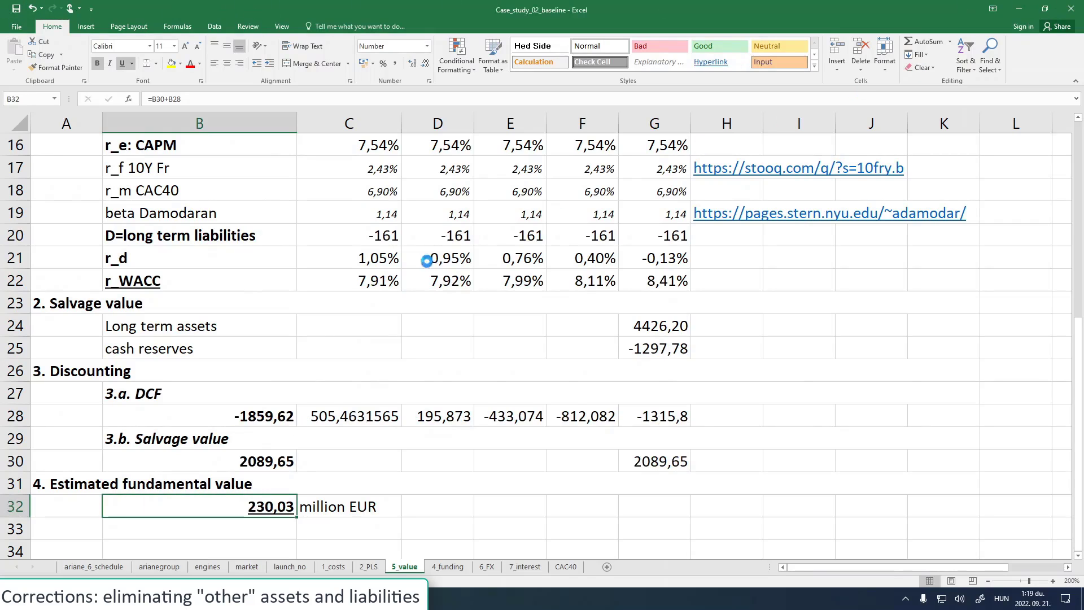
{"action": "left_click", "coordinate": [15, 8]}
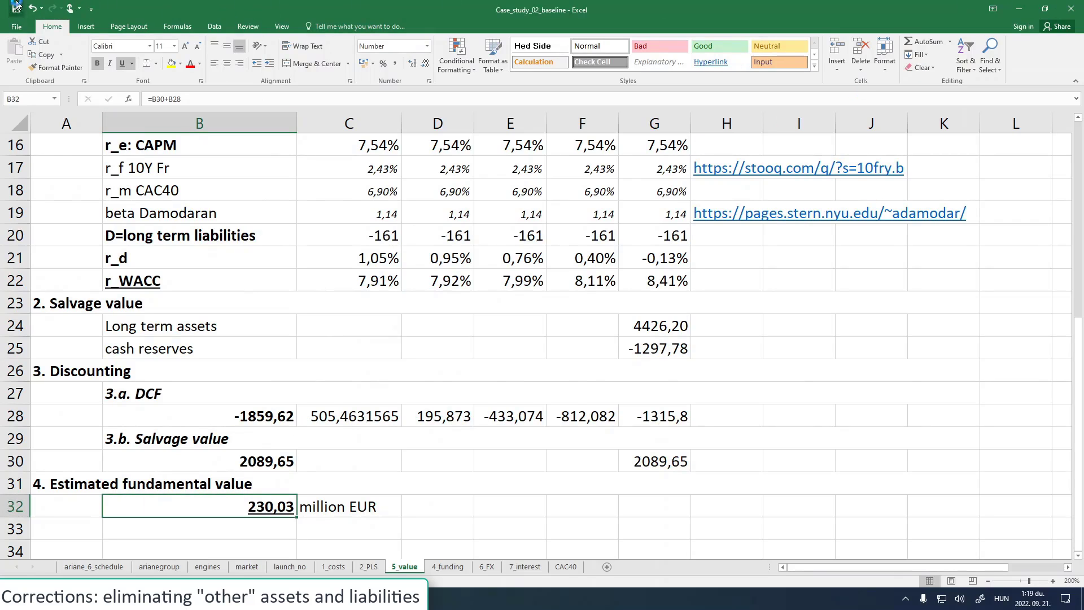
{"action": "left_click", "coordinate": [1070, 8]}
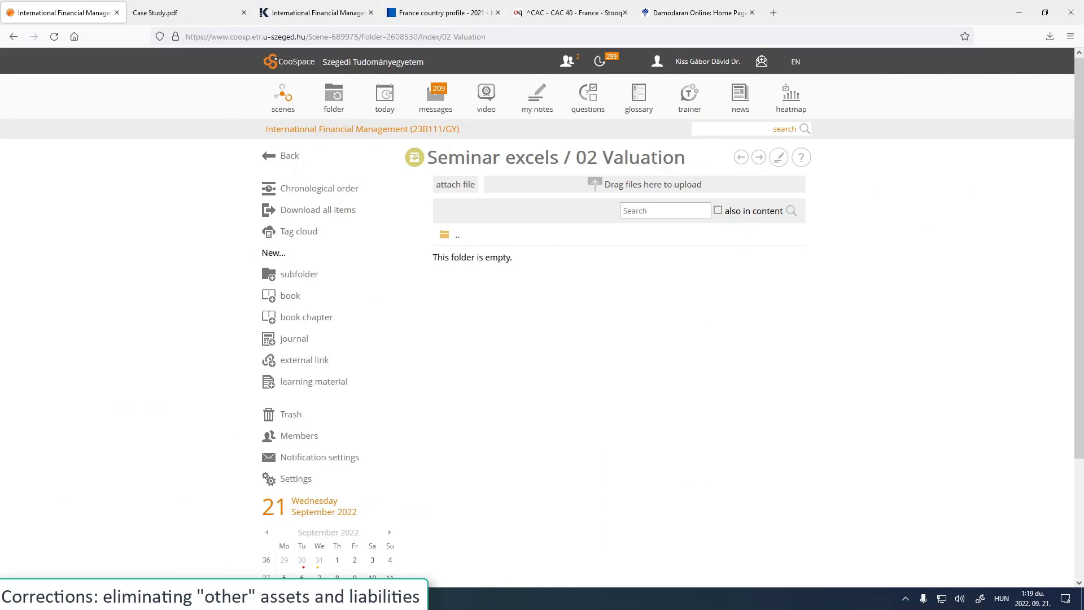
- Upload Case_study_02.xlsx and Case_study_02_baseline.xlsx together into the 02 Valuation subfolder
{"action": "left_click_drag", "start_coordinate": [464, 129], "coordinate": [848, 321]}
{"action": "left_click", "coordinate": [756, 408], "text": "ctrl"}
{"action": "left_click_drag", "start_coordinate": [751, 384], "coordinate": [525, 215]}
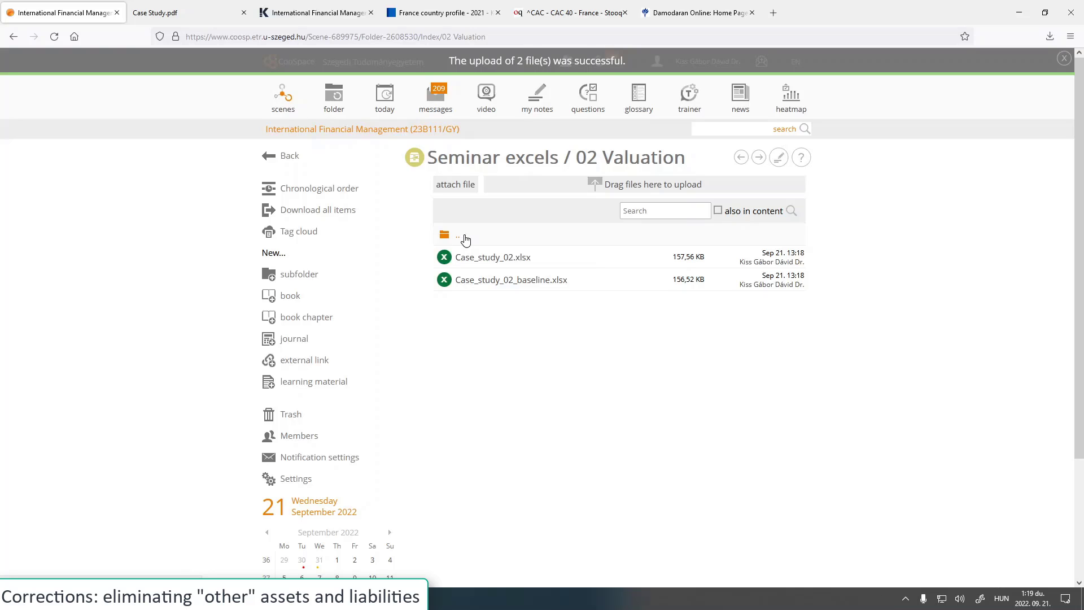
- Close the Damodaran, CAC 40 Stooq and KPMG France country profile pages in the browser
{"action": "left_click", "coordinate": [715, 14]}
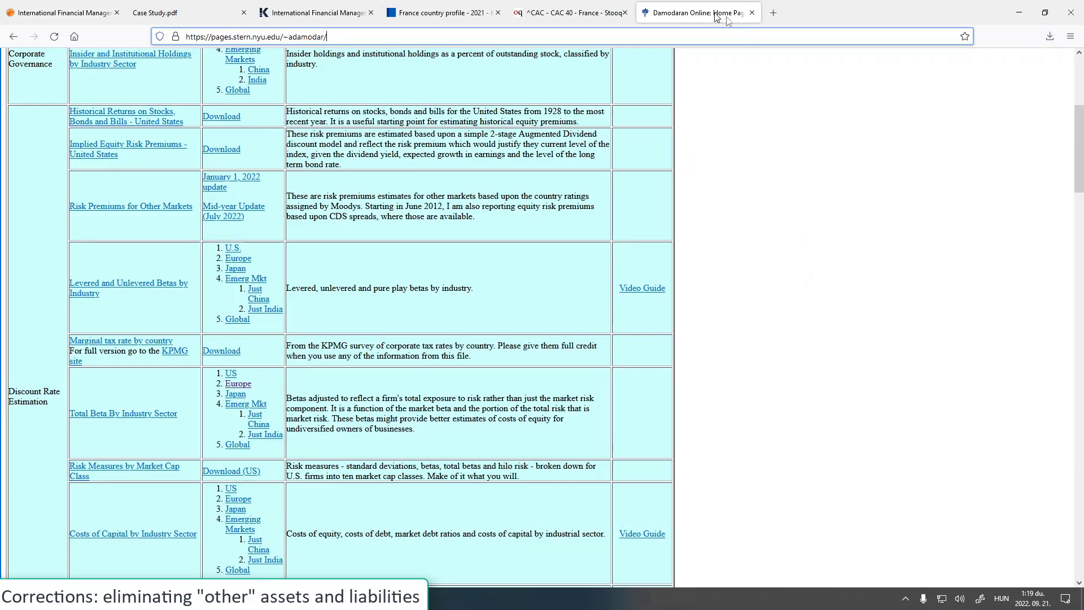
{"action": "left_click", "coordinate": [752, 13]}
{"action": "left_click", "coordinate": [625, 13]}
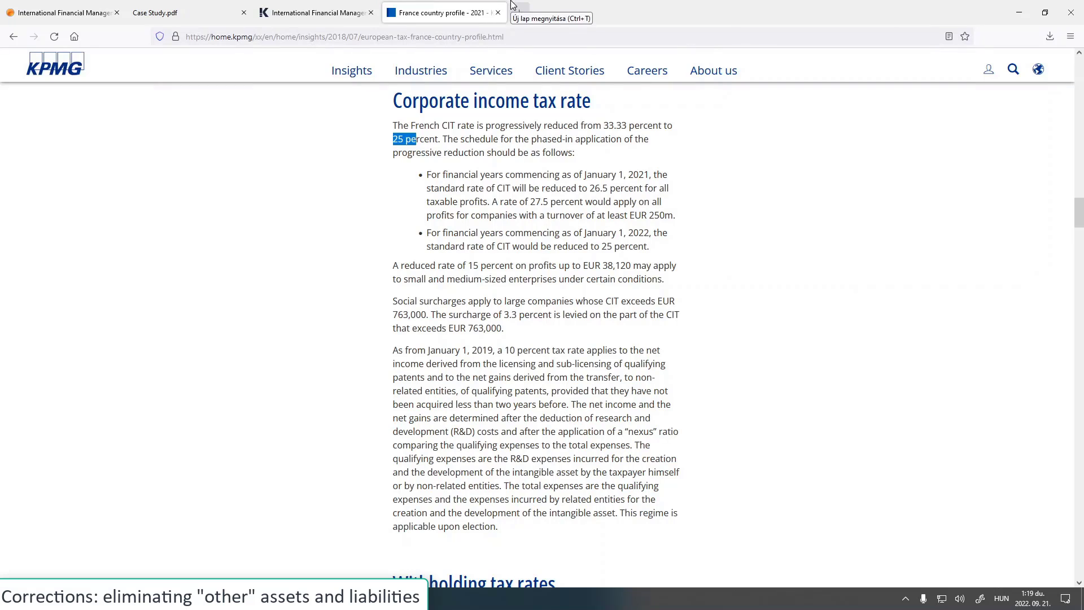
{"action": "left_click", "coordinate": [497, 13]}
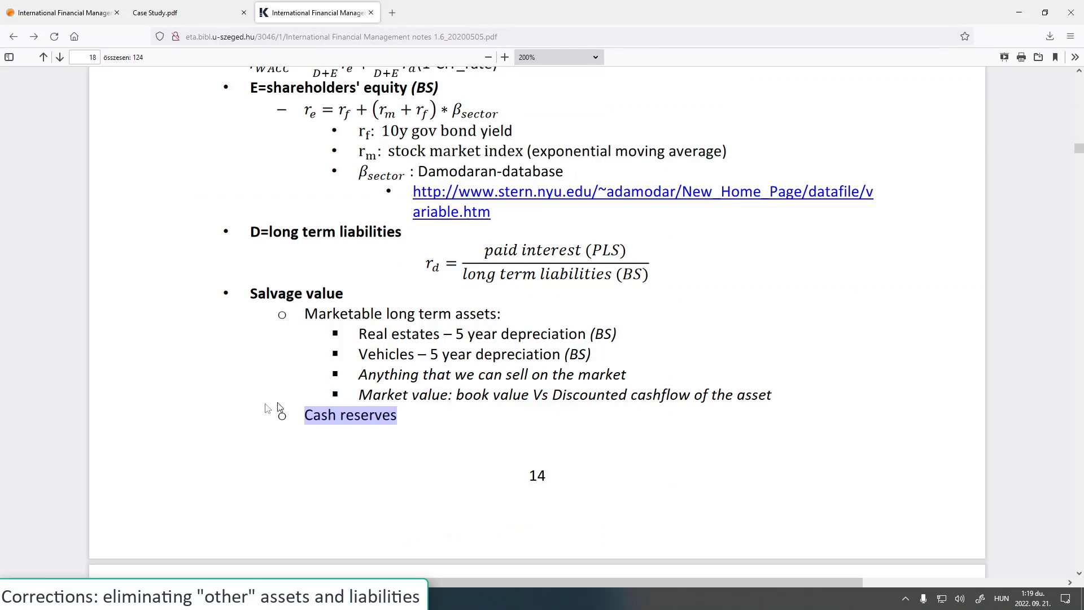
- Read on in the course notes from the salvage value section to the literature list and Mergers and acquisitions
{"action": "scroll", "coordinate": [201, 424], "scroll_direction": "up", "scroll_amount": 1}
{"action": "scroll", "coordinate": [198, 424], "scroll_direction": "down", "scroll_amount": 3}
{"action": "scroll", "coordinate": [198, 423], "scroll_direction": "down", "scroll_amount": 10}
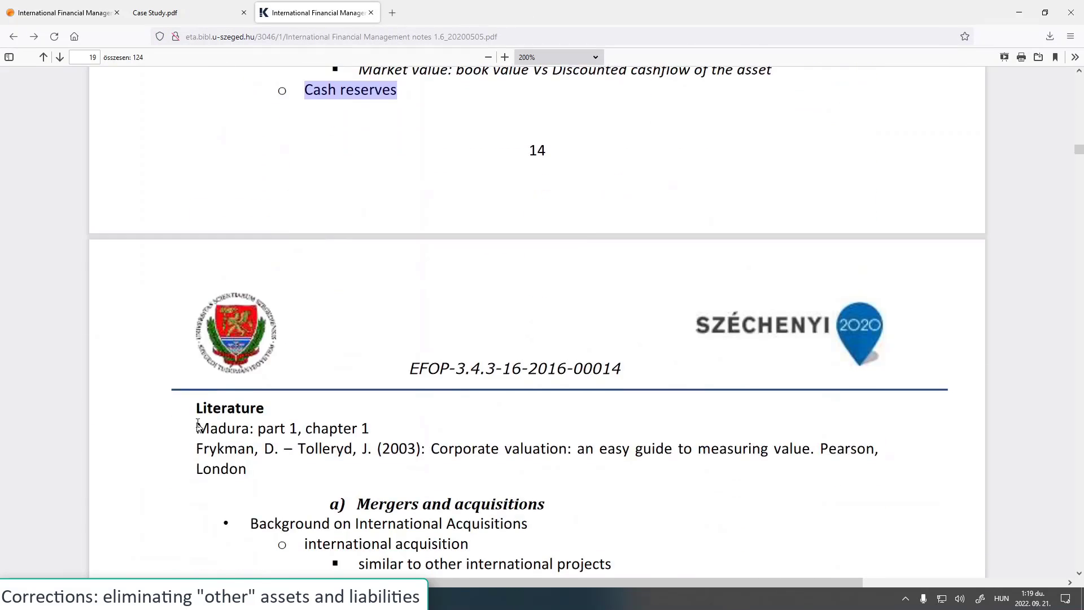